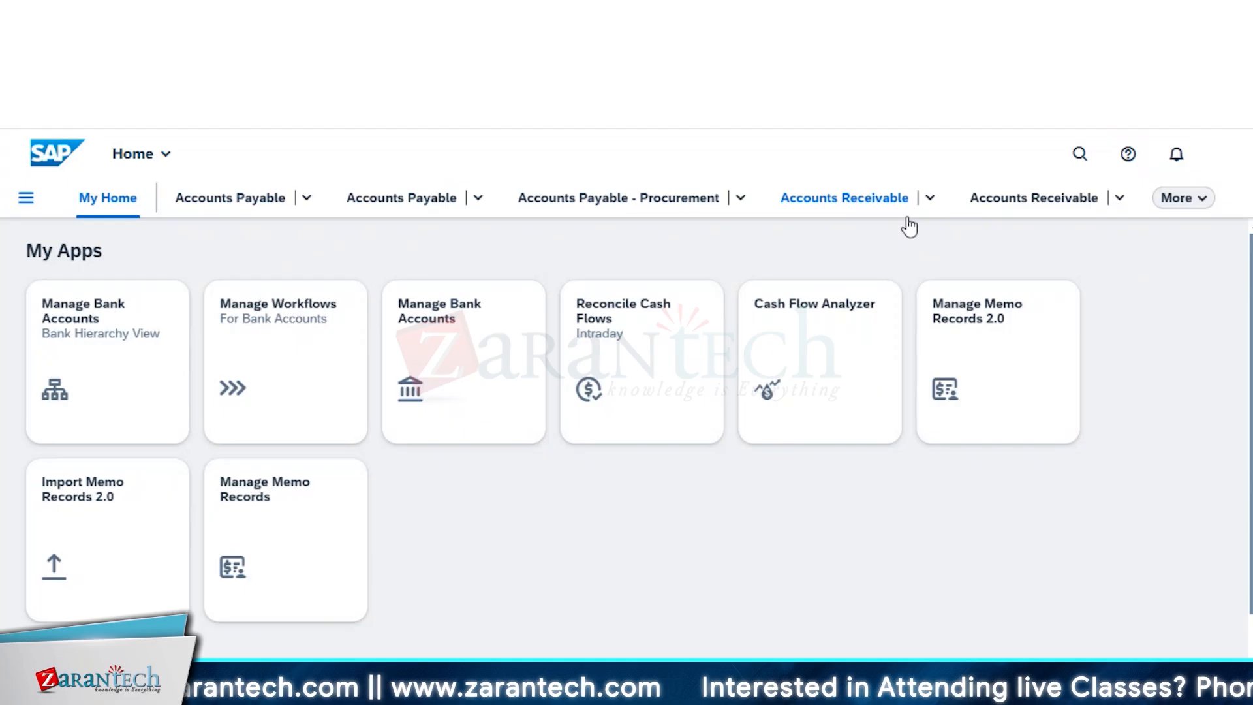
# - Find the Manage Banks app in the App Finder catalog and open it
pyautogui.click(1227, 154)
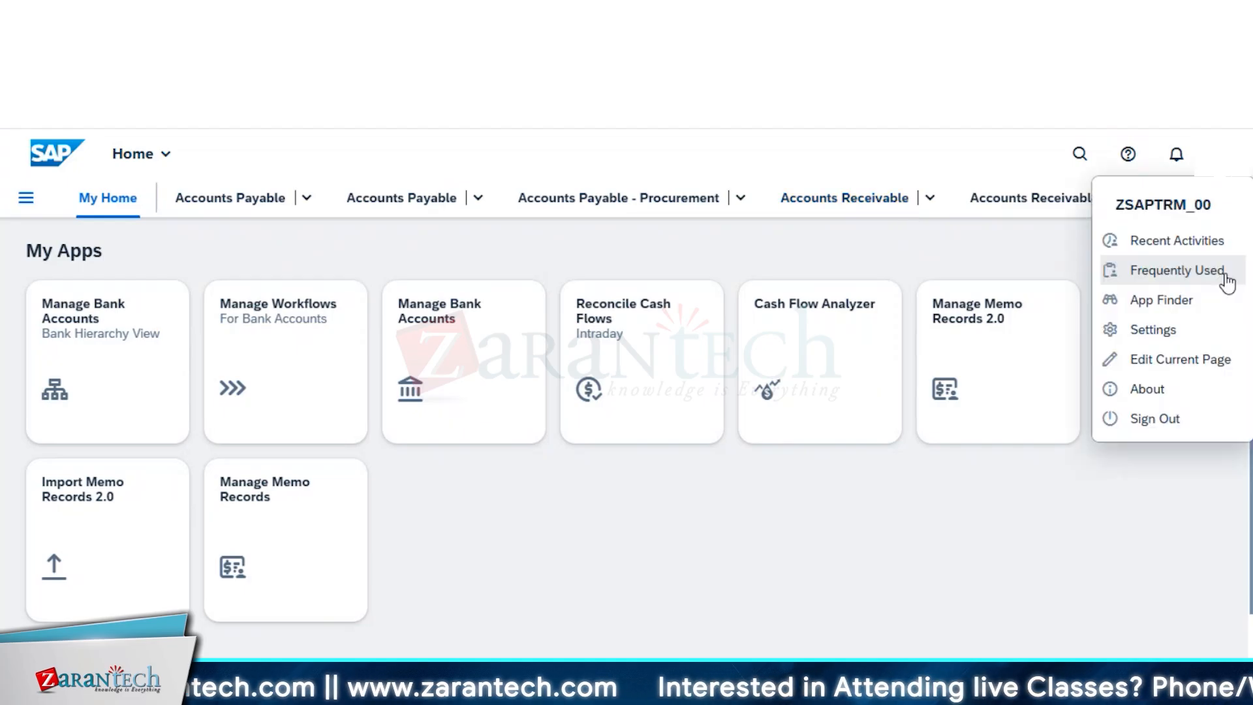
pyautogui.click(1206, 306)
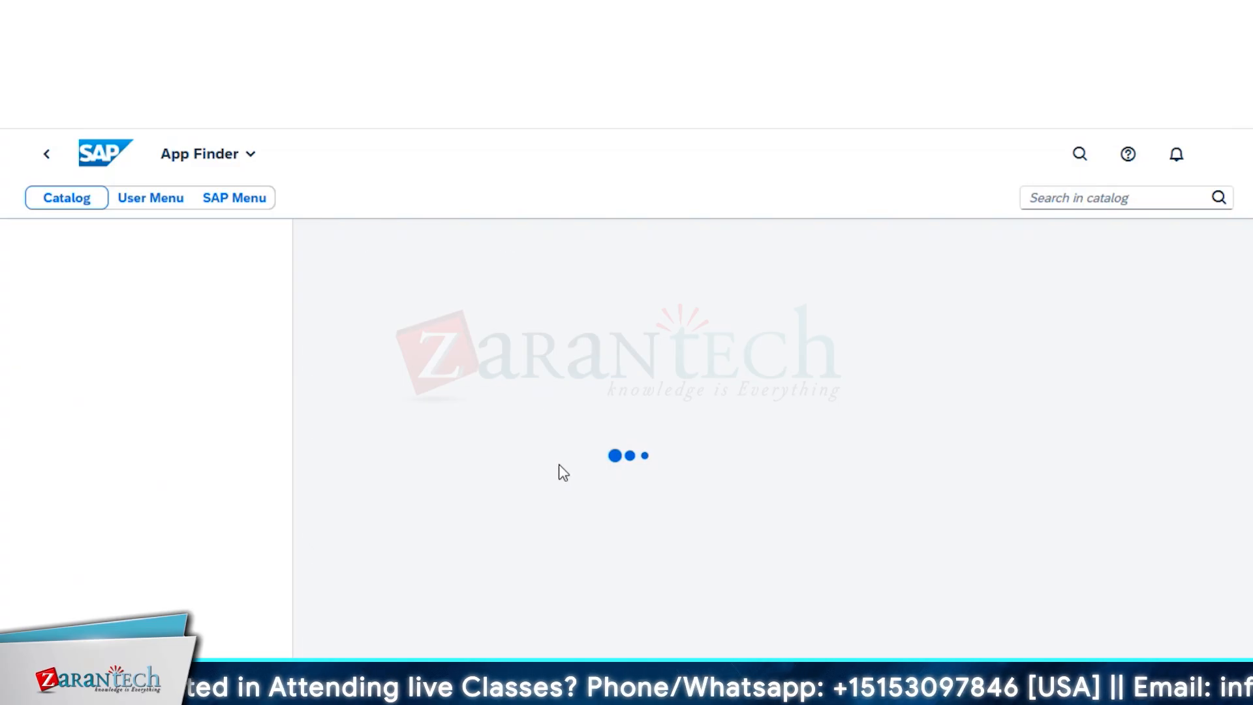
pyautogui.click(1046, 197)
pyautogui.write('the manage')
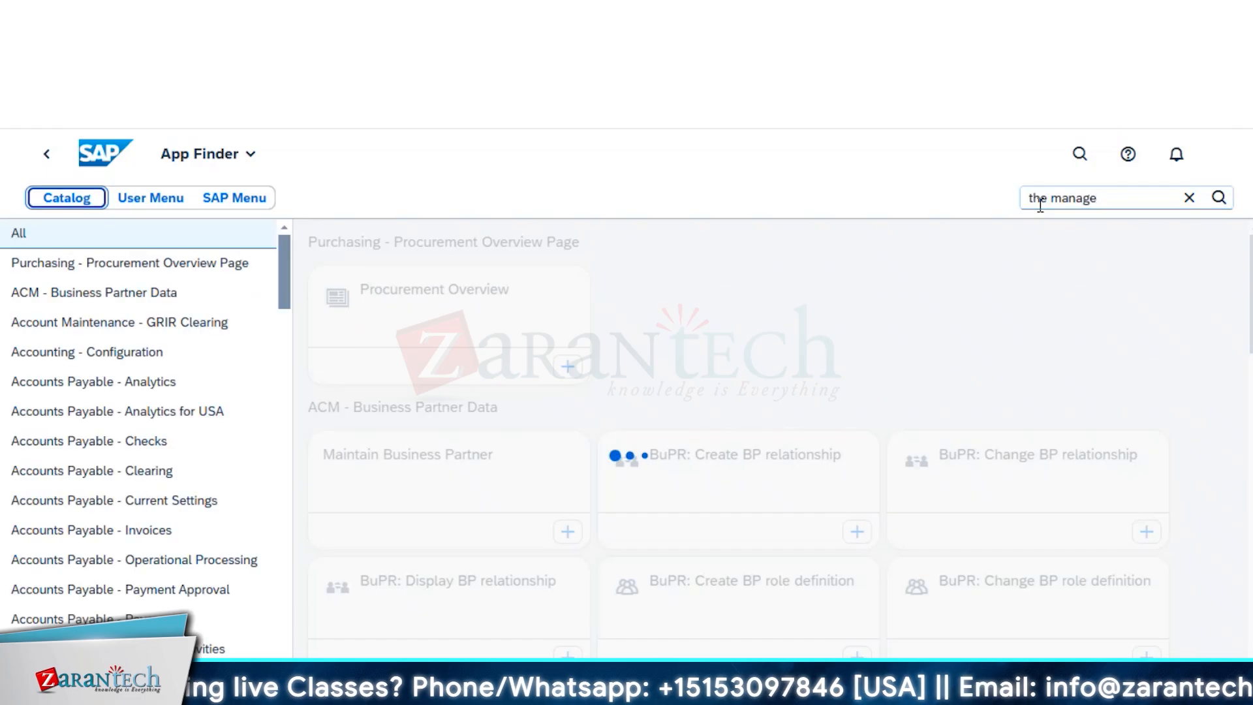
pyautogui.doubleClick(1041, 199)
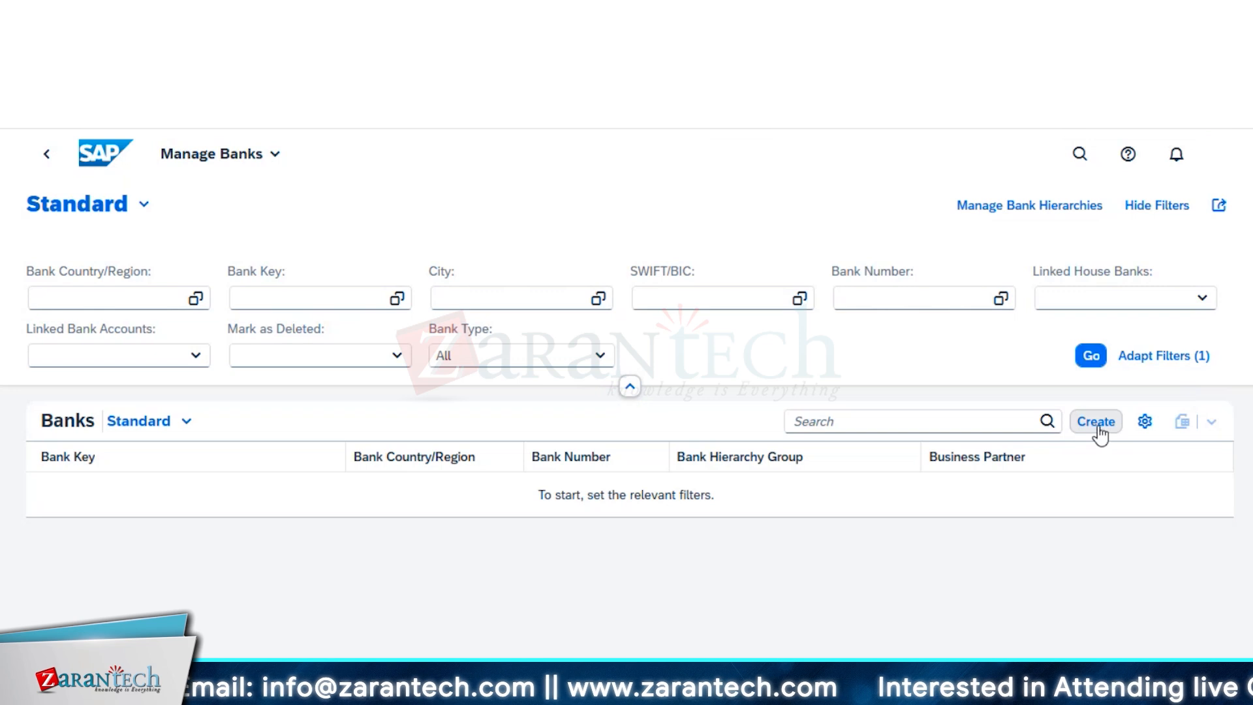
# - Start creating a new bank and set its bank country/region to DE (Germany)
pyautogui.click(1099, 431)
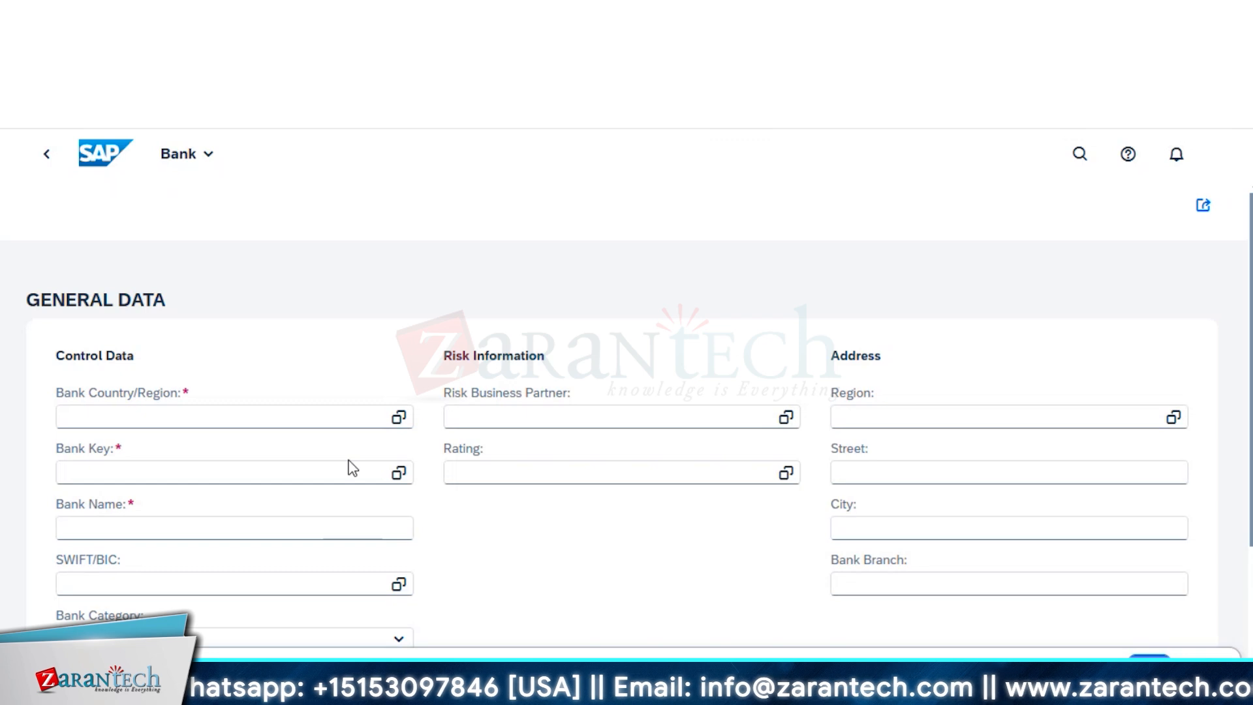
pyautogui.click(227, 423)
pyautogui.write('de')
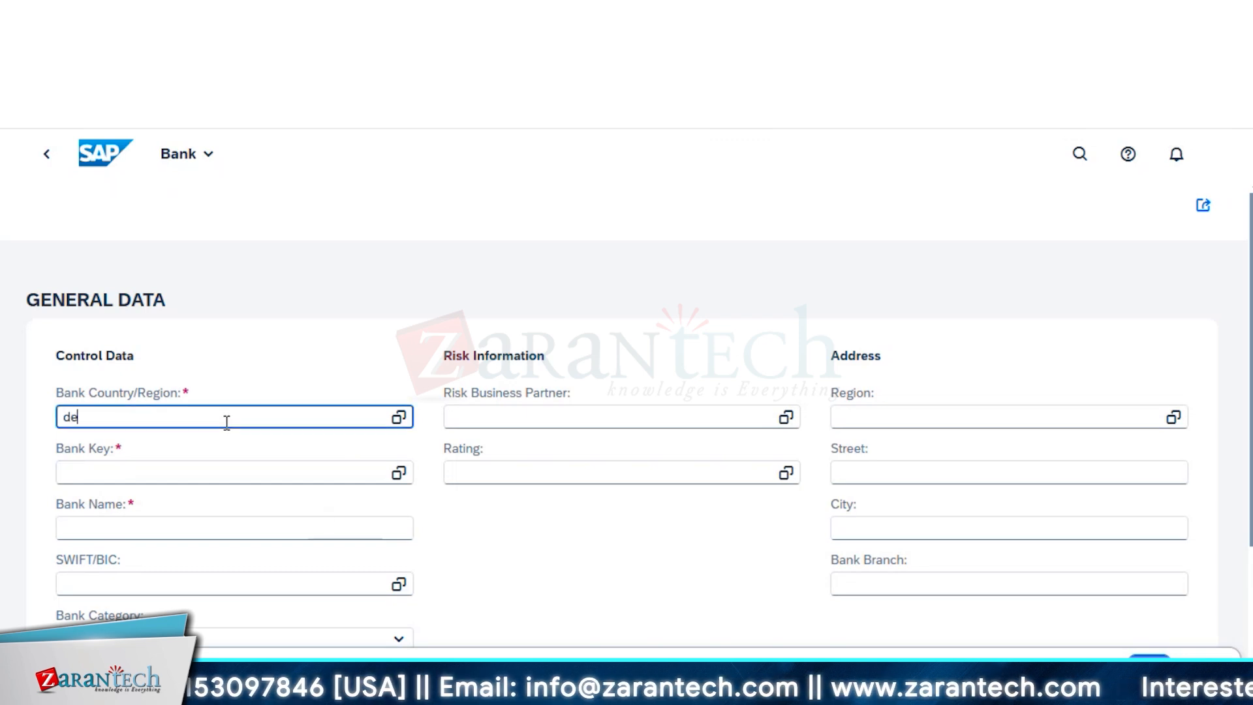
pyautogui.click(399, 417)
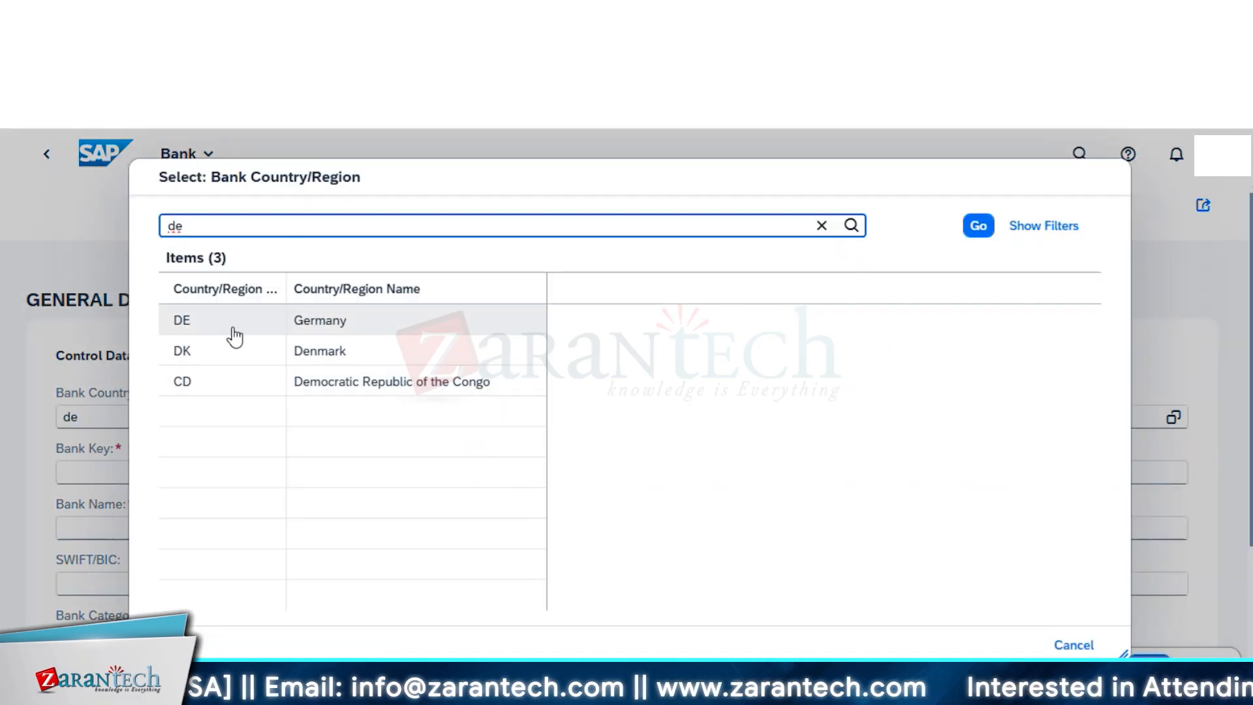
pyautogui.click(311, 326)
# - Enter 987654123 as the bank key and German International Bank as the bank name
pyautogui.click(205, 465)
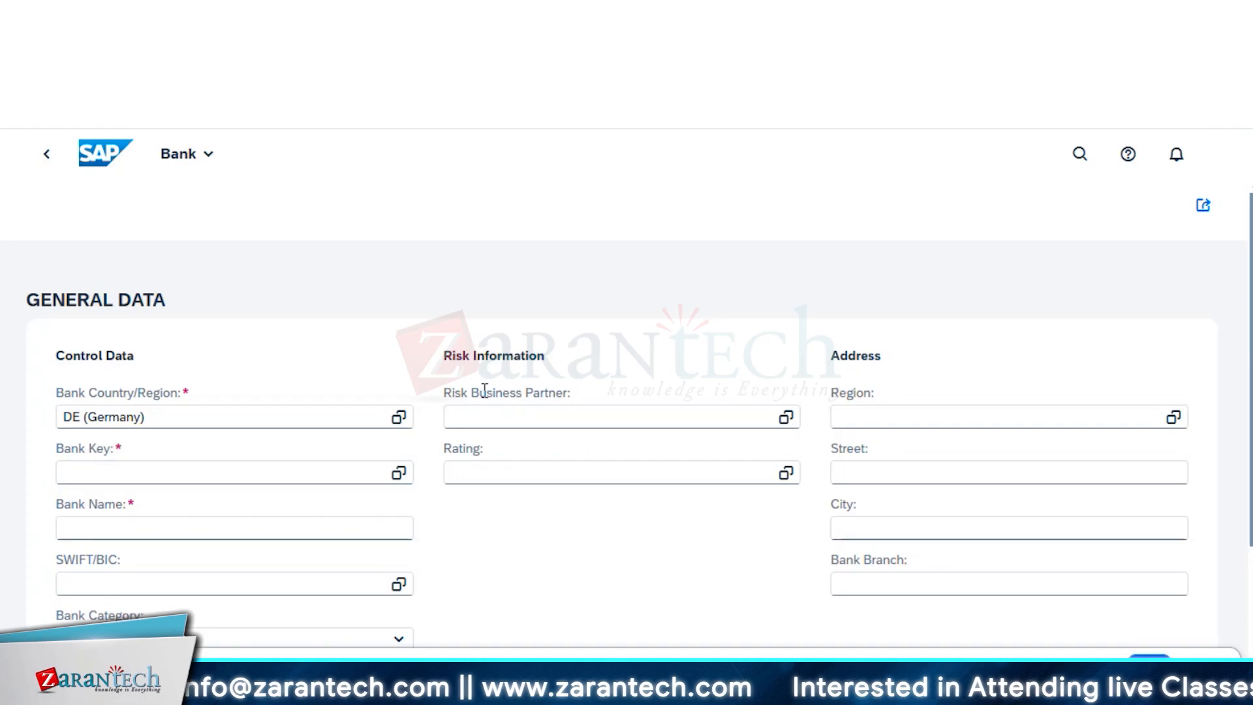
pyautogui.click(226, 446)
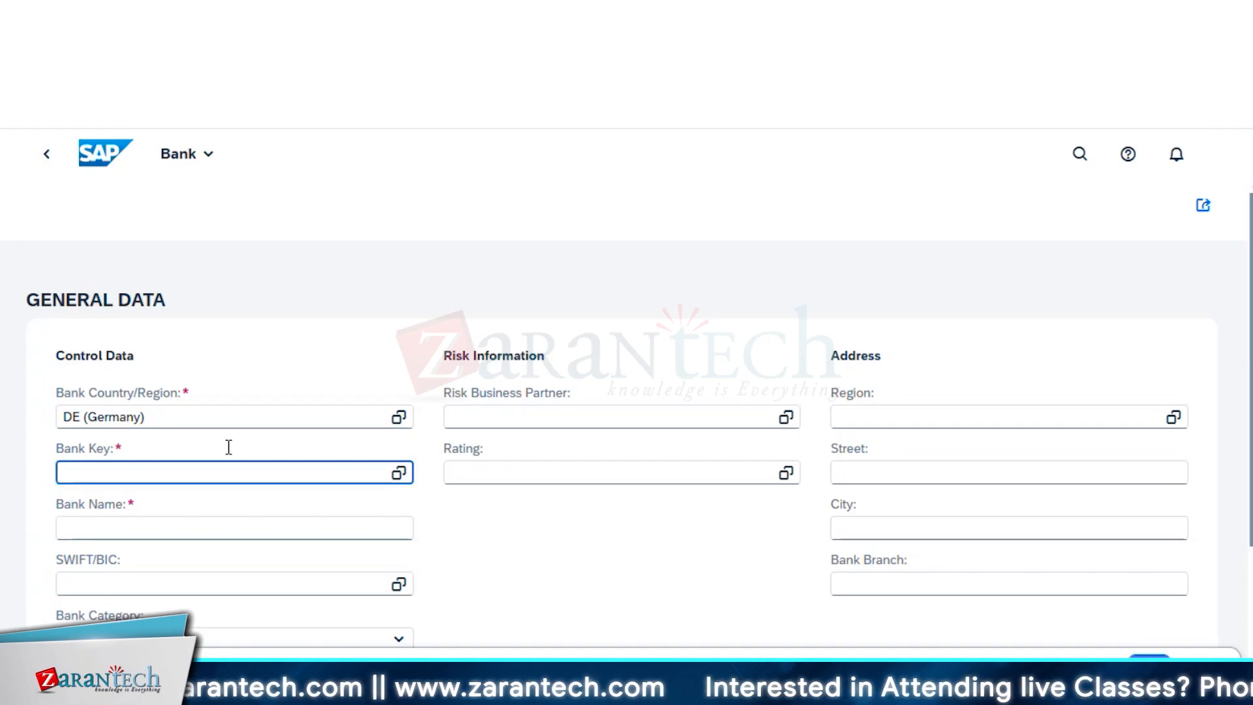
pyautogui.write('987654123')
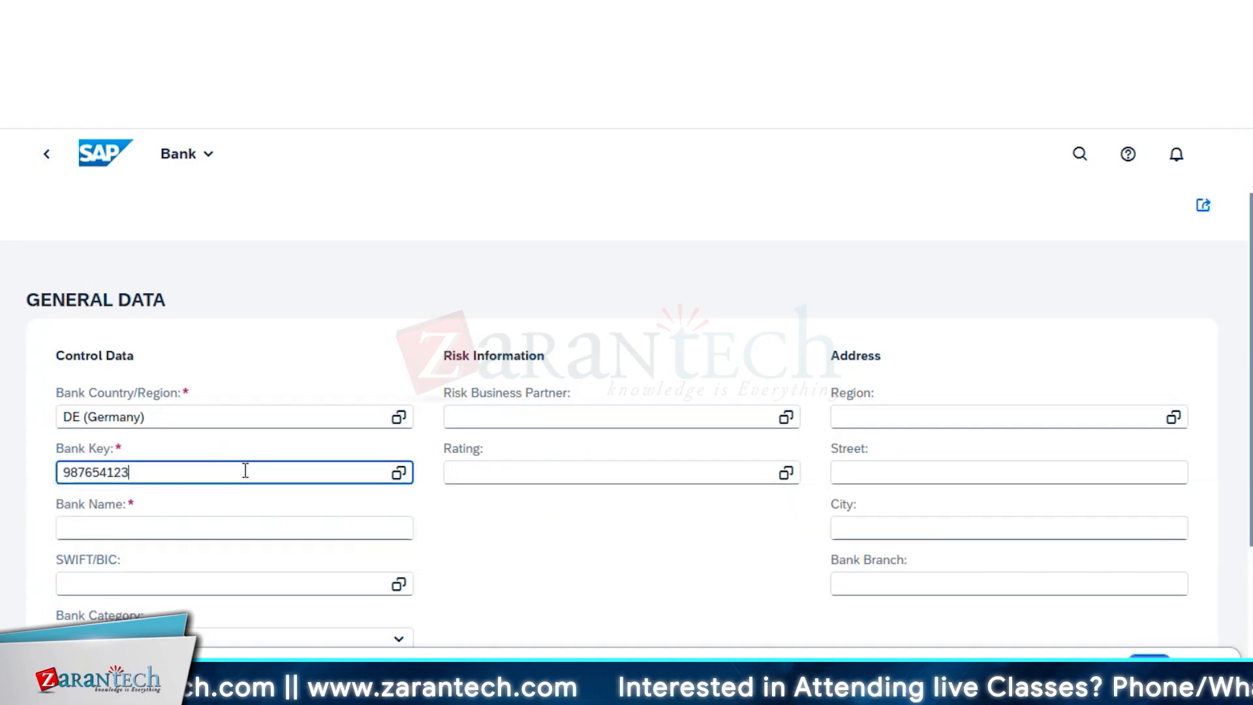
pyautogui.click(232, 534)
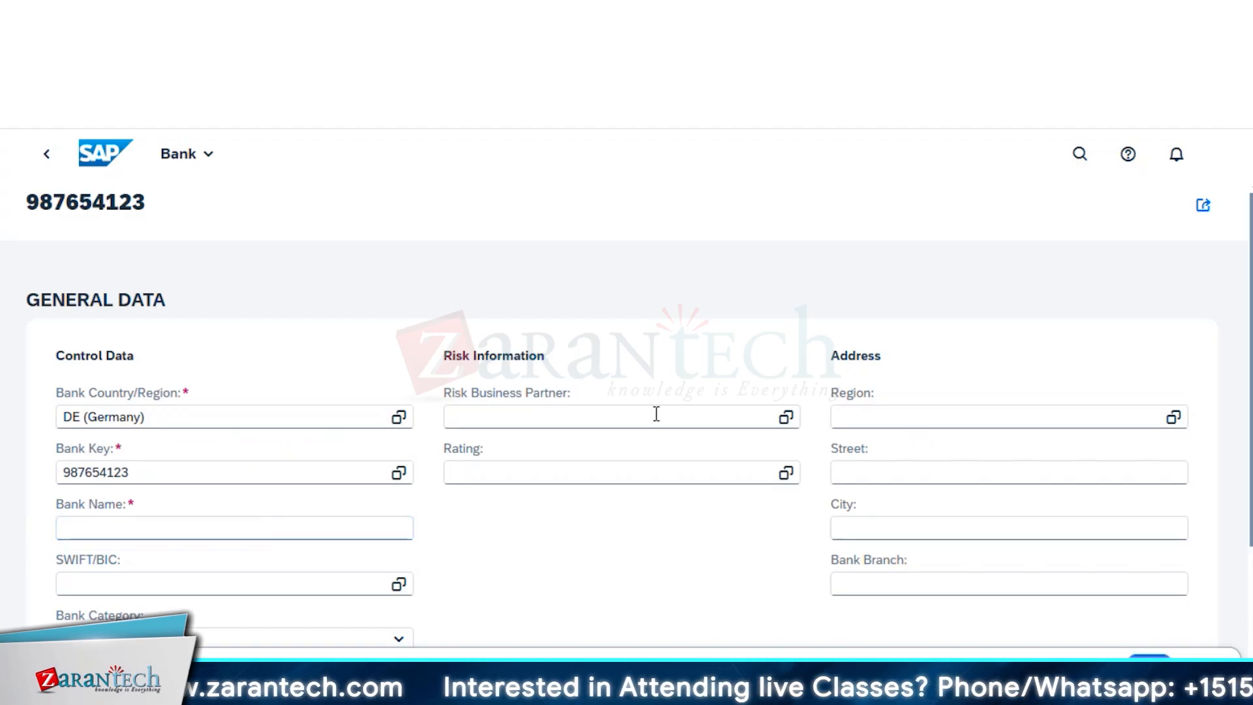
pyautogui.click(244, 522)
pyautogui.write('German International Bank')
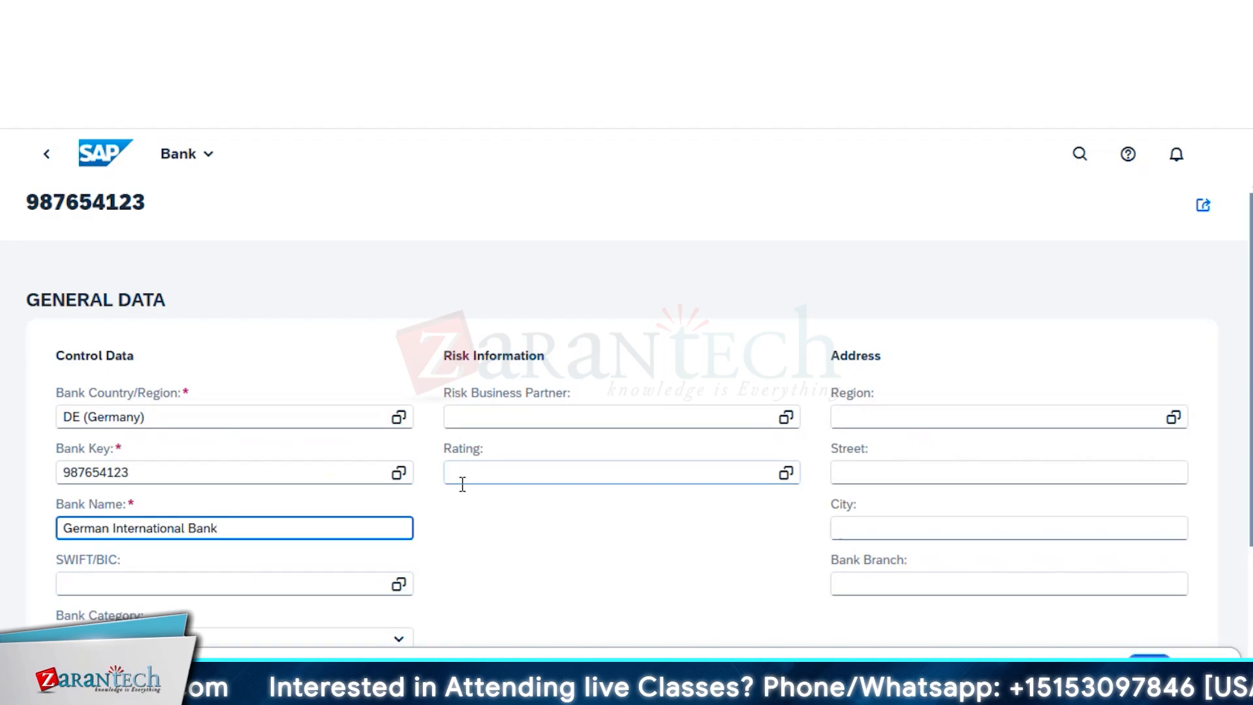
# - Set the bank category to Standard Bank
pyautogui.scroll(-3, 405, 496)
pyautogui.click(295, 457)
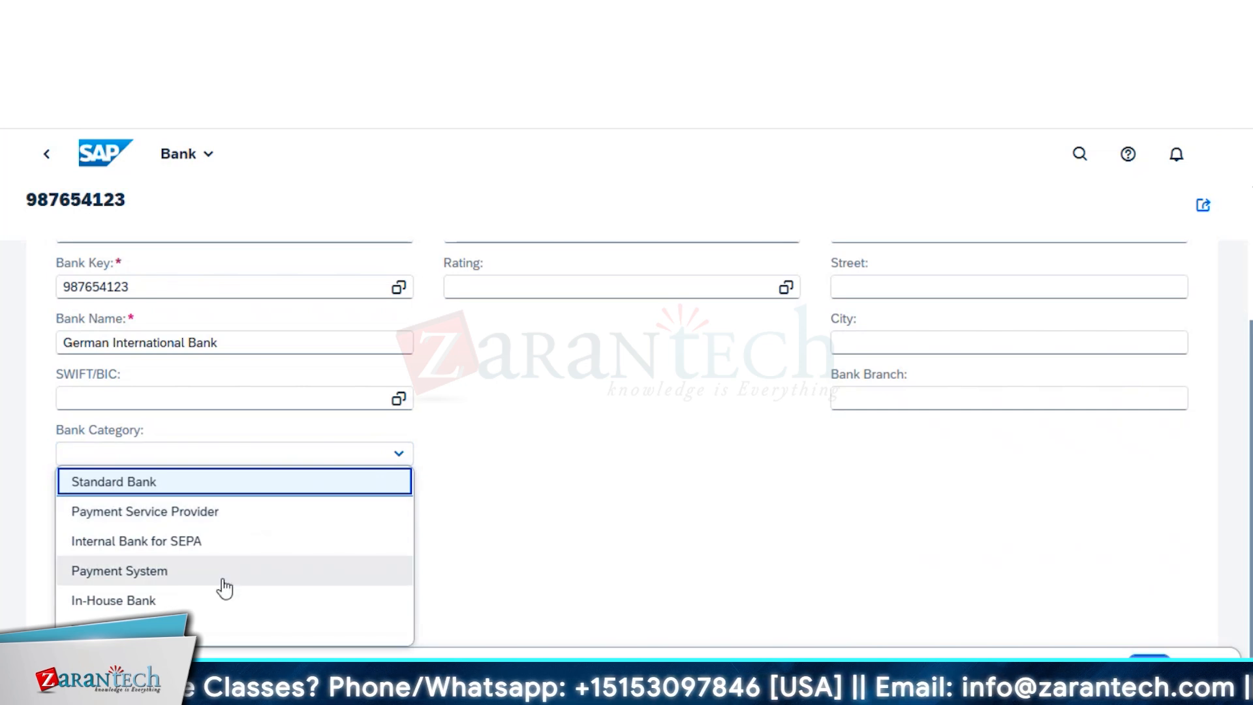
pyautogui.click(202, 487)
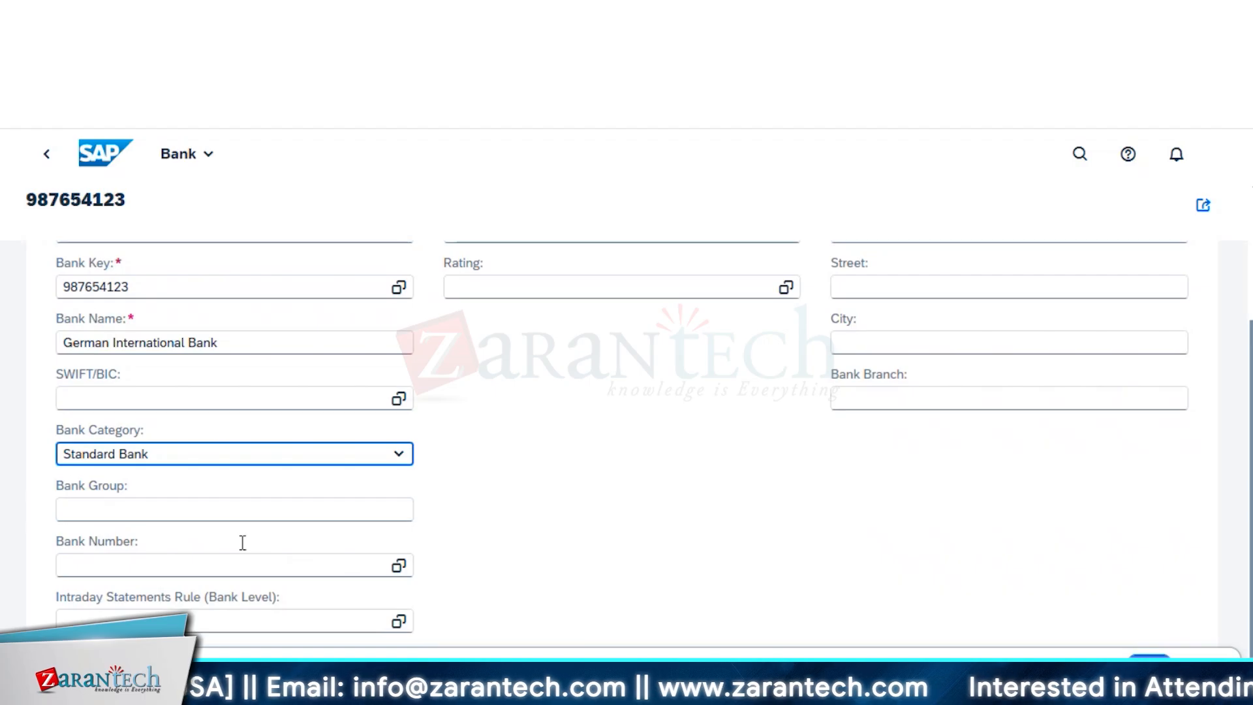
pyautogui.click(399, 531)
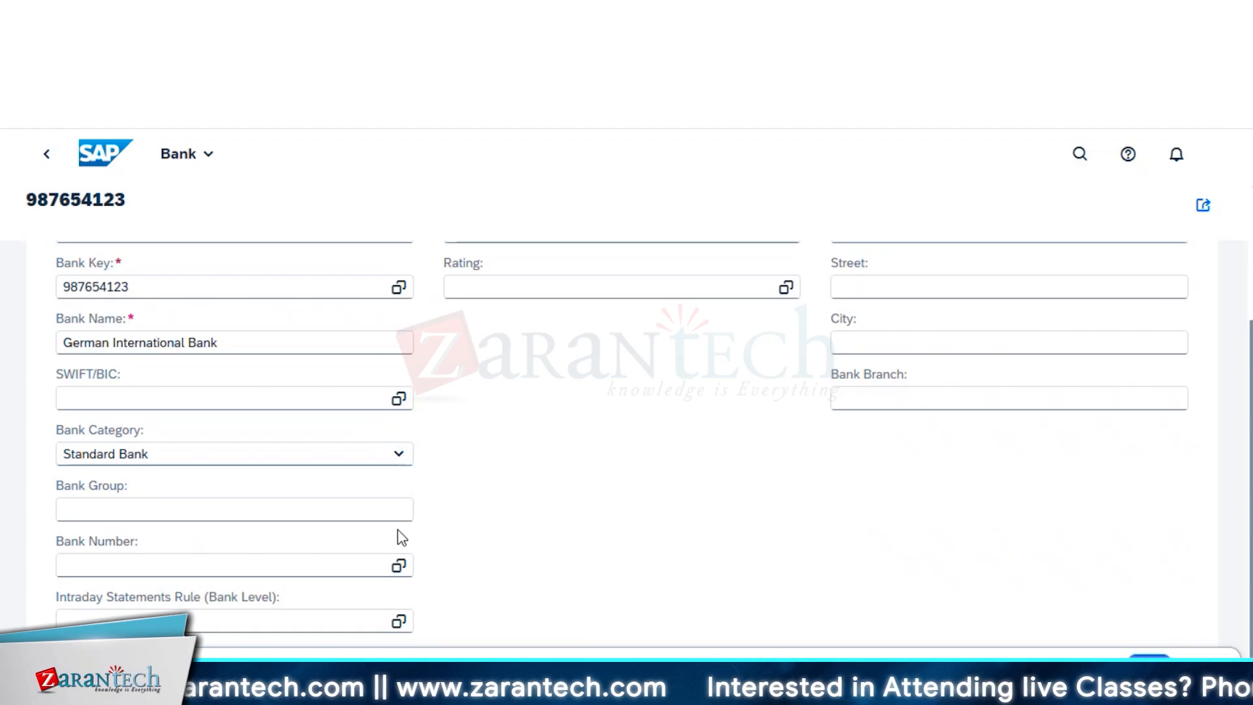
pyautogui.click(536, 573)
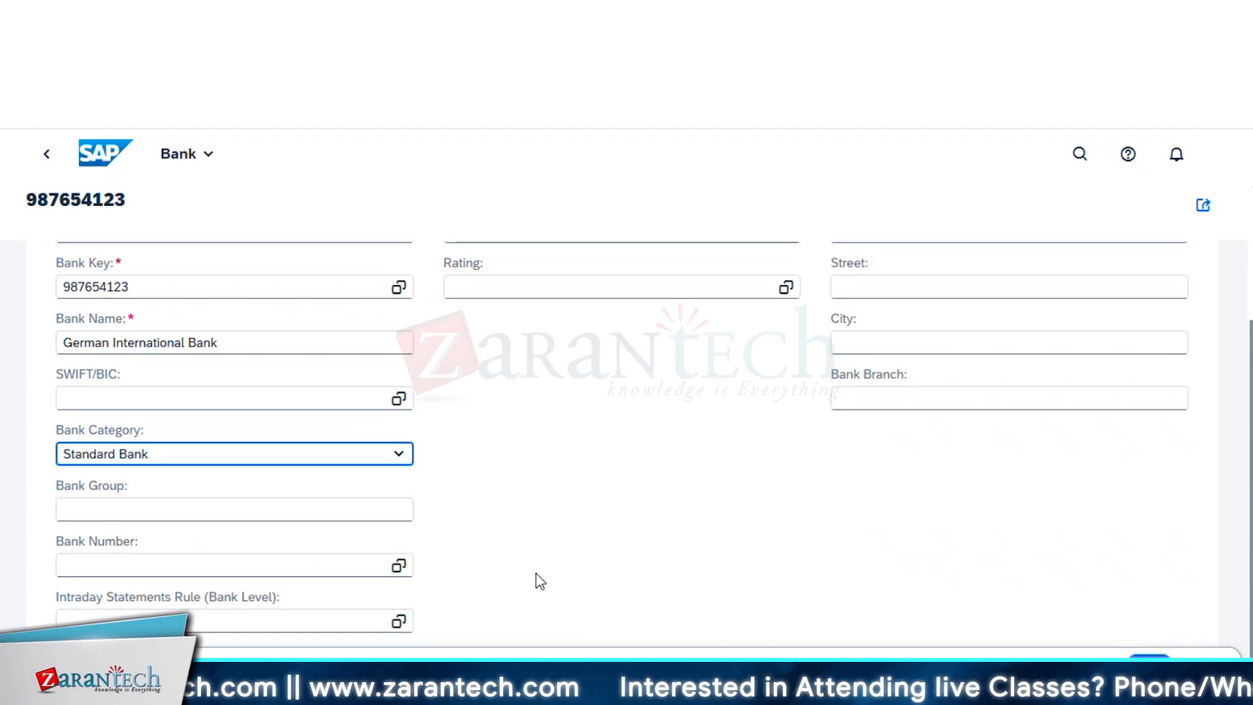
# - Fill in the bank's address with street Financial Center and city Berlin
pyautogui.scroll(3, 565, 540)
pyautogui.click(948, 474)
pyautogui.click(942, 487)
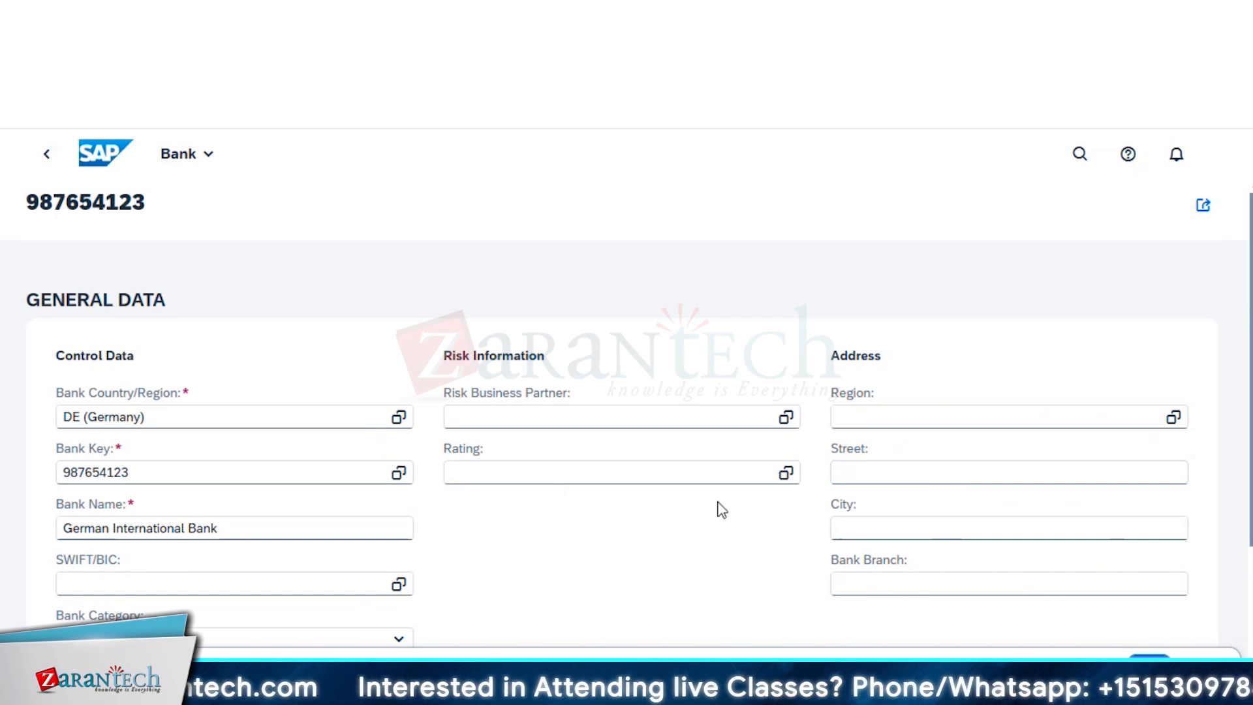
pyautogui.click(942, 471)
pyautogui.write('Financial Center')
pyautogui.click(899, 522)
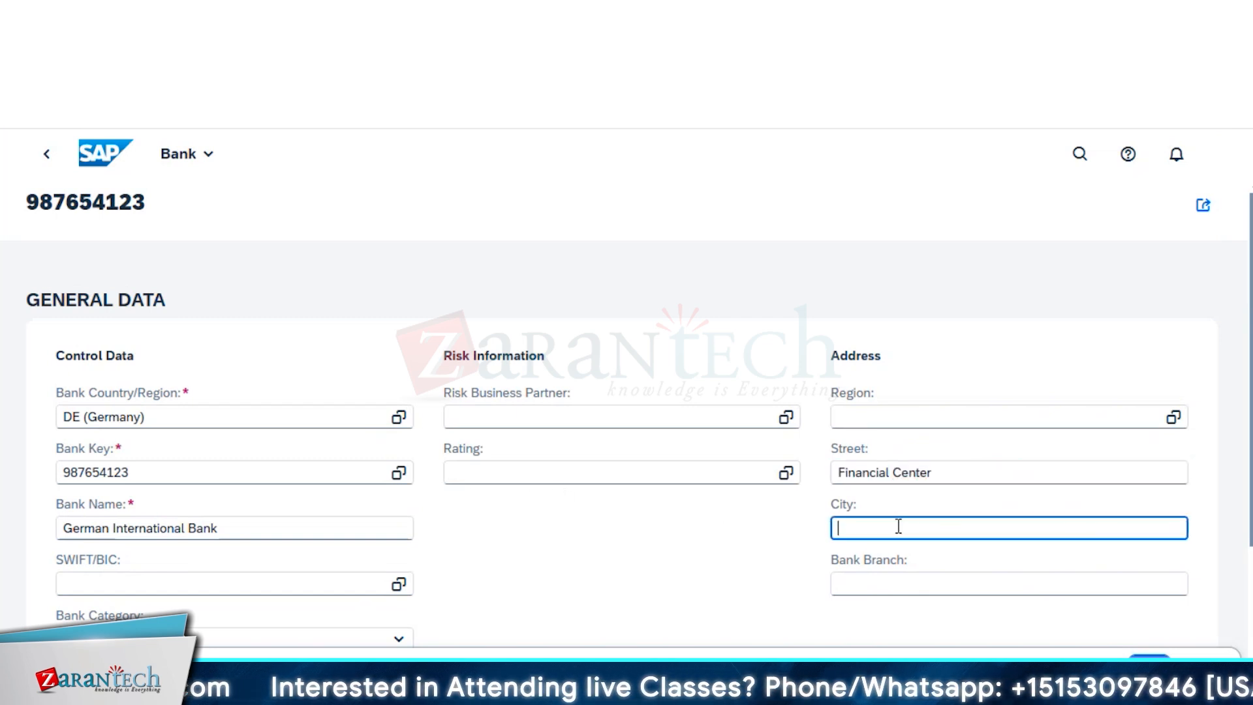
pyautogui.write('Berlin')
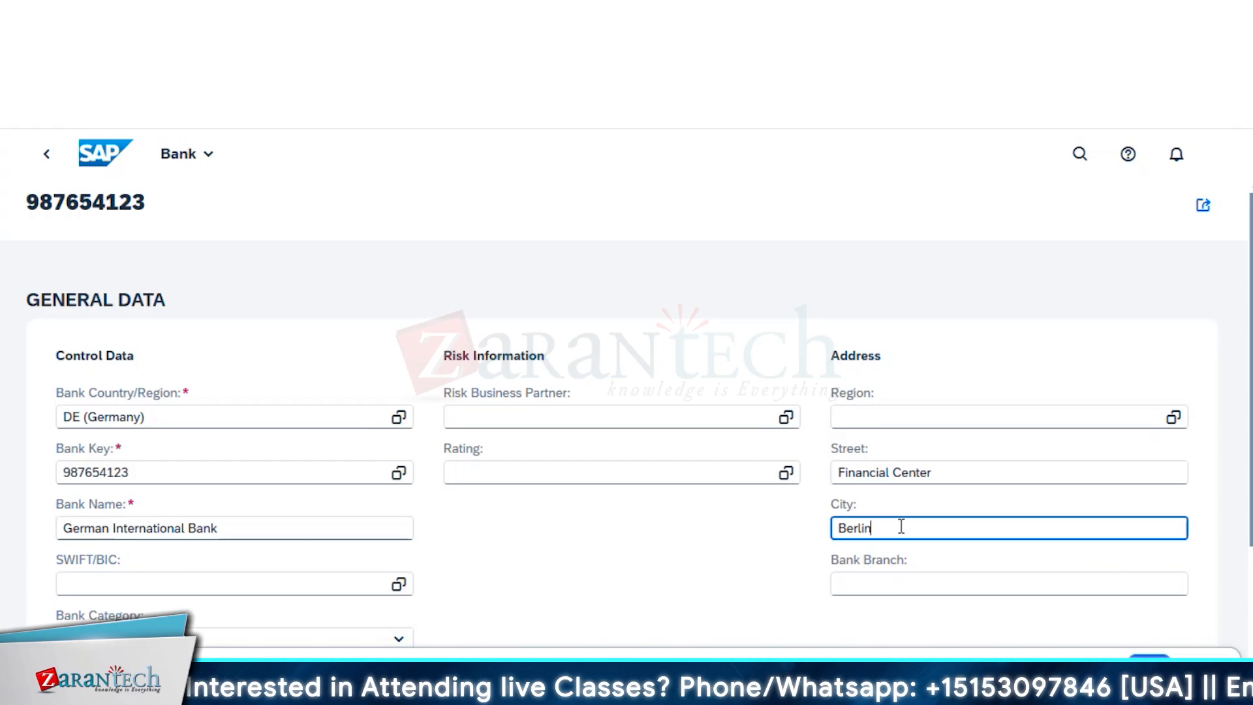
# - Set the region of the bank's address to BE for Berlin
pyautogui.click(935, 417)
pyautogui.write('berlin')
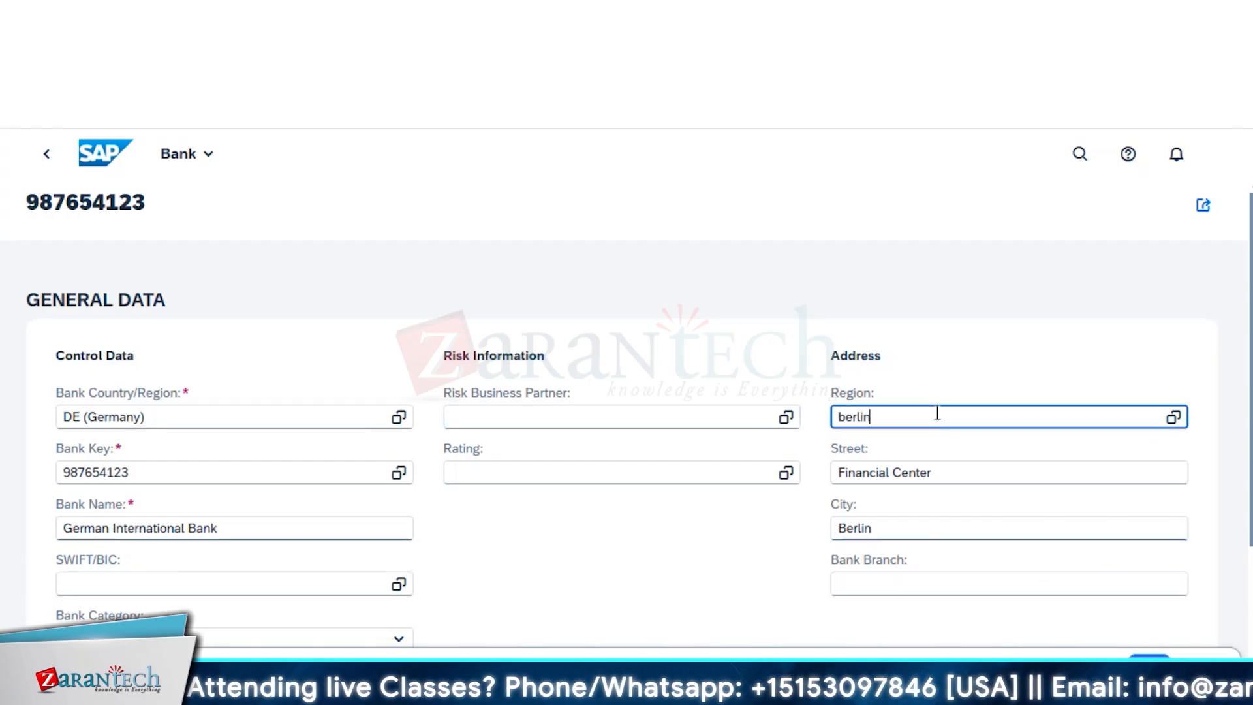
pyautogui.click(935, 583)
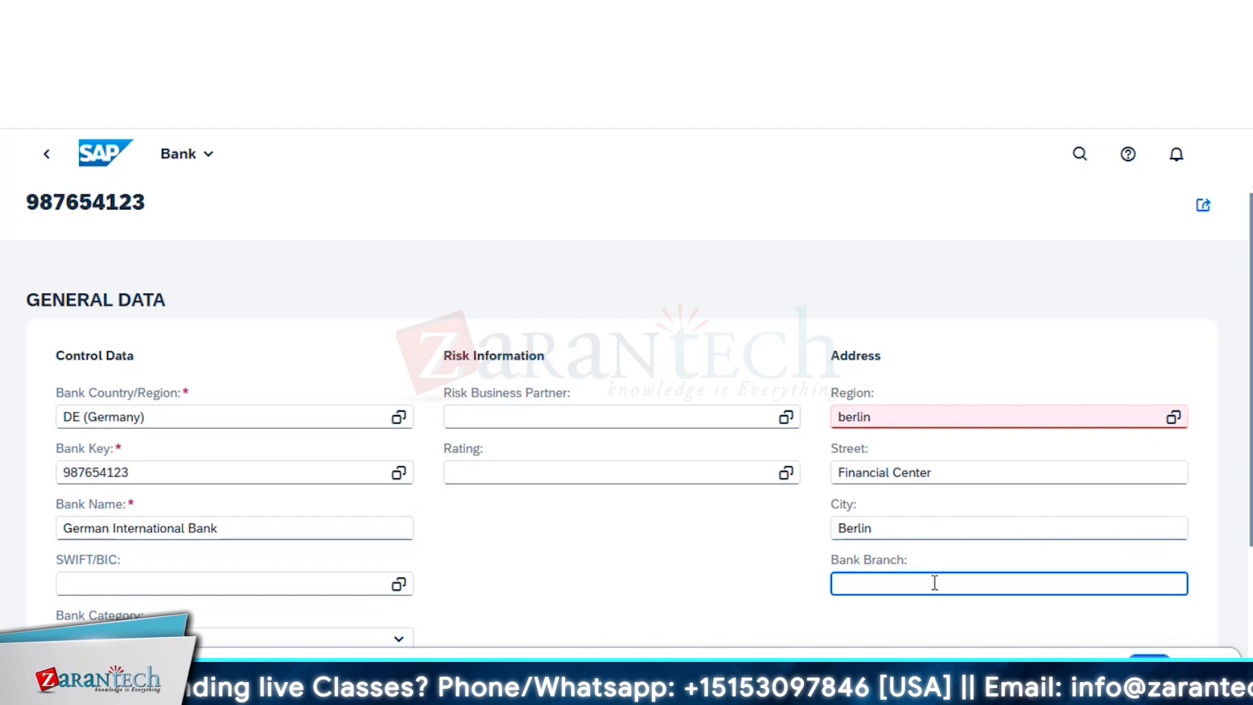
pyautogui.click(1175, 419)
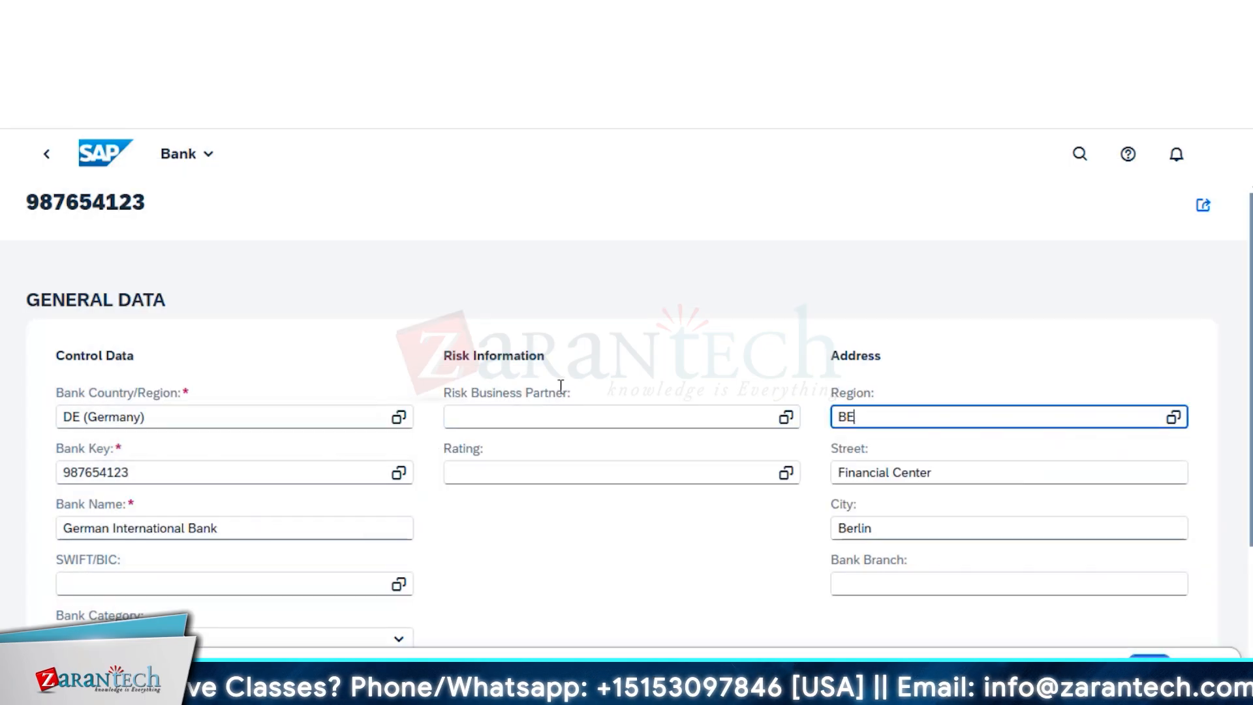
# - Change the bank key to 98765412 and save the new bank
pyautogui.scroll(-3, 561, 386)
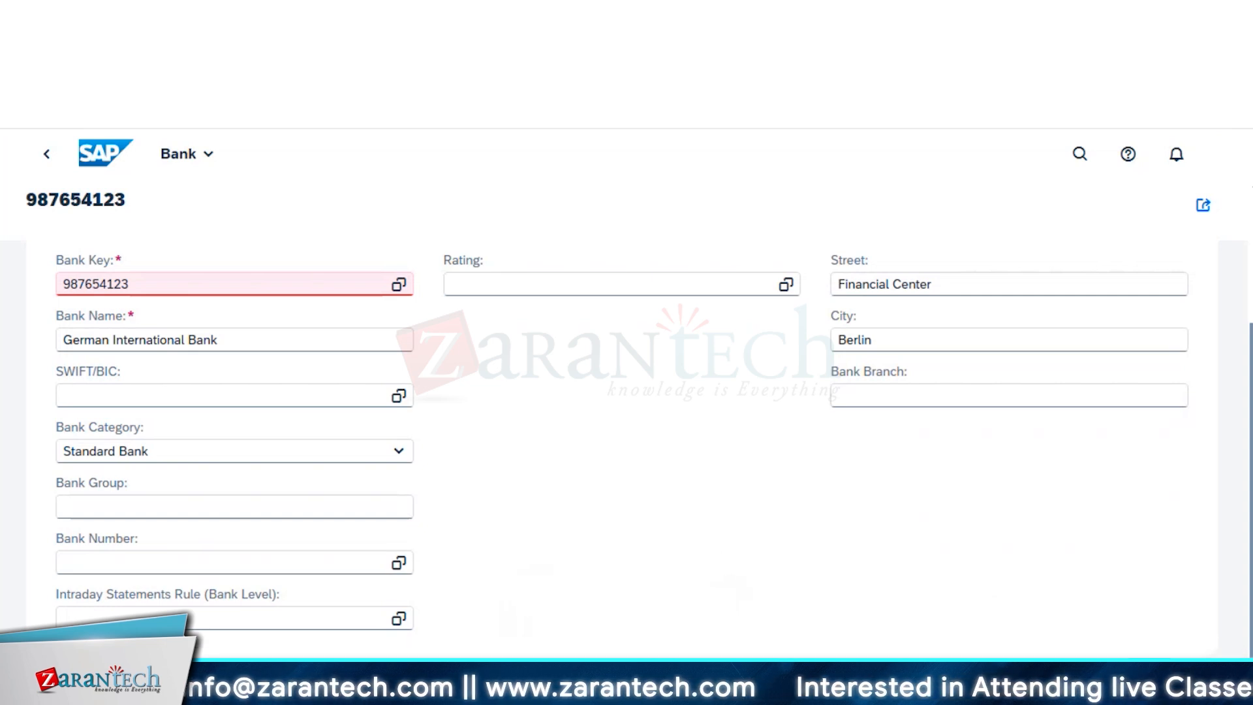
pyautogui.click(50, 669)
pyautogui.click(395, 377)
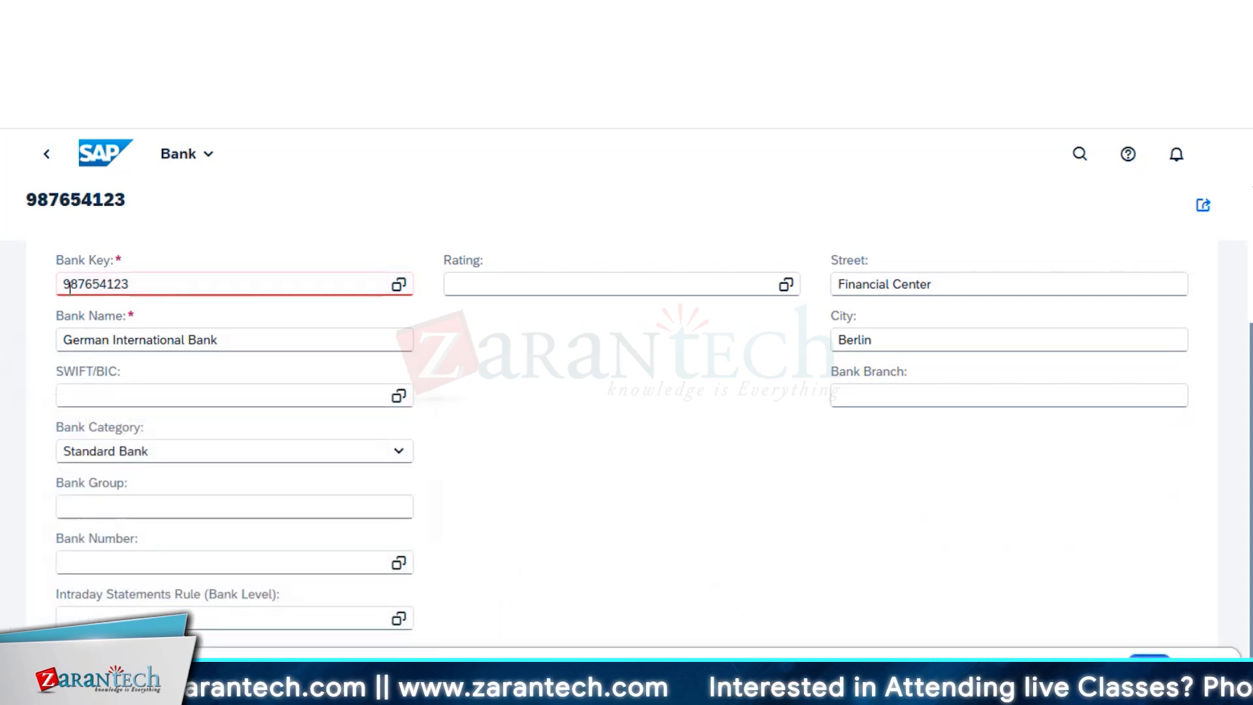
pyautogui.click(133, 284)
pyautogui.press('BackSpace')
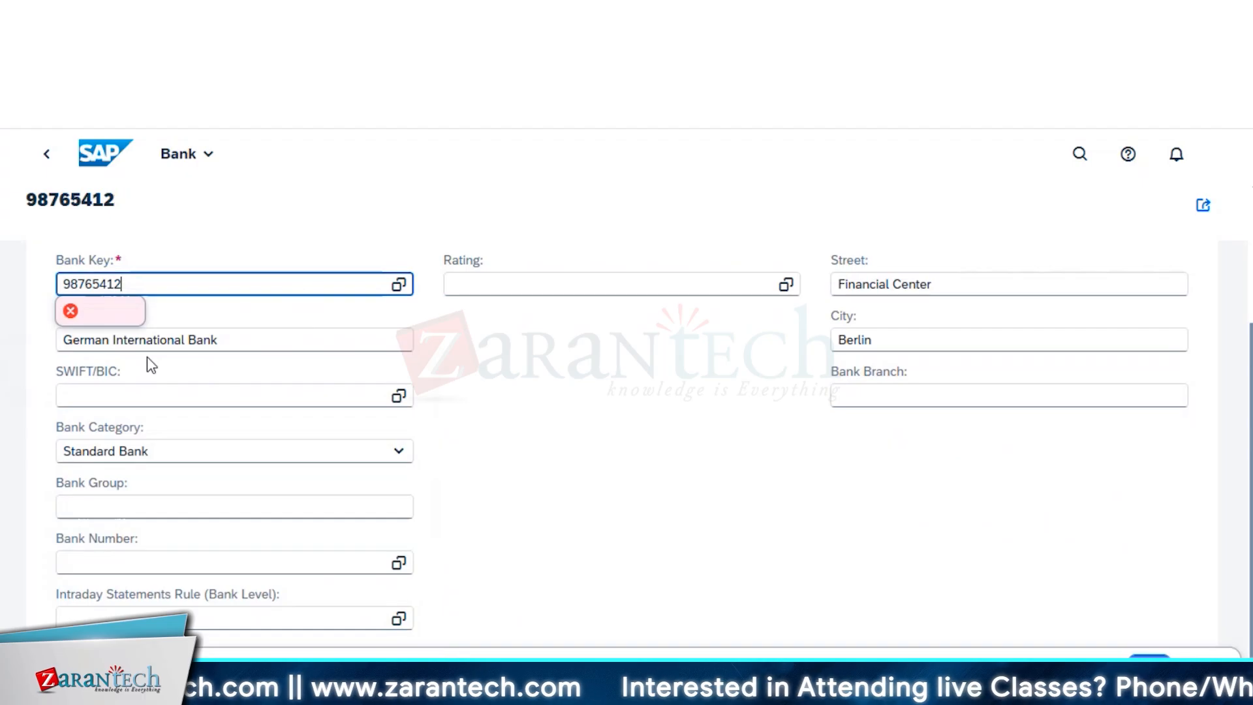
pyautogui.press('Return')
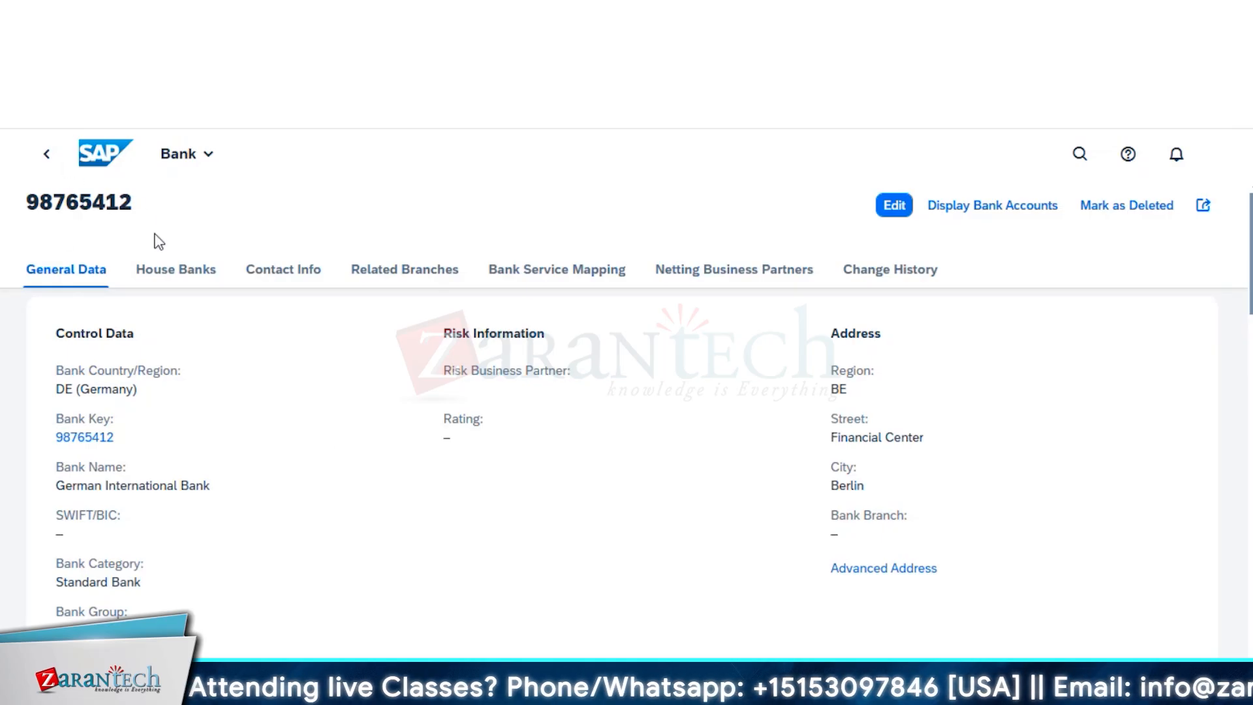
pyautogui.moveTo(30, 203); pyautogui.dragTo(139, 218)
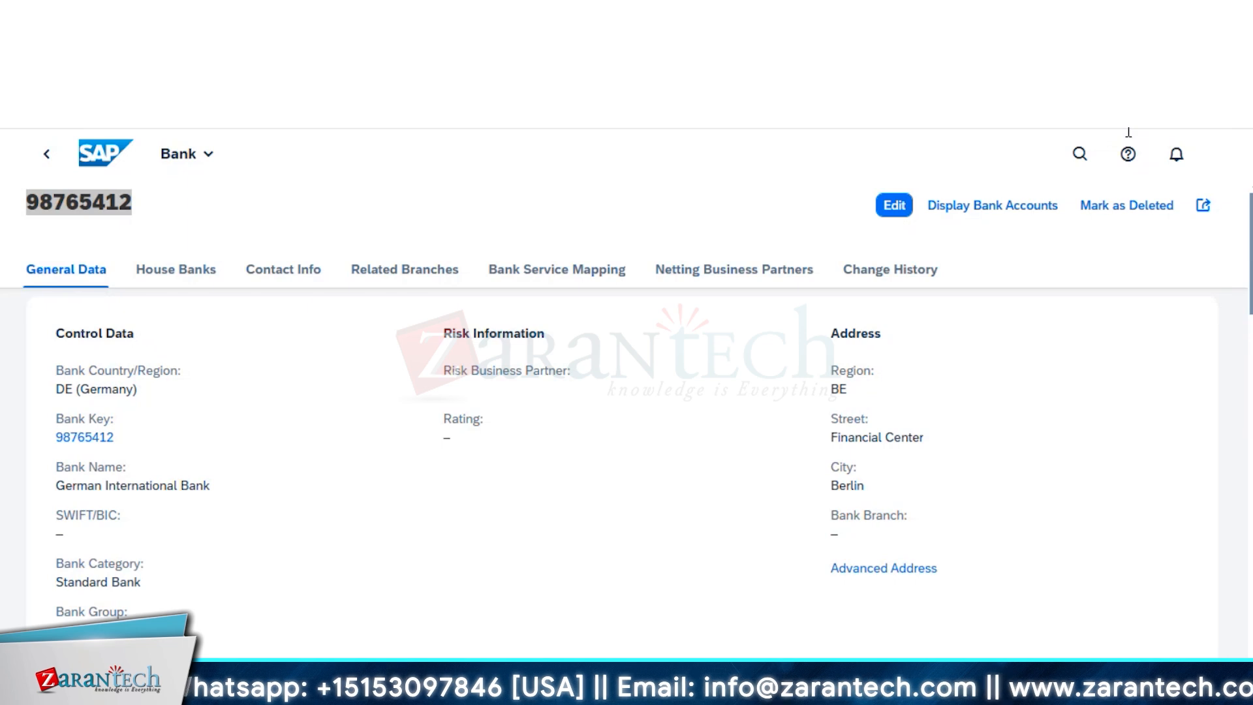
pyautogui.click(1032, 481)
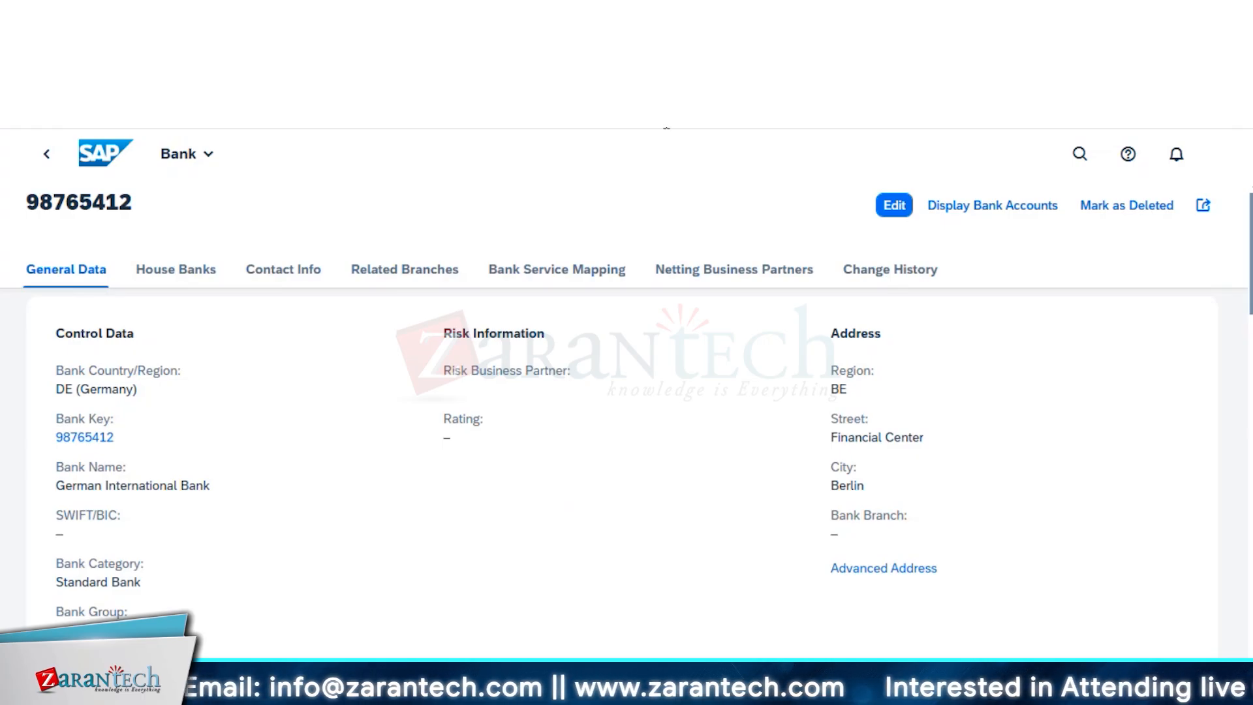
pyautogui.click(373, 265)
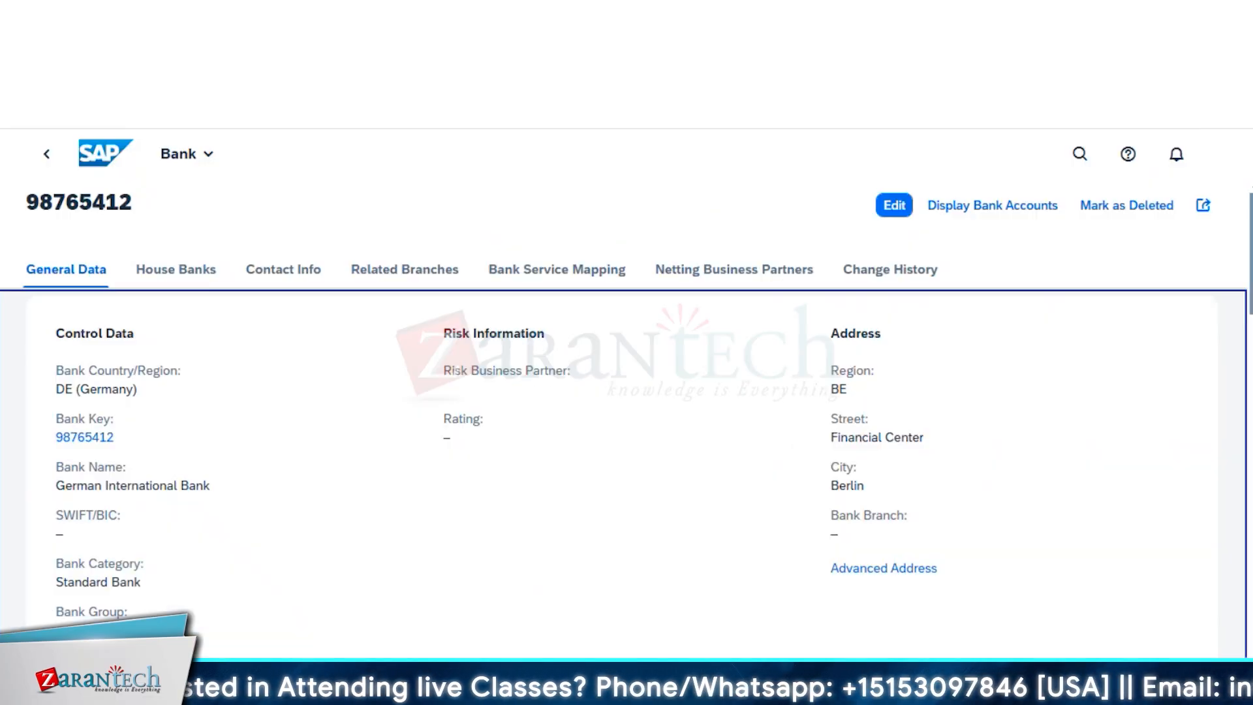
# - Return to the home page, search the apps for "manage banks" and open Manage Banks - Master Data
pyautogui.click(99, 154)
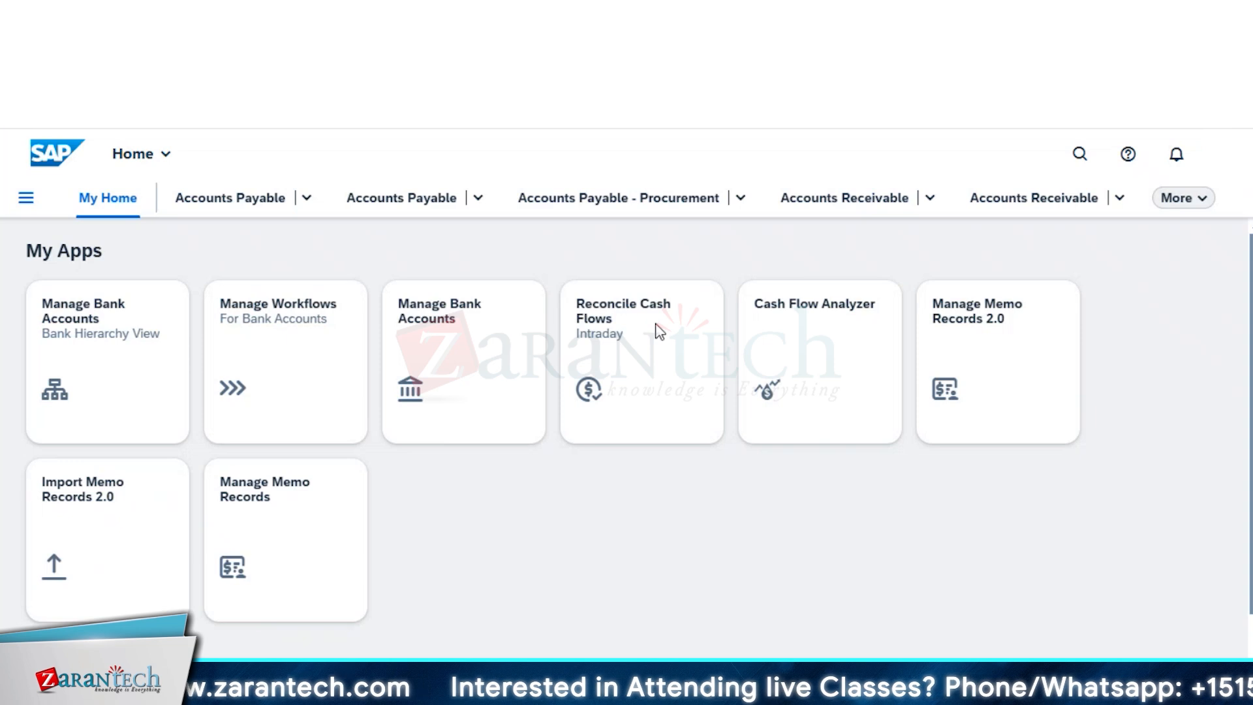
pyautogui.click(1080, 154)
pyautogui.write('manage banks')
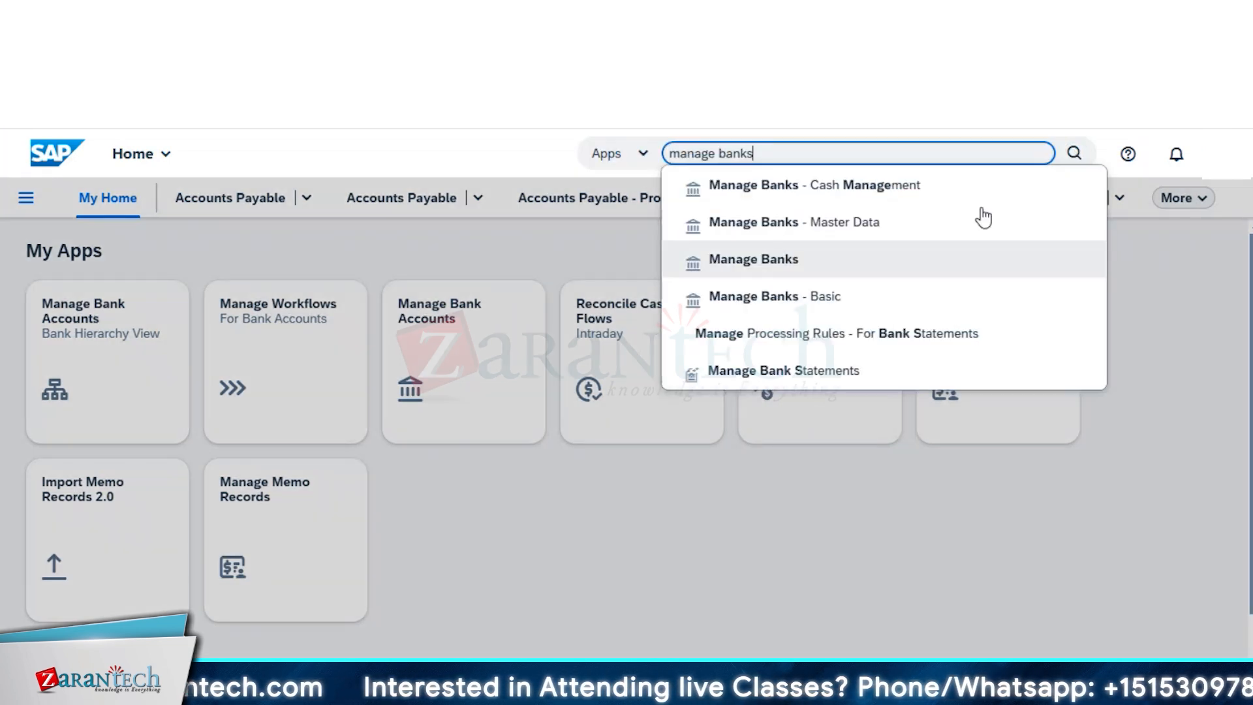
pyautogui.click(992, 523)
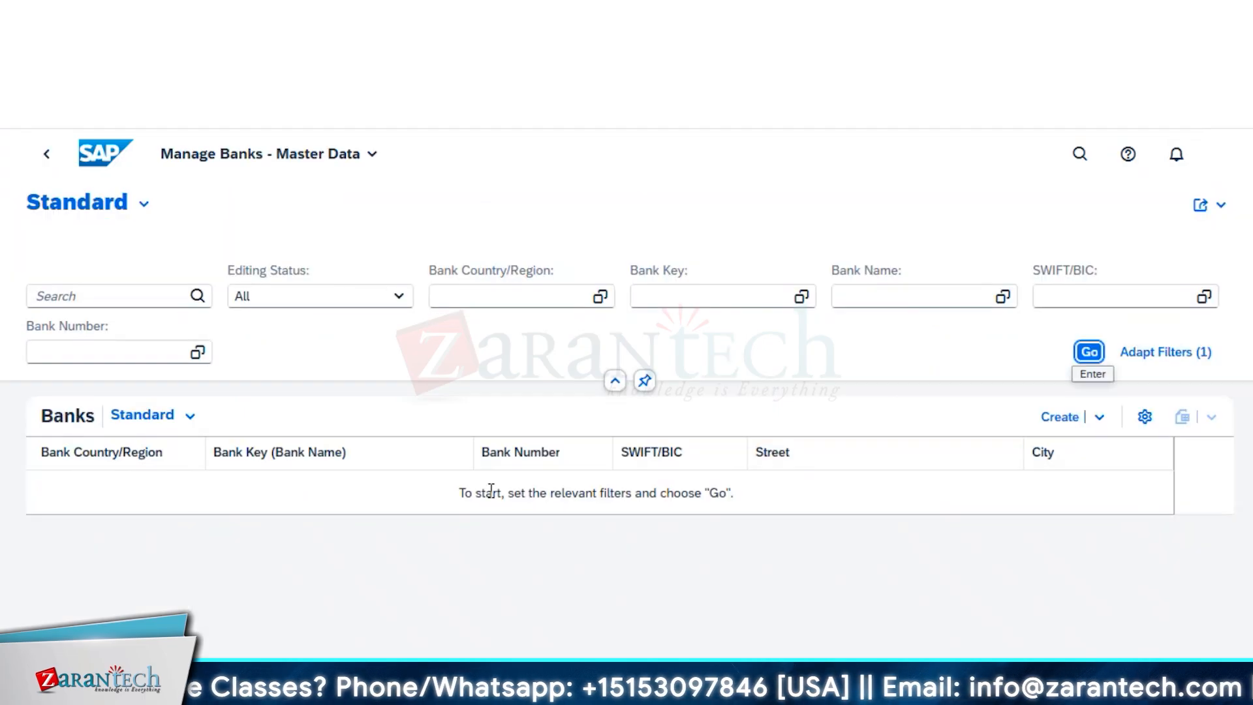
# - Filter the banks by country DE (Germany) and bank key 98765412 and run the search
pyautogui.click(786, 301)
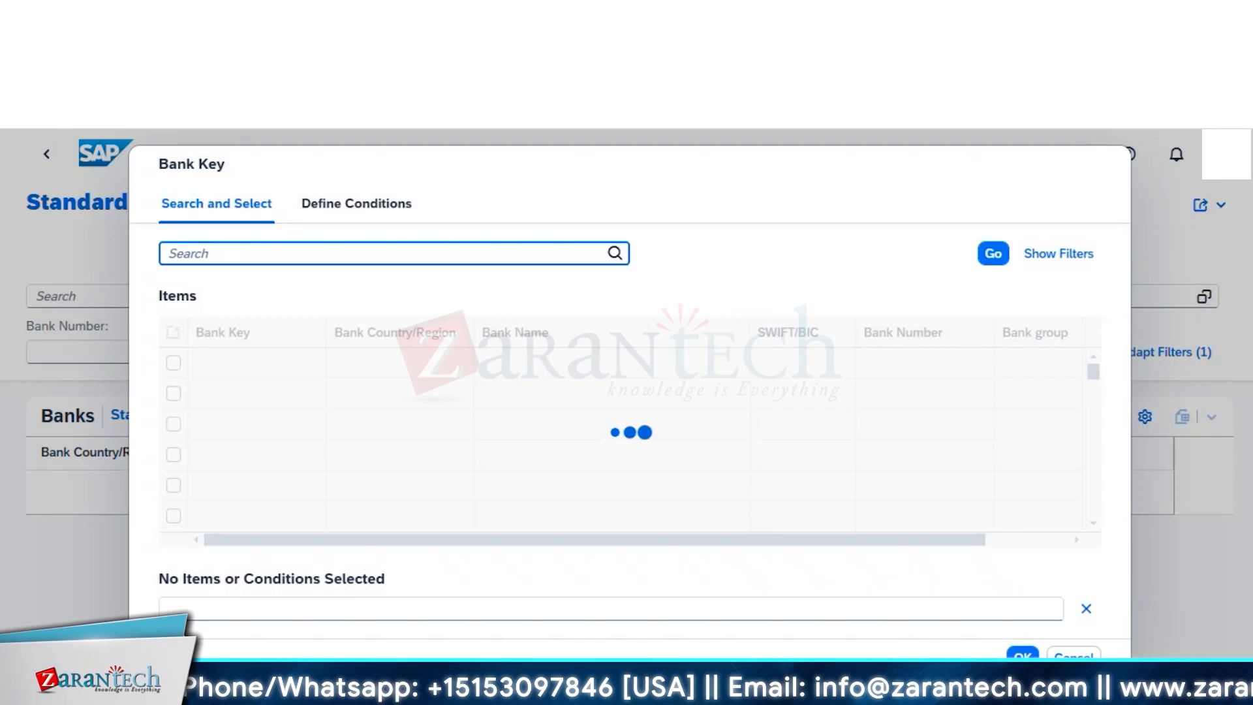
pyautogui.click(1074, 656)
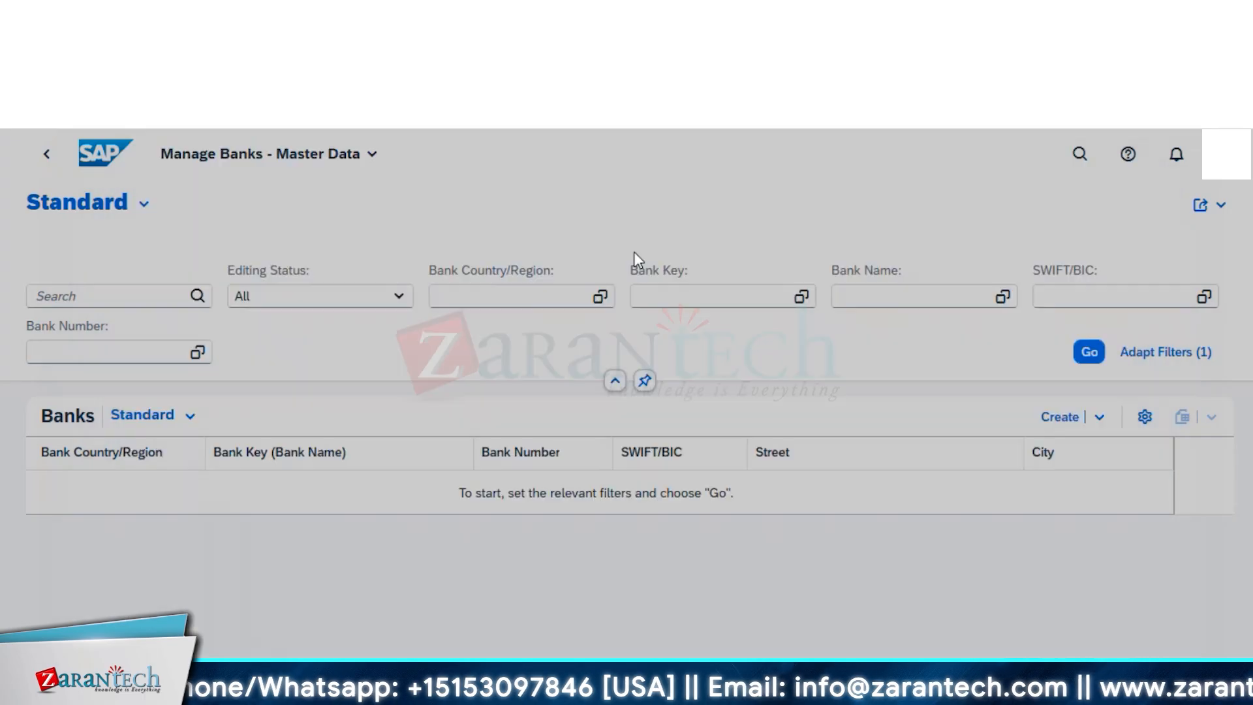
pyautogui.click(688, 296)
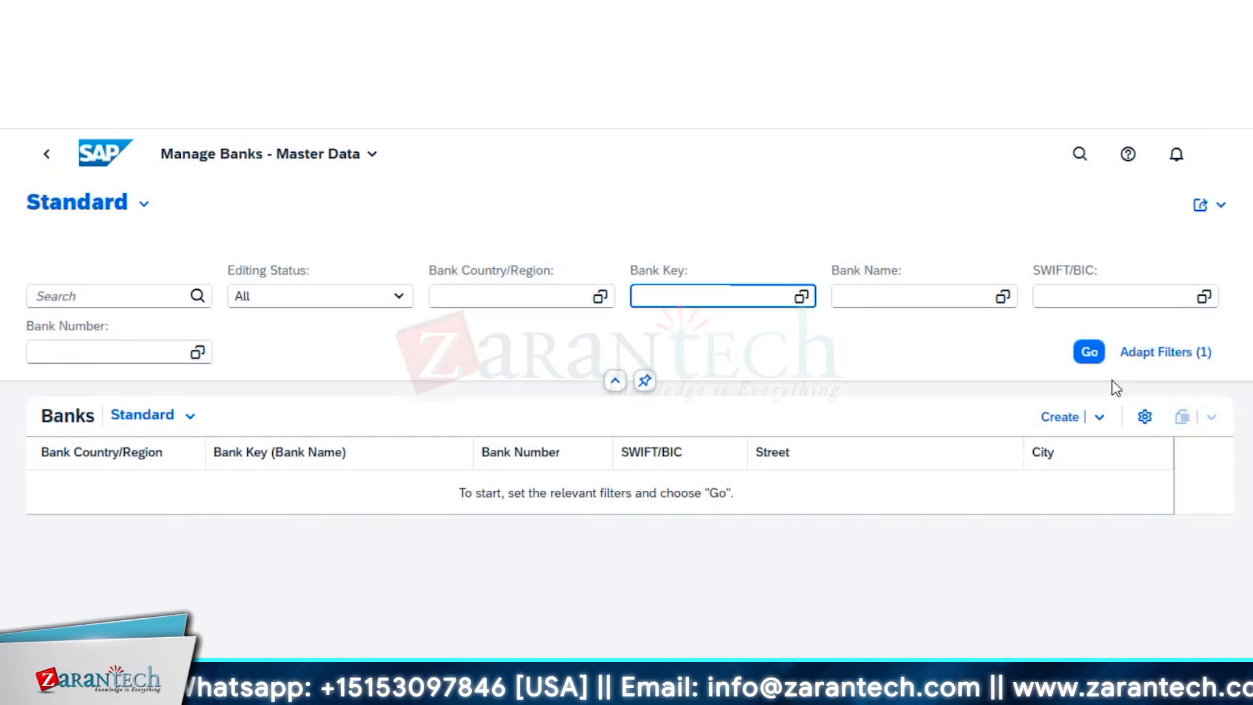
pyautogui.click(1103, 353)
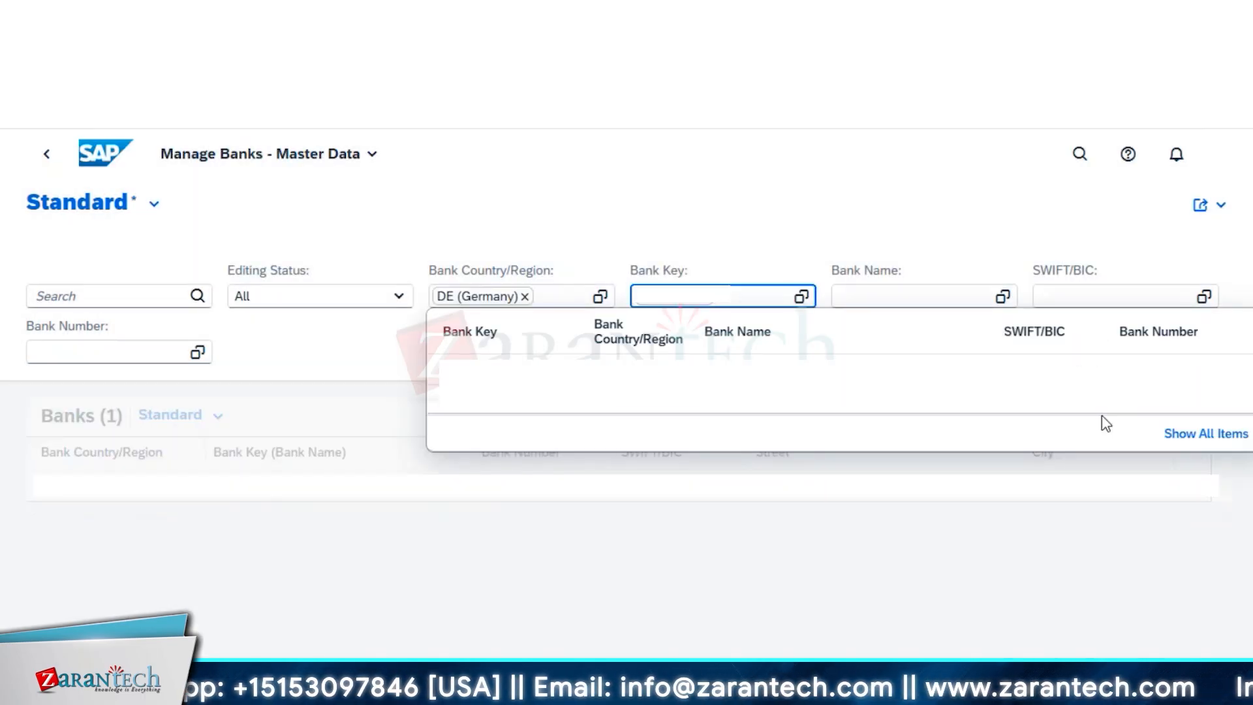
pyautogui.click(527, 405)
pyautogui.click(1183, 410)
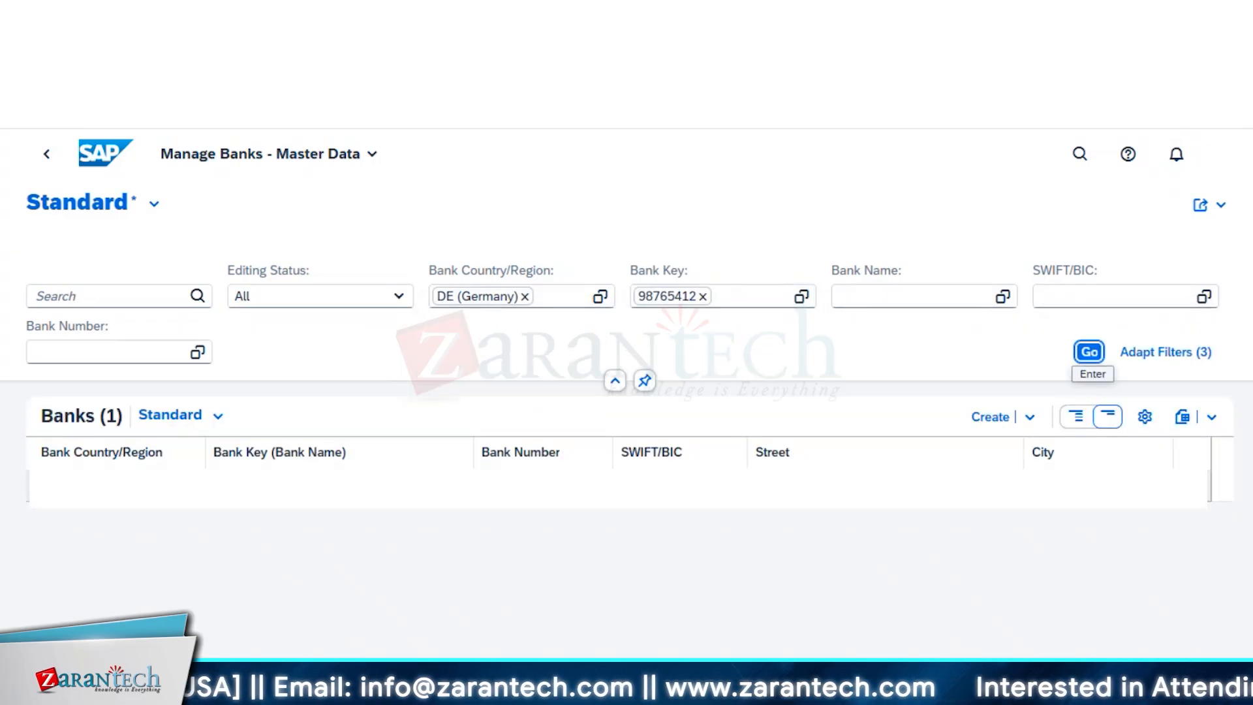
# - Open the record of German International Bank and review its general data
pyautogui.click(1194, 484)
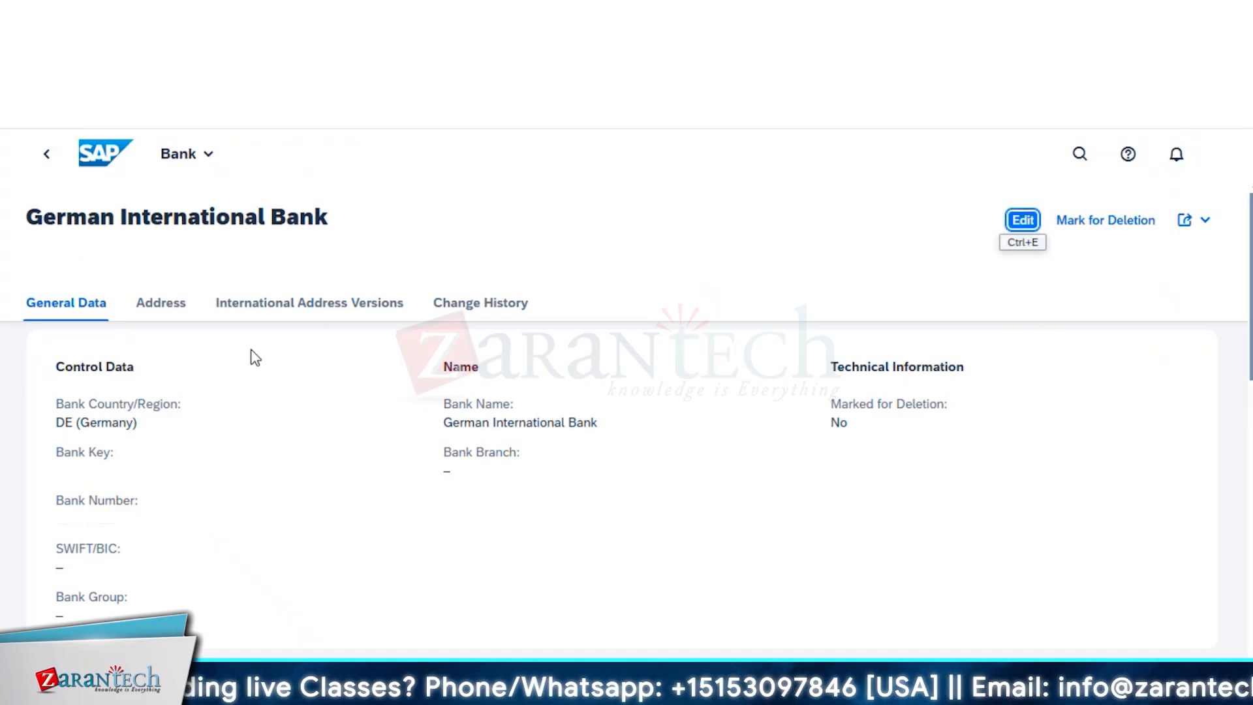
pyautogui.scroll(-1, 383, 478)
pyautogui.scroll(2, 383, 478)
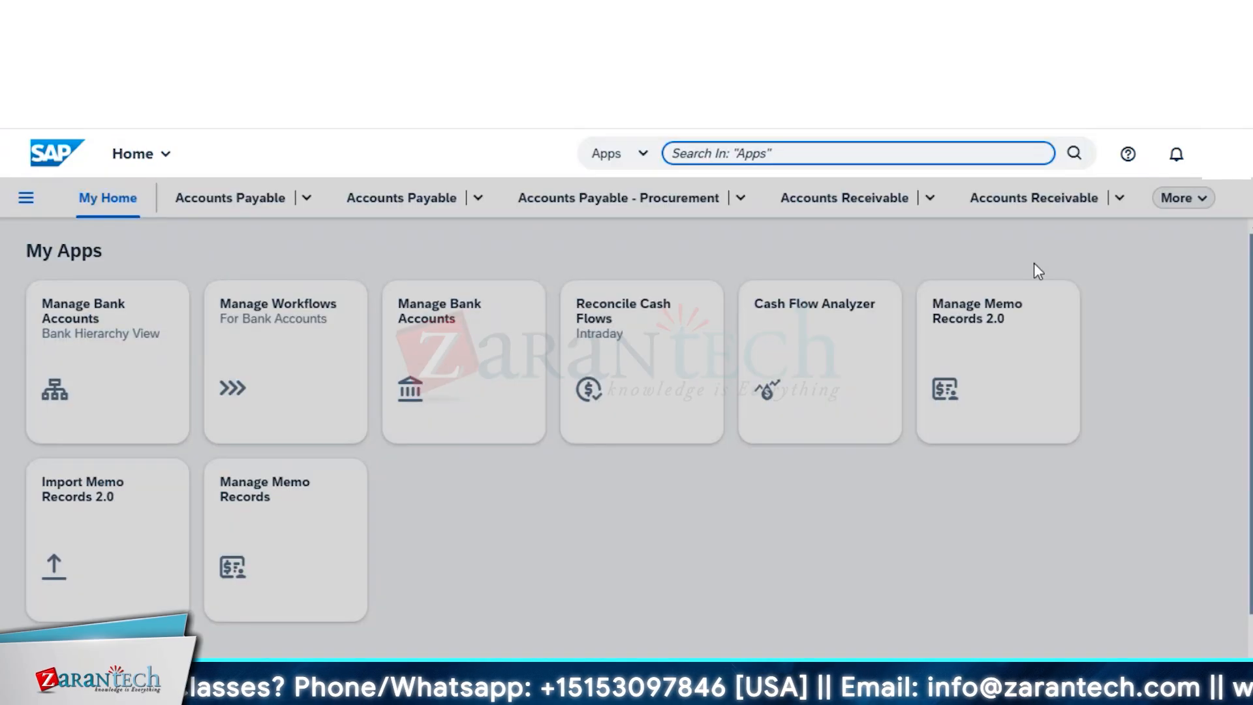
# - Find German International Bank by its bank key in the Manage Banks - Cash Management app and open its record
pyautogui.write('manage ba')
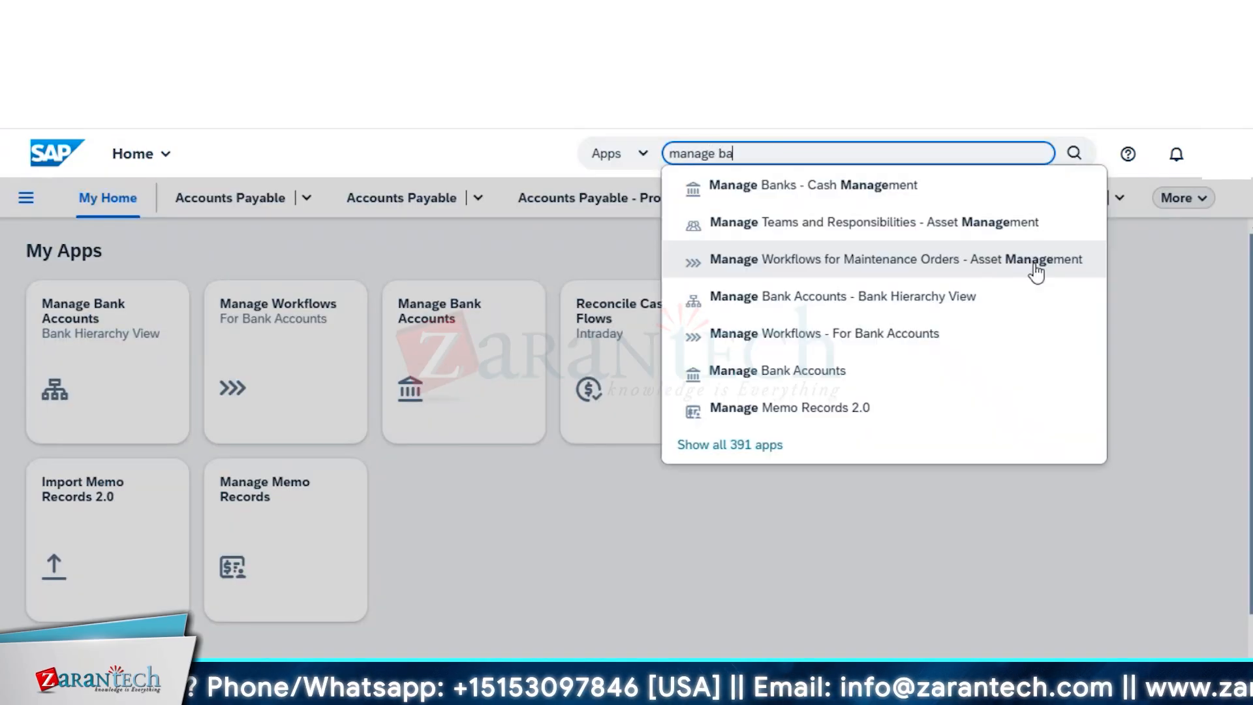
pyautogui.click(874, 187)
pyautogui.click(724, 297)
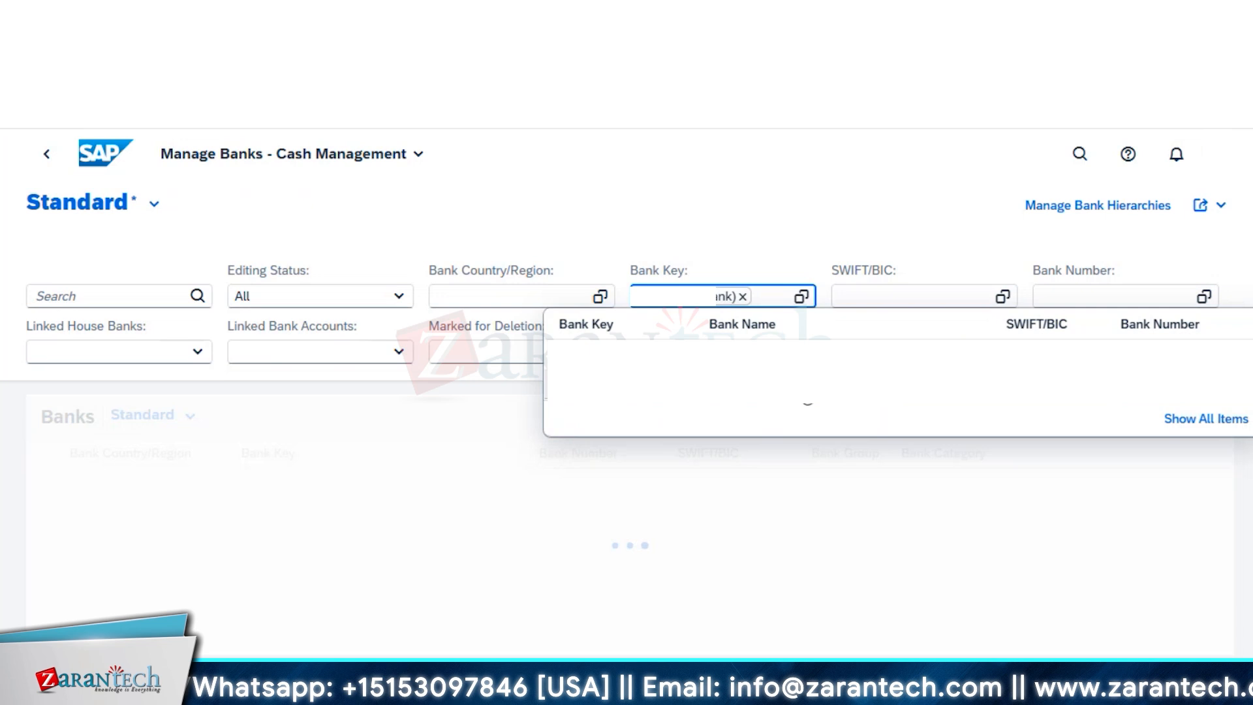
pyautogui.click(1180, 392)
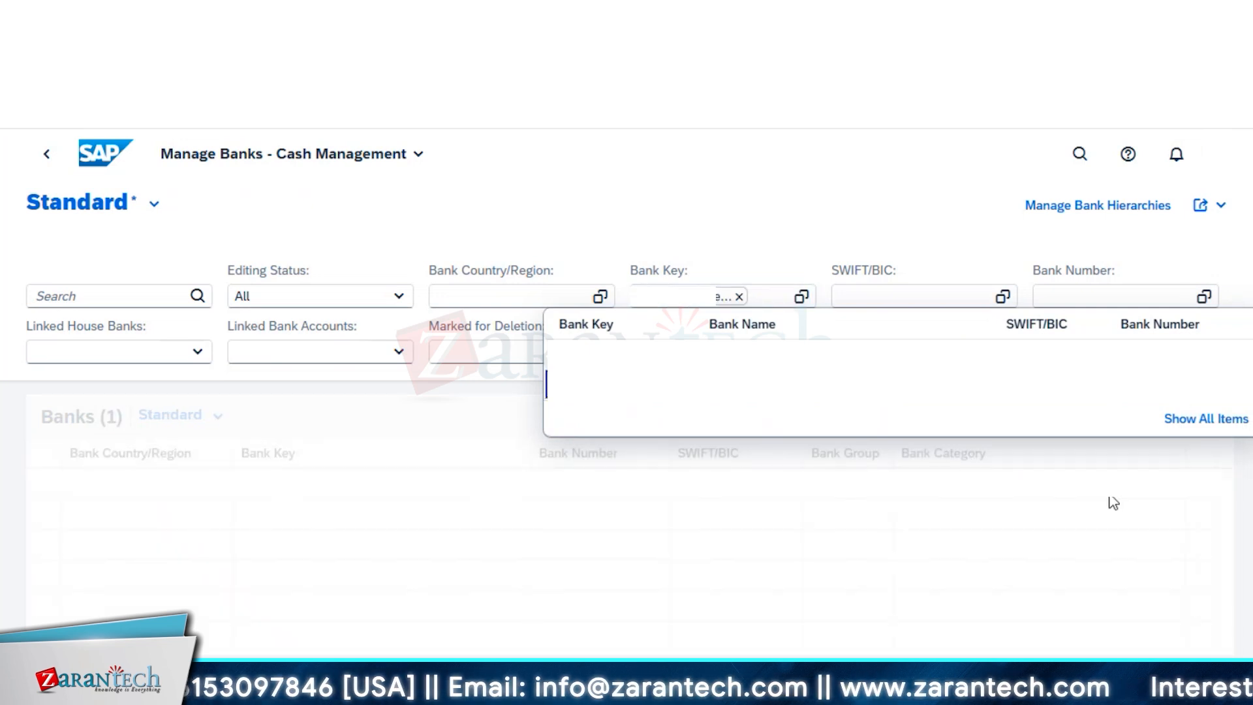
pyautogui.click(1031, 595)
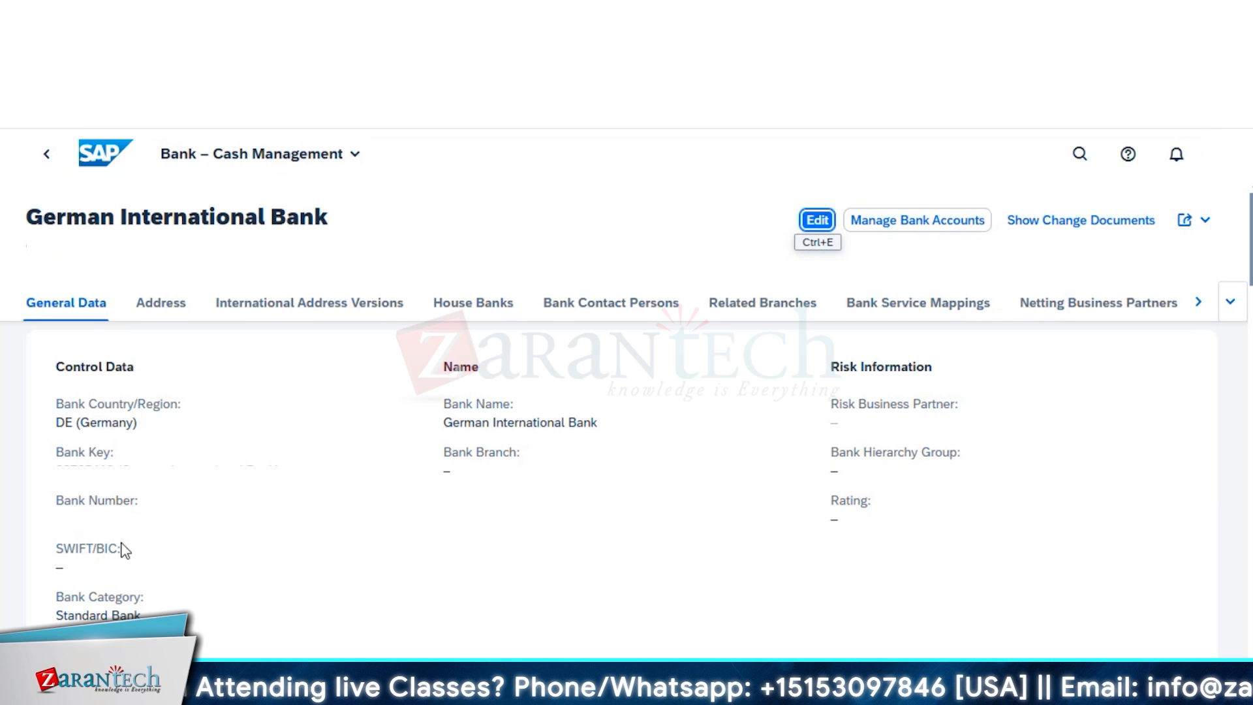
pyautogui.moveTo(52, 523); pyautogui.dragTo(124, 522)
pyautogui.click(176, 413)
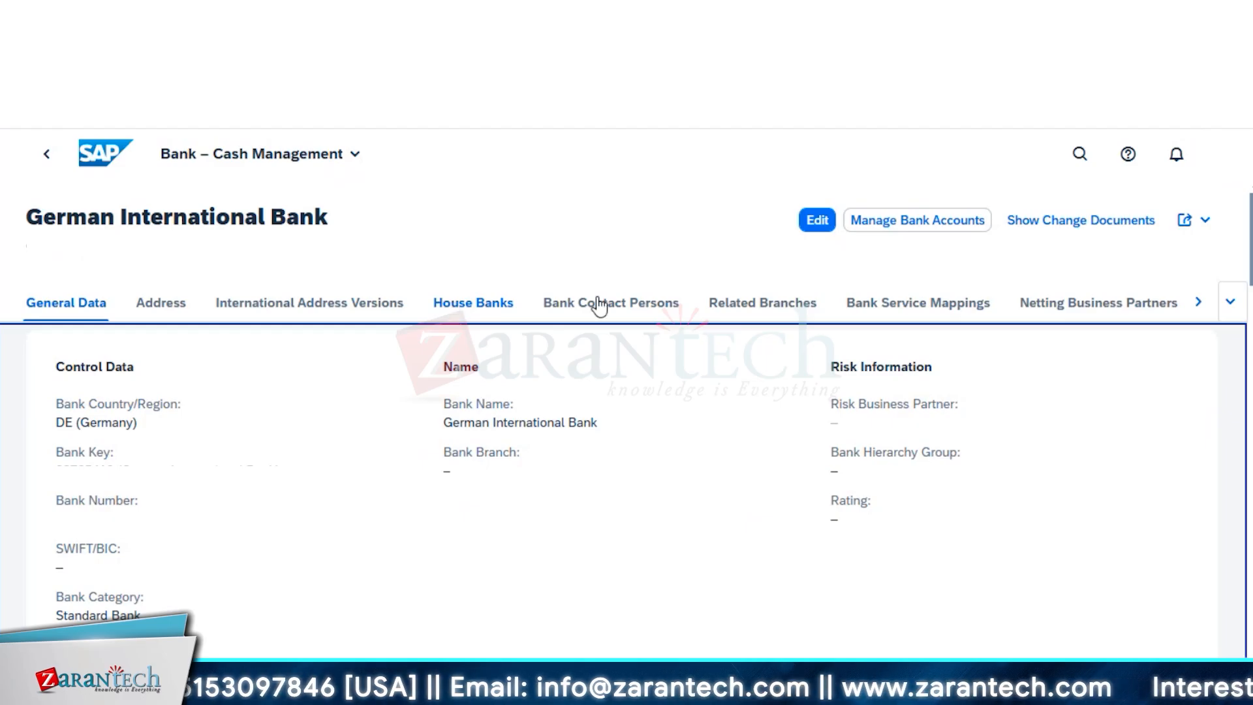
# - Switch German International Bank to editing and start creating a house bank for company code 1710
pyautogui.click(816, 220)
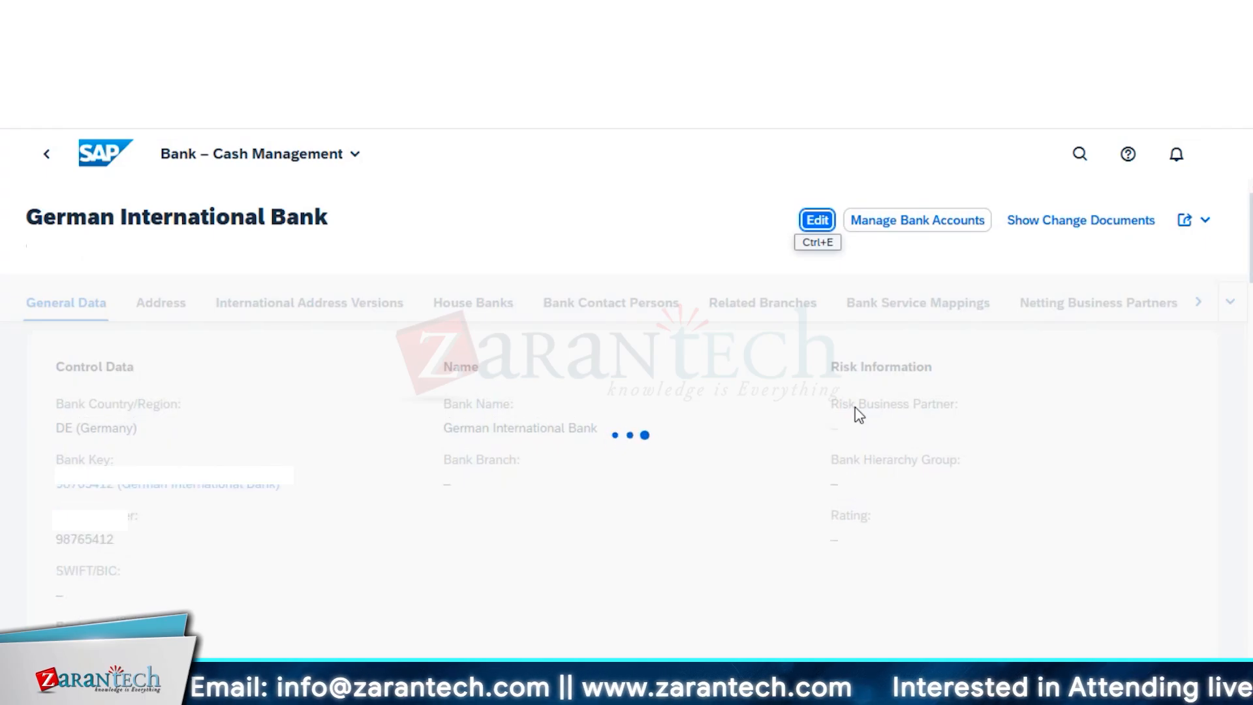
pyautogui.scroll(-4, 566, 489)
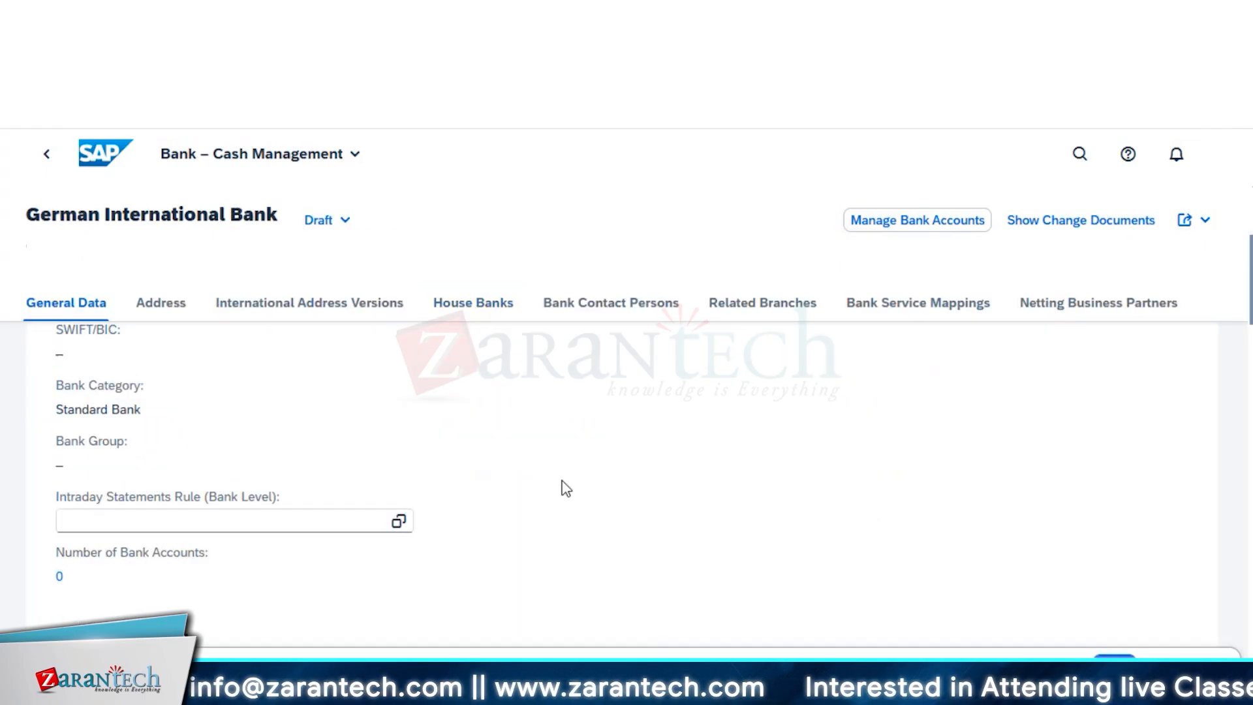
pyautogui.scroll(-10, 565, 488)
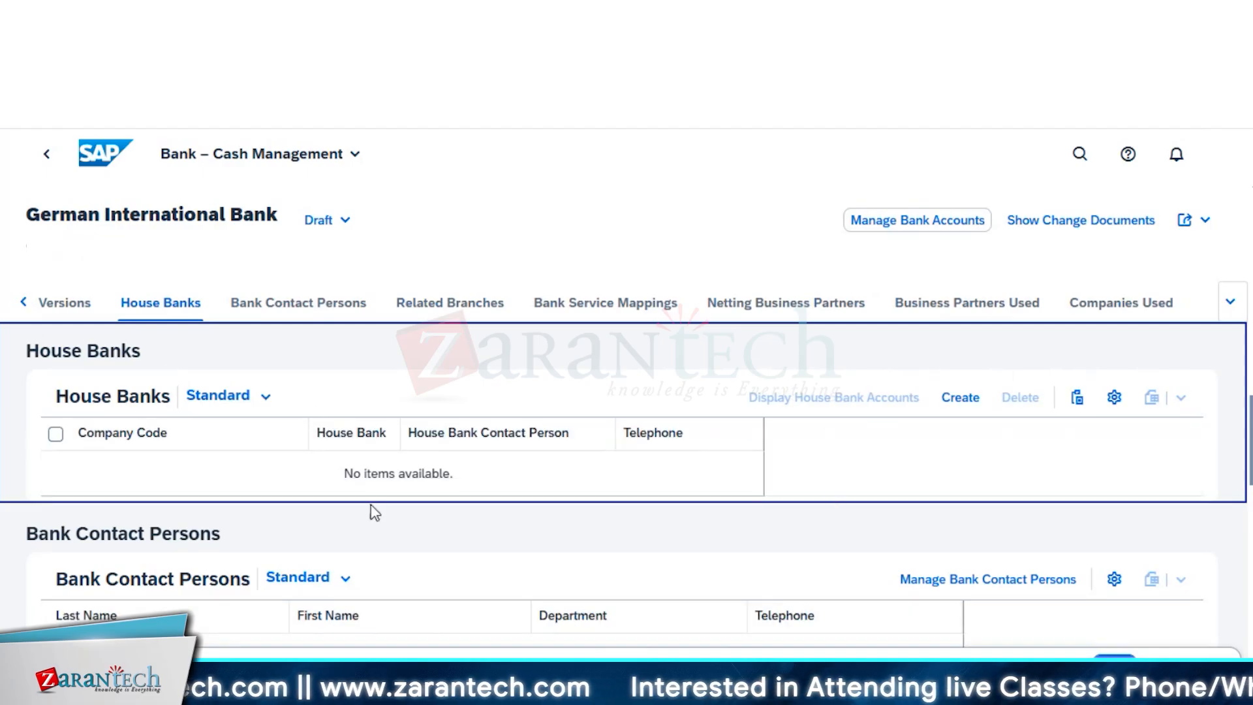
pyautogui.click(967, 400)
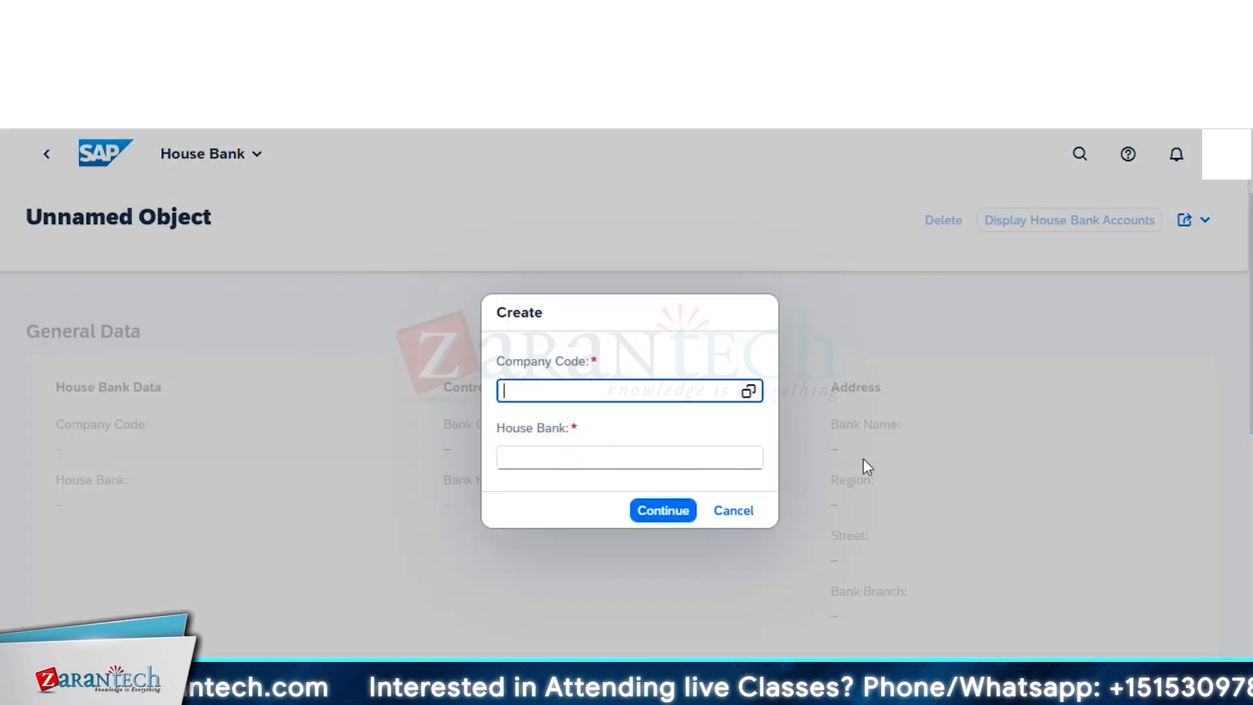
pyautogui.write('1710 (1710')
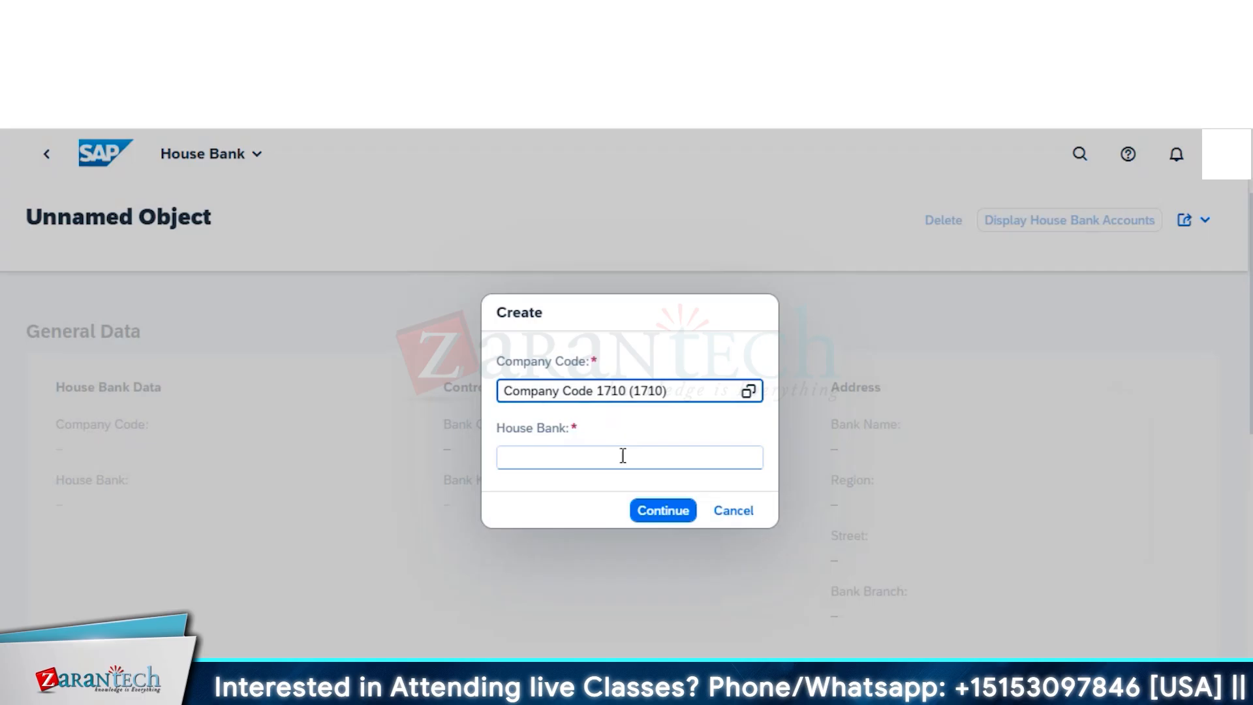
pyautogui.click(624, 457)
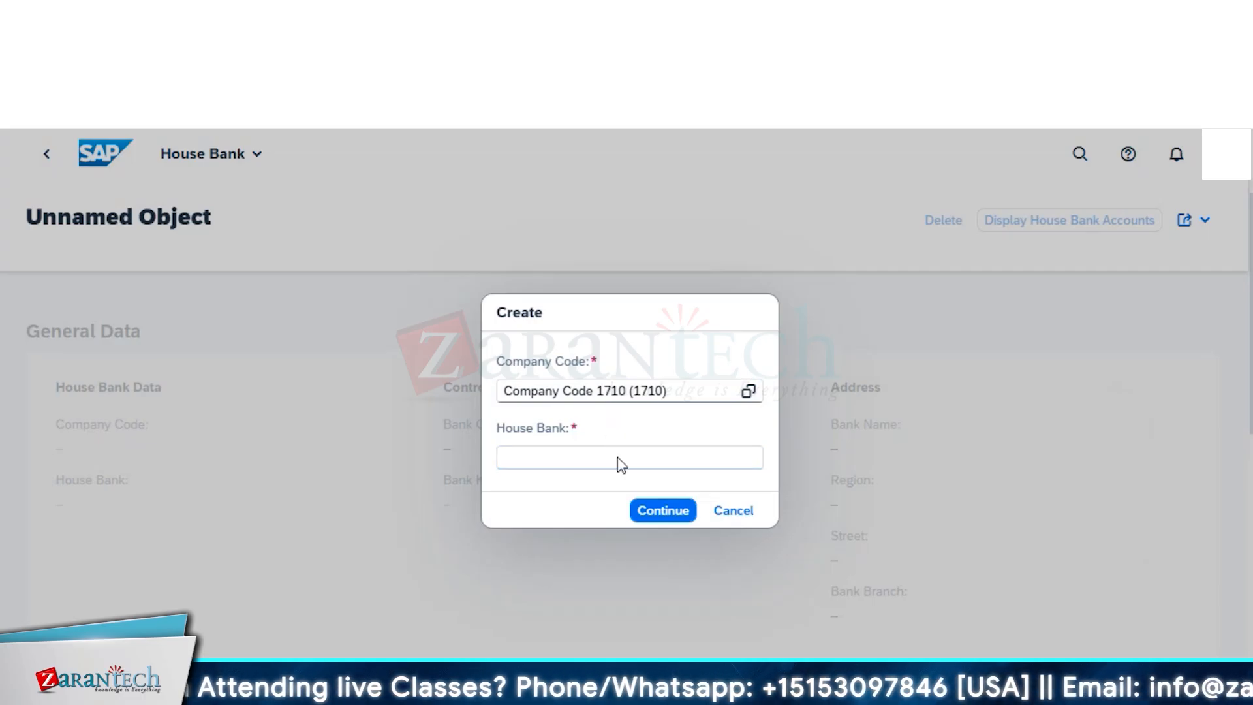
pyautogui.click(773, 408)
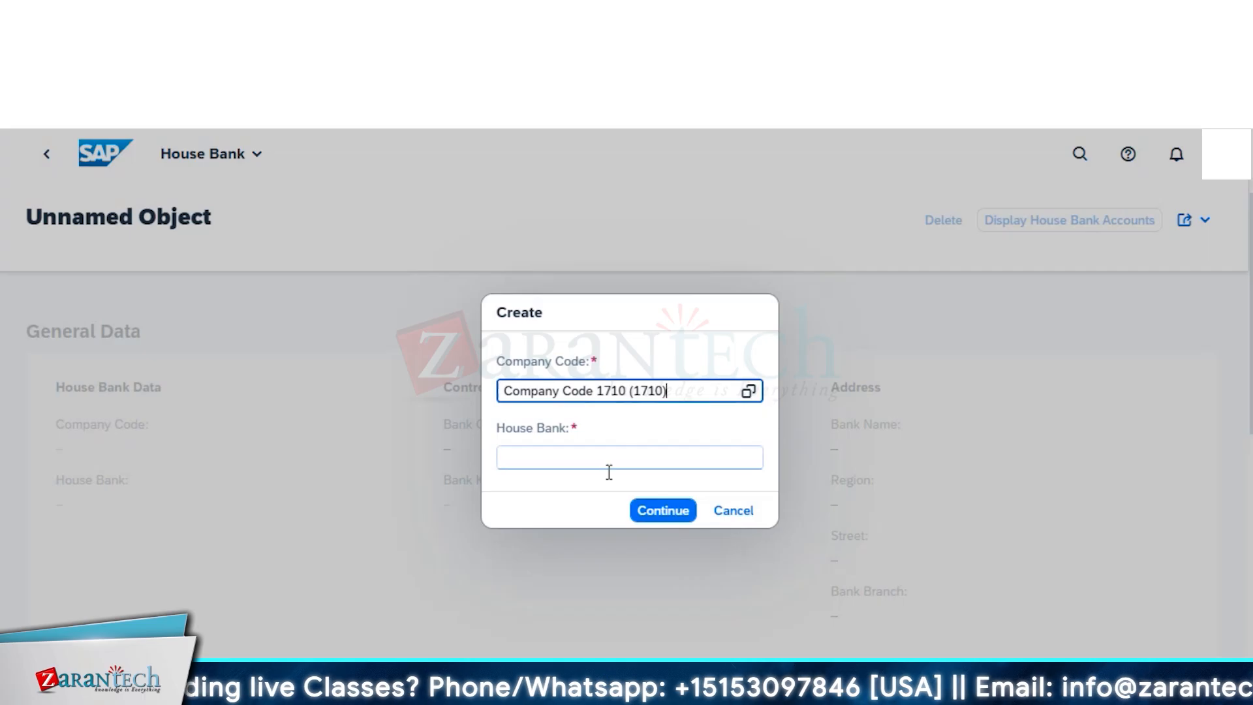
pyautogui.click(609, 471)
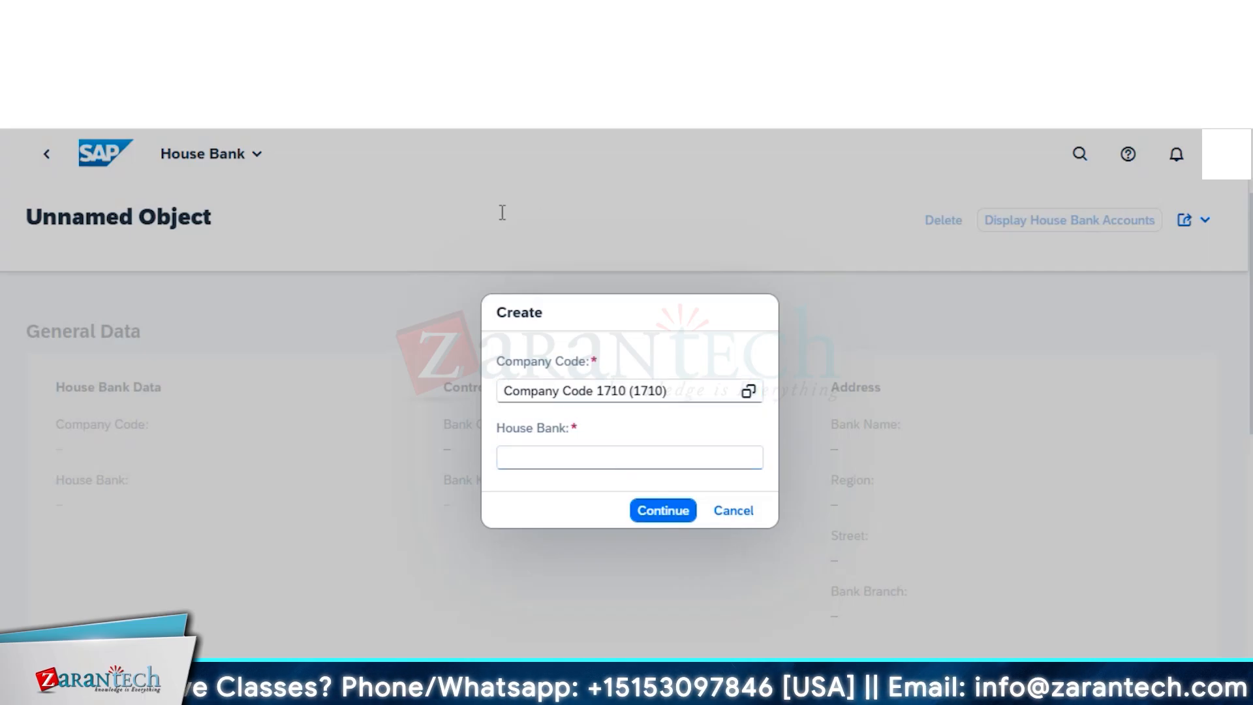
# - Set the house bank ID to T-B22 and continue to its detail page
pyautogui.click(615, 457)
pyautogui.write('t-b11')
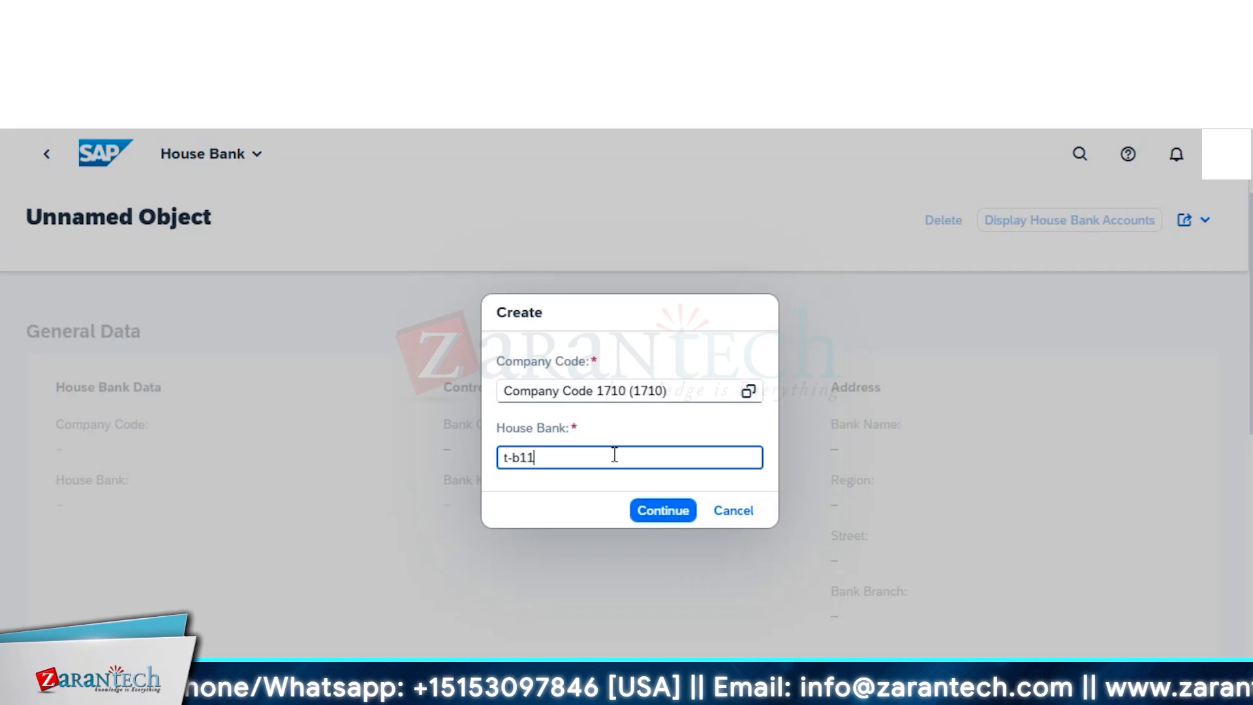
pyautogui.click(668, 515)
pyautogui.moveTo(551, 461); pyautogui.dragTo(447, 460)
pyautogui.write('T-B1123')
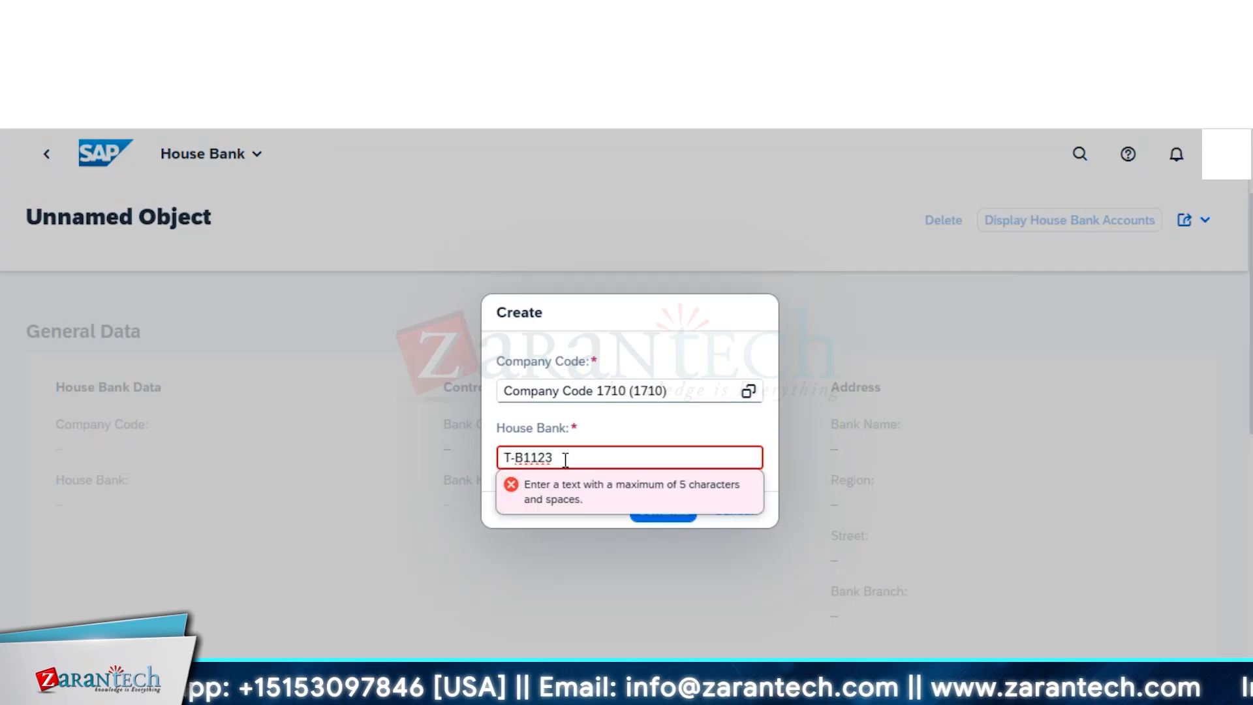
pyautogui.press('BackSpace')
pyautogui.press('BackSpace')
pyautogui.press('BackSpace')
pyautogui.write('2')
pyautogui.click(639, 508)
pyautogui.moveTo(554, 458); pyautogui.dragTo(524, 461)
pyautogui.write('22')
pyautogui.press('Return')
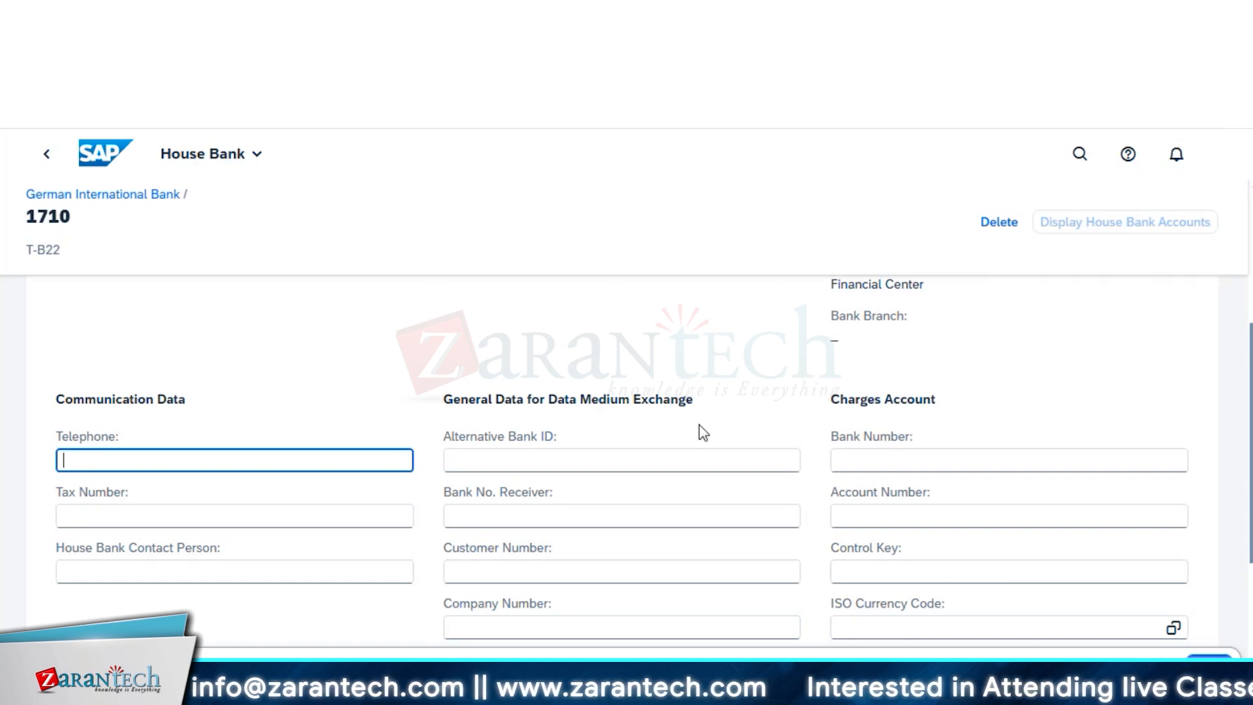
# - Examine the house bank's general, communication, data medium exchange, charges account, execution and reporting fields
pyautogui.scroll(2, 705, 431)
pyautogui.scroll(-1, 705, 430)
pyautogui.scroll(-2, 708, 434)
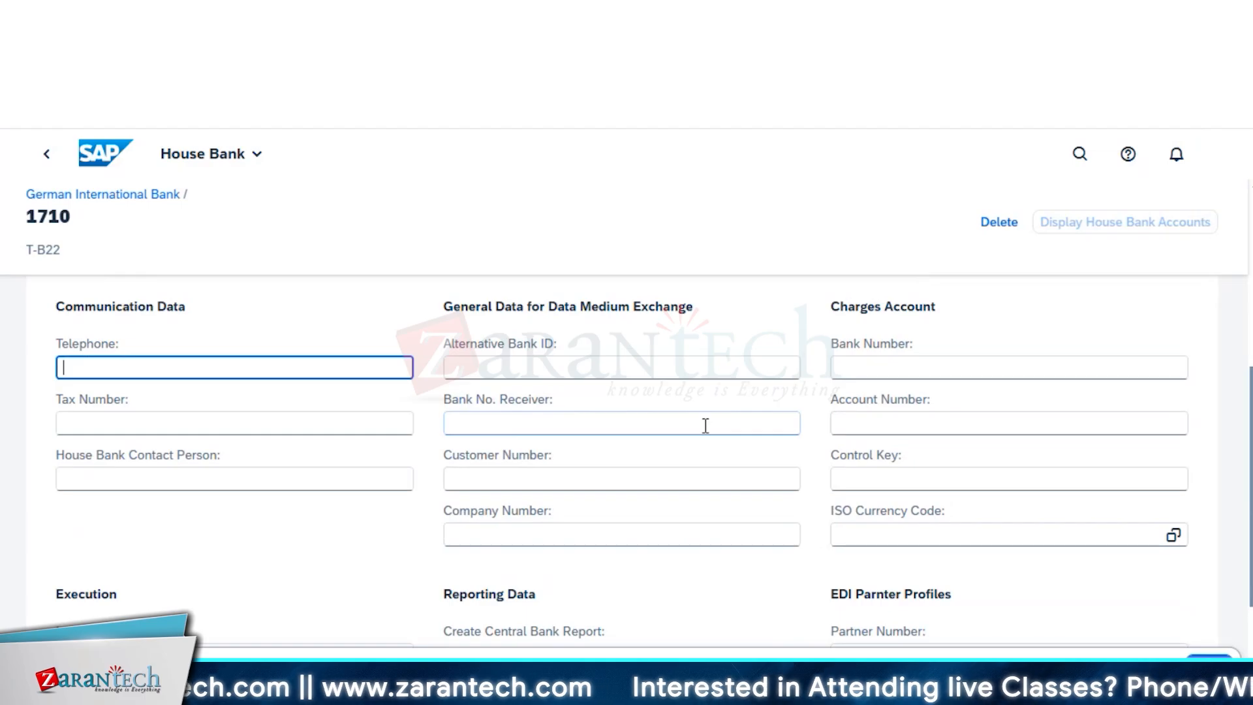
pyautogui.click(736, 352)
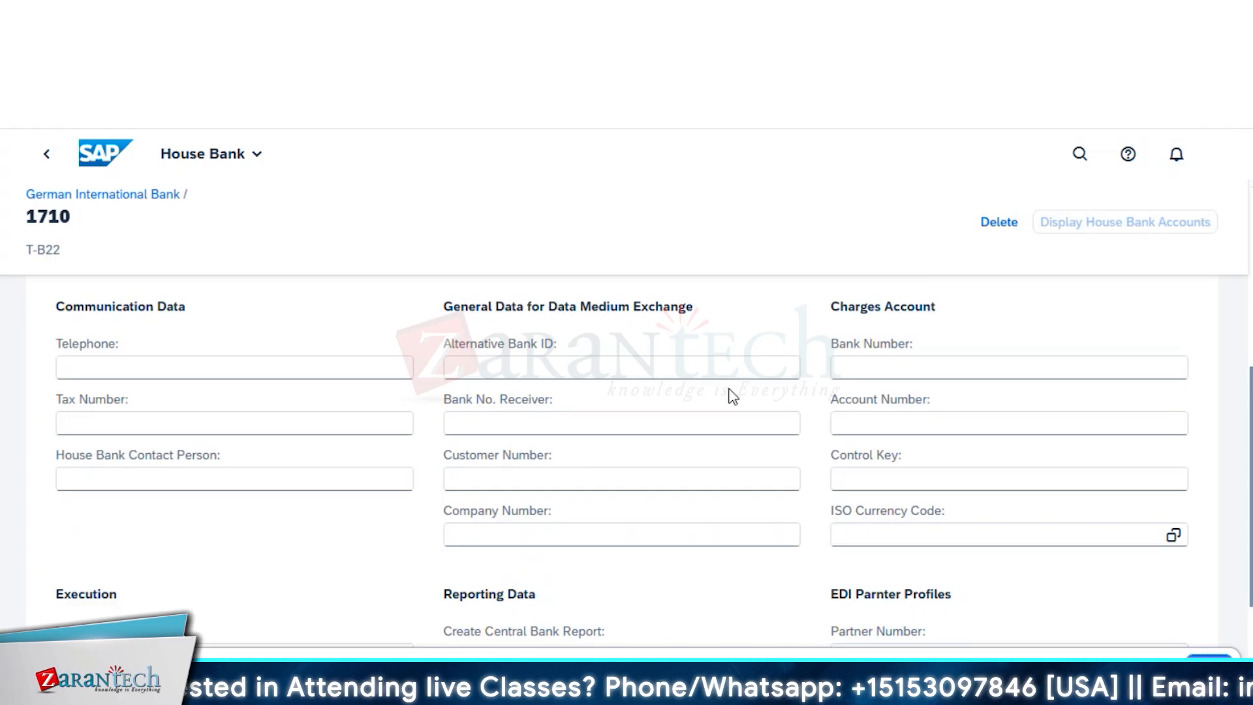
pyautogui.press('Tab')
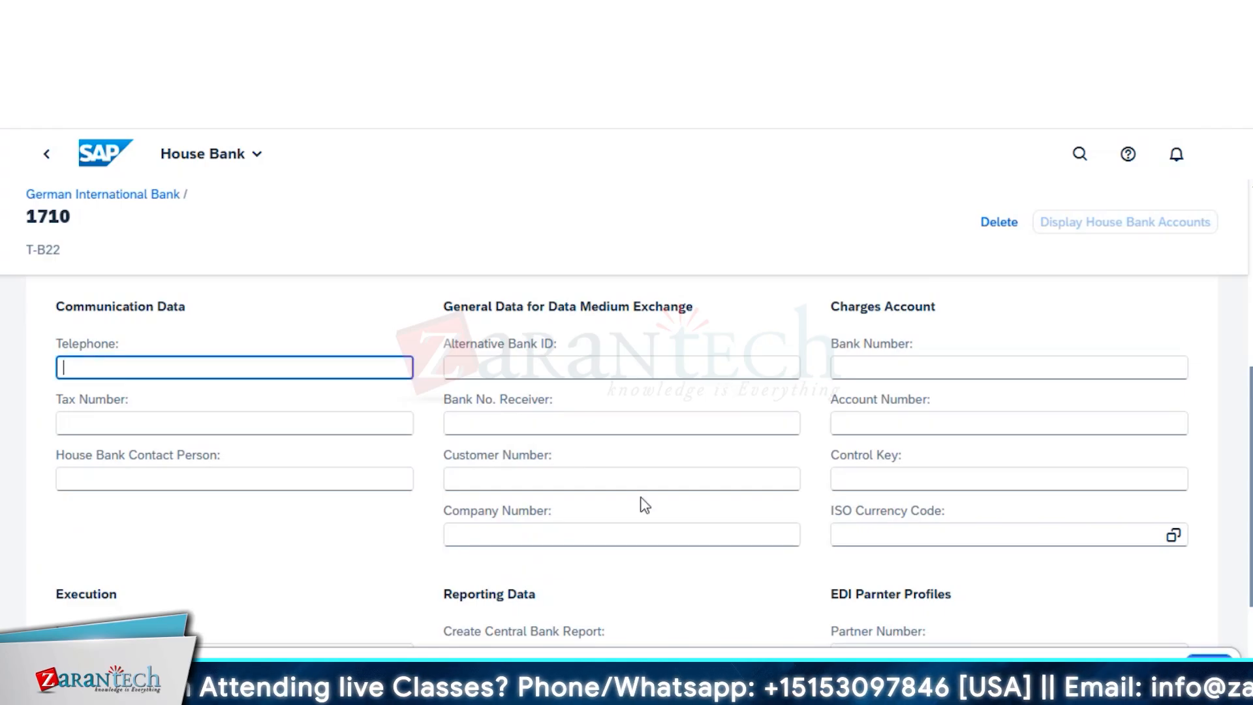
pyautogui.scroll(-2, 570, 536)
pyautogui.scroll(2, 570, 536)
pyautogui.scroll(-2, 570, 536)
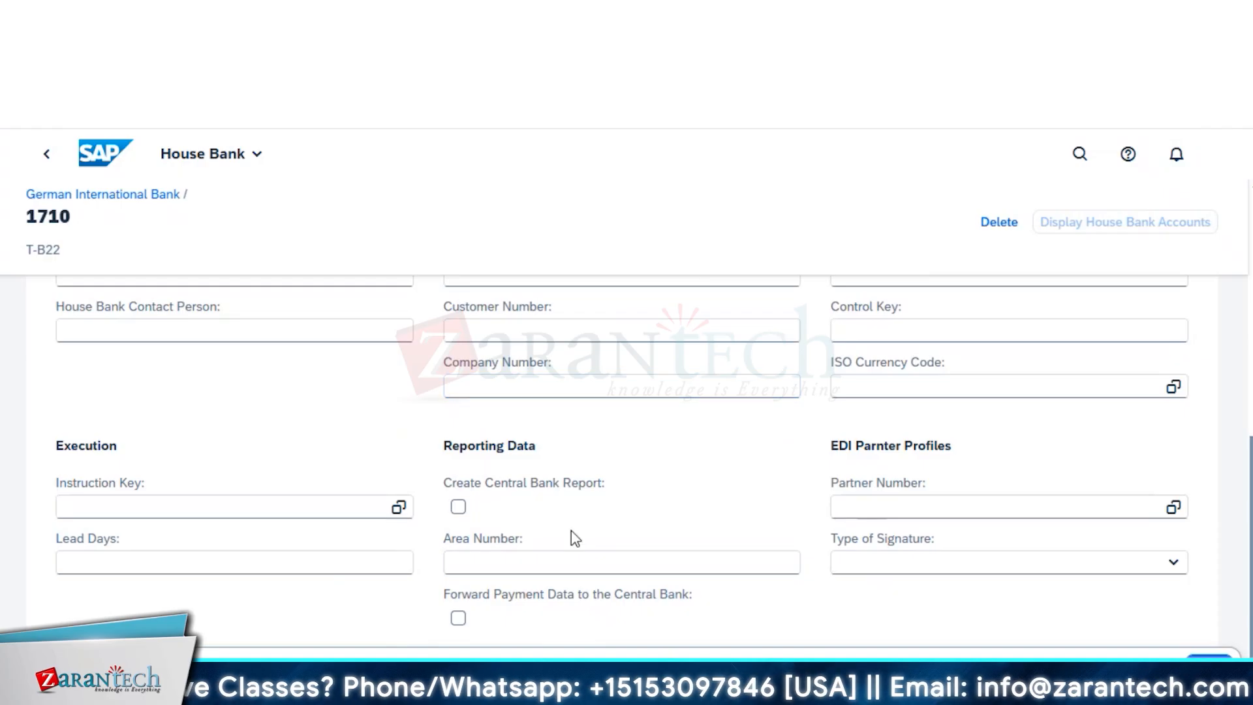
pyautogui.scroll(4, 570, 532)
pyautogui.scroll(3, 577, 540)
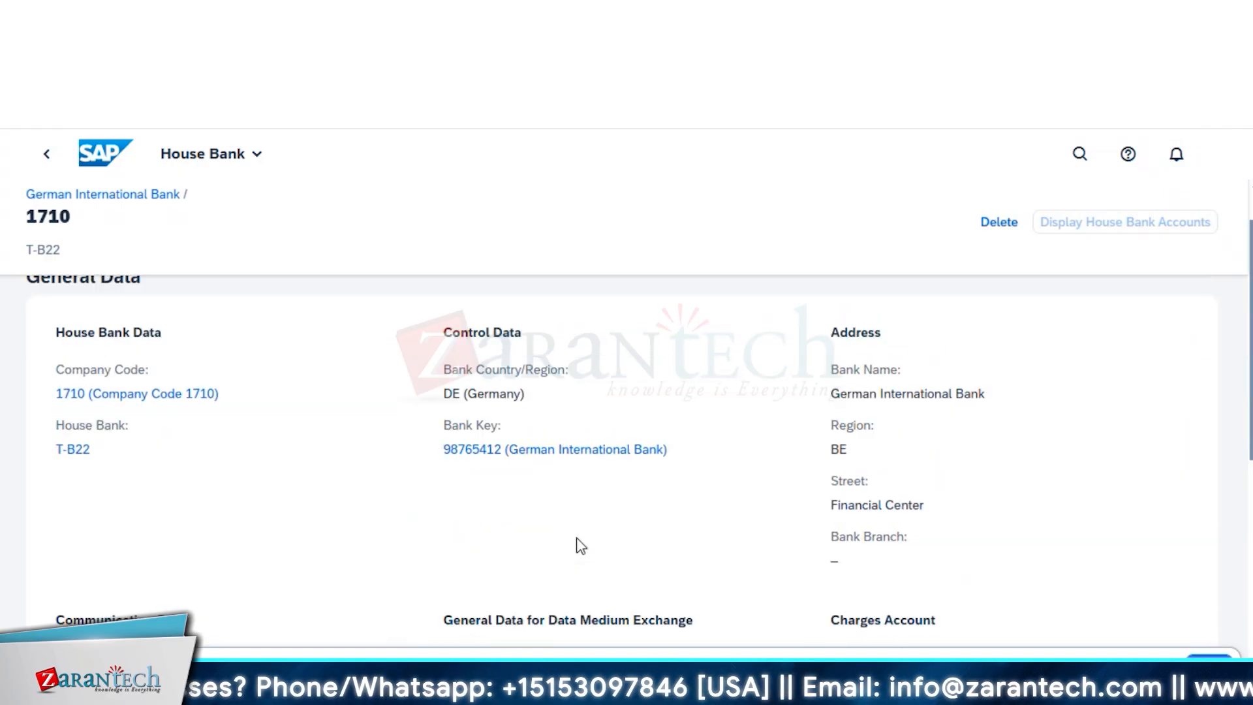
# - Enter the charges account number for house bank T-B22, apply the entry and save the bank
pyautogui.scroll(-3, 578, 542)
pyautogui.click(1008, 499)
pyautogui.write('1123456')
pyautogui.click(947, 556)
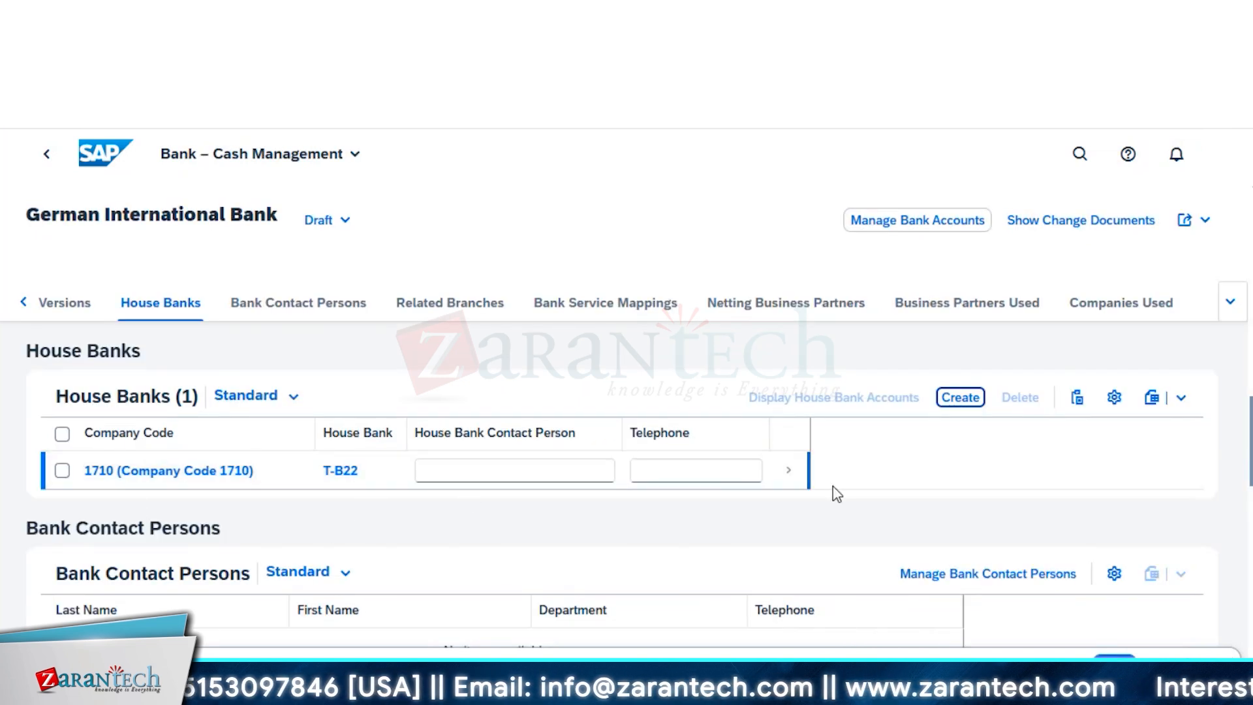
pyautogui.hotkey('ctrl', 's')
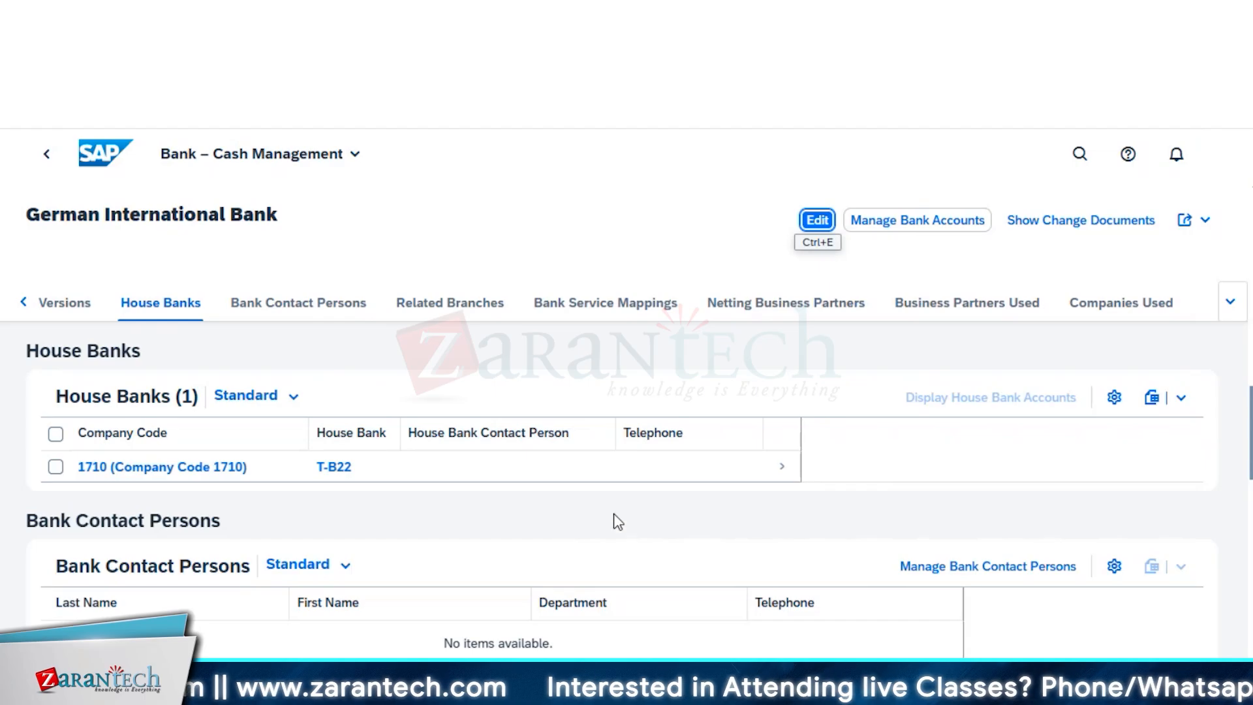
pyautogui.click(790, 506)
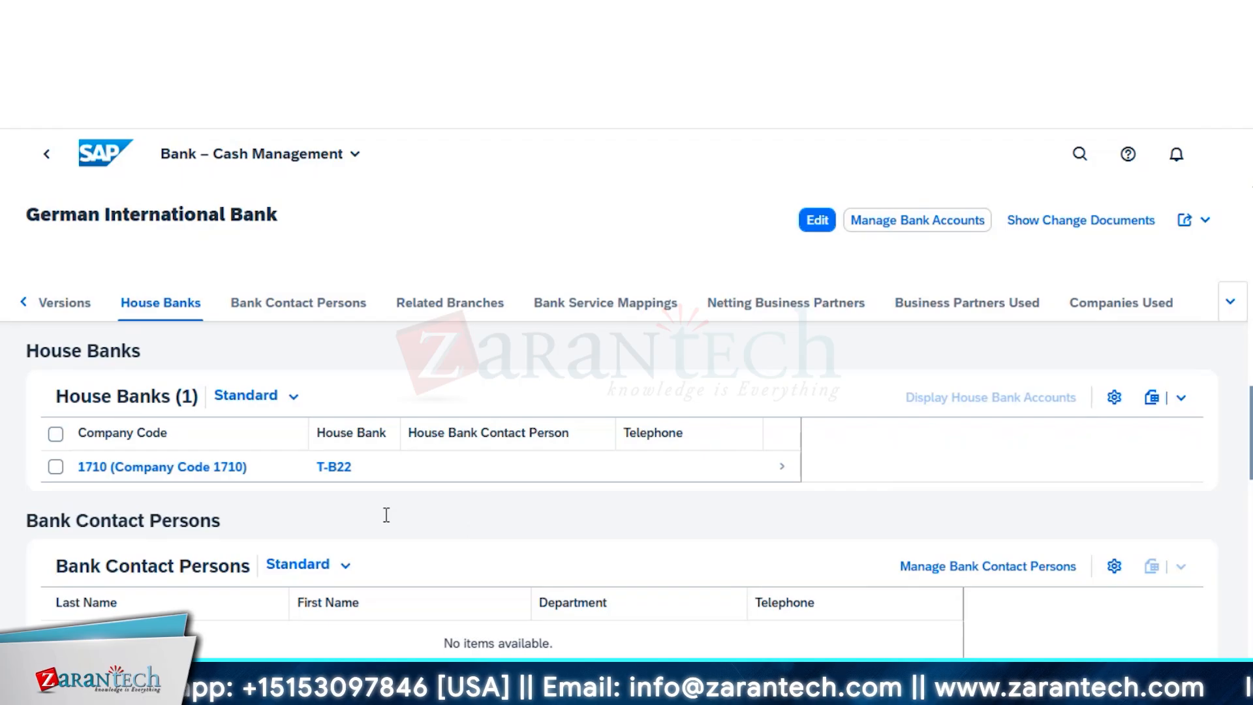
pyautogui.click(470, 592)
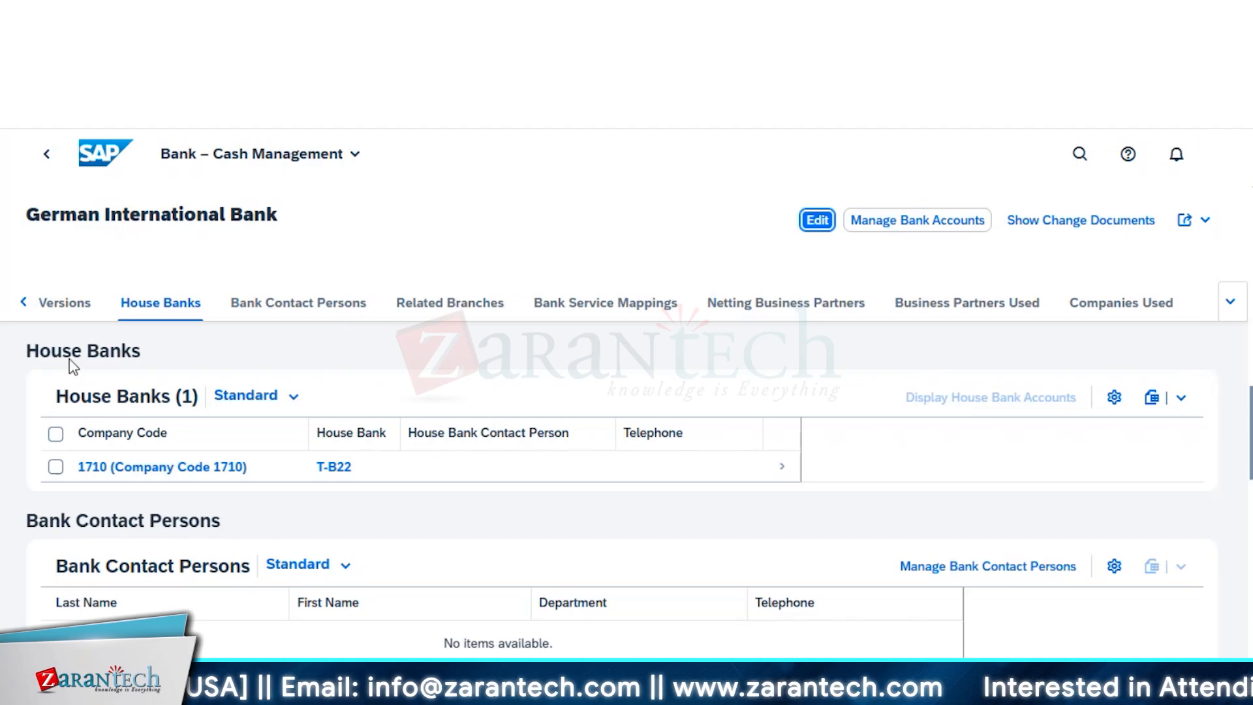
# - Open the App Finder and search the catalog for "manage bank accounts"
pyautogui.click(145, 150)
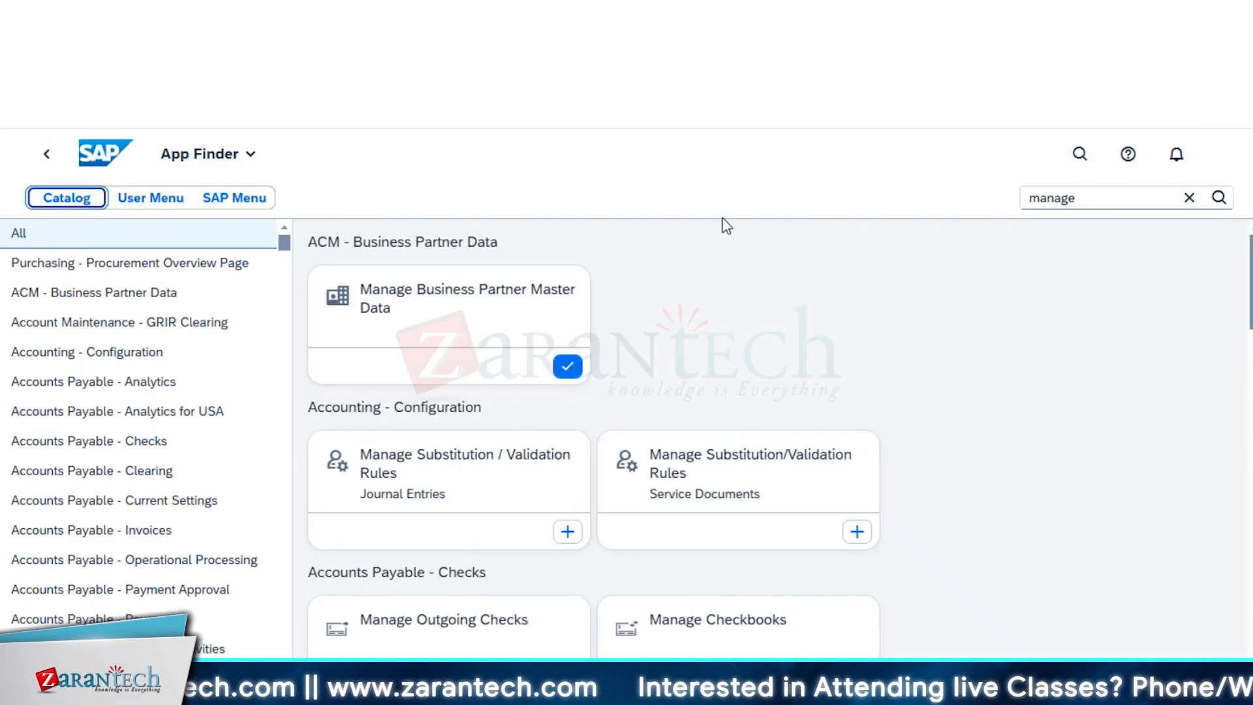
pyautogui.click(1090, 197)
pyautogui.write('BANK')
pyautogui.press('BackSpace')
pyautogui.press('BackSpace')
pyautogui.press('BackSpace')
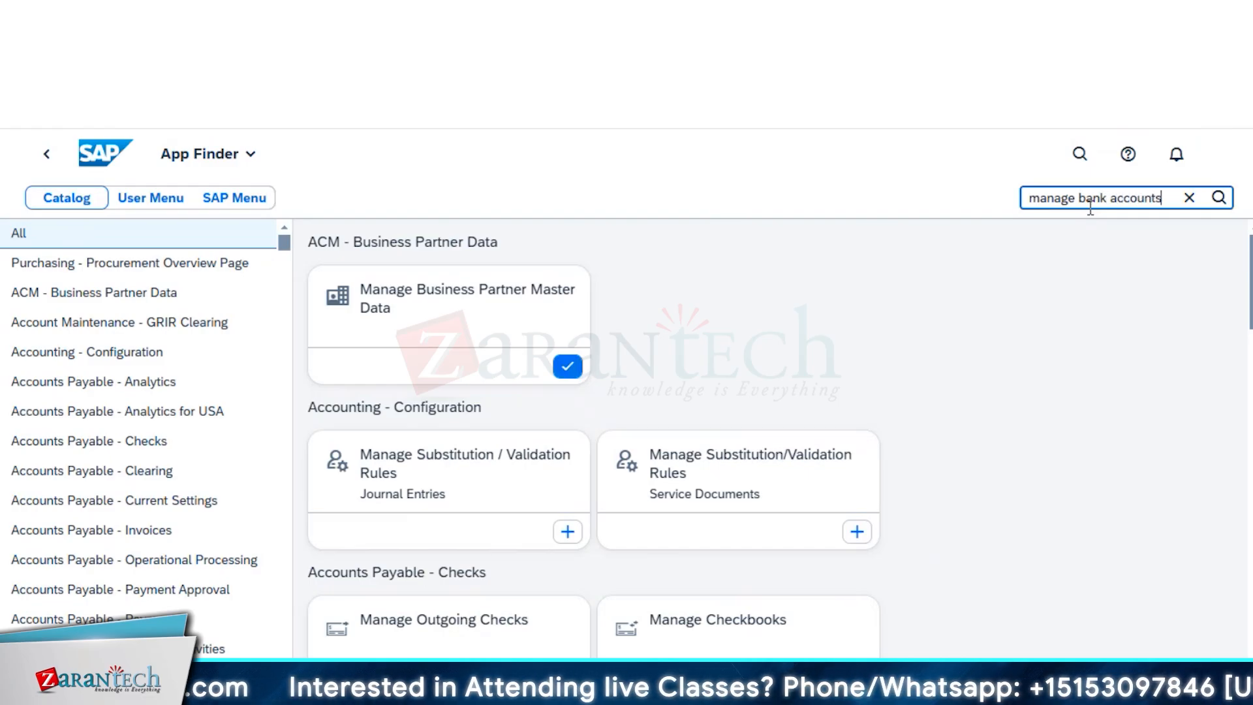
pyautogui.click(1212, 199)
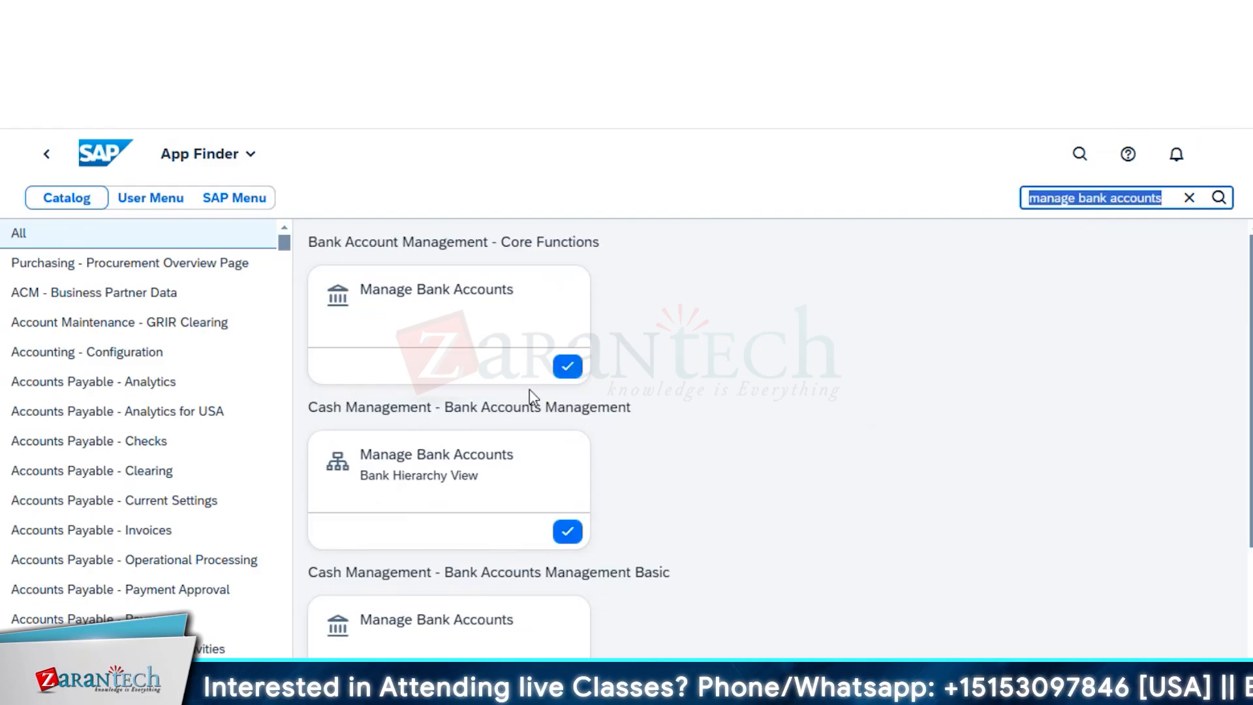
# - Open Manage Bank Accounts from Bank Account Management - Core Functions and start creating a bank account
pyautogui.click(500, 325)
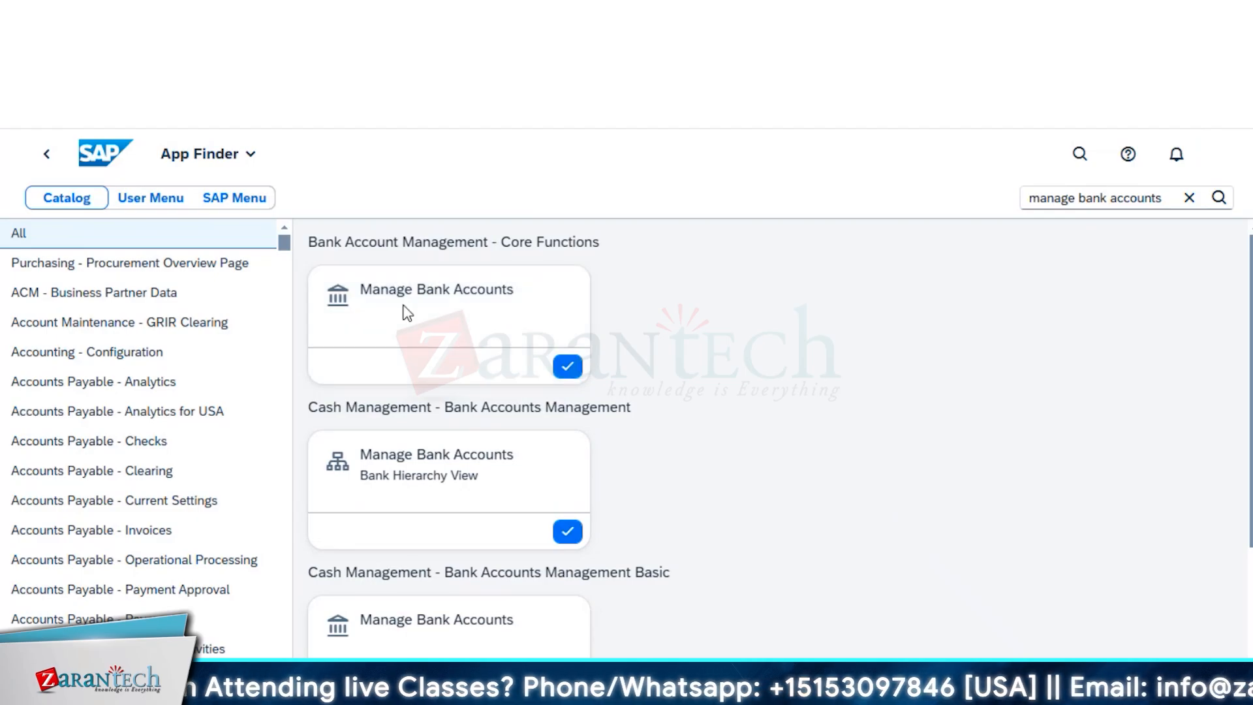
pyautogui.click(463, 318)
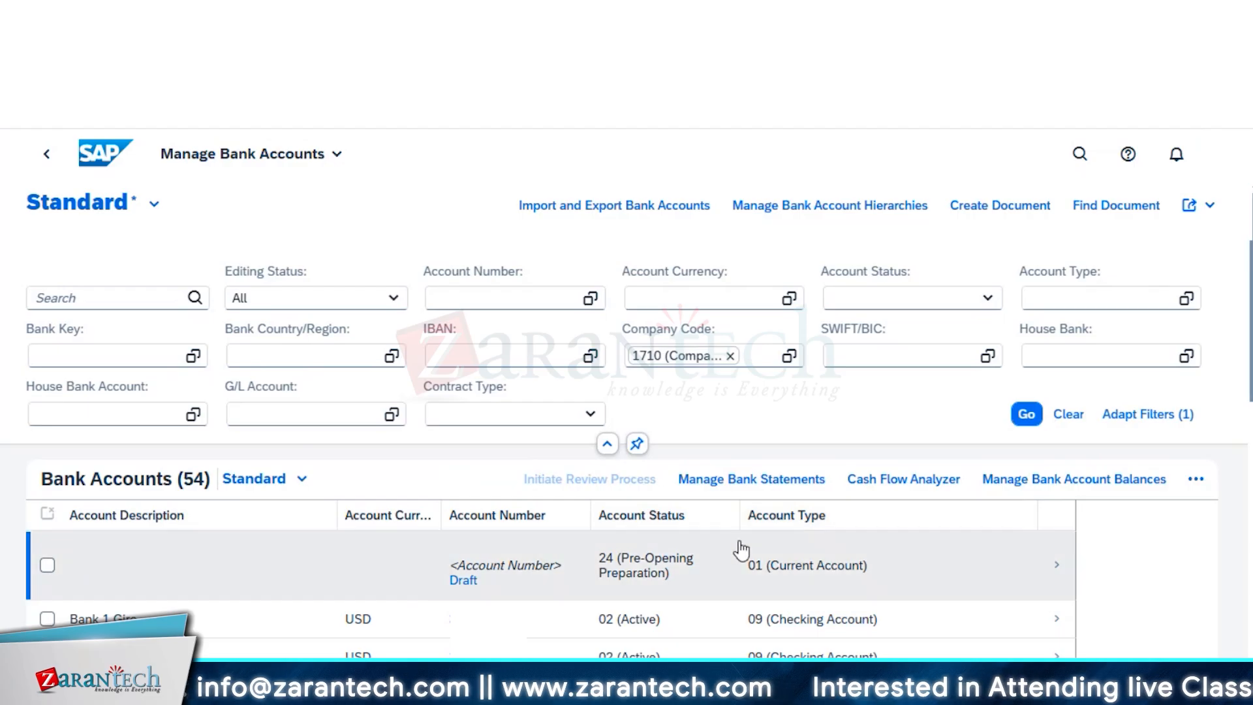
pyautogui.click(1196, 479)
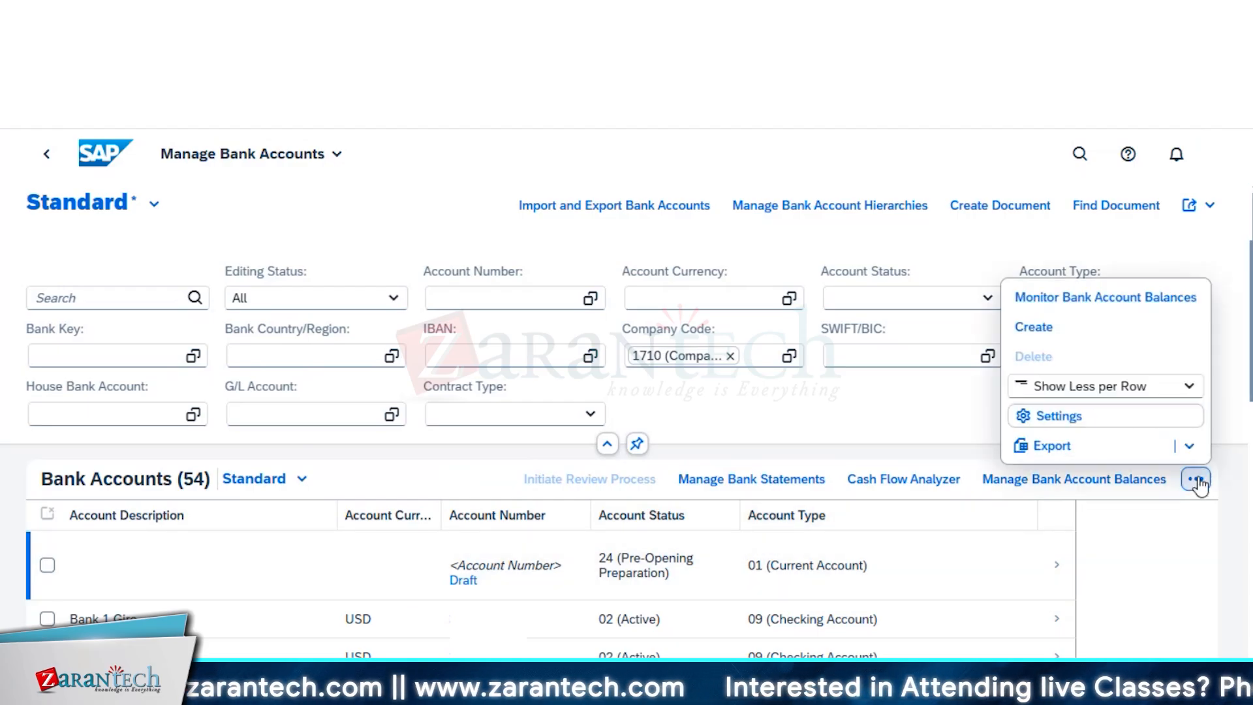
pyautogui.click(1044, 332)
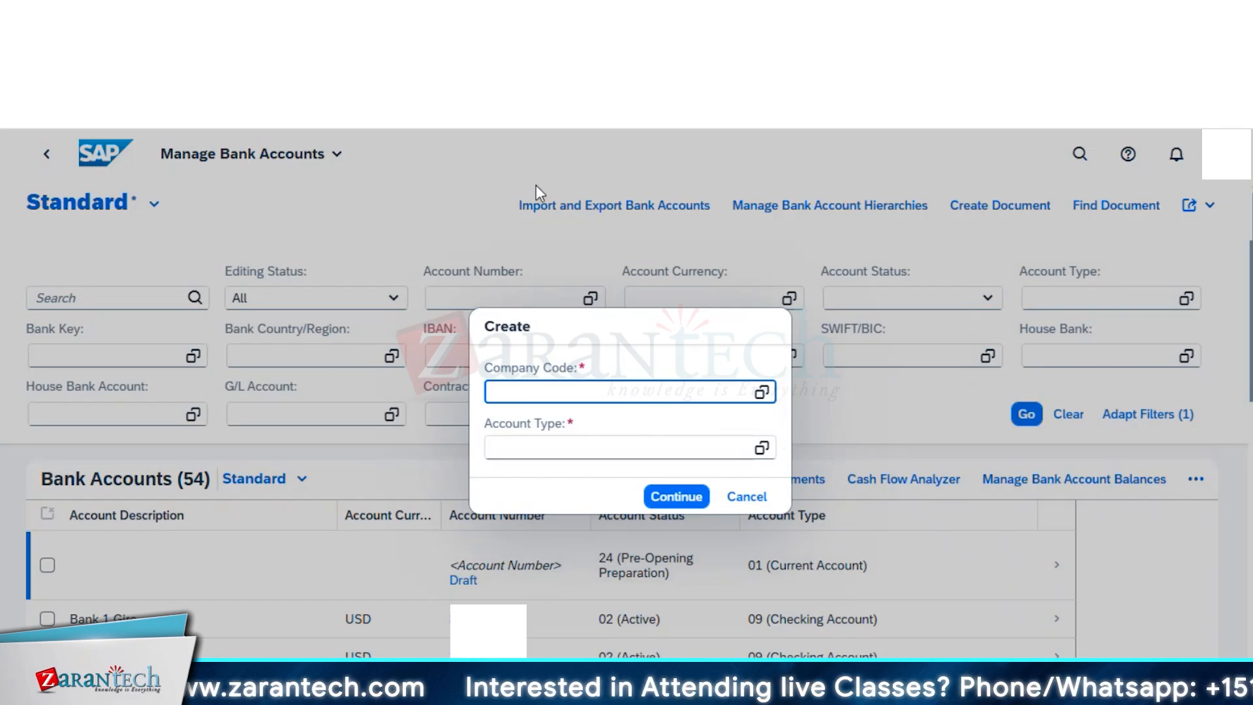
# - Set company code 1710 and account type 01 (Current Account) for the new bank account and continue to its detail page
pyautogui.write('1710')
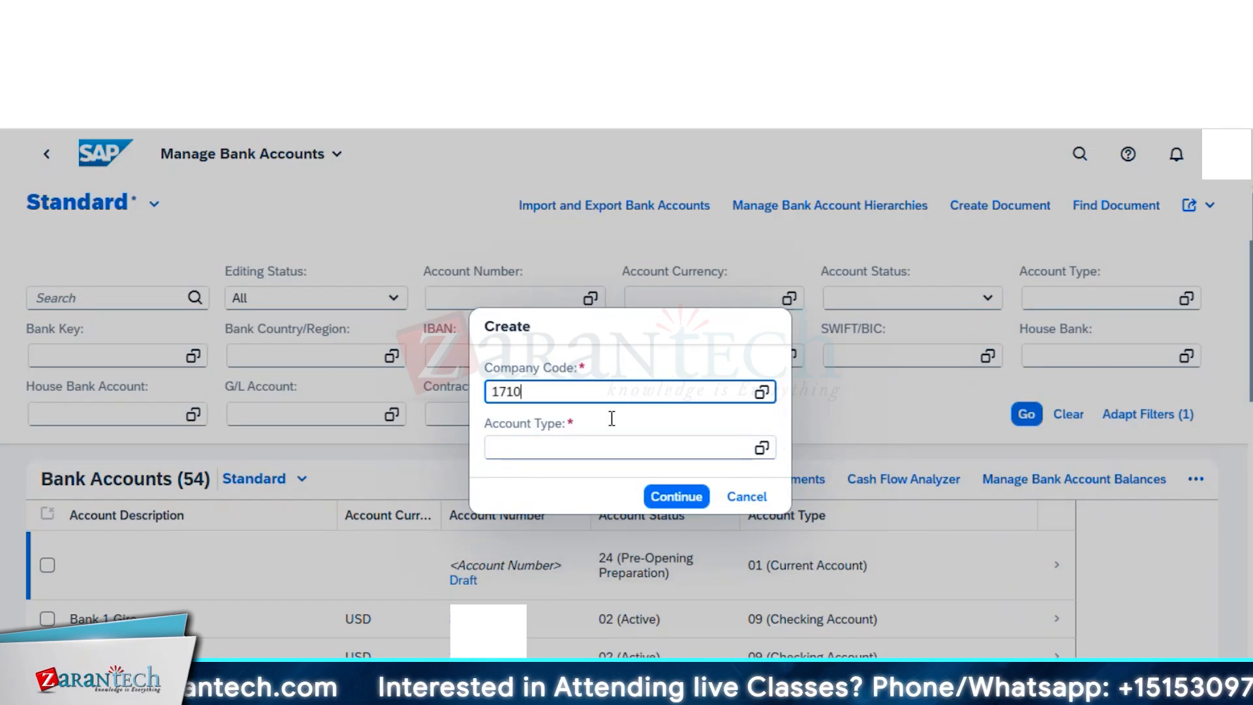
pyautogui.click(688, 450)
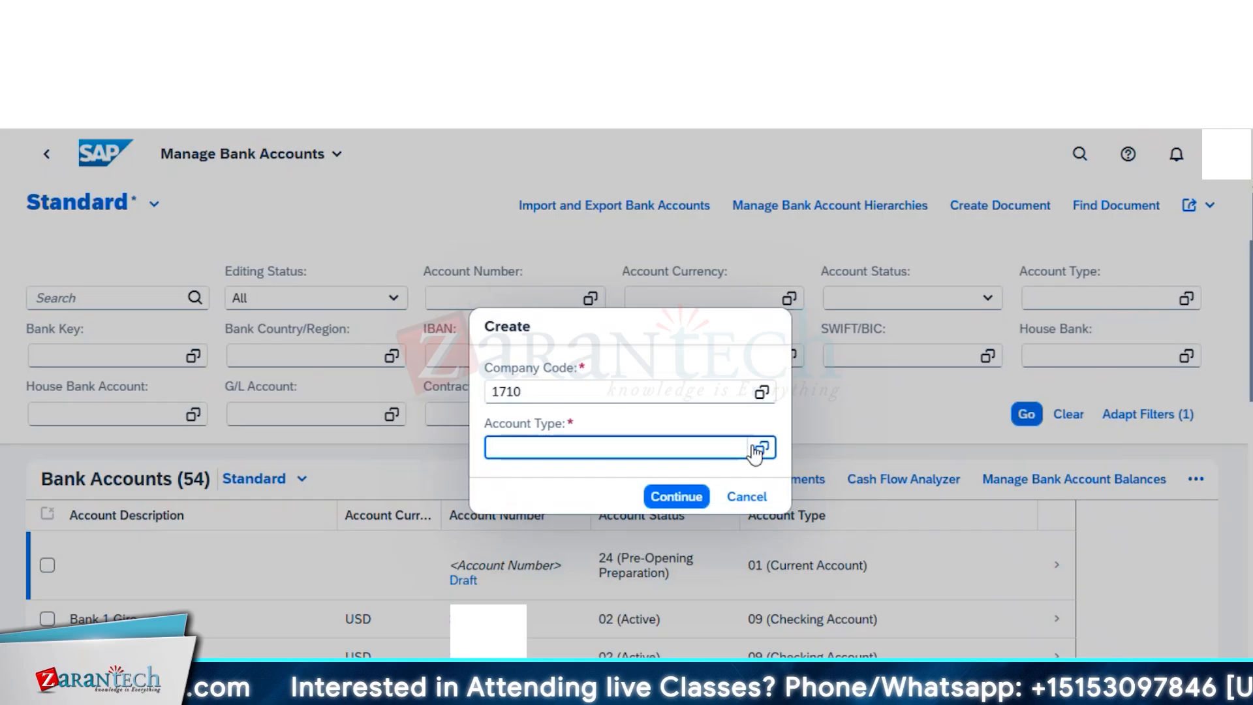
pyautogui.click(761, 448)
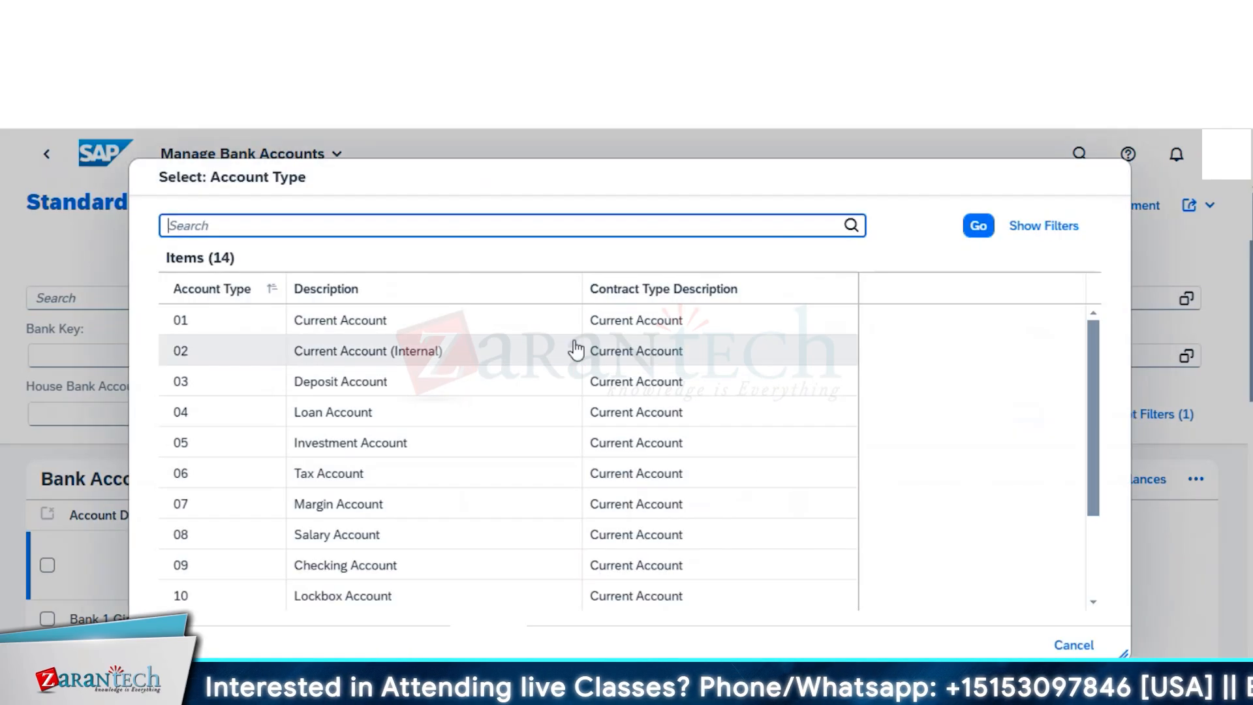
pyautogui.click(532, 329)
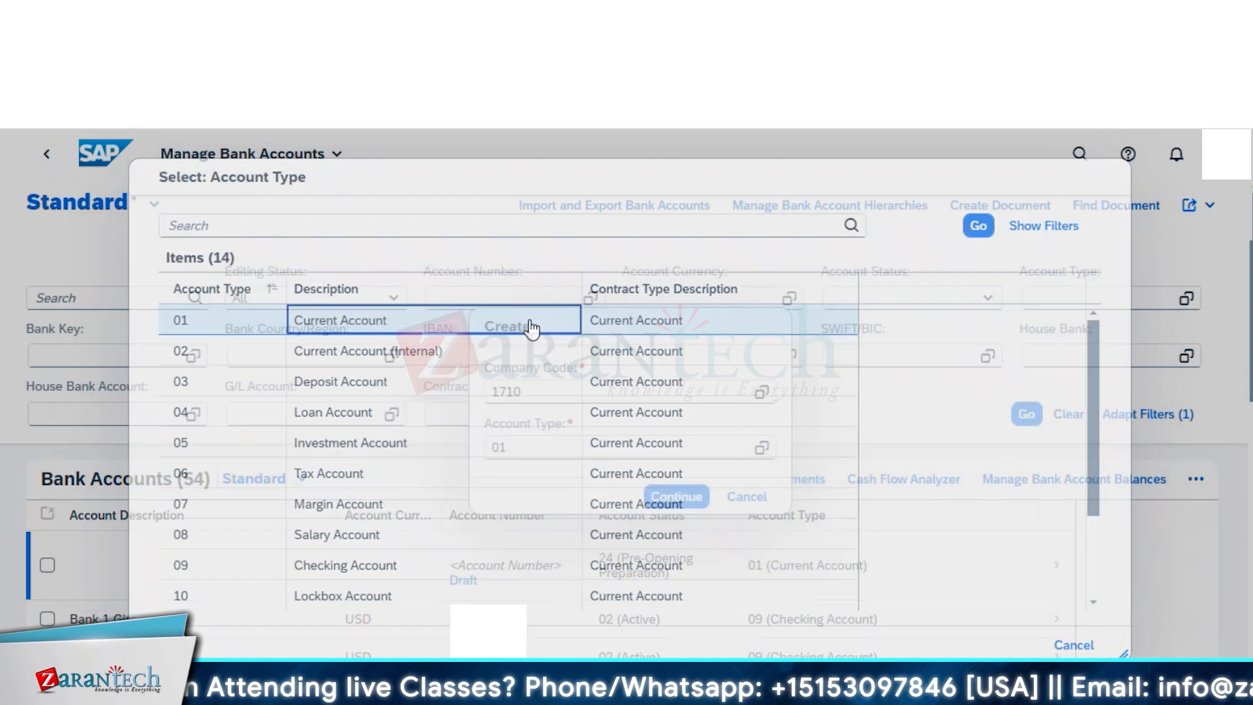
pyautogui.click(677, 498)
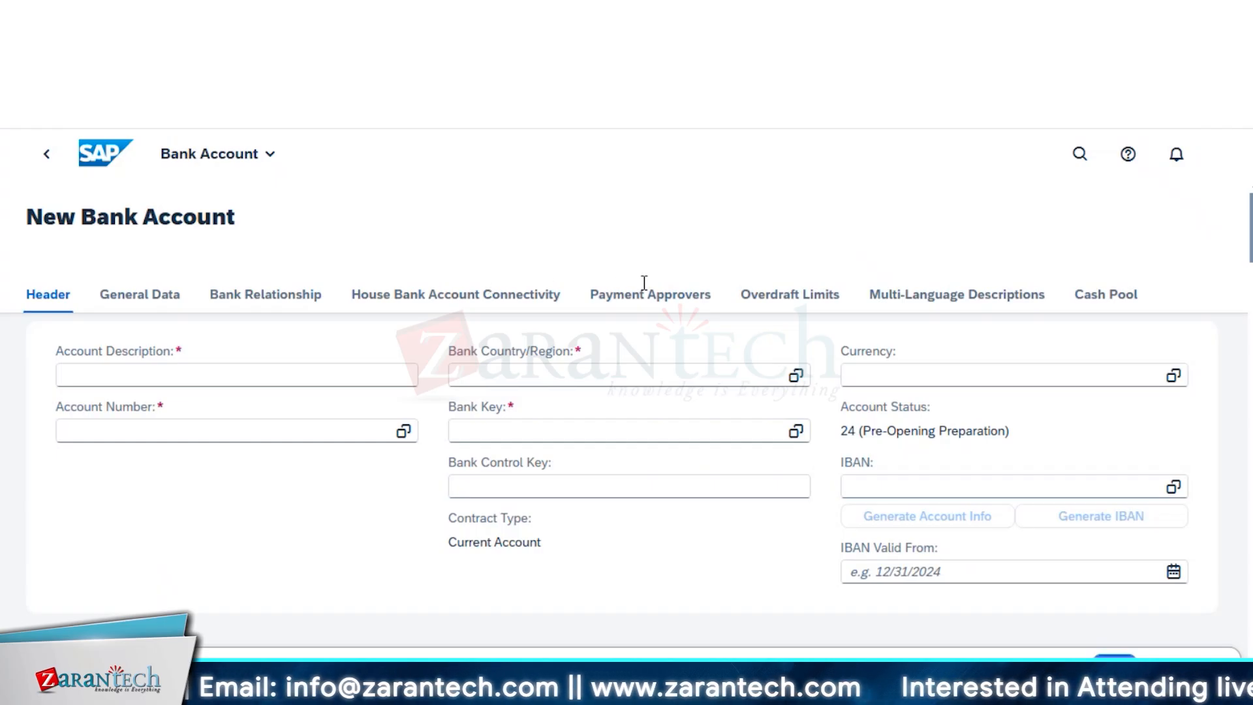
# - Enter German Current Account as the account description and fill in the account number
pyautogui.click(211, 374)
pyautogui.write('German Current Account')
pyautogui.click(235, 431)
pyautogui.click(486, 256)
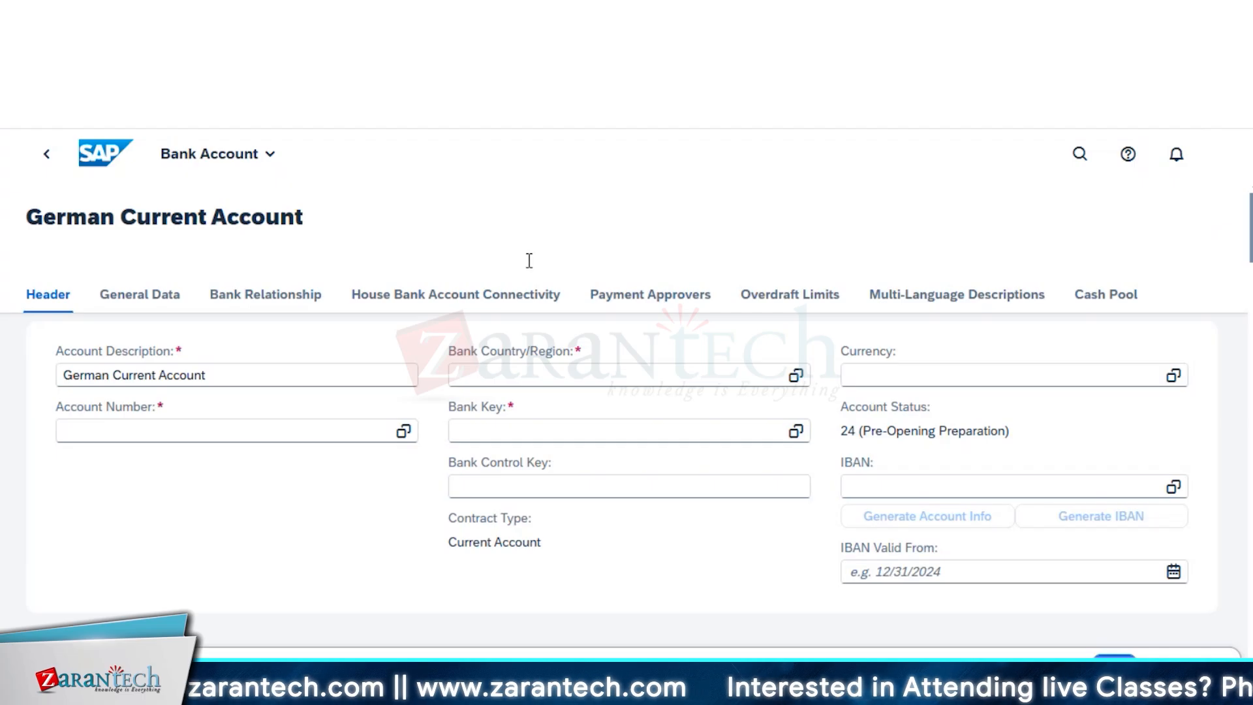
pyautogui.click(352, 425)
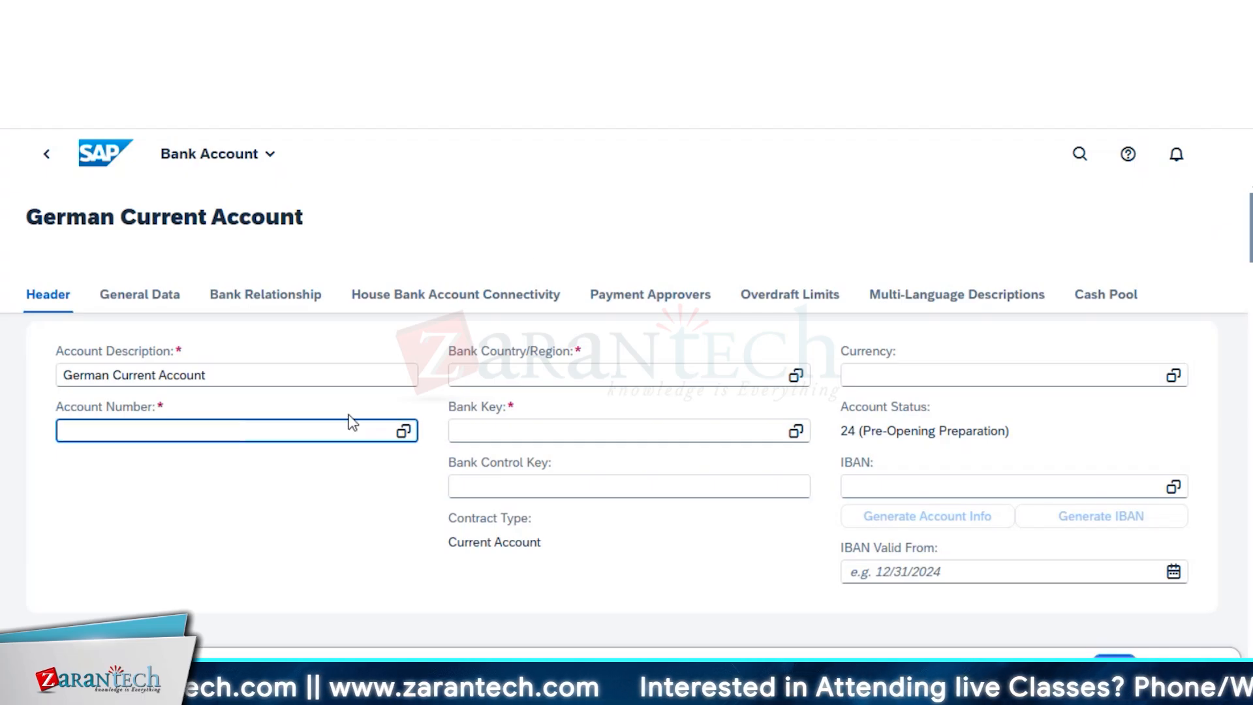
# - Set the bank country to DE (Germany) and fill in the bank key of German International Bank
pyautogui.click(526, 384)
pyautogui.write('de')
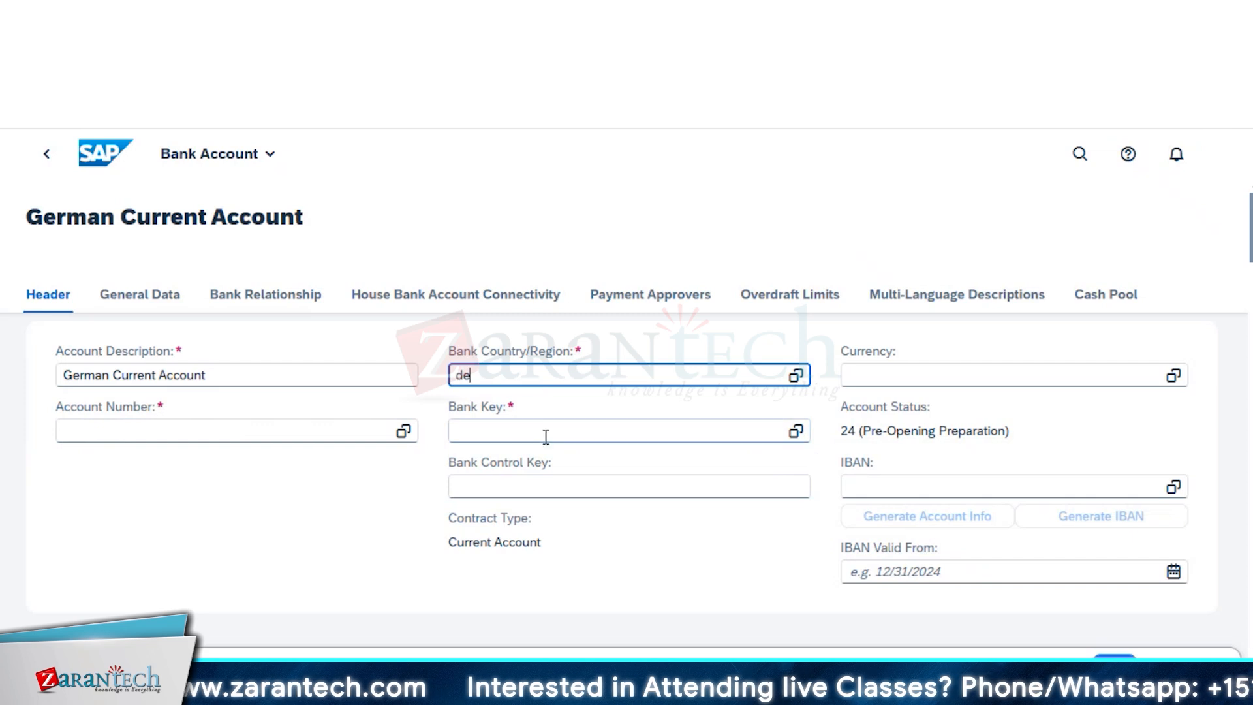
pyautogui.click(574, 443)
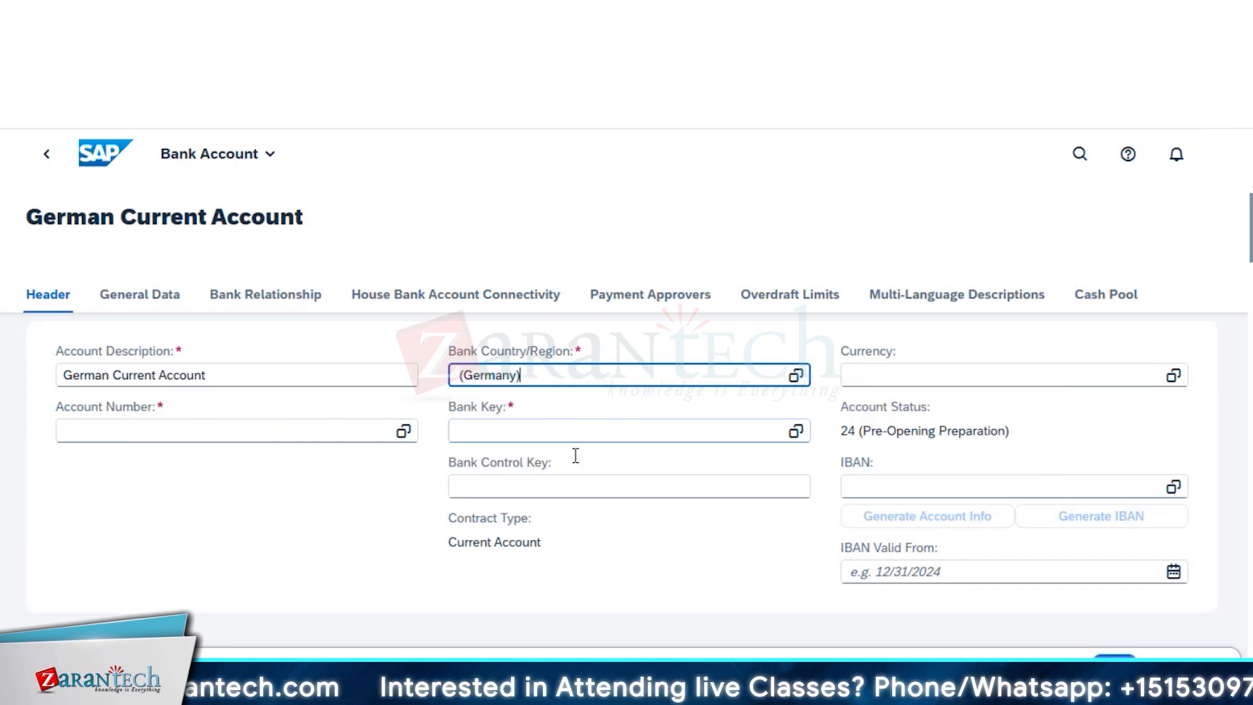
pyautogui.click(541, 431)
pyautogui.click(659, 391)
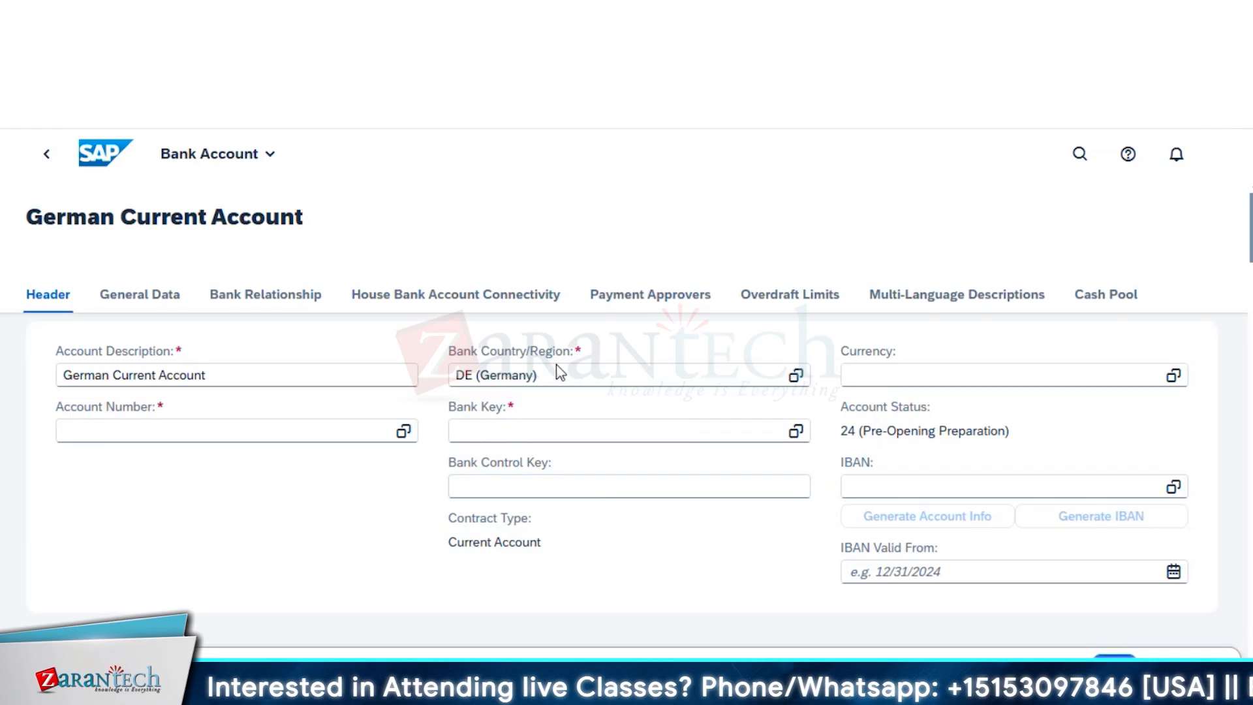
# - Set the account currency to EUR and create the bank account, dismissing the bank hierarchy warning
pyautogui.click(904, 376)
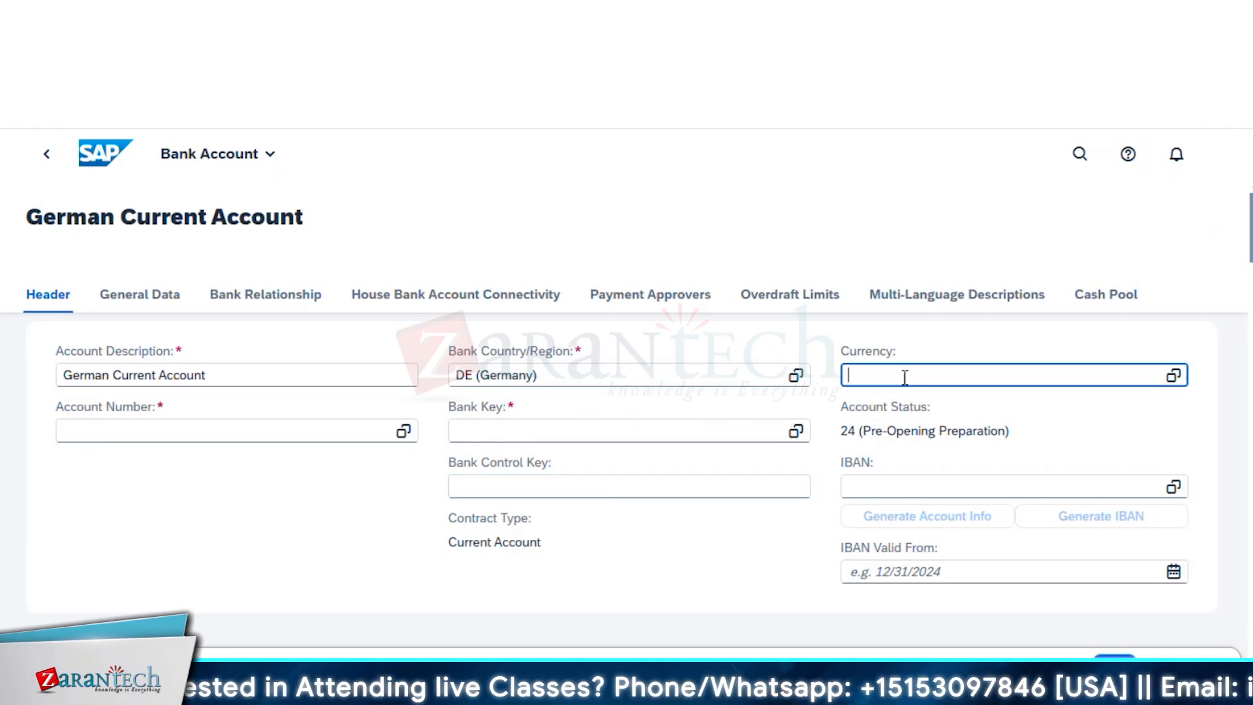
pyautogui.write('eur')
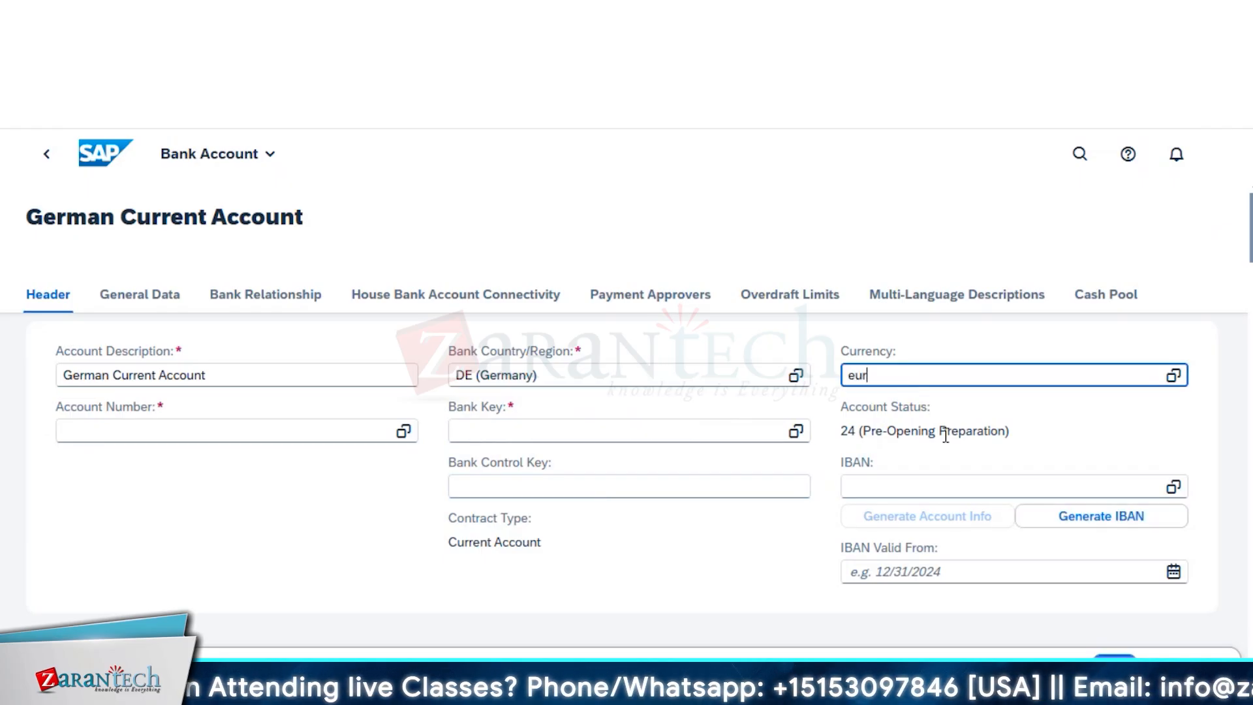
pyautogui.click(904, 434)
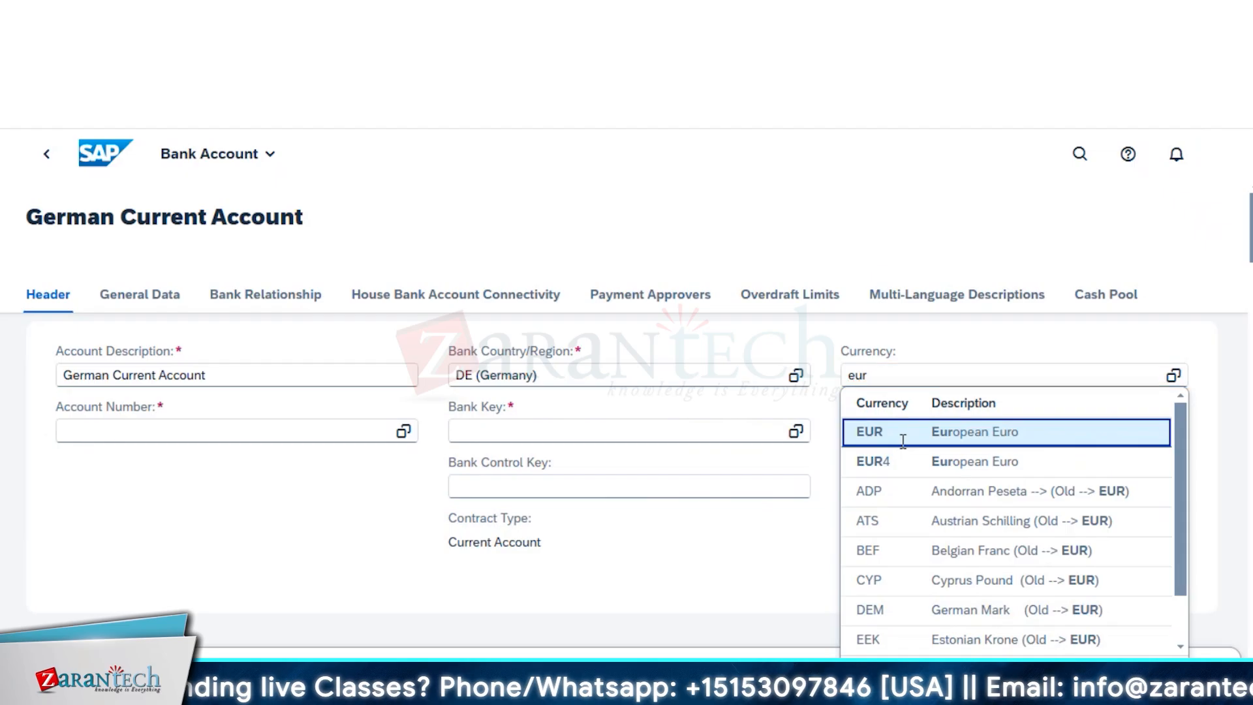
pyautogui.click(1103, 655)
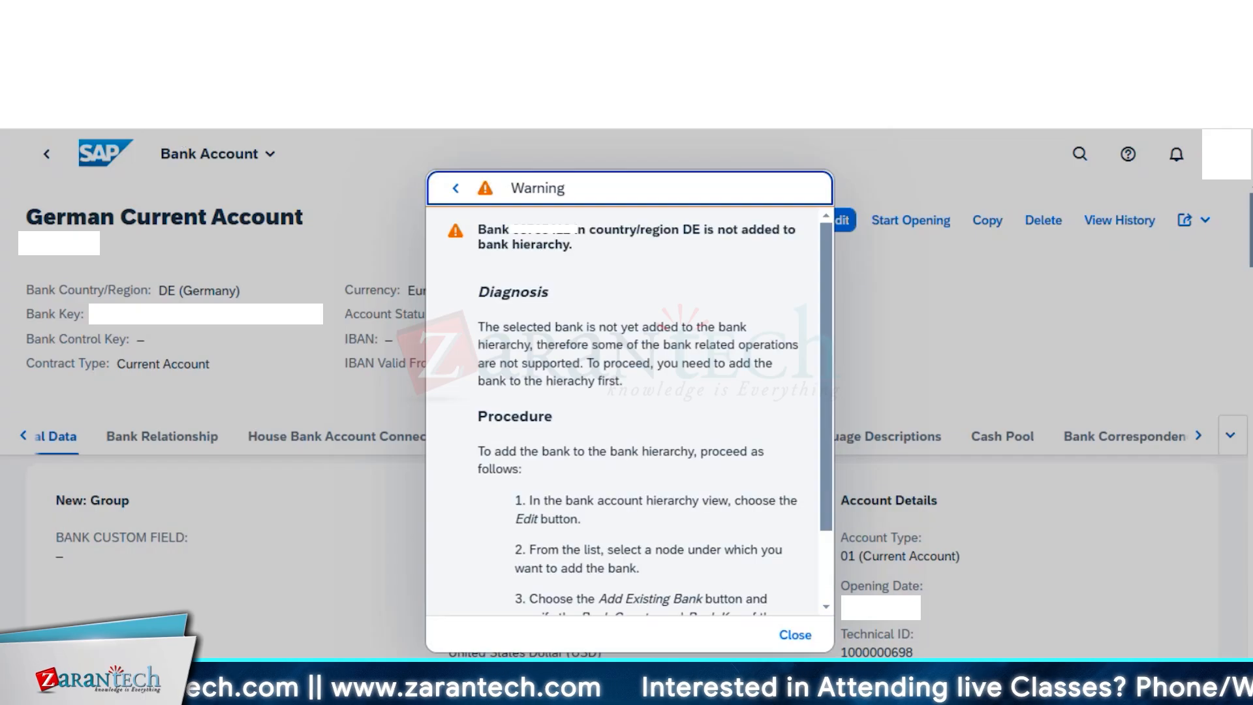
pyautogui.click(797, 635)
pyautogui.scroll(-5, 1044, 535)
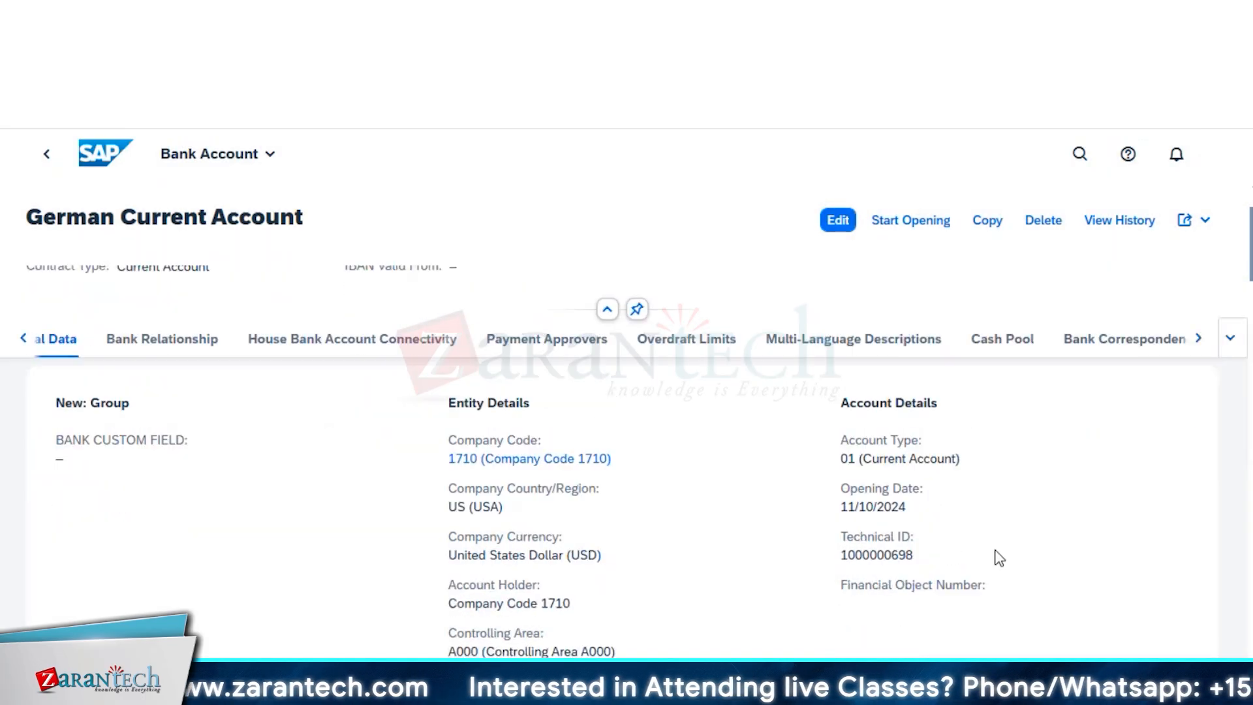
pyautogui.scroll(-3, 998, 557)
pyautogui.scroll(6, 995, 557)
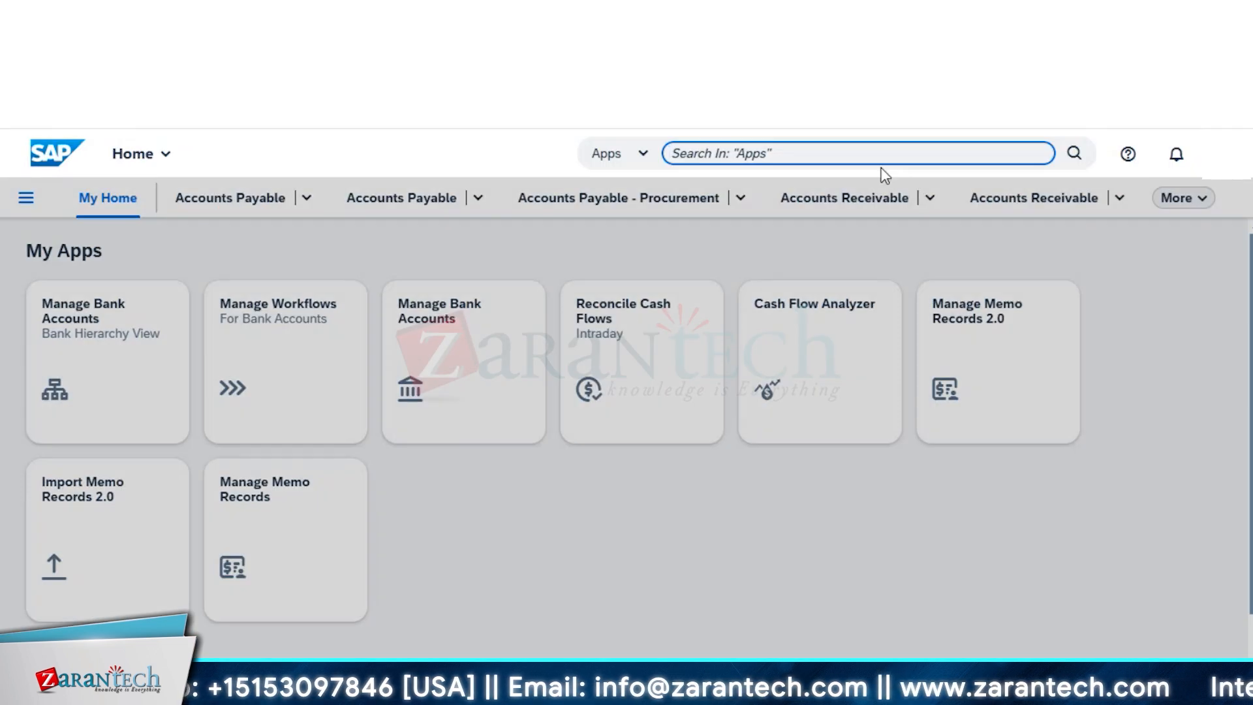
# - Find German Current Account in Manage Bank Accounts by account number, bank key, country DE and currency EUR, and open it
pyautogui.write('manage bank accou')
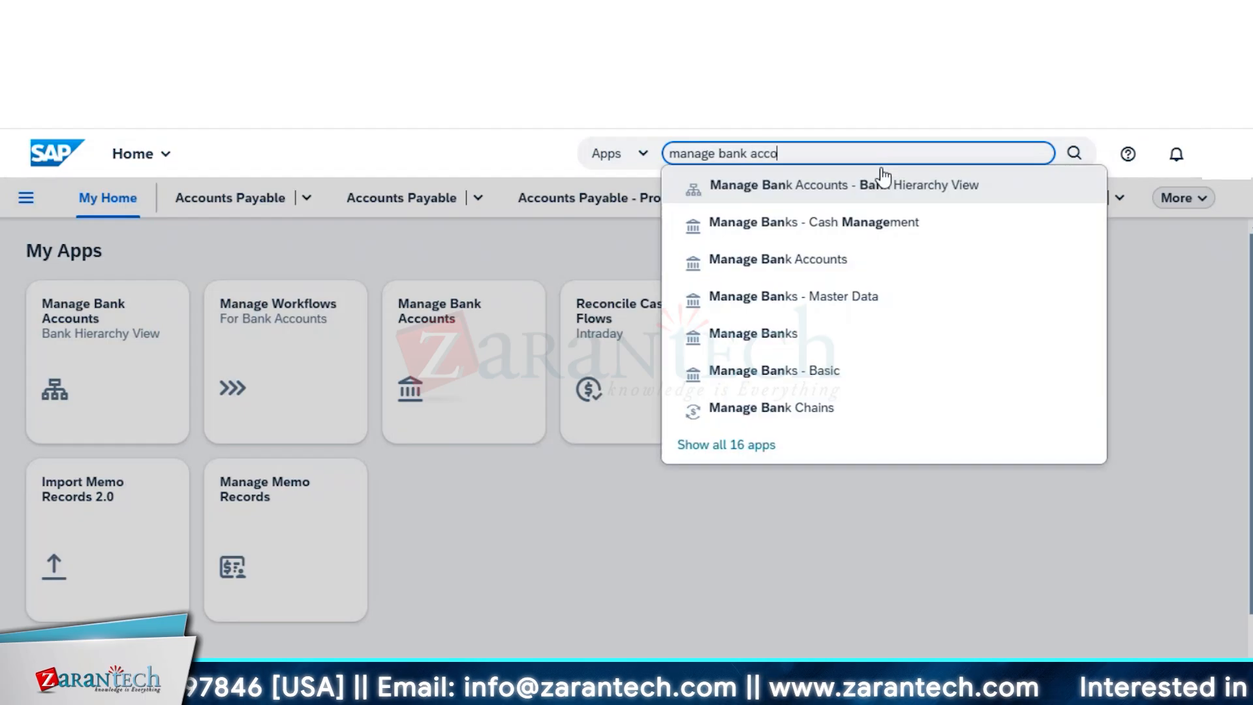
pyautogui.click(875, 258)
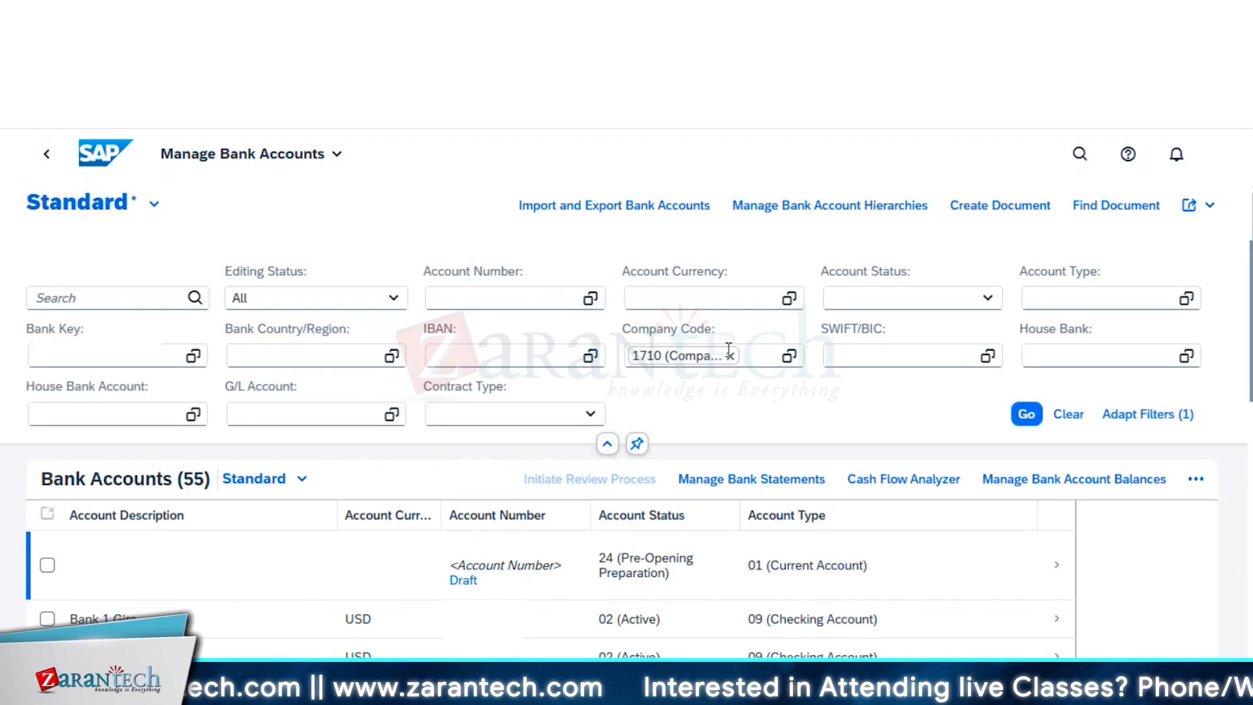
pyautogui.click(498, 302)
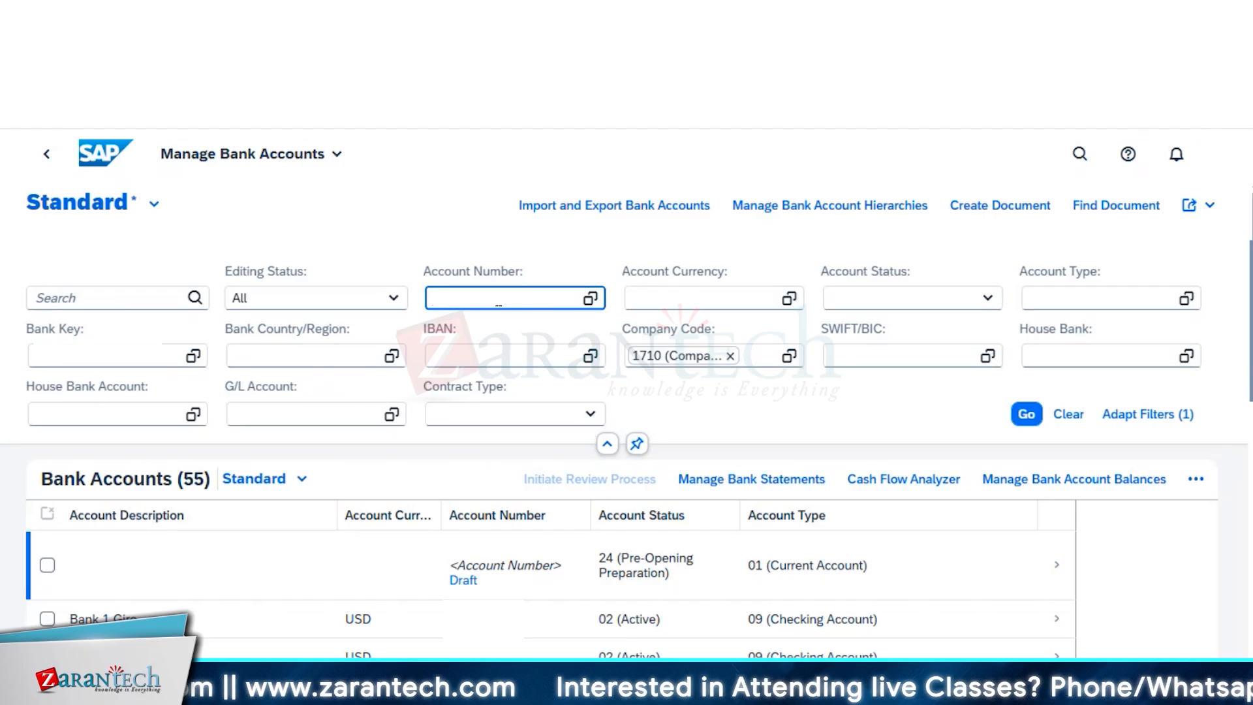
pyautogui.press('Return')
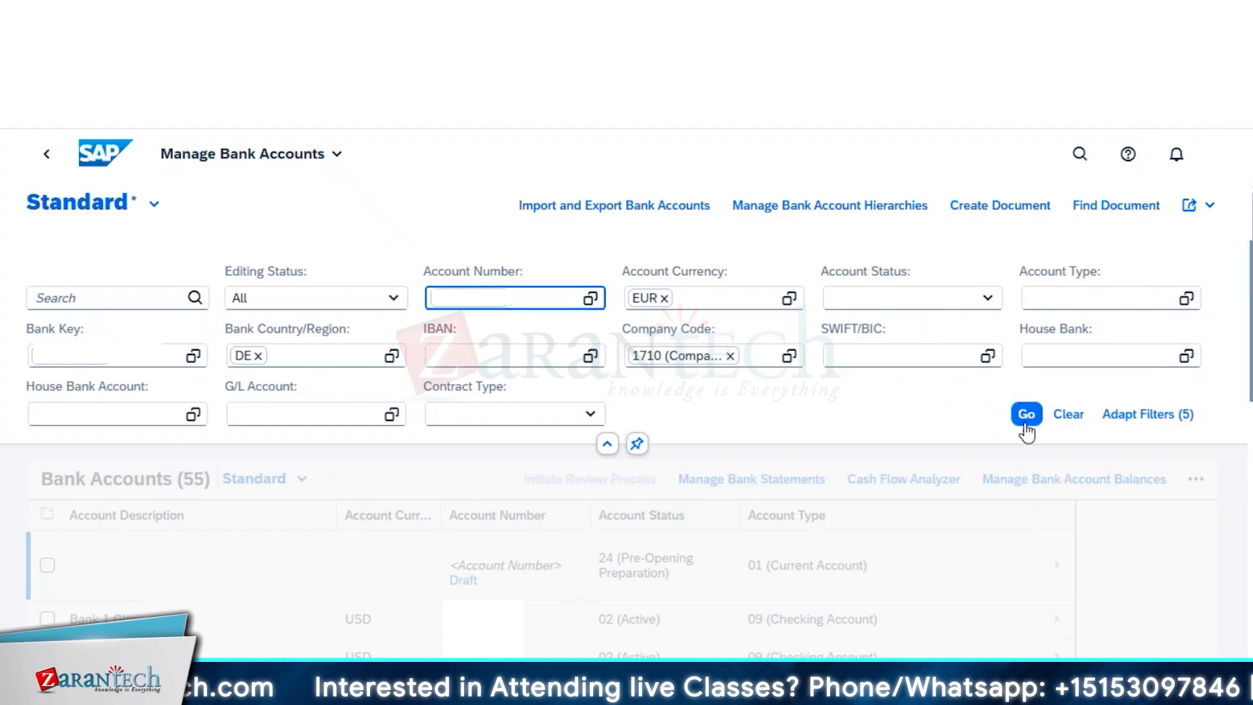
pyautogui.click(1027, 417)
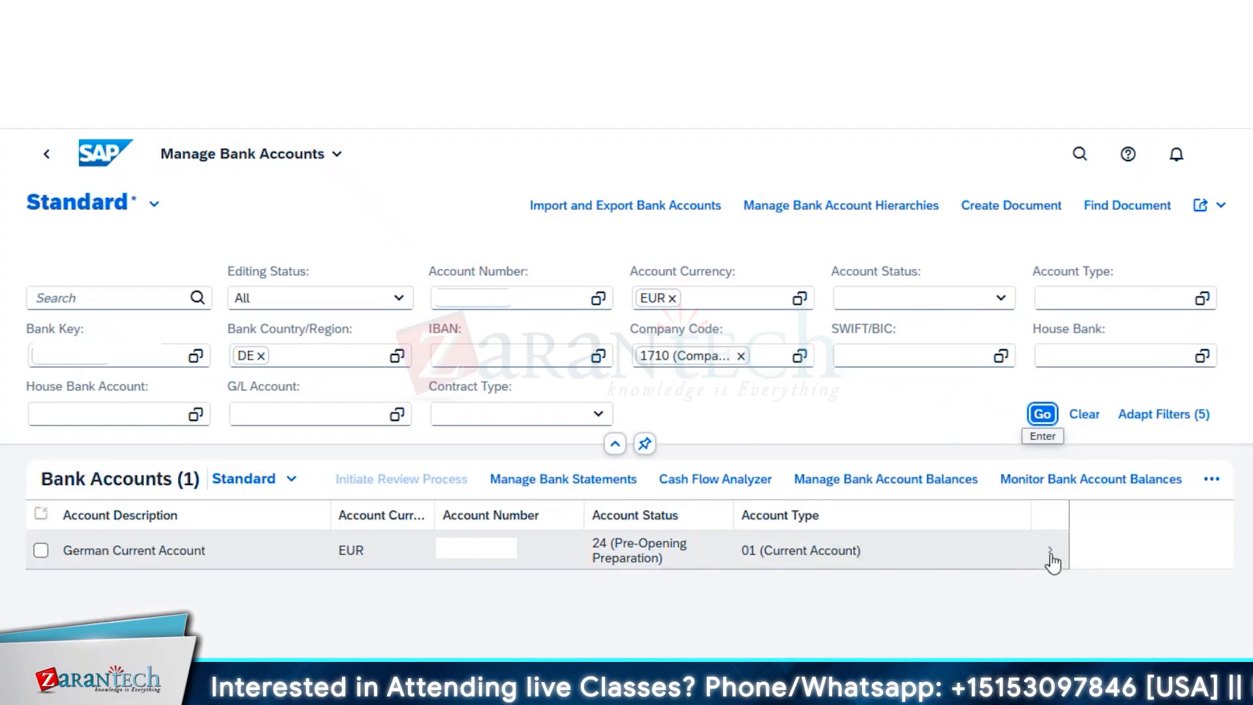
pyautogui.click(1051, 555)
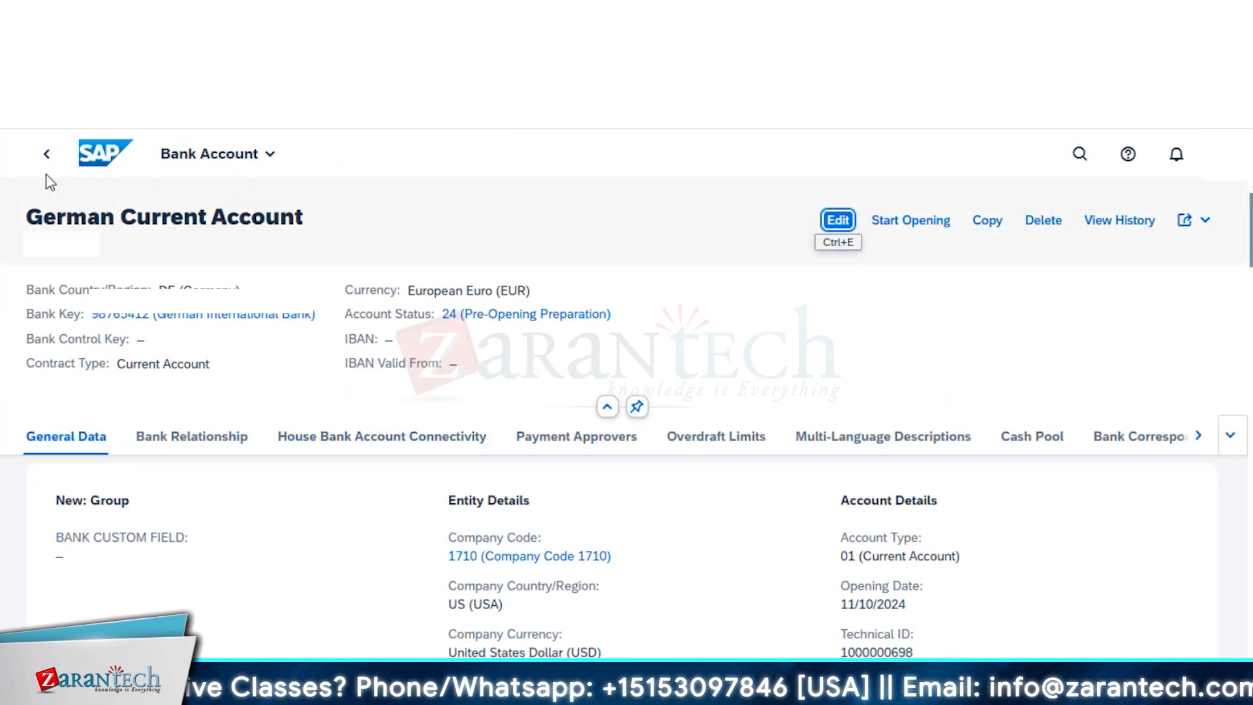
# - Reopen German Current Account for editing and start creating a house bank account connectivity entry
pyautogui.click(46, 154)
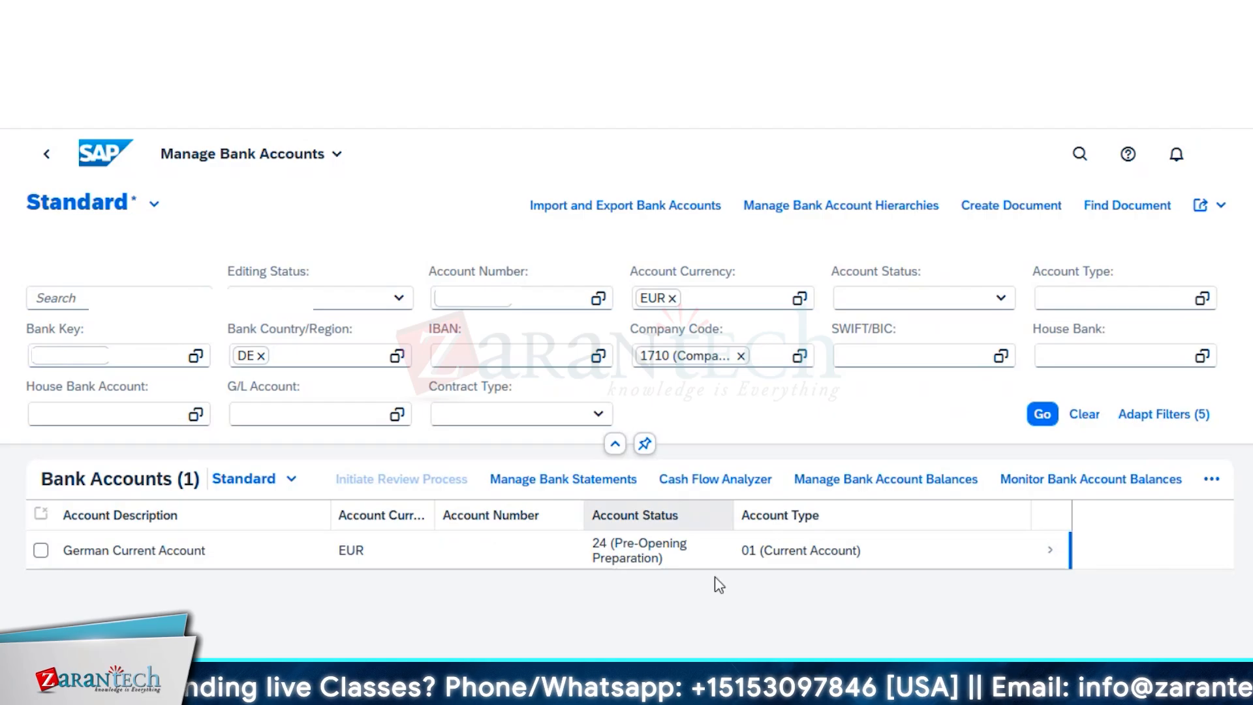
pyautogui.click(1050, 555)
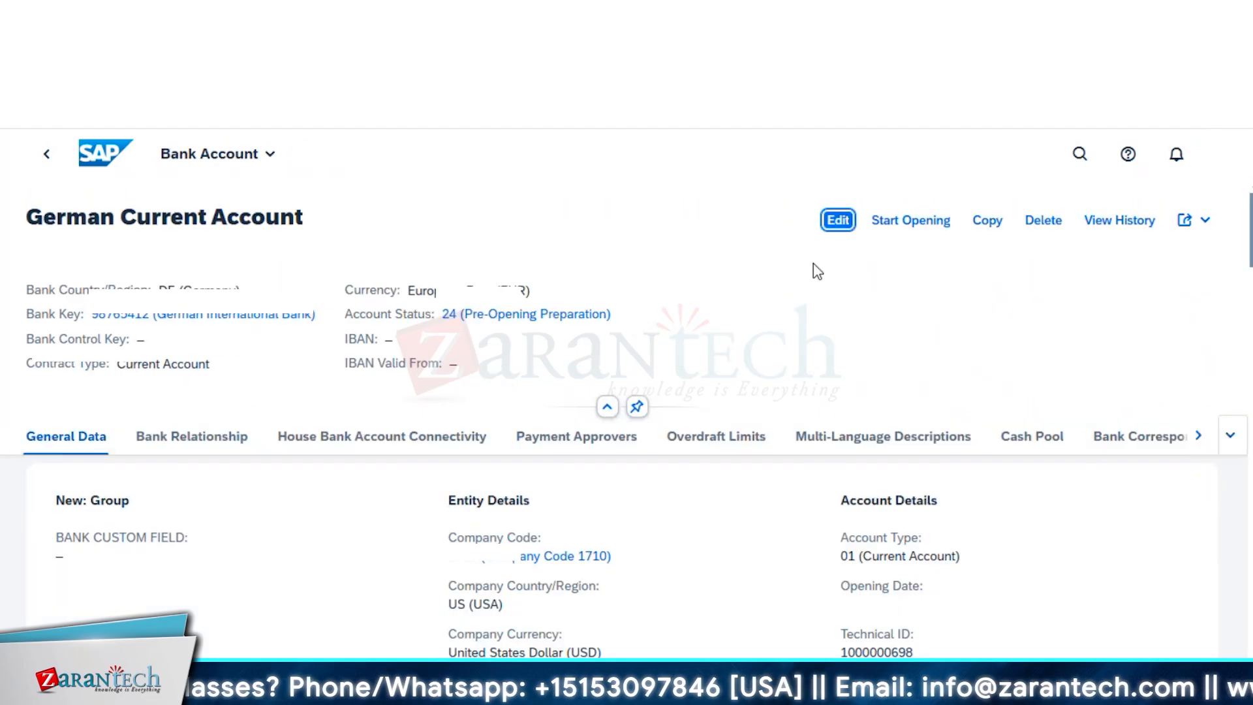
pyautogui.click(838, 221)
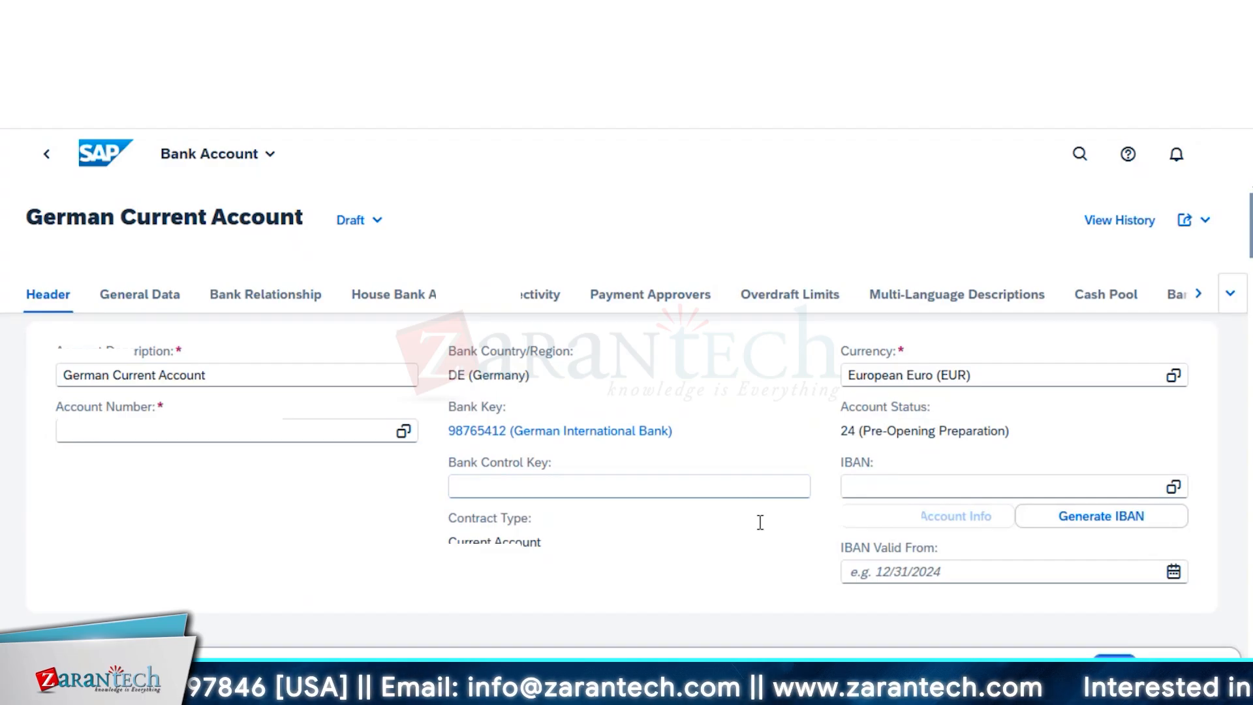
pyautogui.click(466, 311)
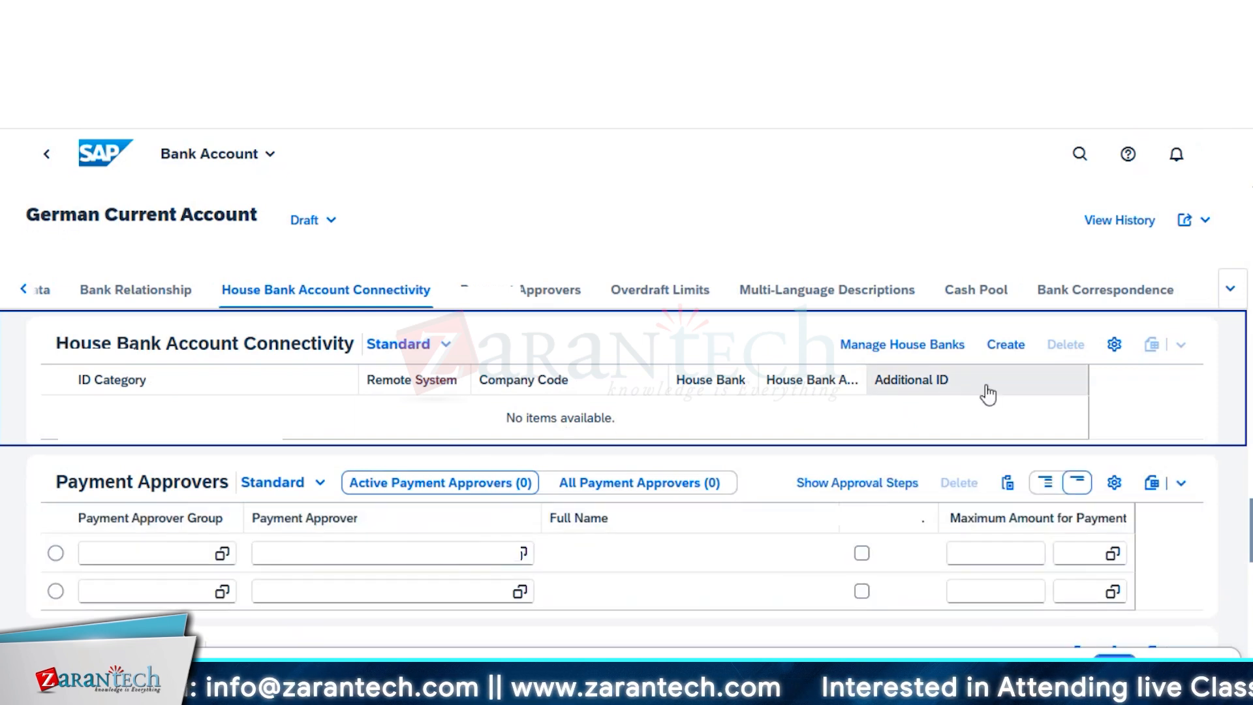
pyautogui.click(1006, 345)
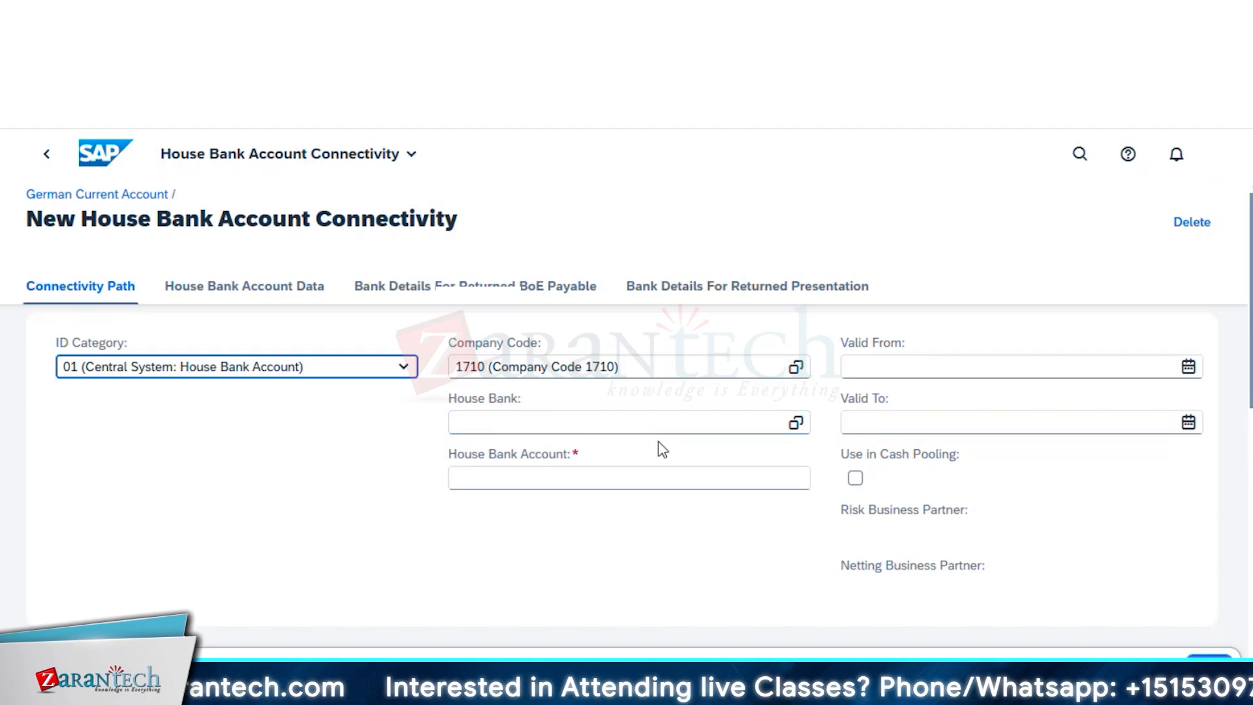
# - Set the connectivity's house bank to T-B22, its house bank account to GIRO and its valid-to date to 12/31/9999
pyautogui.click(646, 480)
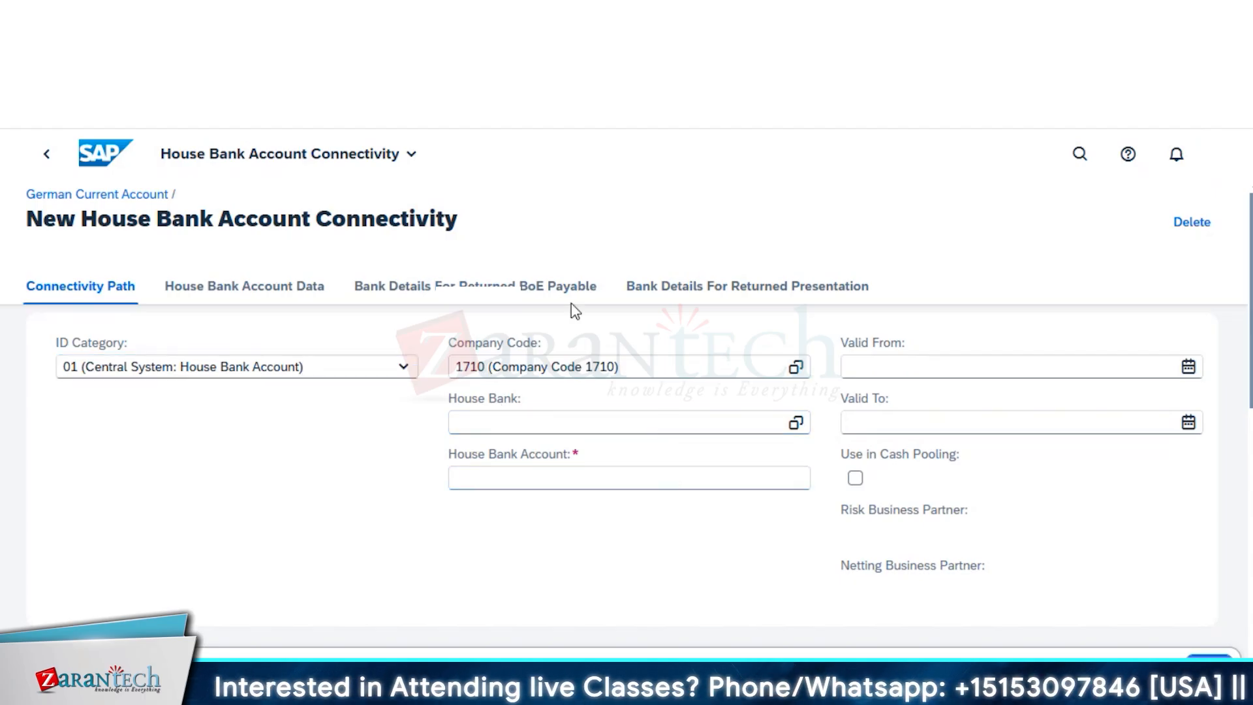
pyautogui.click(662, 481)
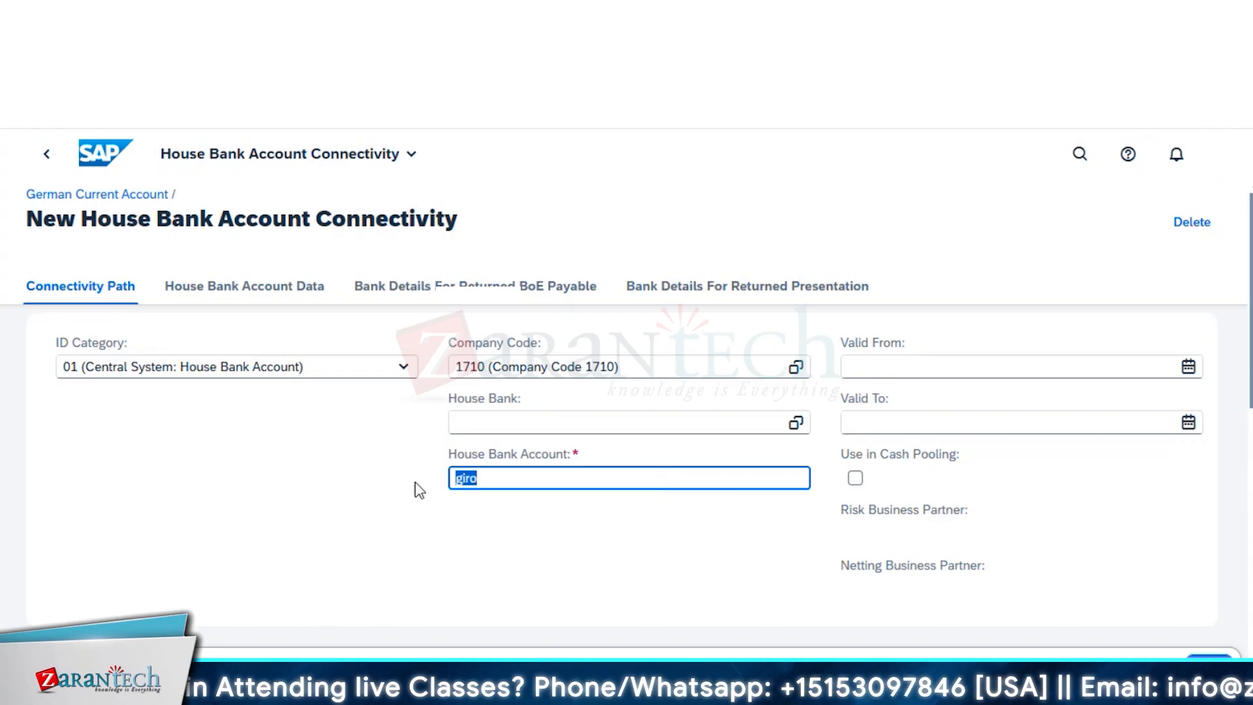
pyautogui.write('GIRO')
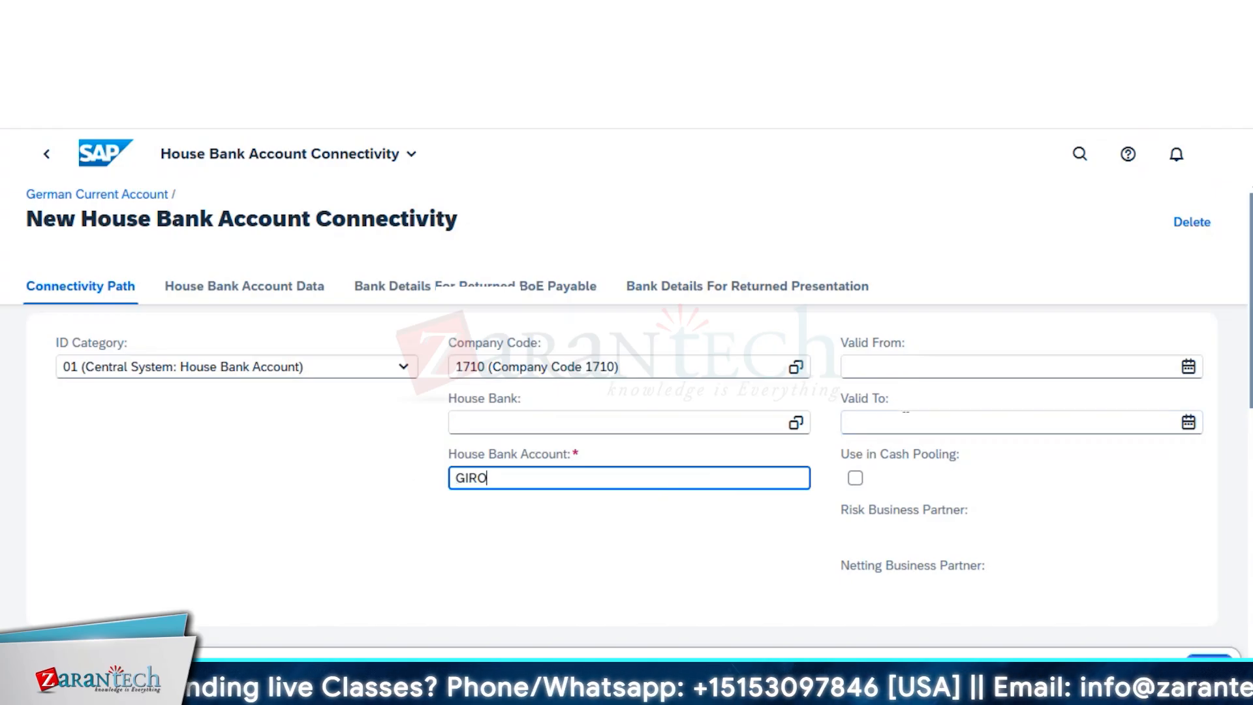
pyautogui.scroll(-2, 822, 484)
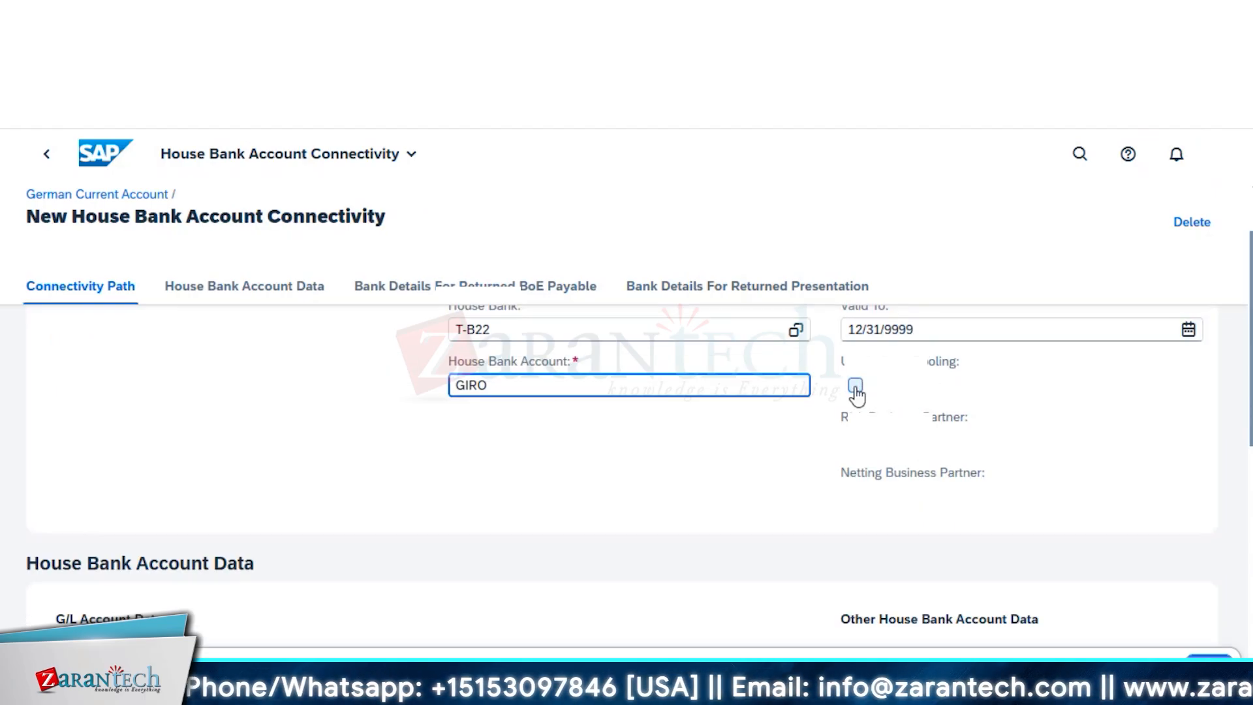
pyautogui.scroll(2, 926, 406)
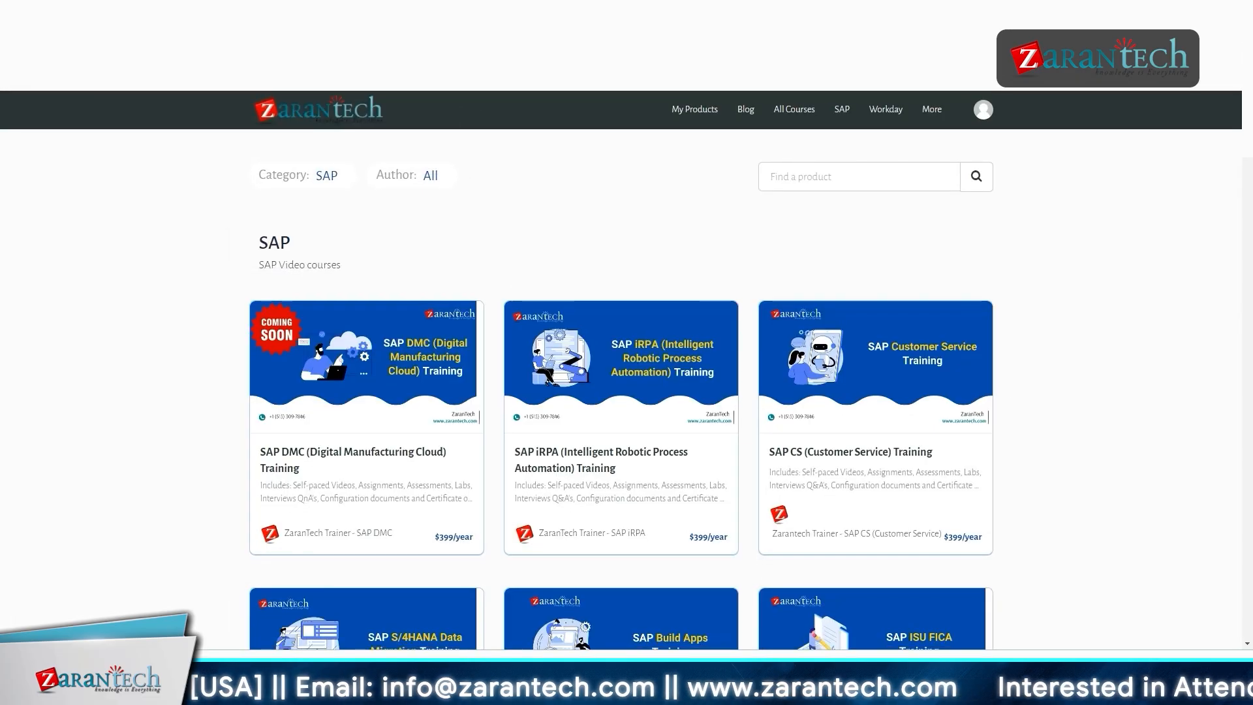
pyautogui.scroll(-1, 621, 370)
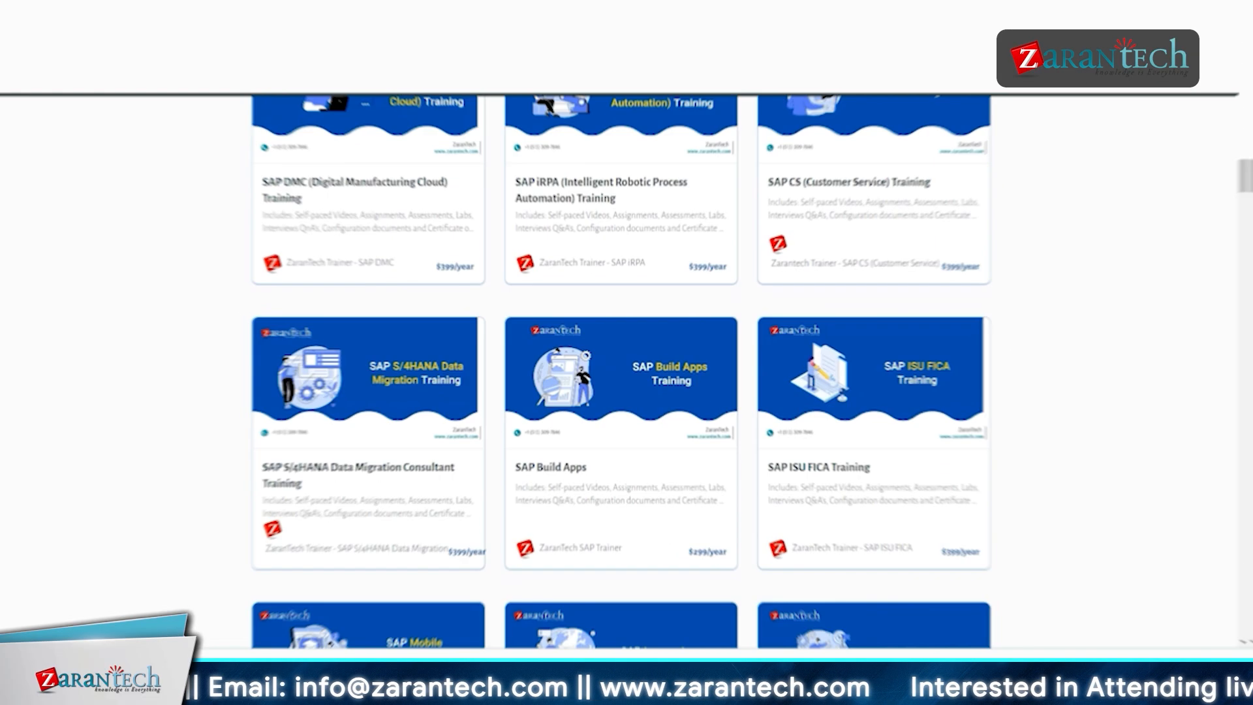
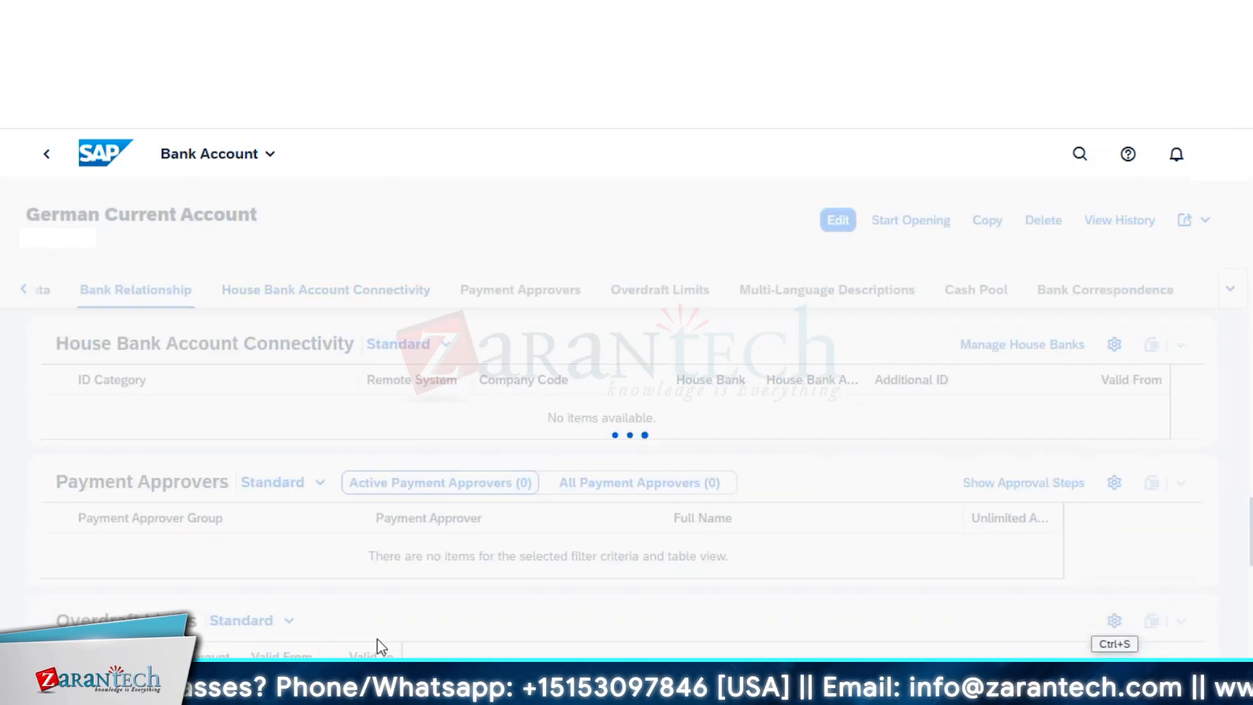
pyautogui.press('Escape')
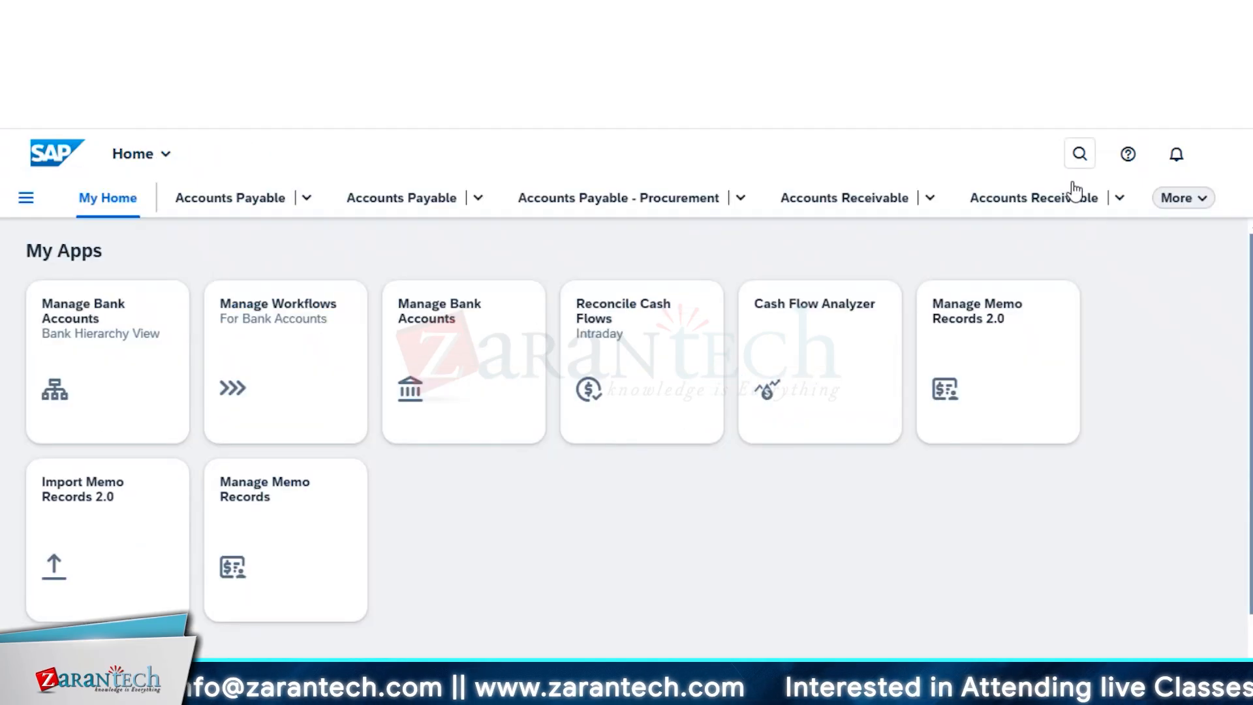
# - Search the apps for "manage bank acc" and open Manage Bank Account Hierarchies
pyautogui.click(1080, 153)
pyautogui.write('m')
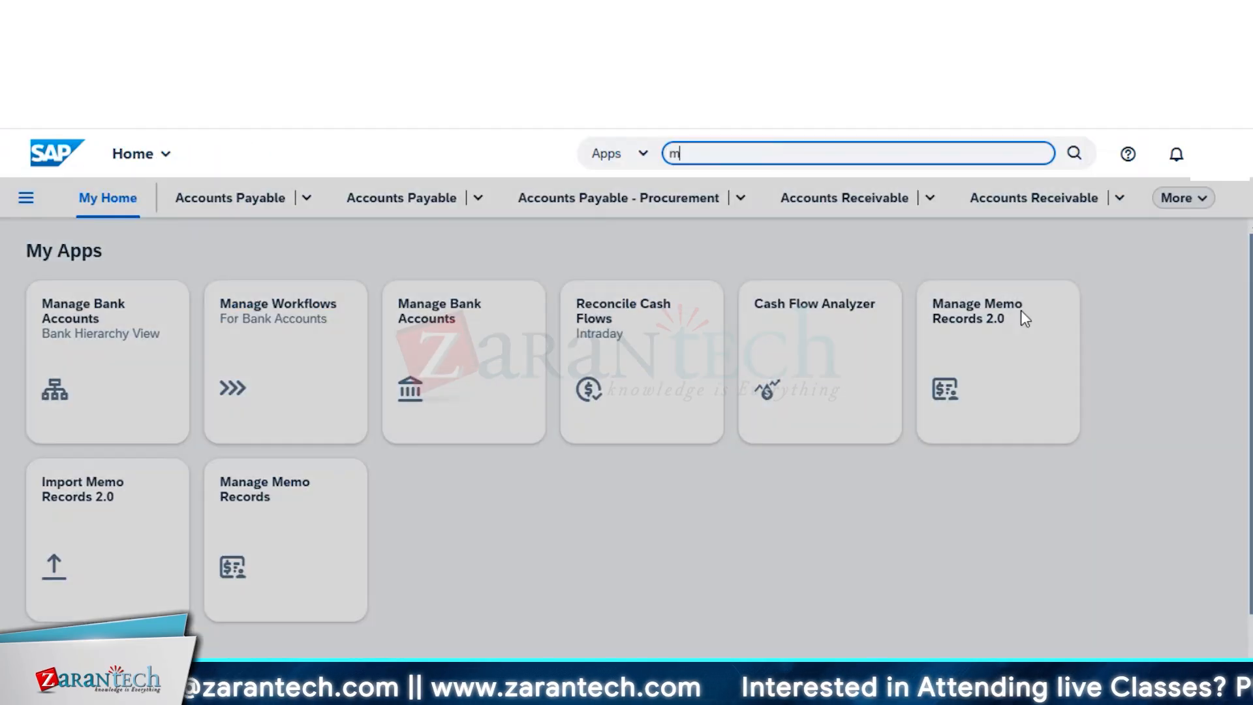
pyautogui.write('anage bank ')
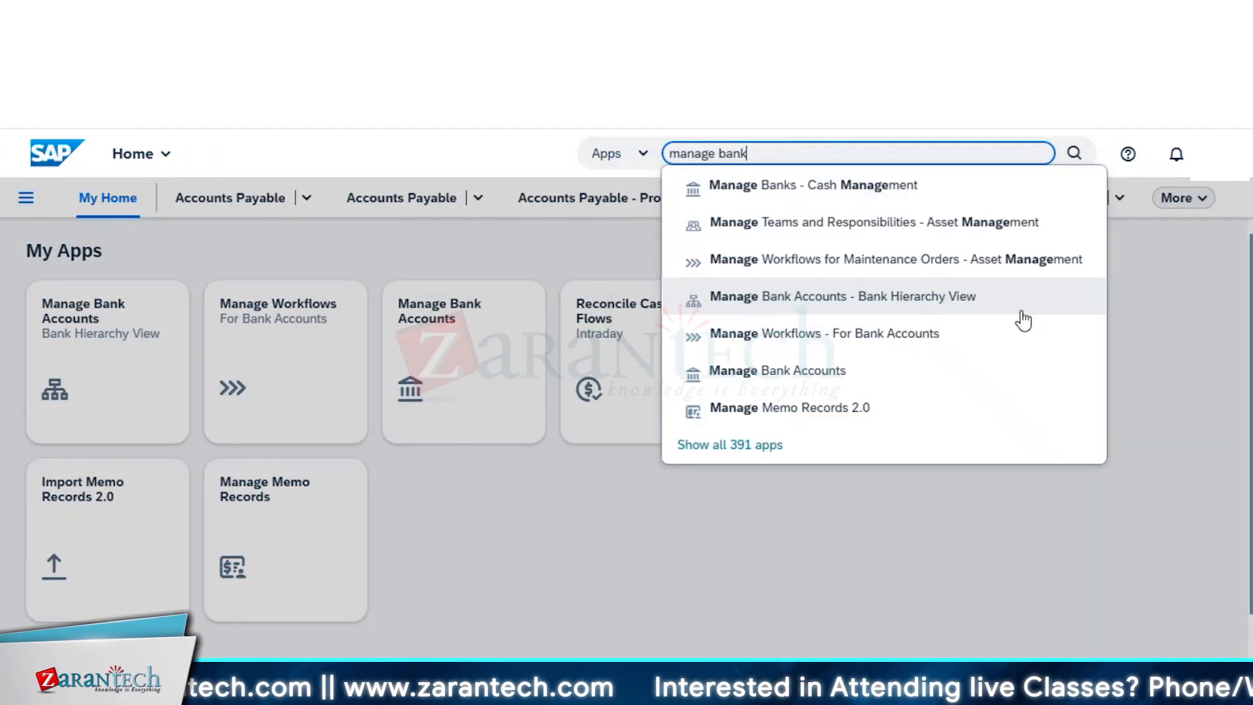
pyautogui.write('acc')
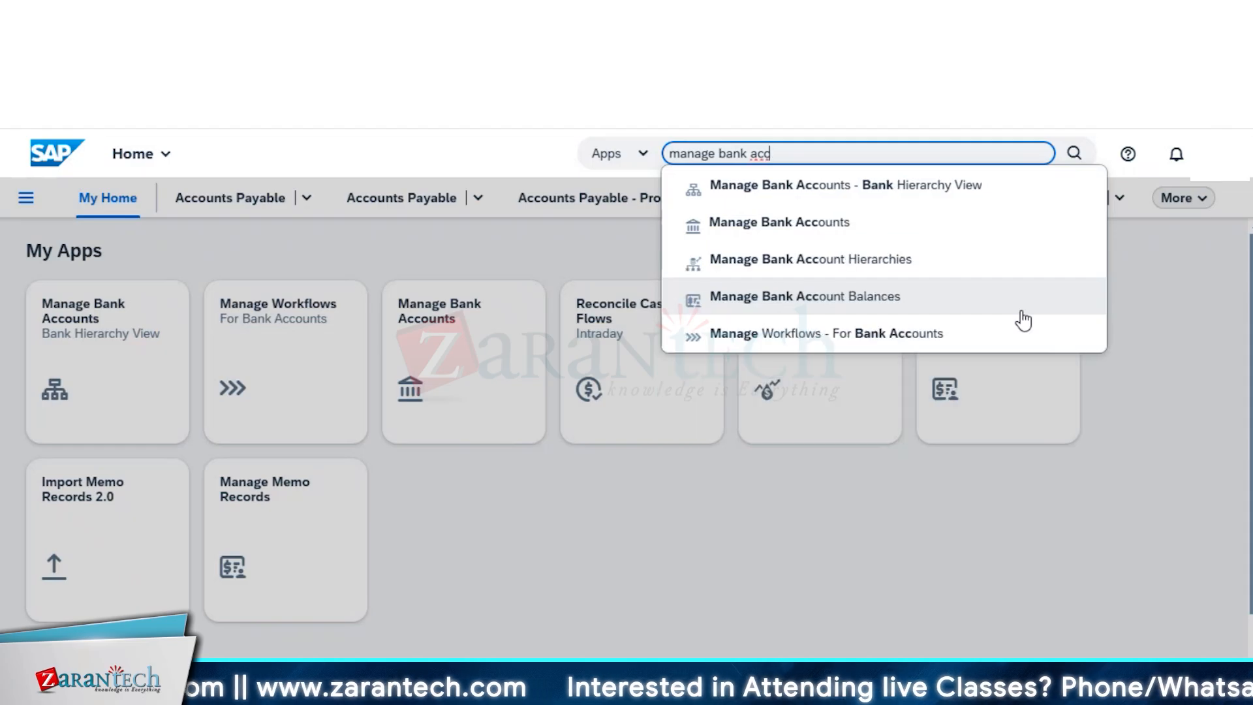
pyautogui.click(1022, 312)
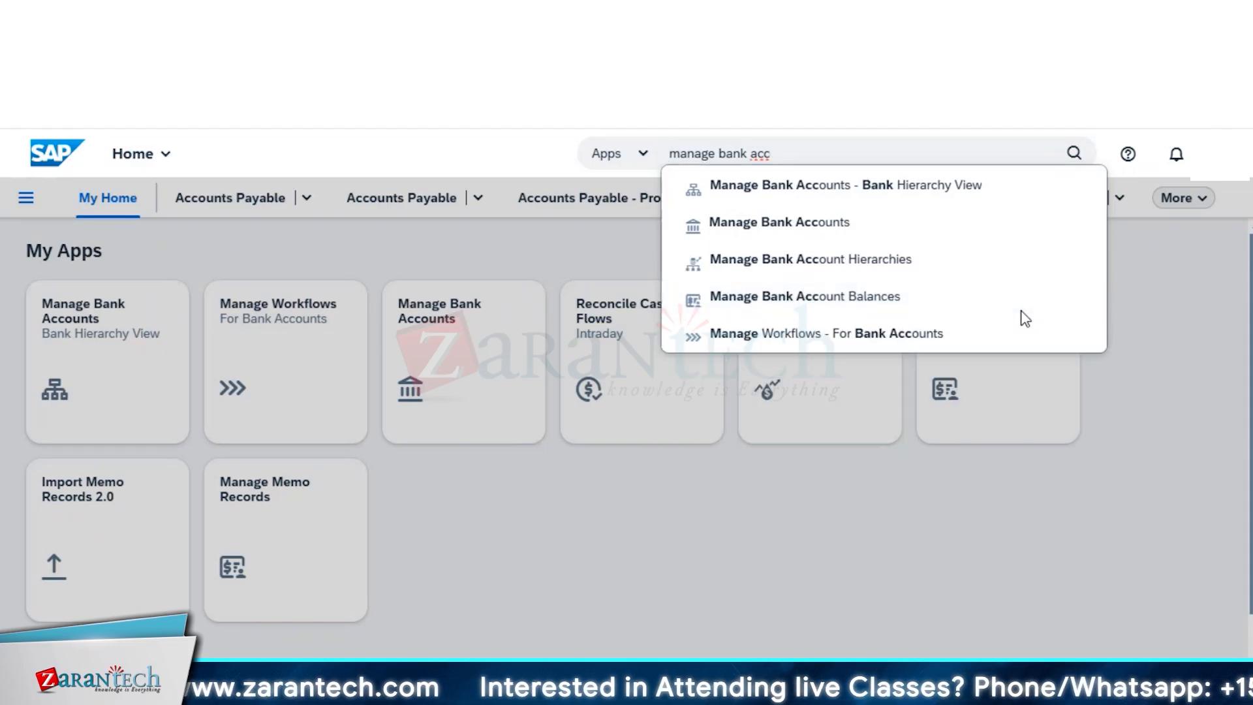
pyautogui.click(992, 268)
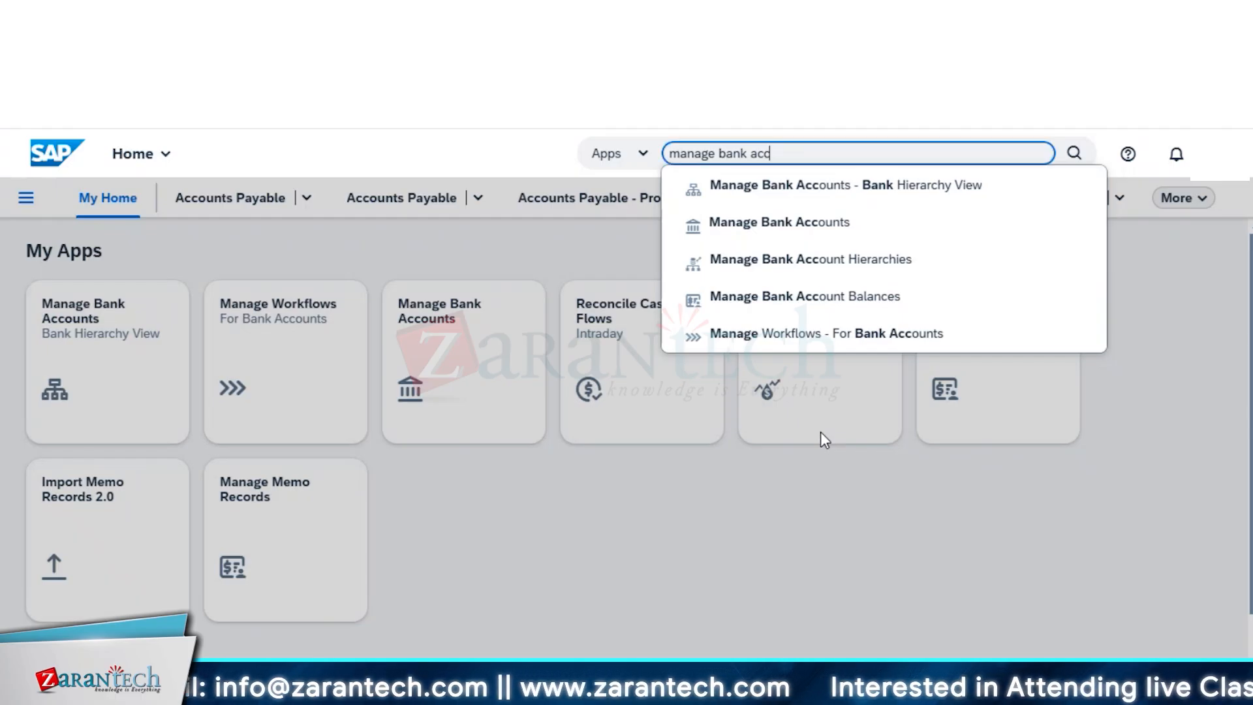
pyautogui.click(917, 271)
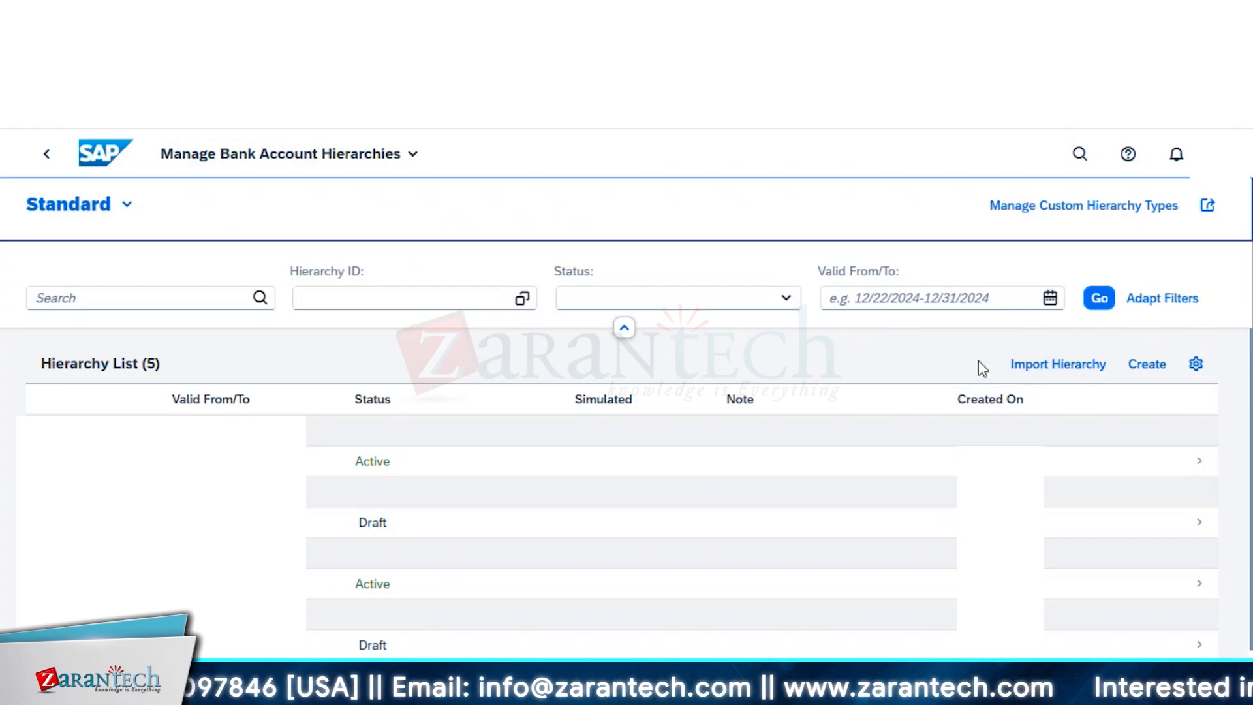
# - Start a new hierarchy of type Bank Account Group with hierarchy ID S4F41_EU_12
pyautogui.click(1088, 373)
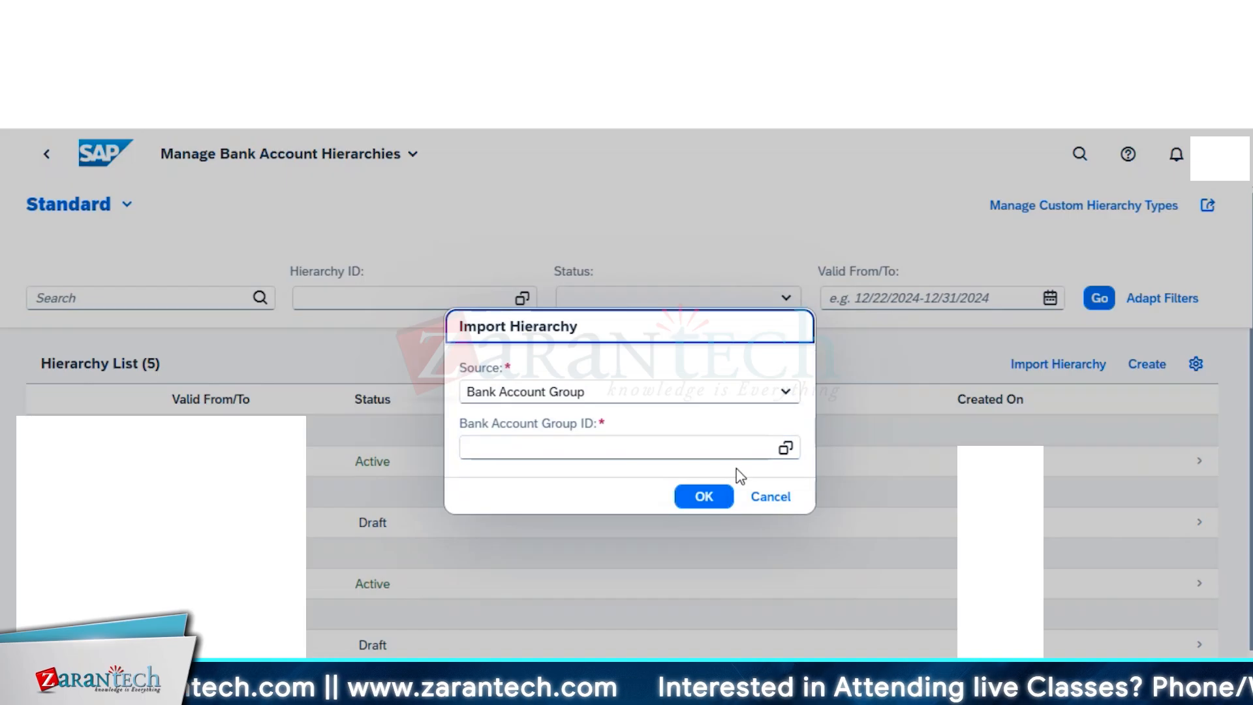
pyautogui.click(770, 496)
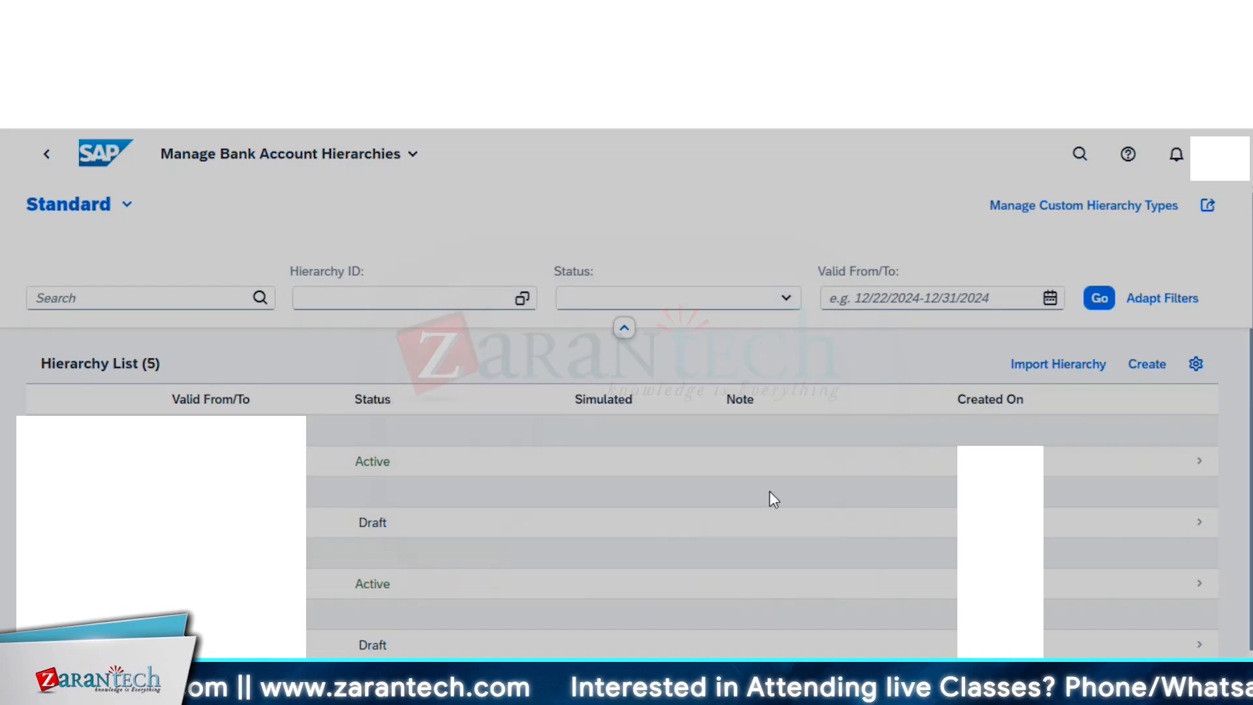
pyautogui.click(1150, 367)
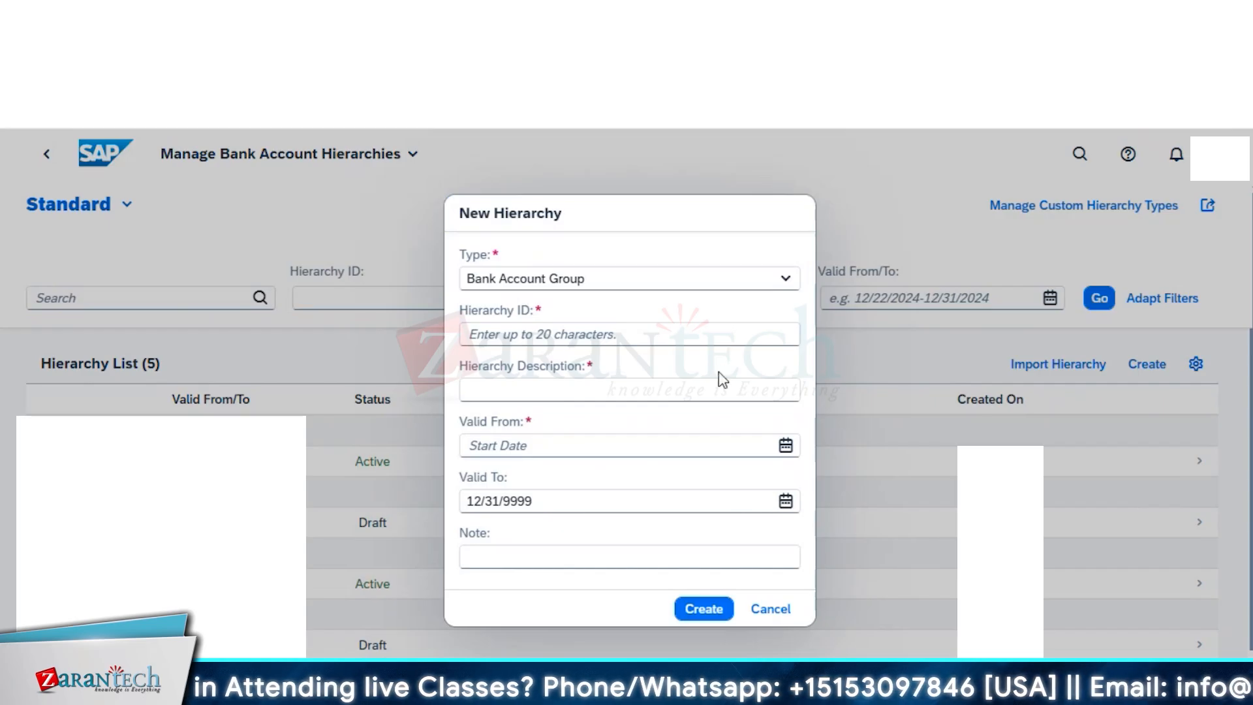
pyautogui.click(767, 459)
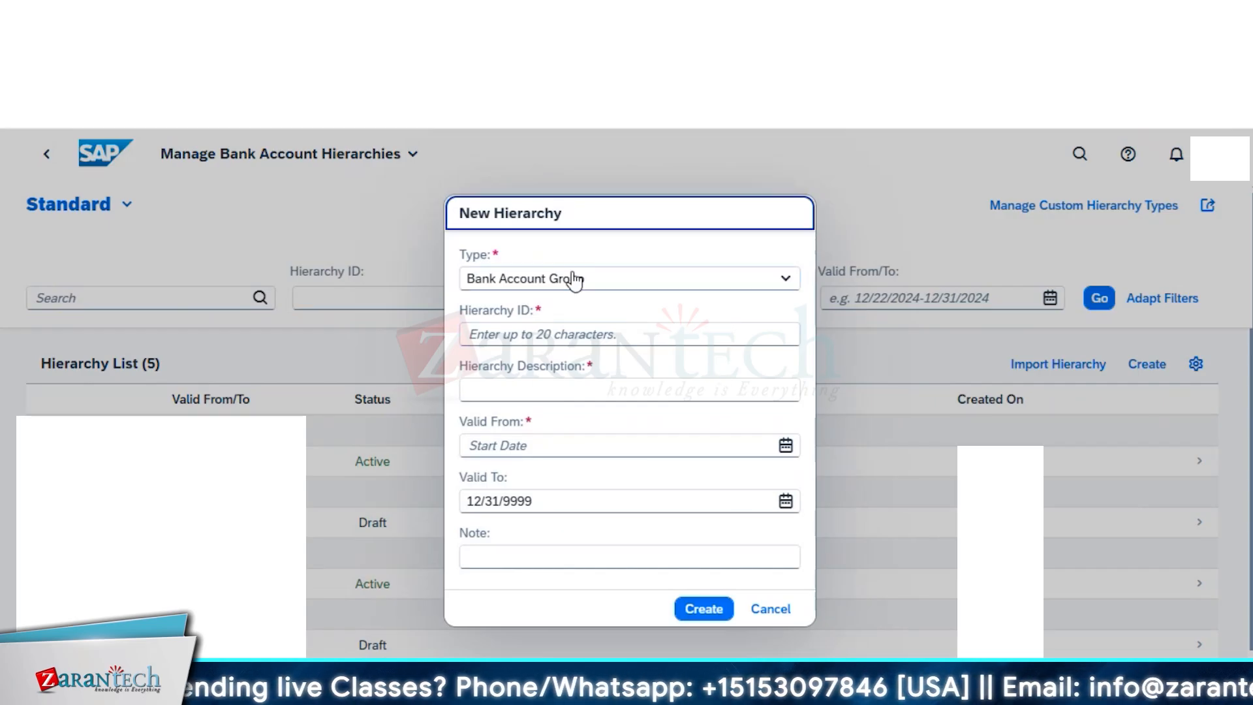
pyautogui.click(649, 287)
pyautogui.click(653, 307)
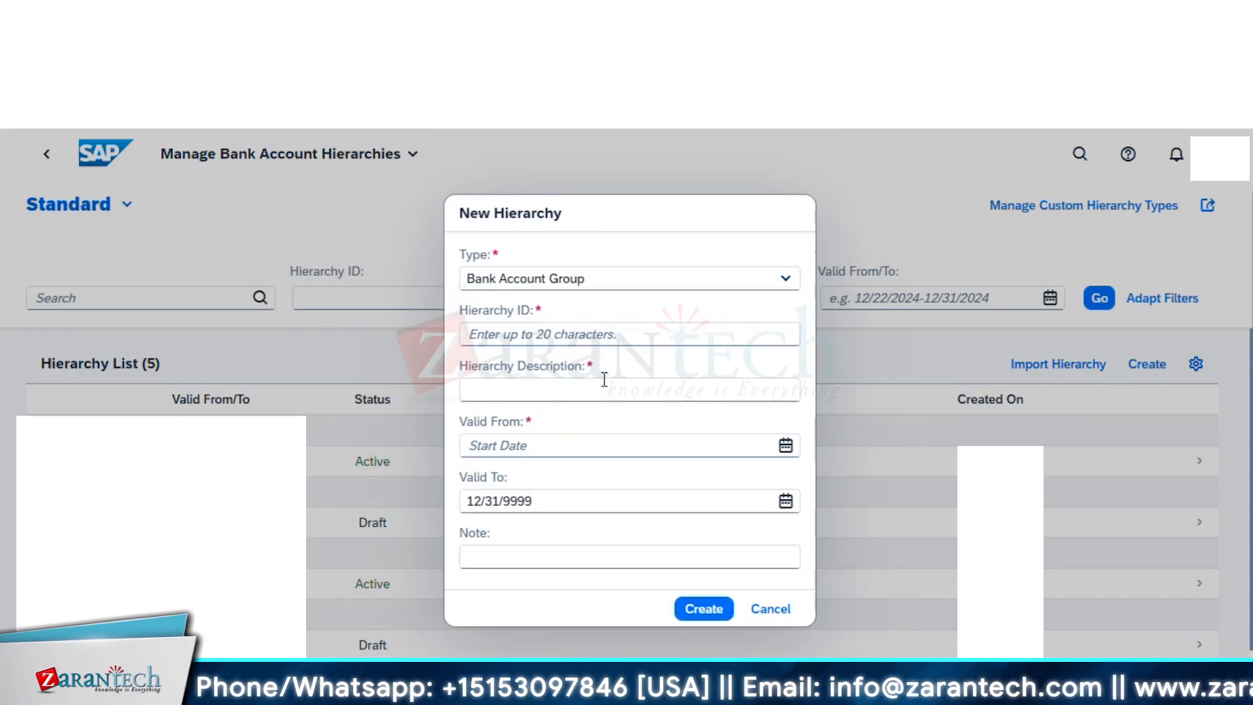
pyautogui.click(542, 330)
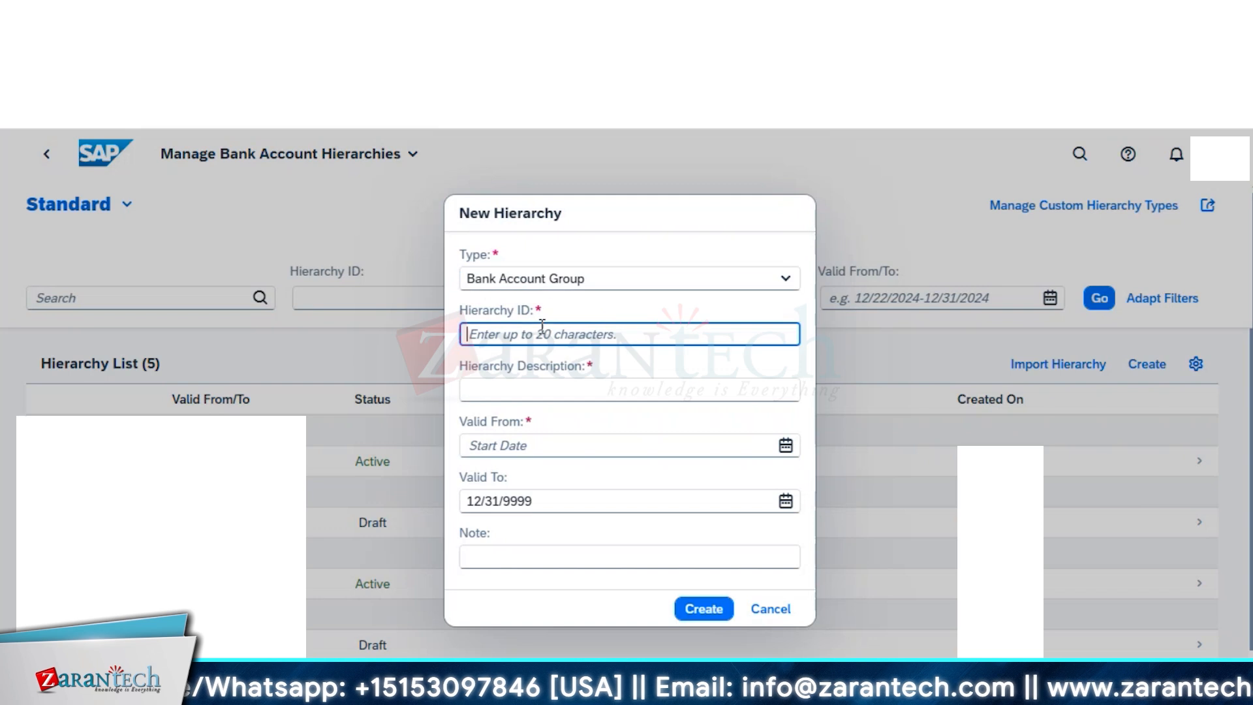
pyautogui.write('S4F41_EU_#')
pyautogui.press('BackSpace')
pyautogui.write('12')
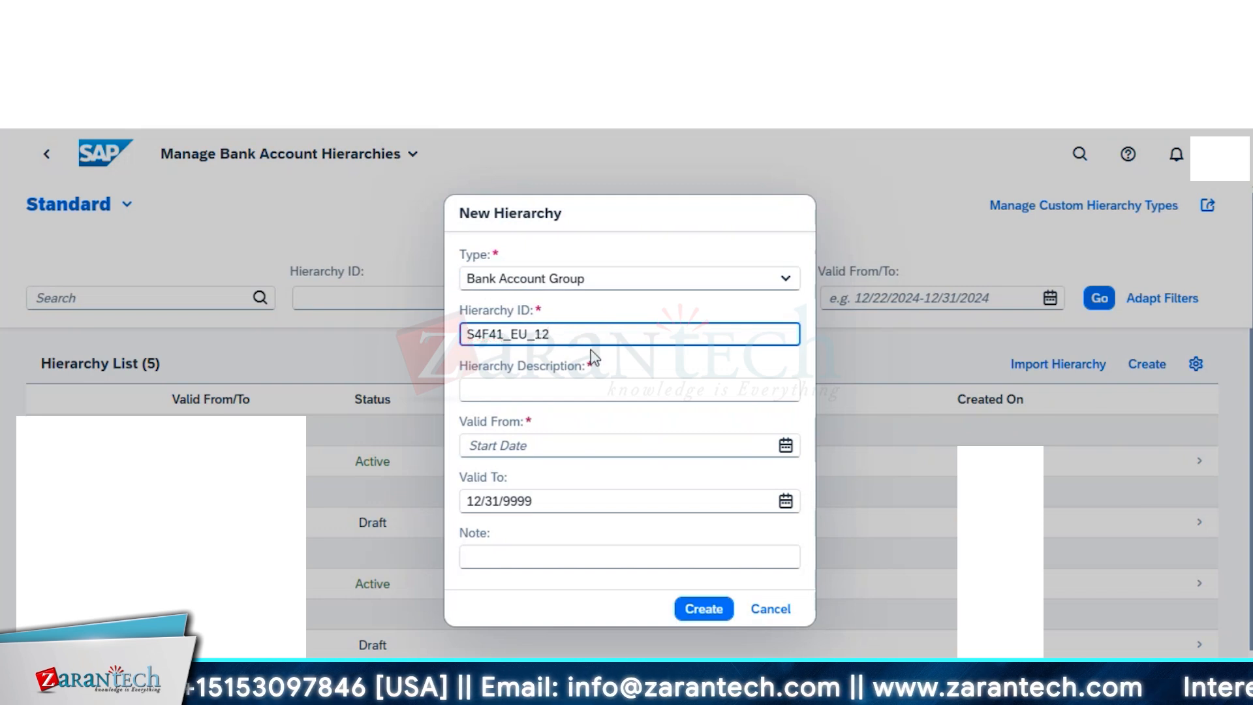
# - Describe the new hierarchy as European Hierarchy, set its valid-from date to 11/10/2024 and create it
pyautogui.moveTo(588, 334); pyautogui.dragTo(462, 336)
pyautogui.click(543, 386)
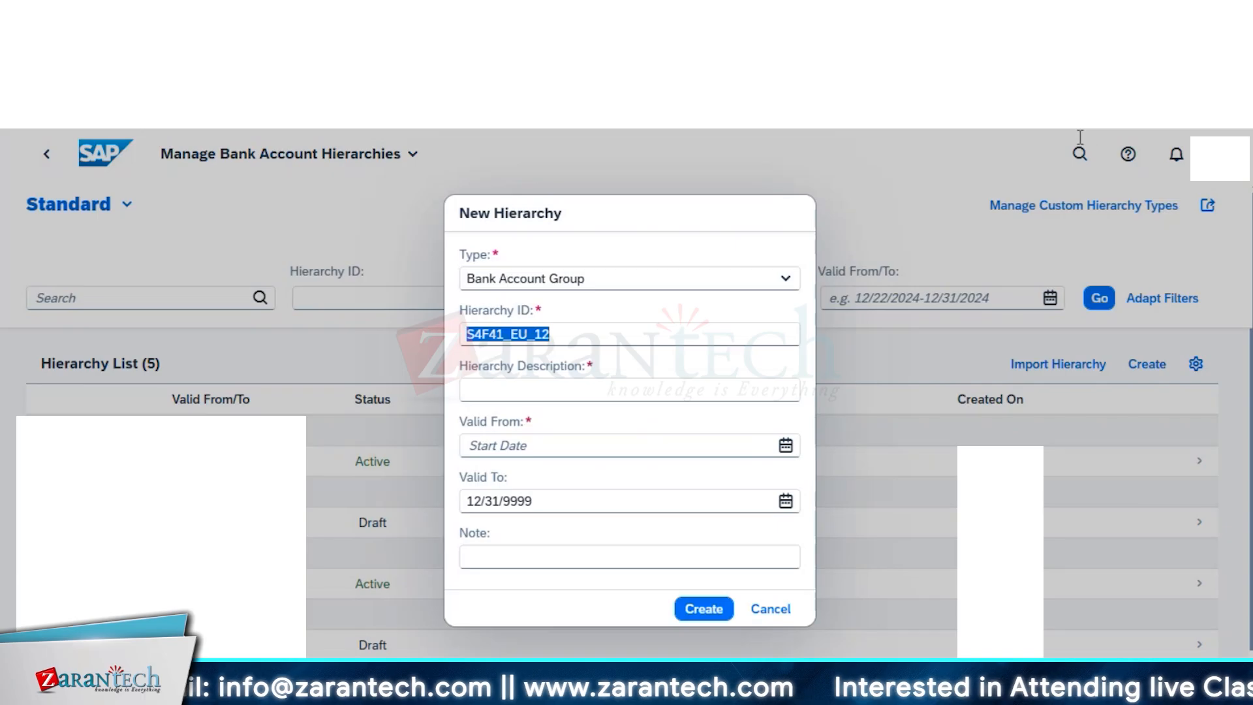
pyautogui.click(594, 391)
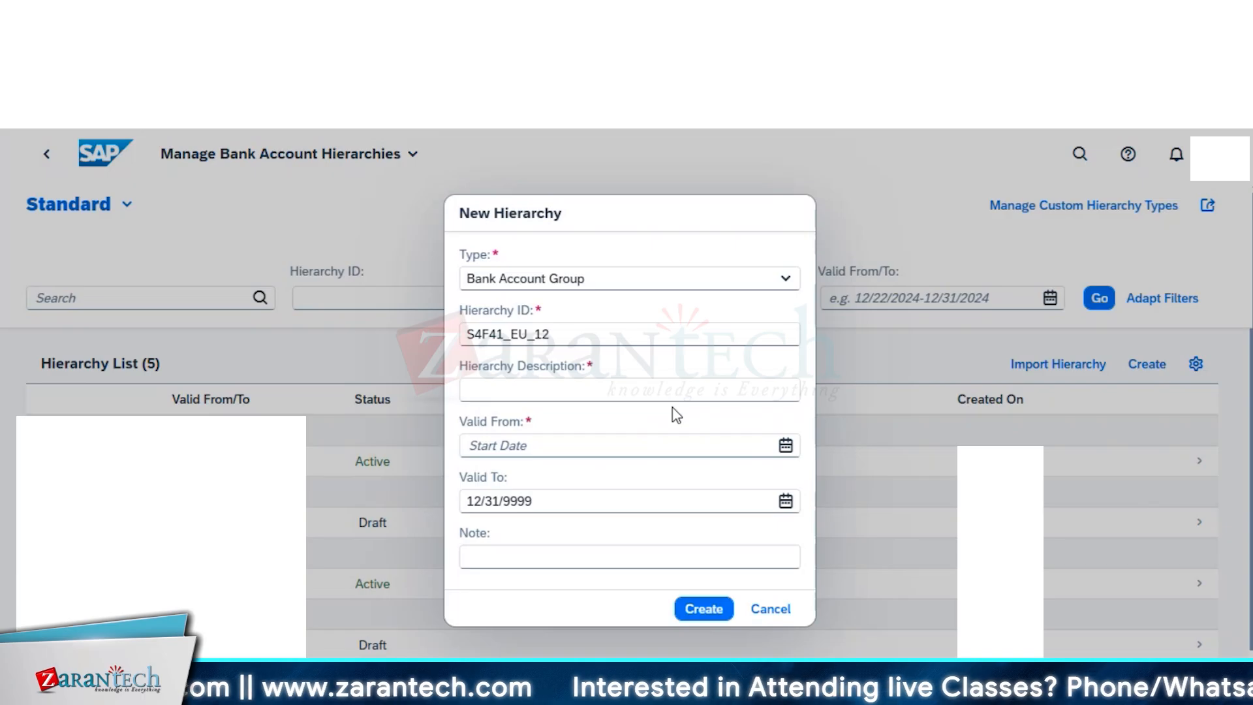
pyautogui.click(535, 397)
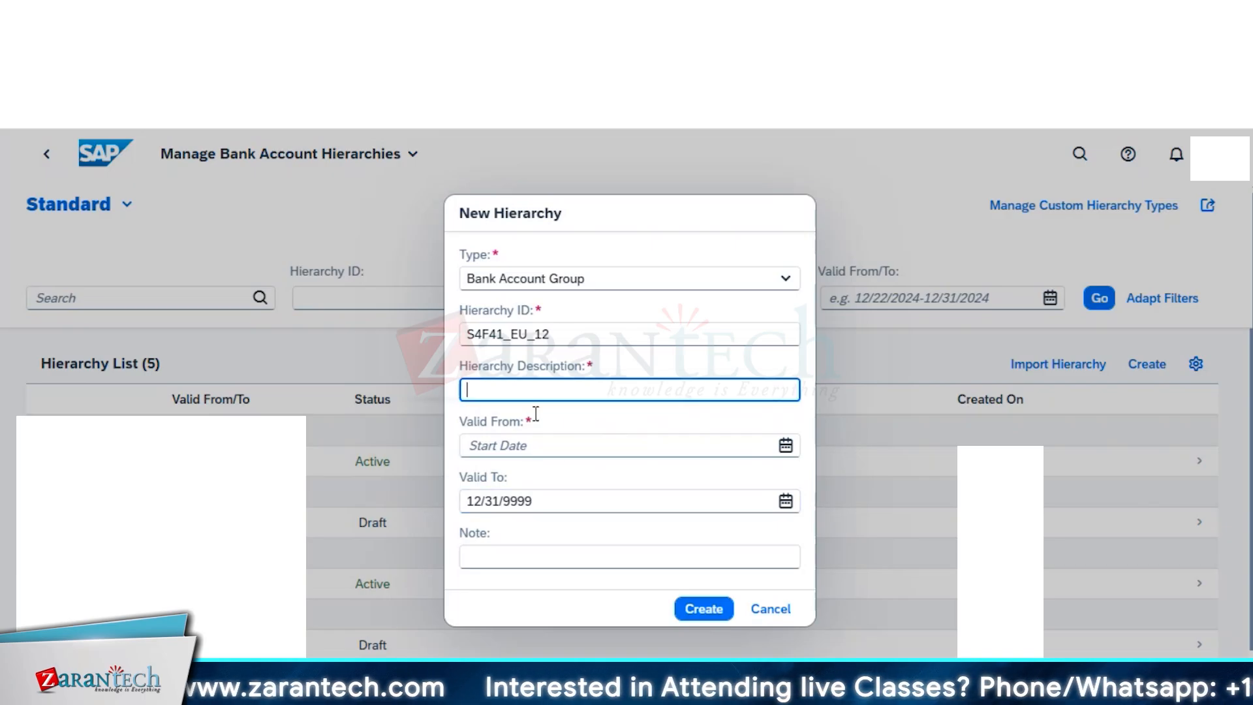
pyautogui.write('European Hierarchy')
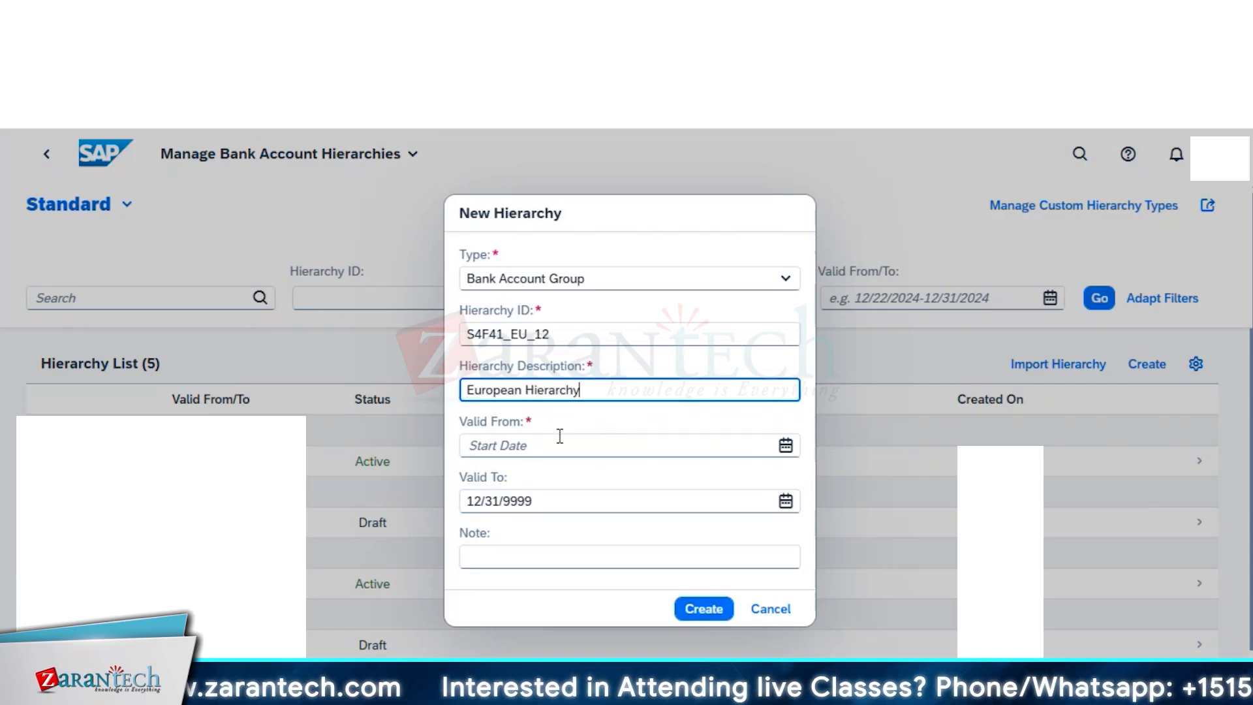
pyautogui.click(785, 445)
pyautogui.click(513, 338)
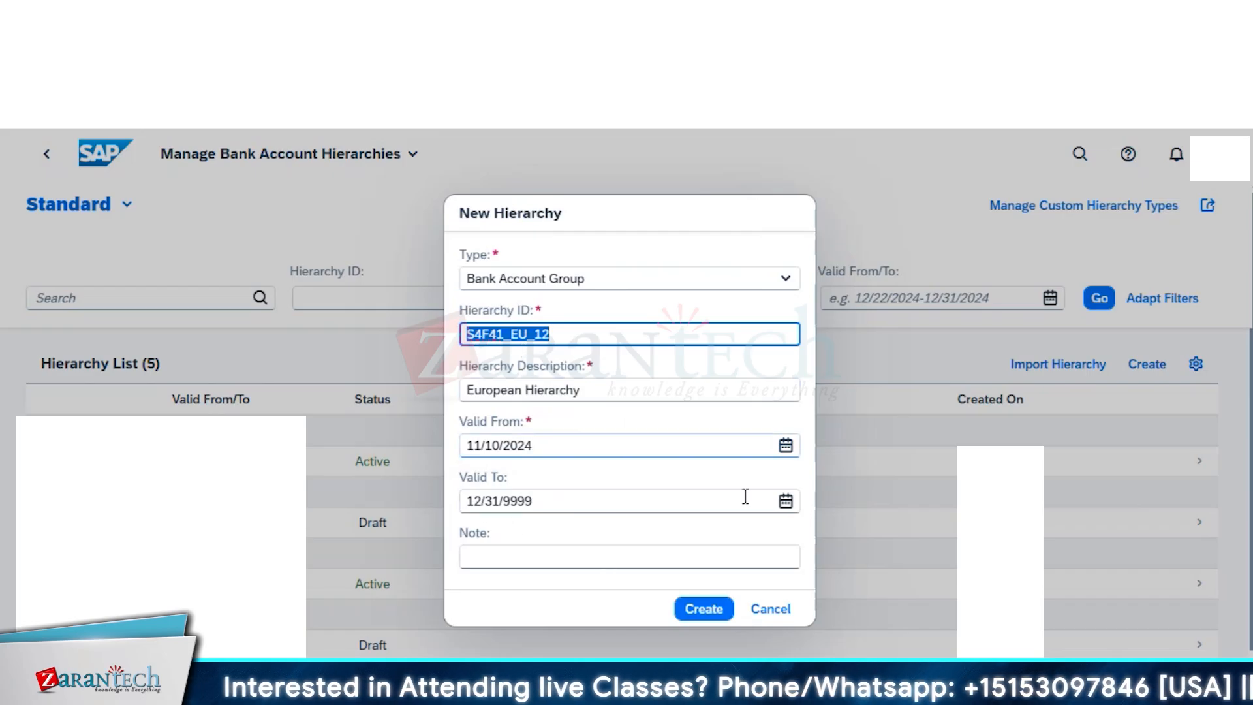
pyautogui.click(703, 611)
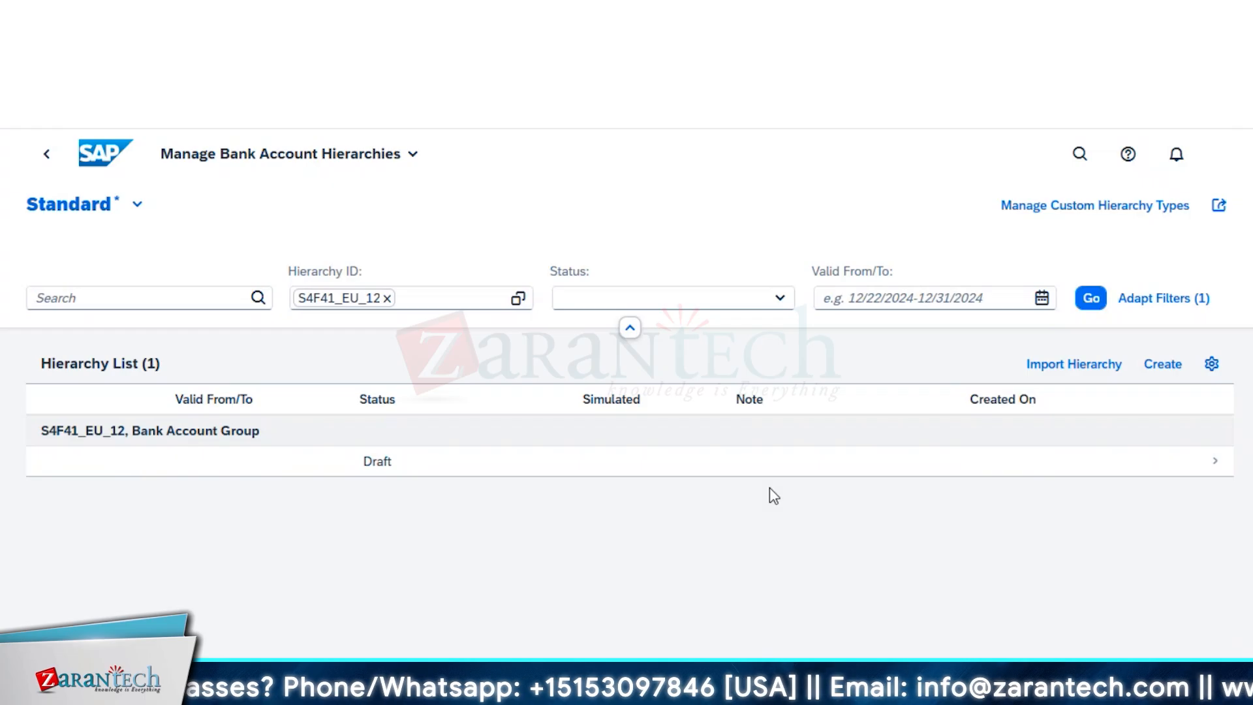
# - Open the draft of hierarchy S4F41_EU_12, expand its root node and view the node's details
pyautogui.click(1216, 465)
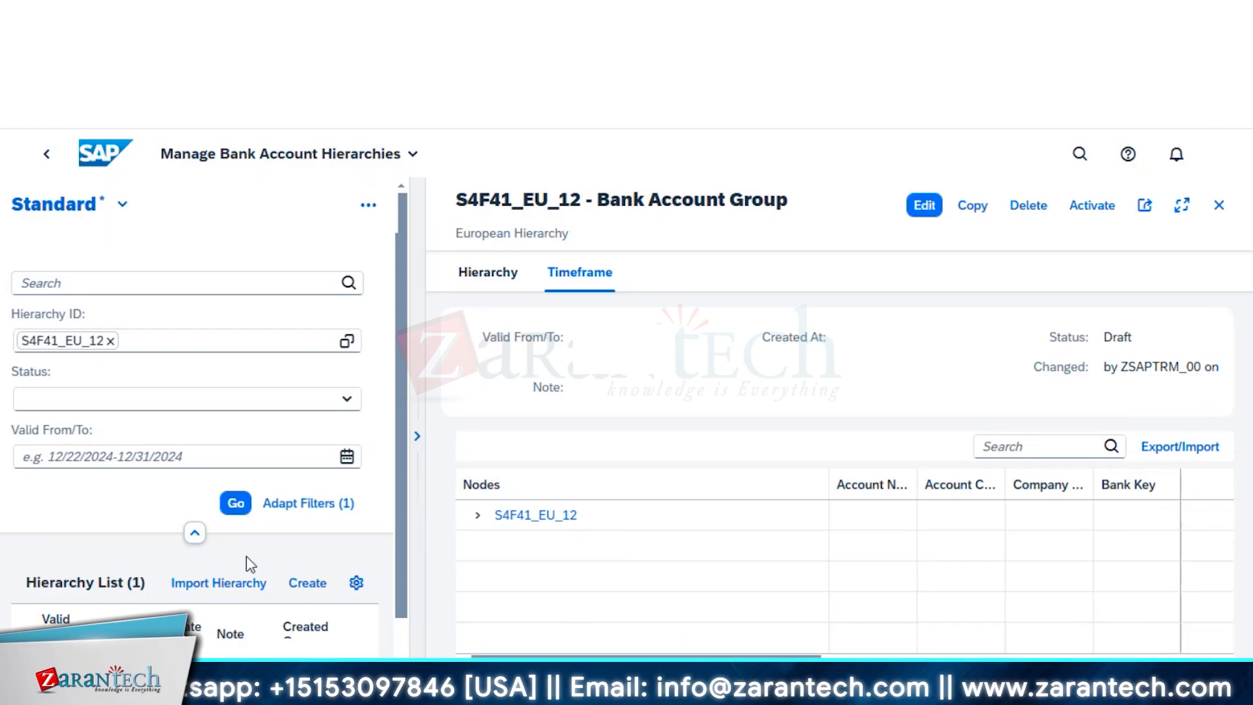
pyautogui.scroll(-2, 261, 633)
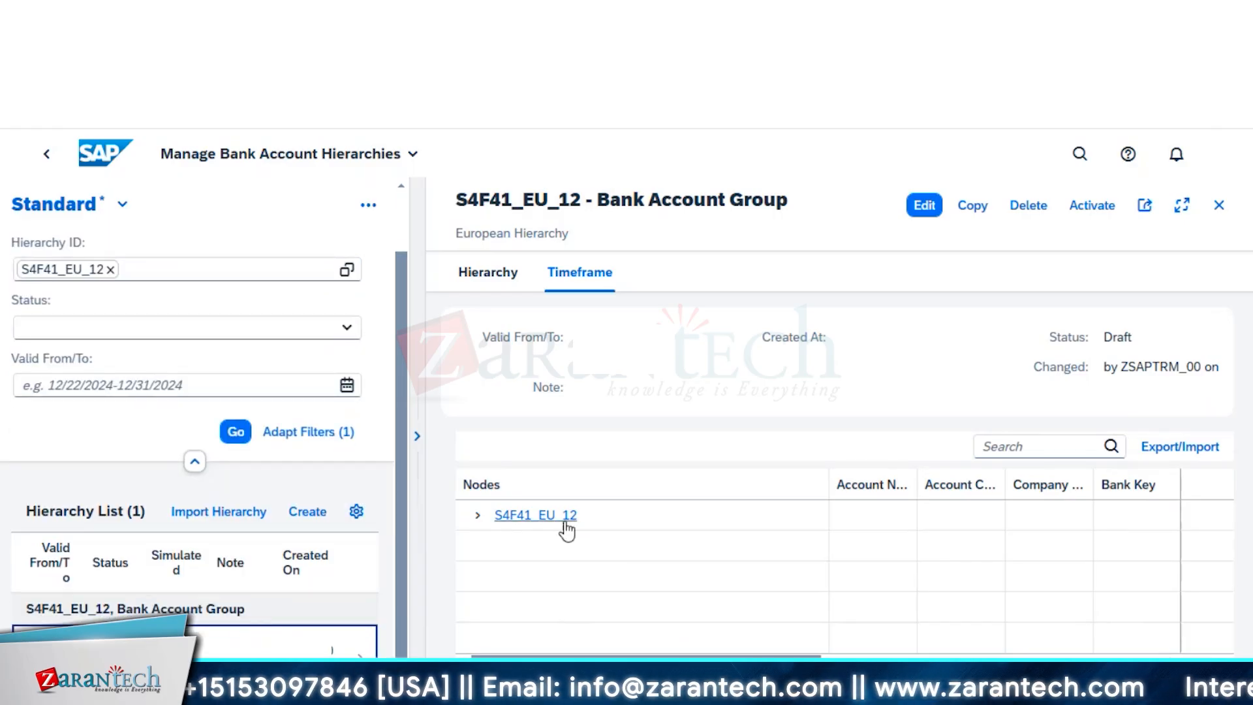
pyautogui.moveTo(587, 658)
pyautogui.mouseDown()
pyautogui.moveTo(932, 661)
pyautogui.moveTo(587, 659)
pyautogui.mouseUp()
pyautogui.click(477, 516)
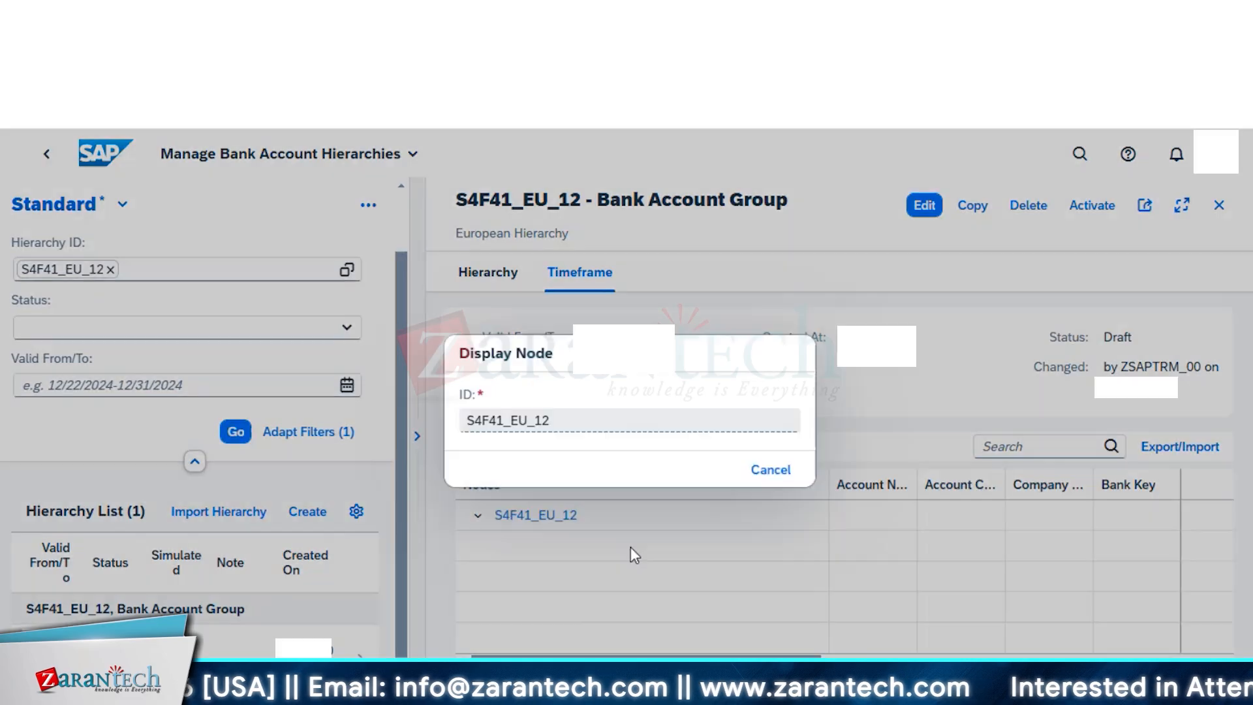
pyautogui.click(774, 470)
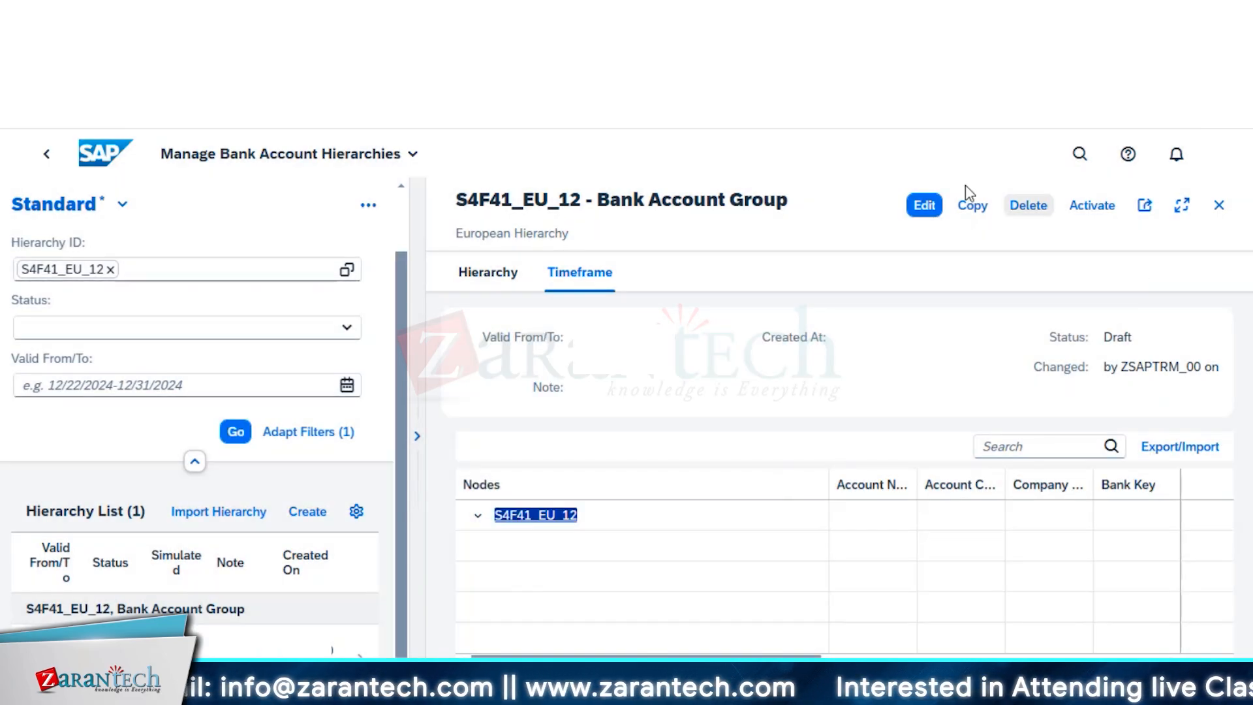
# - Put hierarchy S4F41_EU_12 into edit mode and add a subnode with ID WEST_EUROPE under its root node
pyautogui.click(923, 208)
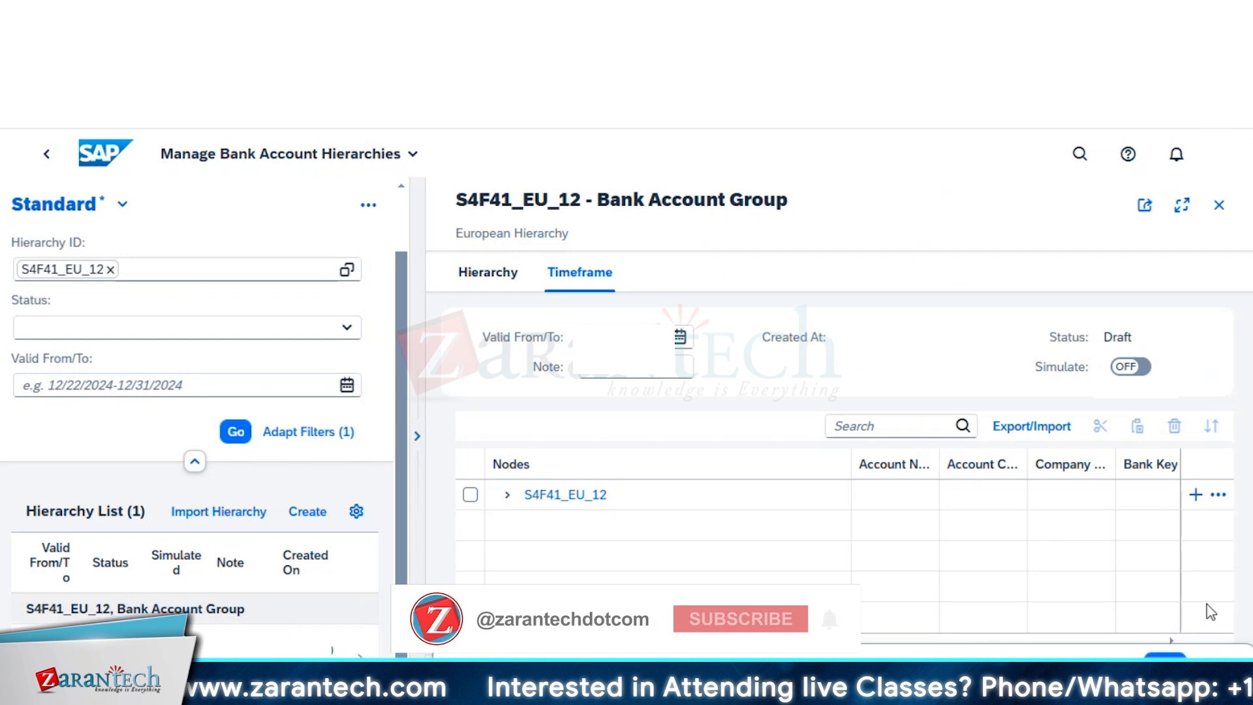
pyautogui.click(1196, 494)
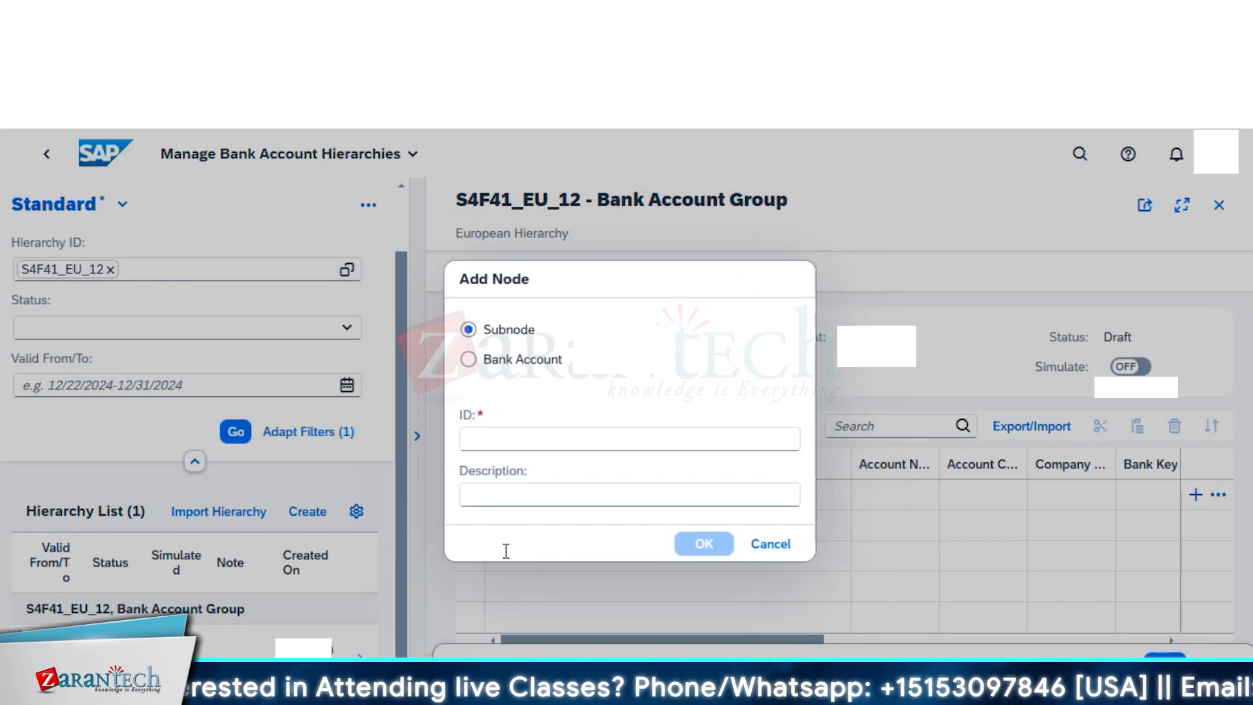
pyautogui.click(596, 566)
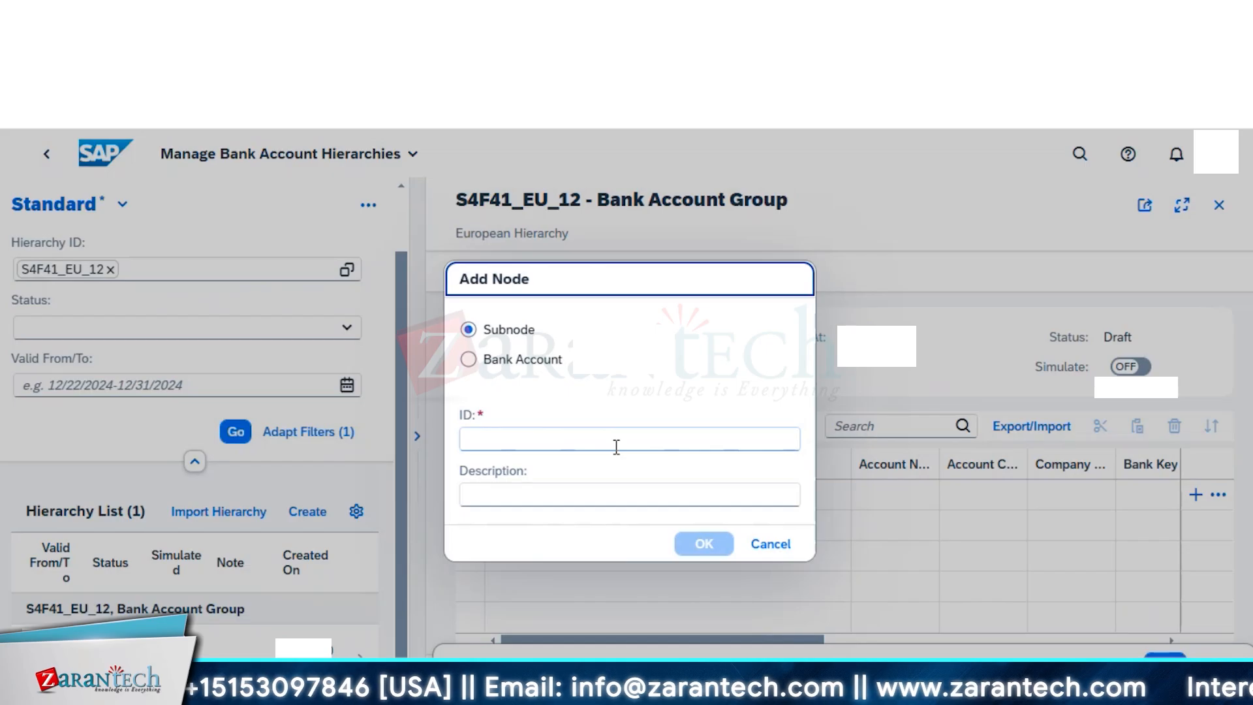
pyautogui.click(616, 447)
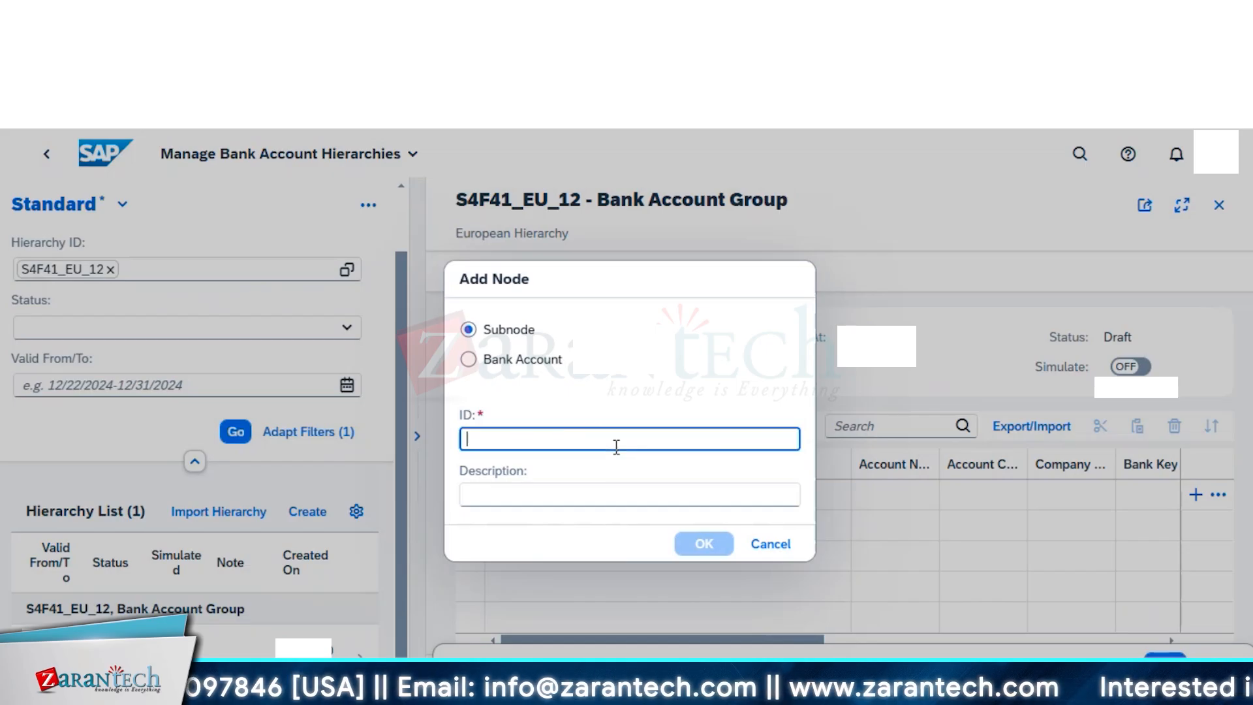
pyautogui.write('WEST_EUROPE')
pyautogui.click(617, 484)
pyautogui.click(527, 598)
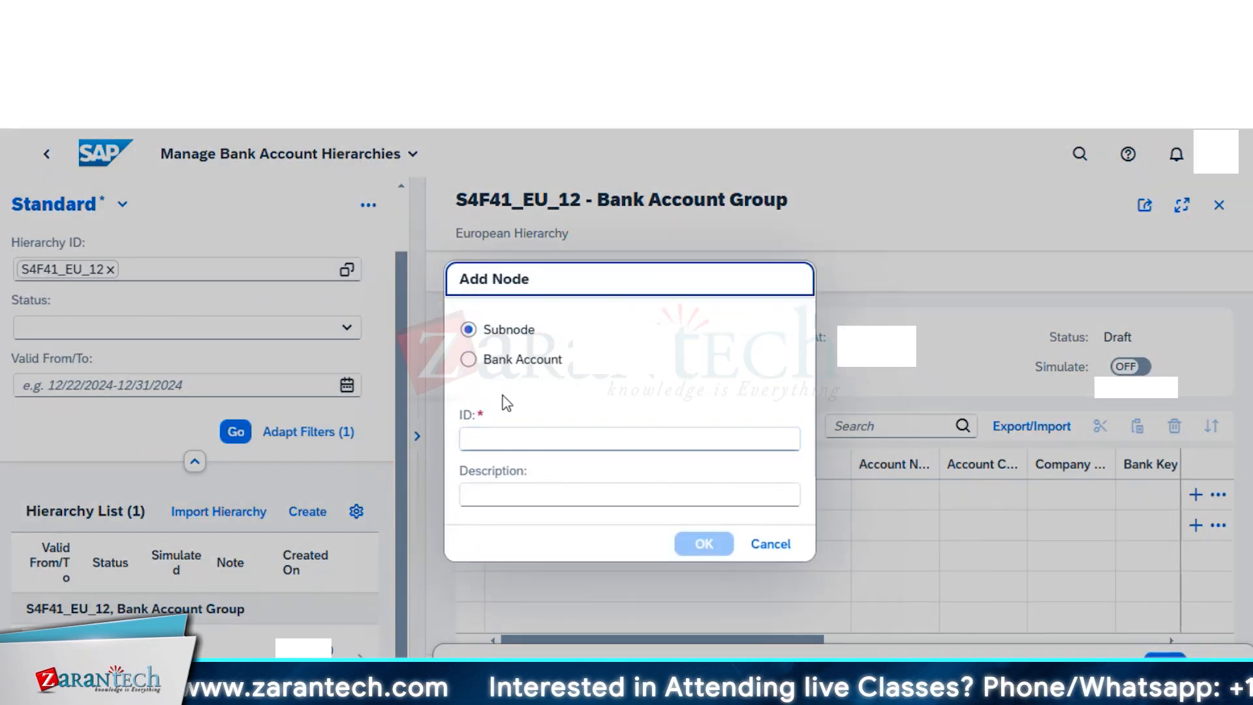
# - Add subnode EAST_EUROPE with description Banks in East Europe under the root node and save the hierarchy
pyautogui.click(545, 440)
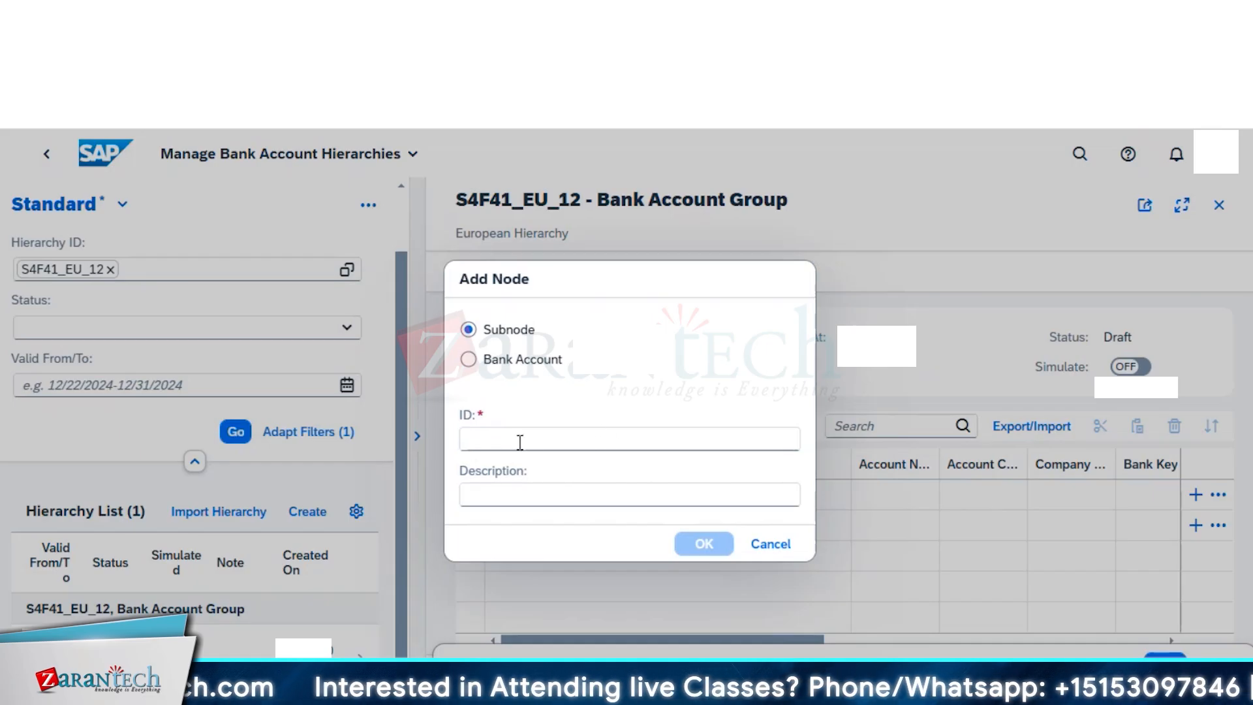
pyautogui.click(586, 443)
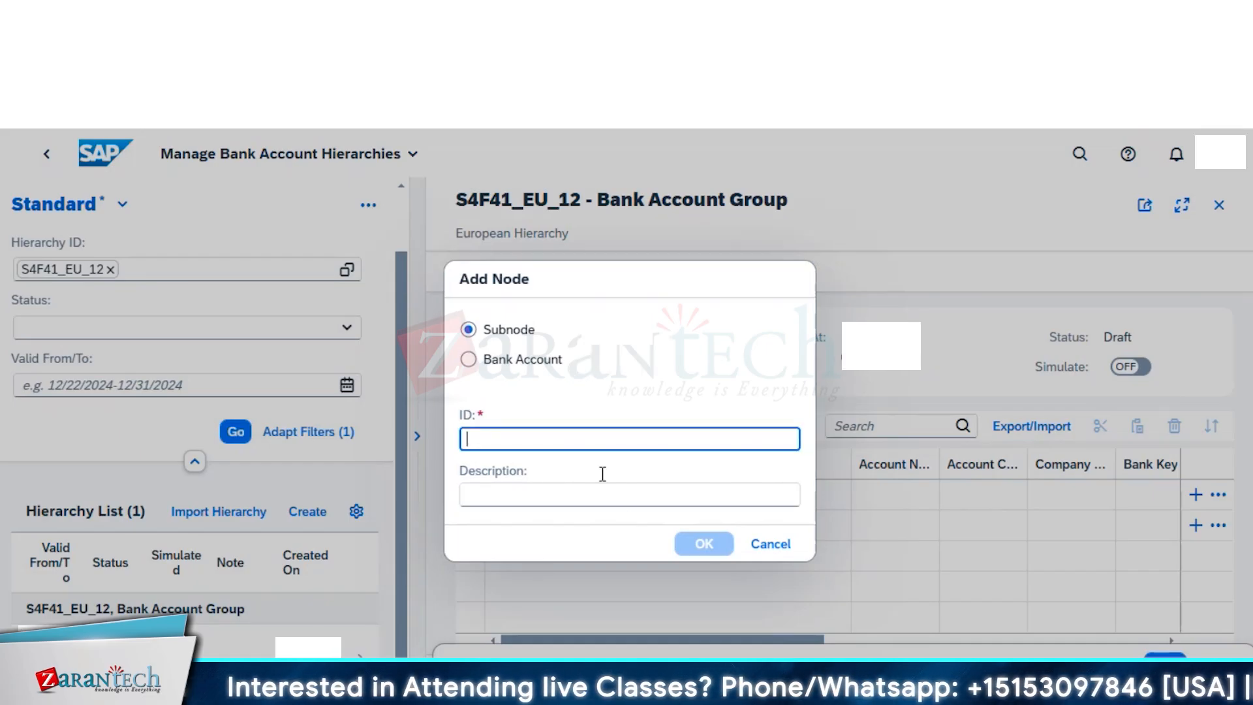
pyautogui.write('EAST_EUROPE')
pyautogui.click(591, 495)
pyautogui.click(610, 530)
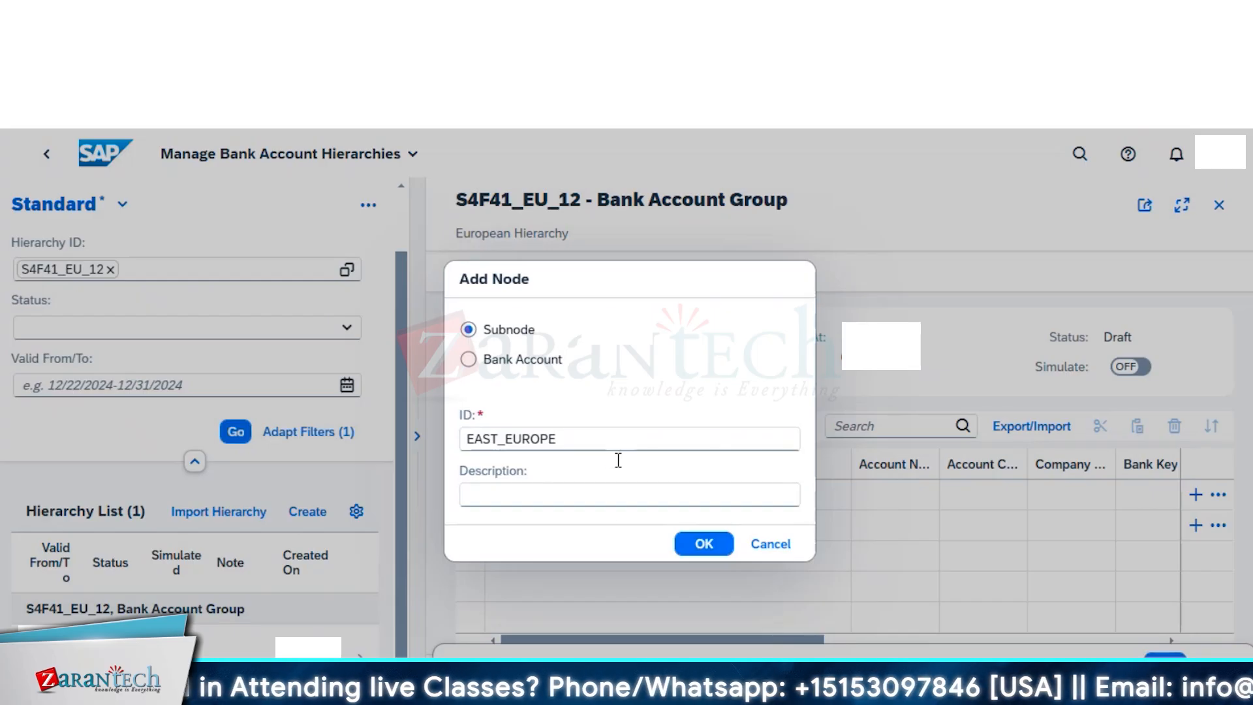
pyautogui.click(633, 494)
pyautogui.write('Banks in East Europe')
pyautogui.click(704, 544)
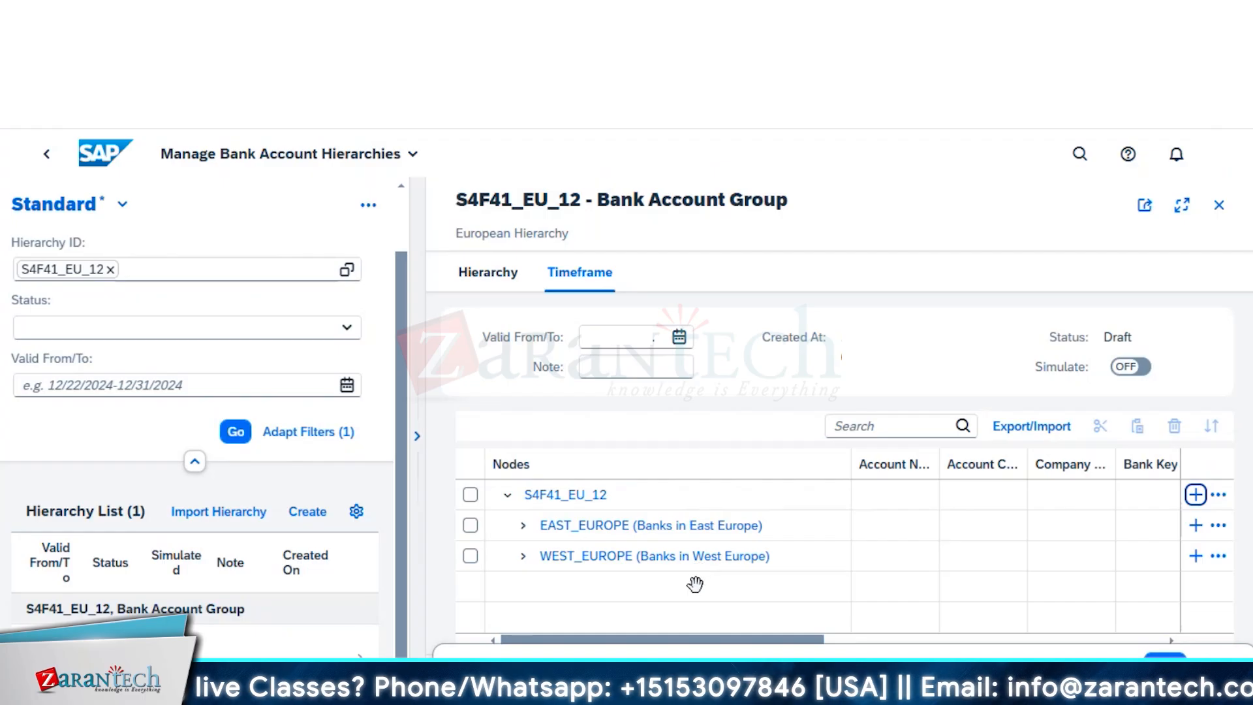
pyautogui.click(1165, 663)
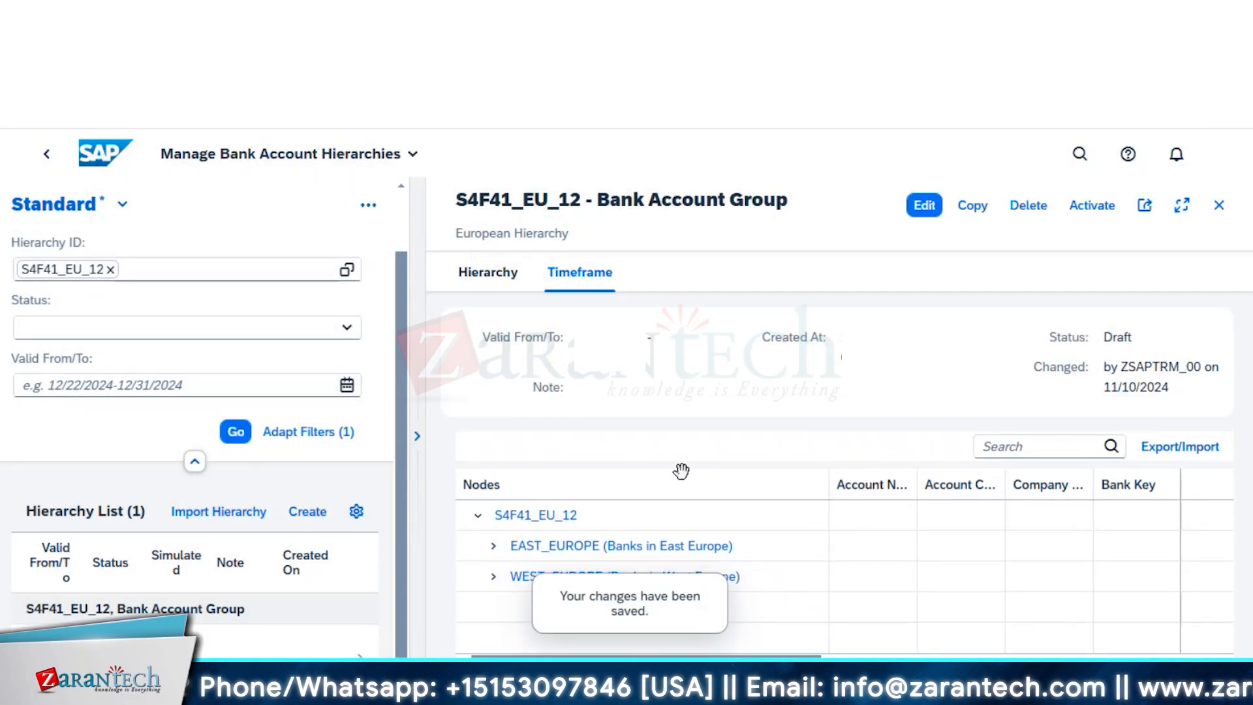
pyautogui.click(924, 205)
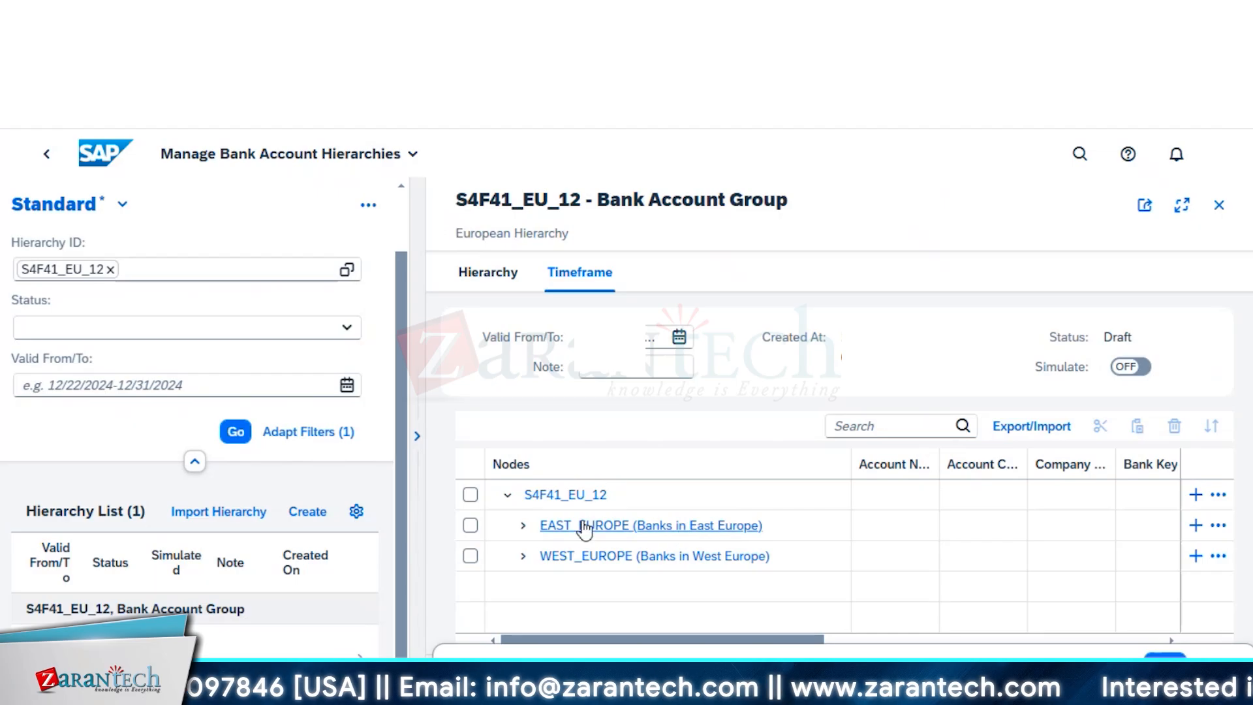
pyautogui.click(1197, 526)
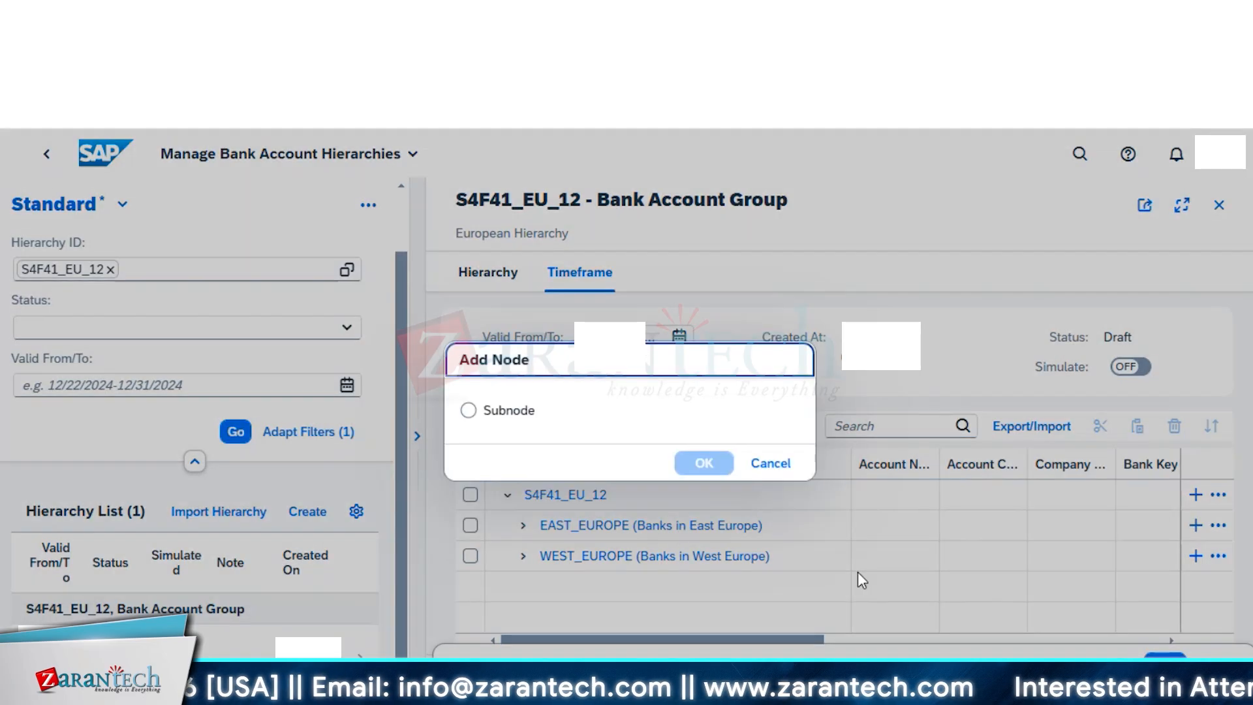
pyautogui.click(481, 364)
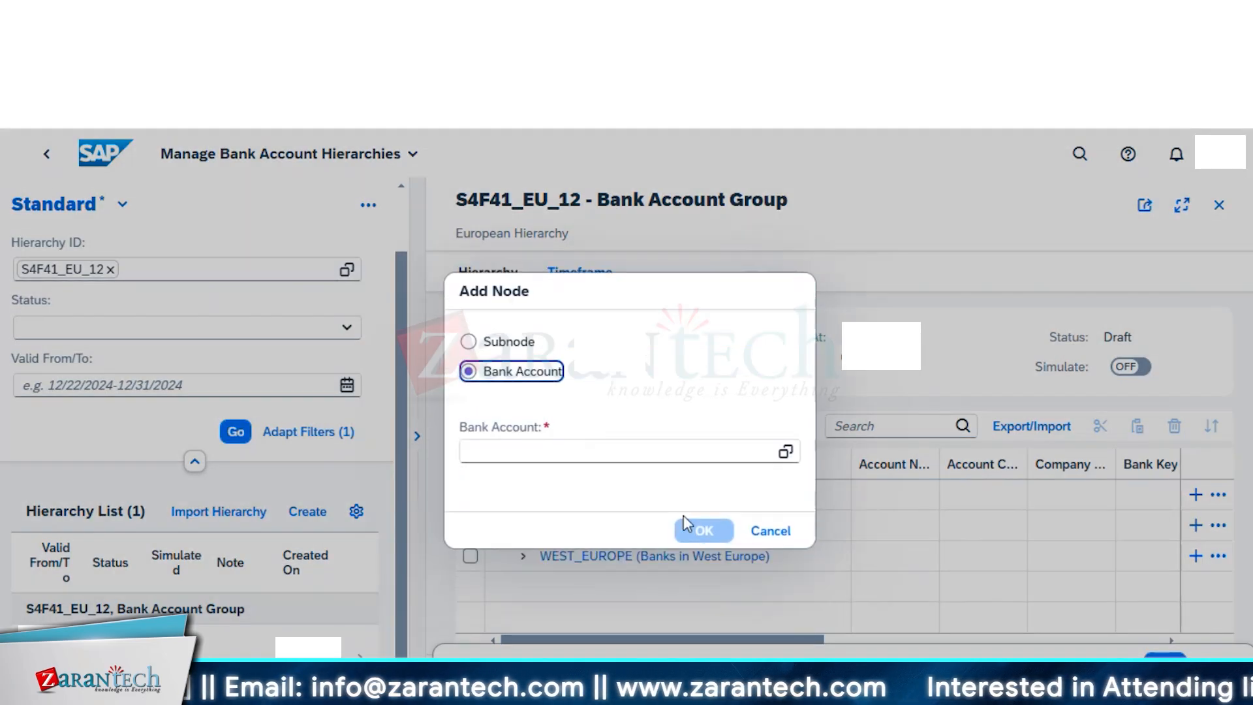
pyautogui.click(730, 450)
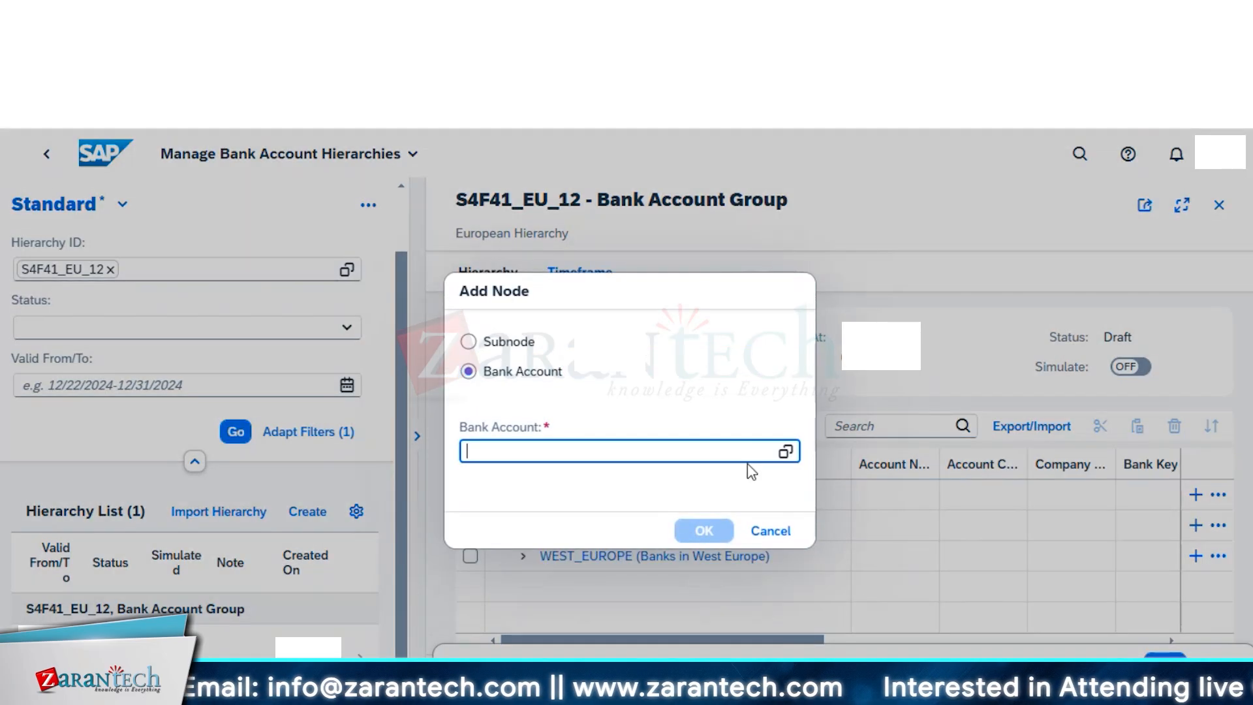
pyautogui.click(786, 454)
pyautogui.click(788, 454)
pyautogui.click(786, 451)
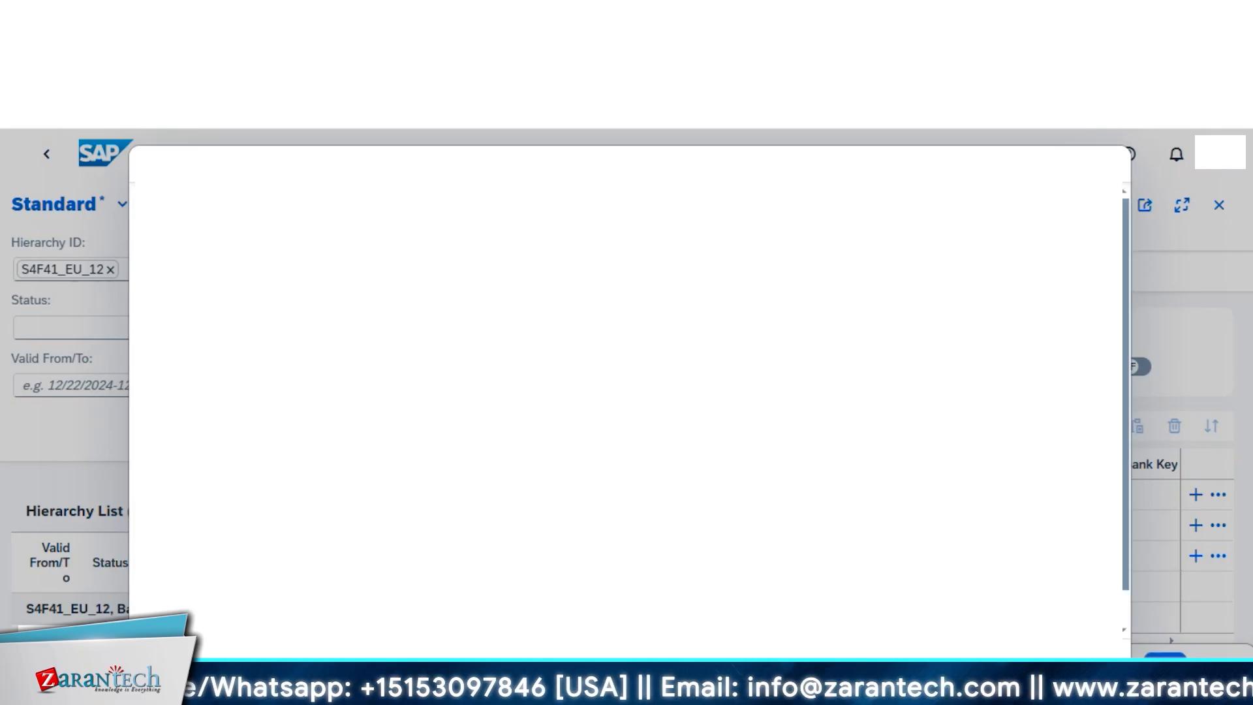
pyautogui.click(1092, 651)
pyautogui.click(773, 532)
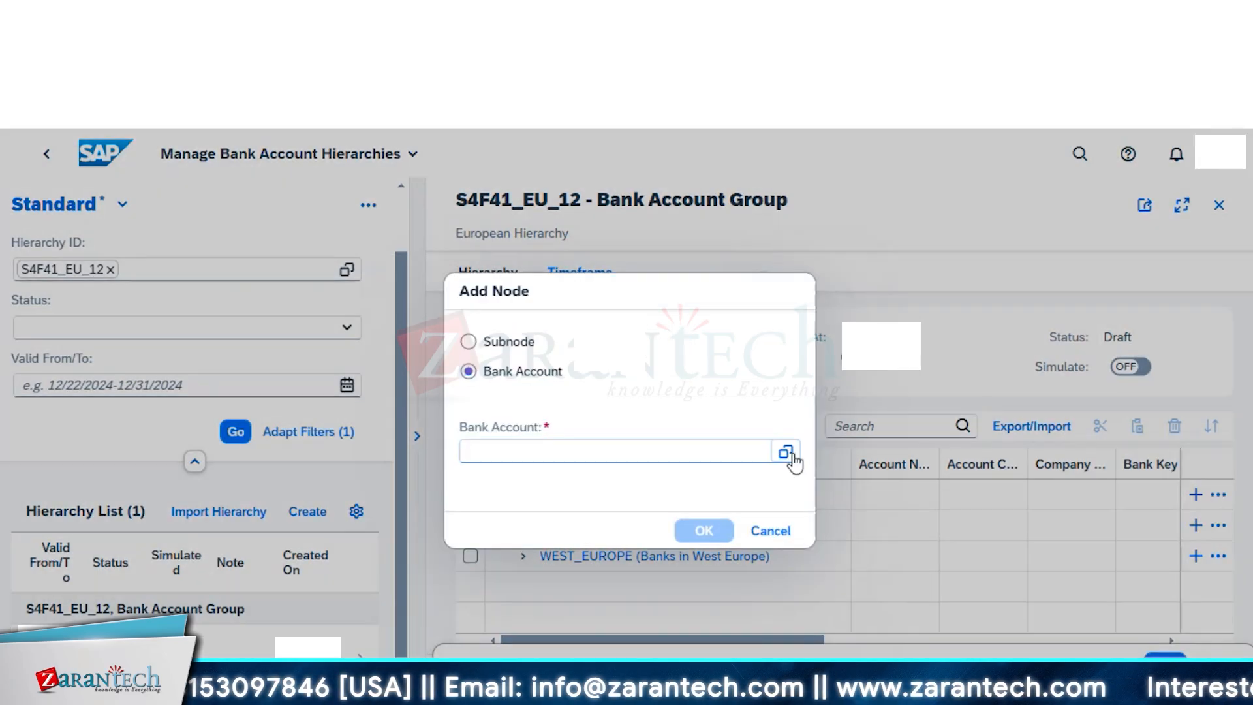
pyautogui.click(786, 449)
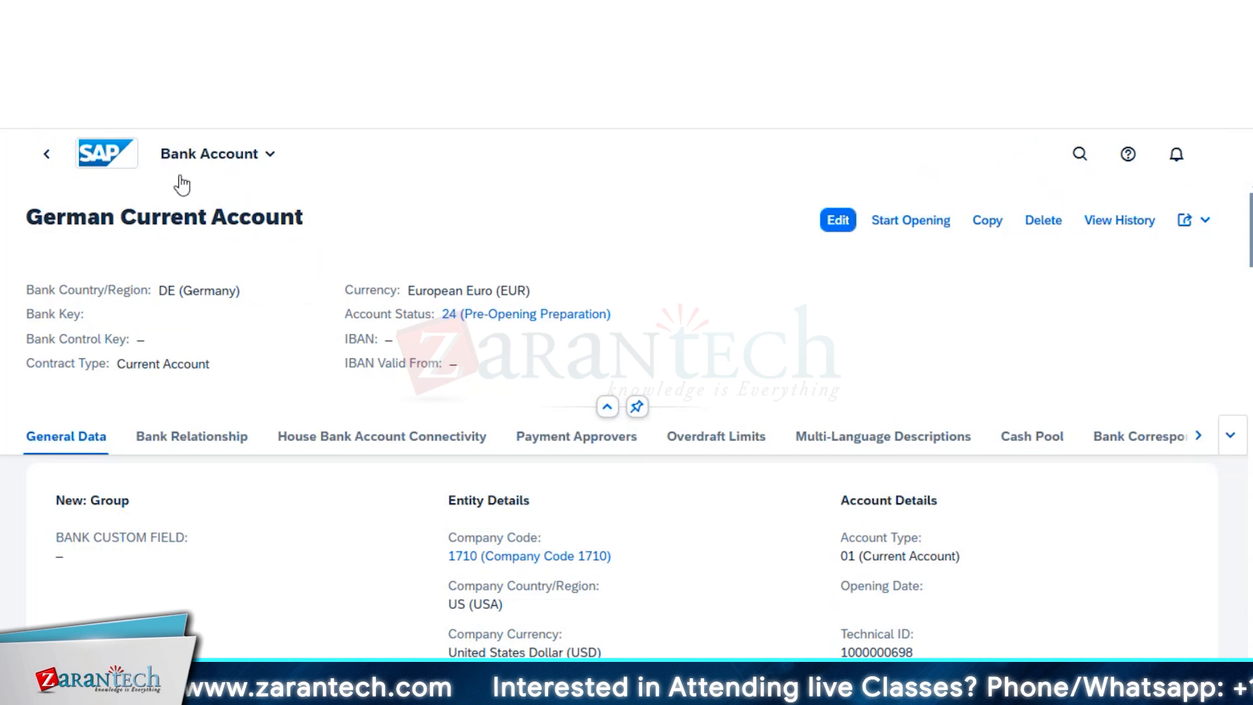
# - Reopen Manage Bank Account Hierarchies from the App Finder and open the draft of hierarchy S4F41_EU_12
pyautogui.click(46, 154)
pyautogui.click(46, 154)
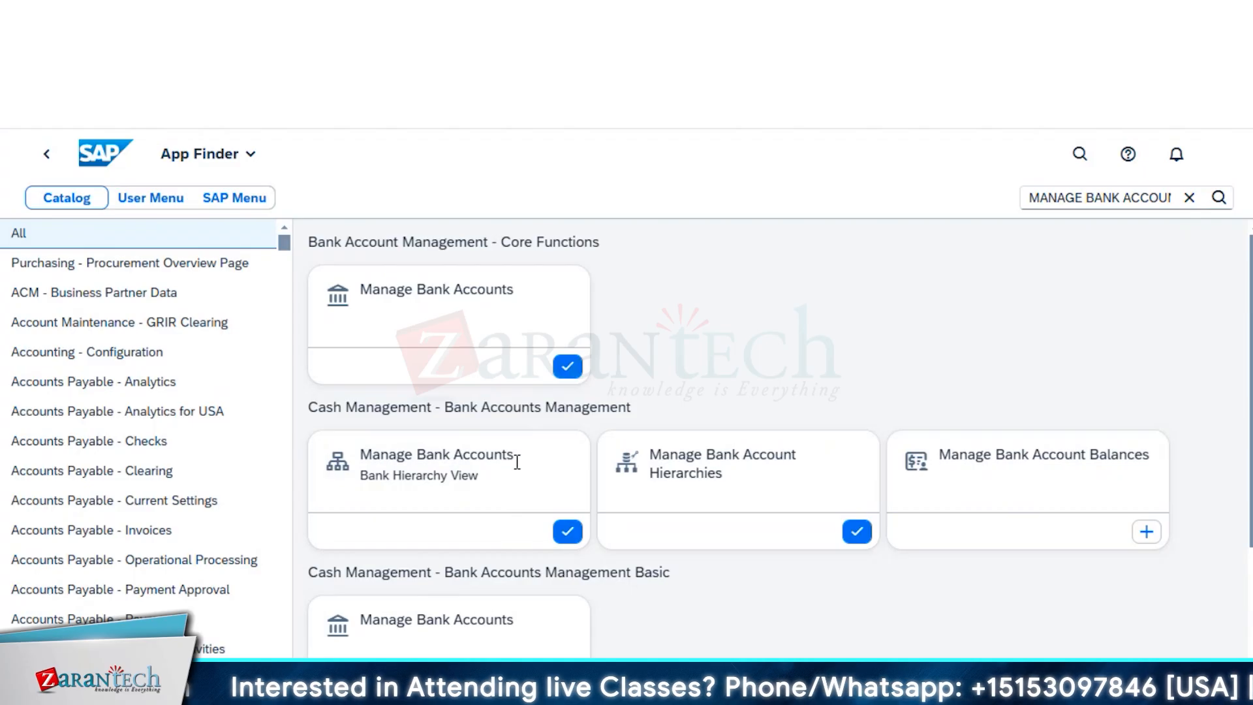
pyautogui.click(820, 516)
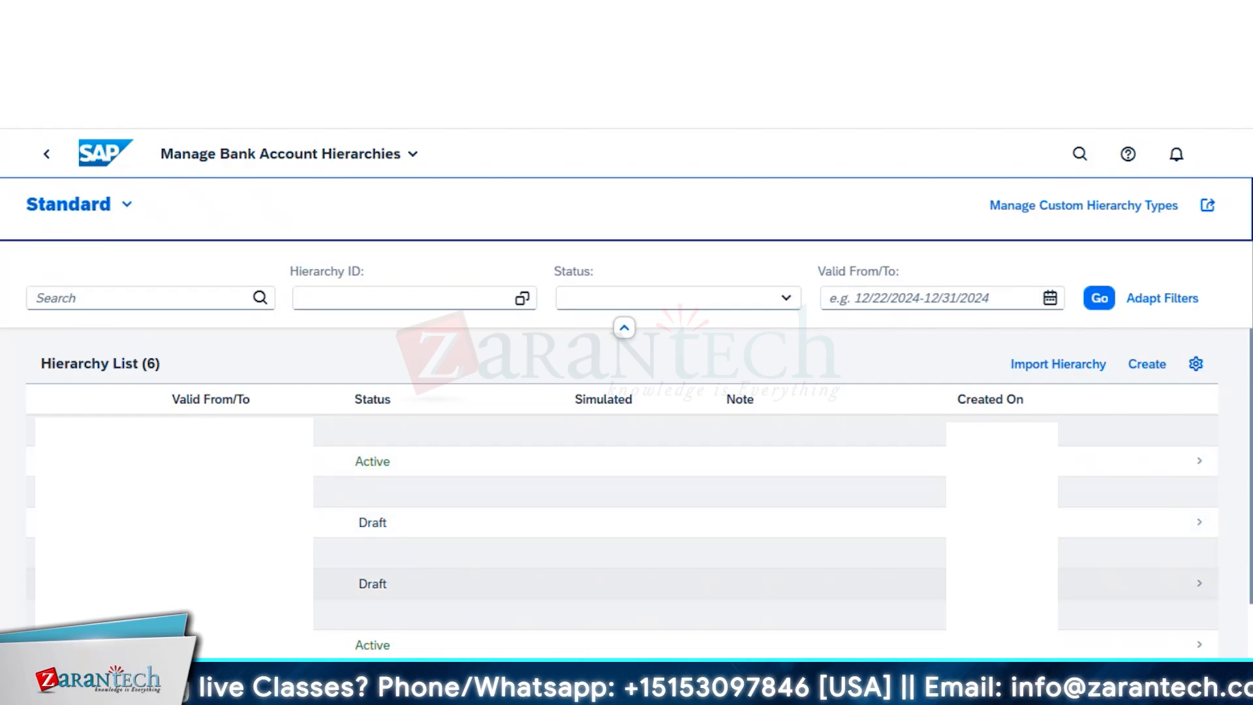
pyautogui.click(632, 585)
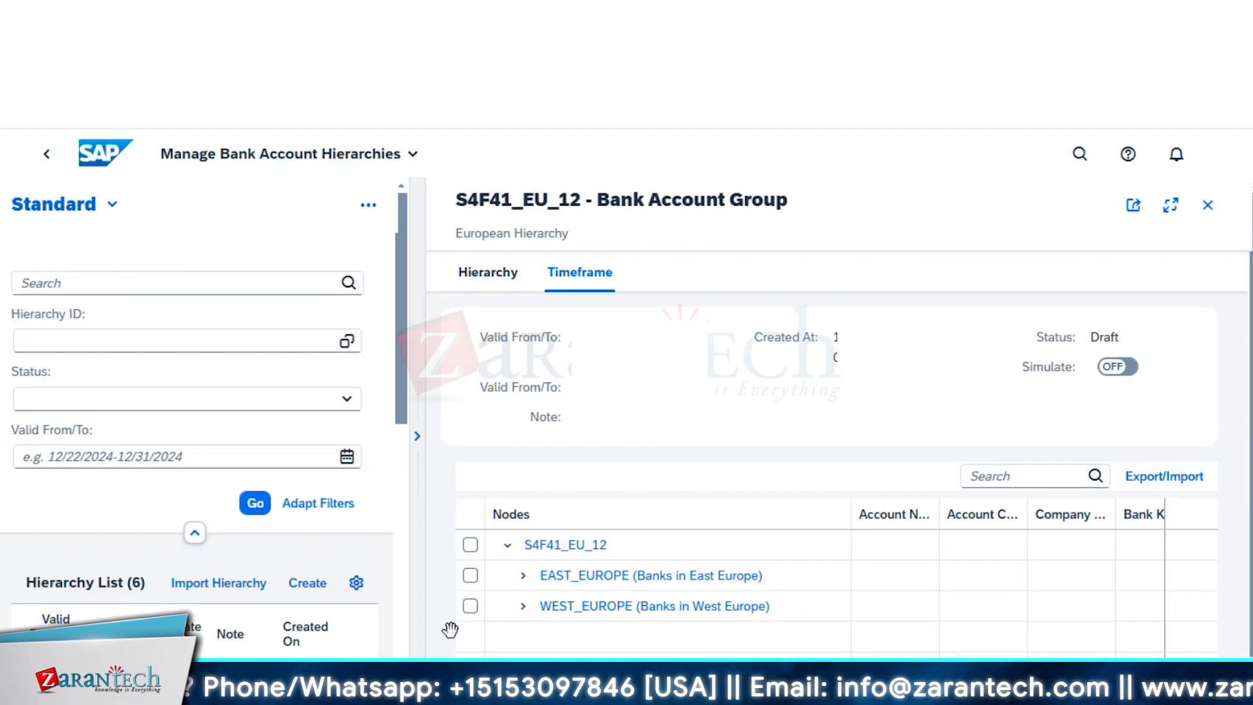
# - Put hierarchy S4F41_EU_12 into edit mode and add a bank account chosen from the value help under EAST_EUROPE
pyautogui.click(925, 207)
pyautogui.click(1196, 526)
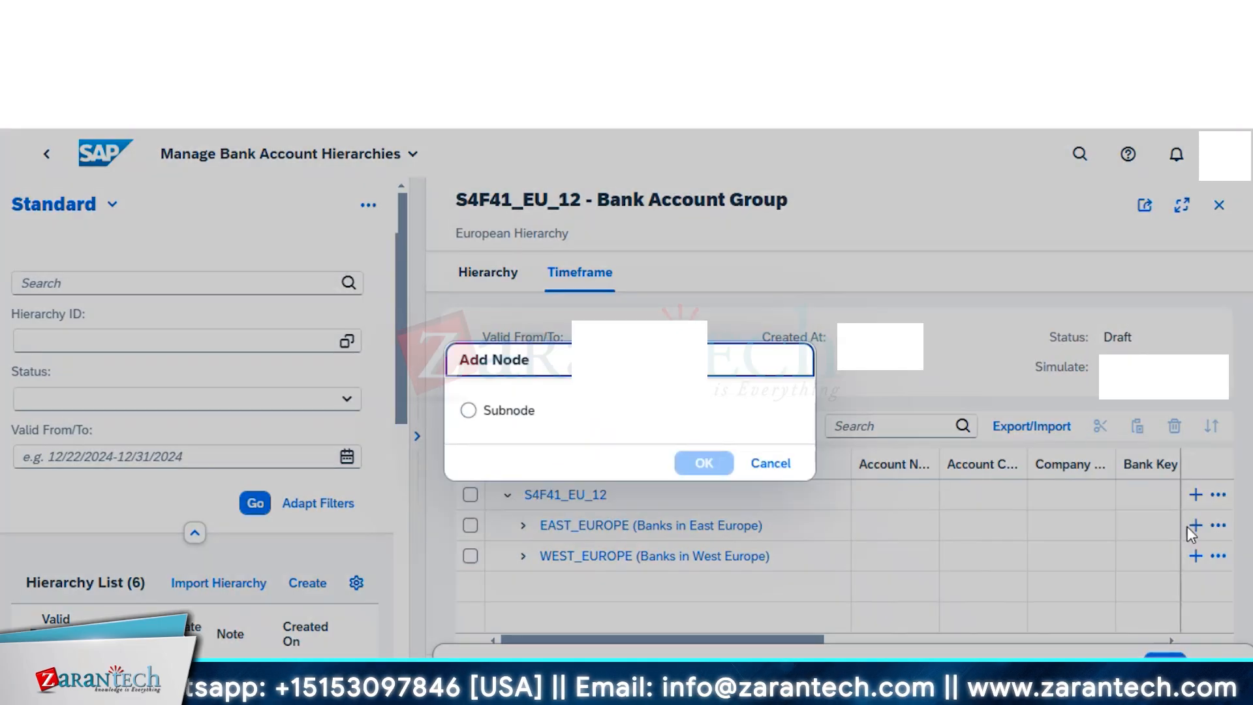
pyautogui.click(509, 364)
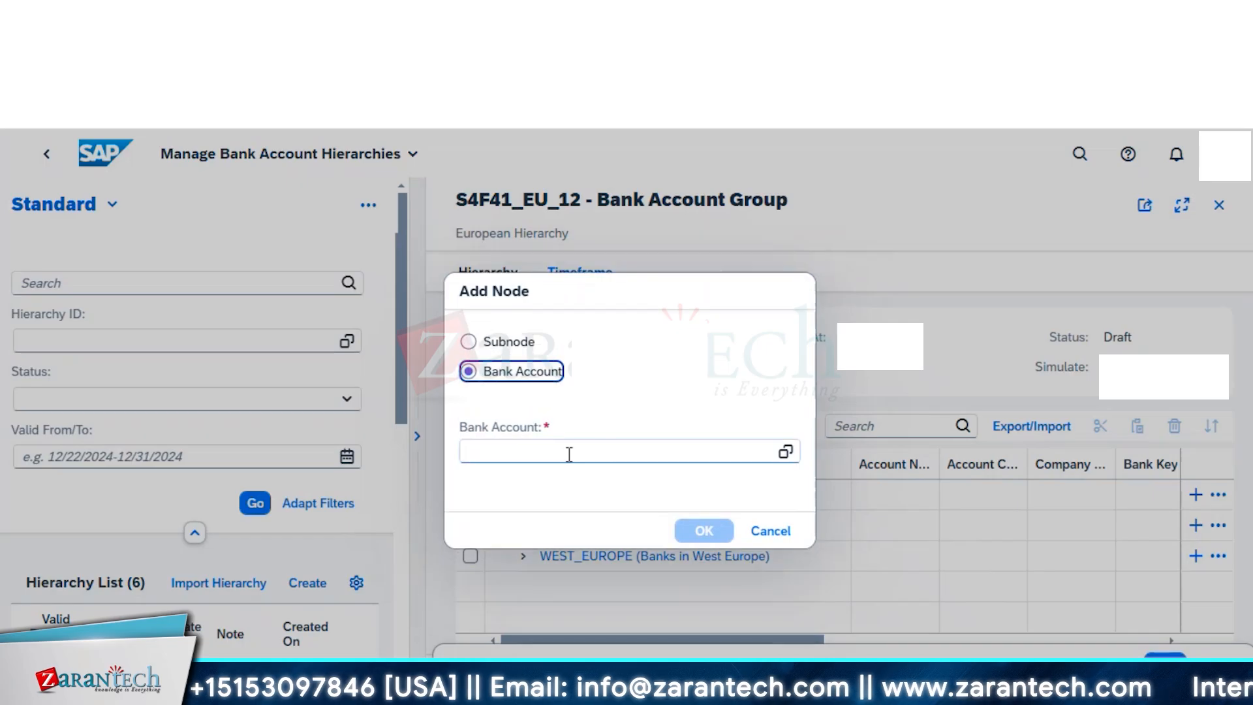
pyautogui.click(787, 451)
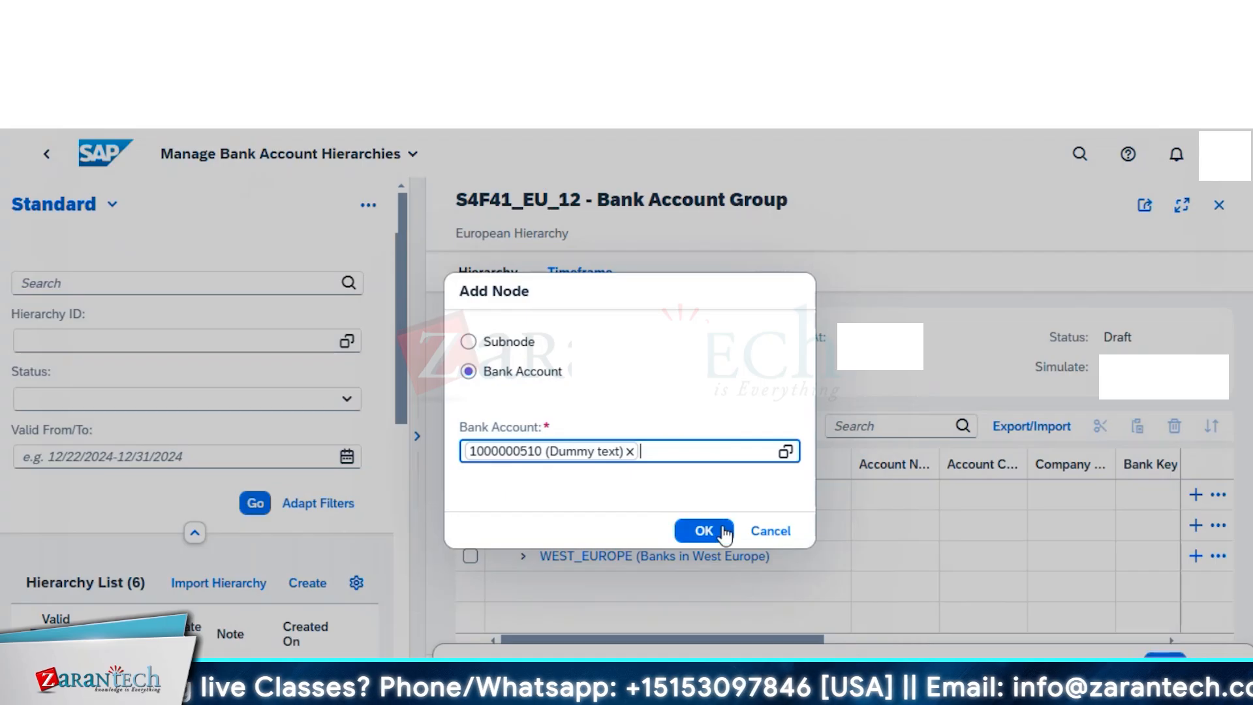
pyautogui.click(724, 531)
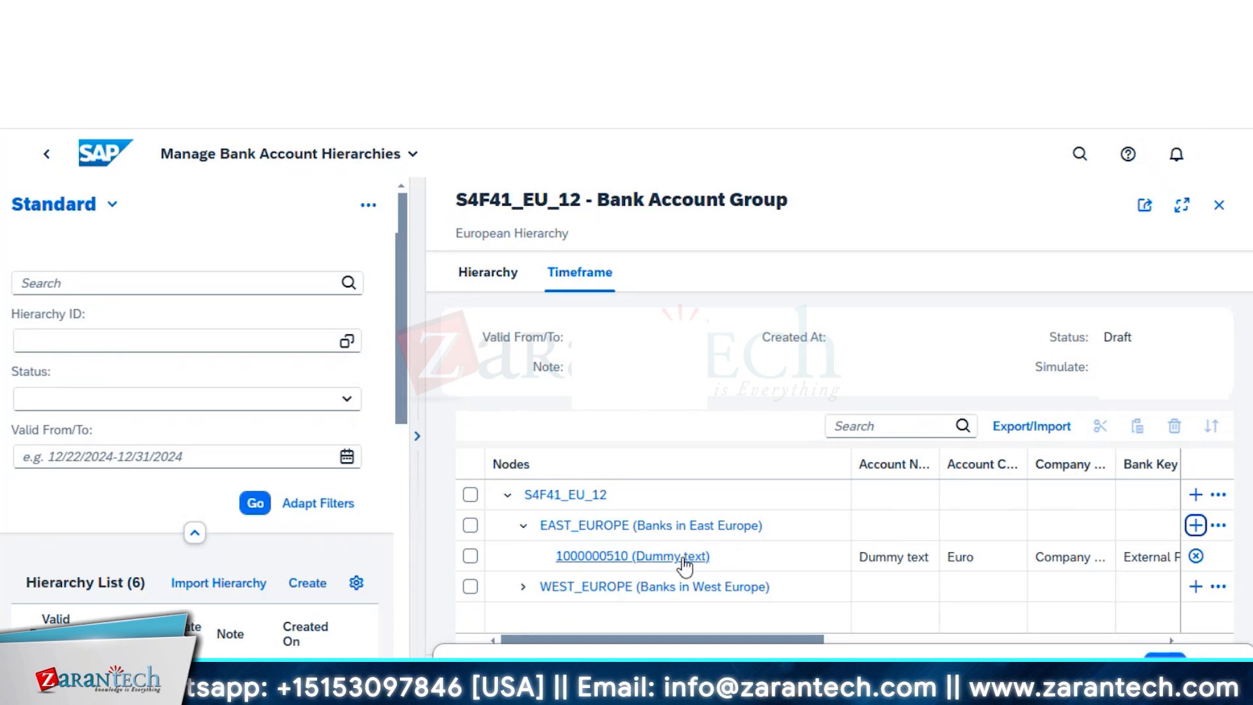
# - Add a different bank account chosen from the value help under WEST_EUROPE and save the hierarchy
pyautogui.click(1196, 586)
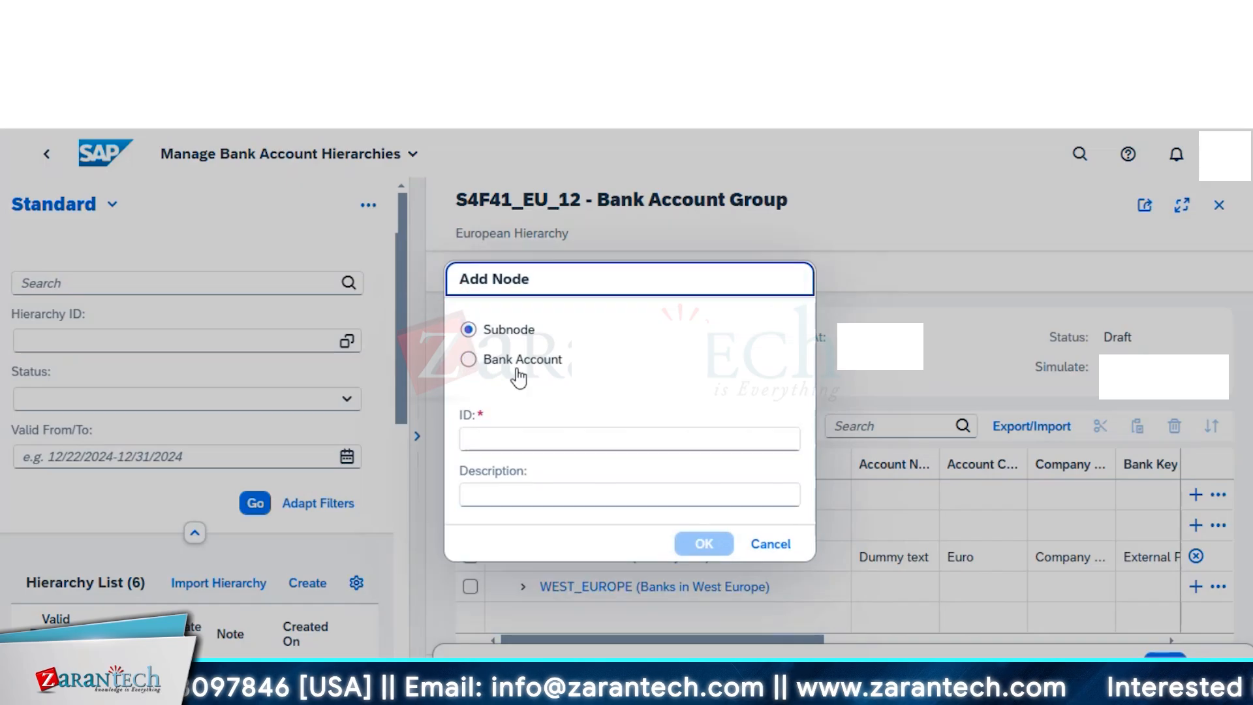
pyautogui.click(517, 371)
pyautogui.click(786, 452)
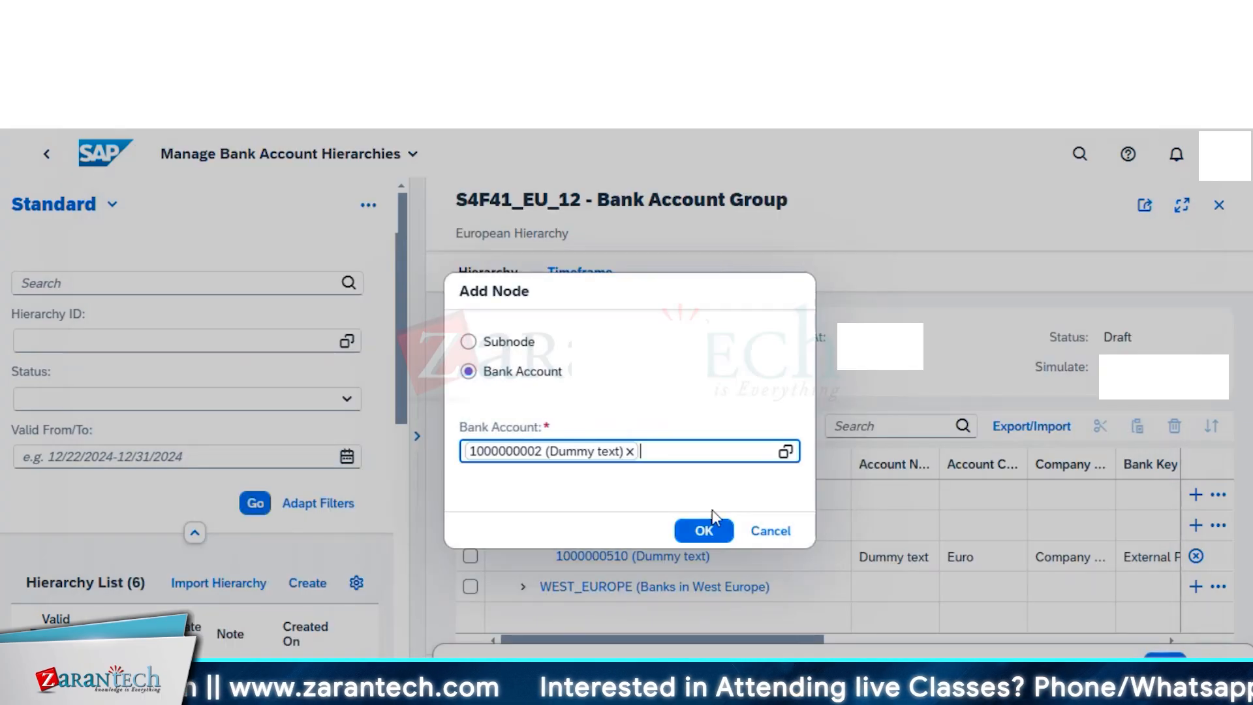
pyautogui.click(699, 529)
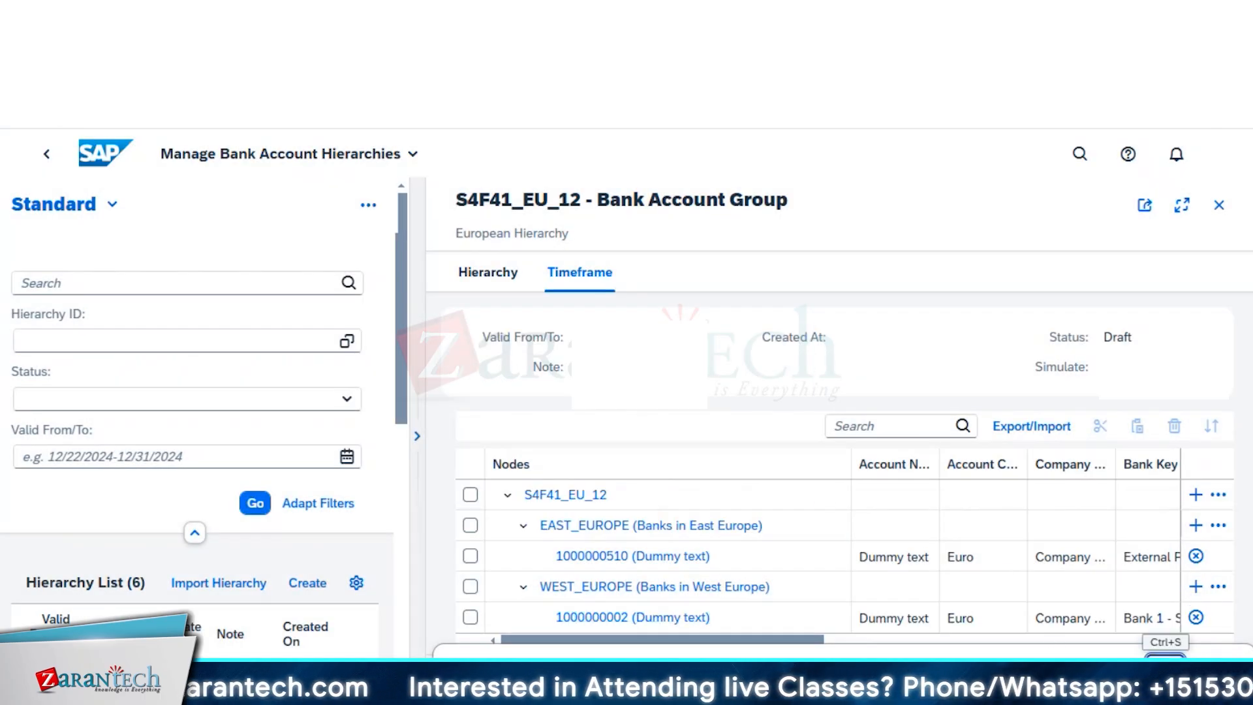
pyautogui.click(1166, 655)
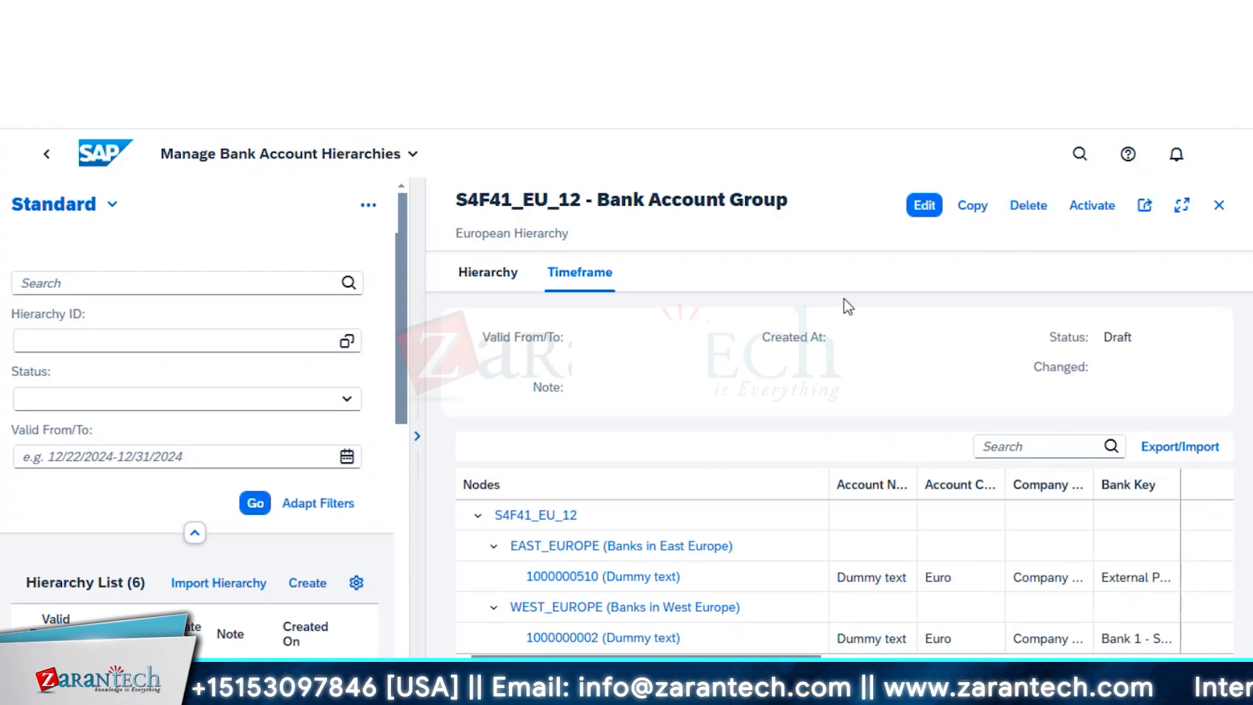
# - Activate hierarchy S4F41_EU_12 and check its status
pyautogui.click(1106, 215)
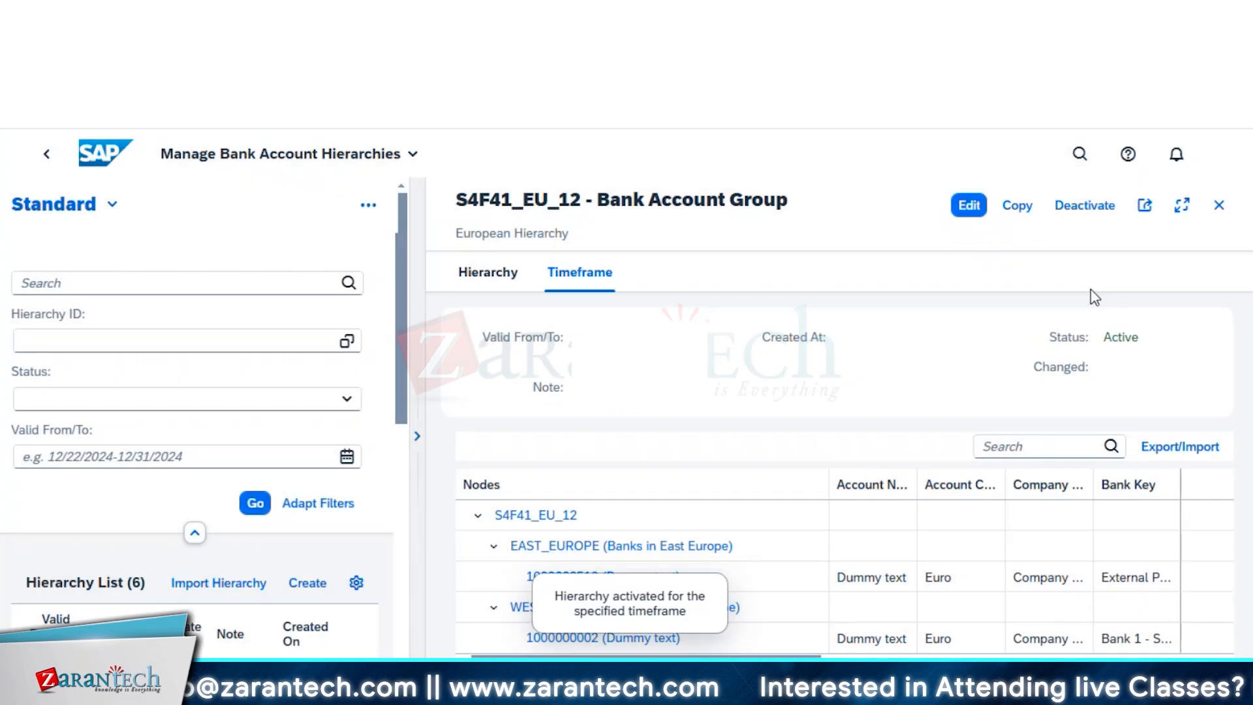
pyautogui.moveTo(1099, 338); pyautogui.dragTo(1147, 346)
pyautogui.click(1148, 346)
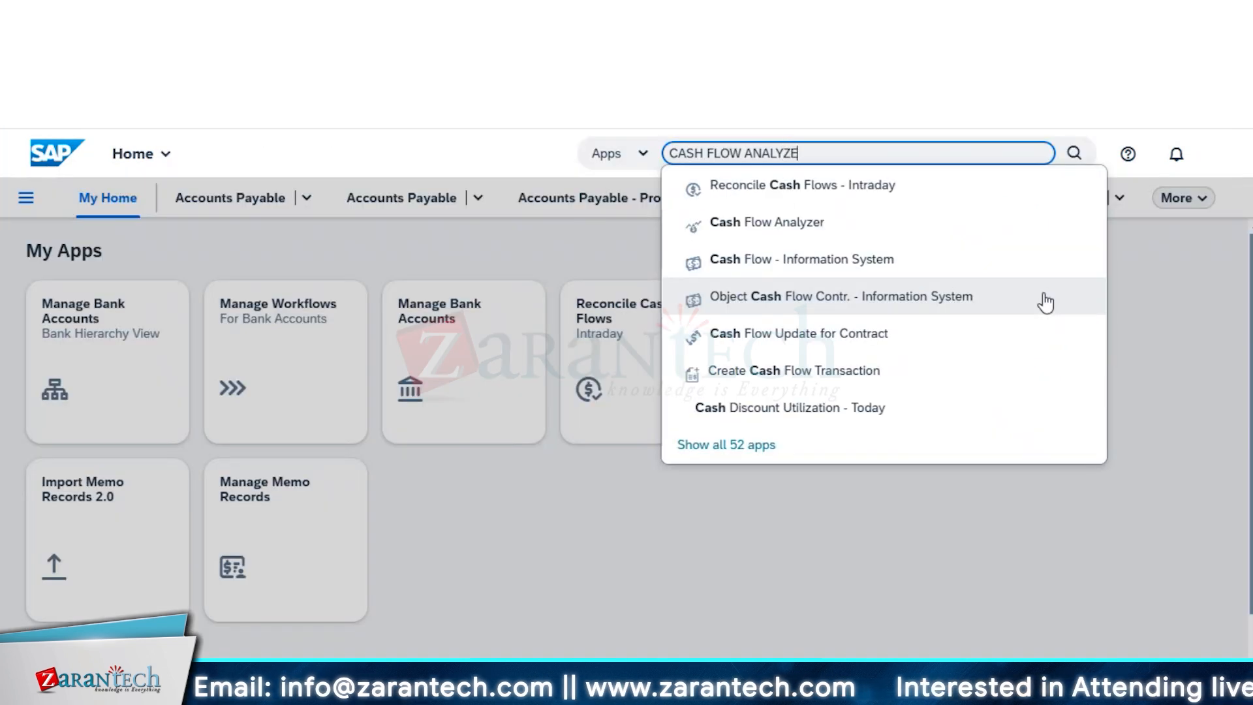
# - Find and open the Cash Flow Analyzer app and load the cash flows for company code 1710 and time period D7
pyautogui.write('R')
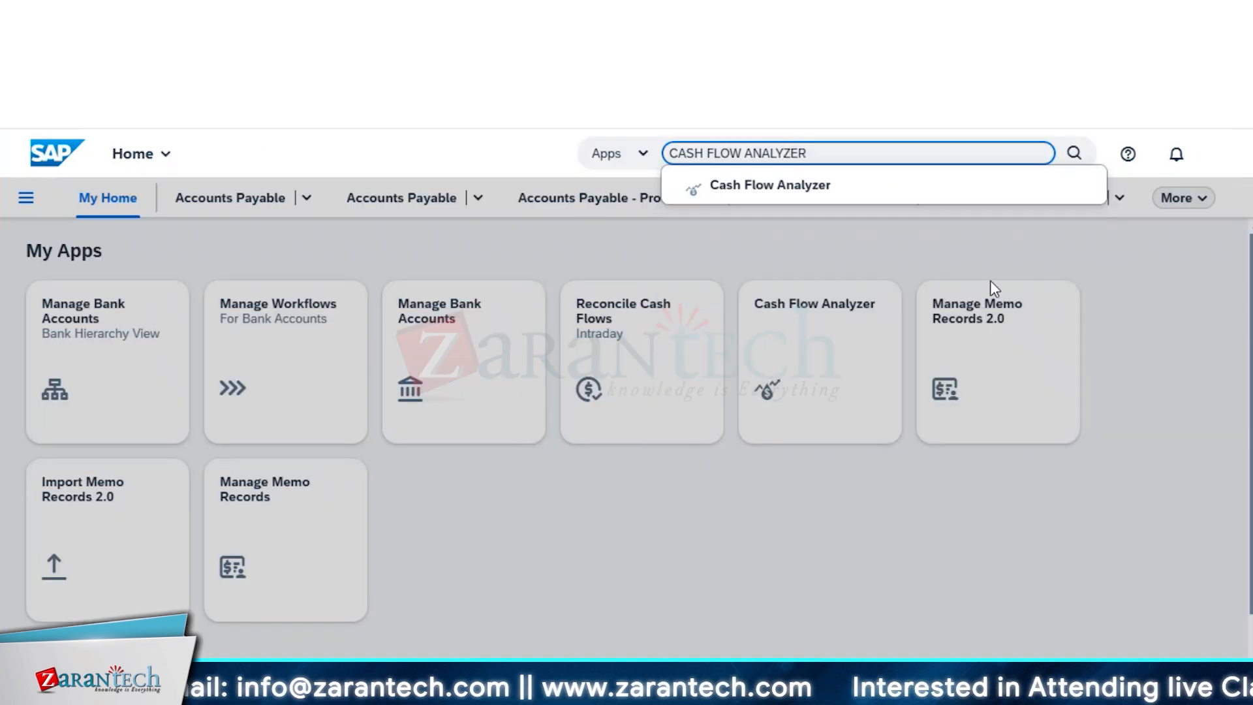
pyautogui.click(880, 190)
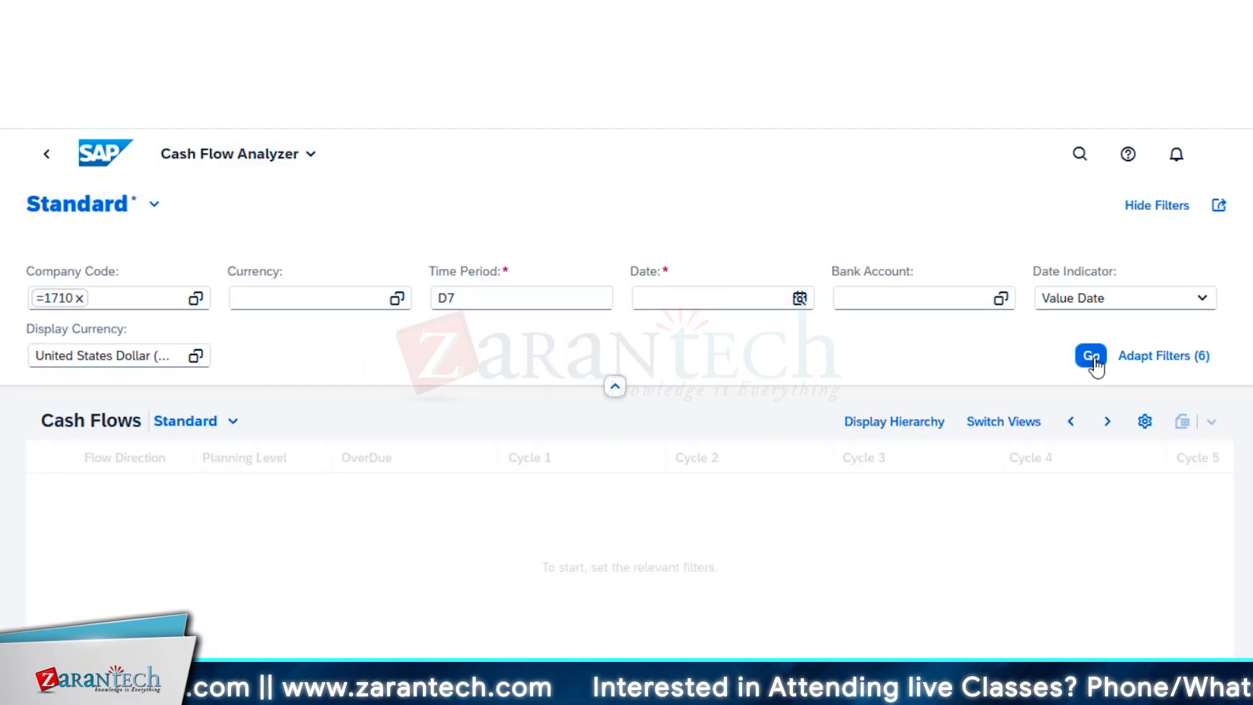
pyautogui.click(1091, 357)
# - Display the cash flows by bank account hierarchy, choosing hierarchy CP00A
pyautogui.click(894, 422)
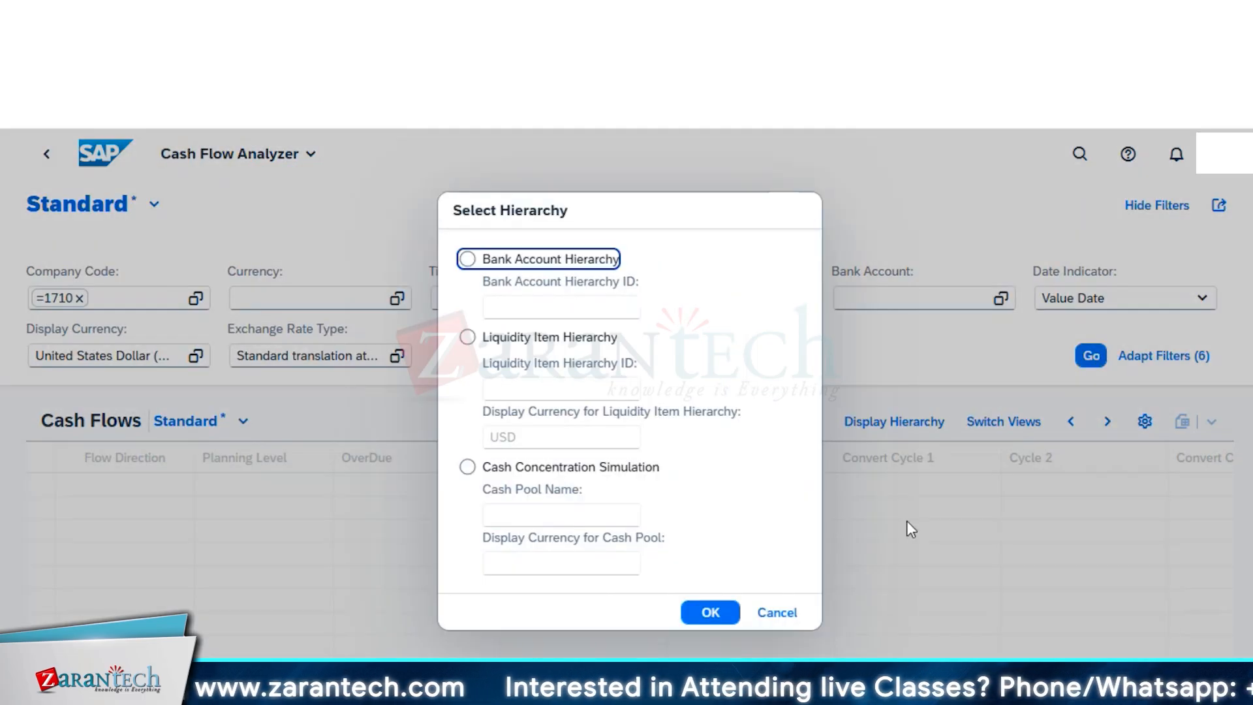
pyautogui.click(475, 262)
pyautogui.click(631, 309)
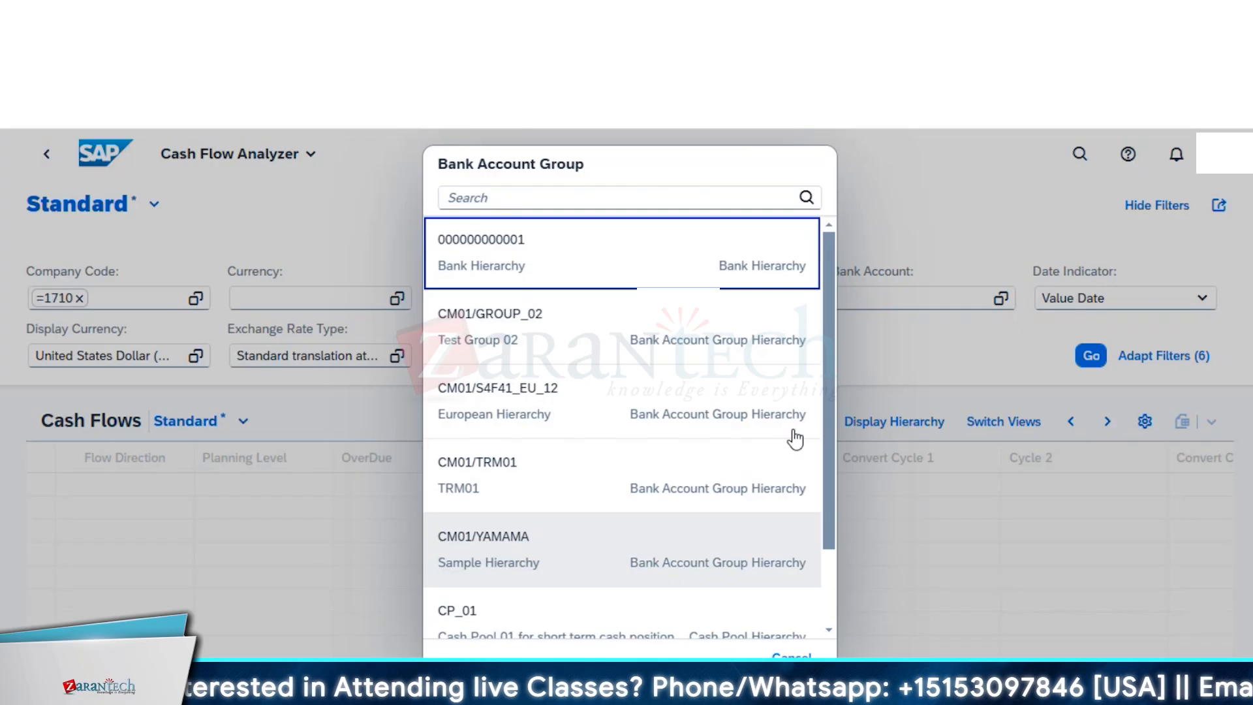
pyautogui.scroll(-2, 795, 439)
pyautogui.click(601, 542)
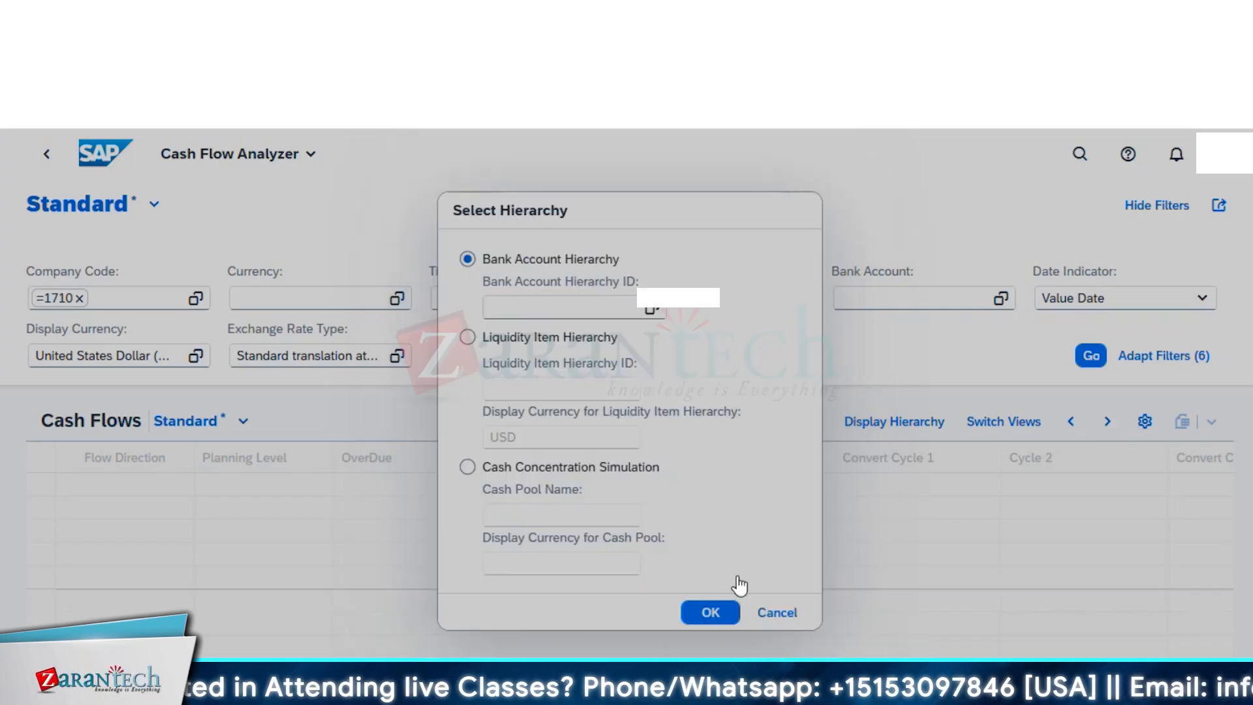
pyautogui.click(710, 614)
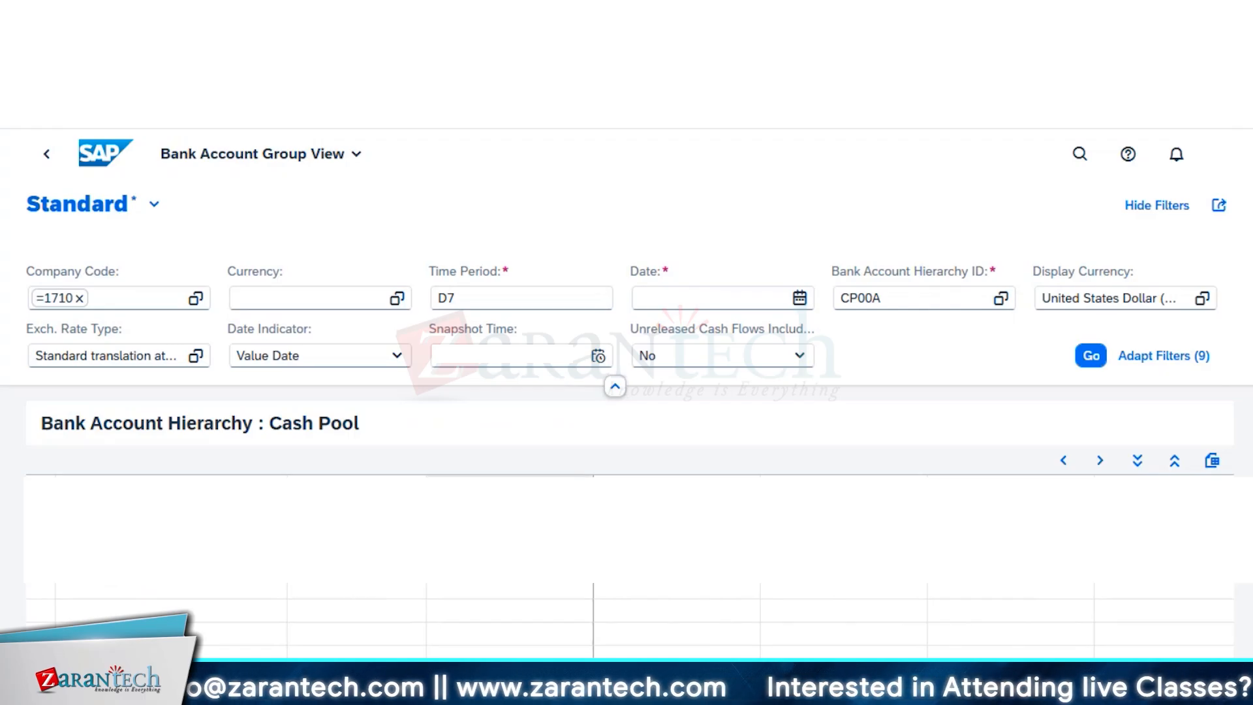
# - Set the bank account hierarchy ID to CM01/S4F41_EU_12, reload the group view and review its cash flows
pyautogui.click(998, 299)
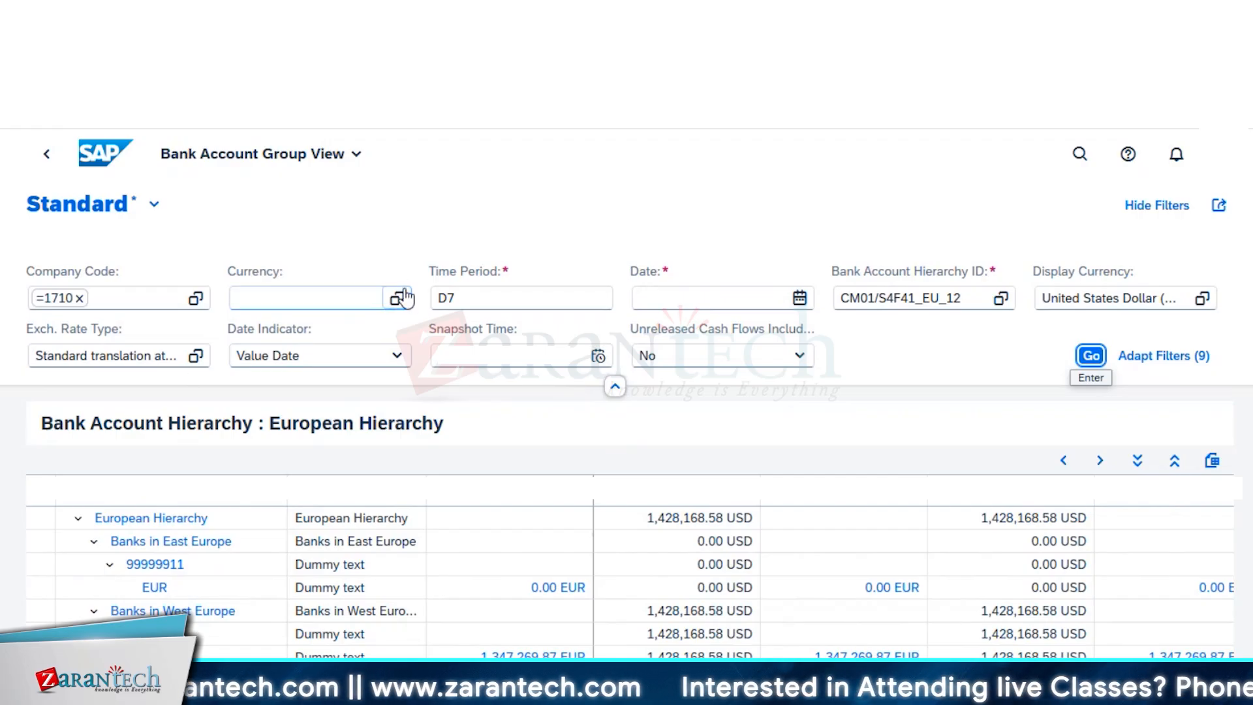
pyautogui.click(496, 299)
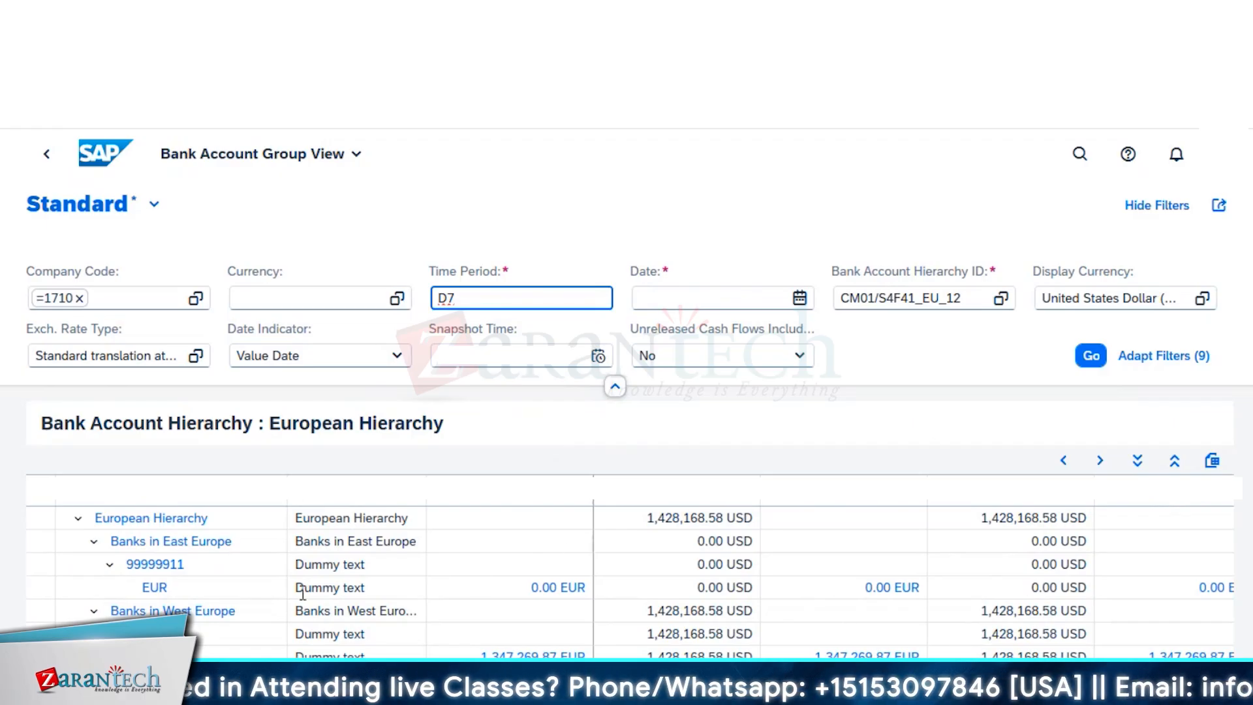
pyautogui.click(743, 448)
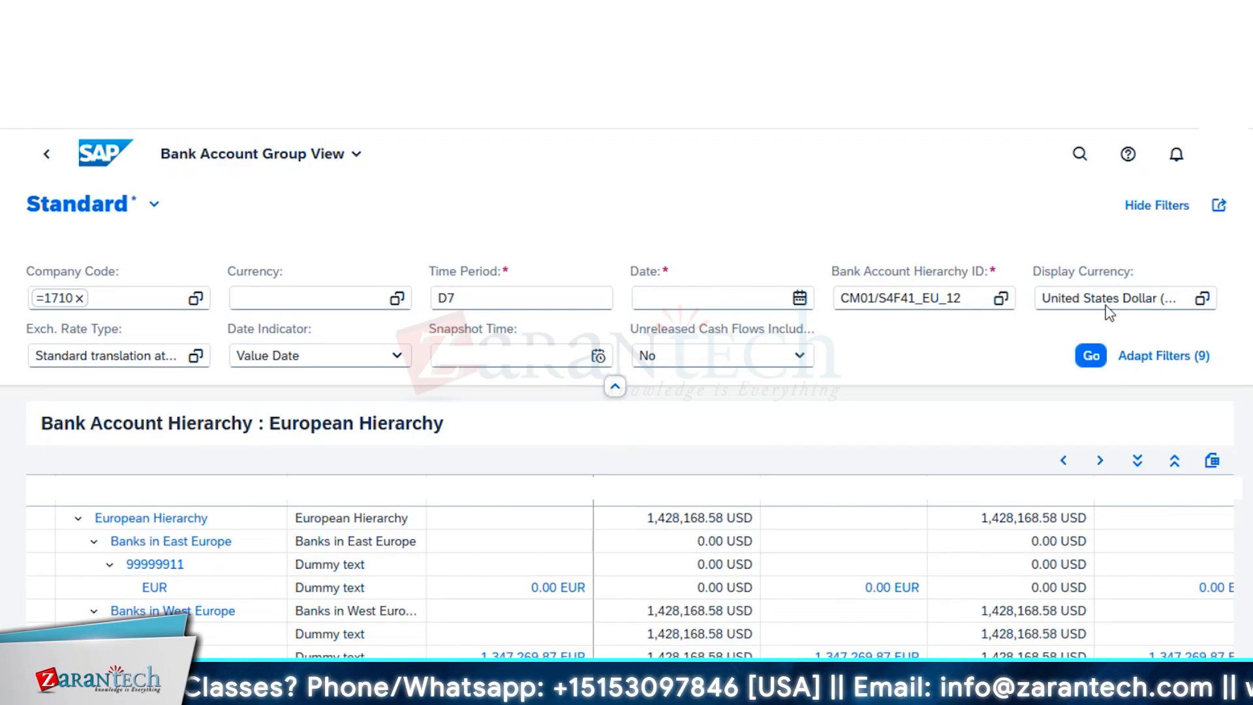
pyautogui.click(225, 22)
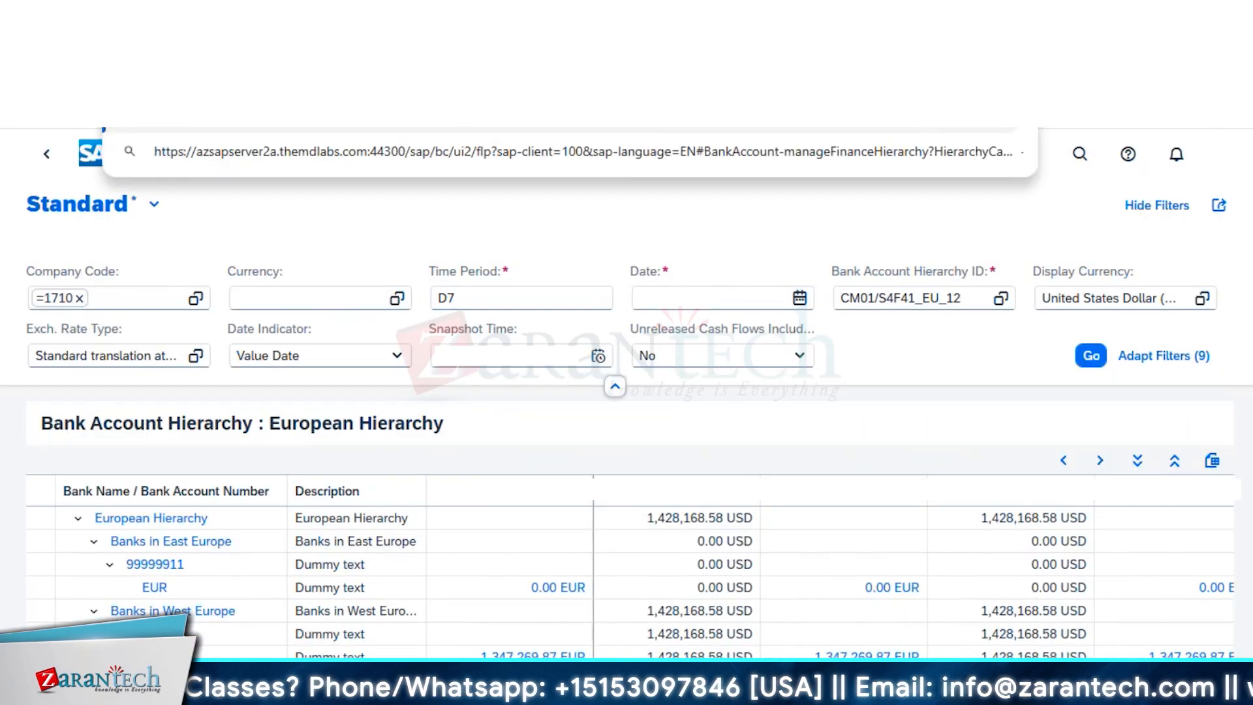
# - Find and open the Manage Bank Accounts app with the Bank Hierarchy View, and switch the bank hierarchy to editing
pyautogui.click(1071, 228)
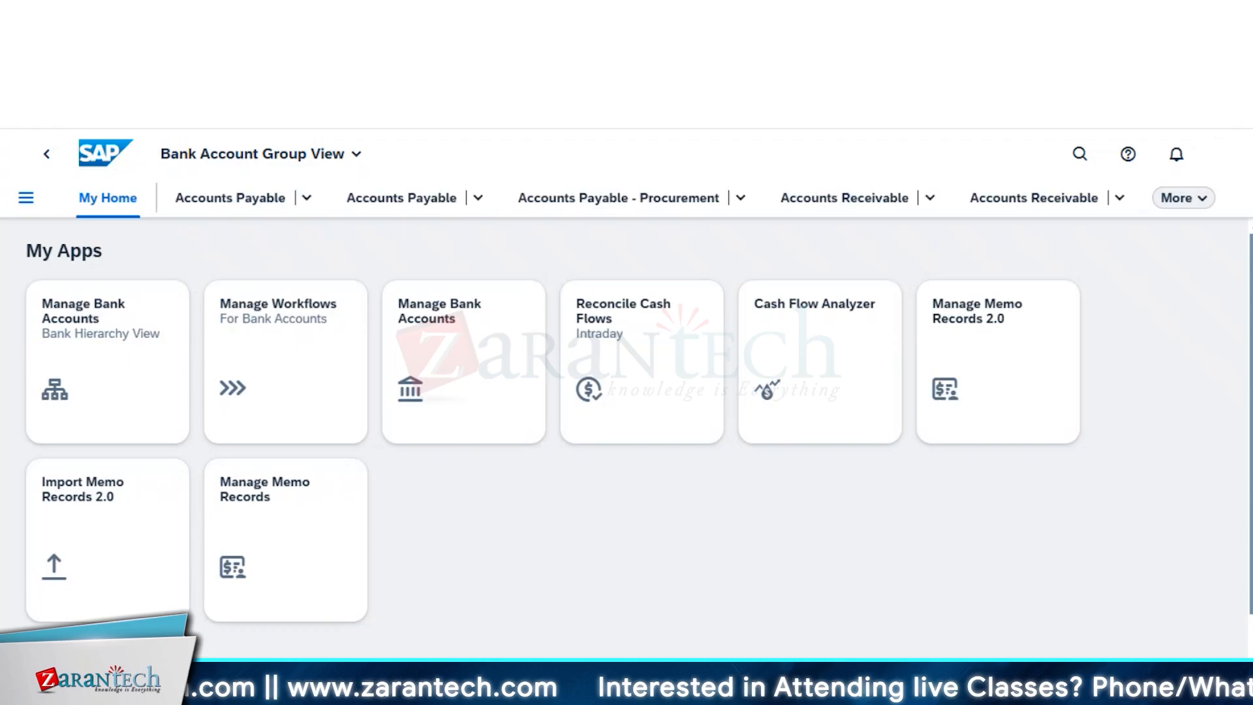
pyautogui.click(1218, 154)
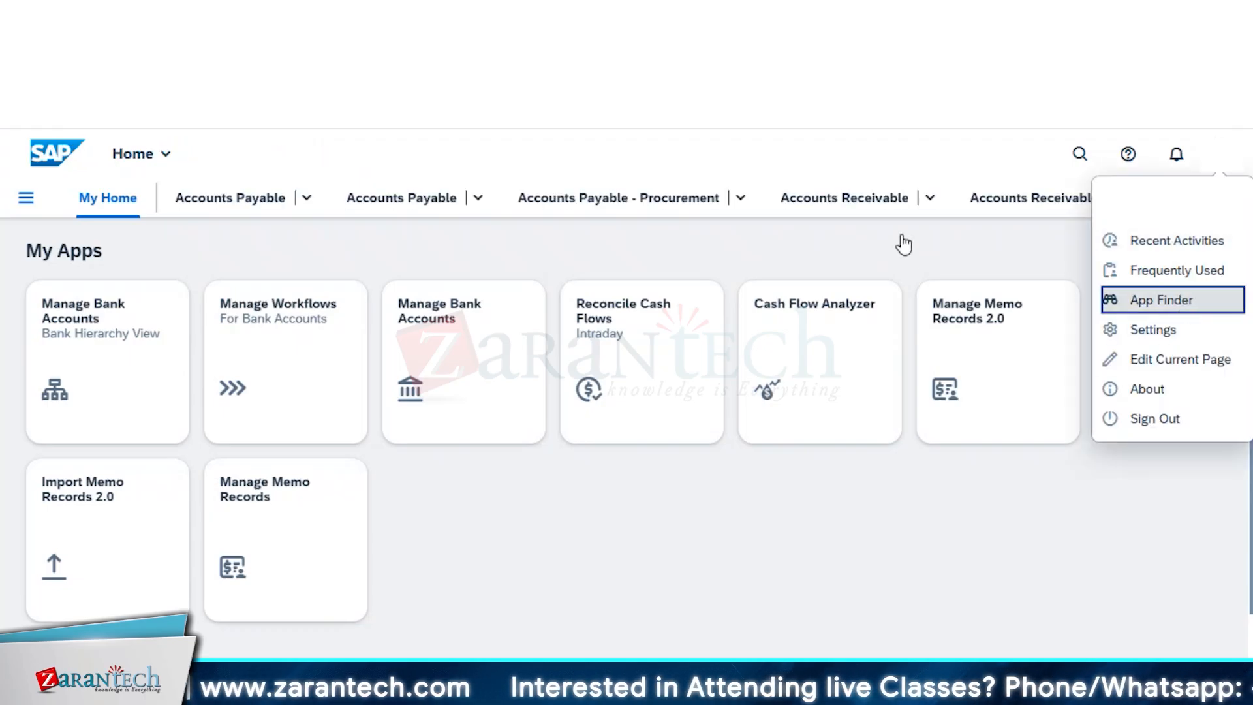
pyautogui.click(1194, 303)
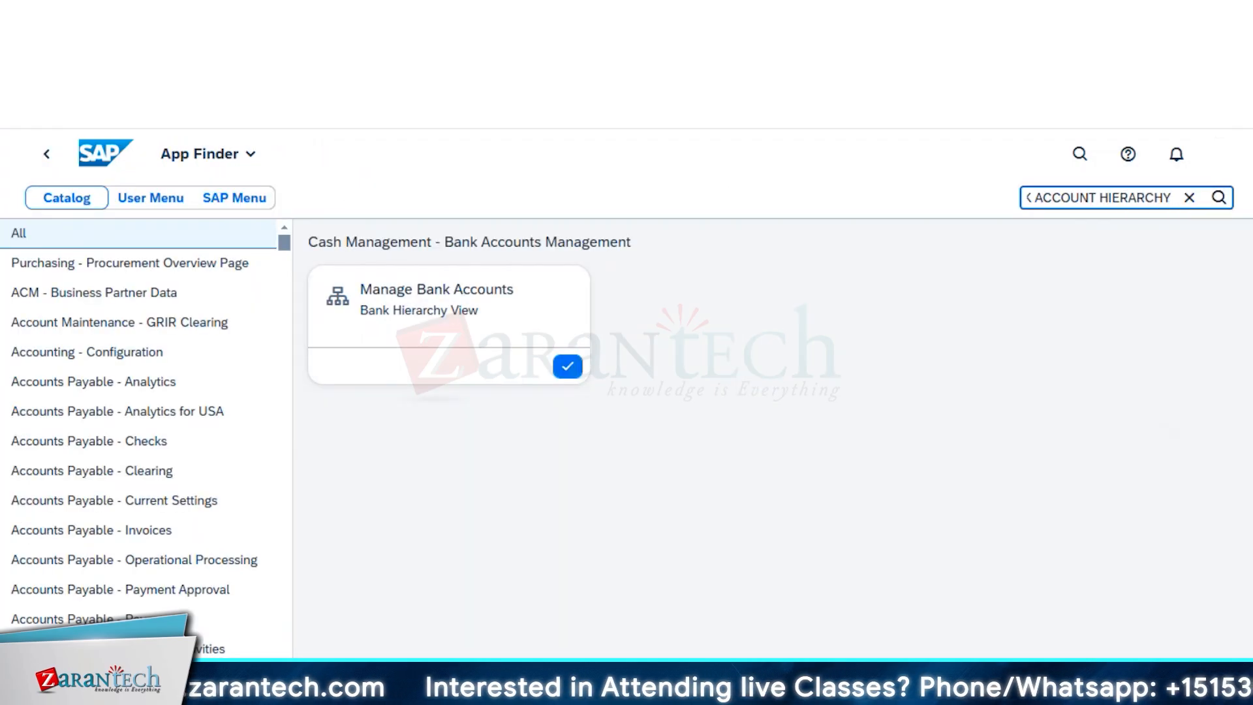
pyautogui.click(454, 324)
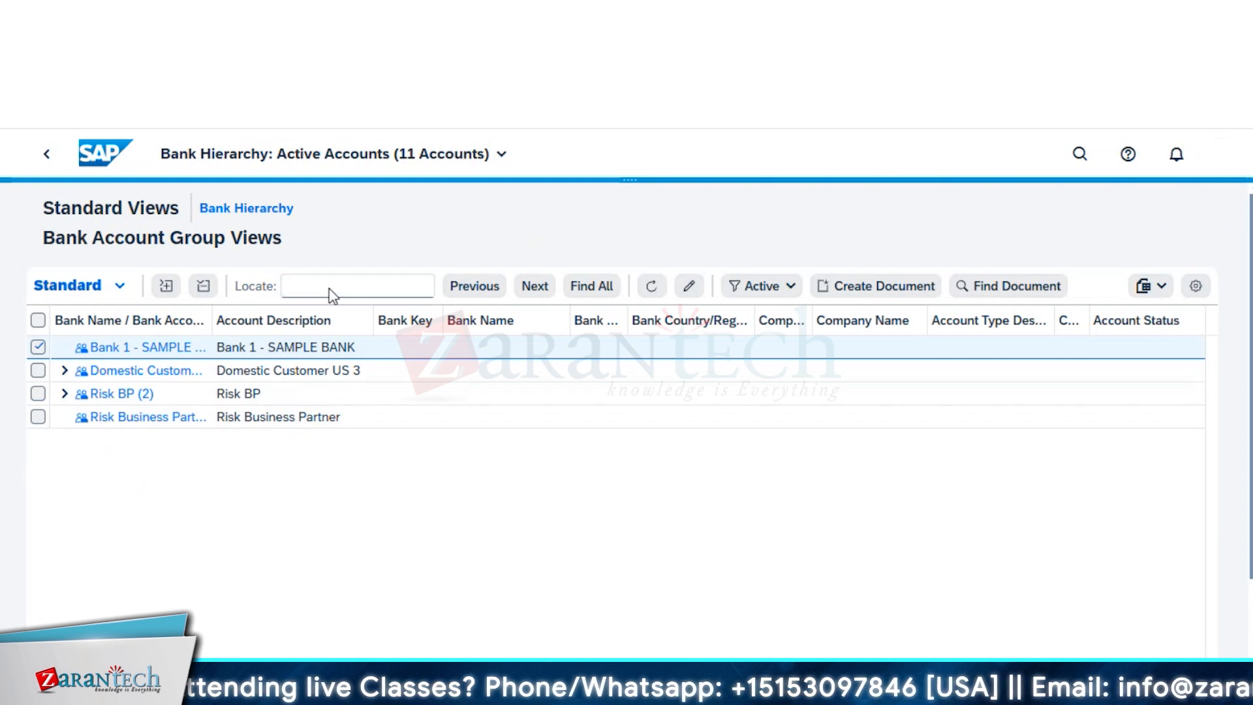
pyautogui.click(689, 287)
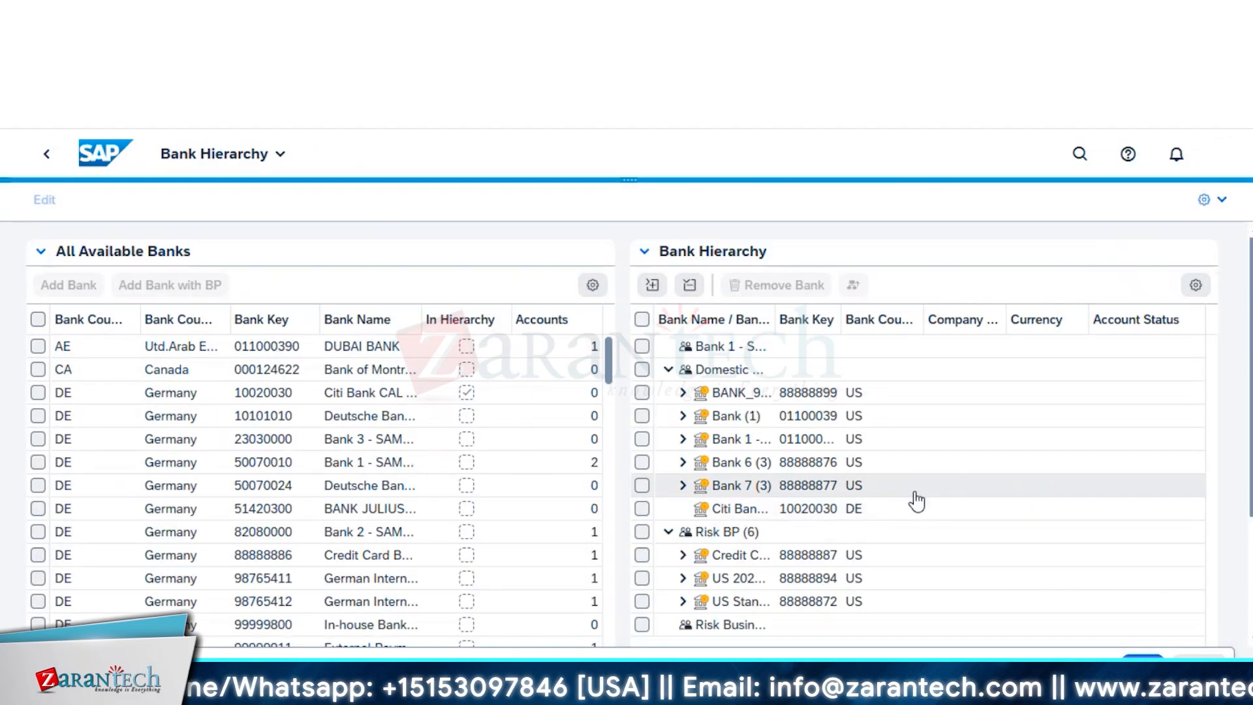
# - Examine the banks in the bank hierarchy and check the account listed under bank 88888899
pyautogui.scroll(-3, 918, 501)
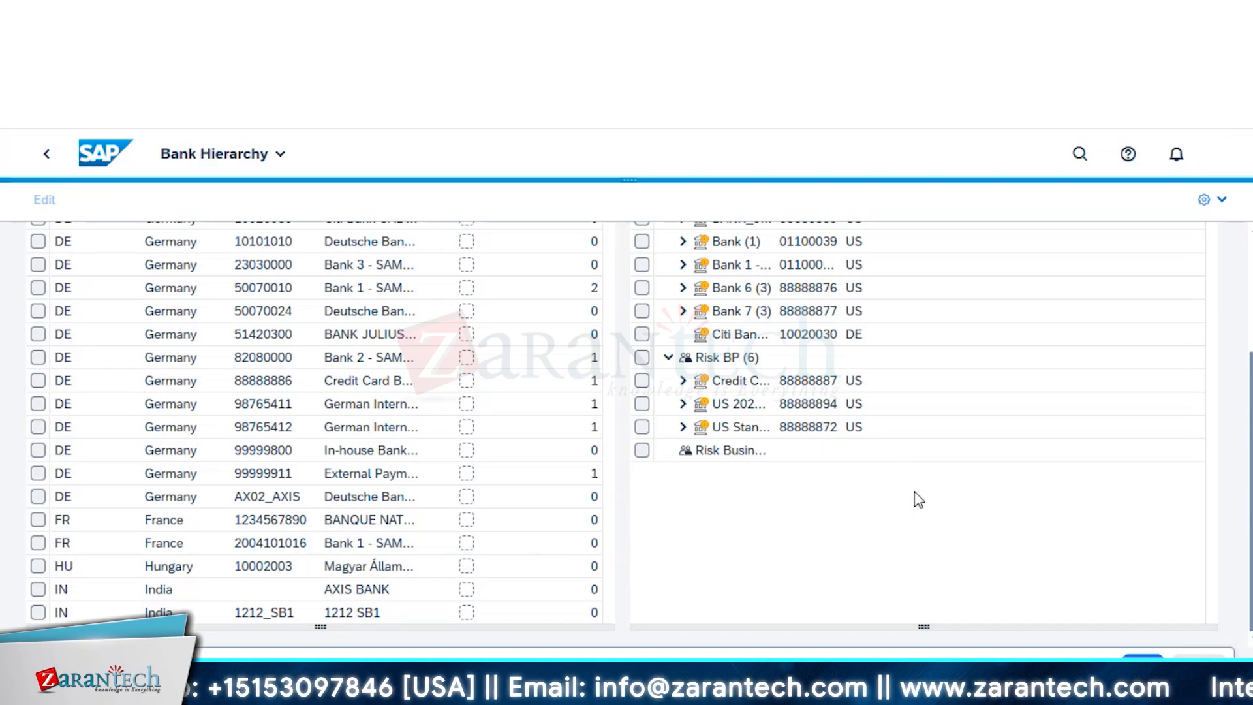
pyautogui.scroll(3, 919, 500)
pyautogui.click(683, 394)
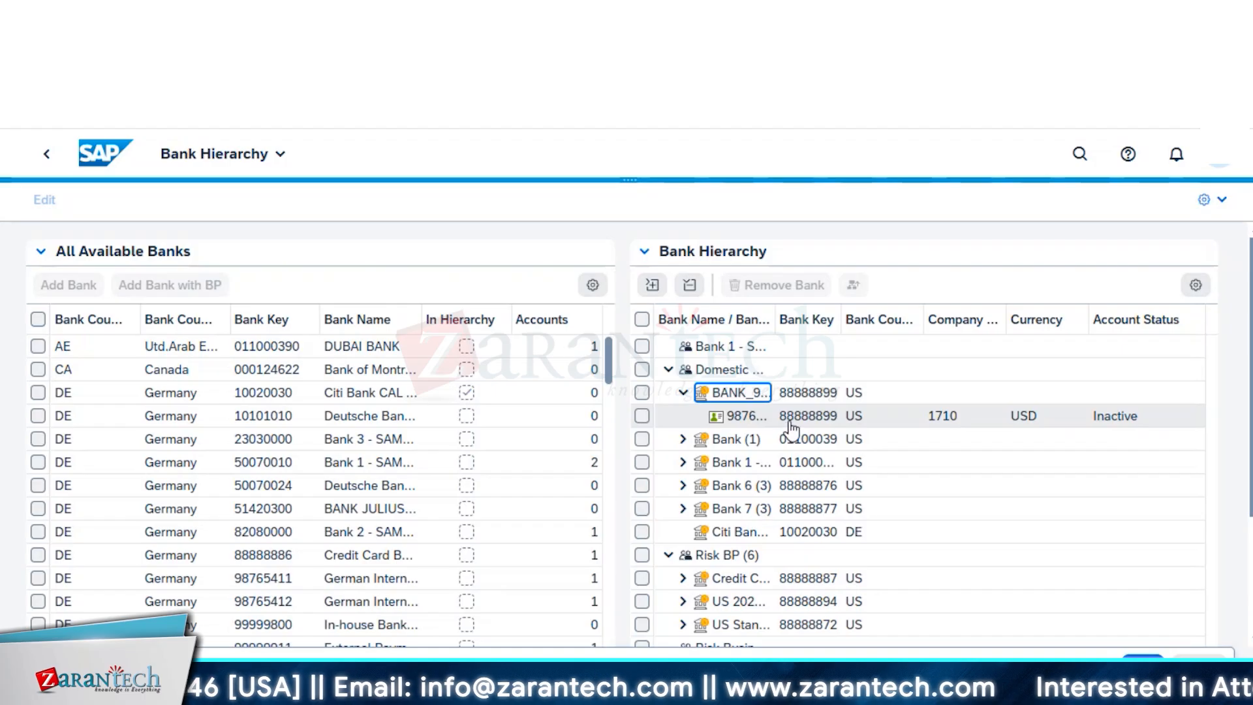
pyautogui.click(792, 421)
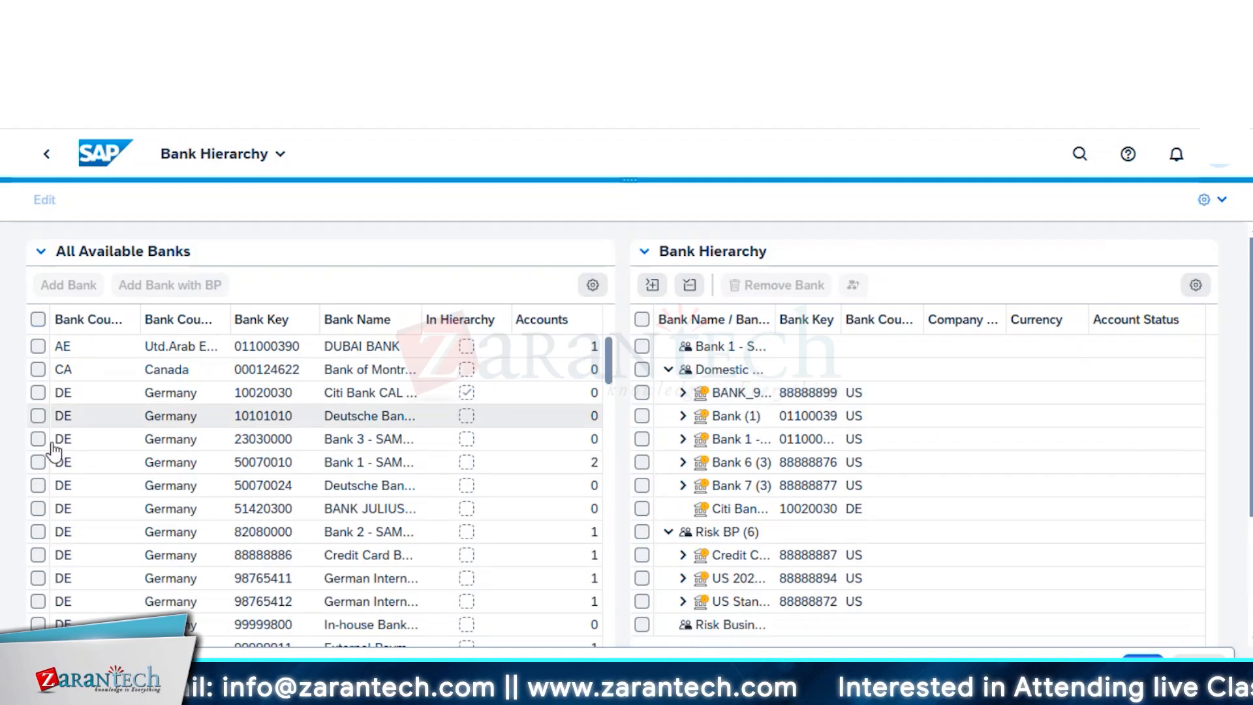
pyautogui.click(39, 439)
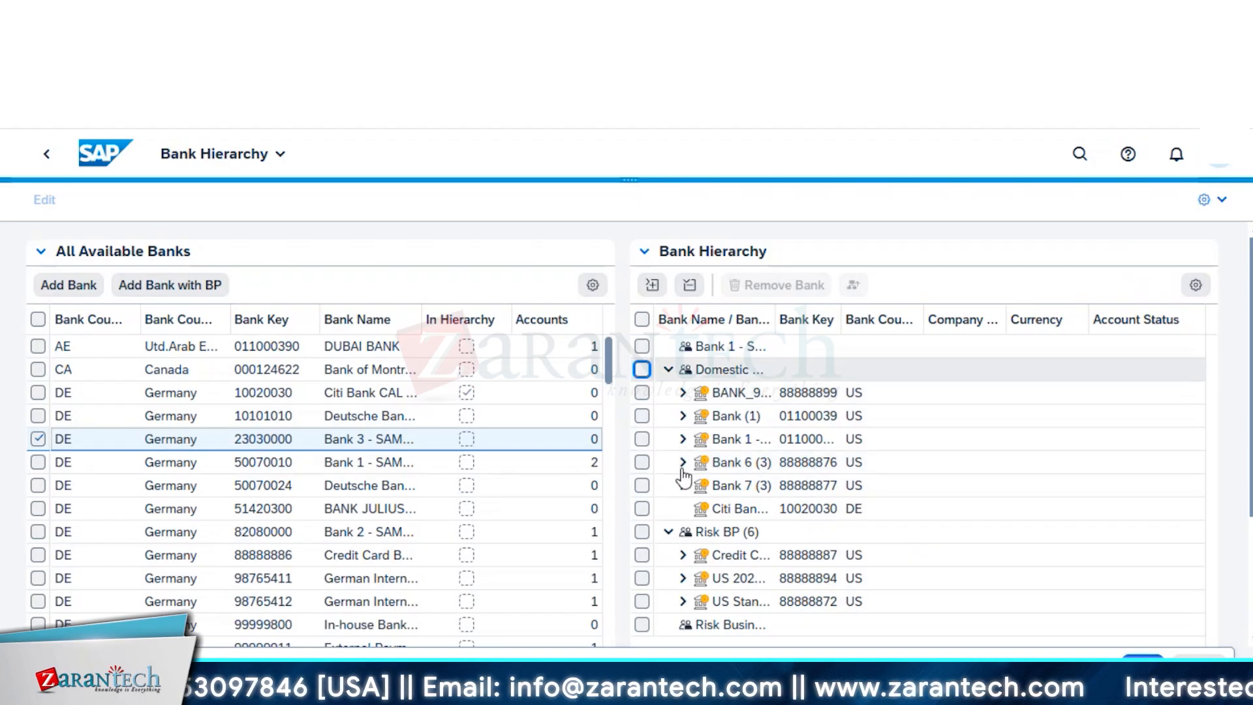
pyautogui.click(643, 370)
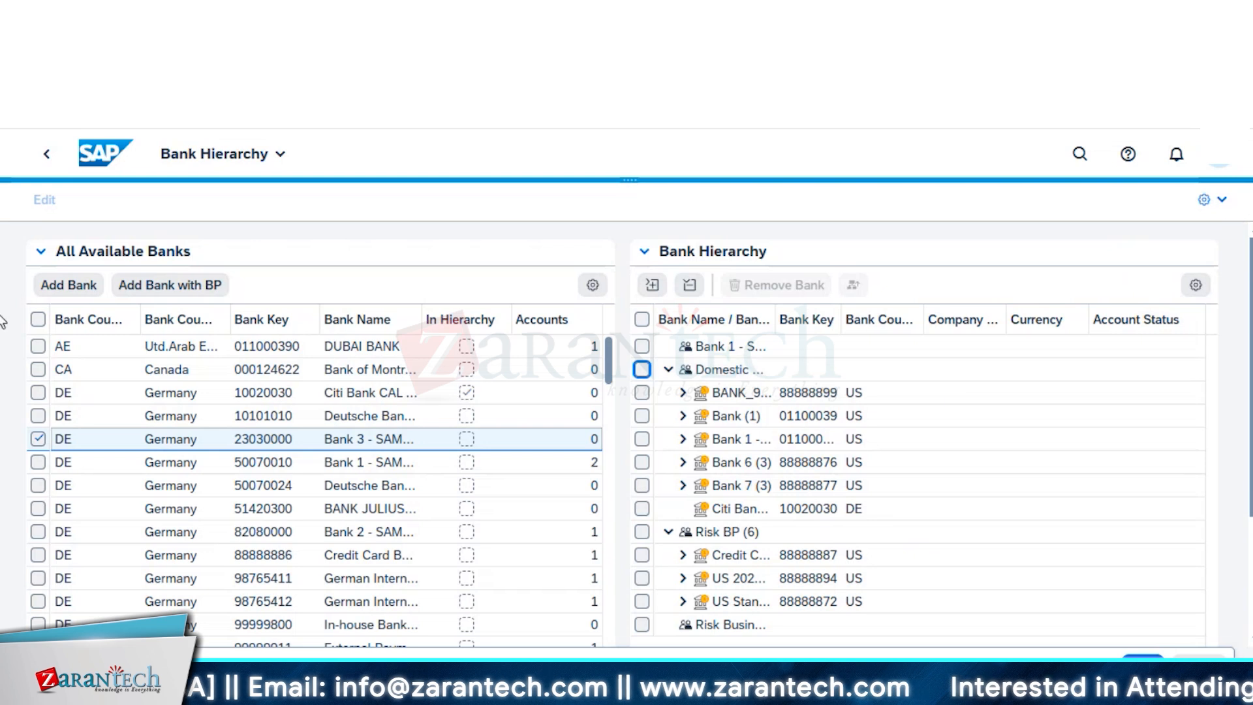
pyautogui.click(39, 441)
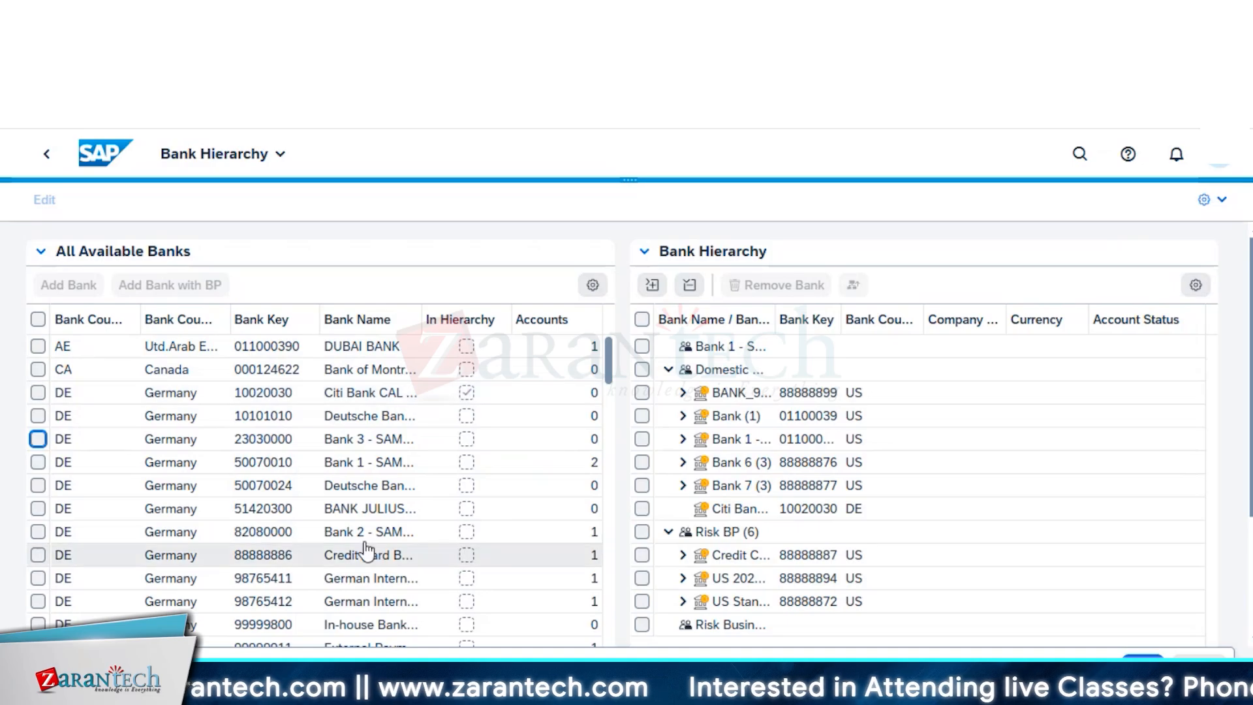
pyautogui.scroll(-3, 840, 434)
pyautogui.scroll(3, 838, 418)
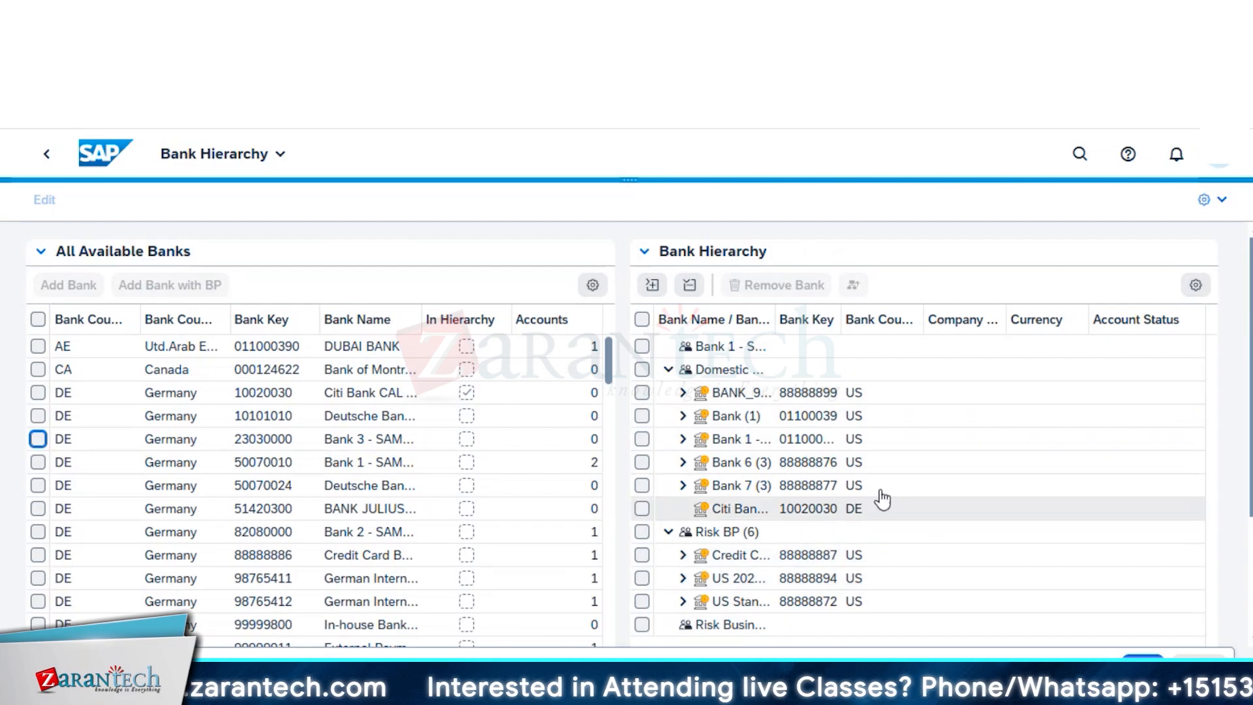
pyautogui.scroll(-3, 883, 499)
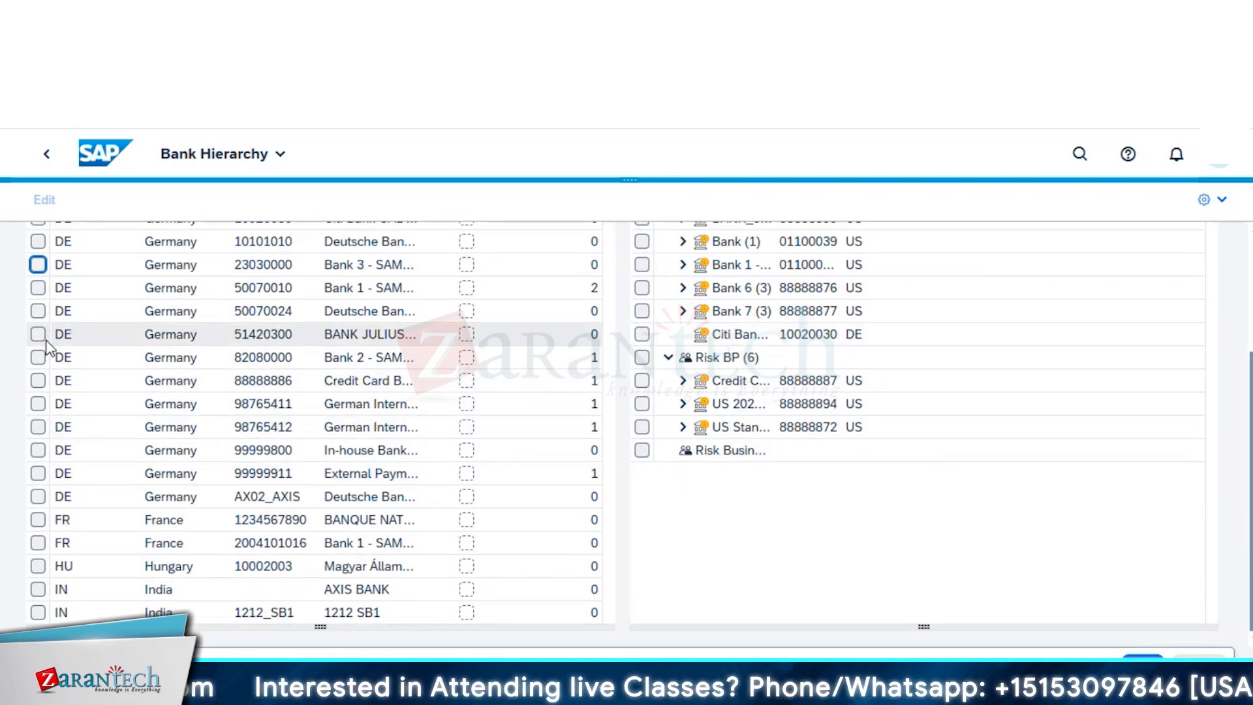
pyautogui.scroll(3, 178, 343)
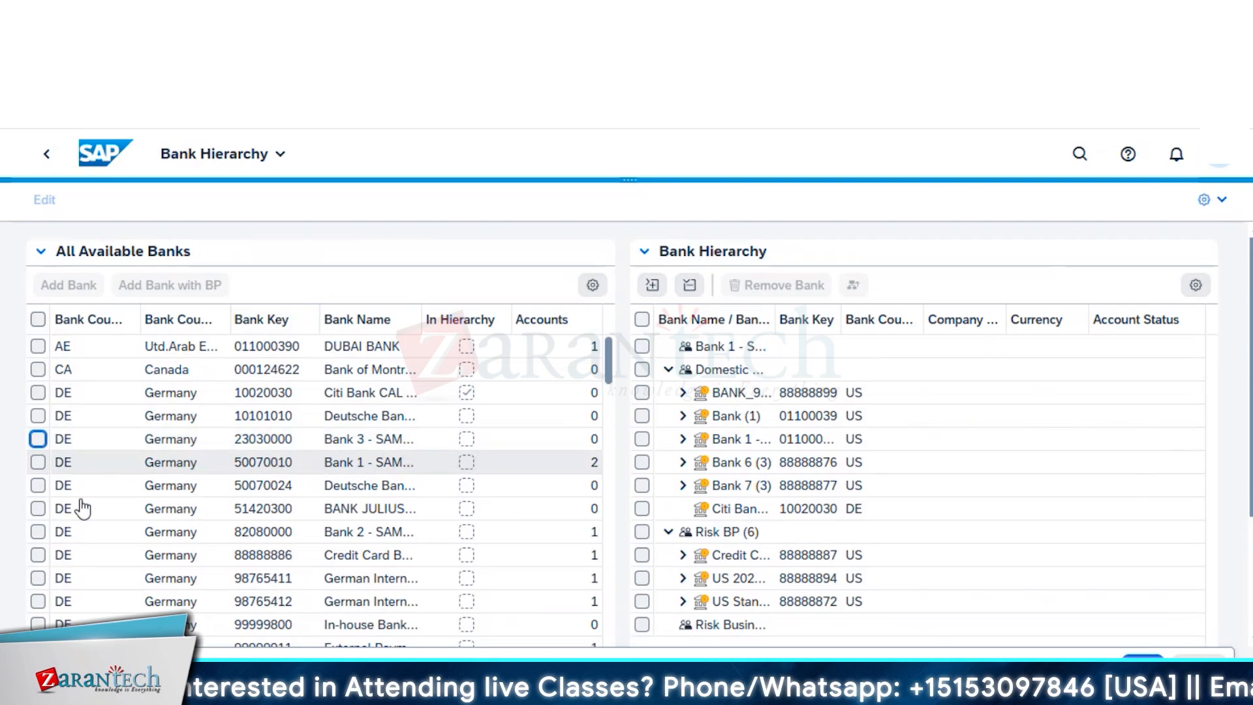
pyautogui.scroll(-1, 85, 516)
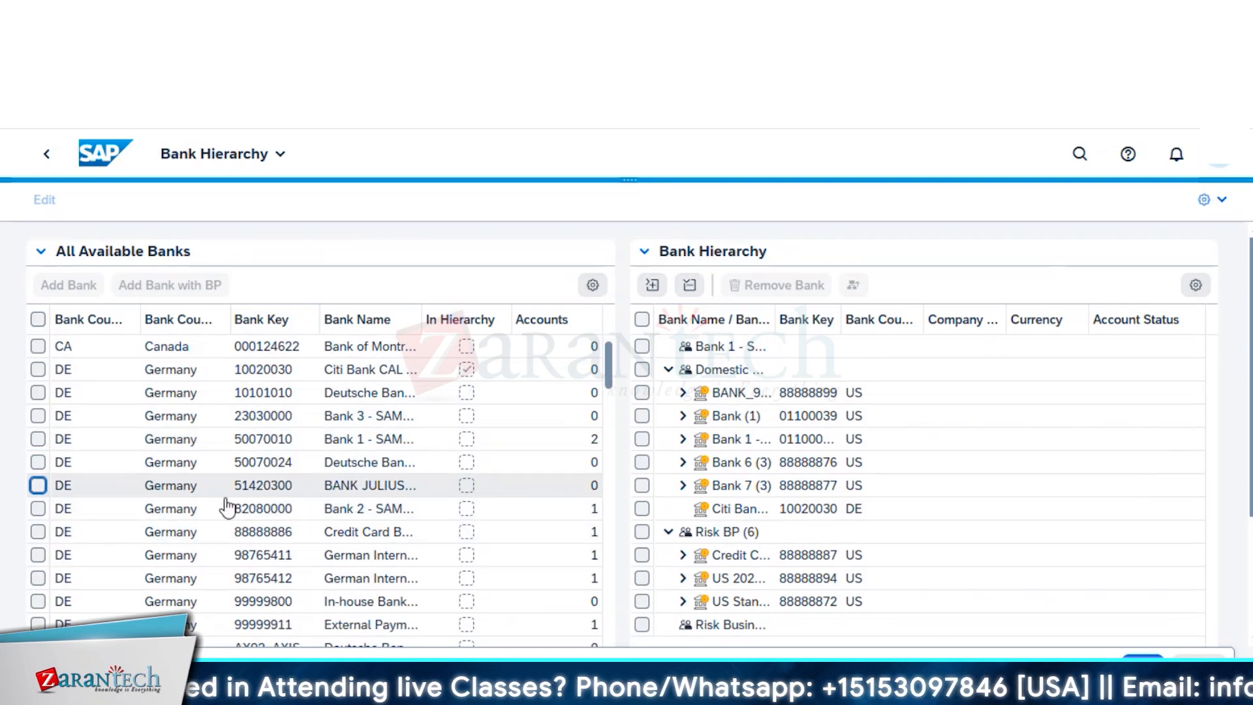
# - Select available bank 51420300 and hierarchy node Bank 6, and widen the bank country/region column
pyautogui.click(59, 487)
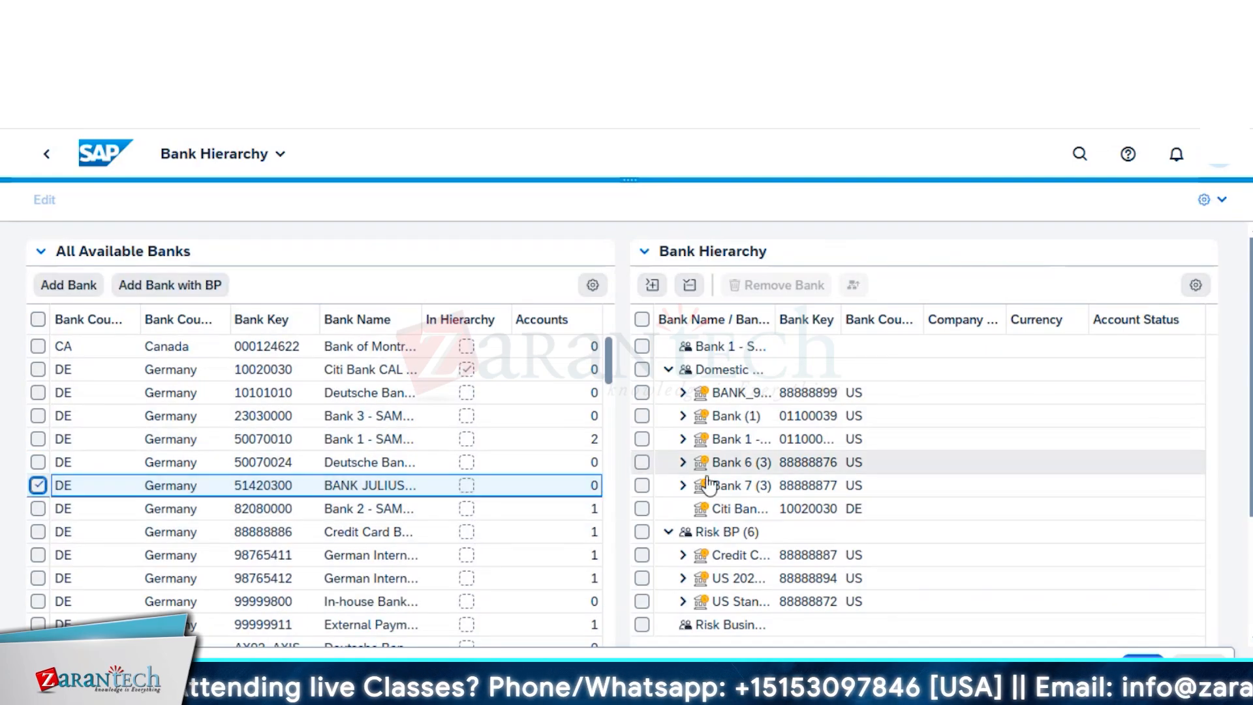
pyautogui.click(642, 465)
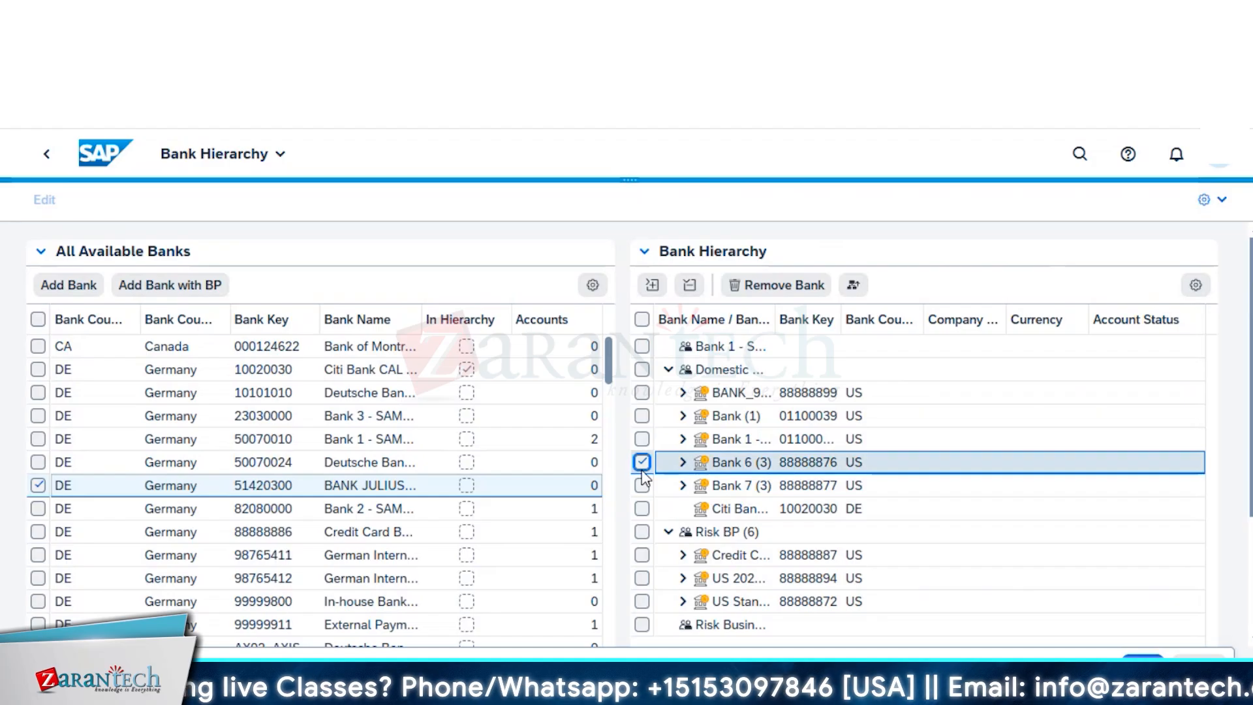
pyautogui.click(642, 466)
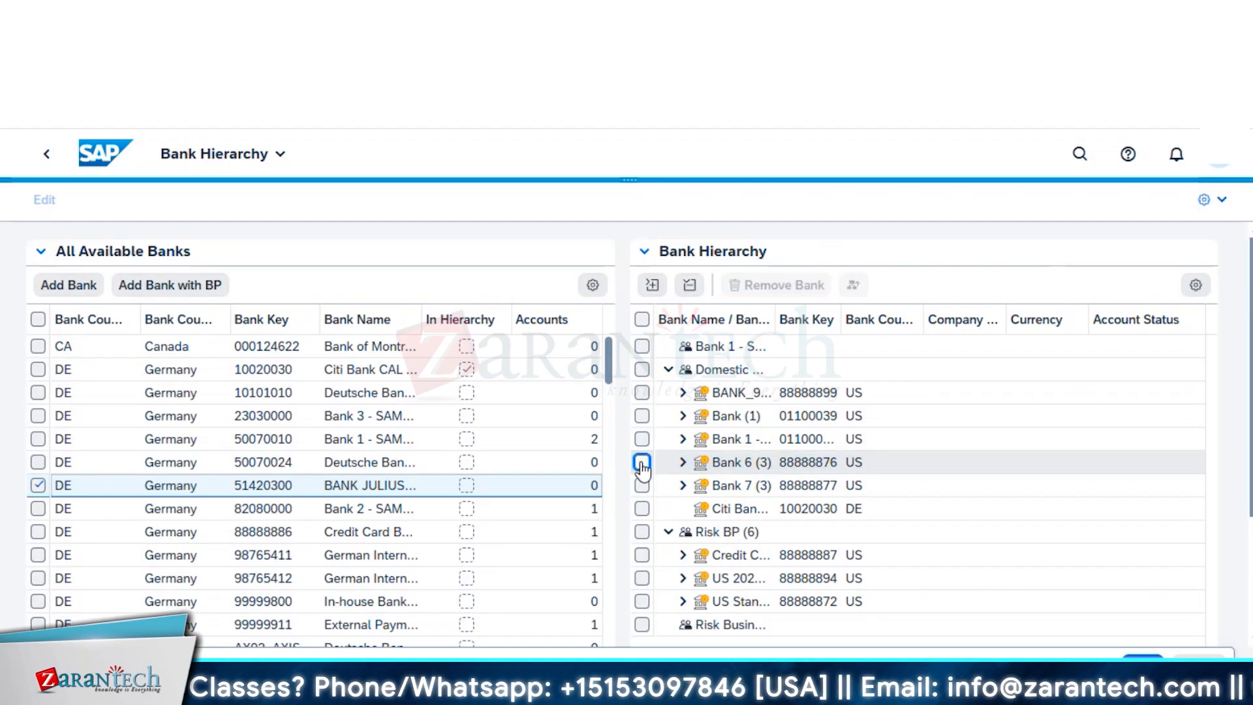
pyautogui.click(643, 465)
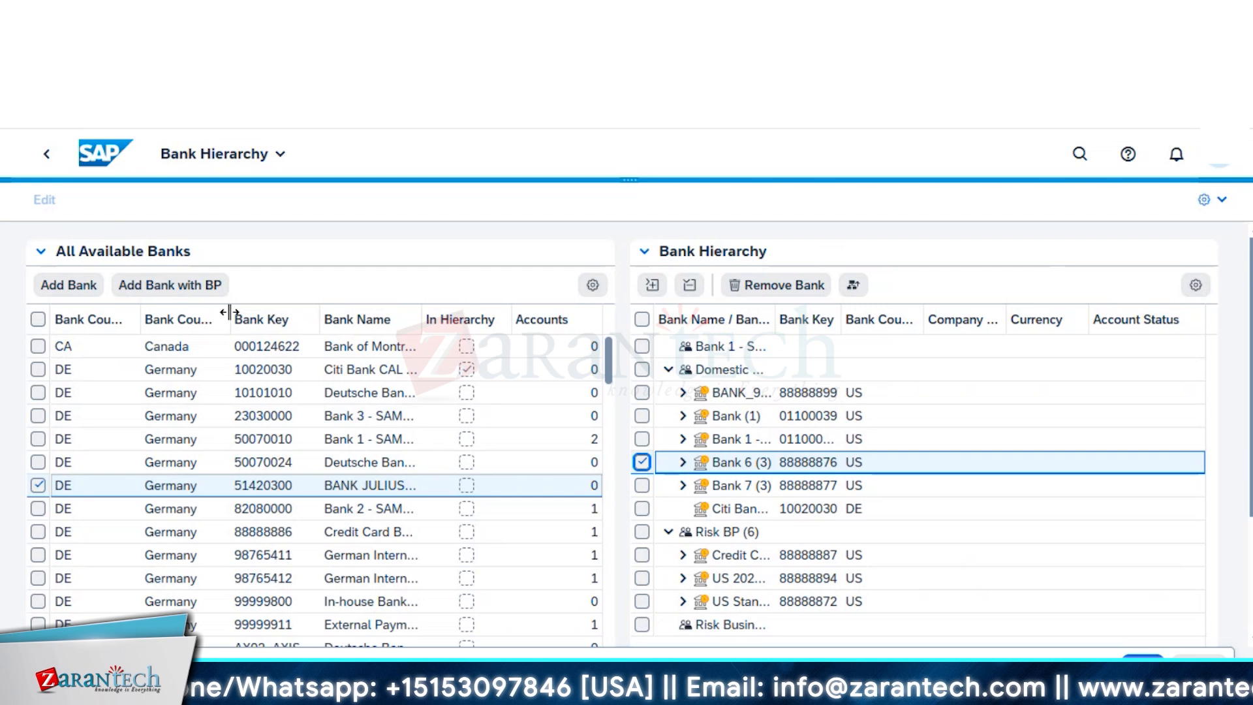
pyautogui.moveTo(229, 312); pyautogui.dragTo(281, 313)
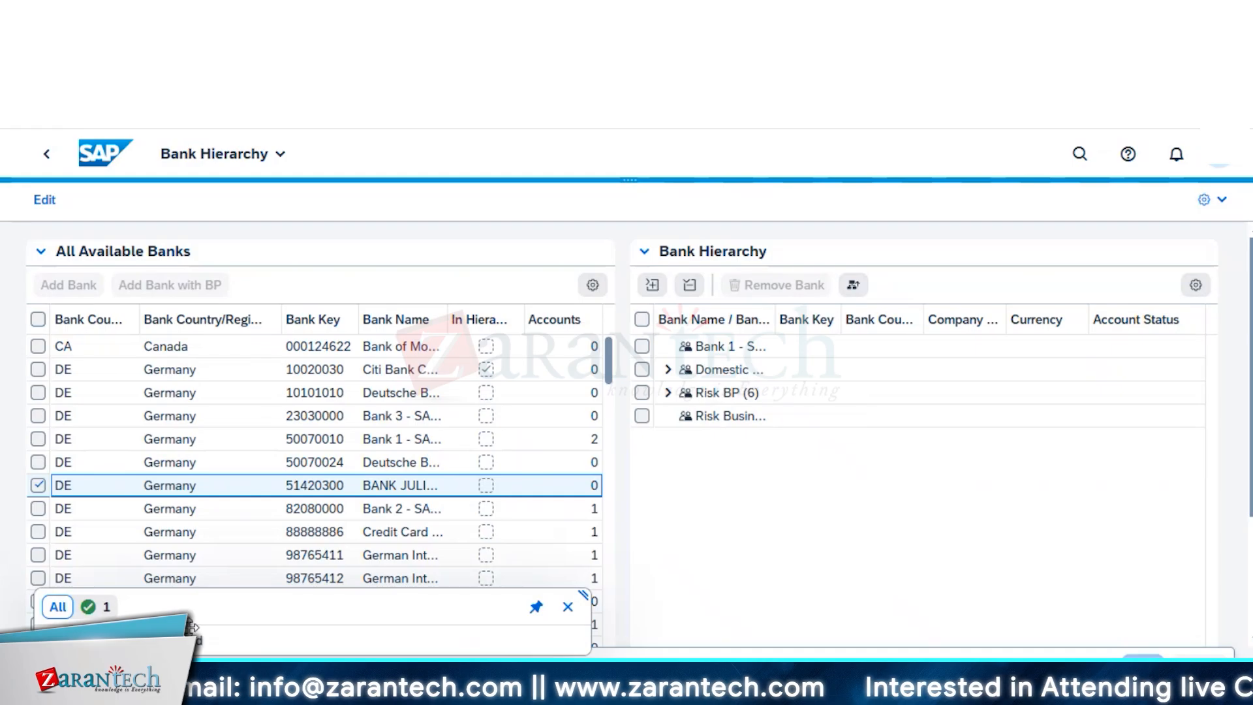
# - Reopen the hierarchy for editing and add German bank 50070024 under the Domestic Customer US 3 node
pyautogui.click(668, 393)
pyautogui.click(642, 417)
pyautogui.click(45, 199)
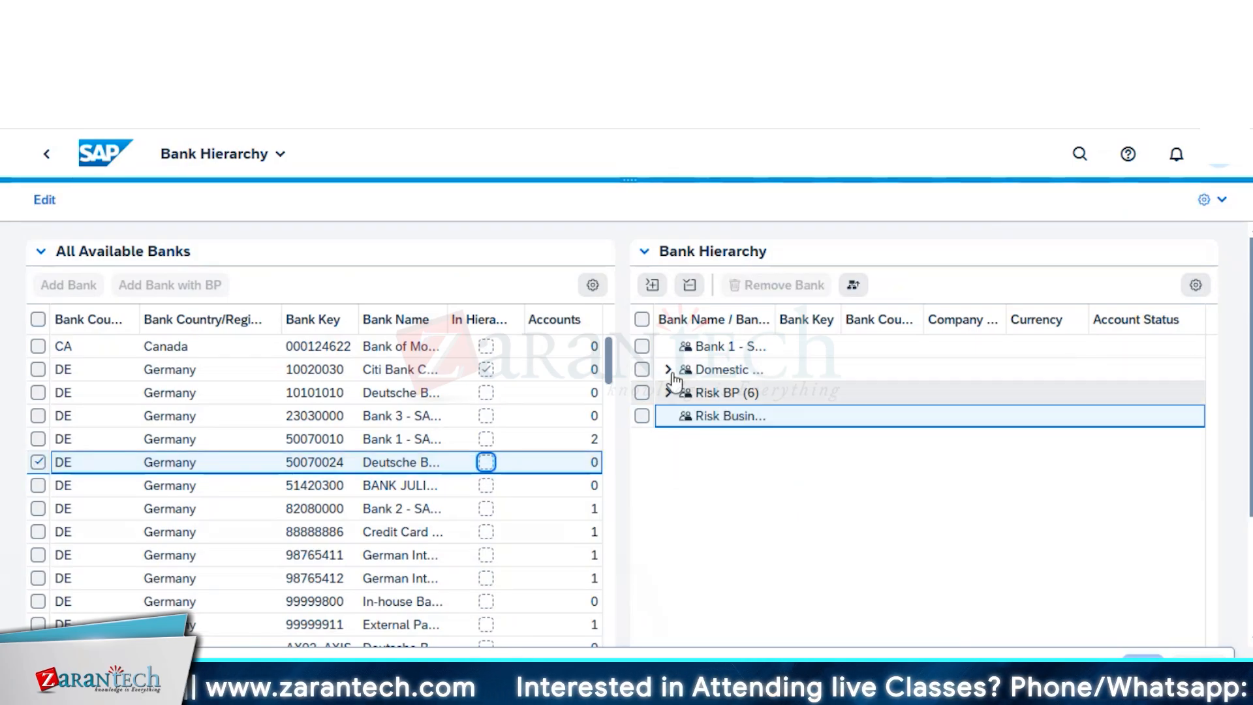
pyautogui.click(45, 201)
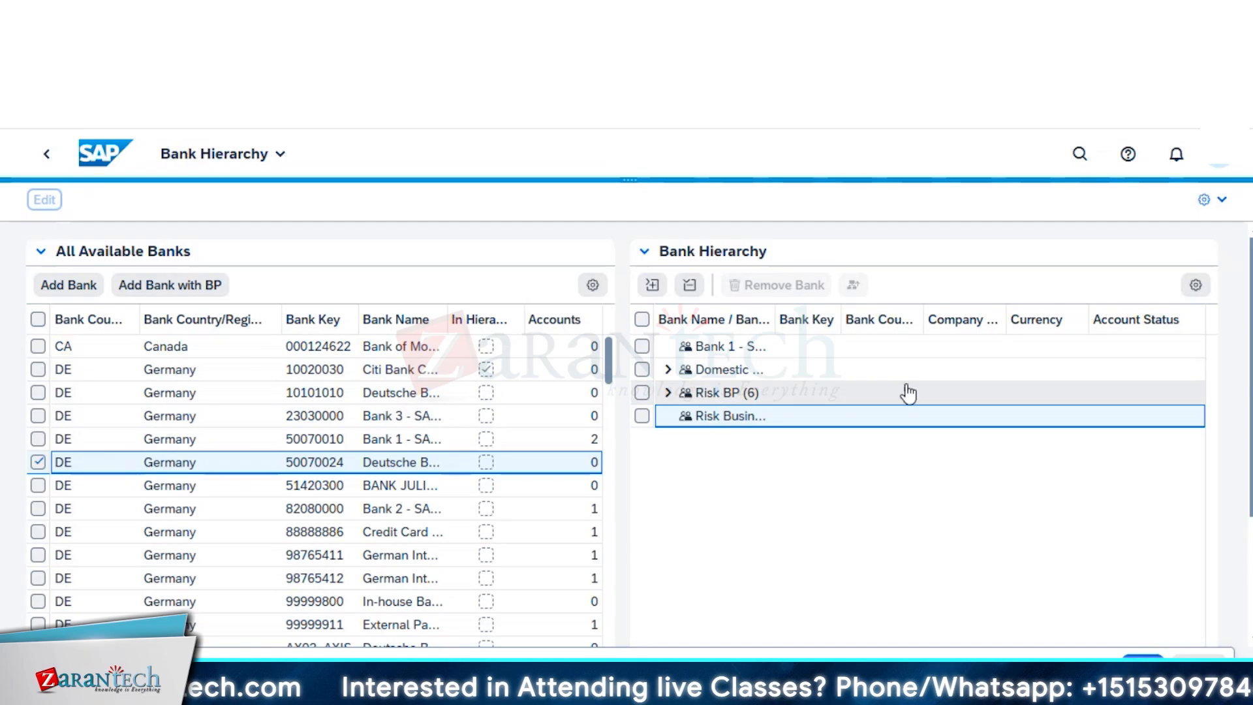
pyautogui.click(668, 371)
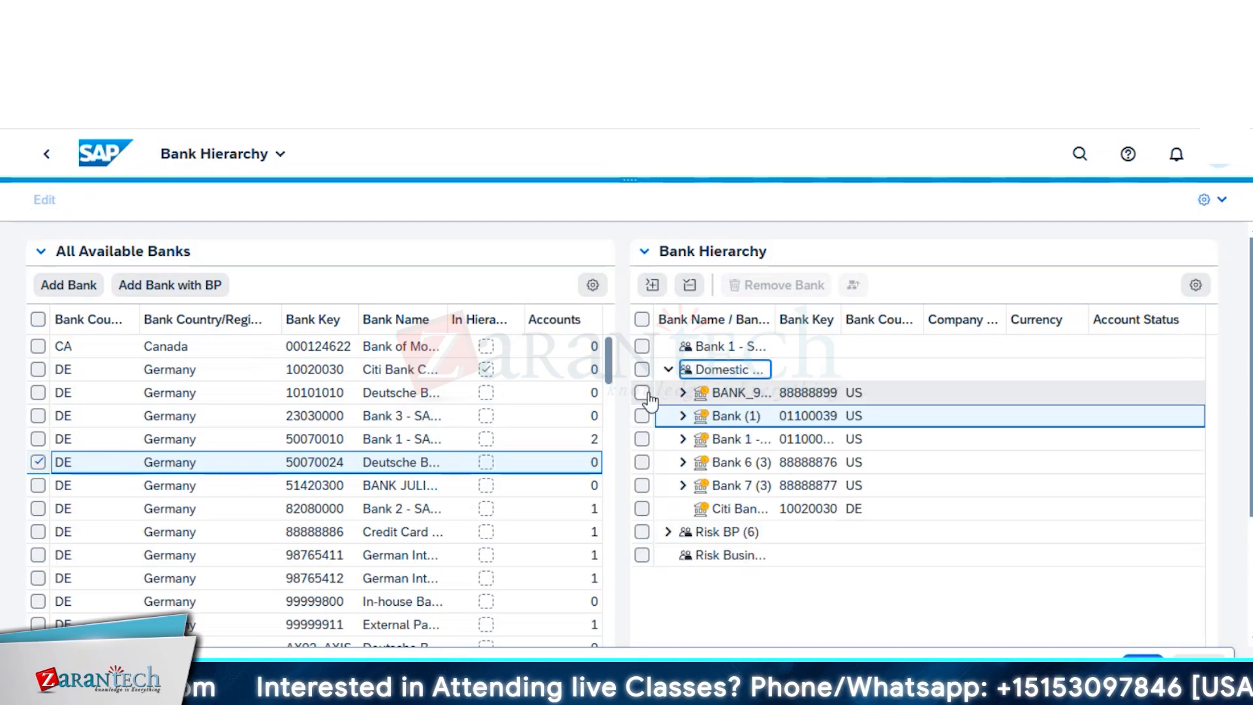
pyautogui.click(642, 393)
pyautogui.click(101, 288)
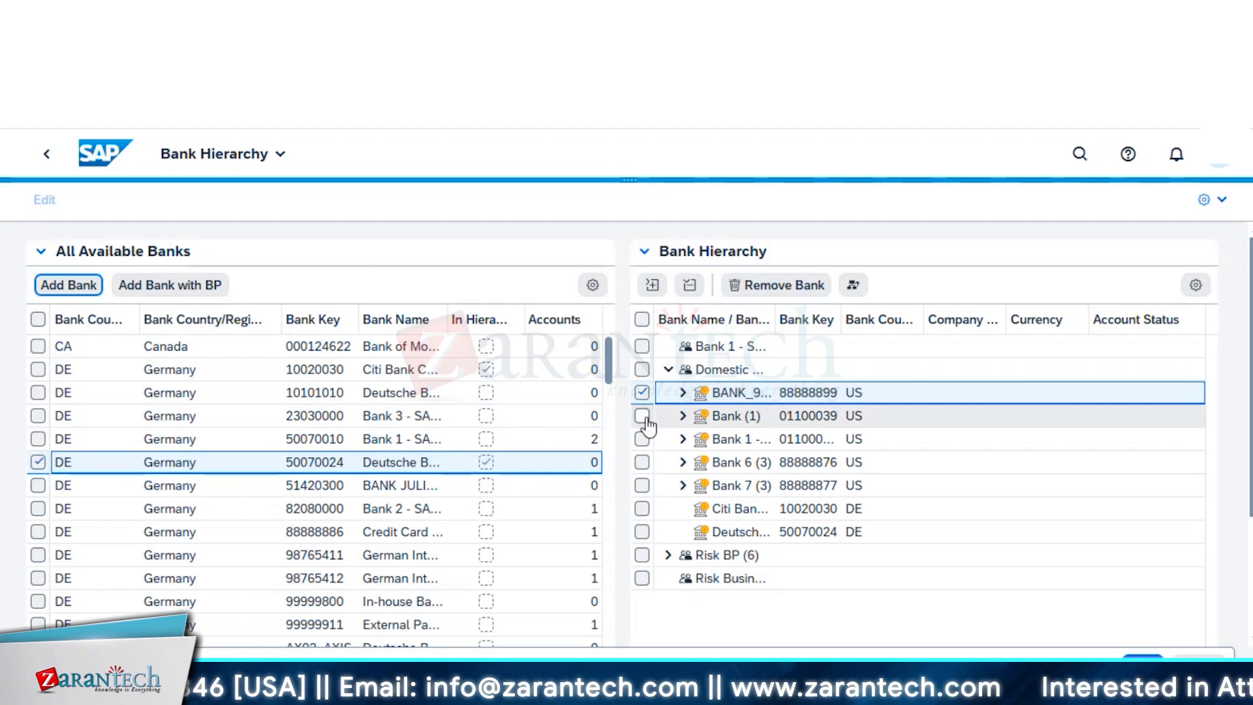
# - Try to add bank 50070024 with a business partner and dismiss the message
pyautogui.click(642, 394)
pyautogui.click(642, 394)
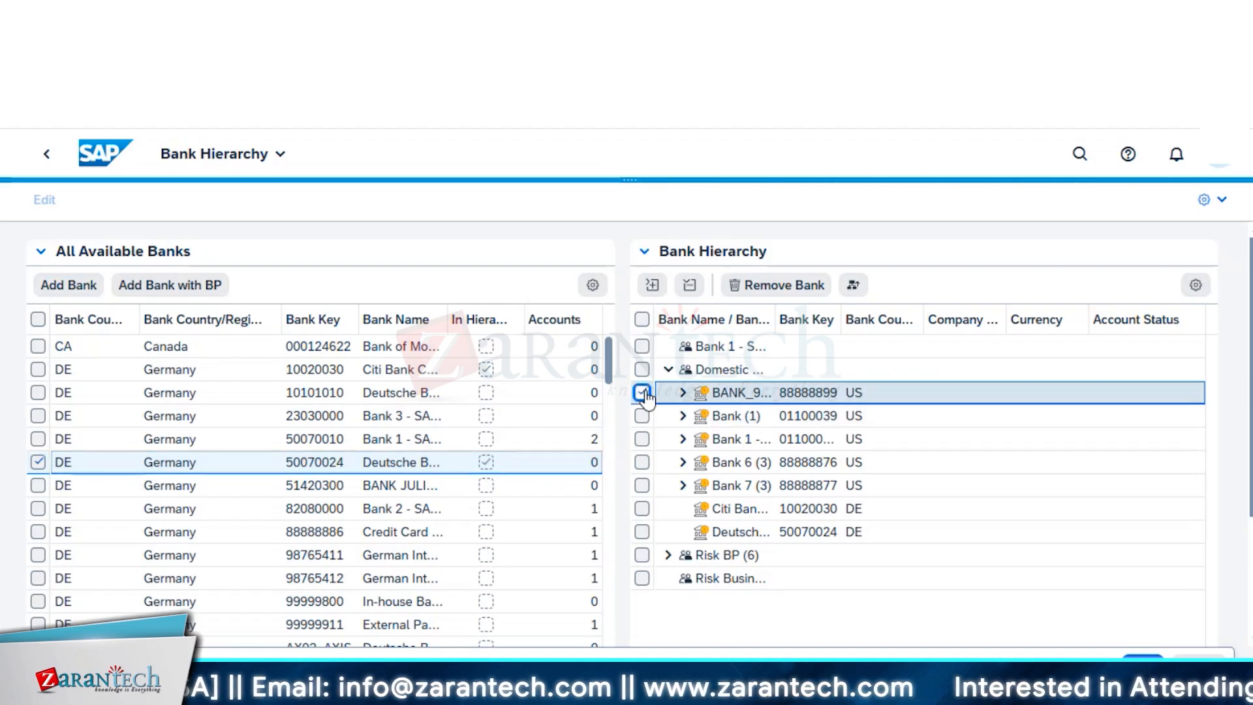
pyautogui.click(642, 394)
pyautogui.click(170, 285)
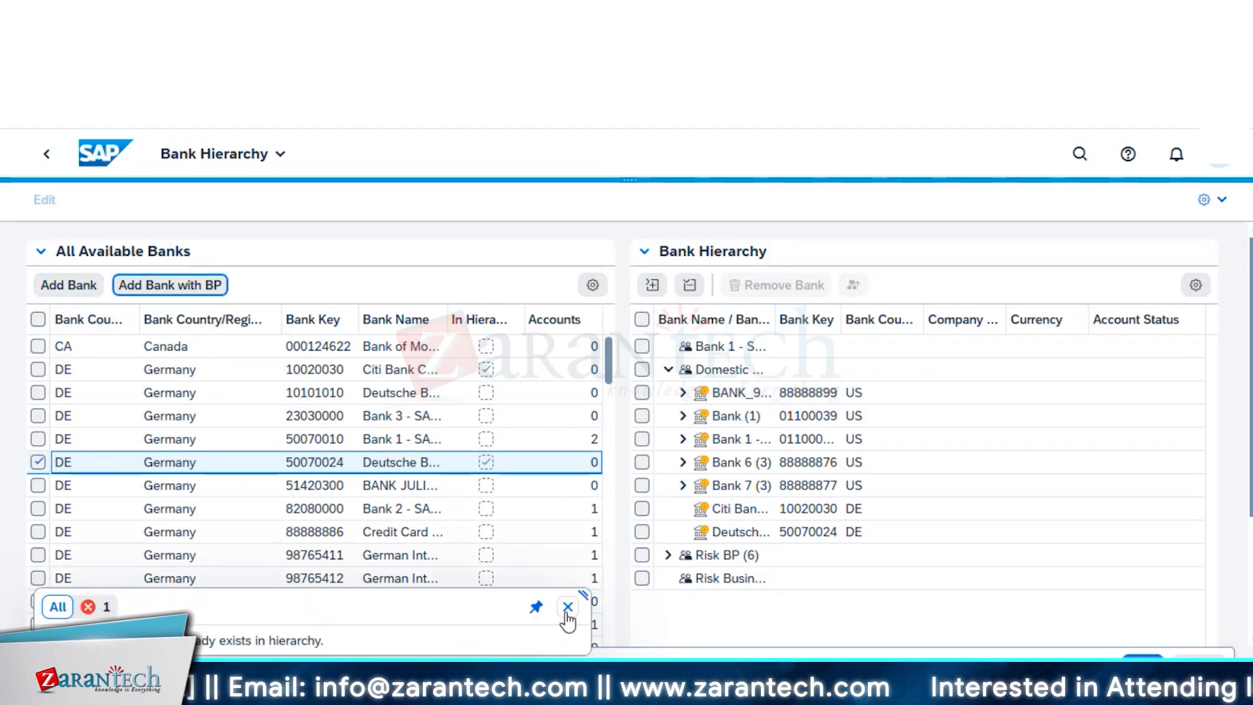
pyautogui.click(568, 609)
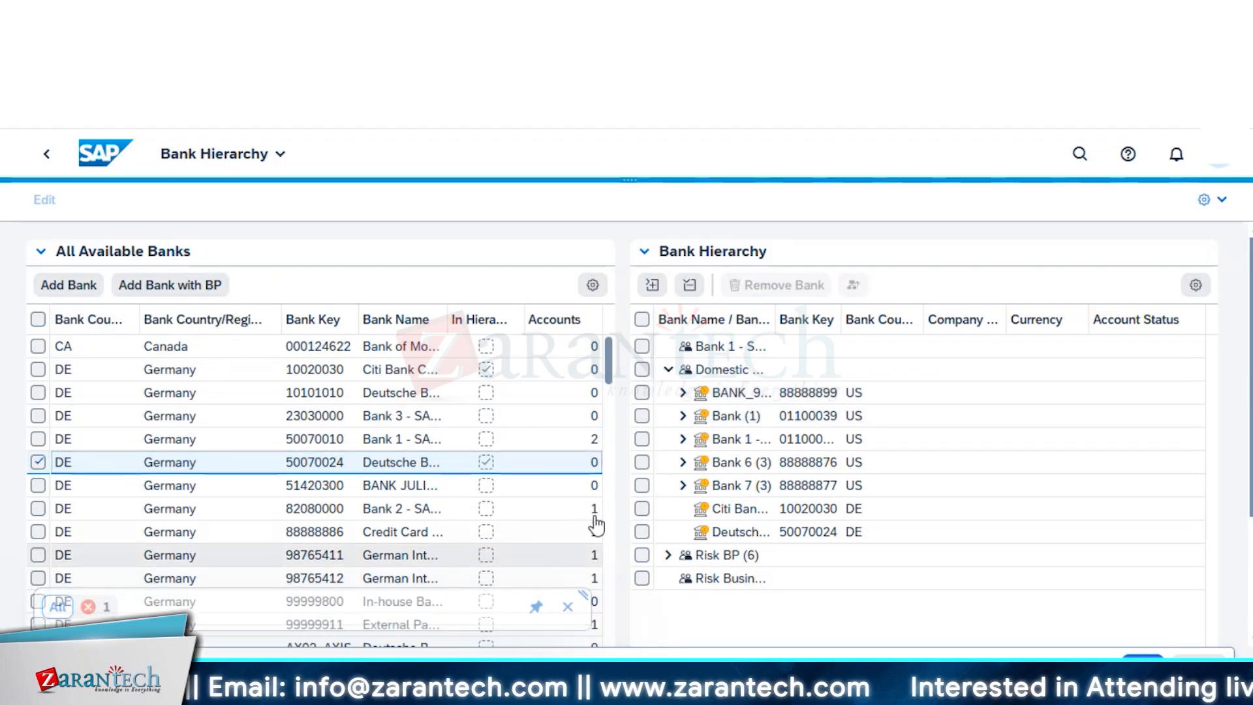
# - Save the bank hierarchy and expand the Risk BP node
pyautogui.click(642, 416)
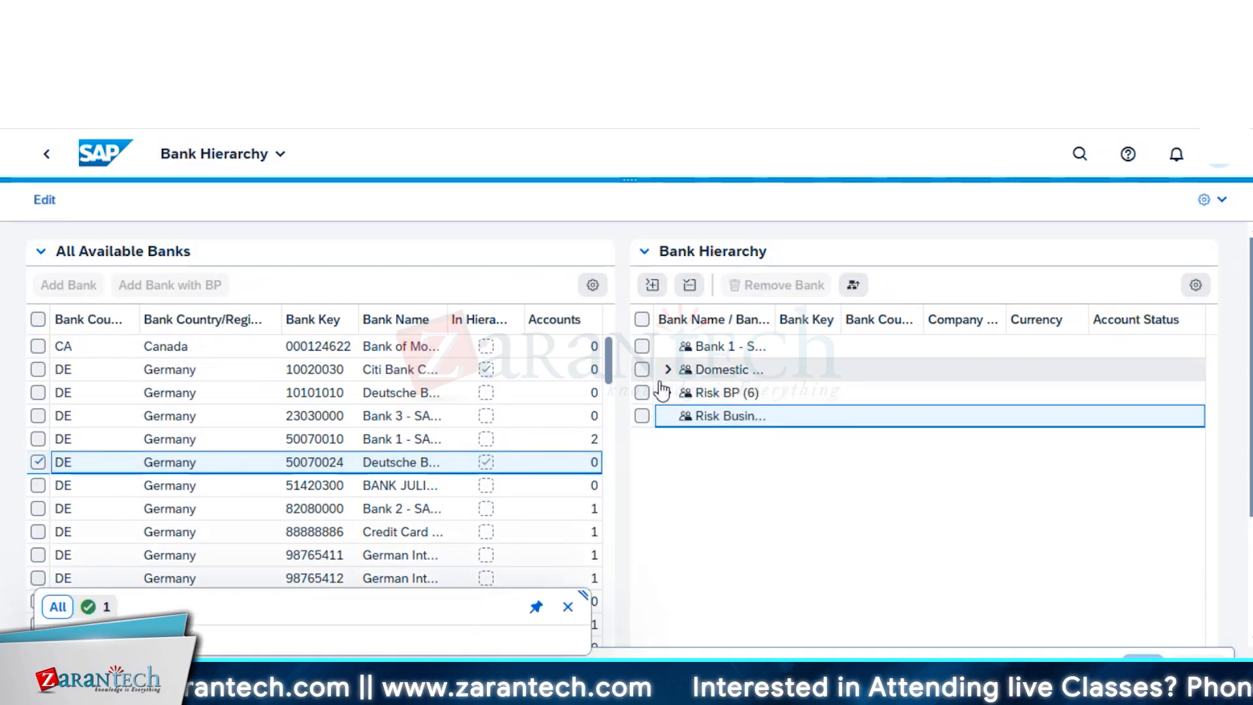
pyautogui.click(686, 392)
pyautogui.click(668, 394)
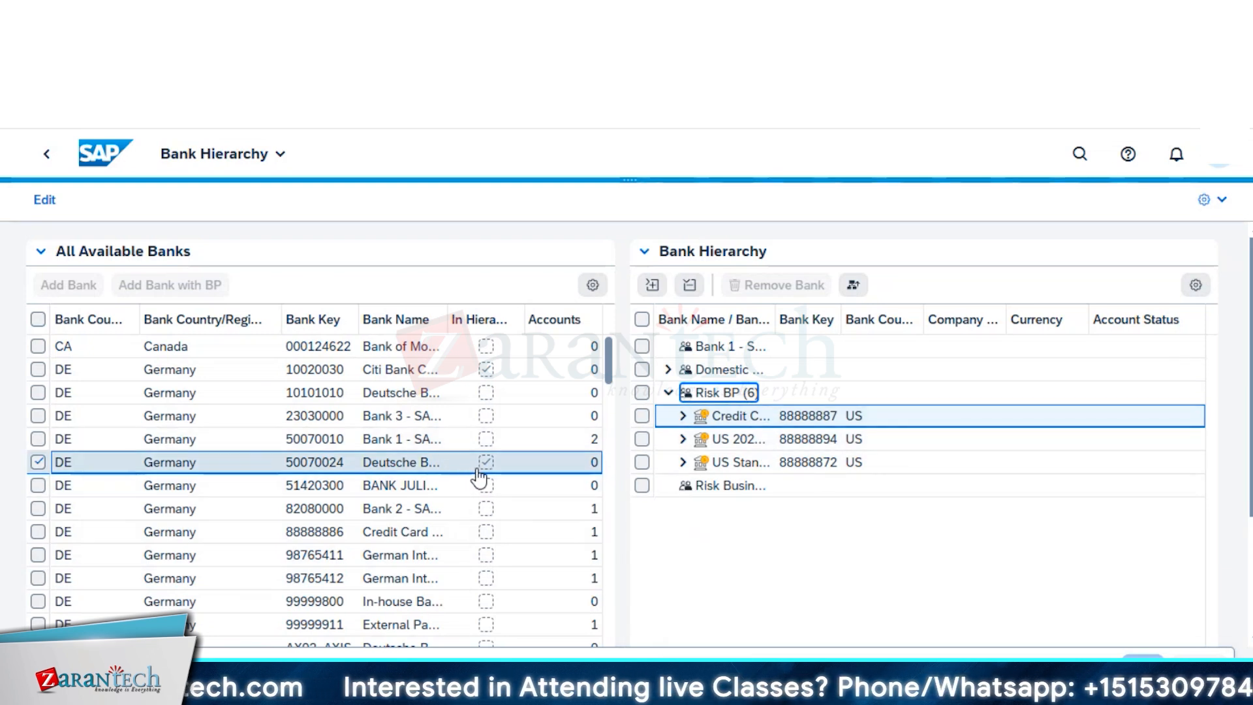
# - Start adding German bank 82080000 with an existing business partner while Risk BP is selected, and cancel the dialog
pyautogui.click(38, 462)
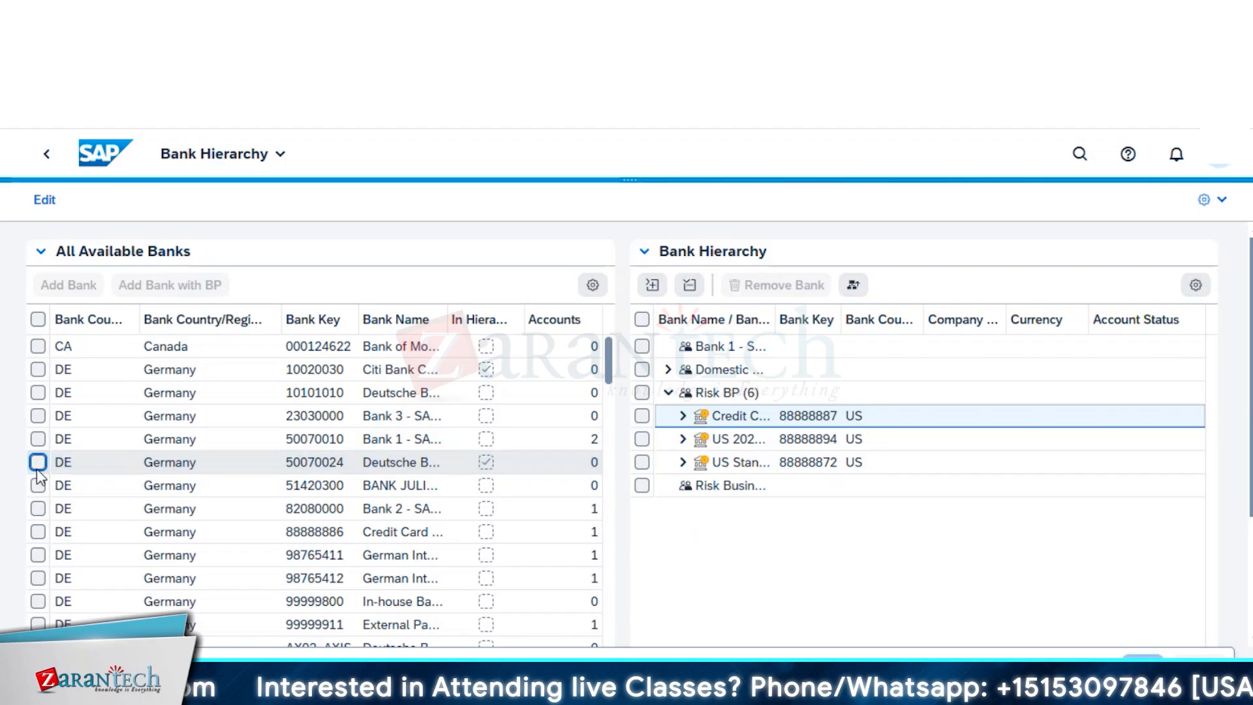
pyautogui.click(38, 509)
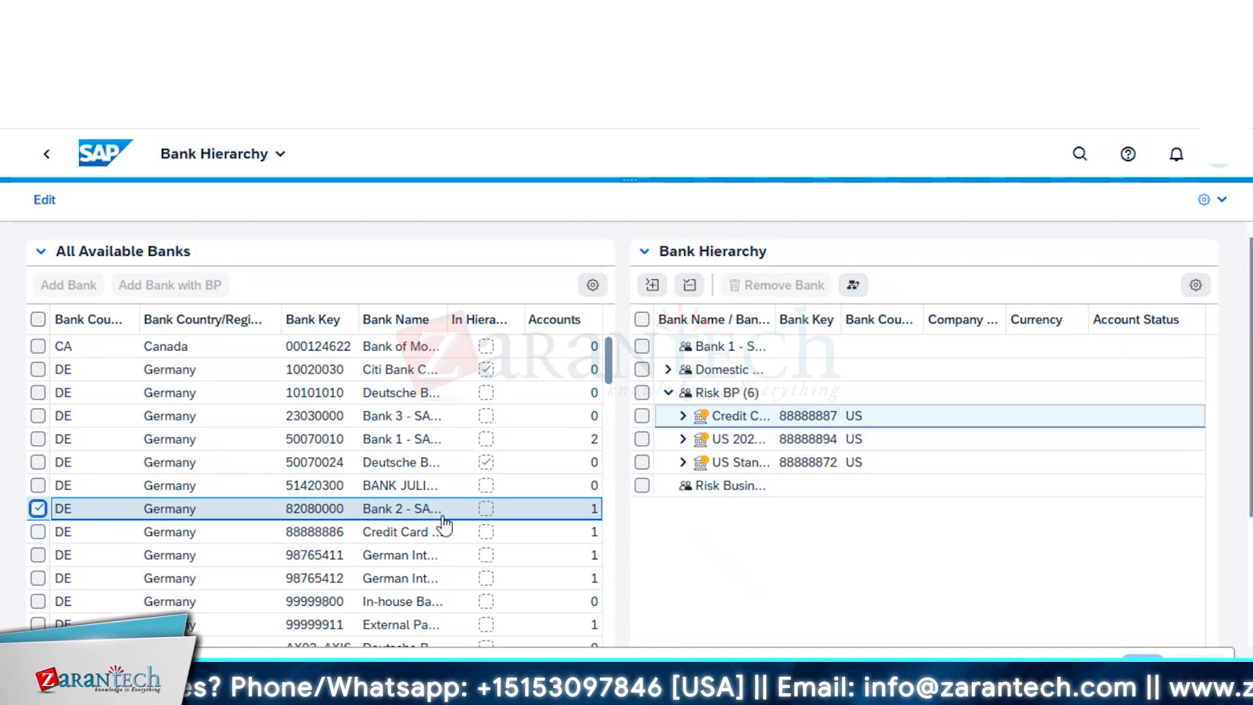
pyautogui.click(643, 397)
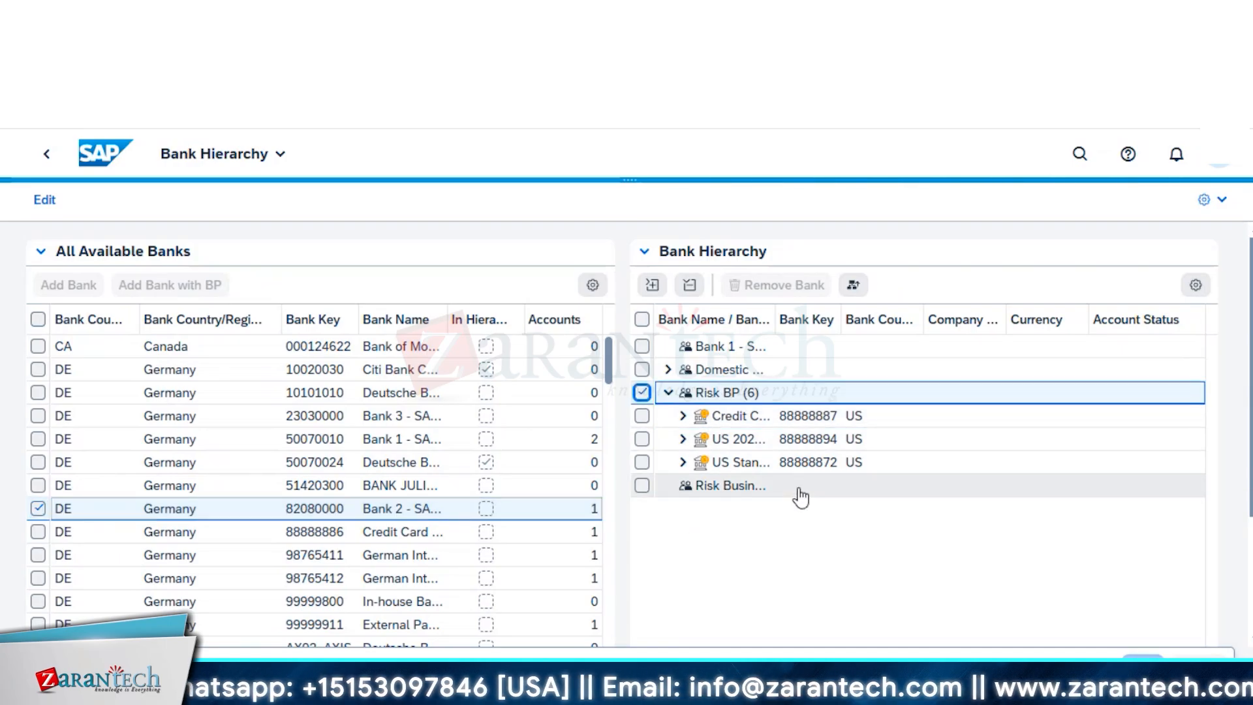
pyautogui.click(42, 199)
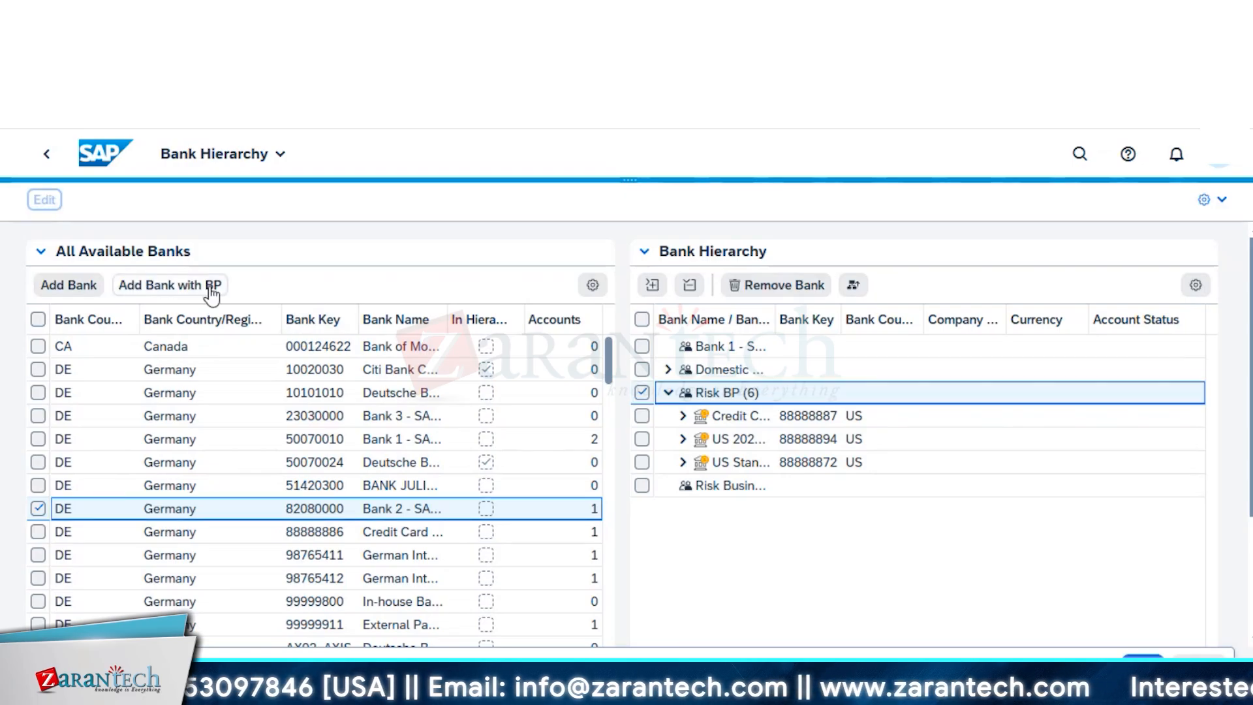
pyautogui.click(206, 292)
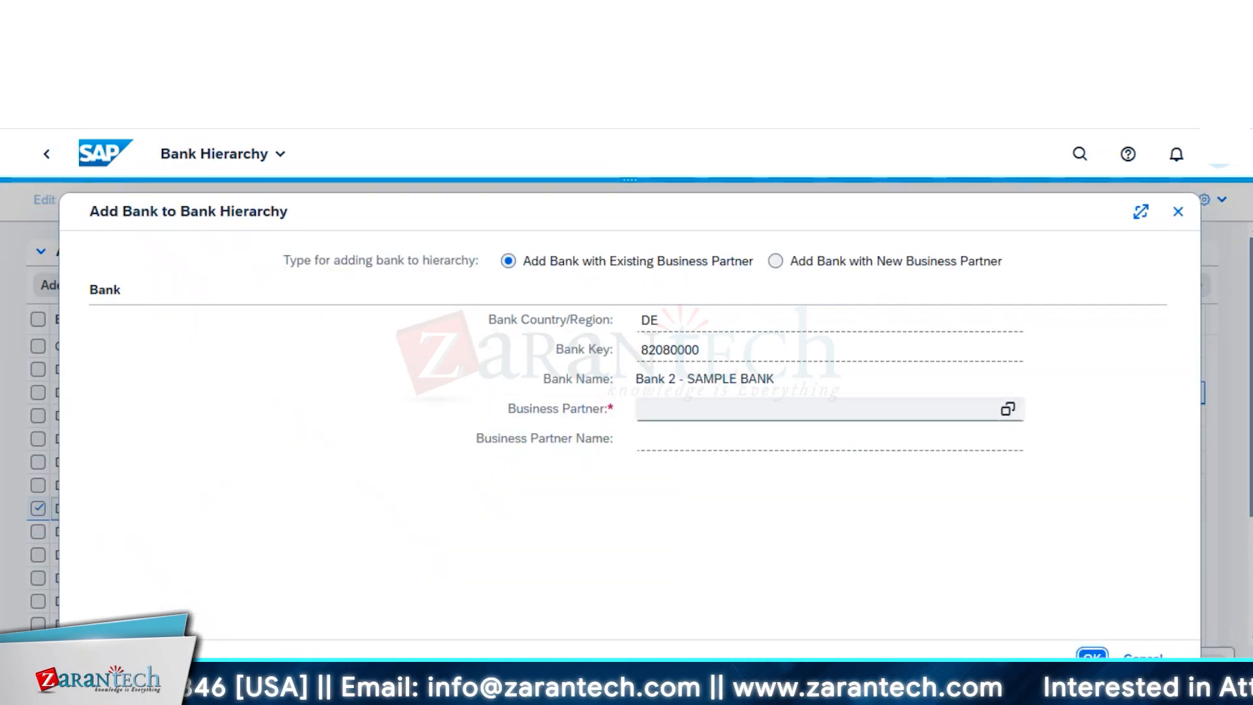
pyautogui.click(1141, 656)
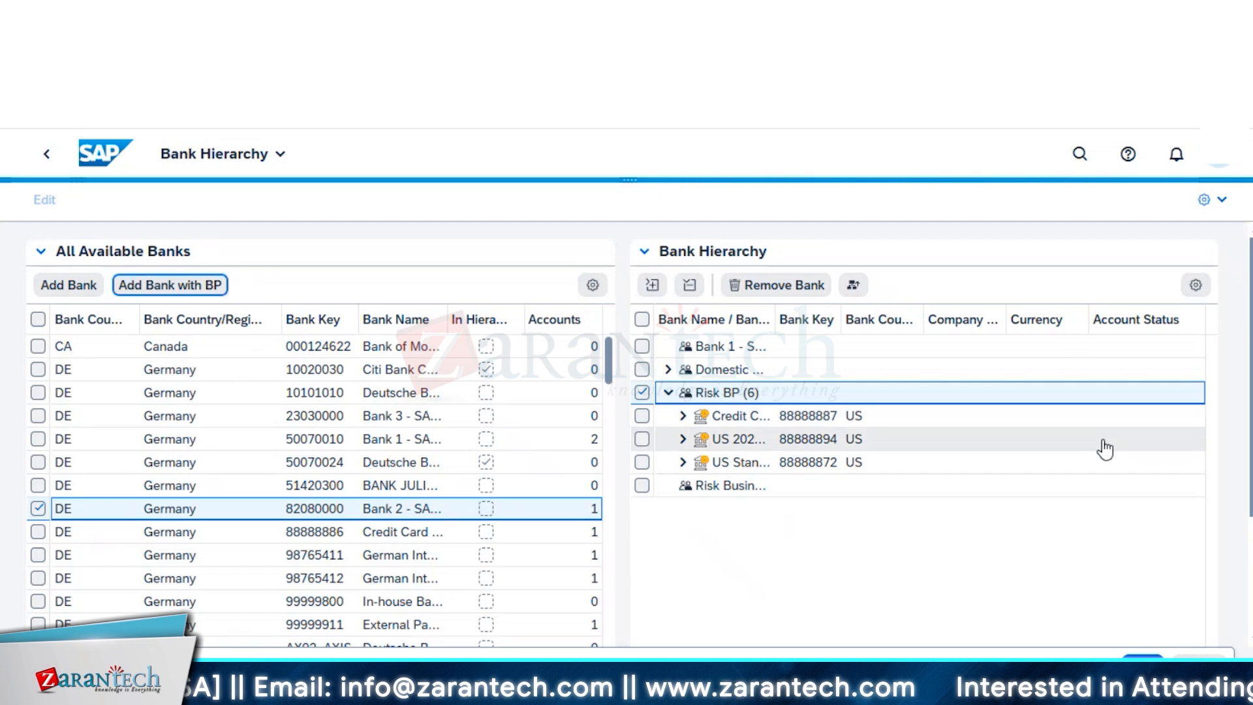
# - Add German bank 82080000 under the Risk BP node with the existing Energy Bar business partner (EBFC), save the hierarchy and dismiss the message
pyautogui.click(178, 287)
pyautogui.click(1008, 411)
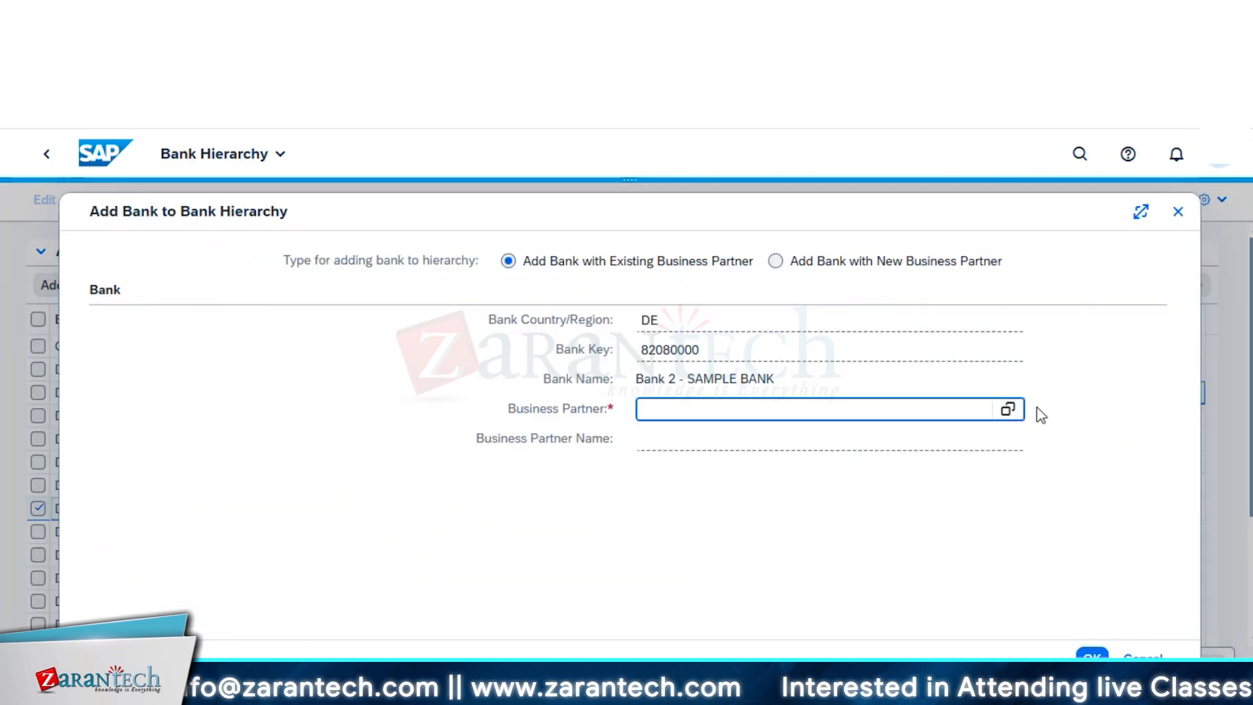
pyautogui.click(1017, 417)
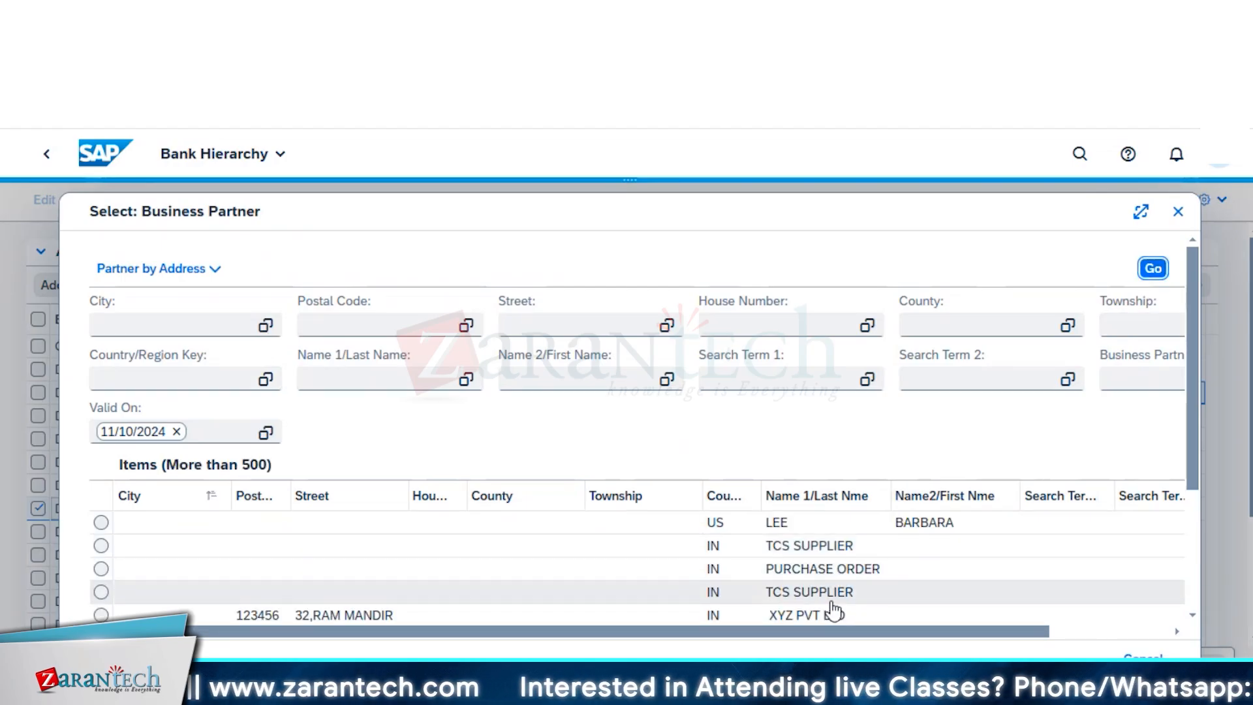
pyautogui.scroll(-1, 832, 613)
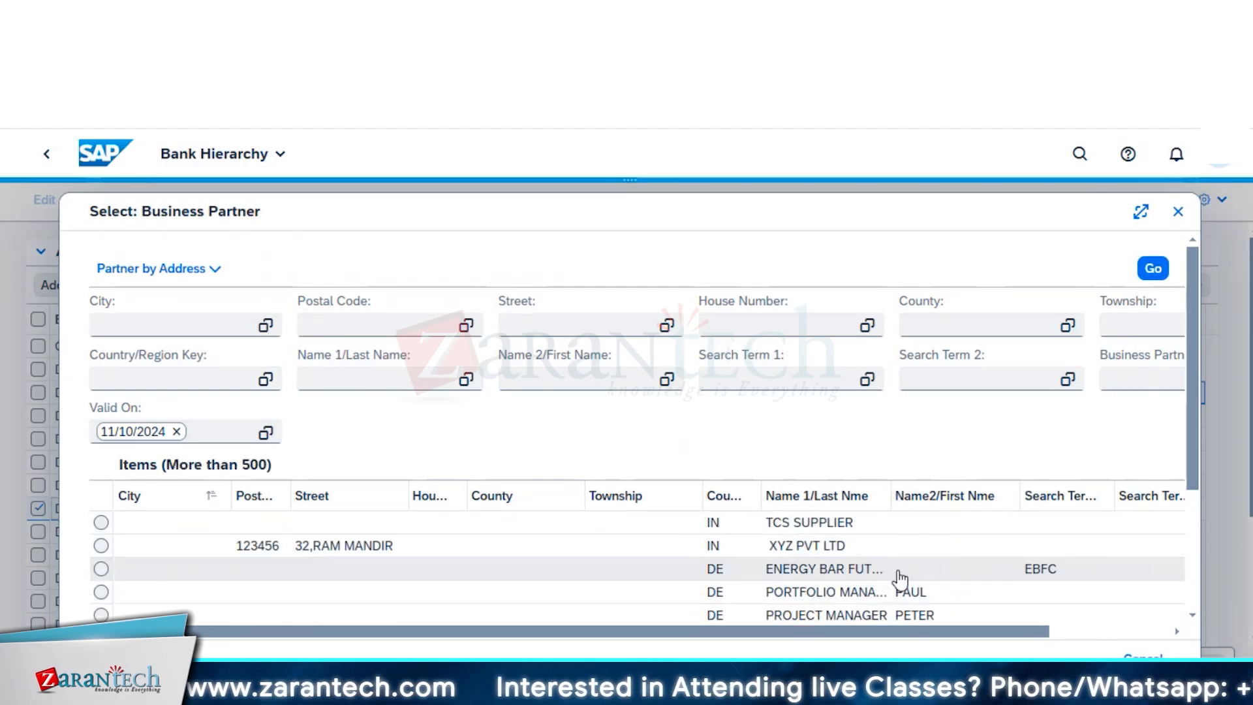
pyautogui.click(983, 573)
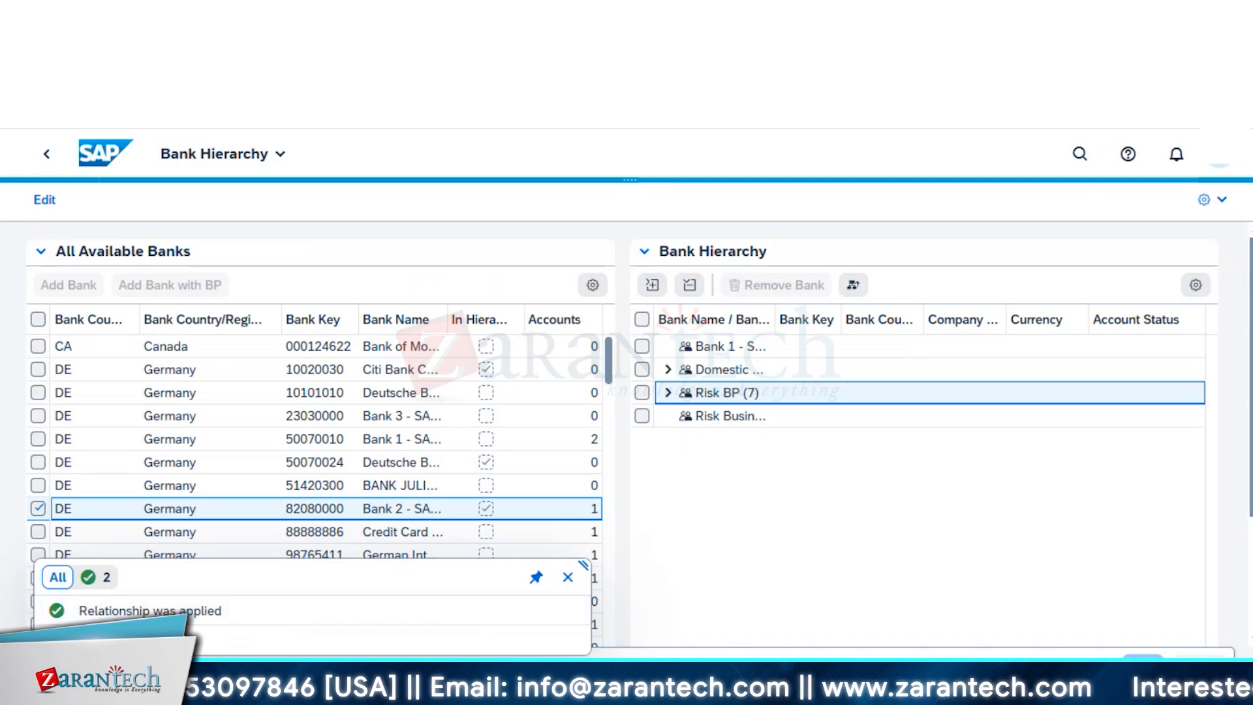
pyautogui.click(568, 577)
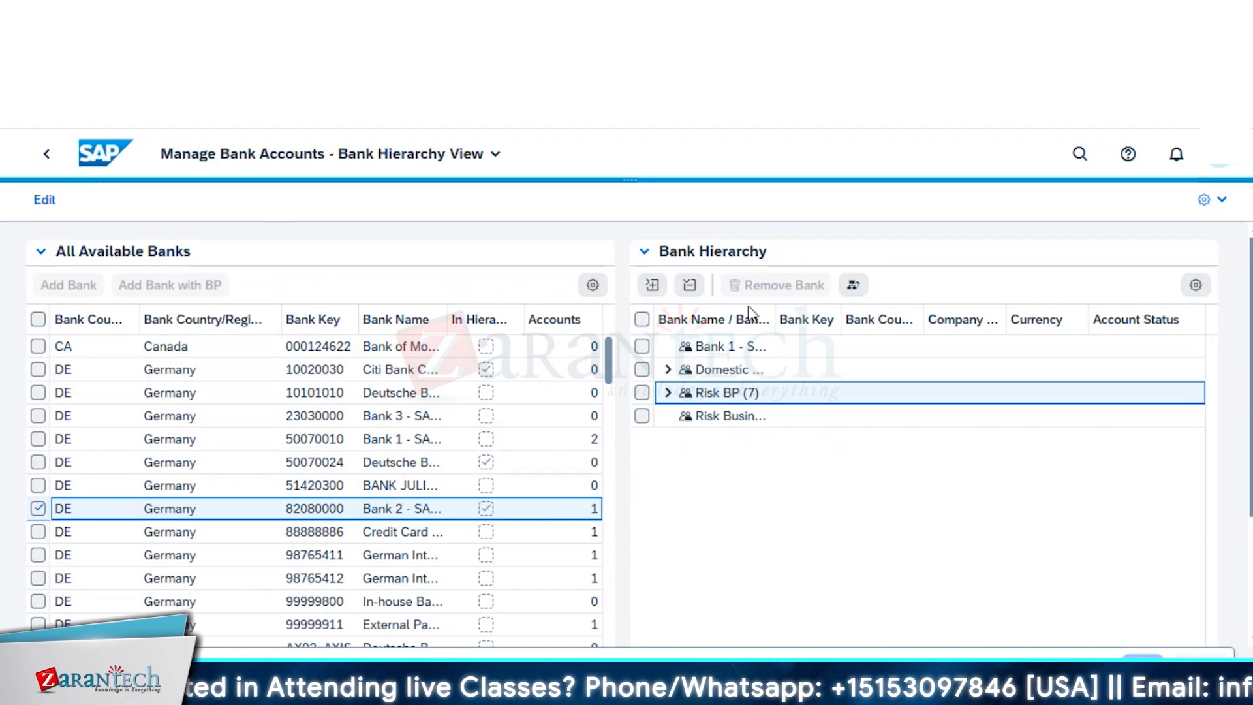
# - Switch to Manage Bank Account Hierarchies, open the new hierarchy form and cancel it
pyautogui.click(55, 155)
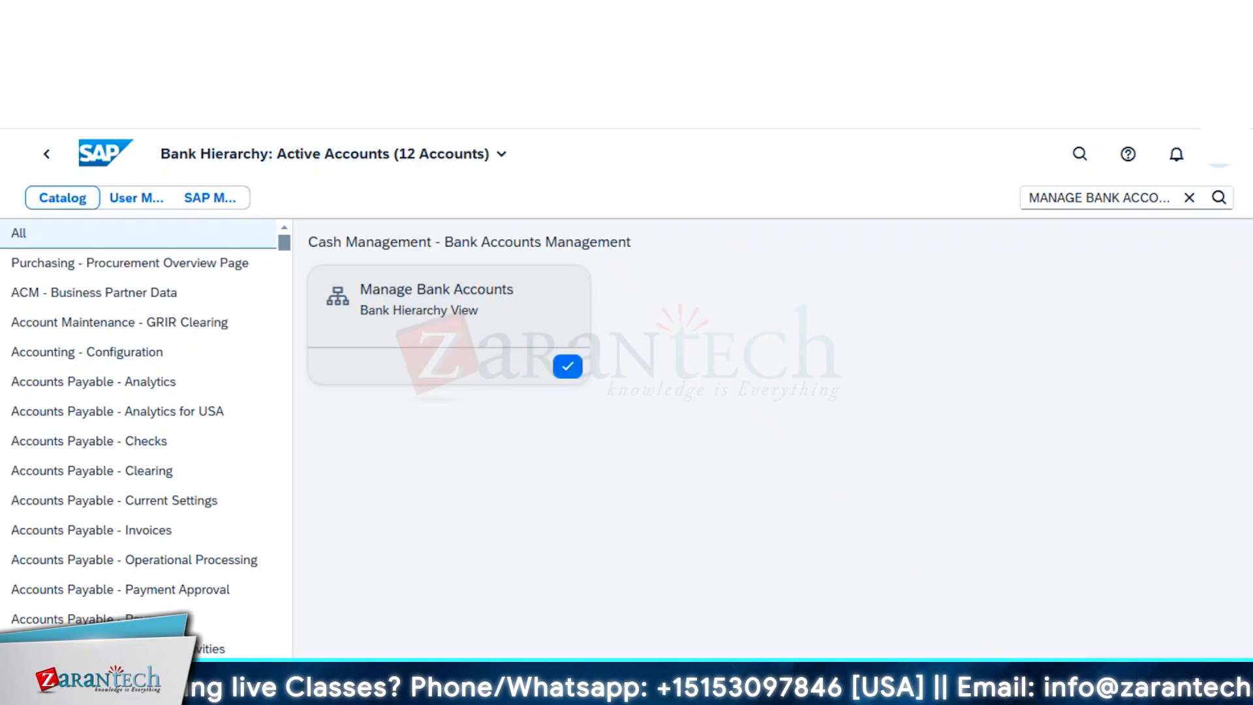
pyautogui.click(731, 20)
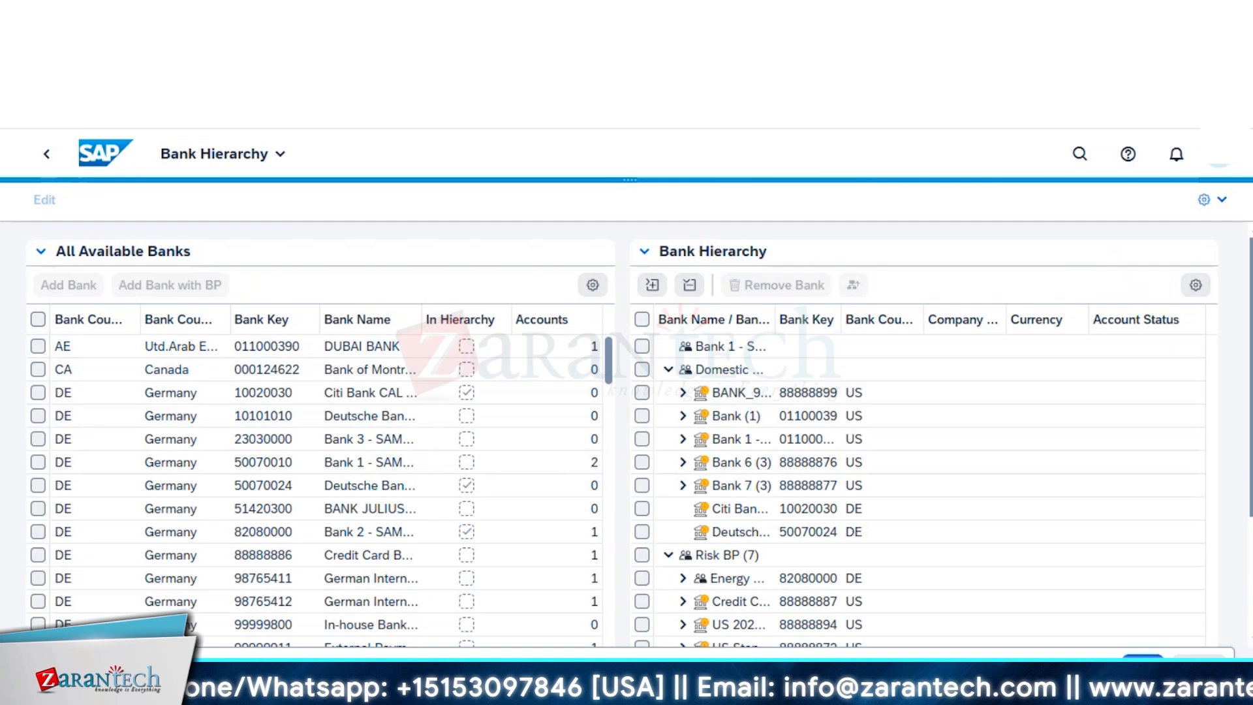
pyautogui.click(724, 19)
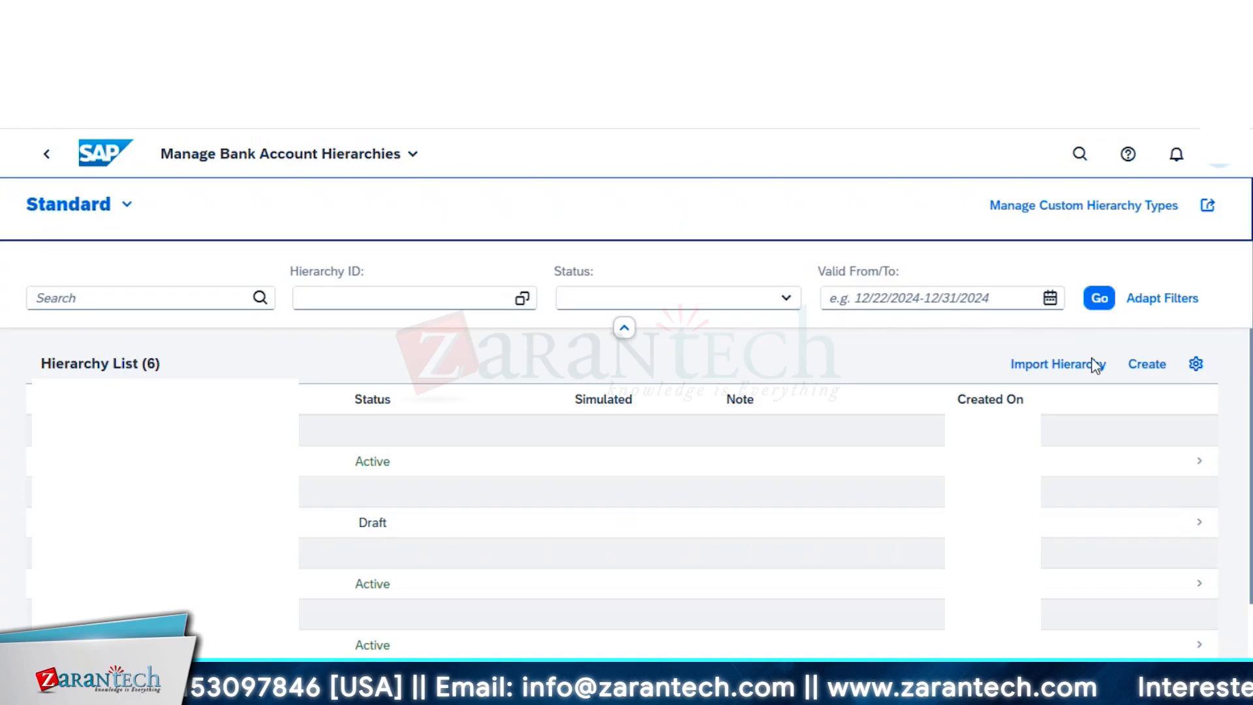
pyautogui.click(1147, 363)
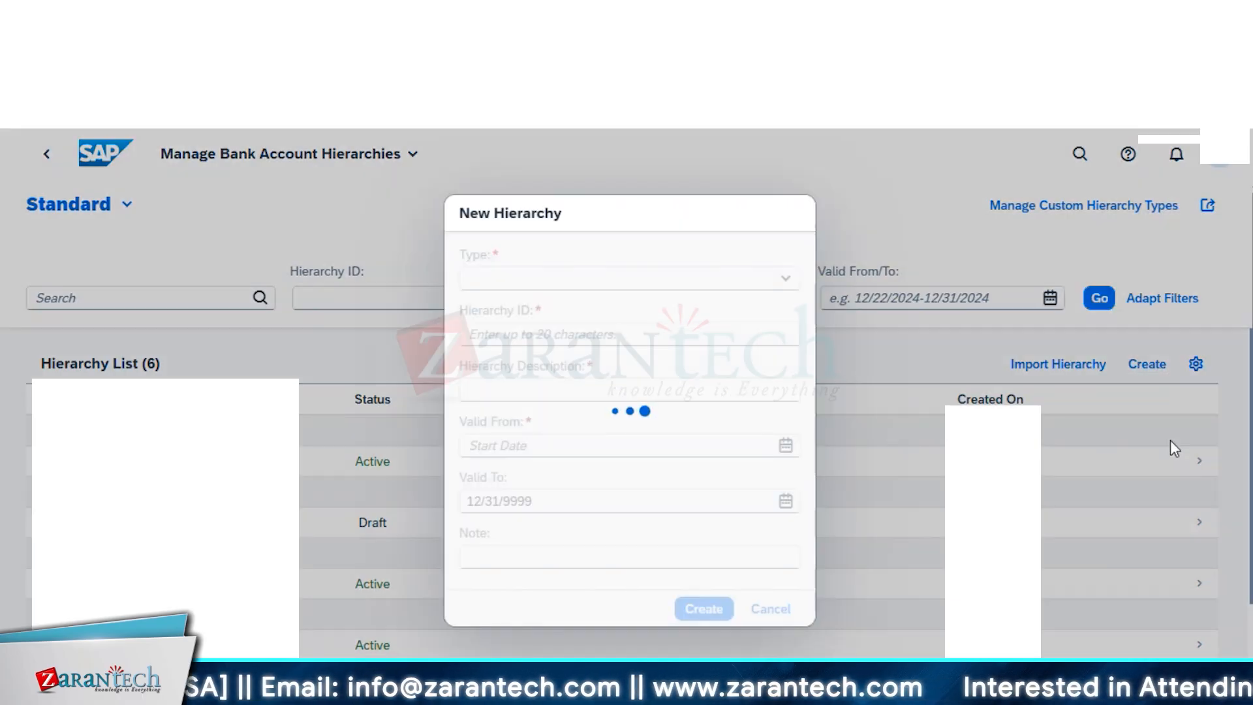
pyautogui.click(775, 614)
# - Open the GROUP_02 bank account group, then collapse and re-expand SUBNODE_01
pyautogui.click(1197, 468)
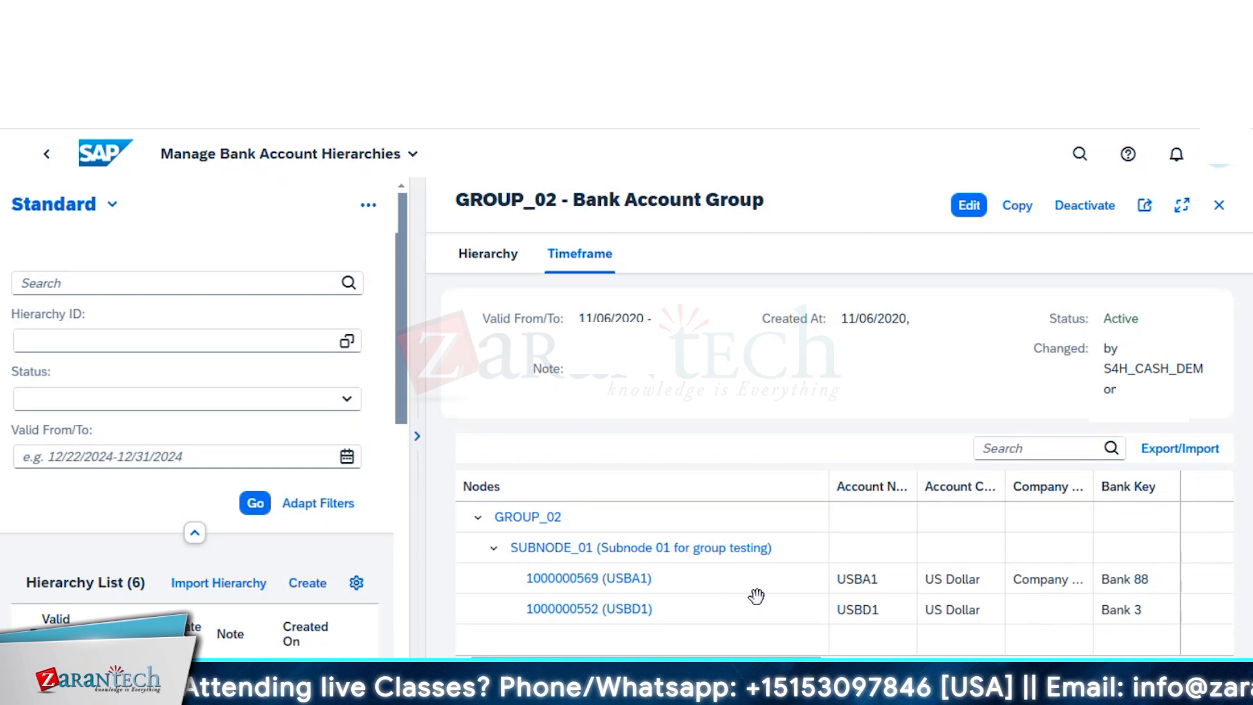
pyautogui.click(493, 549)
pyautogui.click(493, 548)
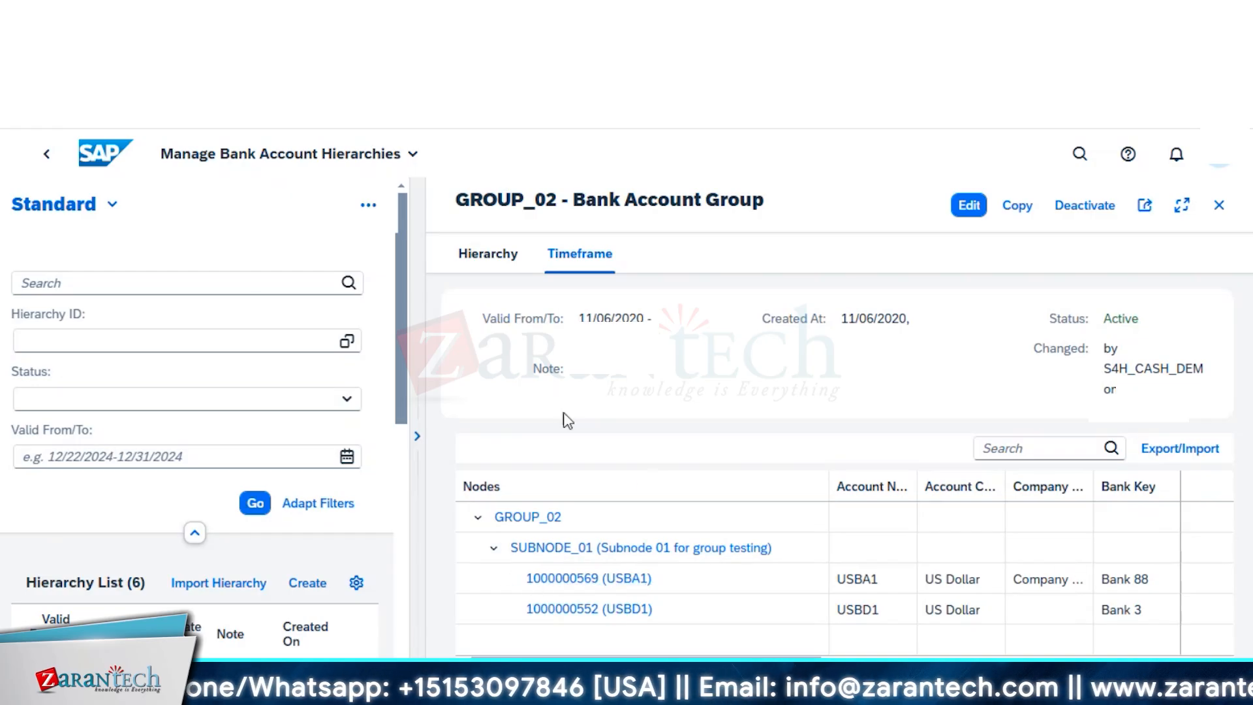
# - Return to the bank hierarchy editor, save the hierarchy and reopen it for editing with the first German bank selected
pyautogui.click(682, 25)
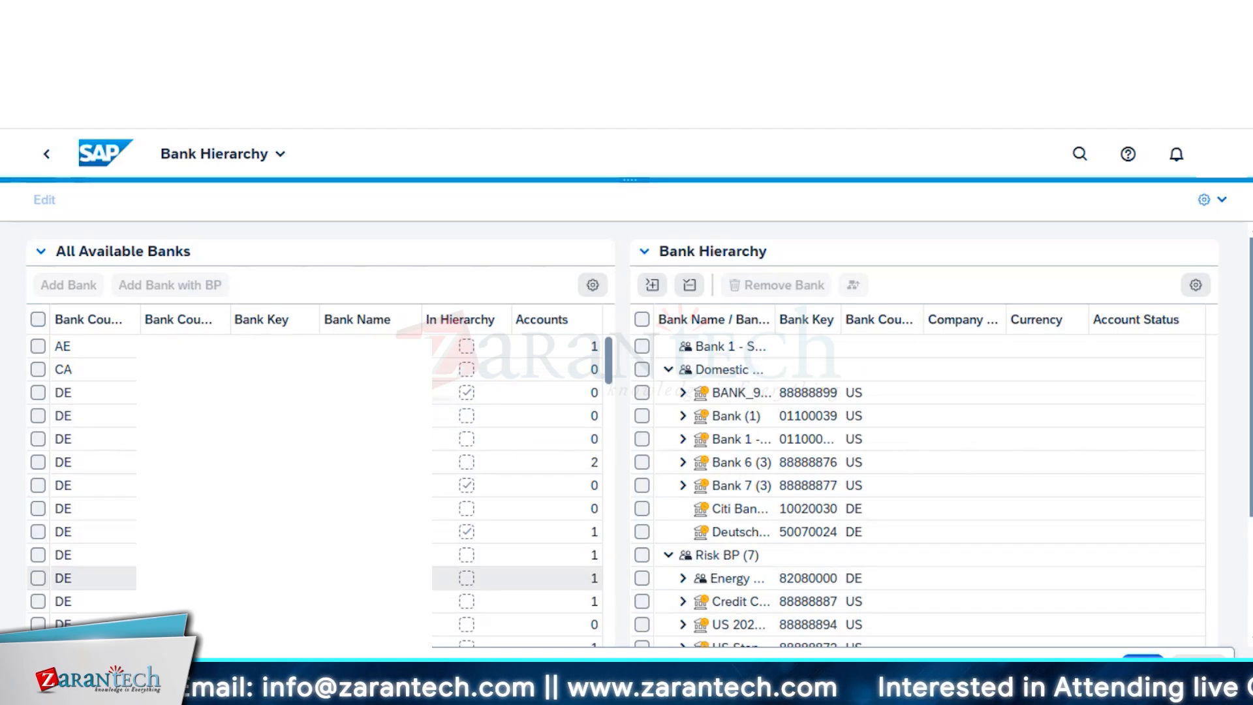
pyautogui.click(39, 393)
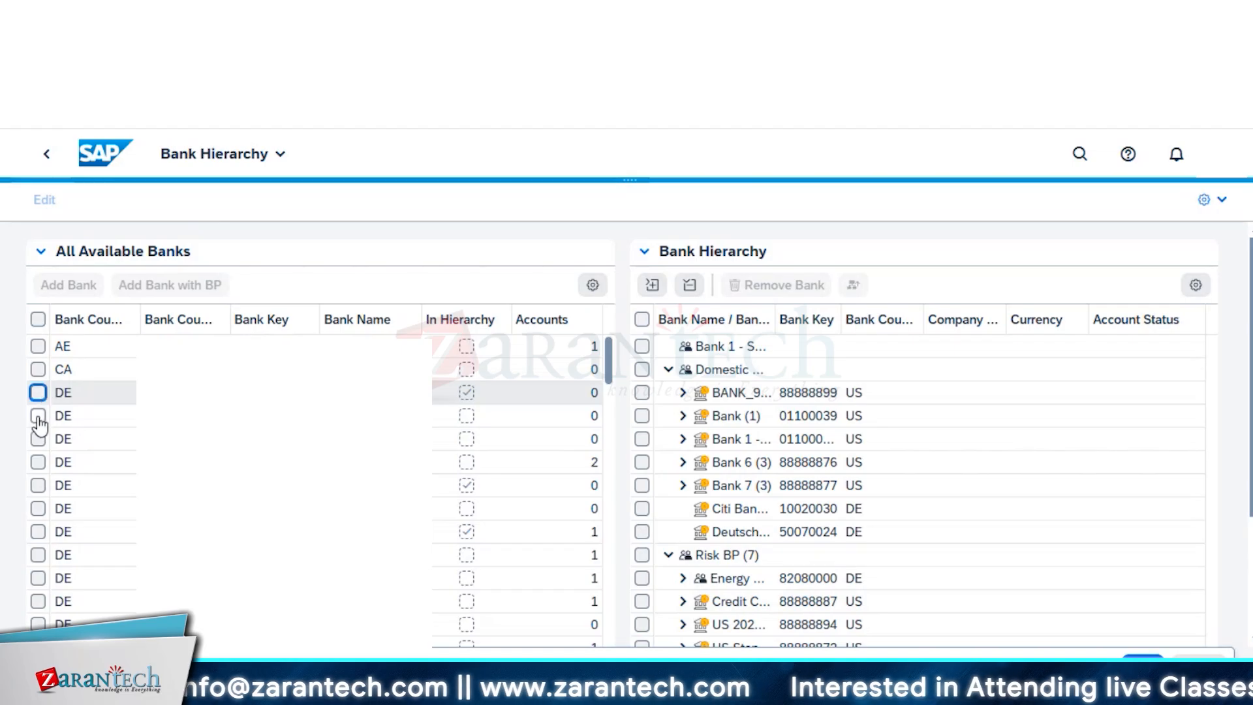
pyautogui.click(1143, 664)
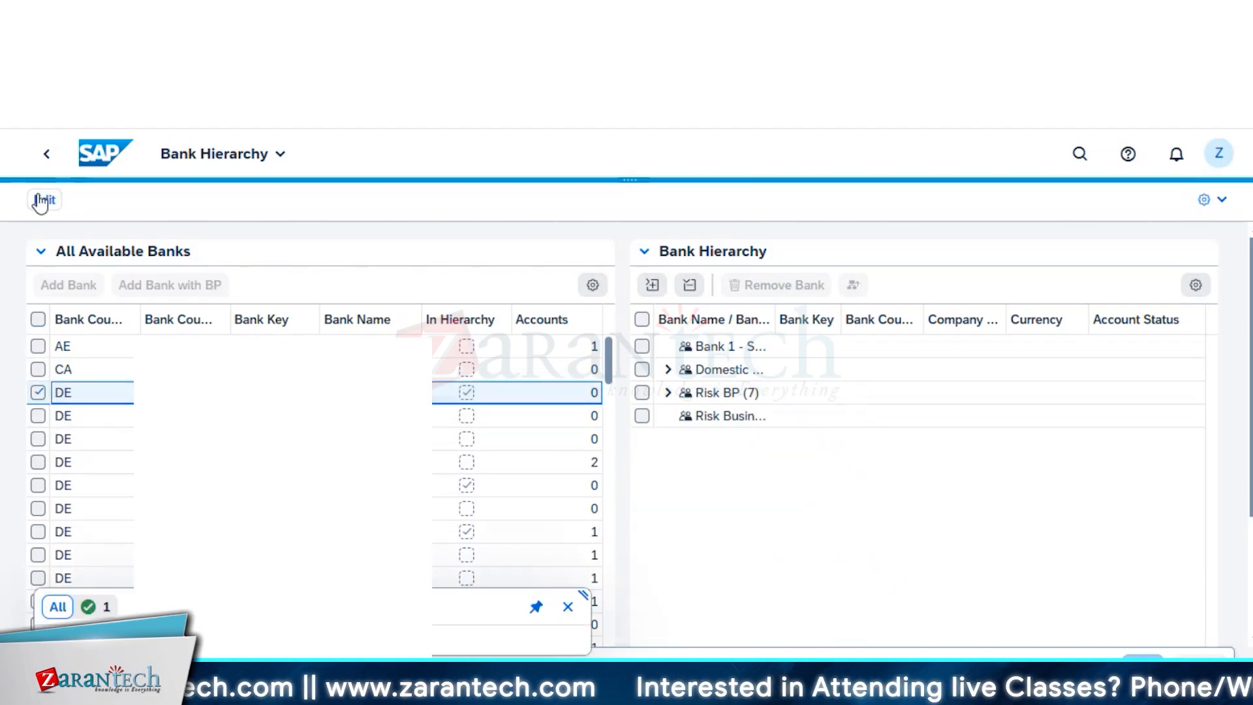
pyautogui.click(40, 201)
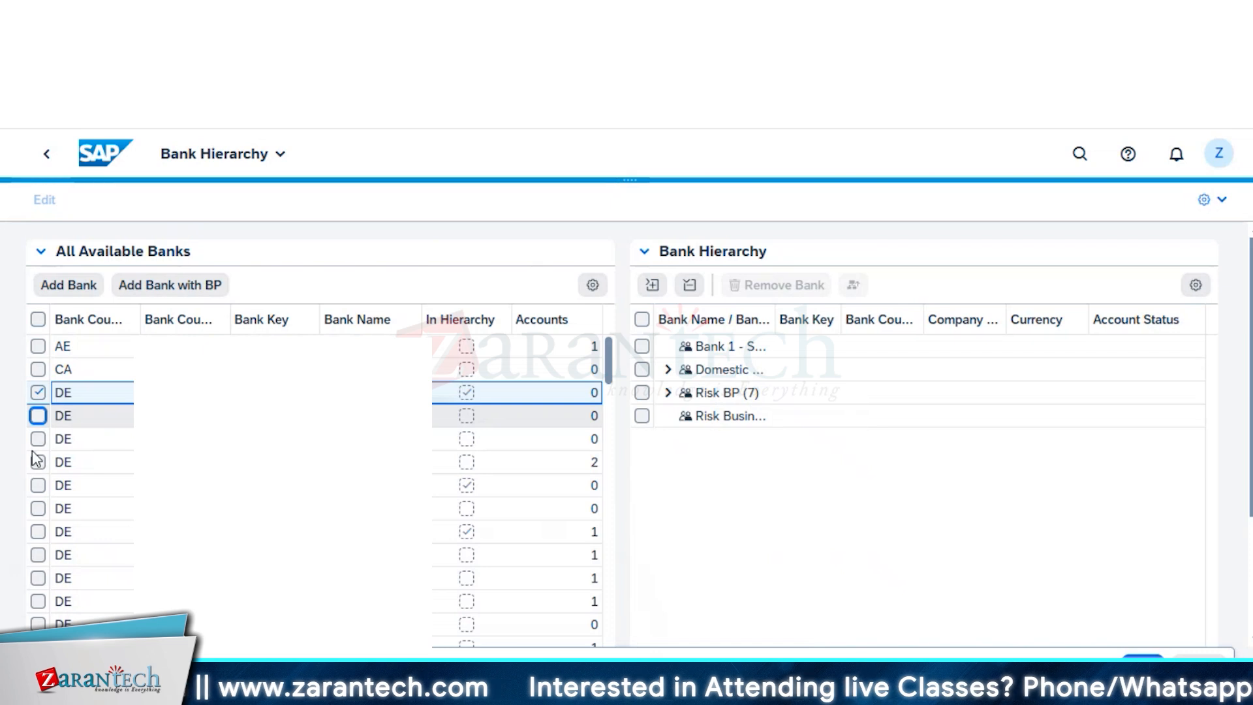
# - Change the bank selection to German banks 10101010, 23030000 and 50070010, and expand the Domestic Customer US 3 node
pyautogui.click(38, 417)
pyautogui.click(37, 420)
pyautogui.click(38, 439)
pyautogui.click(44, 421)
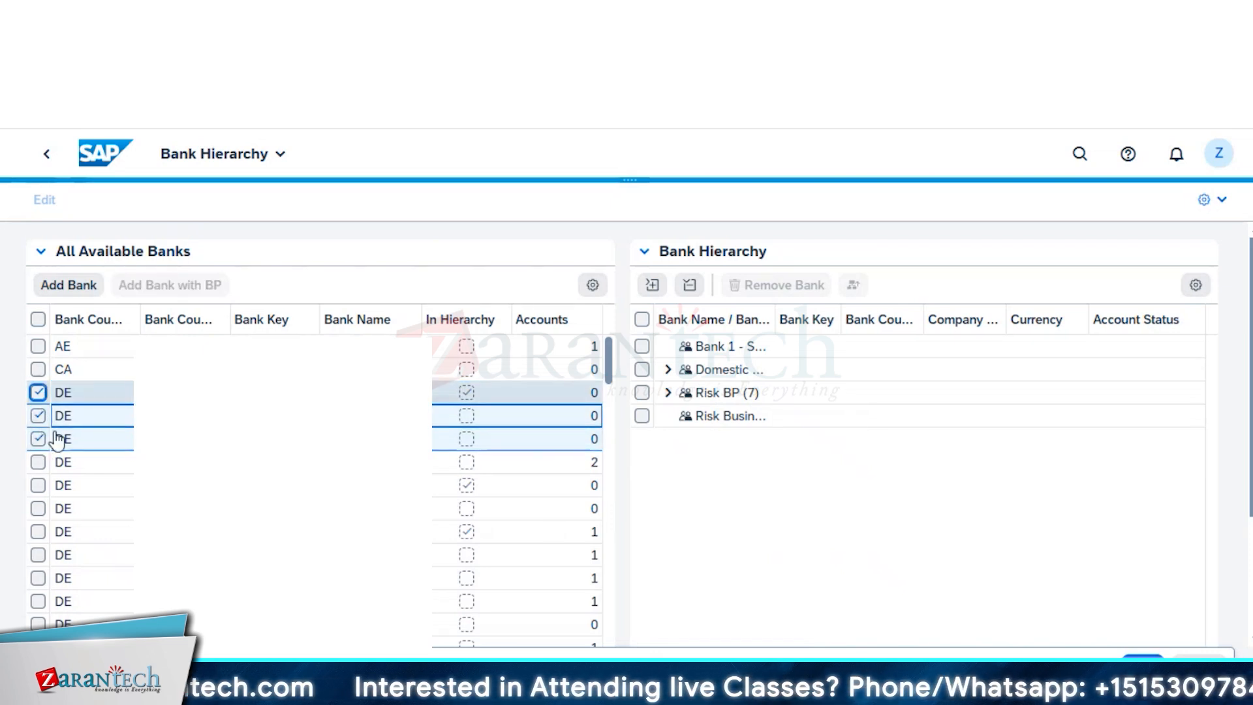
pyautogui.click(40, 394)
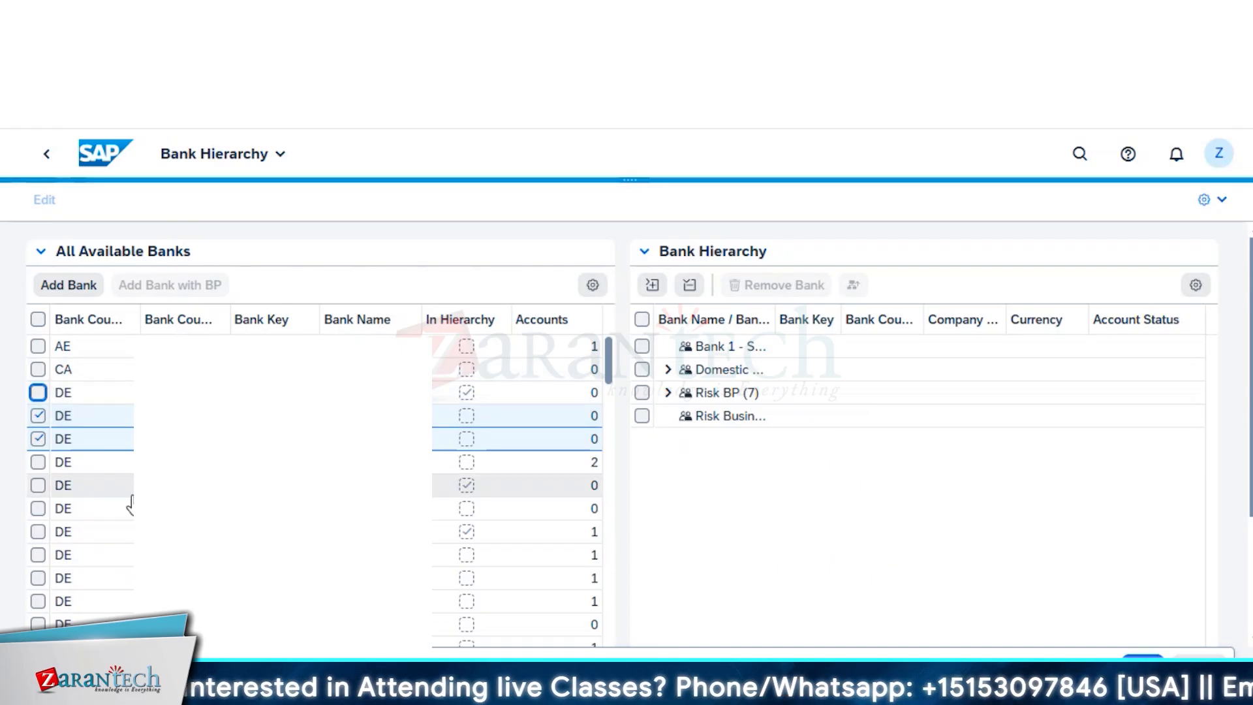
pyautogui.click(38, 462)
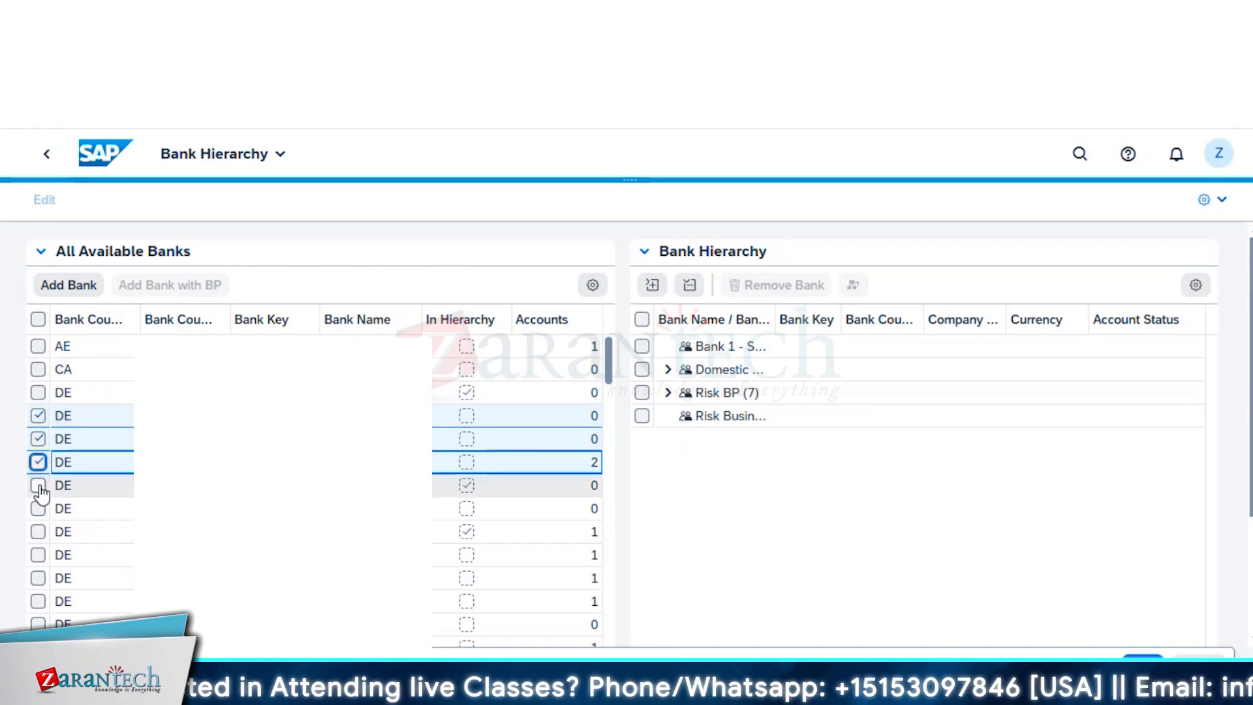
pyautogui.click(668, 369)
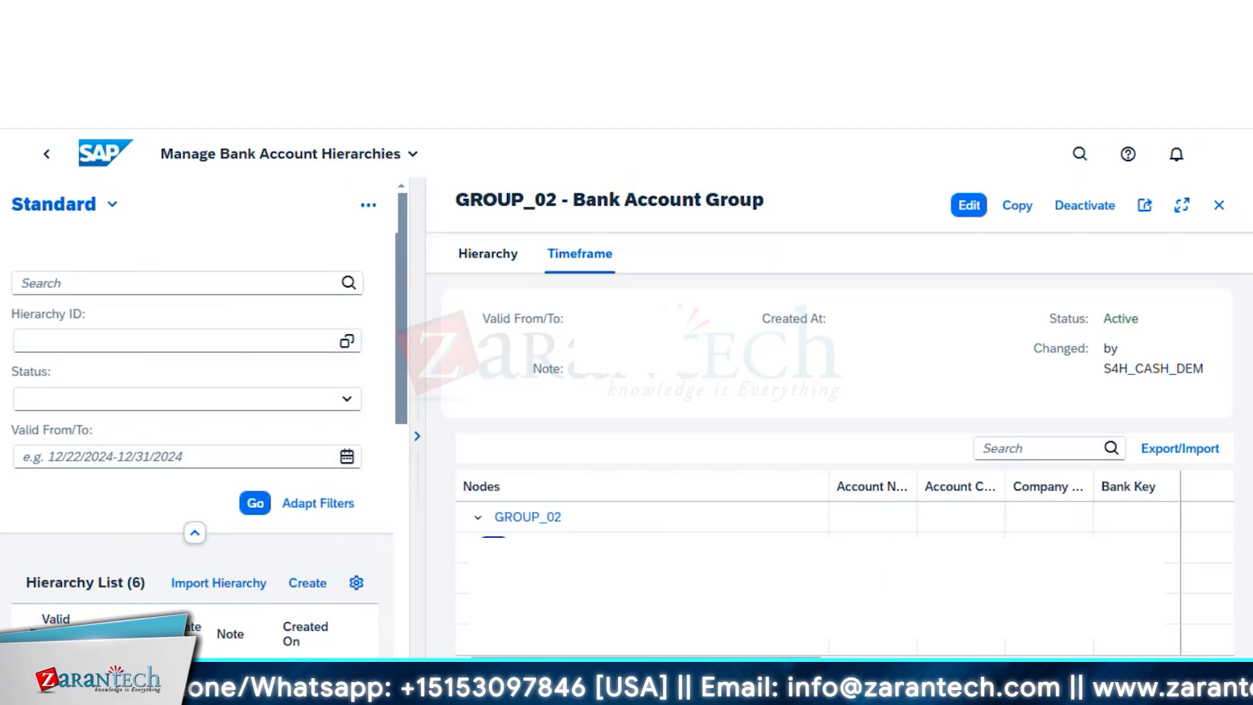
# - Review the details of SUBNODE_01 in GROUP_02, then edit the group and add more bank accounts under that subnode
pyautogui.click(549, 547)
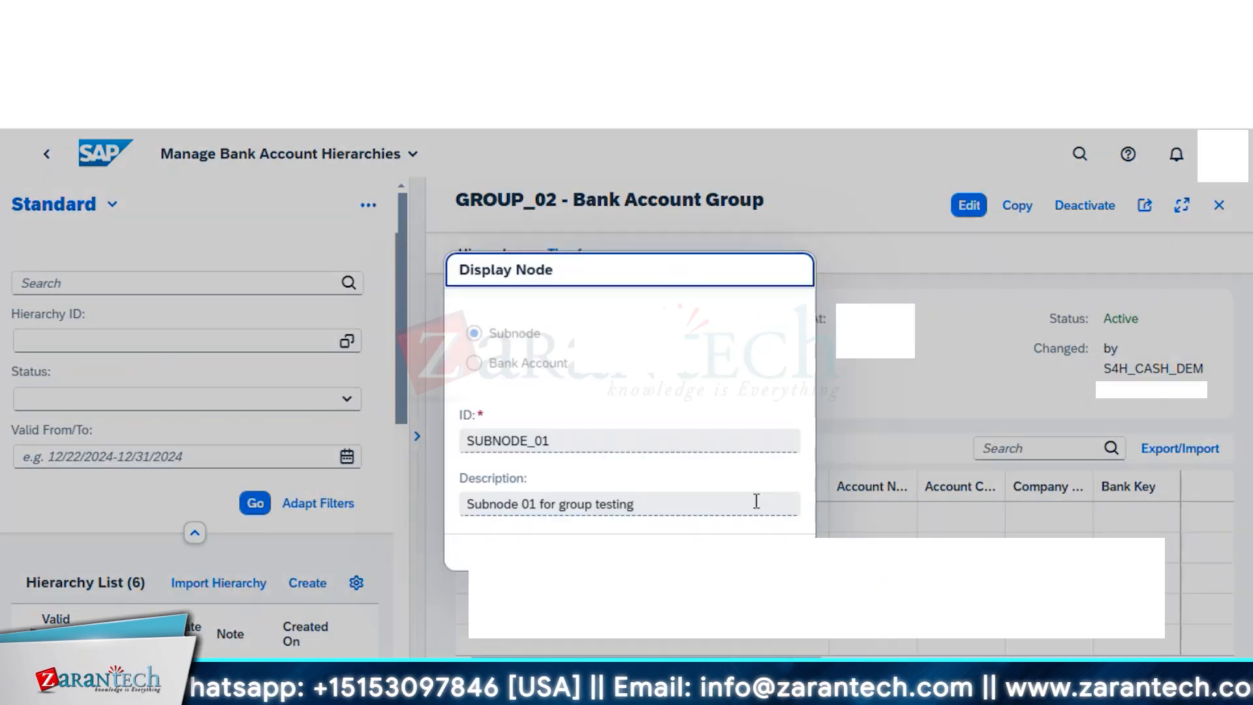
pyautogui.click(785, 552)
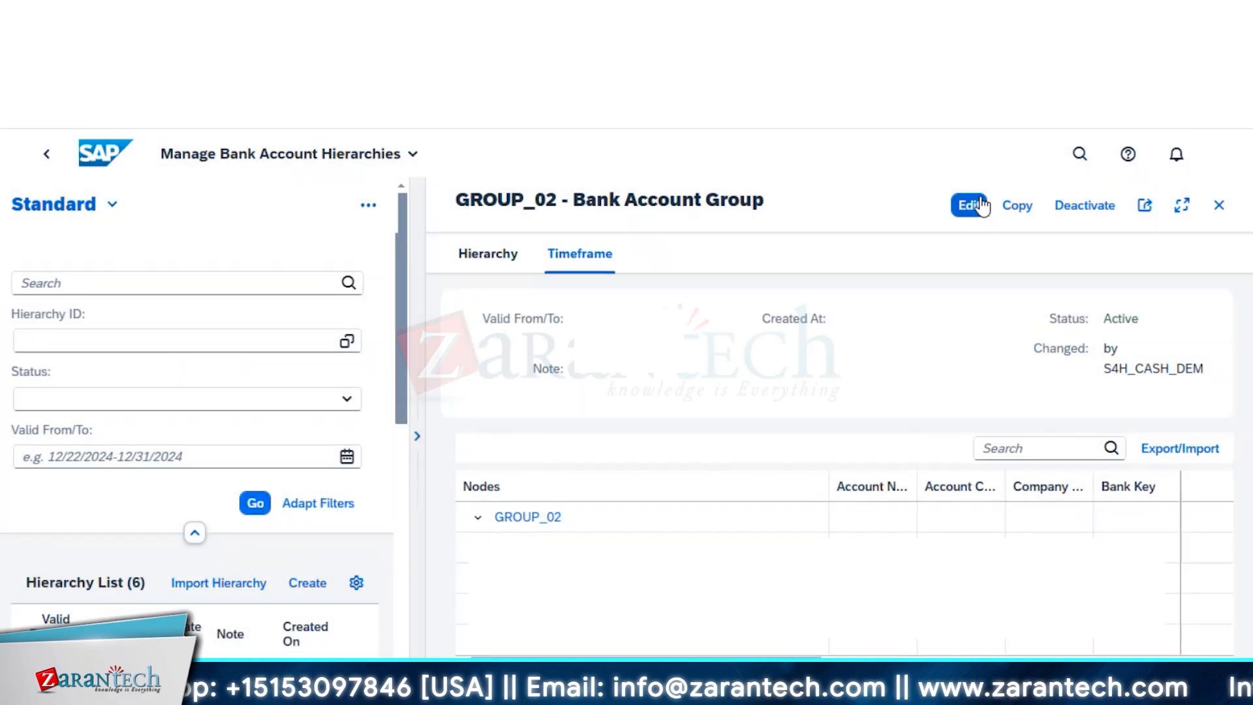
pyautogui.click(981, 207)
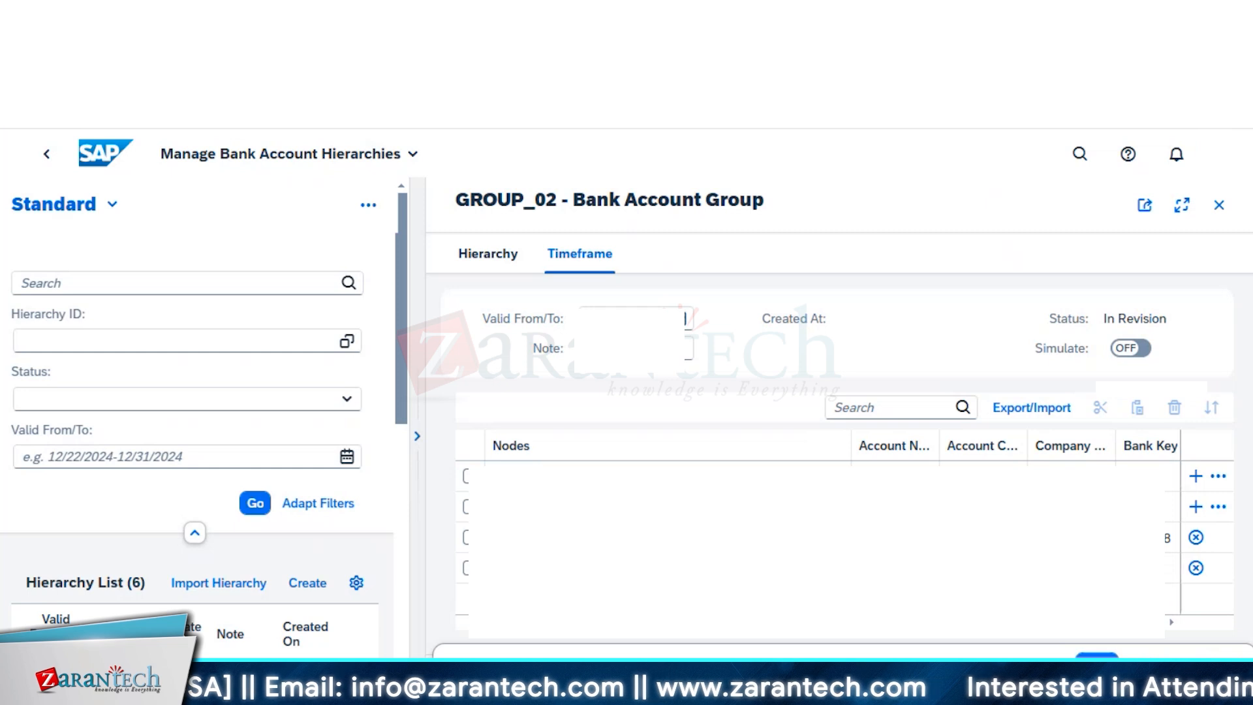
pyautogui.click(1197, 506)
pyautogui.click(508, 364)
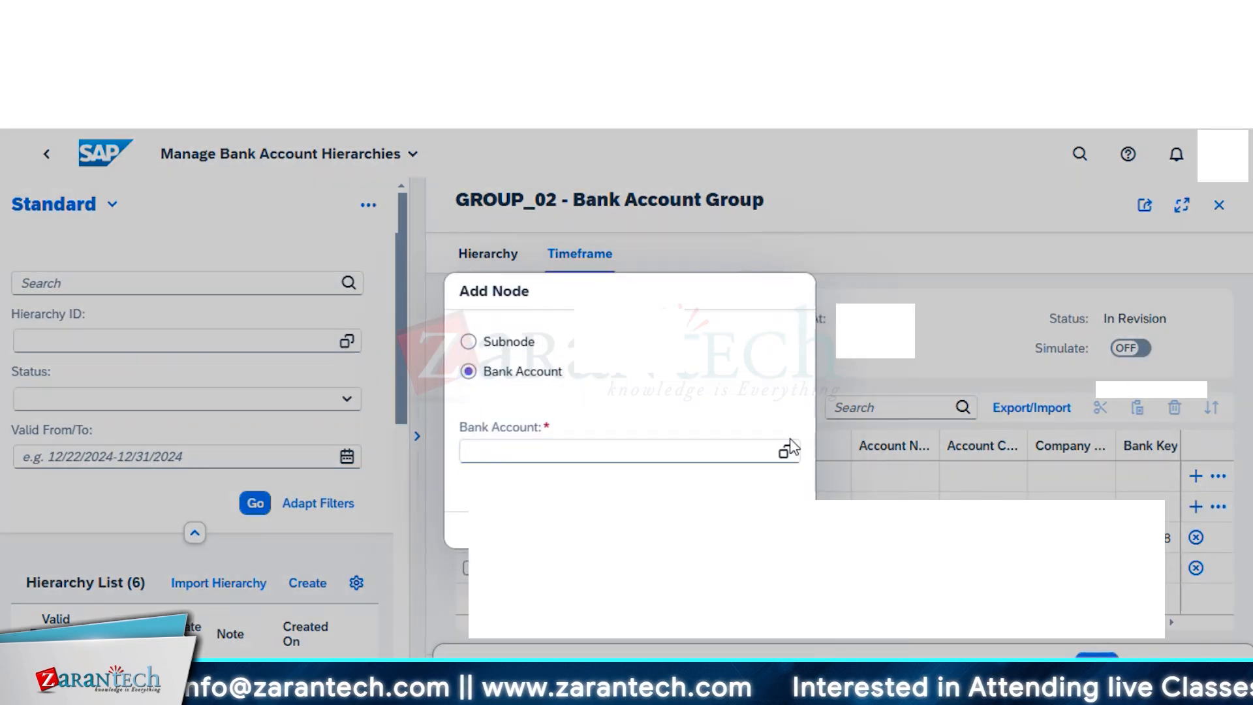
pyautogui.click(786, 456)
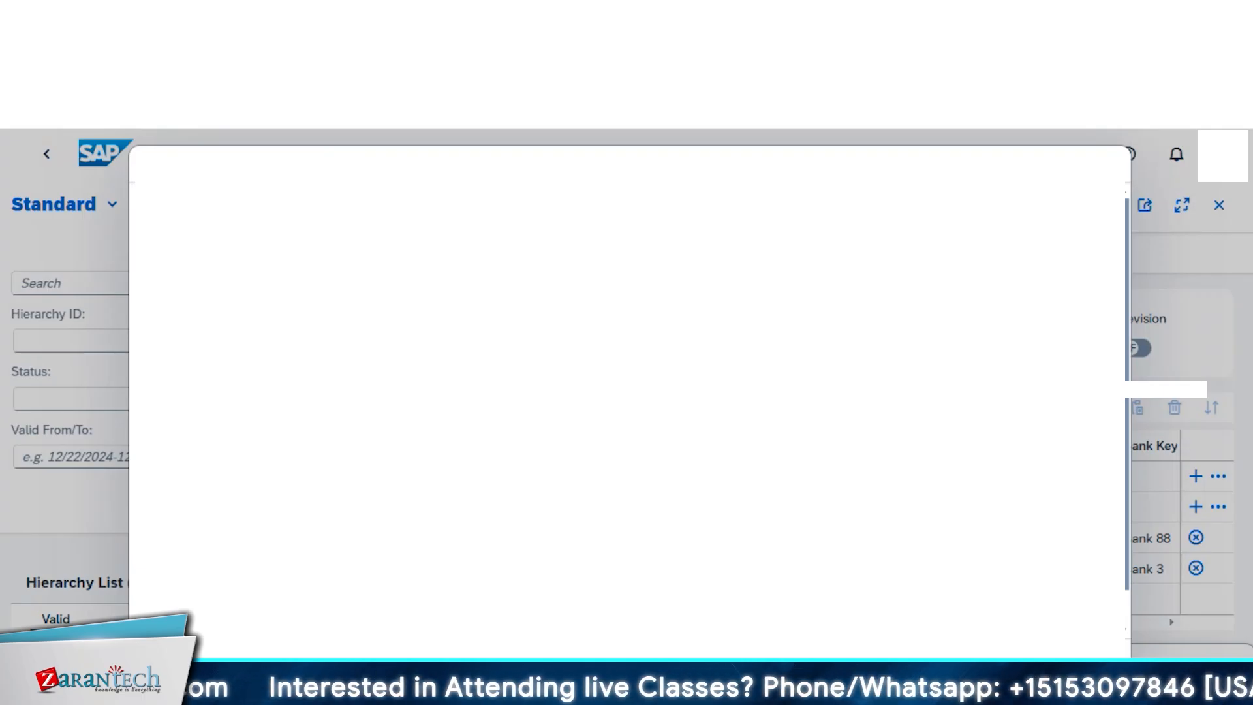
pyautogui.click(1020, 658)
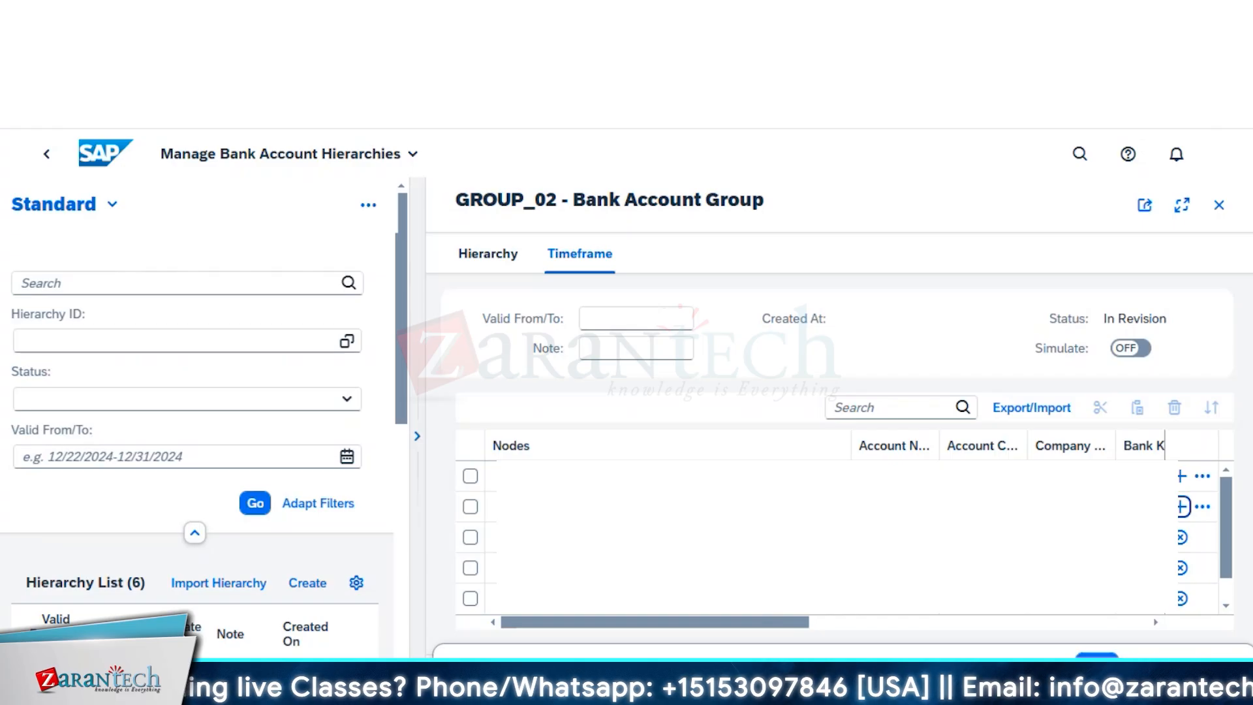
# - Save and activate the revised GROUP_02 bank account group, and toggle its root node
pyautogui.click(1097, 662)
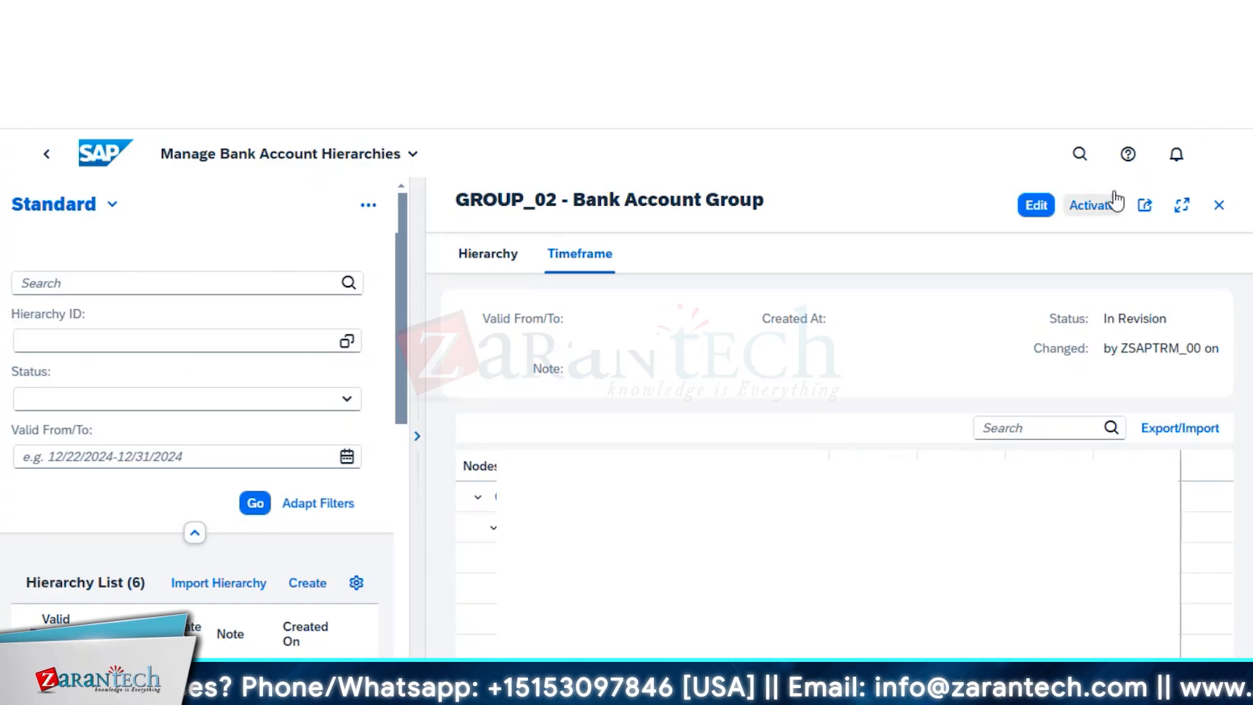
pyautogui.click(1113, 204)
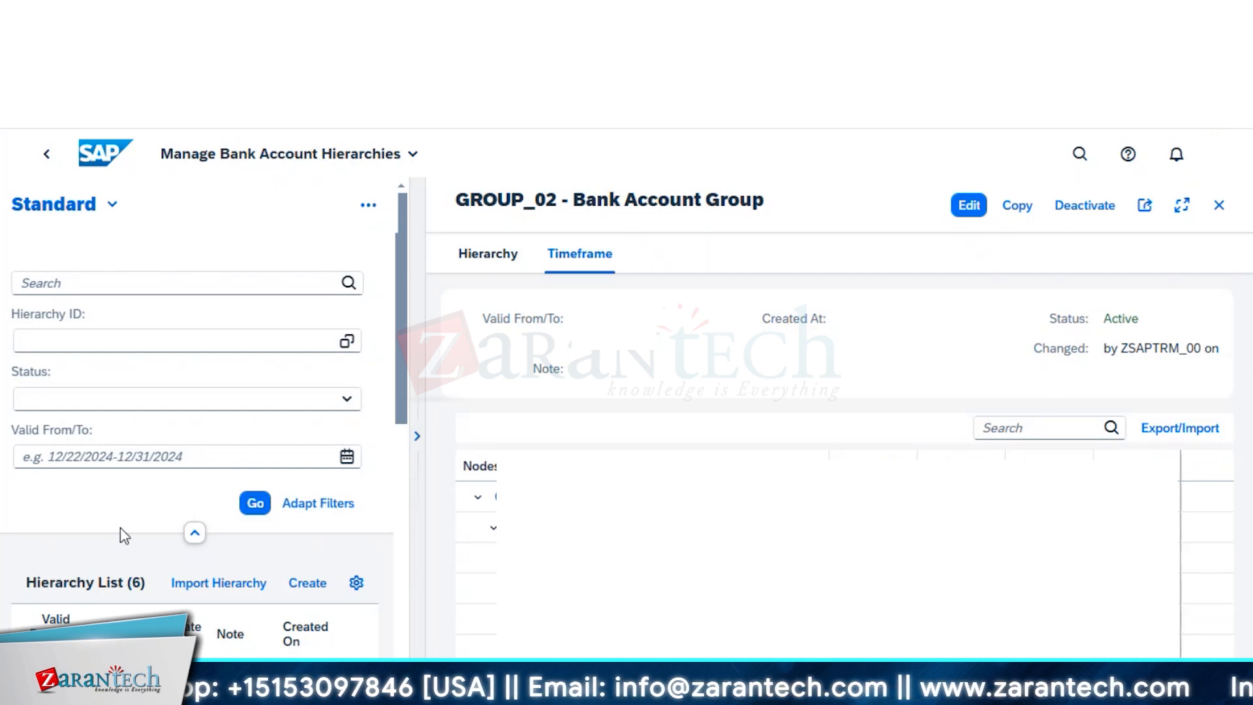
pyautogui.click(478, 497)
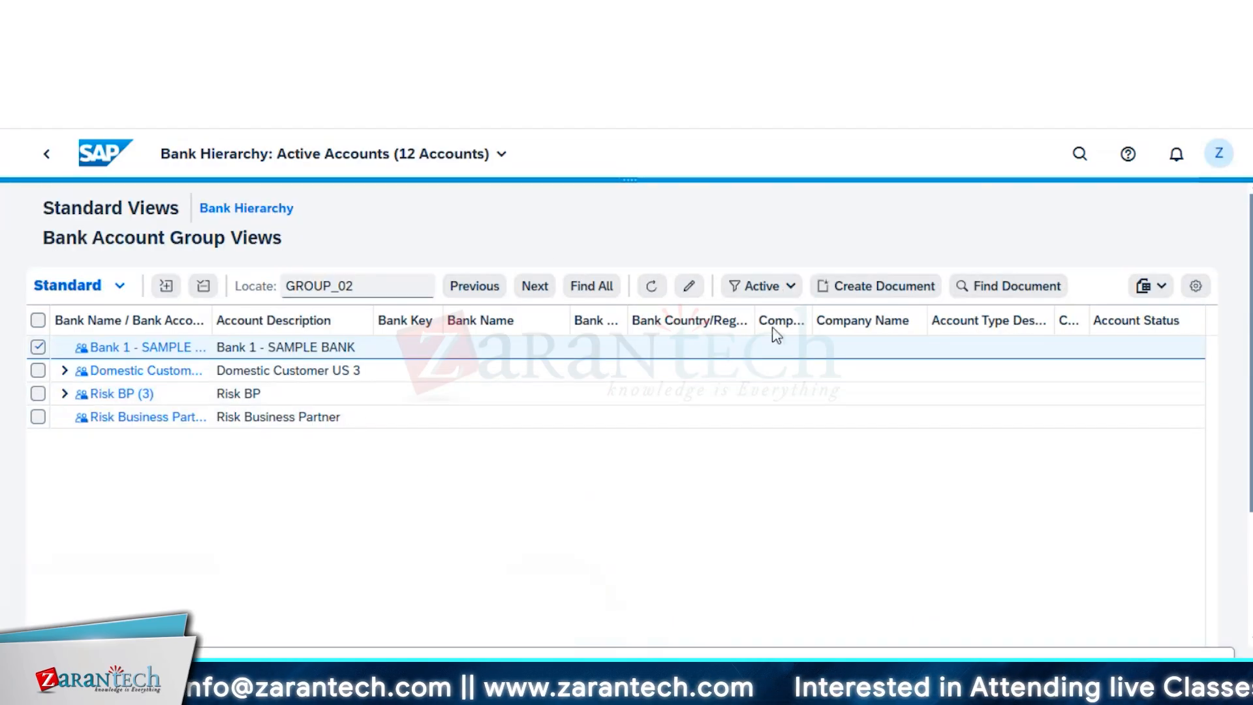
# - In the active accounts bank hierarchy view, find all matches for GROUP_02 and toggle the Bank 1 - SAMPLE BANK selection
pyautogui.click(594, 291)
pyautogui.click(1049, 648)
pyautogui.click(37, 349)
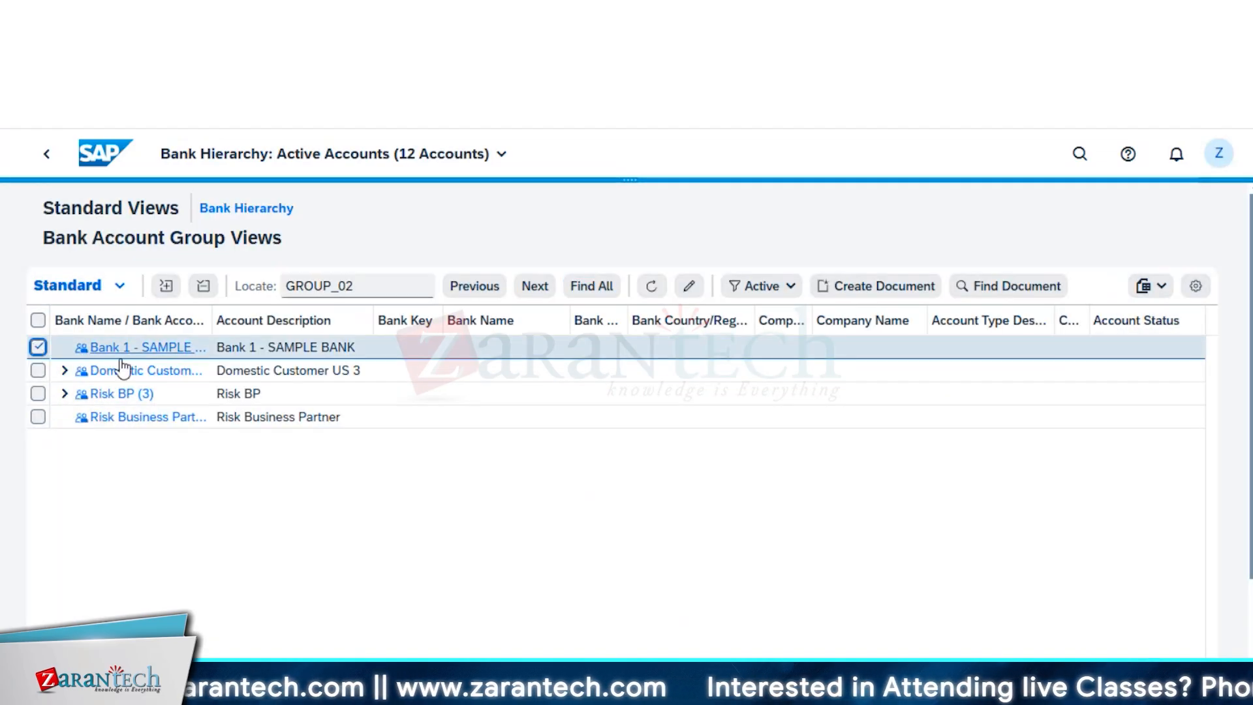
# - Expand the Domestic Customer US 3 and Risk BP nodes, selecting the first bank under Domestic Customer US 3
pyautogui.click(64, 370)
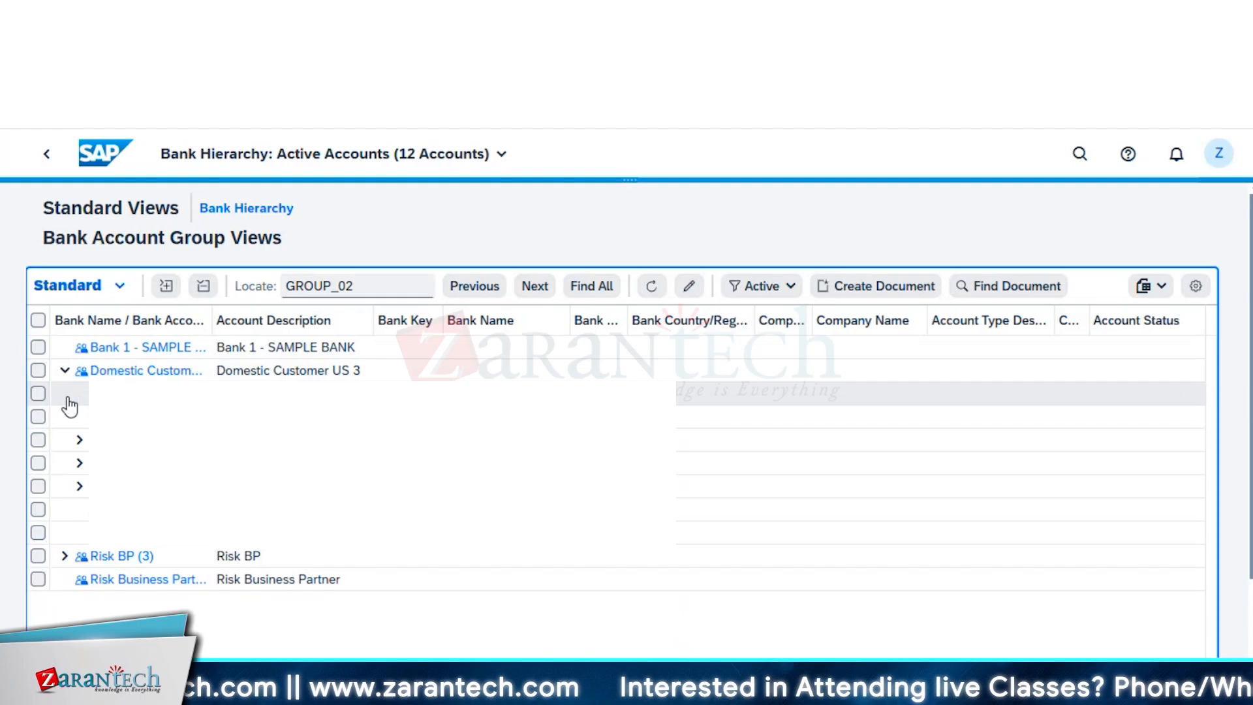
pyautogui.click(68, 399)
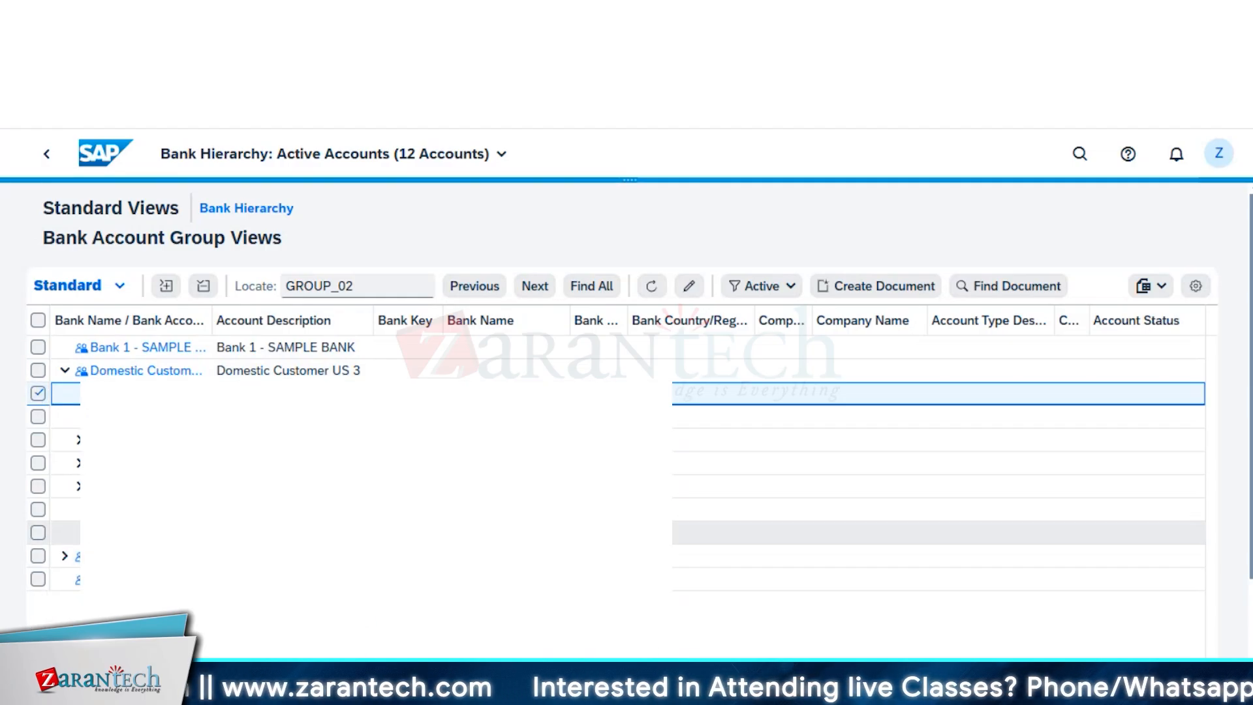
pyautogui.scroll(-2, 72, 431)
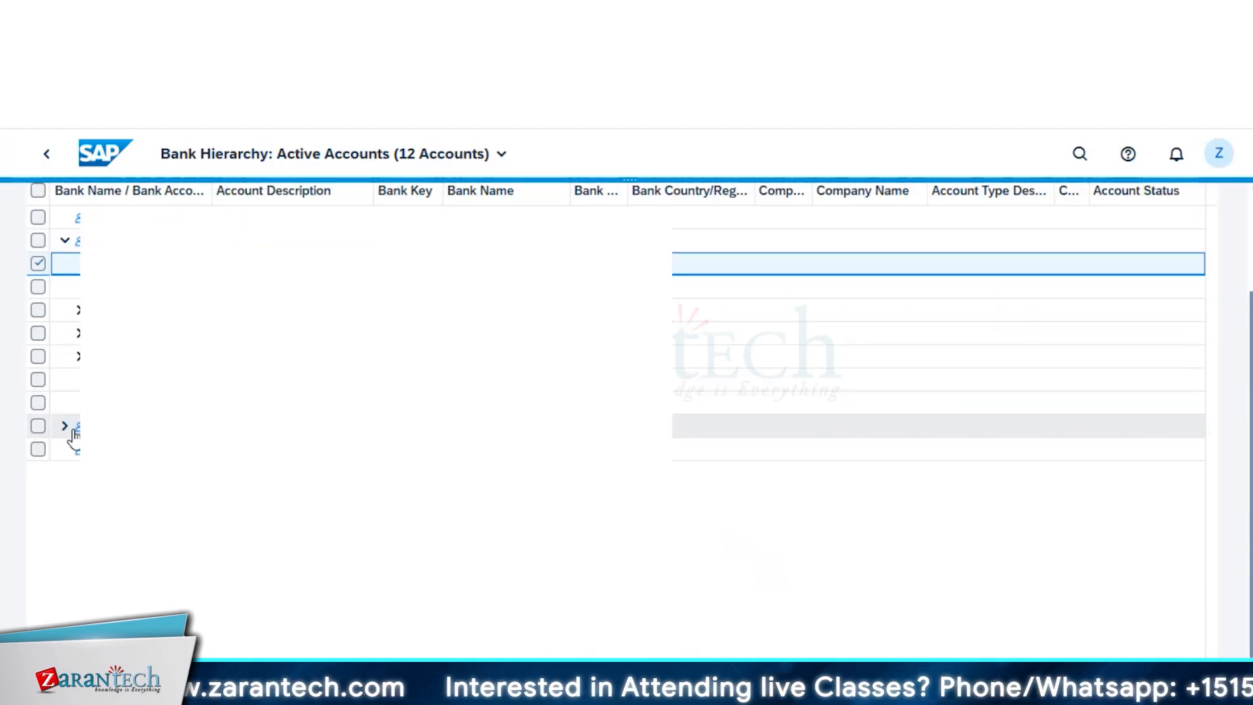
pyautogui.click(64, 426)
pyautogui.scroll(2, 904, 372)
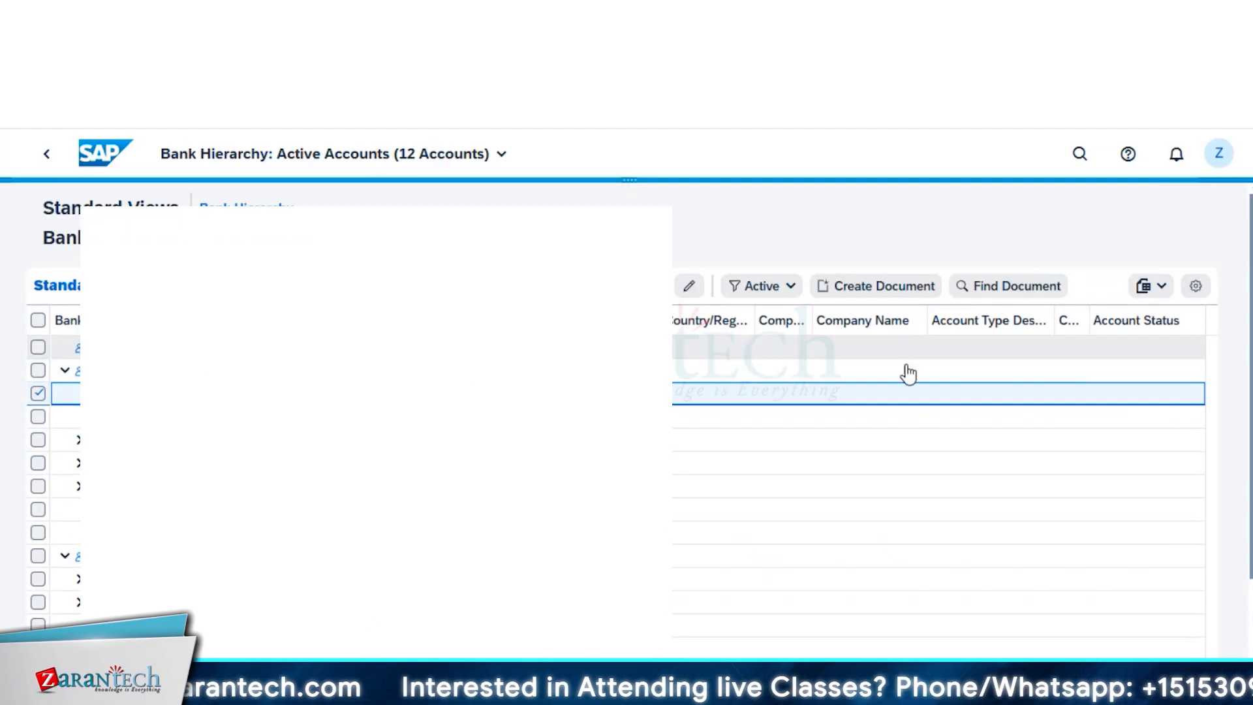
# - Open the active GROUP_02 bank account hierarchy and review the bank accounts under SUBNODE_01 in its timeframe
pyautogui.click(733, 291)
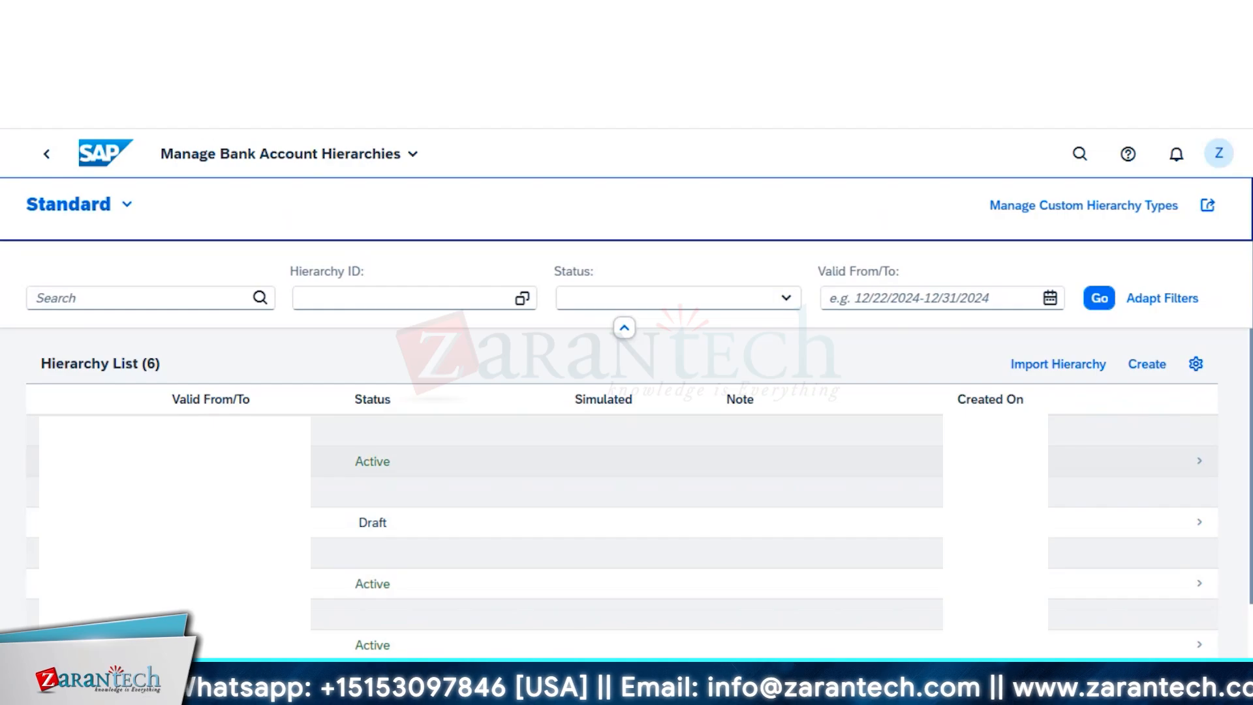
pyautogui.click(1195, 465)
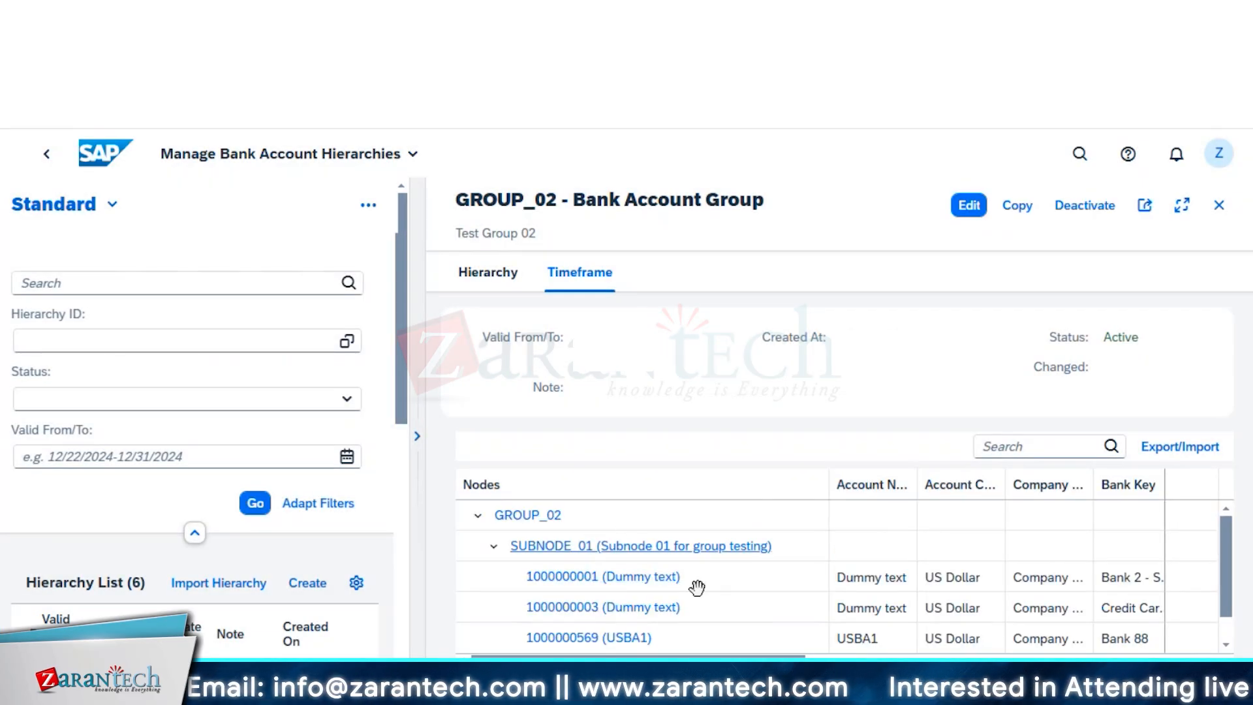
pyautogui.scroll(-1, 758, 603)
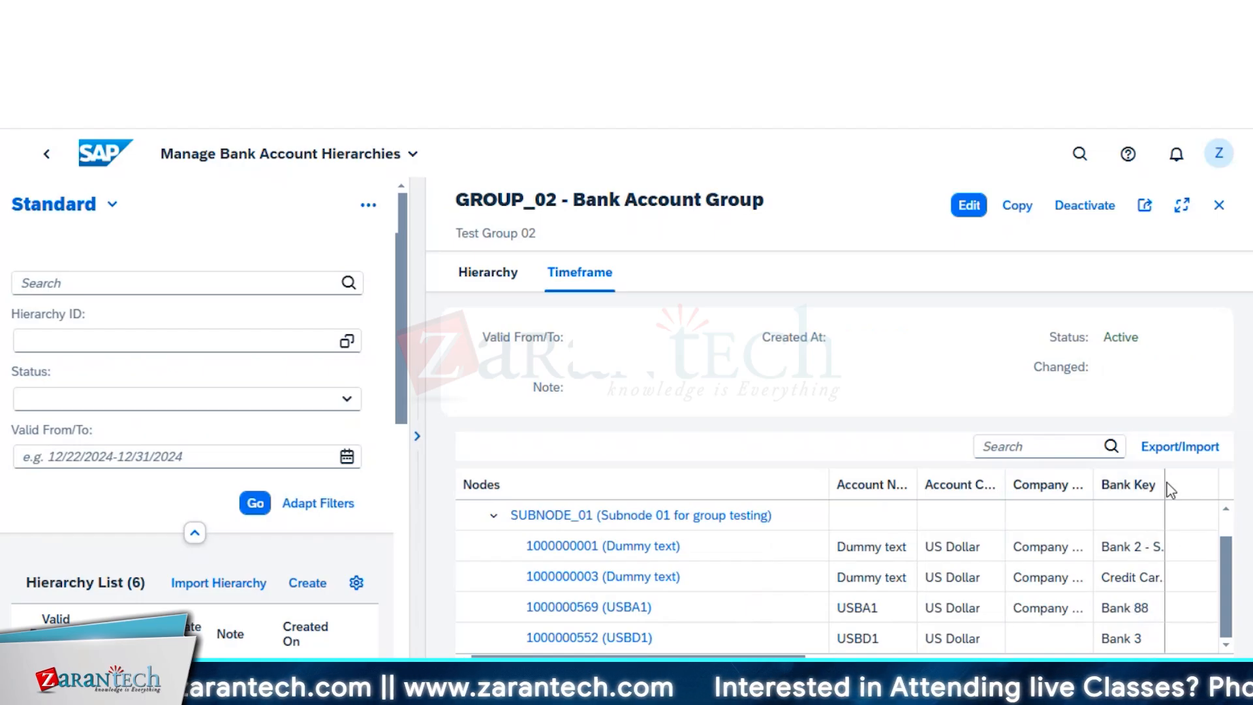
pyautogui.moveTo(1159, 482); pyautogui.dragTo(1184, 480)
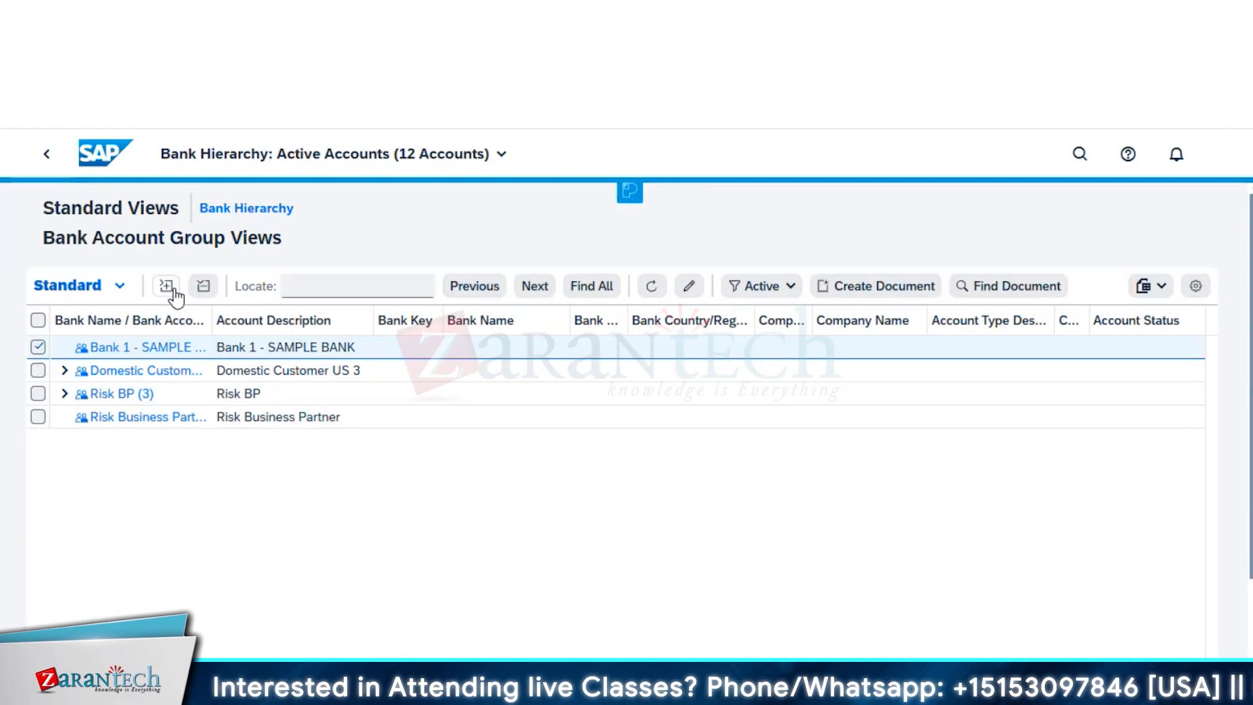
# - Expand all nodes of the bank hierarchy and review the banks and accounts assigned under each business partner
pyautogui.click(166, 285)
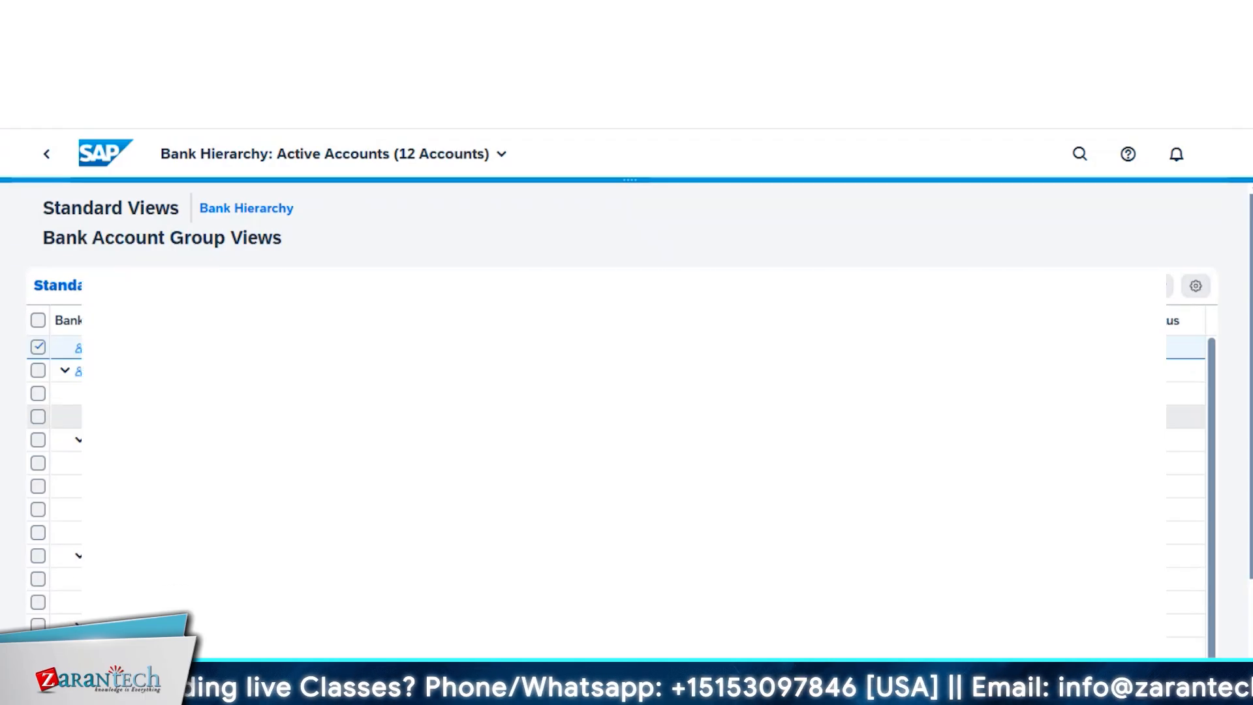
pyautogui.scroll(-1, 624, 509)
pyautogui.scroll(-6, 624, 509)
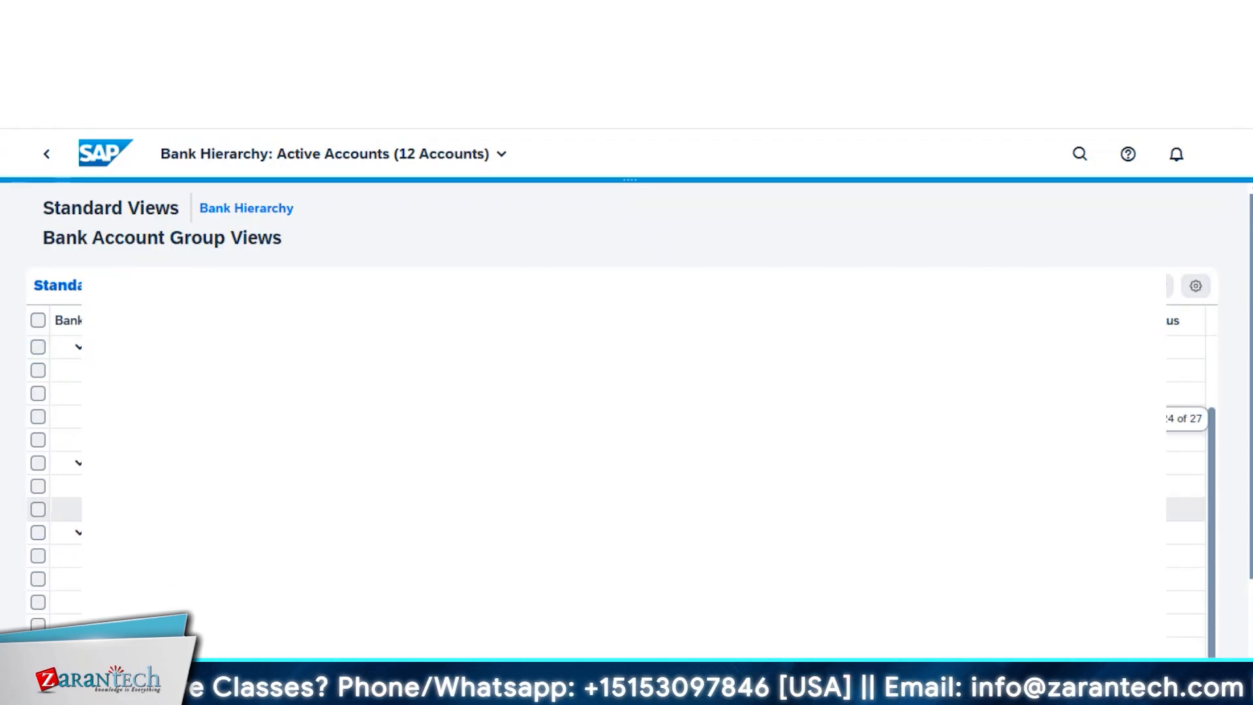
pyautogui.scroll(-3, 624, 509)
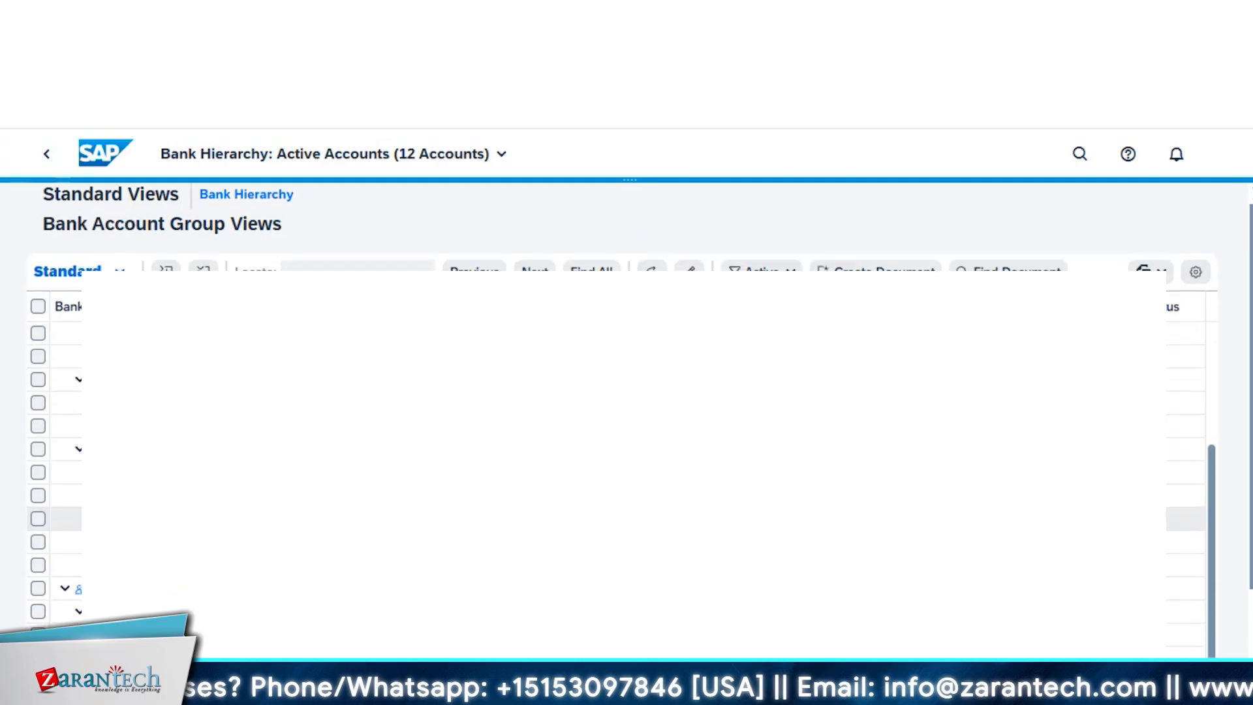
pyautogui.scroll(3, 476, 307)
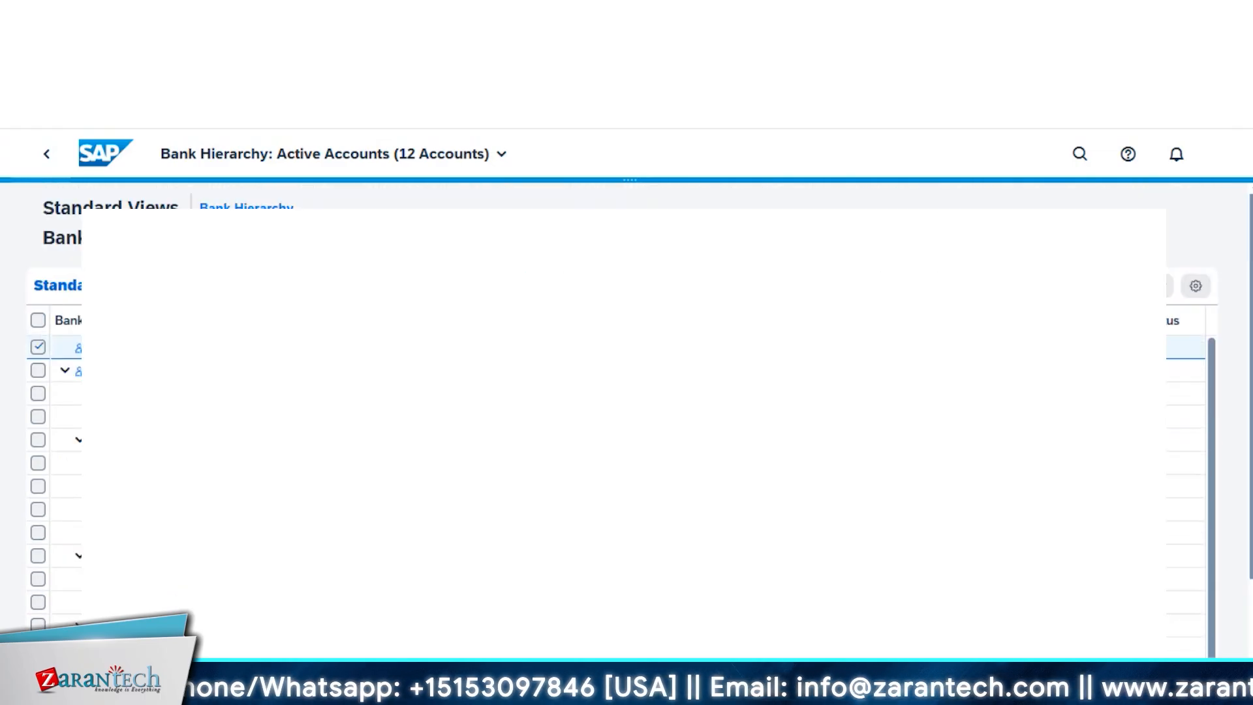
pyautogui.click(893, 297)
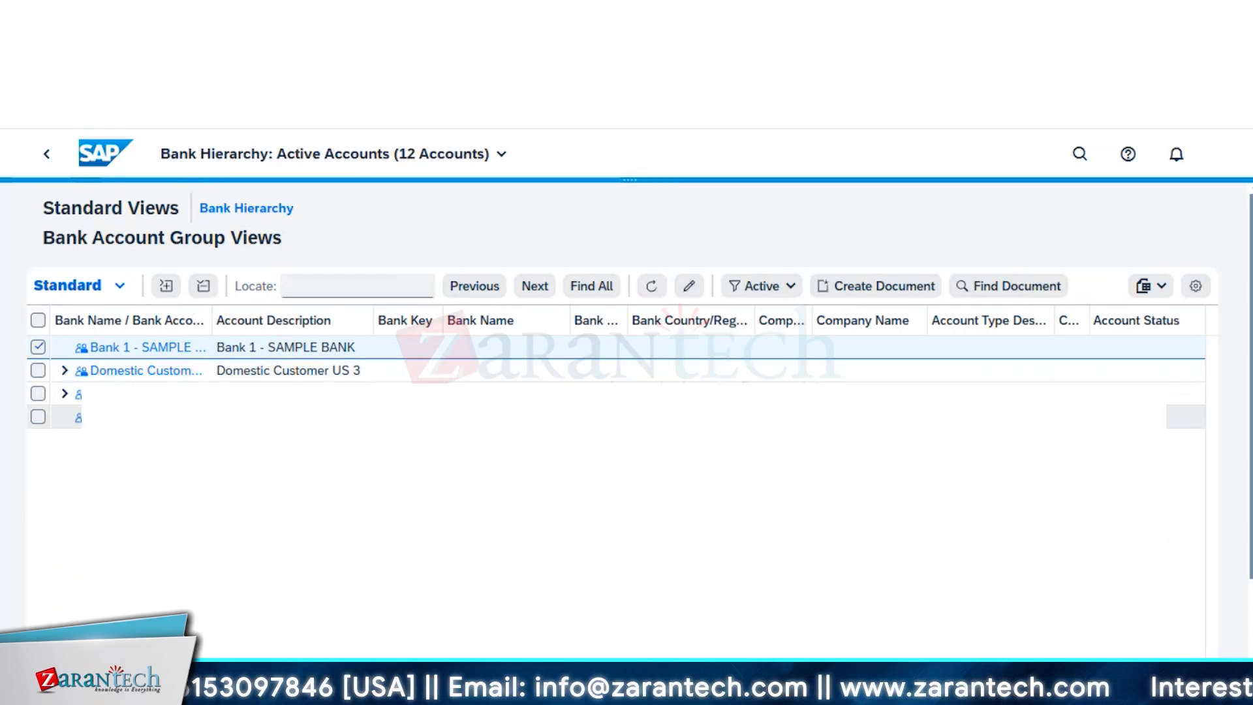
# - Open the bank hierarchy for editing and select the third German (DE) bank among all available banks
pyautogui.click(689, 286)
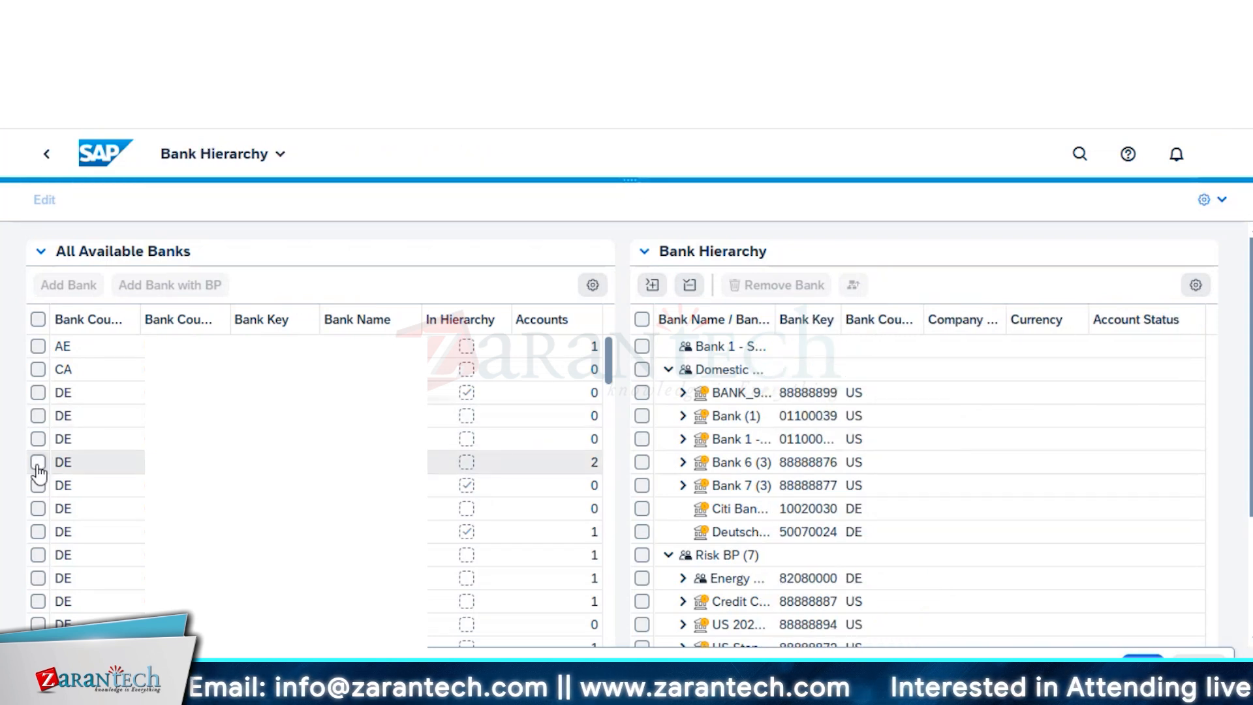
pyautogui.scroll(-3, 85, 483)
pyautogui.scroll(-1, 84, 484)
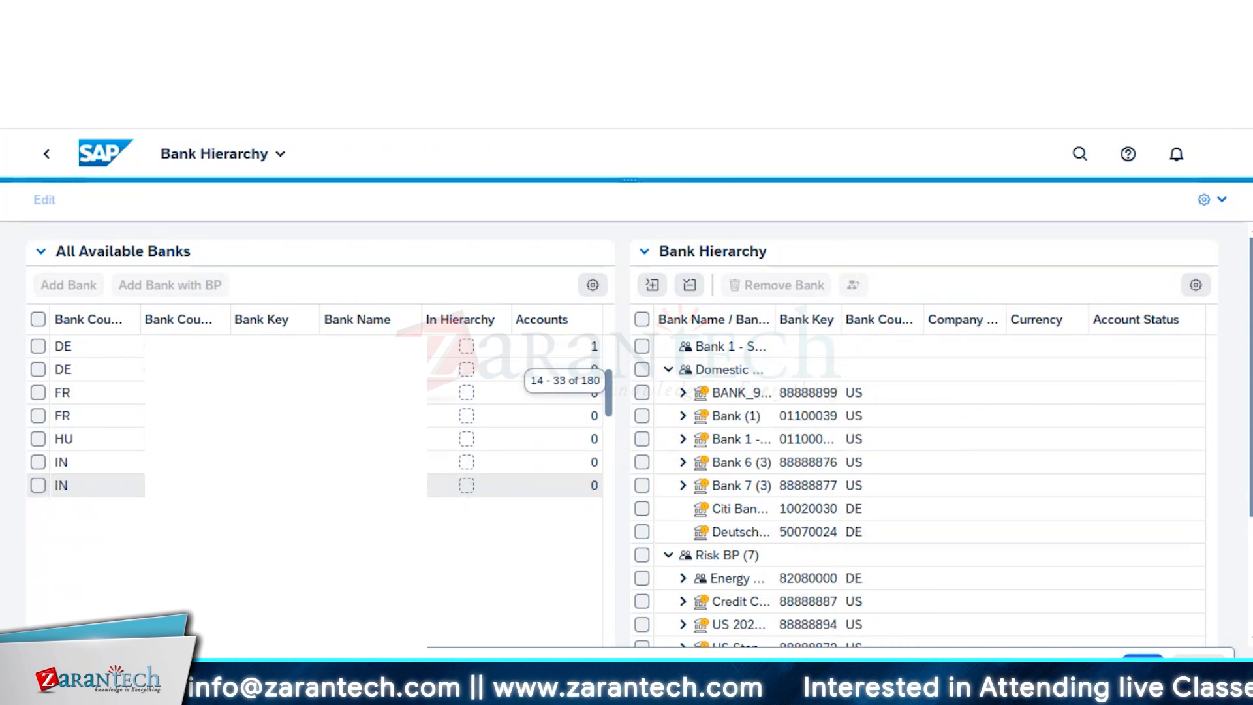
pyautogui.scroll(5, 85, 483)
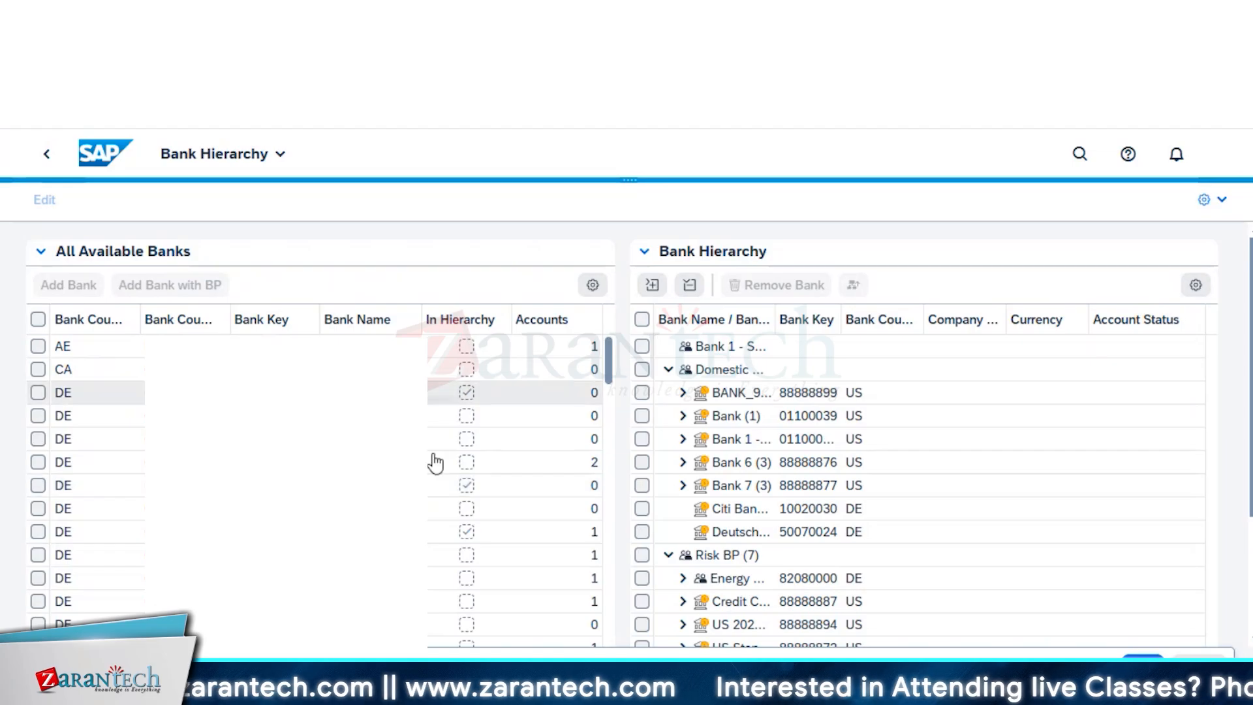
pyautogui.click(38, 439)
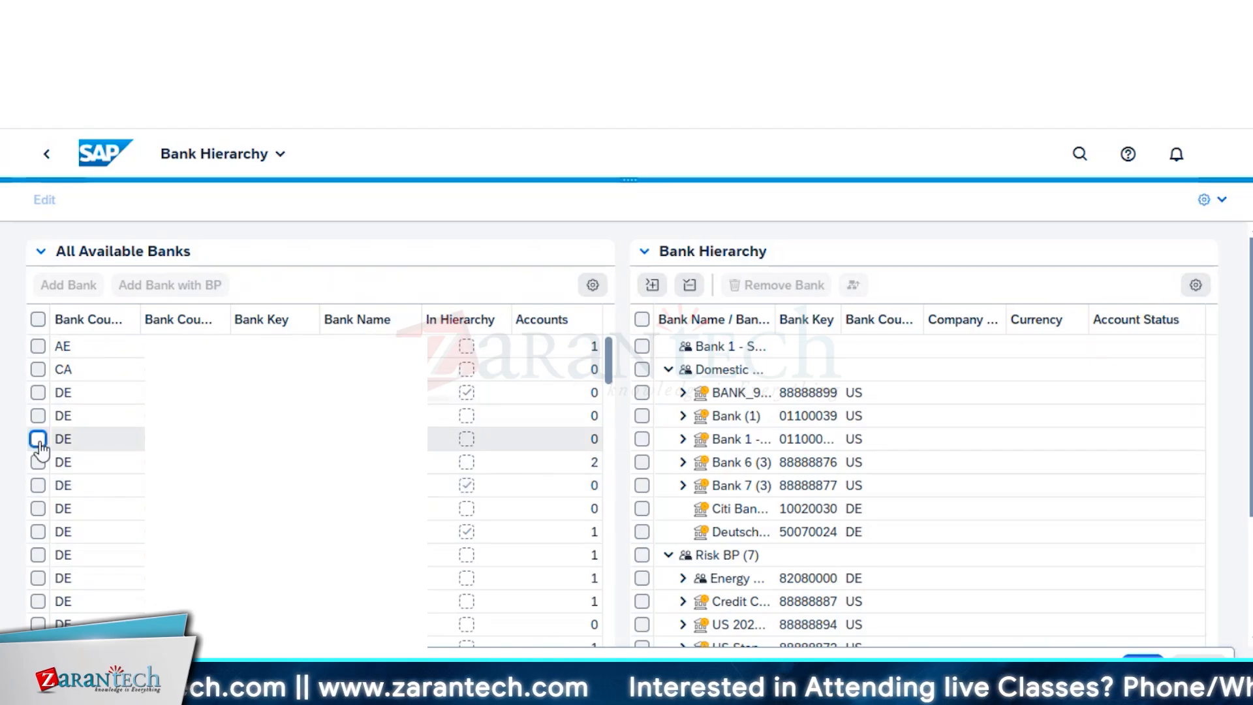
pyautogui.scroll(-3, 607, 366)
pyautogui.scroll(3, 574, 418)
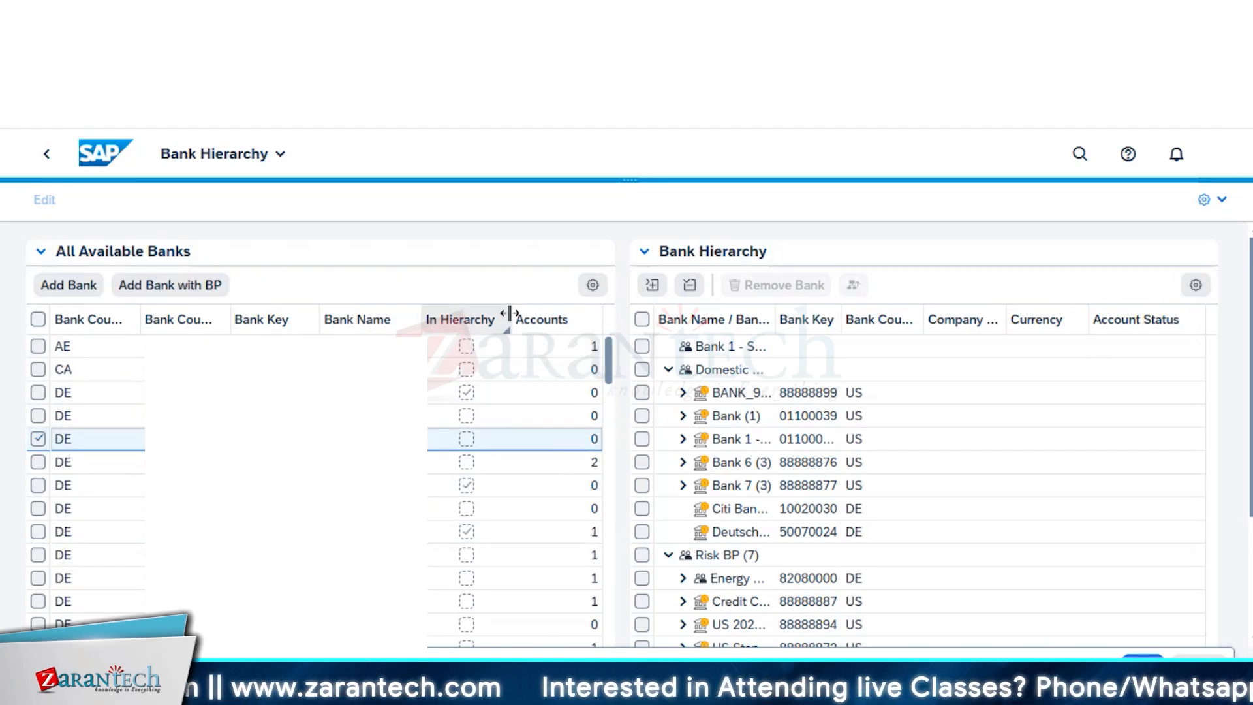
# - Narrow the In Hierarchy column and compare the available banks with those assigned in the bank hierarchy
pyautogui.moveTo(510, 319); pyautogui.dragTo(502, 319)
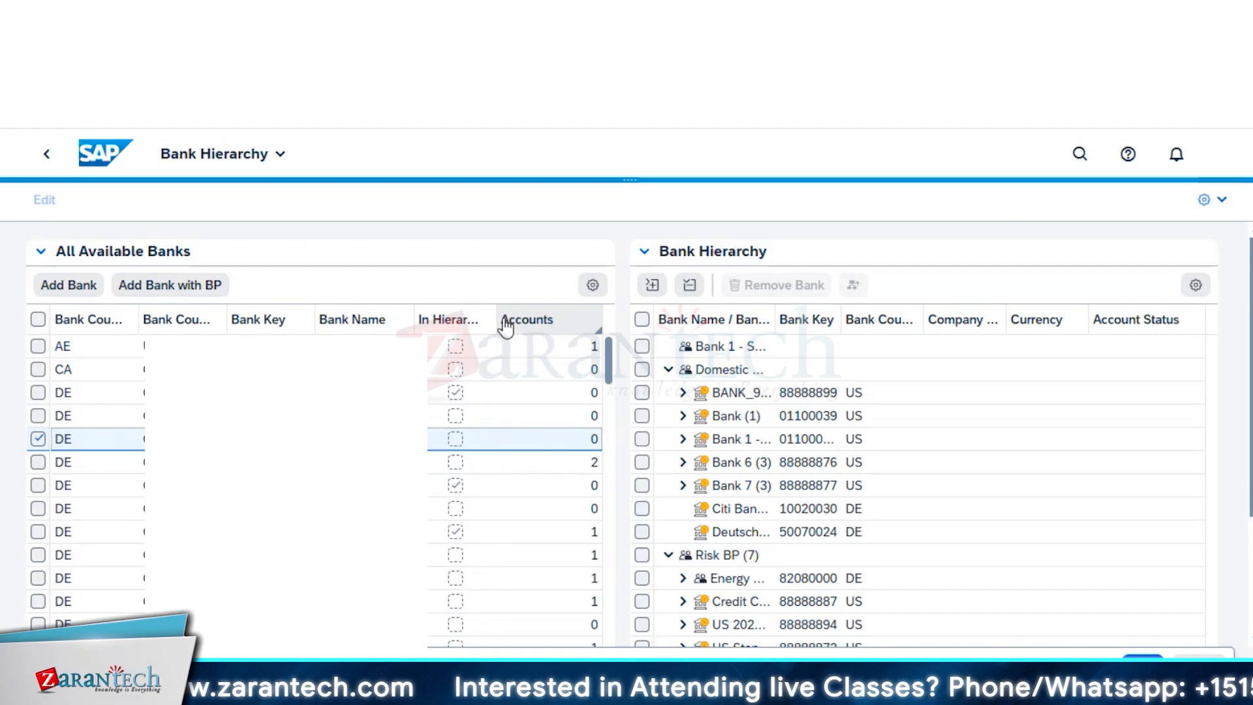
pyautogui.scroll(-1, 605, 327)
pyautogui.scroll(-5, 972, 514)
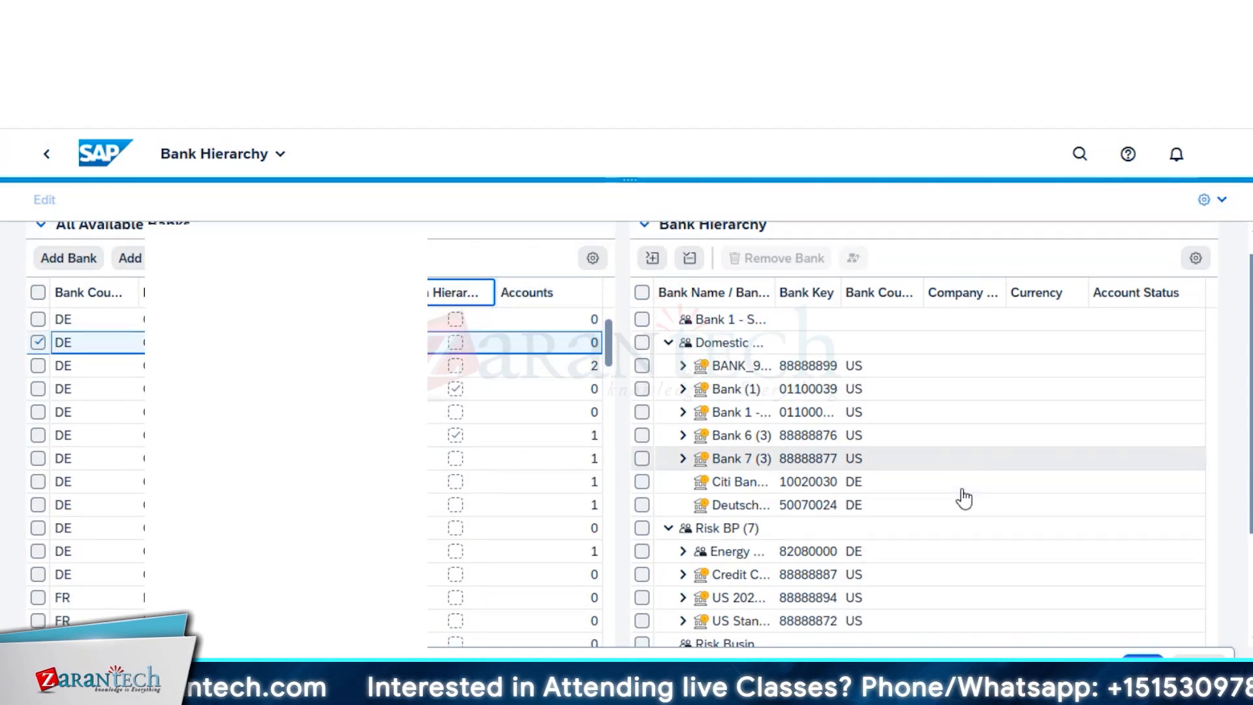
pyautogui.scroll(5, 731, 525)
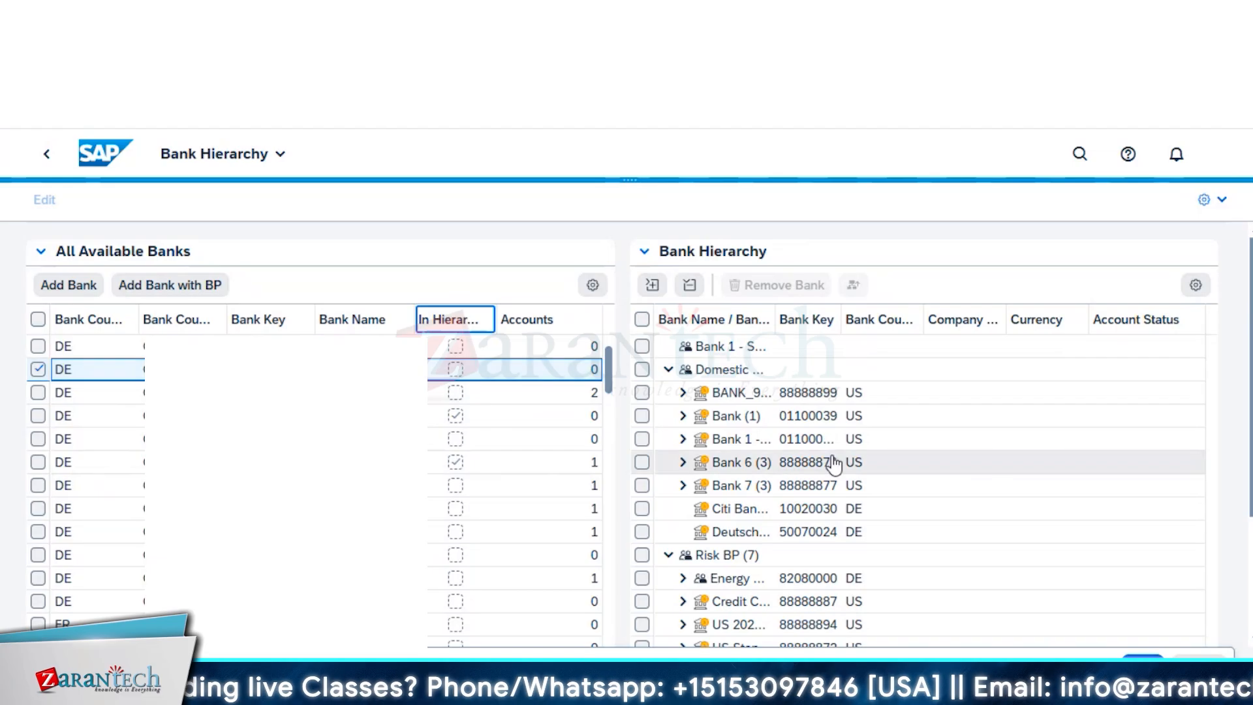
pyautogui.scroll(-5, 849, 519)
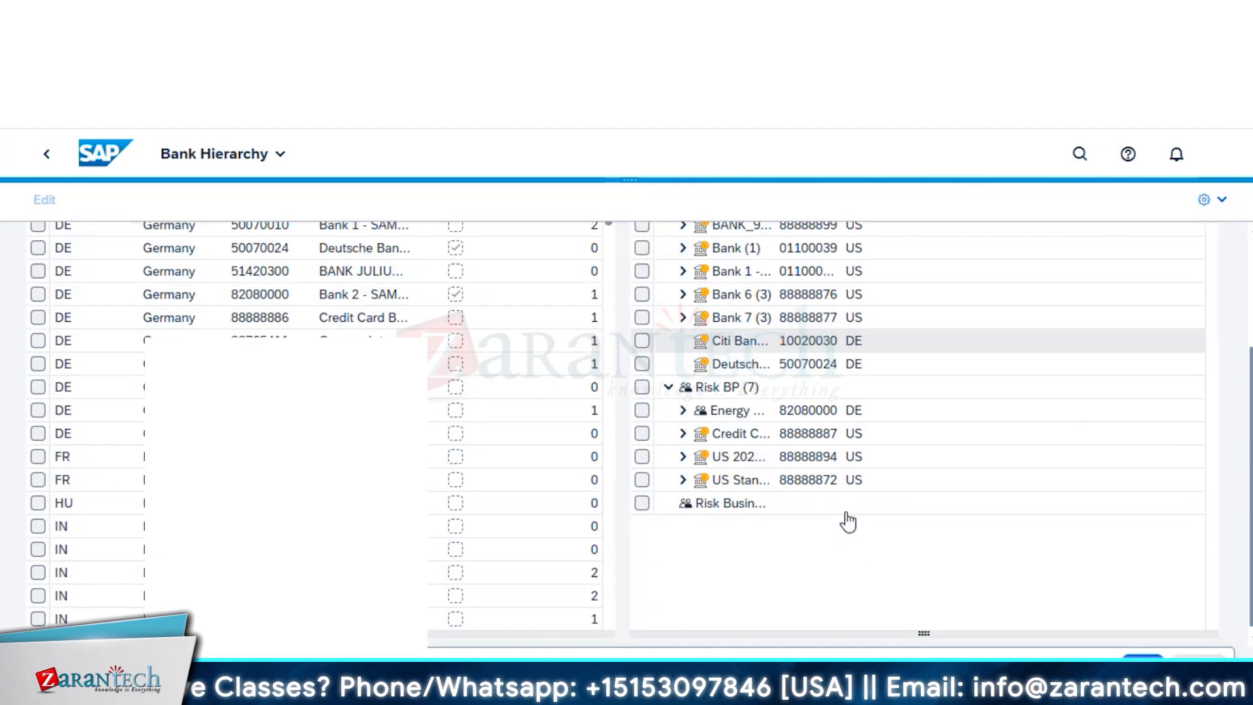
pyautogui.scroll(5, 849, 519)
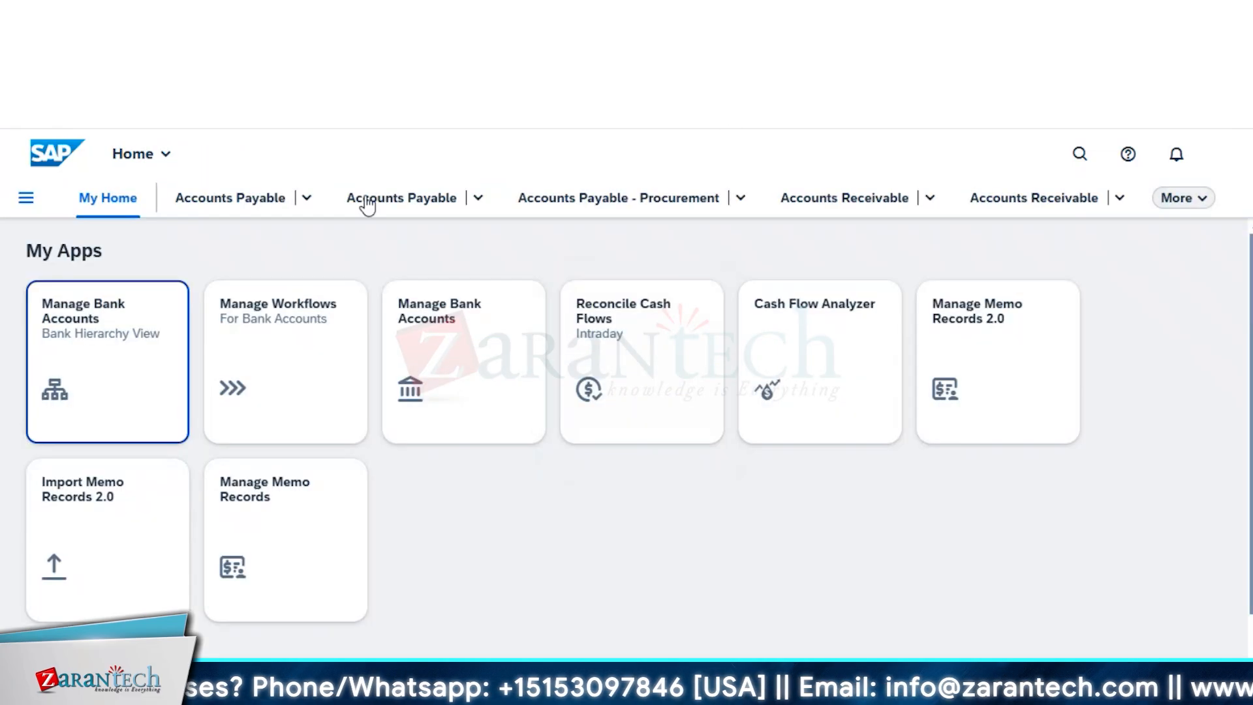
# - Find "BANK HIERARCHY" in the App Finder and open Manage Bank Accounts - Bank Hierarchy View
pyautogui.click(1218, 154)
pyautogui.click(1188, 306)
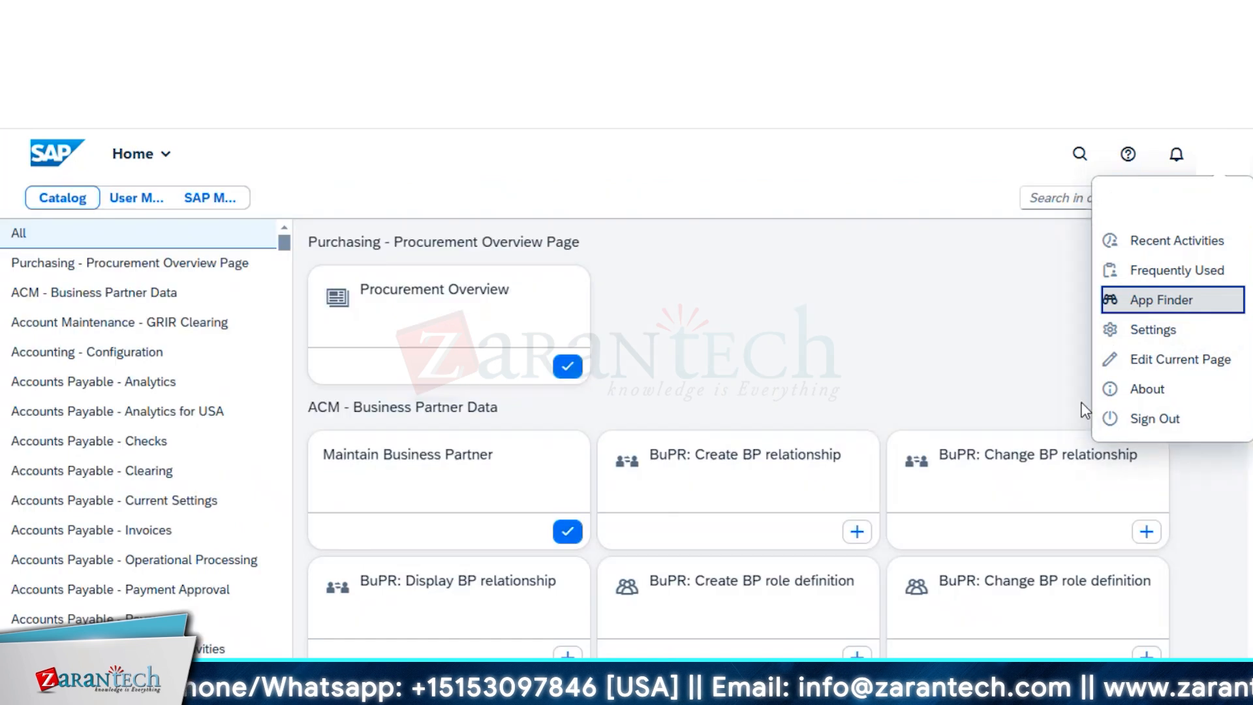
pyautogui.click(1112, 202)
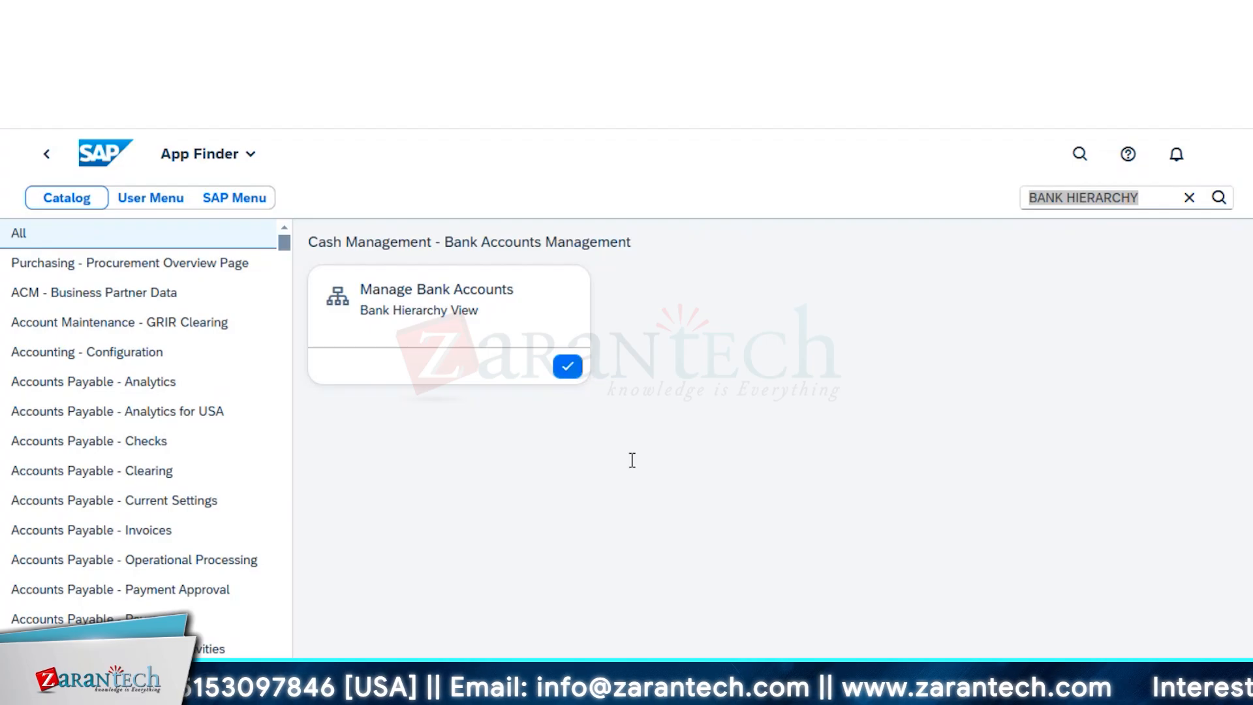
pyautogui.click(451, 306)
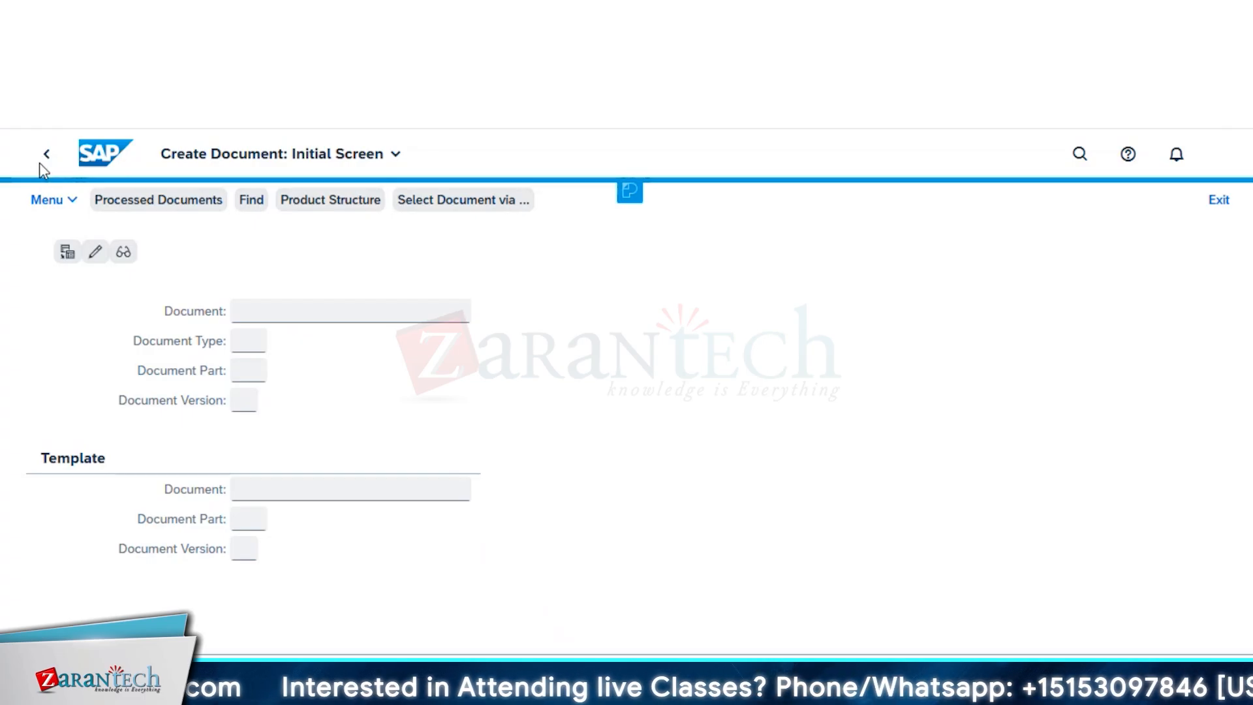
# - Leave the document creation screen and check the account status filter options of the bank hierarchy
pyautogui.click(44, 157)
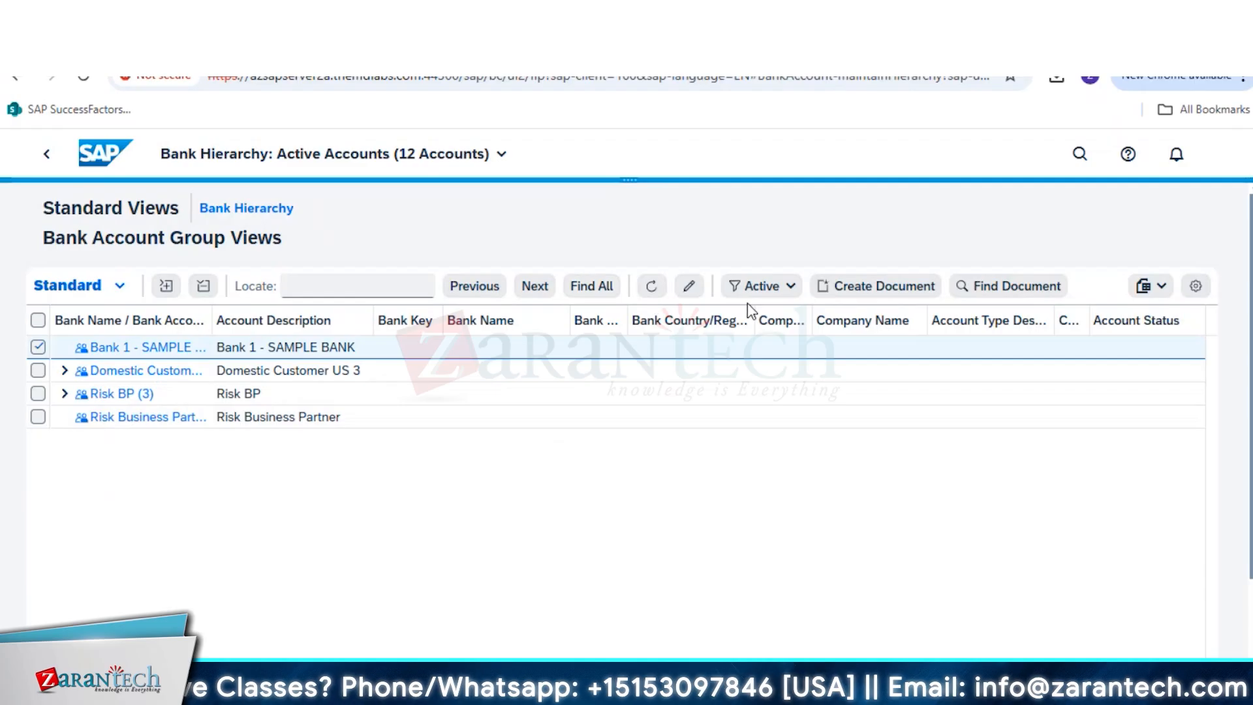
pyautogui.click(791, 291)
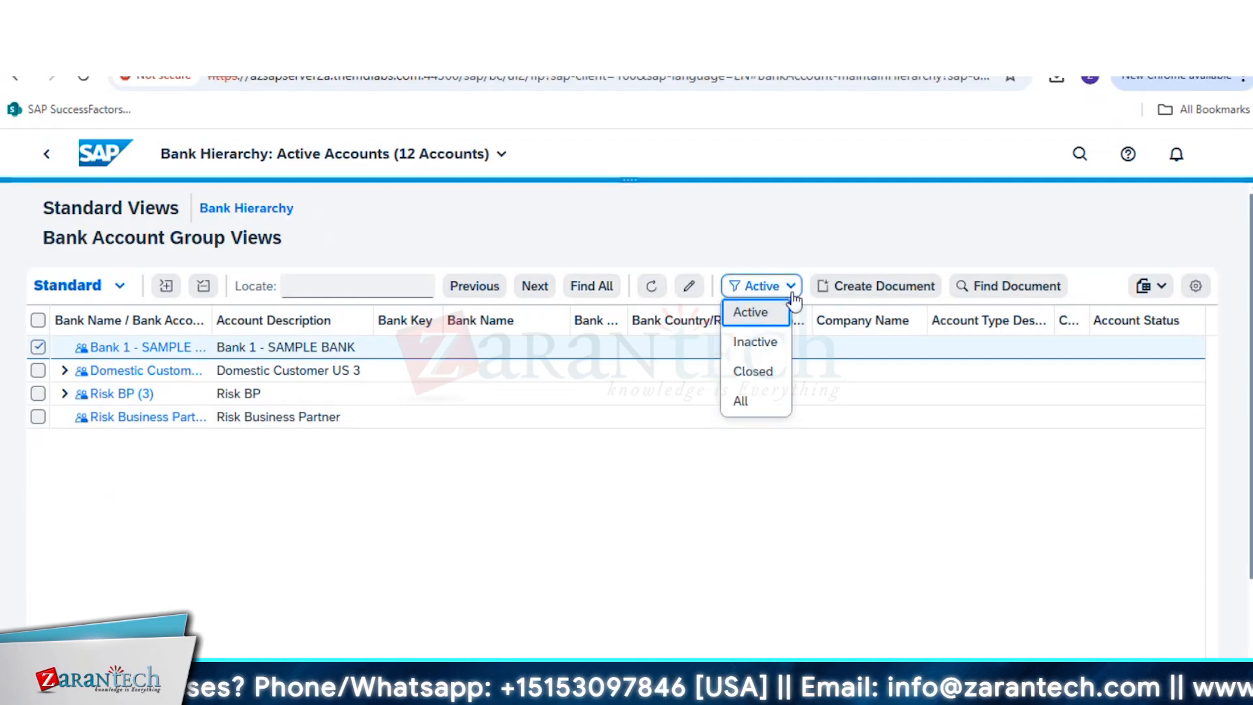
pyautogui.click(909, 548)
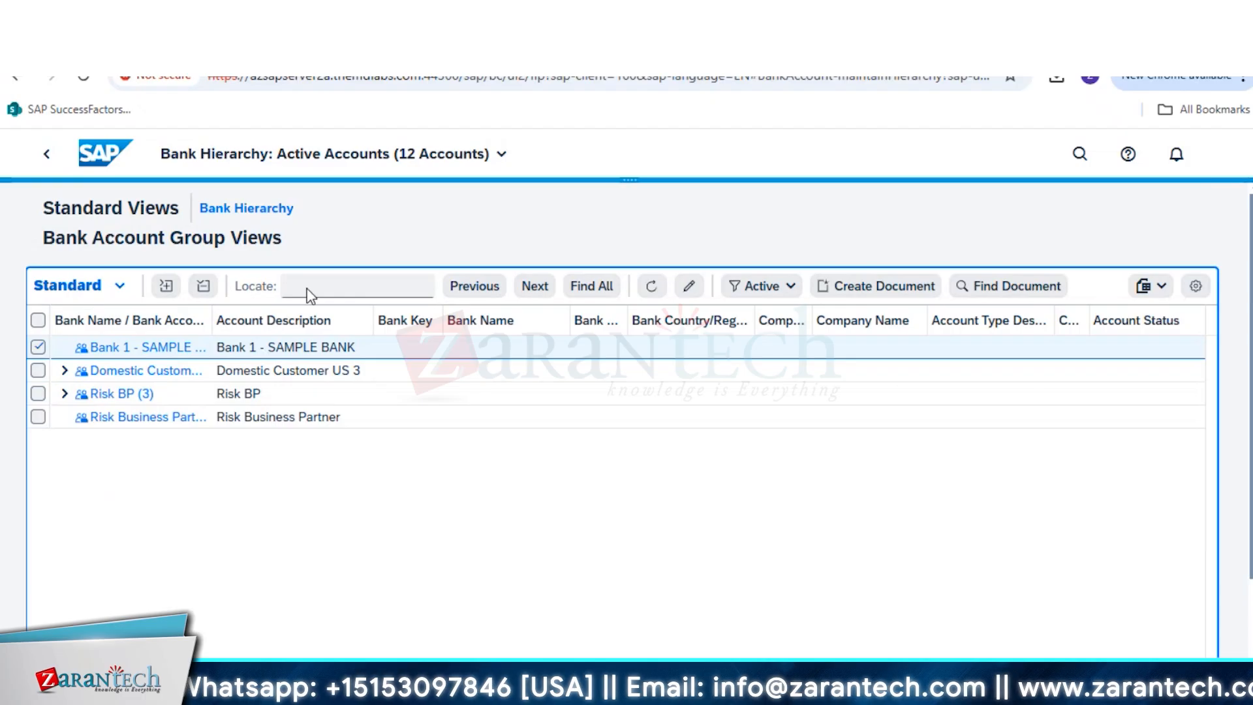
pyautogui.tripleClick(246, 222)
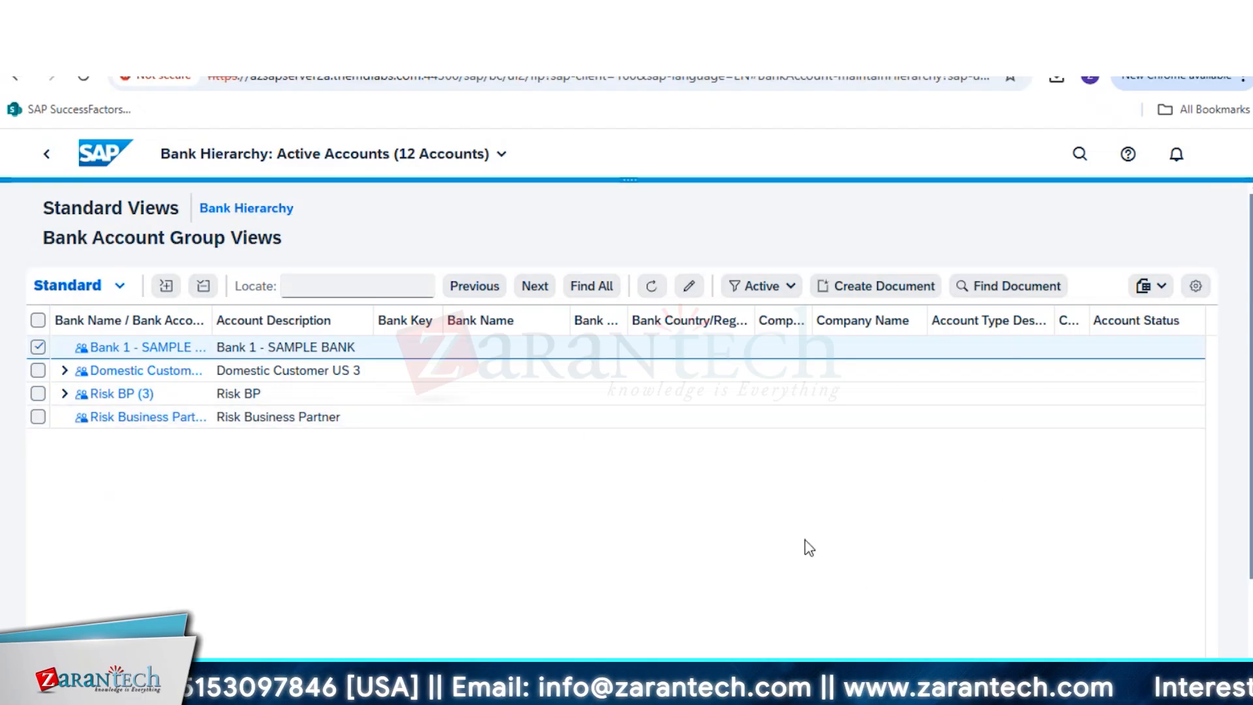
pyautogui.click(393, 347)
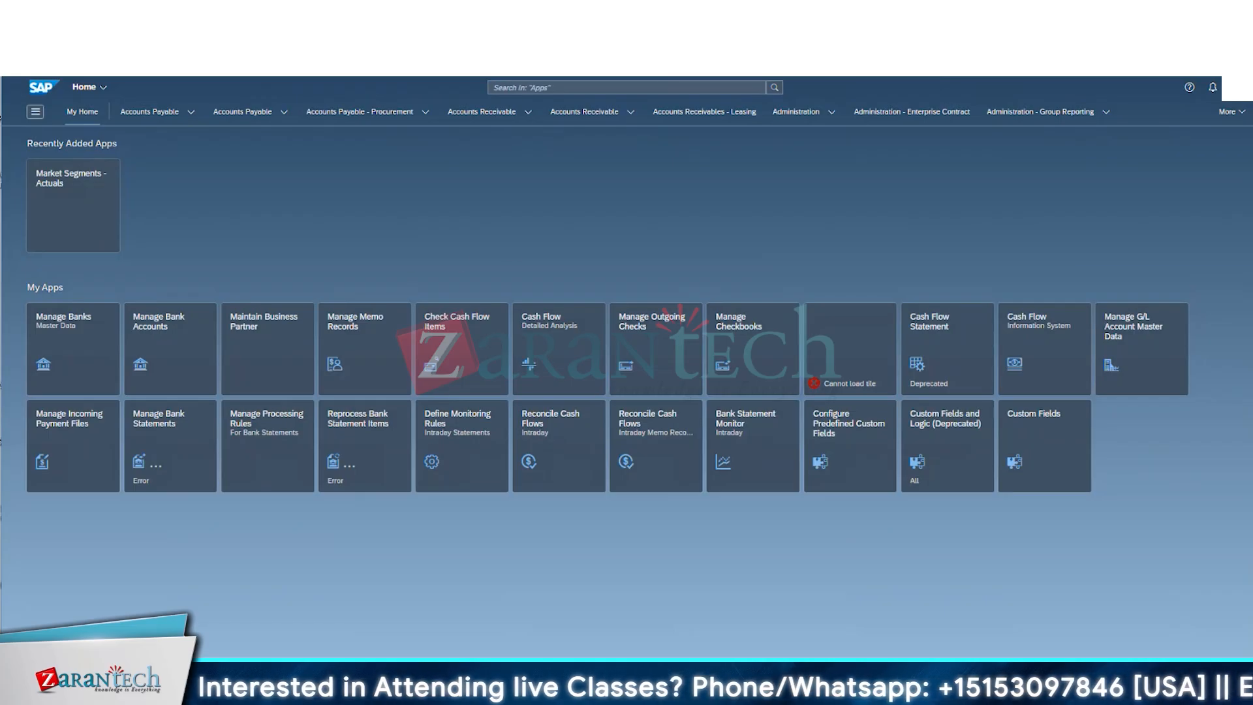
# - Try to search the apps for "manage bank account h" from the home page and dismiss the error
pyautogui.click(550, 87)
pyautogui.write('manage bank account h')
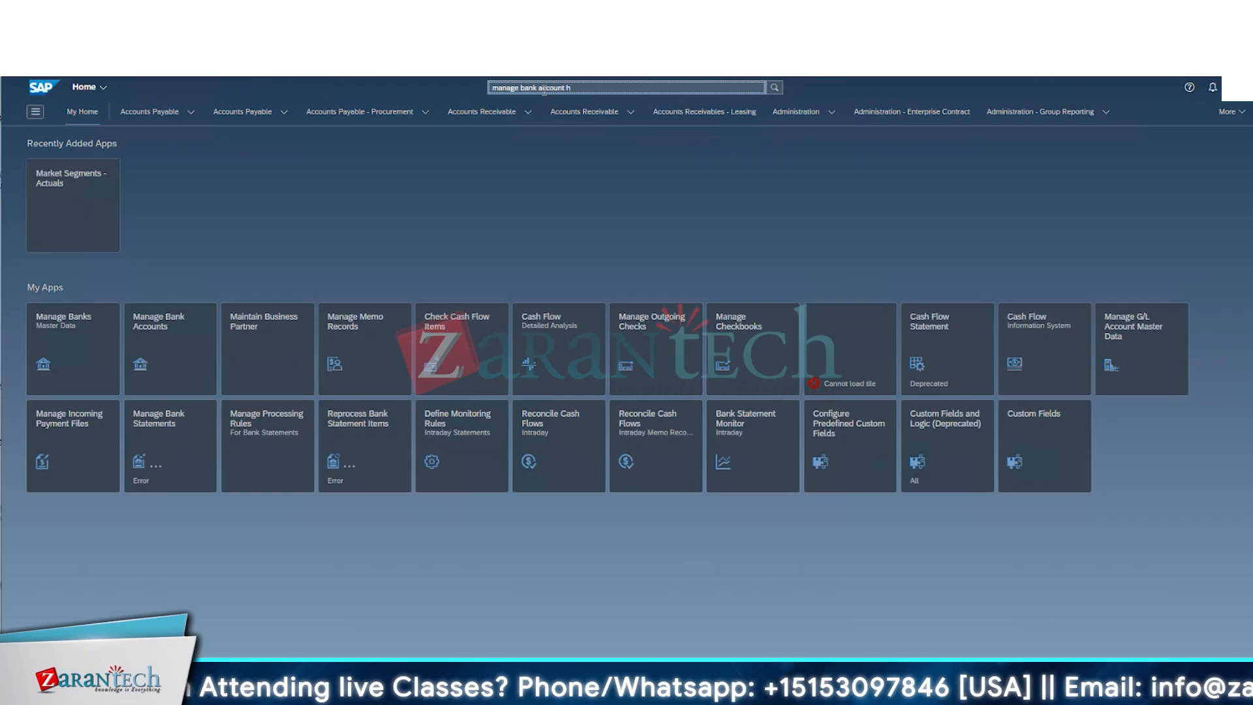
pyautogui.press('Return')
pyautogui.click(713, 418)
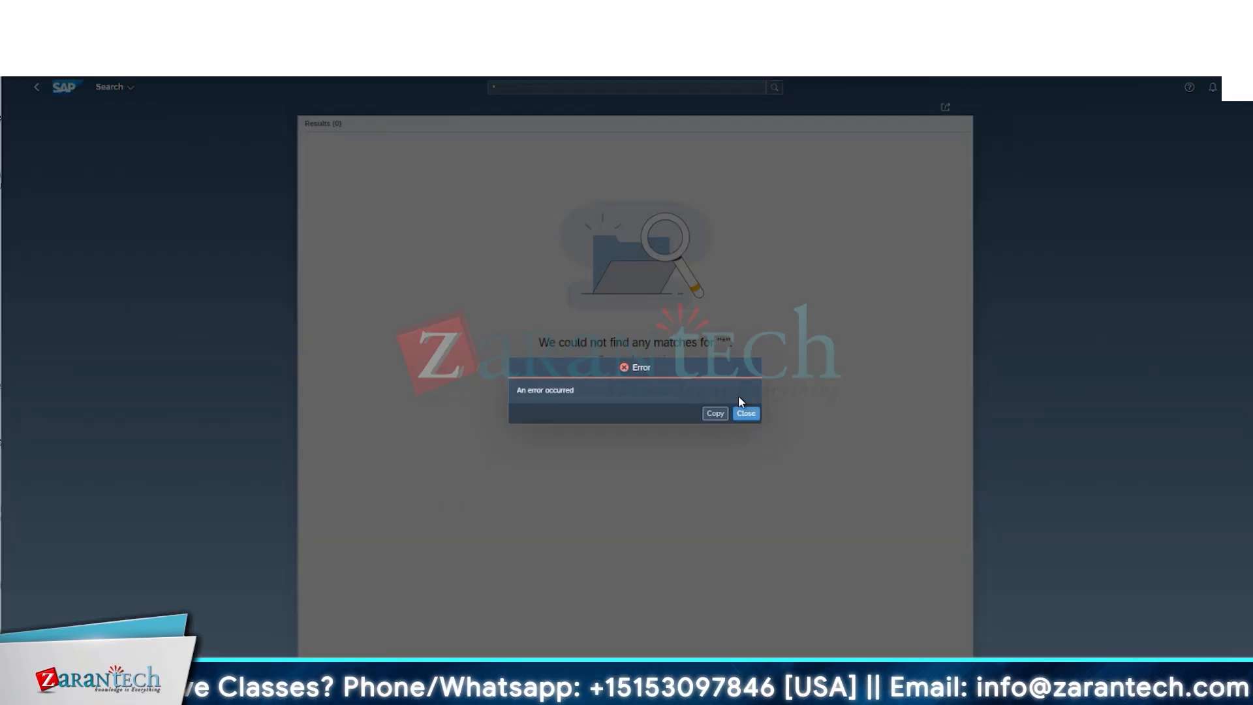
pyautogui.click(744, 415)
# - Open the App Finder and return to the home page
pyautogui.click(1236, 88)
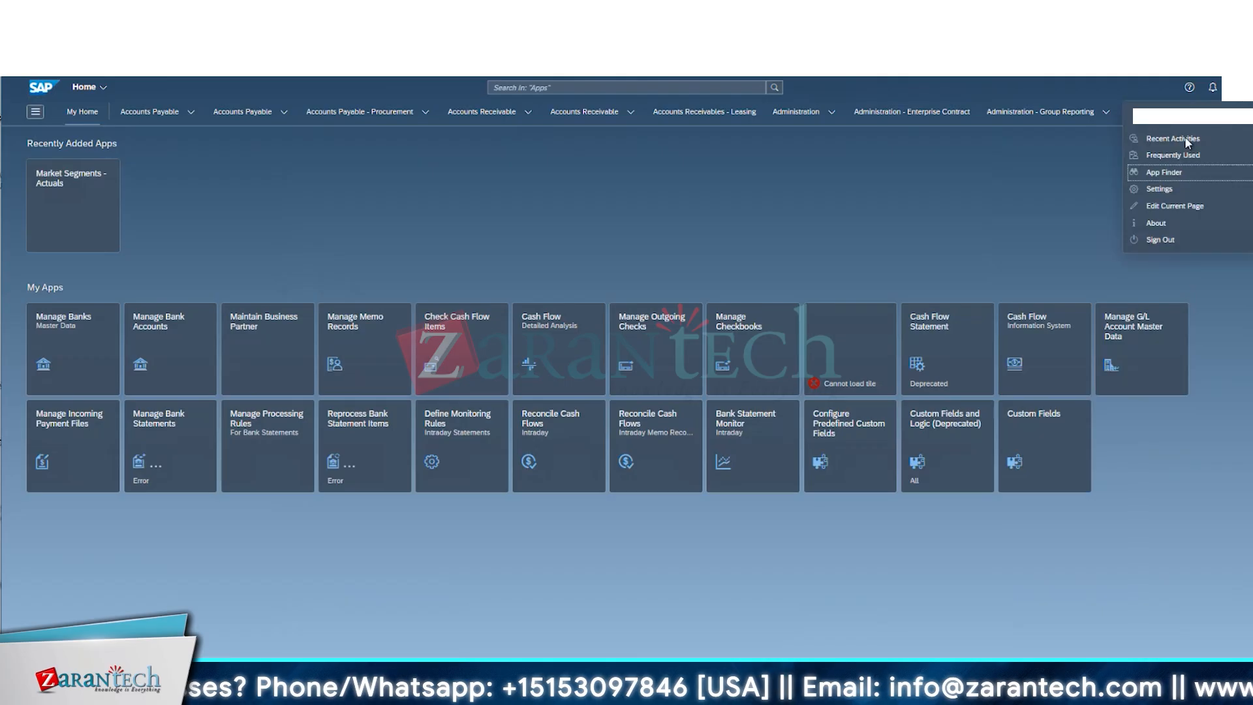
pyautogui.click(1168, 174)
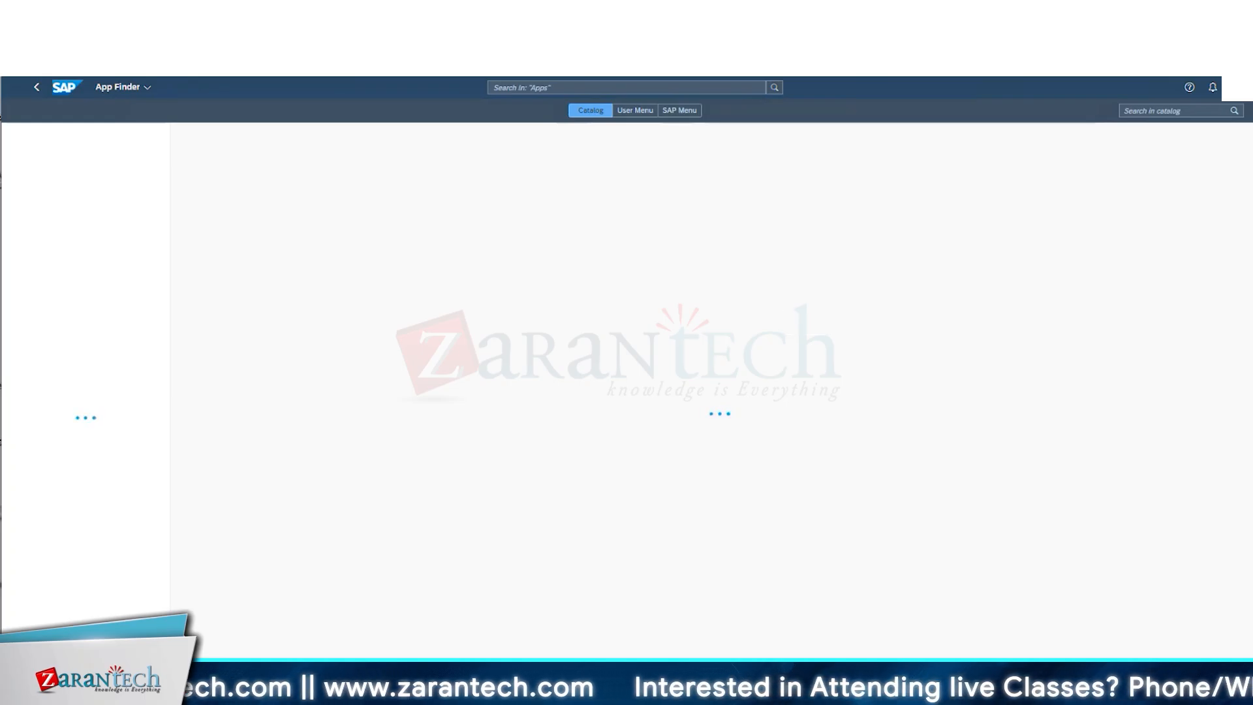
pyautogui.click(62, 90)
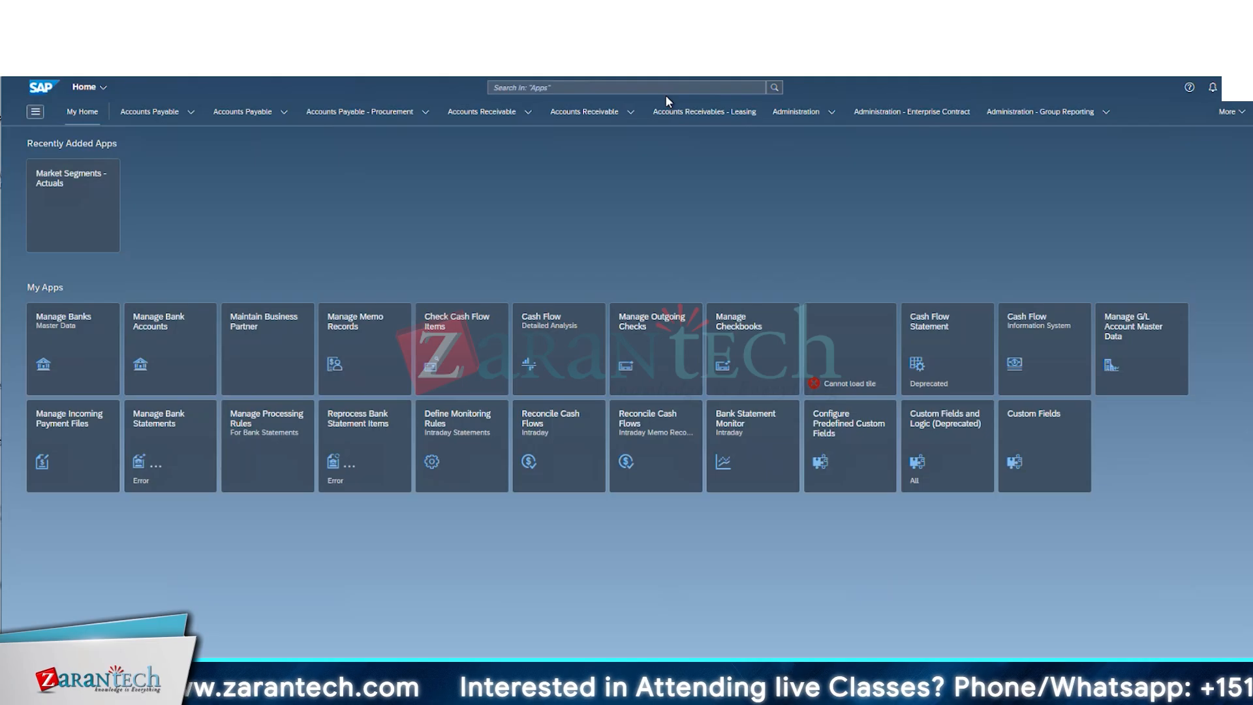
pyautogui.click(124, 341)
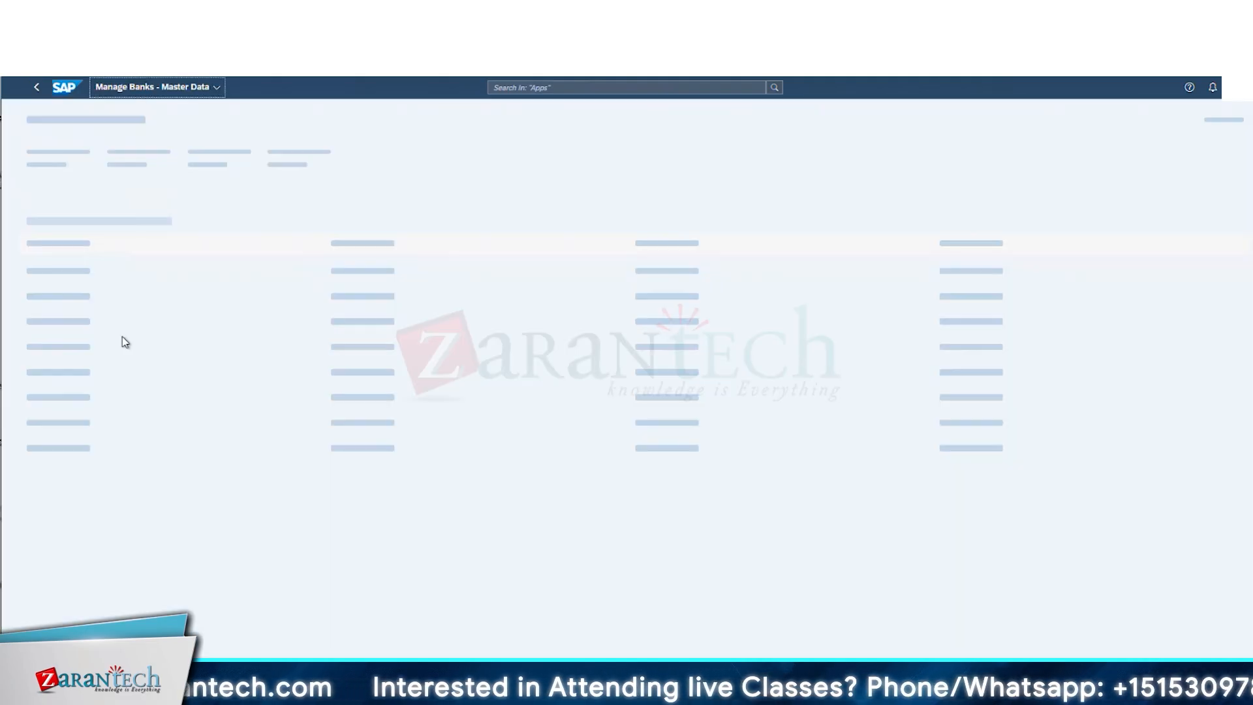
pyautogui.click(63, 89)
pyautogui.click(585, 88)
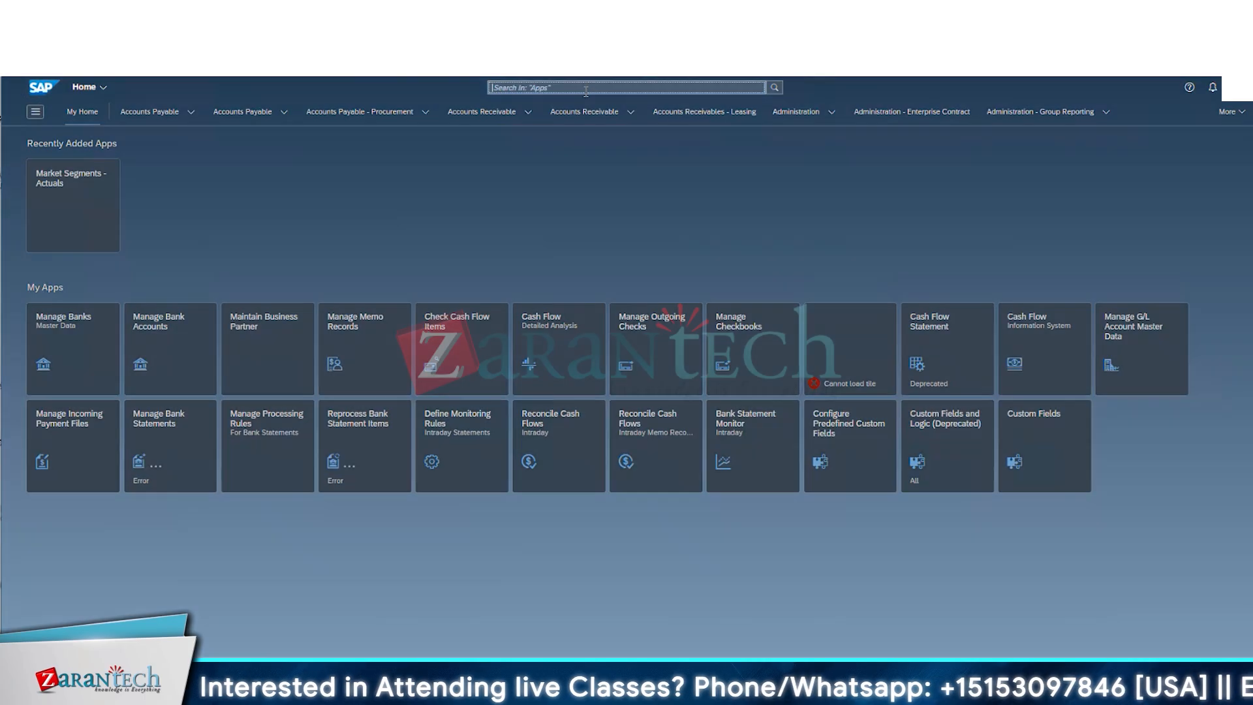
pyautogui.click(1048, 341)
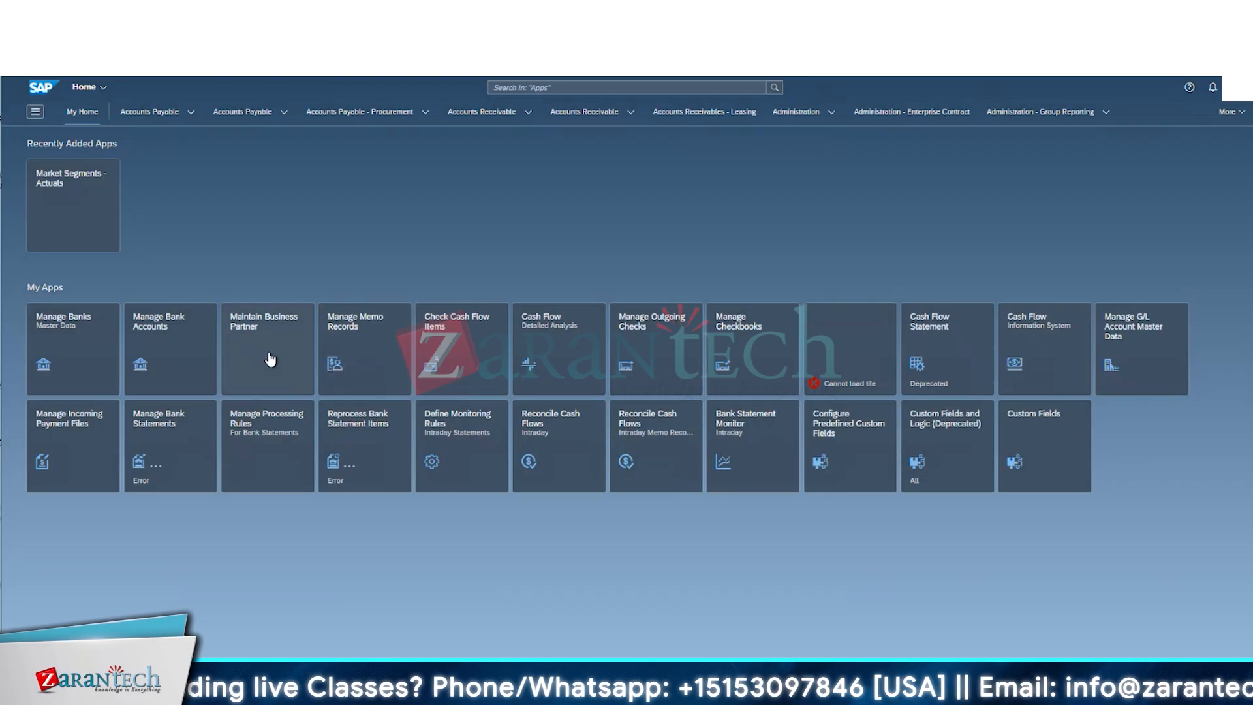
# - Try to search the apps for "bank account" from the home page
pyautogui.click(180, 373)
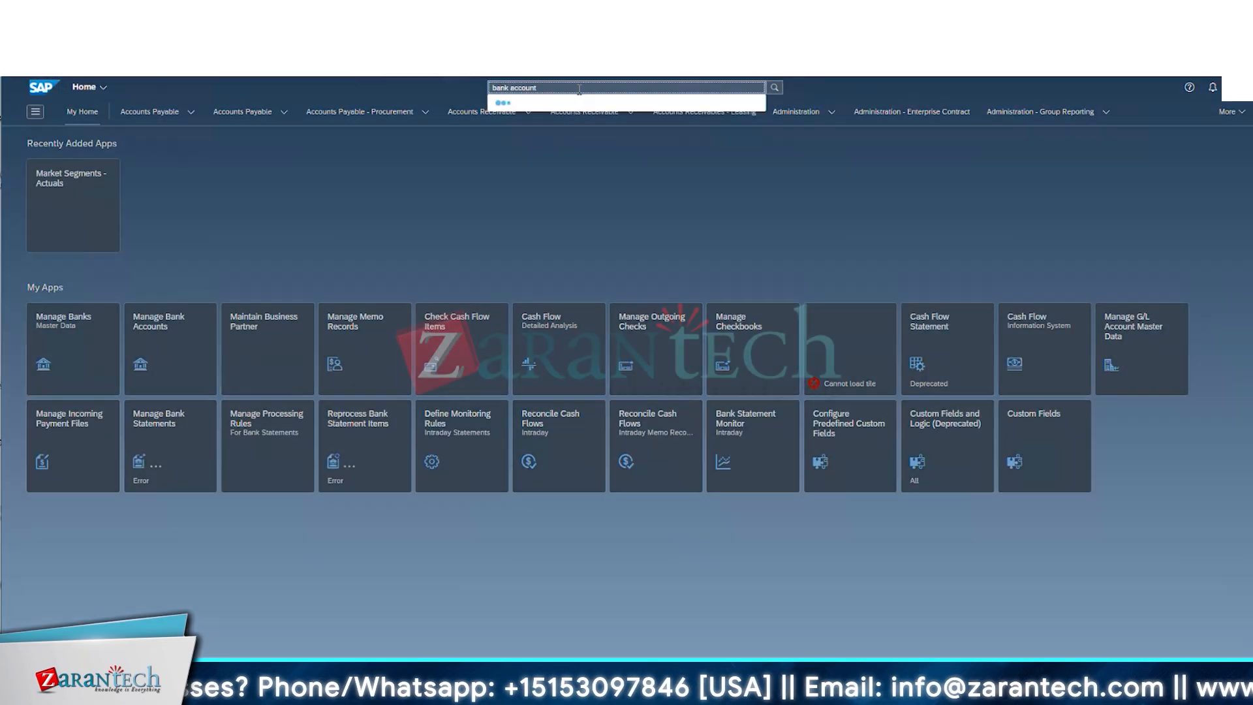
pyautogui.press('Return')
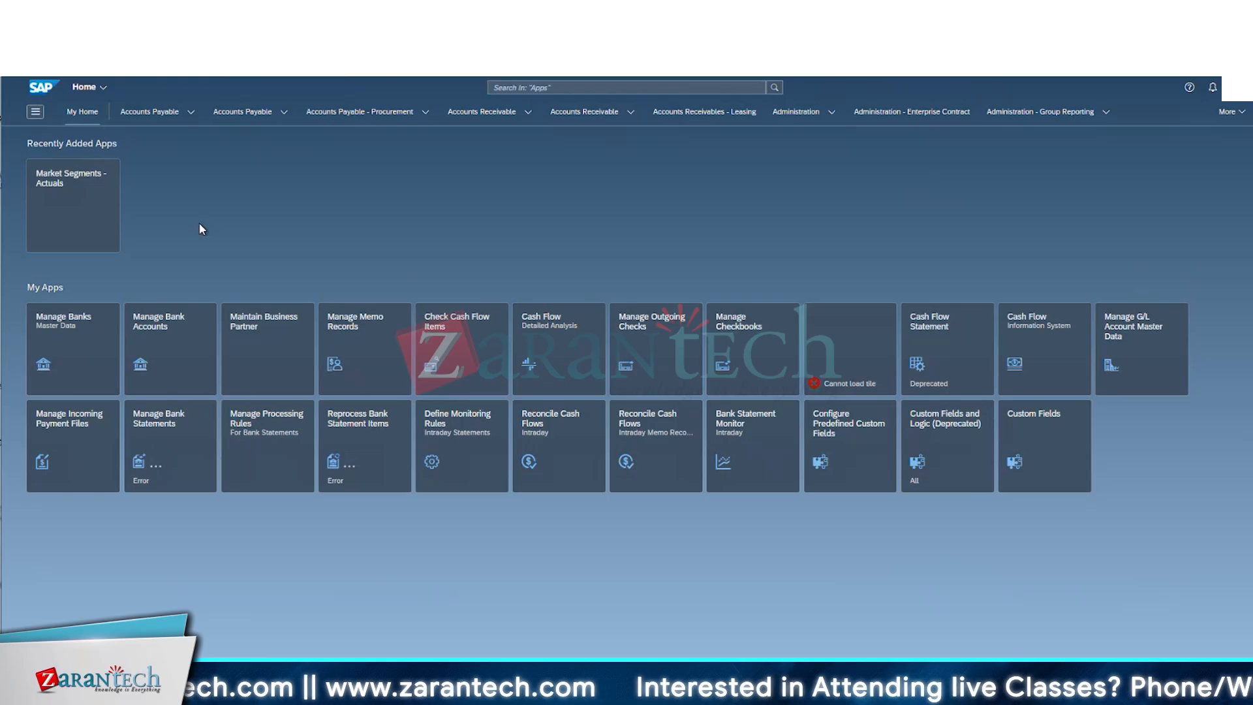
pyautogui.click(196, 474)
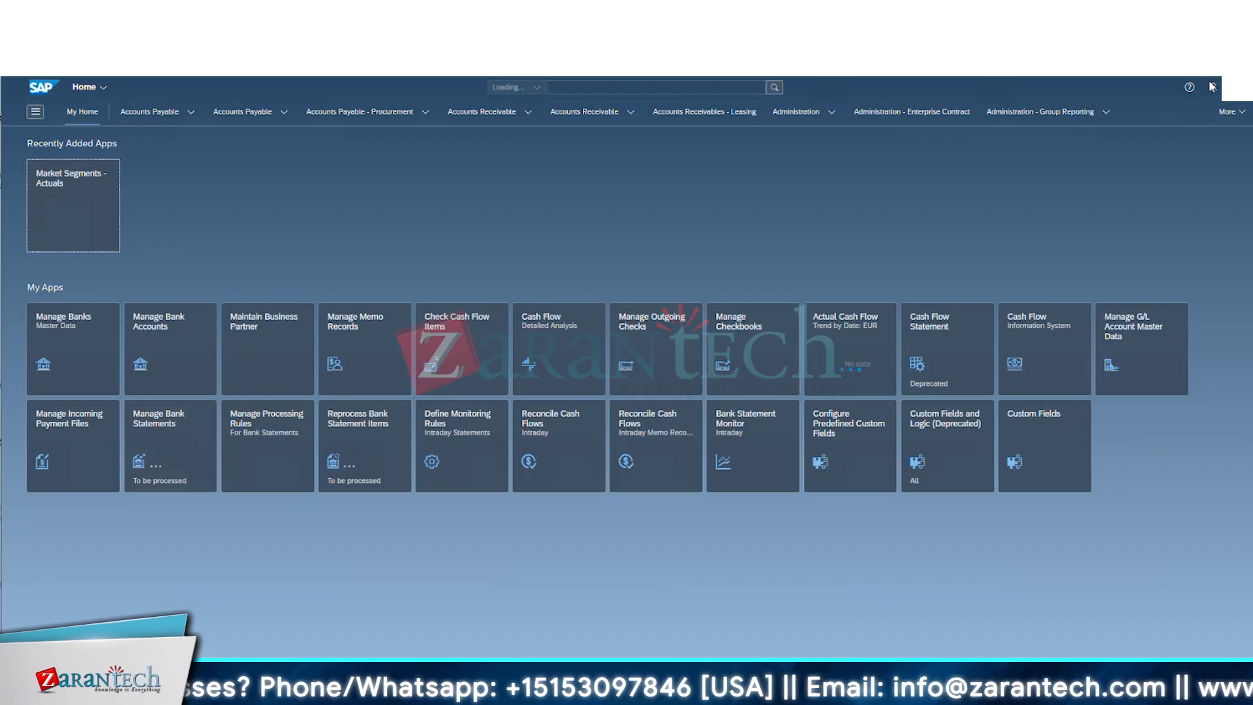
# - Find "manage bank account h" through the App Finder and open Manage Bank Account Hierarchies
pyautogui.click(1234, 89)
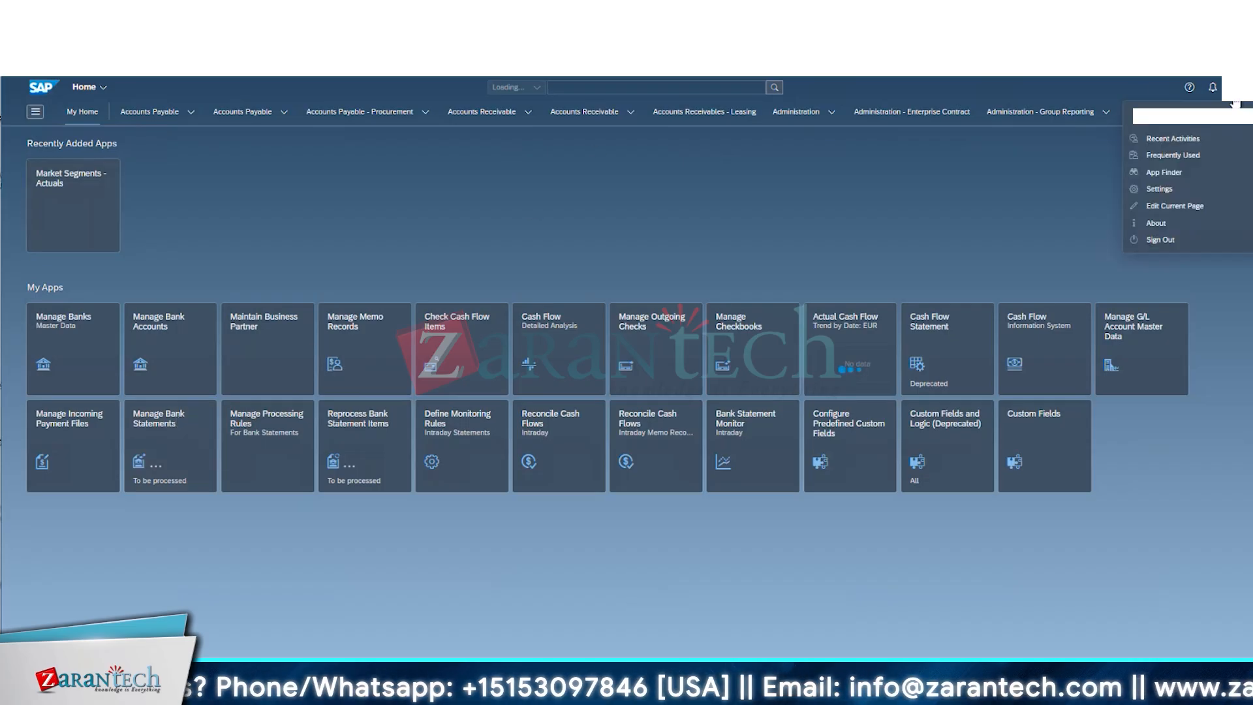
pyautogui.click(1171, 174)
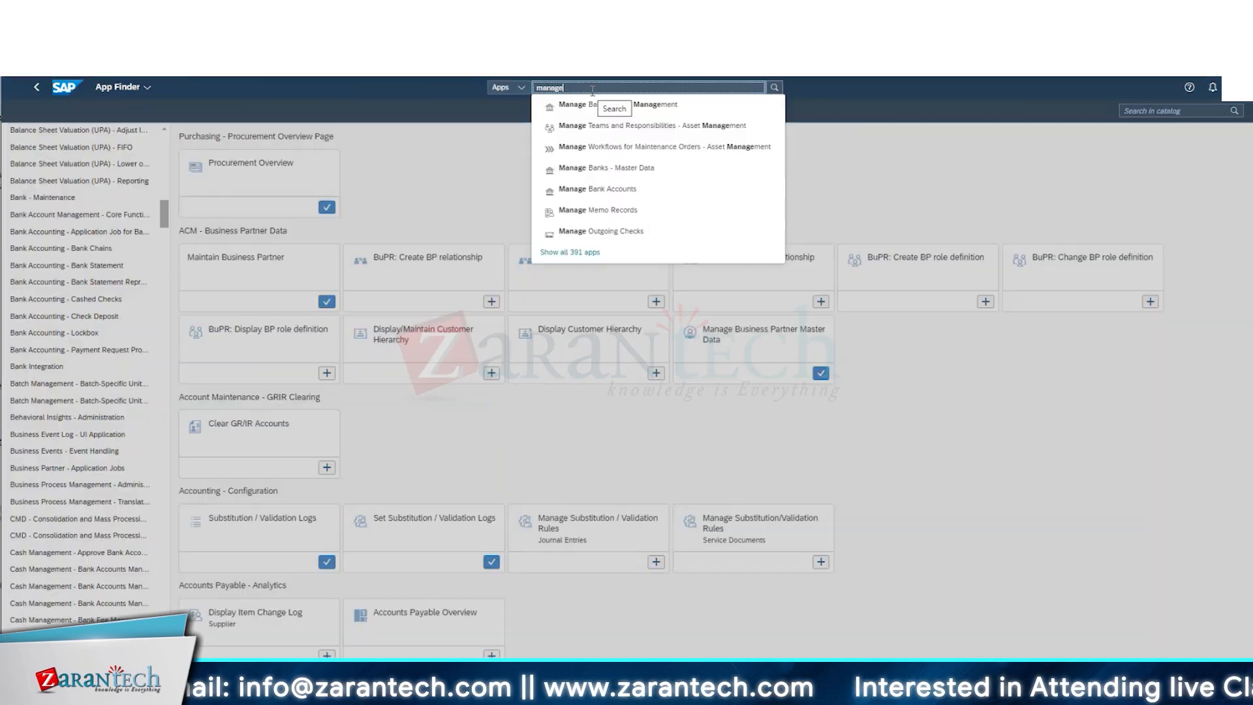
pyautogui.write('bank')
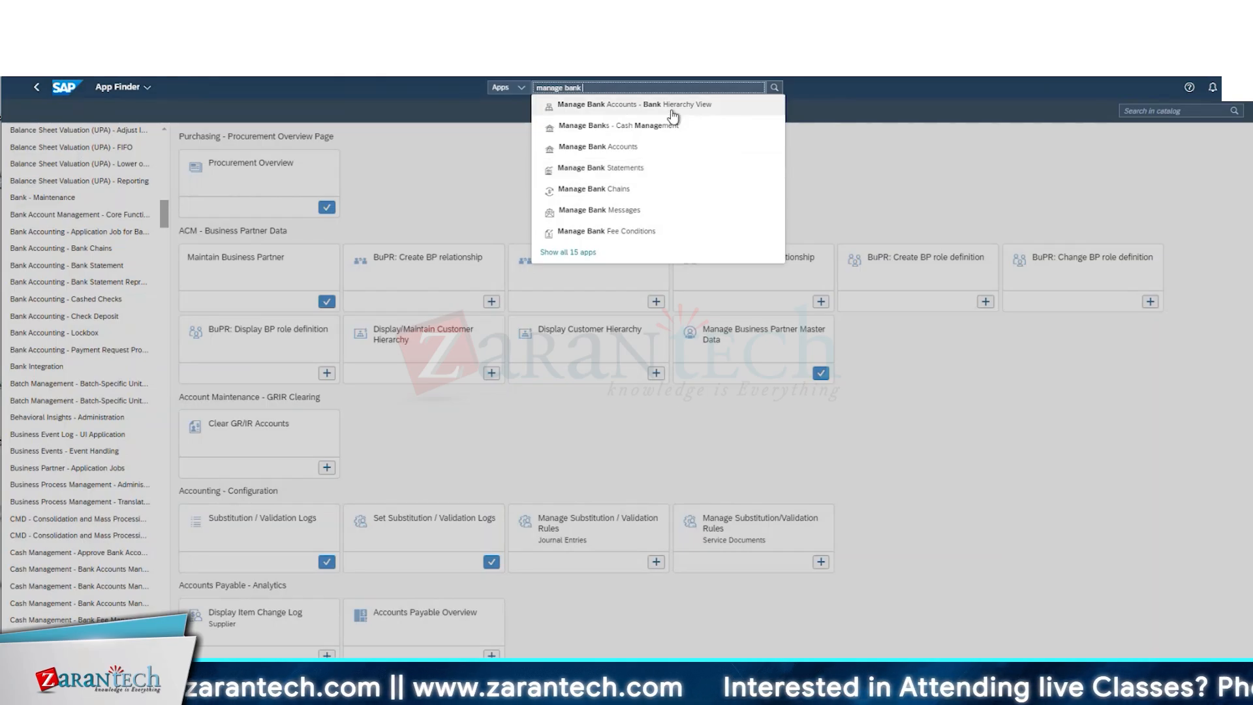
pyautogui.write('account h')
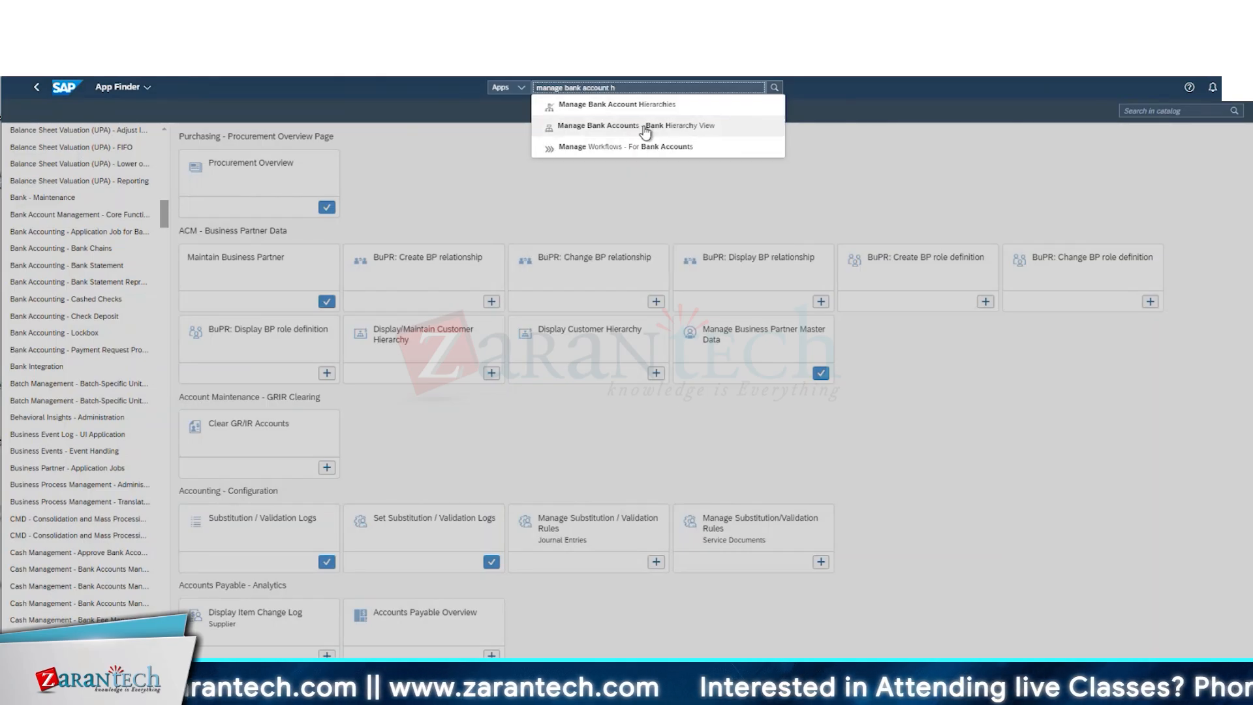
pyautogui.click(646, 108)
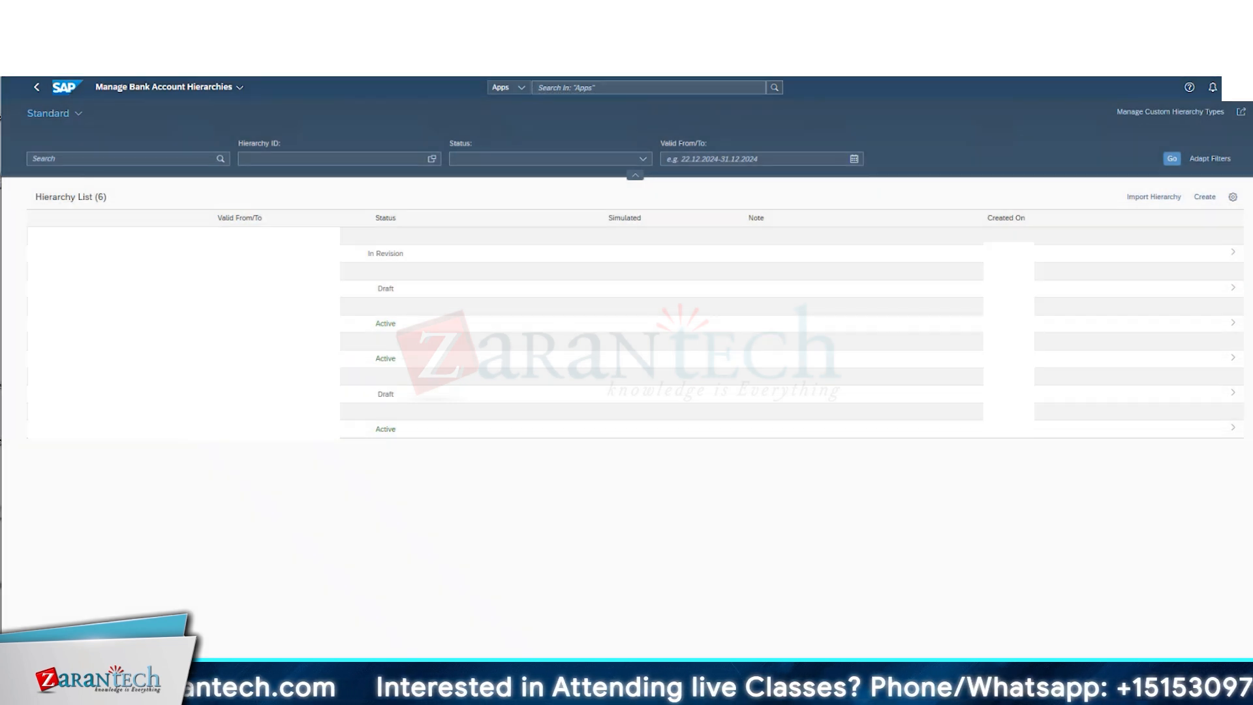
# - Open the in-revision bank account group GROUP_02, try to activate it, and dismiss the messages
pyautogui.click(1231, 257)
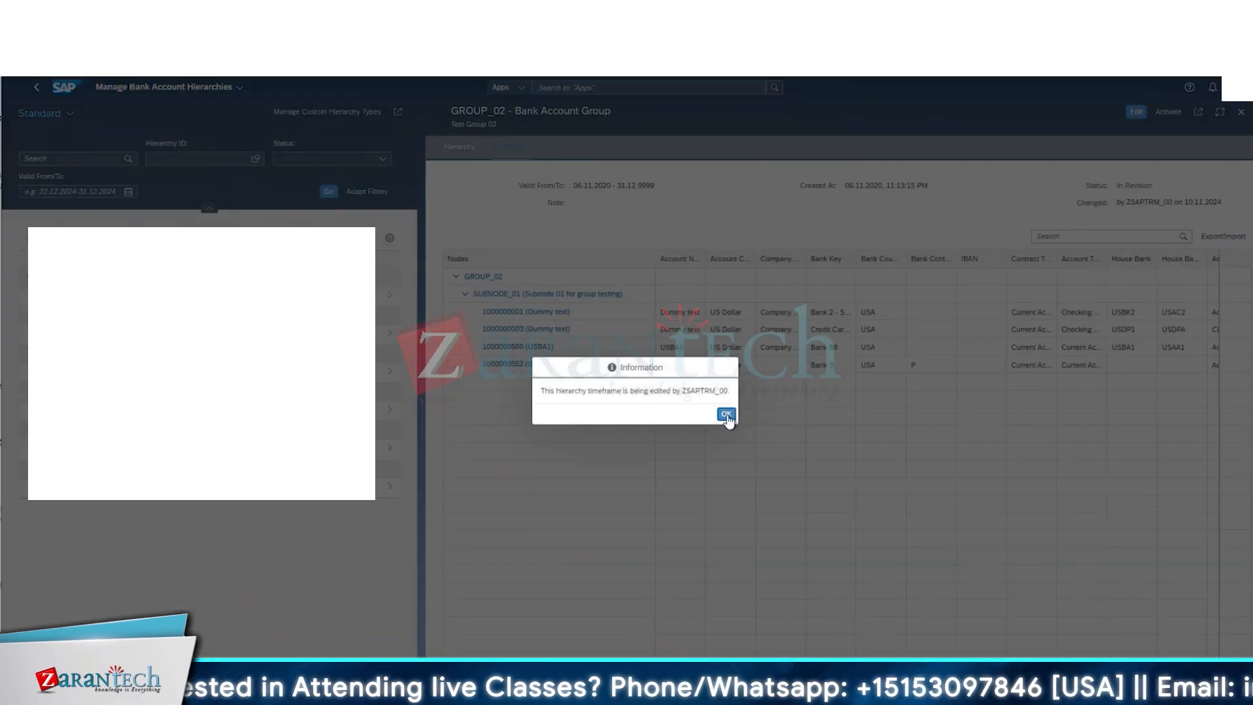
pyautogui.click(726, 415)
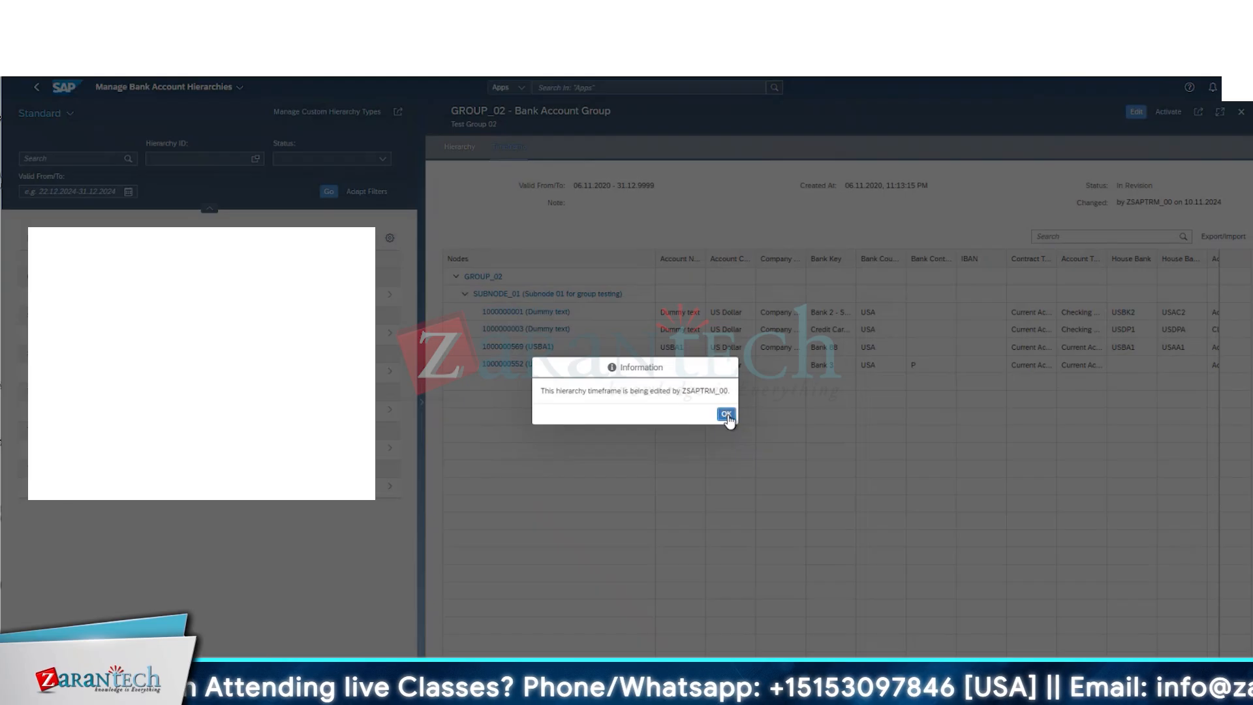
pyautogui.click(1169, 112)
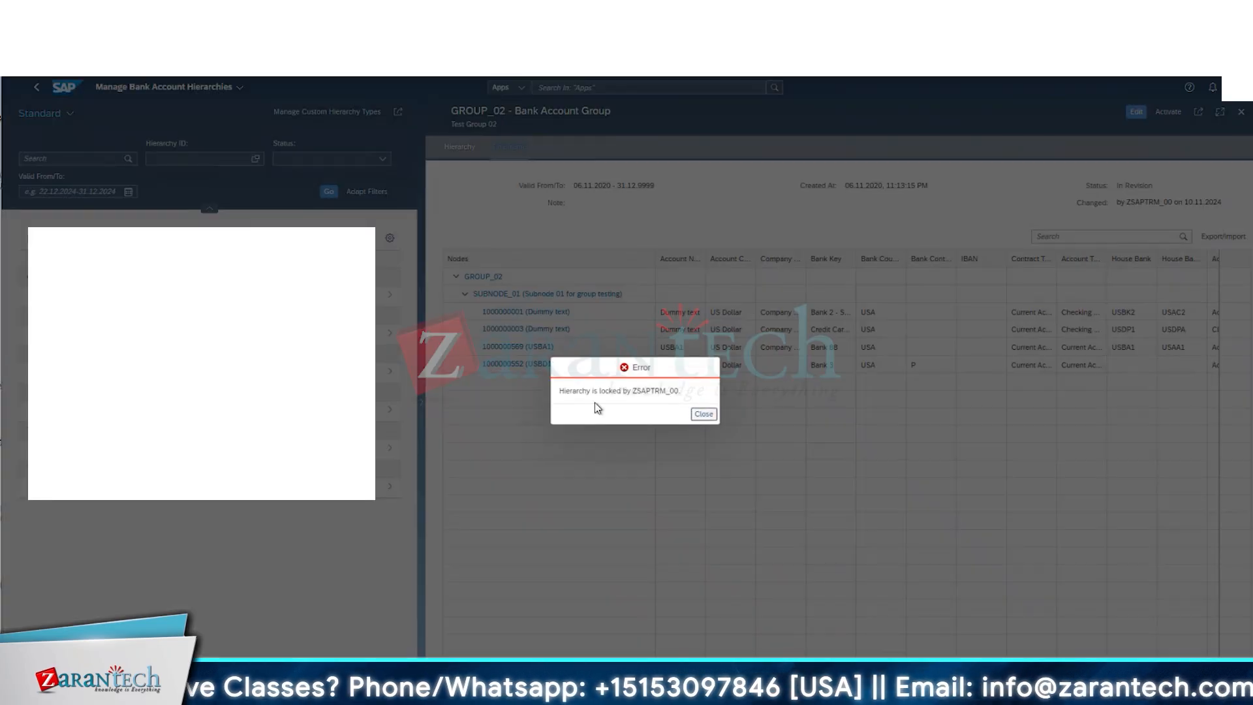
pyautogui.moveTo(559, 391); pyautogui.dragTo(710, 421)
pyautogui.click(709, 416)
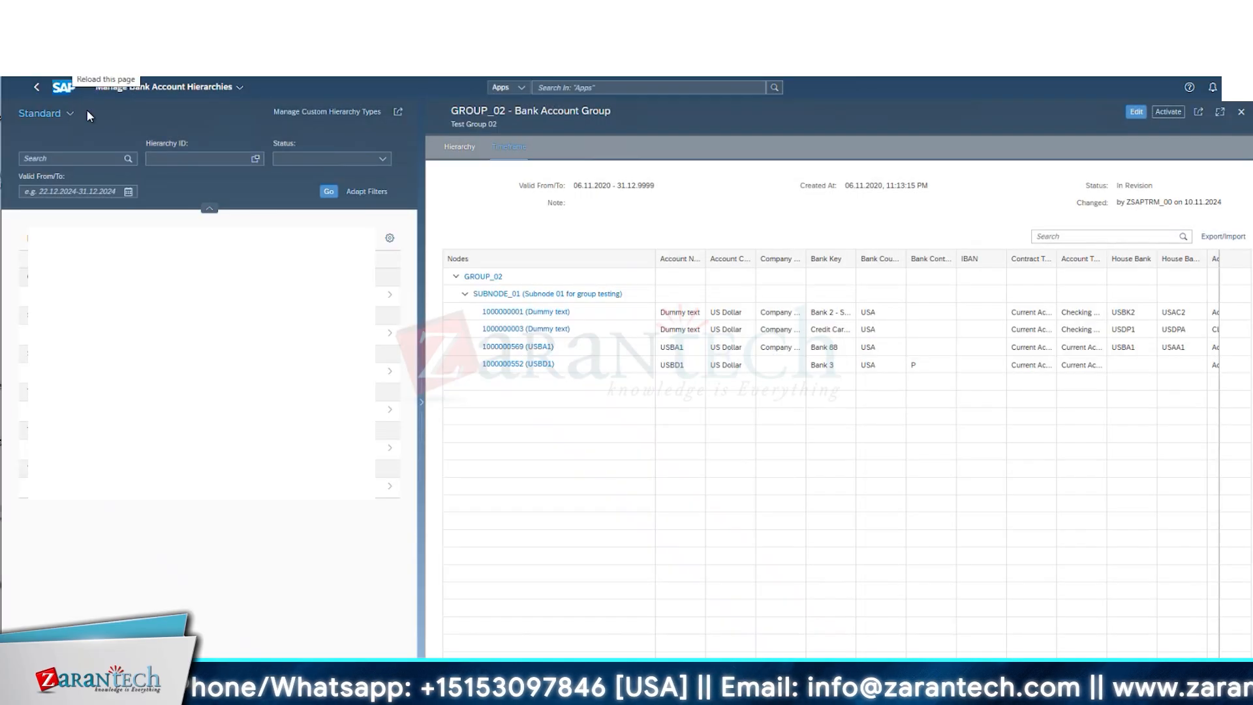
# - Return to the hierarchy list and open the active bank account group TRM01
pyautogui.click(36, 87)
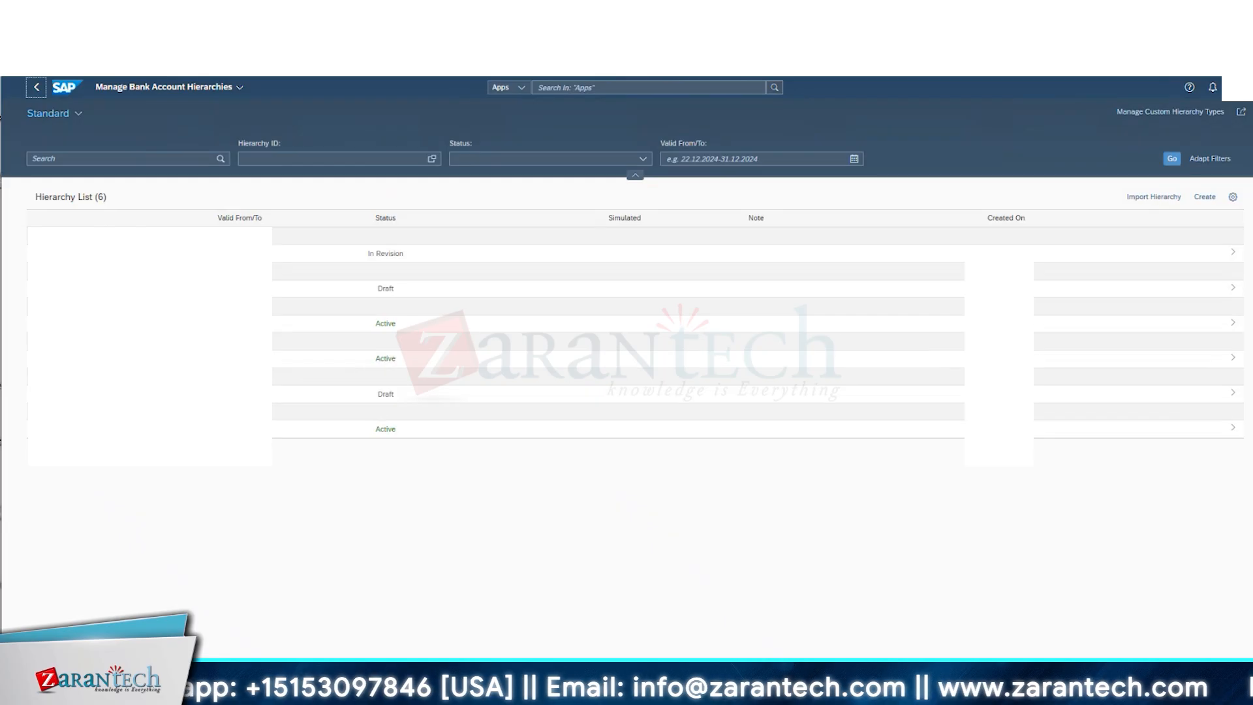
pyautogui.click(927, 361)
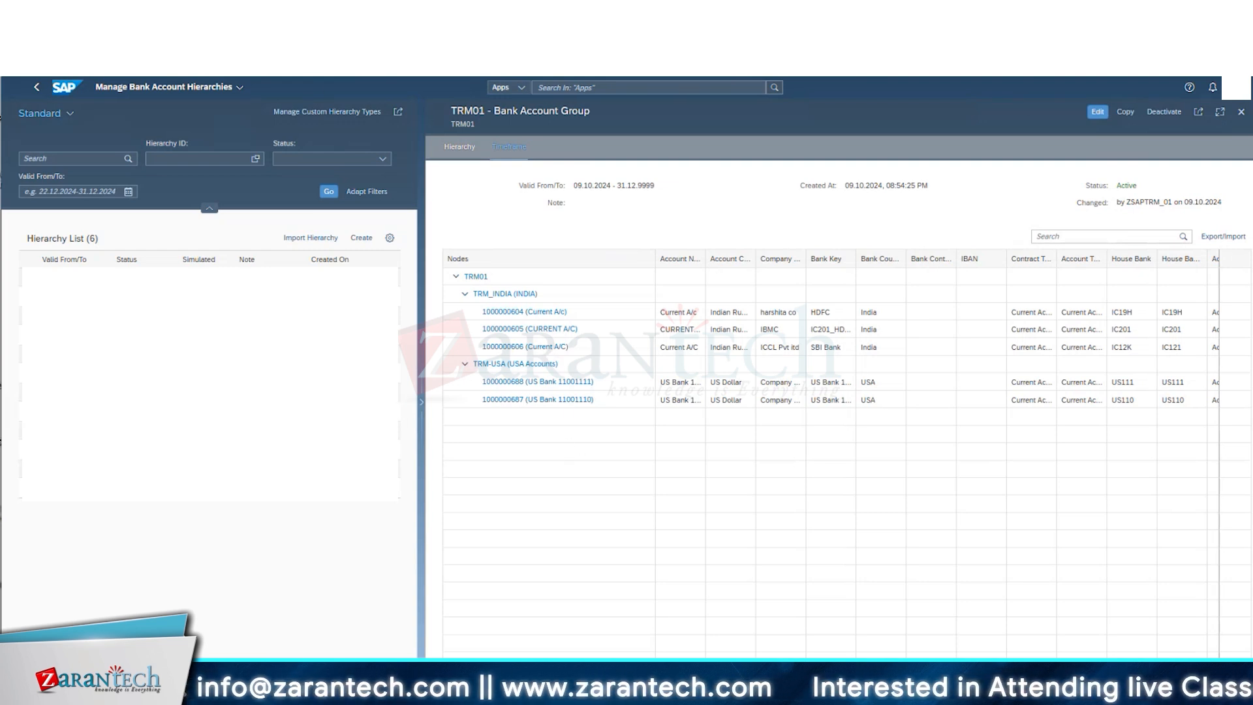
# - In a new browser tab, find "manage bank h" through the App Finder and open Manage Bank Accounts - Bank Hierarchy View
pyautogui.hotkey('ctrl', 't')
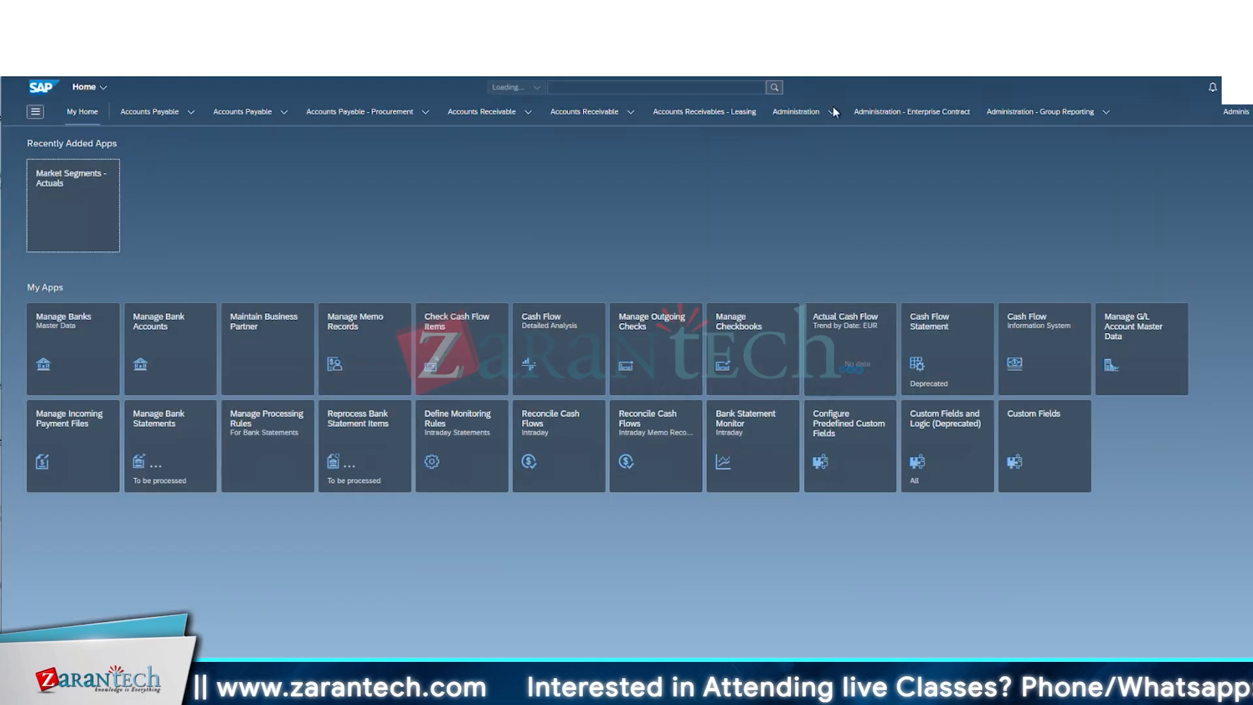
pyautogui.click(1236, 87)
pyautogui.click(1165, 172)
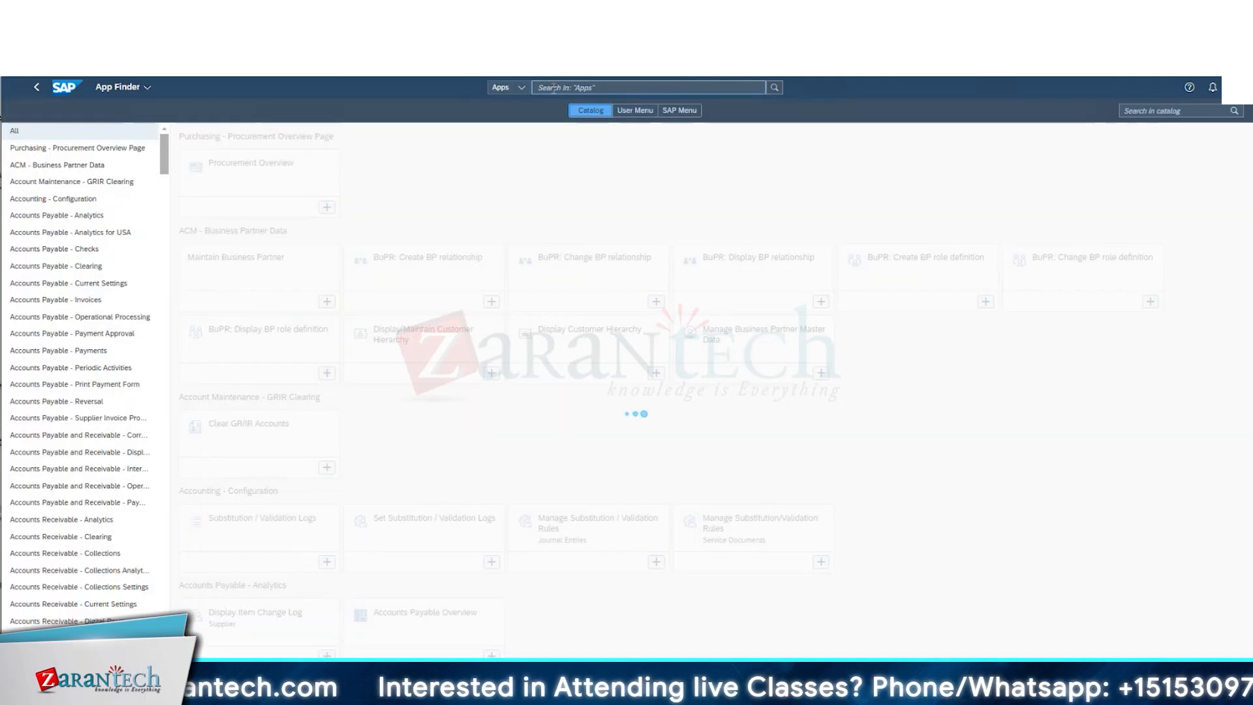
pyautogui.click(553, 87)
pyautogui.write('bank ')
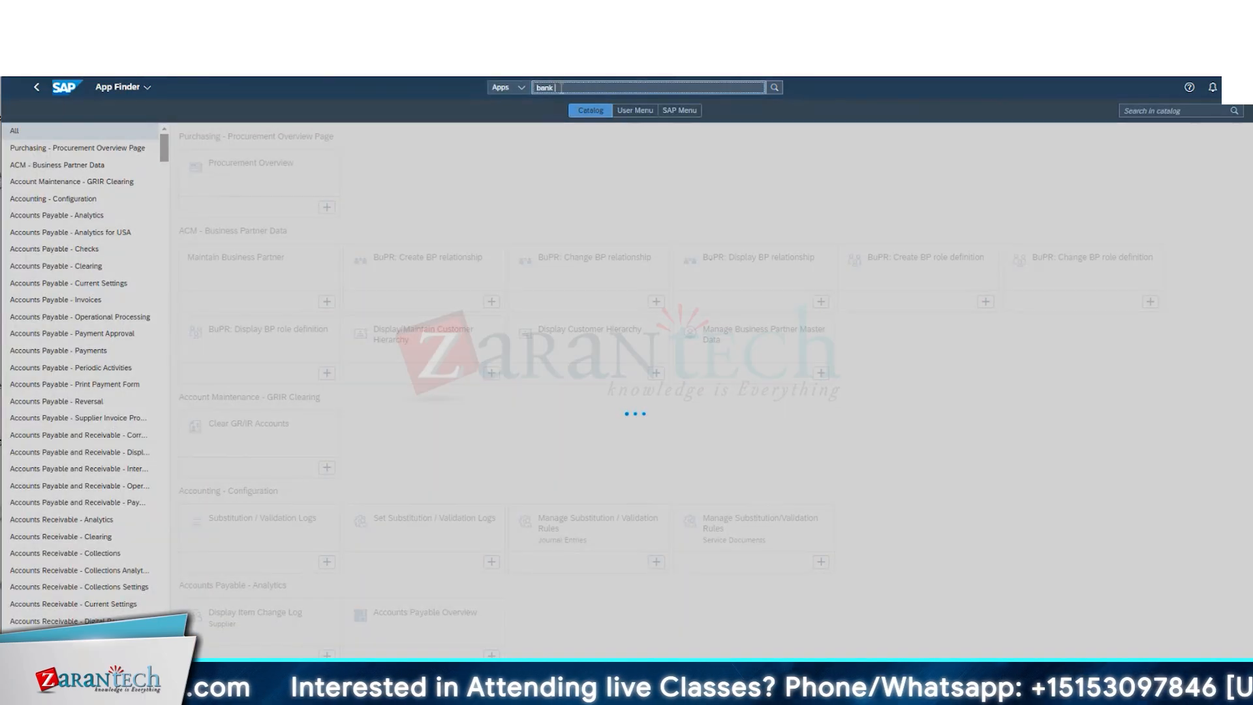
pyautogui.write('h')
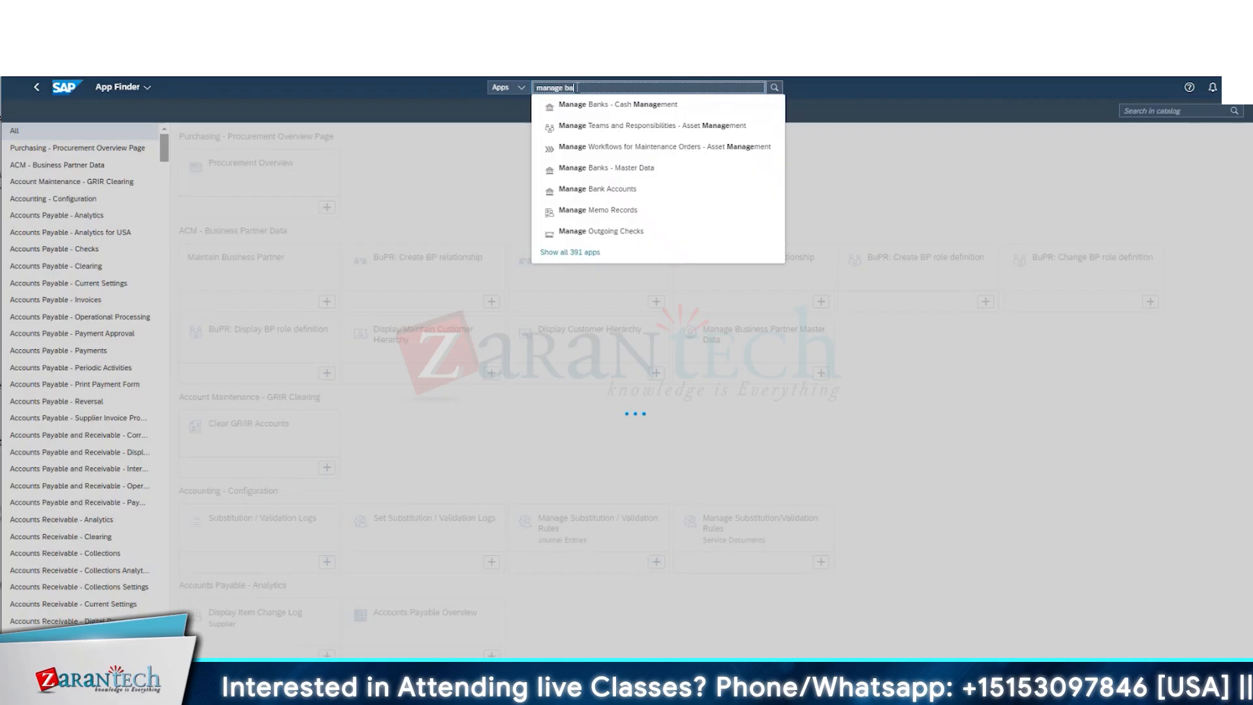
pyautogui.write('nk h')
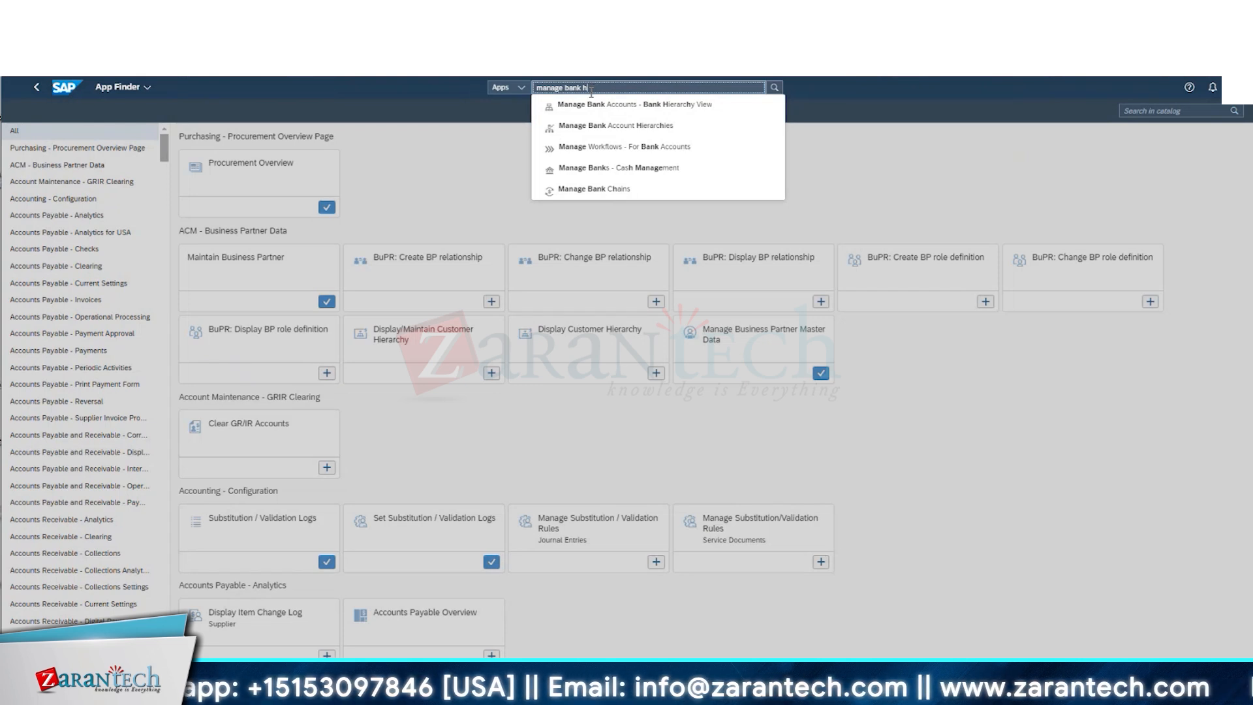
pyautogui.click(684, 111)
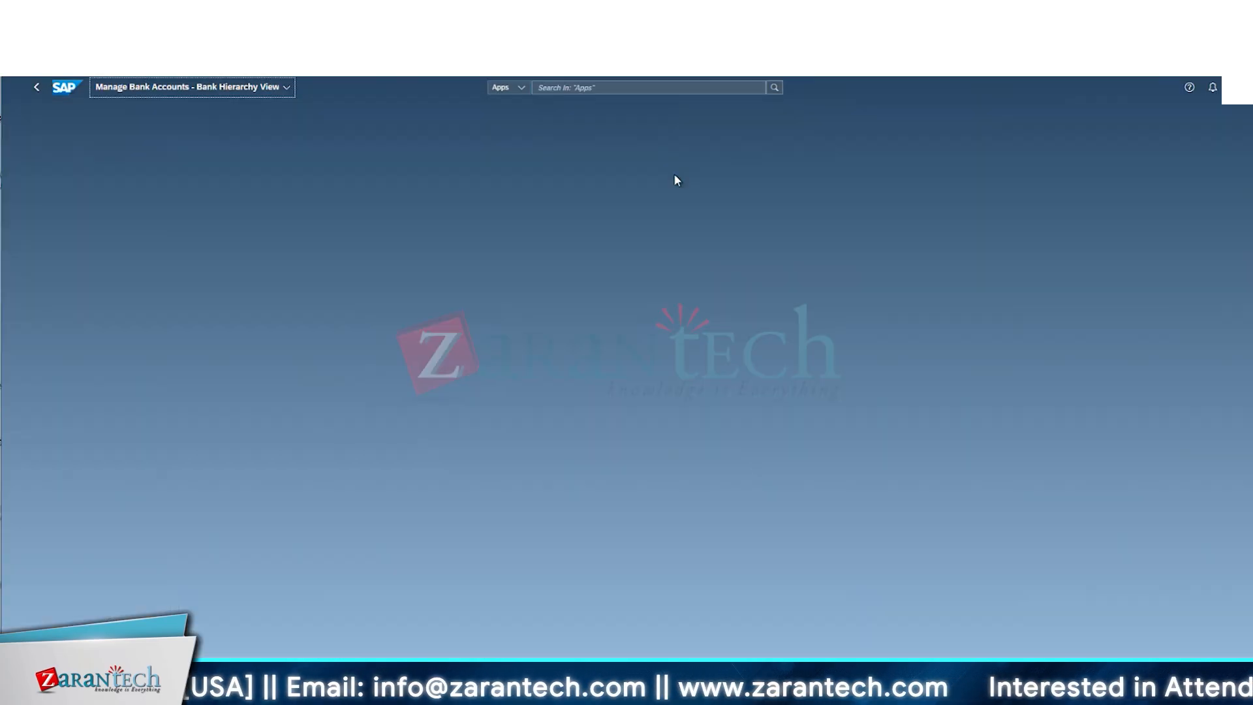
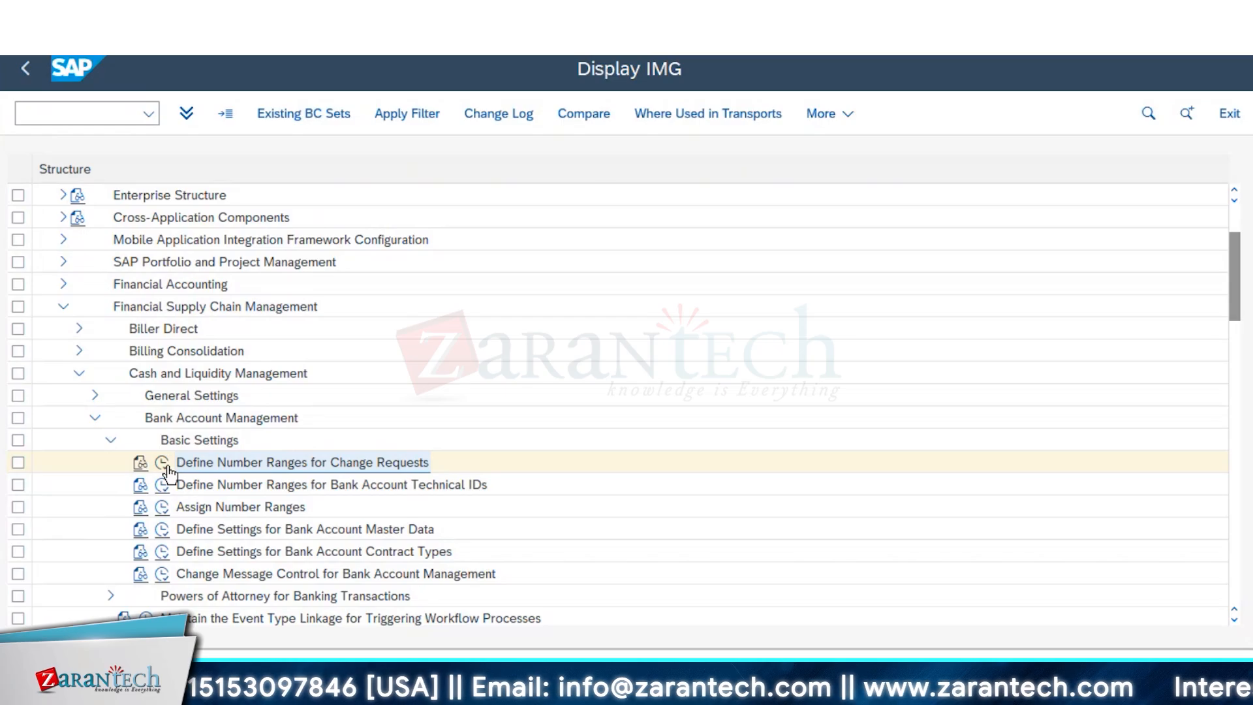
# - Open Define Number Ranges for Change Requests in the Bank Account Management basic settings and open its intervals for editing
pyautogui.click(163, 465)
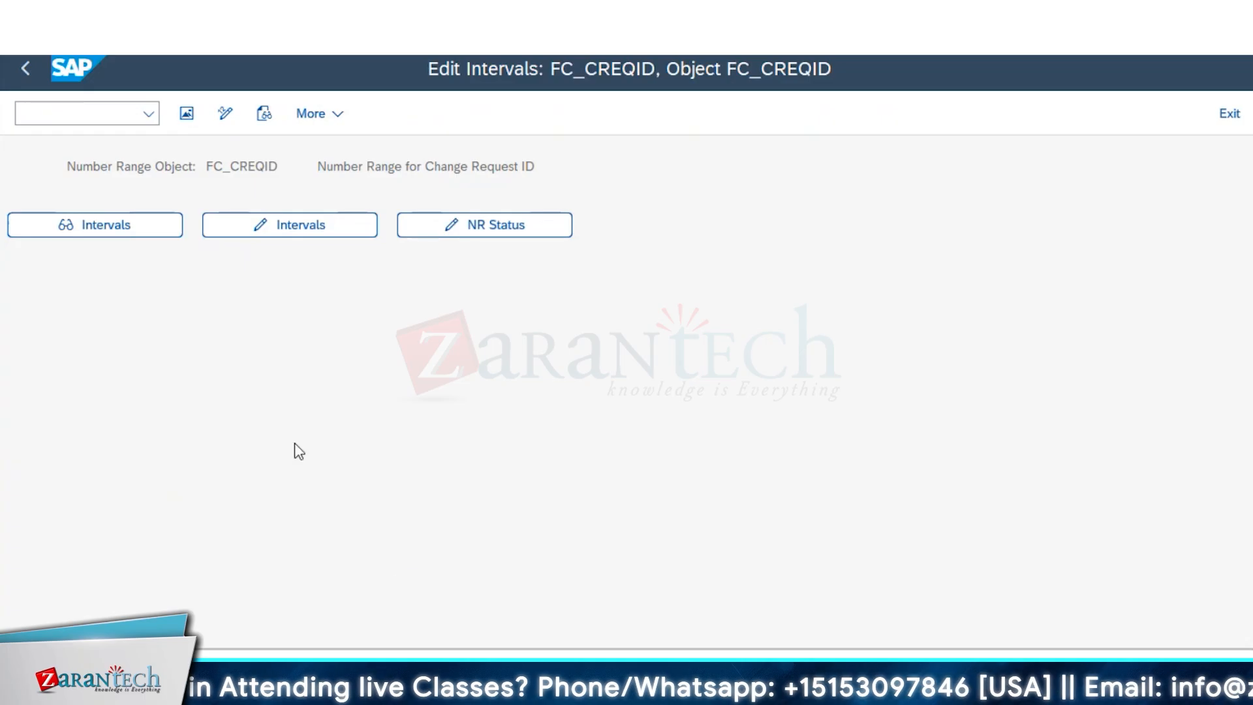
pyautogui.click(60, 42)
pyautogui.click(339, 319)
pyautogui.click(323, 234)
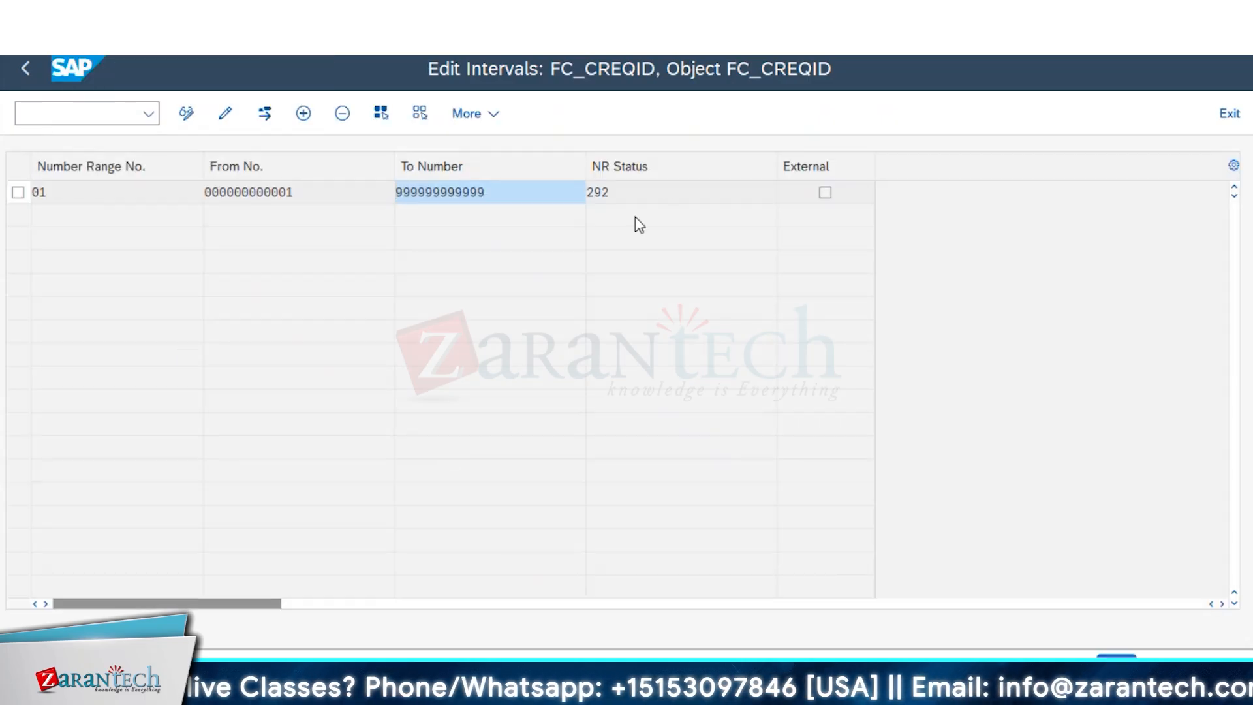
pyautogui.click(18, 192)
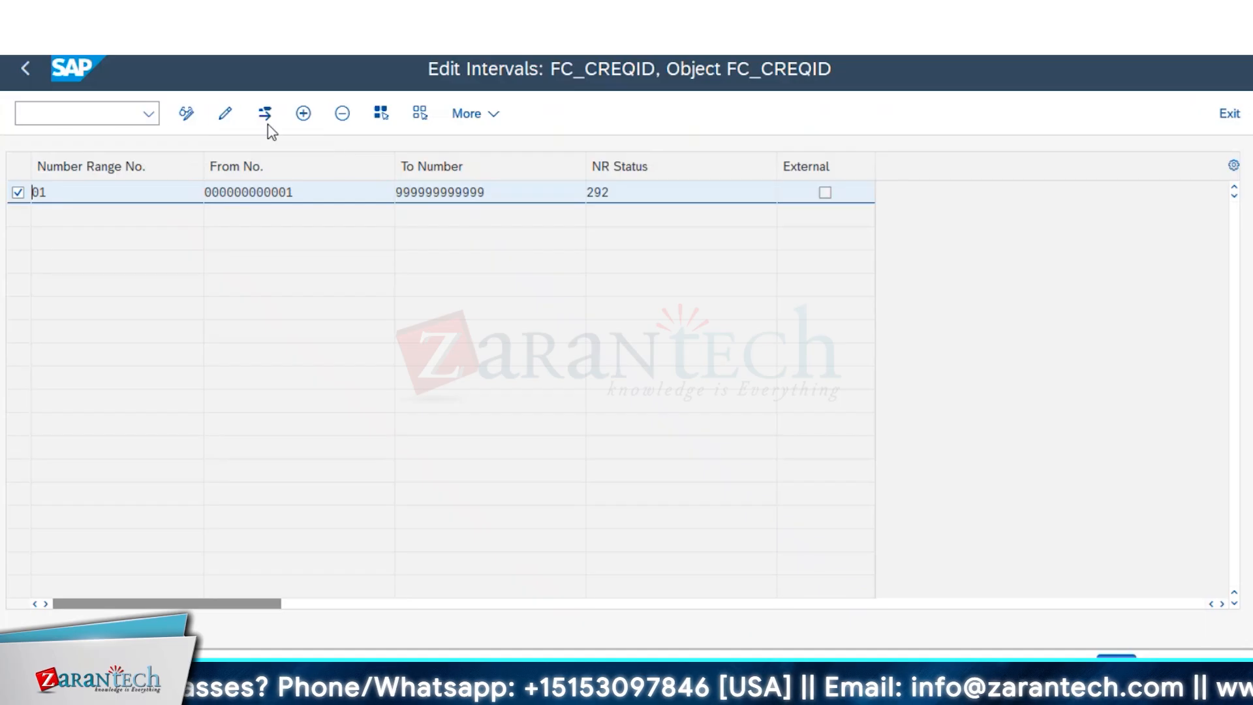
pyautogui.click(20, 193)
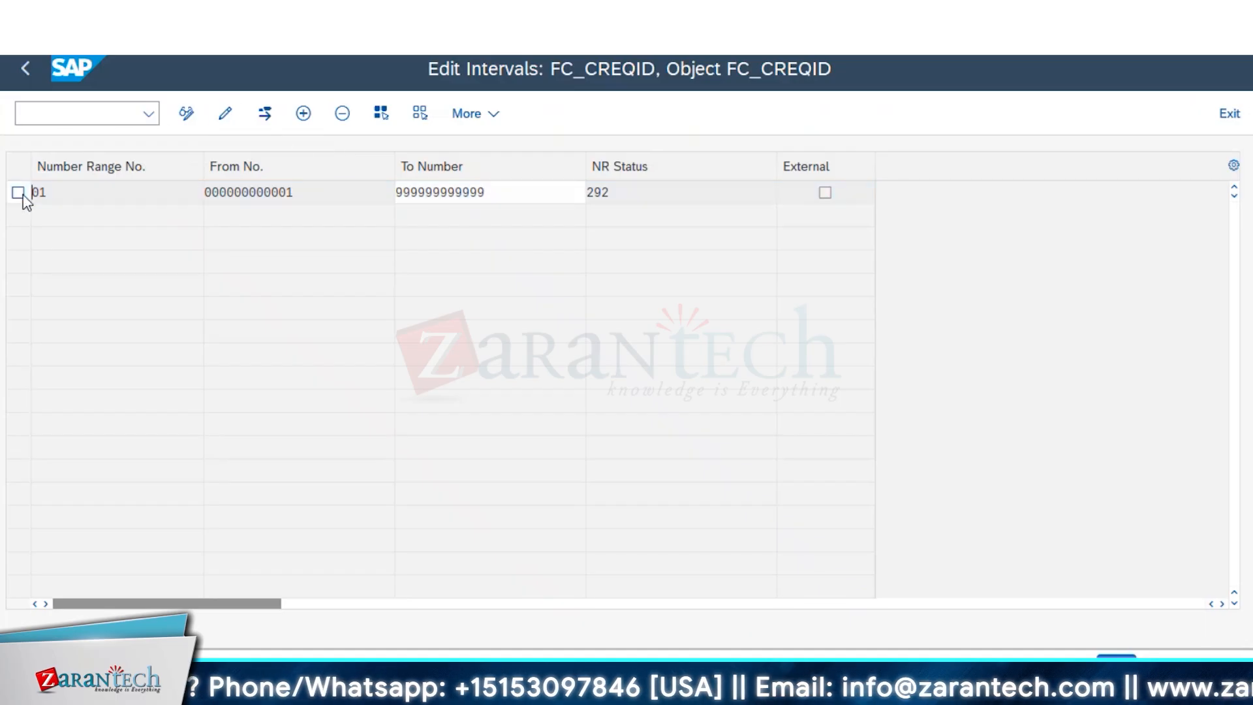
pyautogui.click(303, 115)
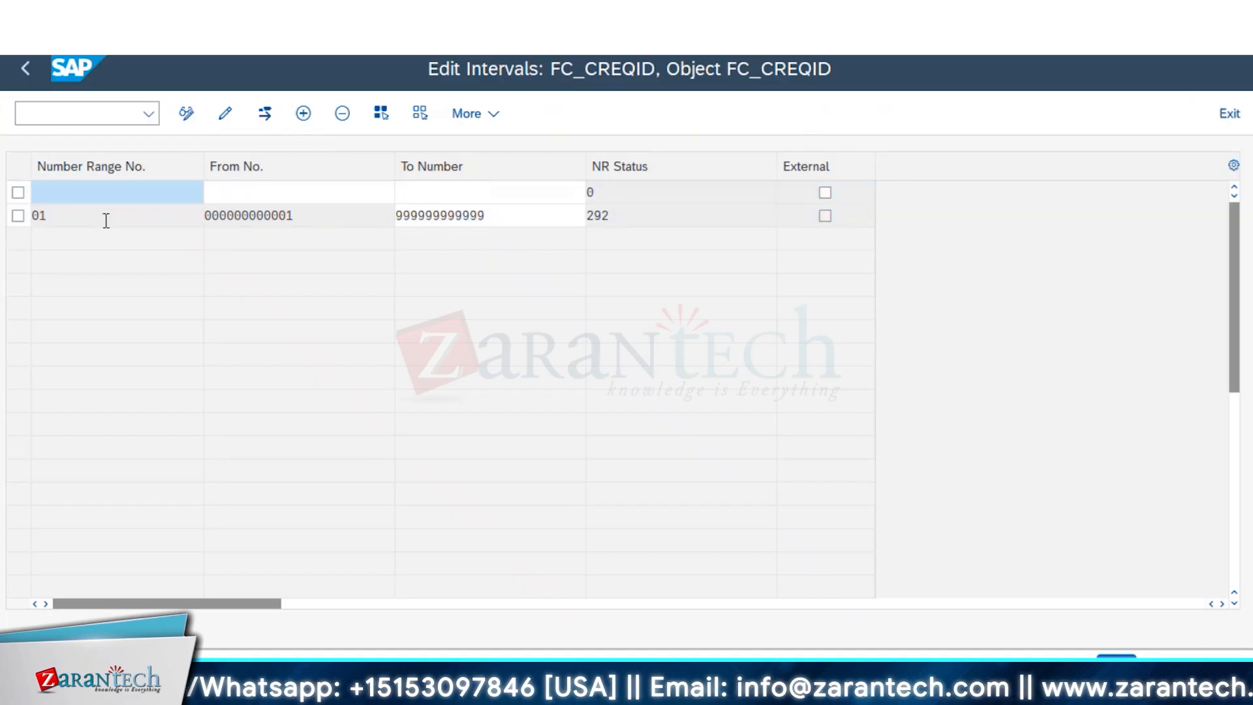
pyautogui.write('02')
pyautogui.press('Tab')
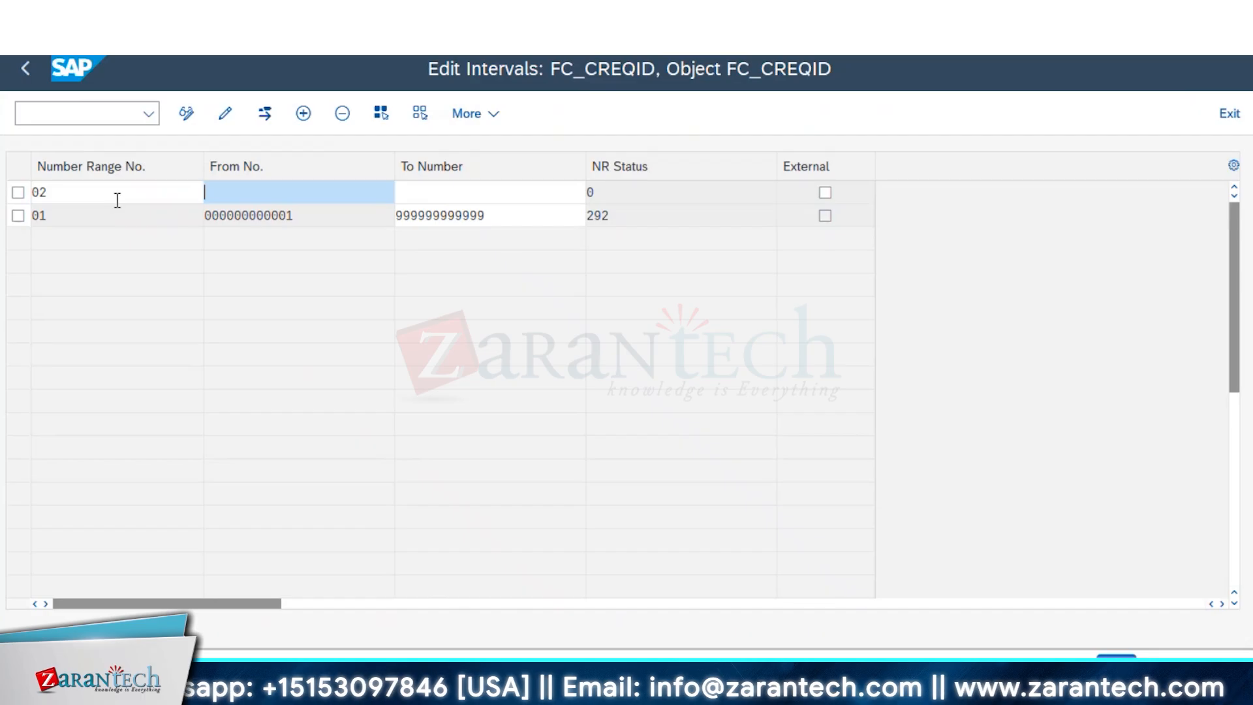
pyautogui.moveTo(338, 214); pyautogui.dragTo(185, 219)
pyautogui.hotkey('ctrl', 'c')
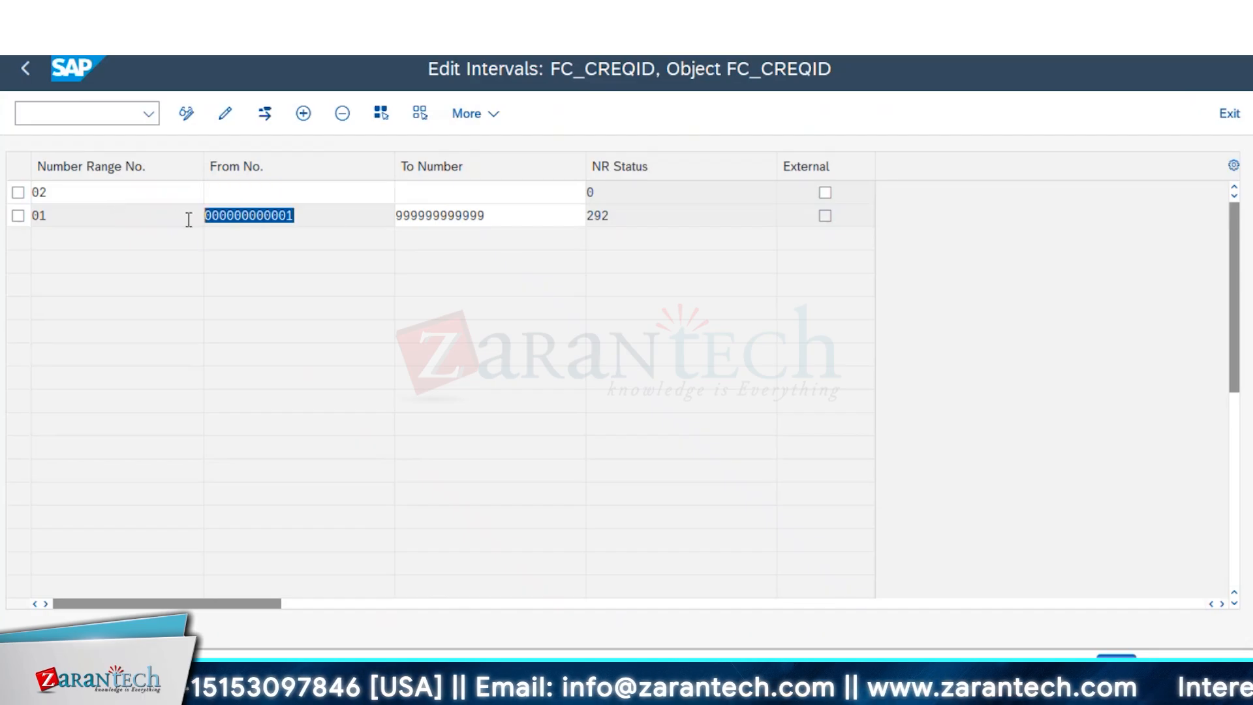
pyautogui.click(249, 191)
pyautogui.hotkey('ctrl', 'v')
pyautogui.write('2')
pyautogui.click(498, 216)
pyautogui.moveTo(498, 215); pyautogui.dragTo(343, 223)
pyautogui.hotkey('ctrl', 'c')
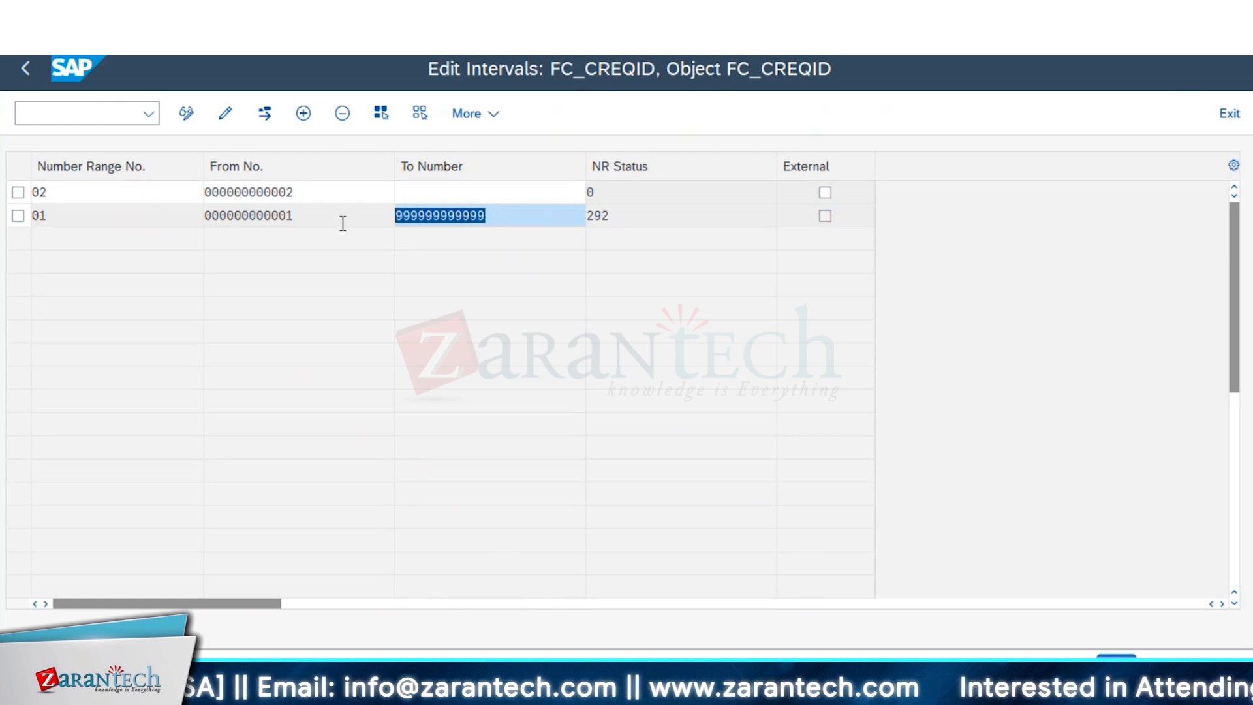
pyautogui.click(466, 193)
pyautogui.write('100000000000')
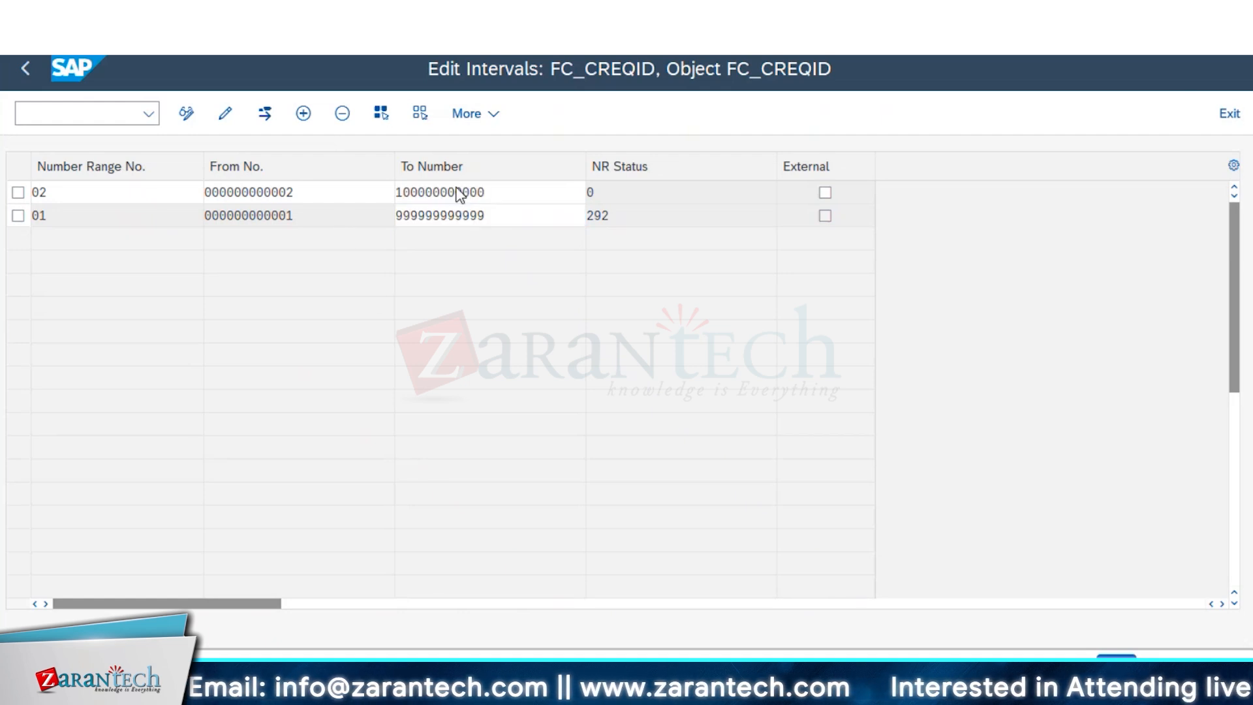
pyautogui.press('Return')
pyautogui.hotkey('ctrl', 'v')
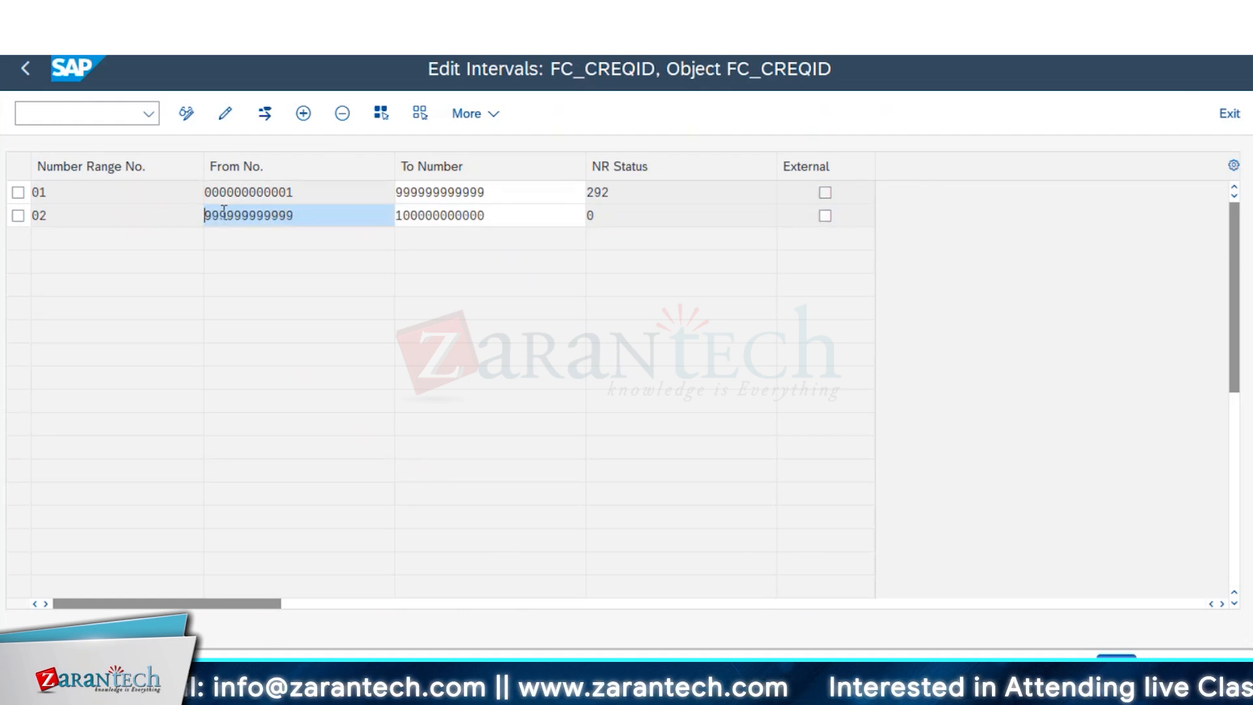
pyautogui.moveTo(232, 214); pyautogui.dragTo(271, 218)
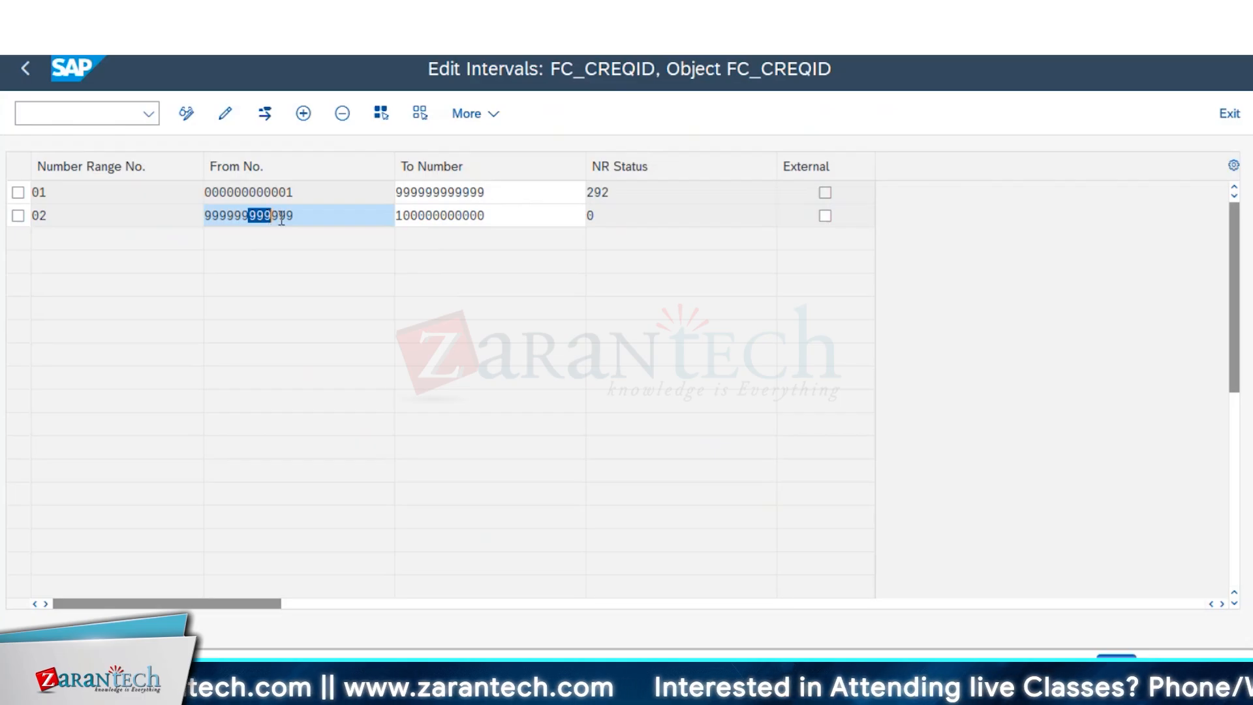
pyautogui.doubleClick(420, 218)
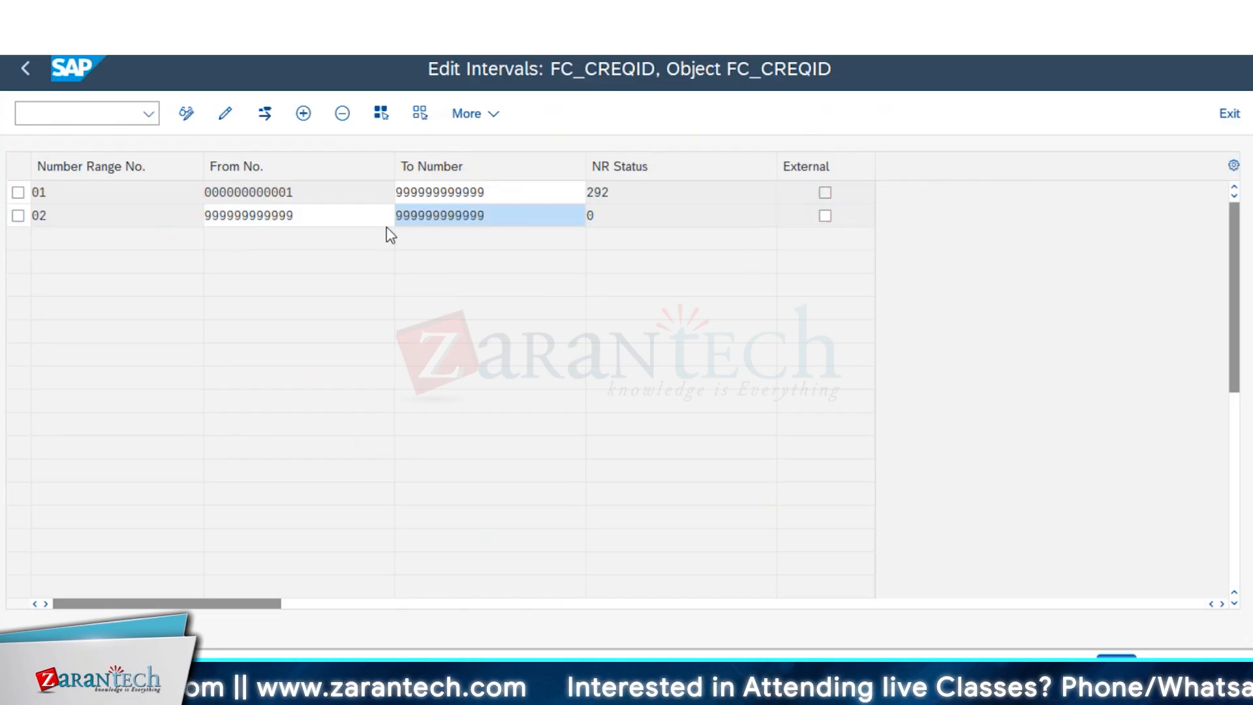
# - Clear the From No. of interval 02 and go back from the interval list
pyautogui.moveTo(279, 219); pyautogui.dragTo(190, 224)
pyautogui.press('Delete')
pyautogui.press('Delete')
pyautogui.press('Delete')
pyautogui.press('Tab')
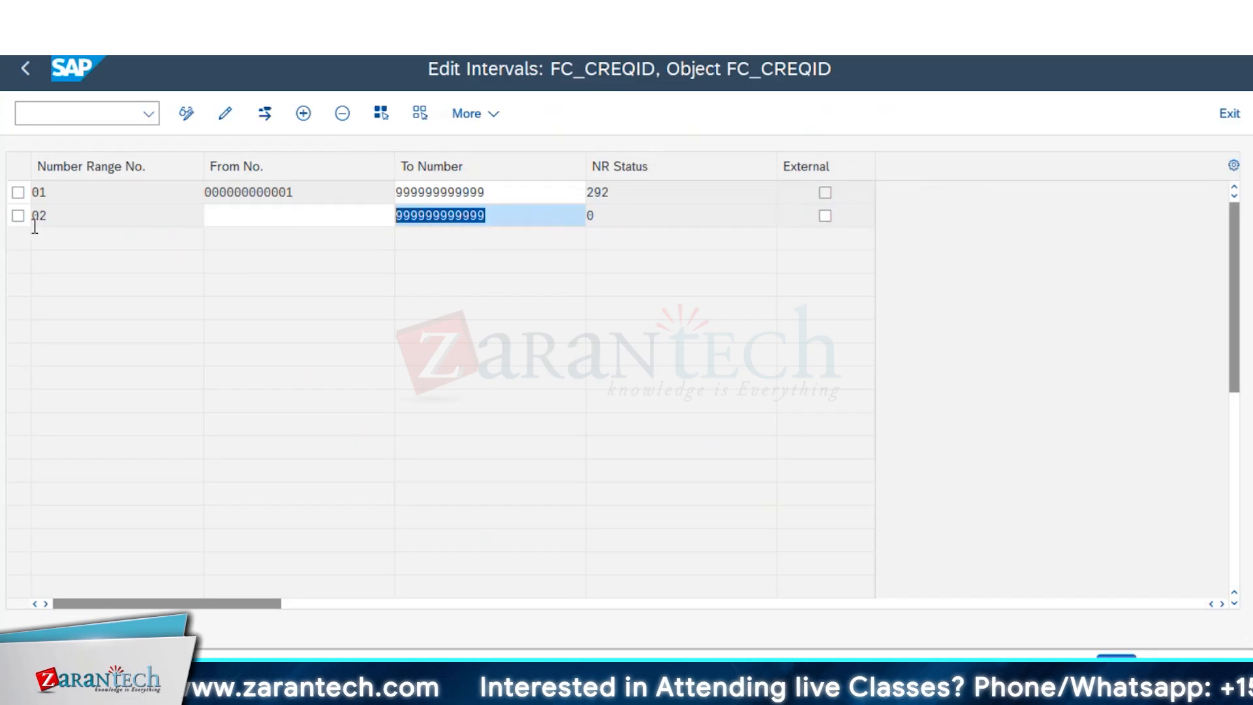
pyautogui.click(16, 69)
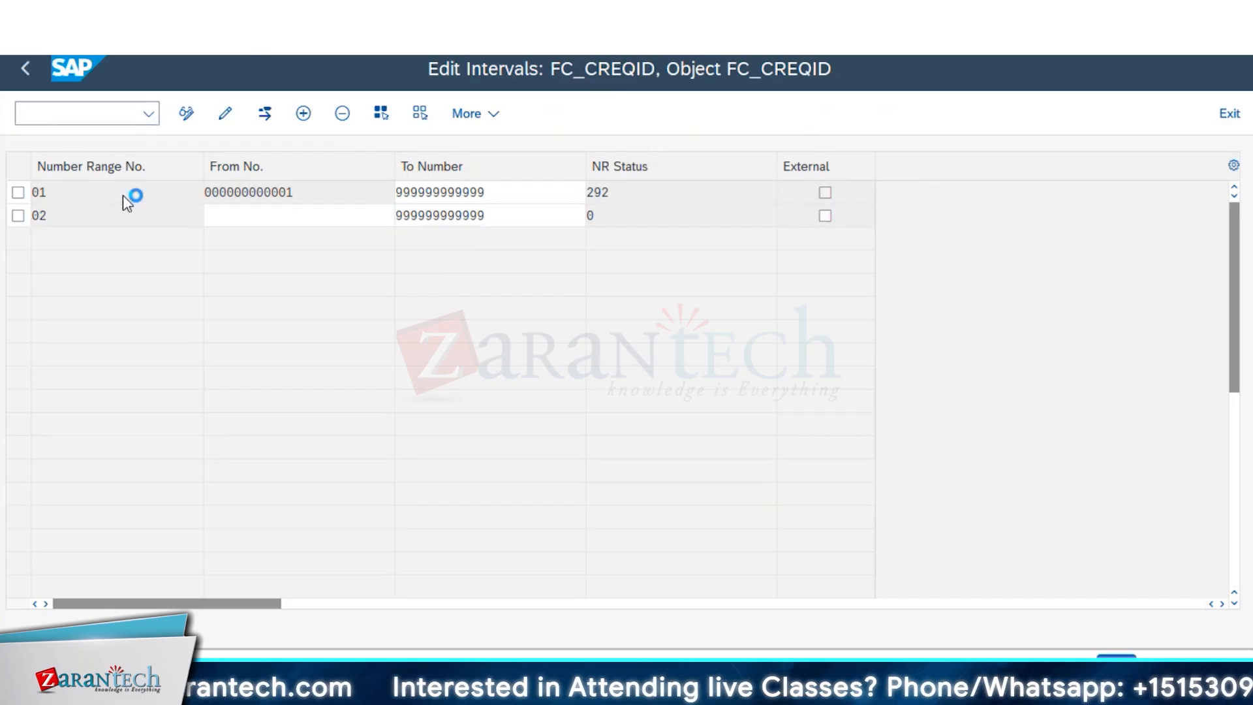
pyautogui.click(501, 515)
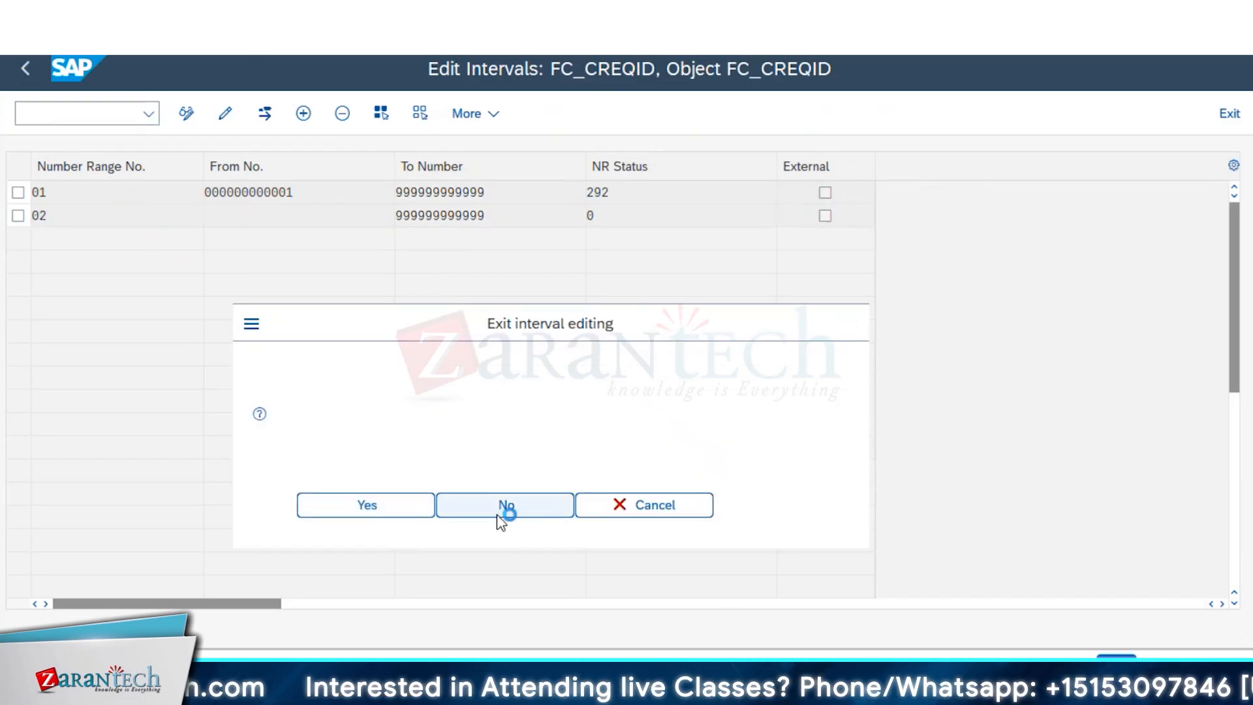
pyautogui.click(328, 234)
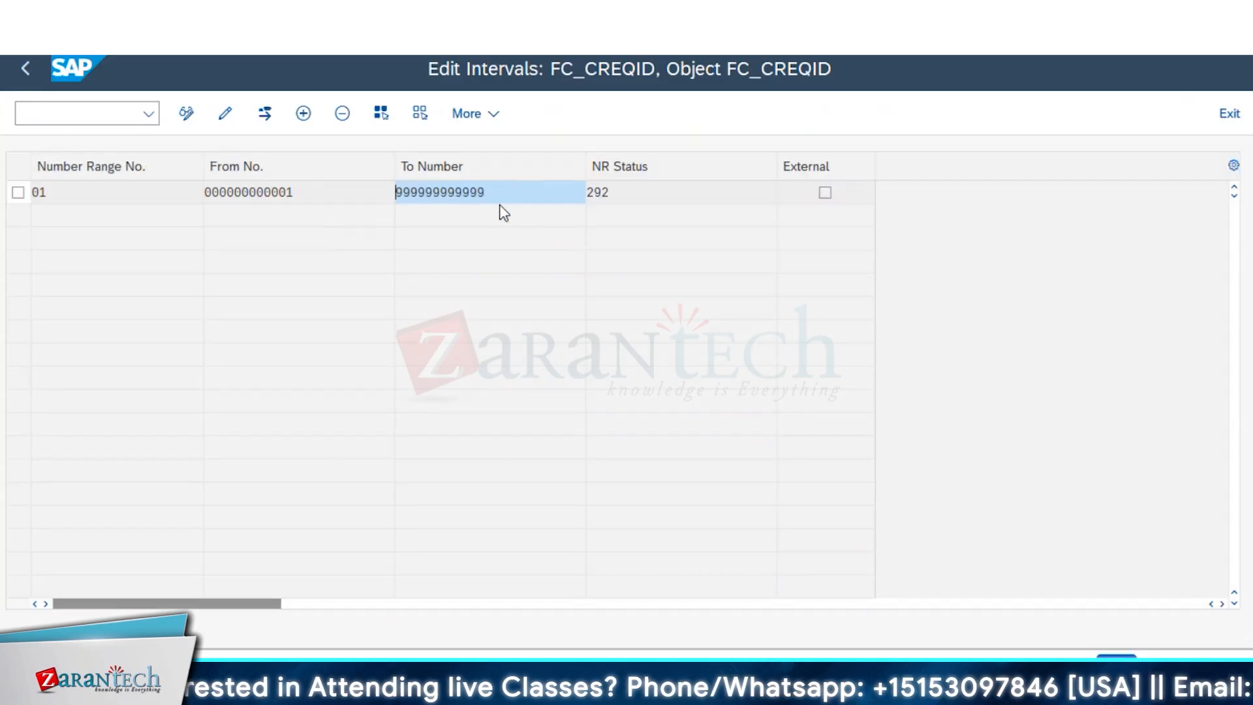
pyautogui.moveTo(491, 194); pyautogui.dragTo(351, 200)
pyautogui.write('1000000')
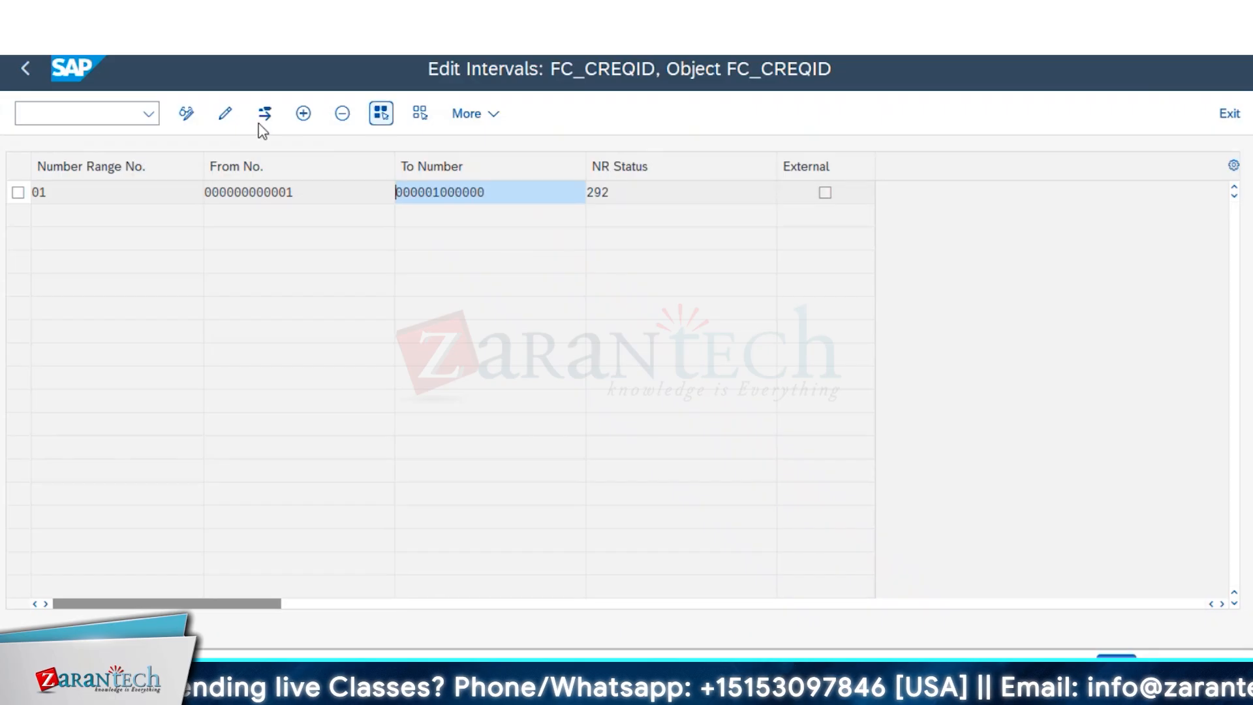
pyautogui.click(302, 115)
pyautogui.click(90, 198)
pyautogui.write('02')
pyautogui.press('Tab')
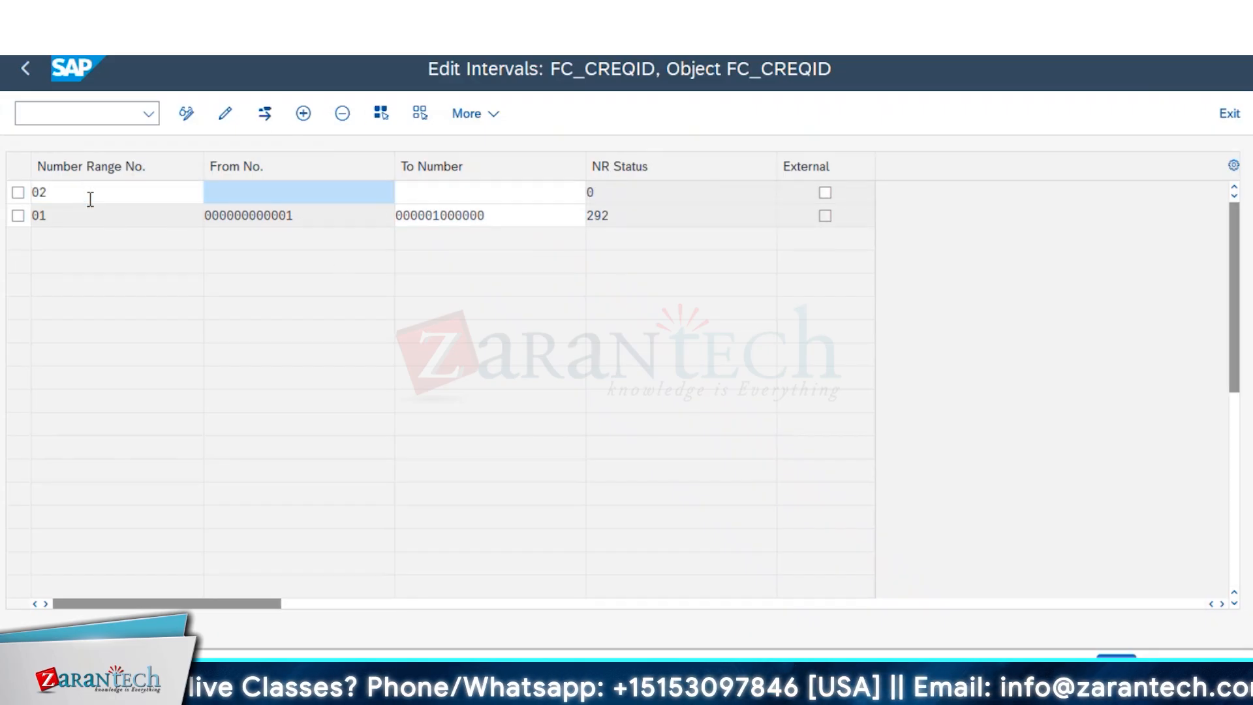
pyautogui.moveTo(534, 219); pyautogui.dragTo(417, 225)
pyautogui.hotkey('ctrl', 'c')
pyautogui.click(328, 198)
pyautogui.hotkey('ctrl', 'v')
pyautogui.press('BackSpace')
pyautogui.write('1')
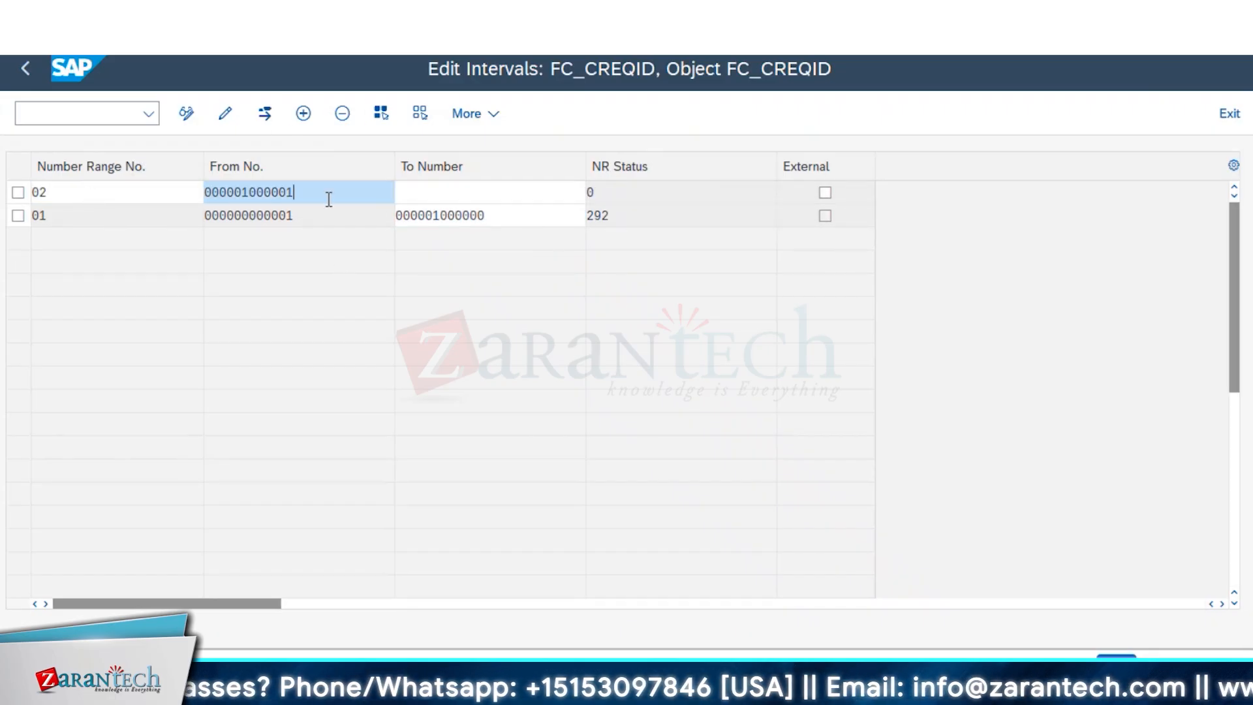
pyautogui.click(472, 194)
pyautogui.write('000002000000')
pyautogui.press('Return')
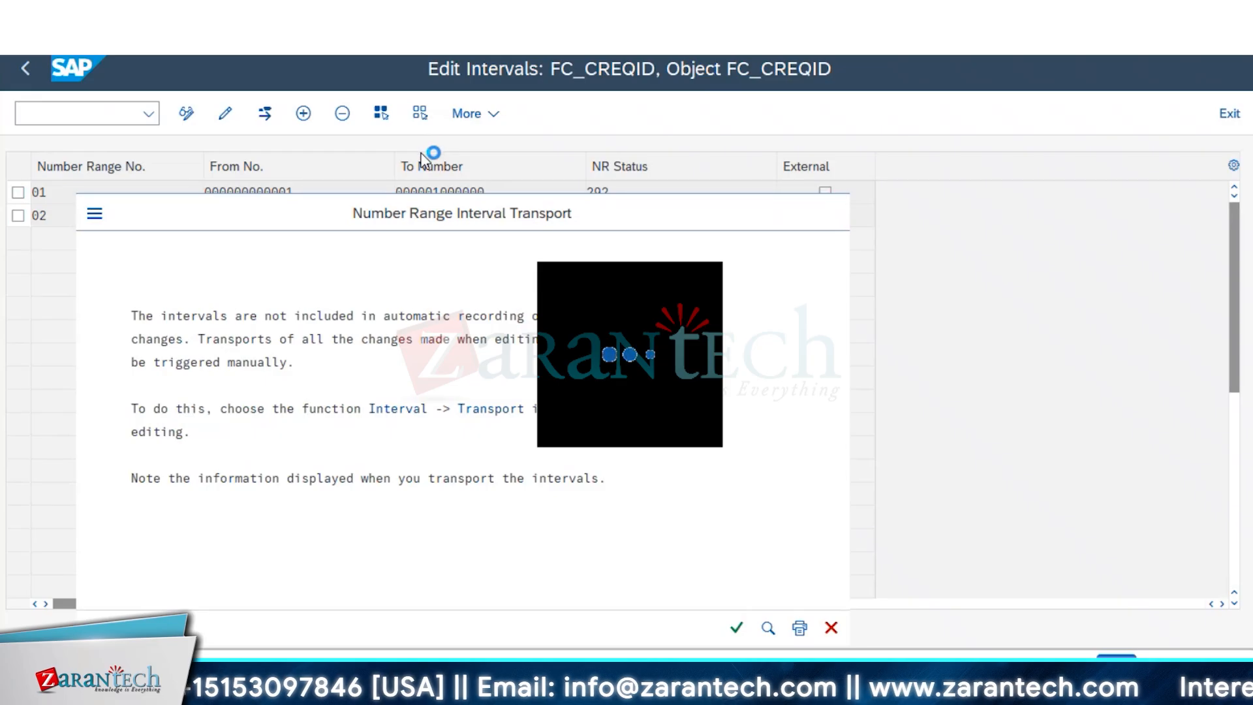
pyautogui.press('Return')
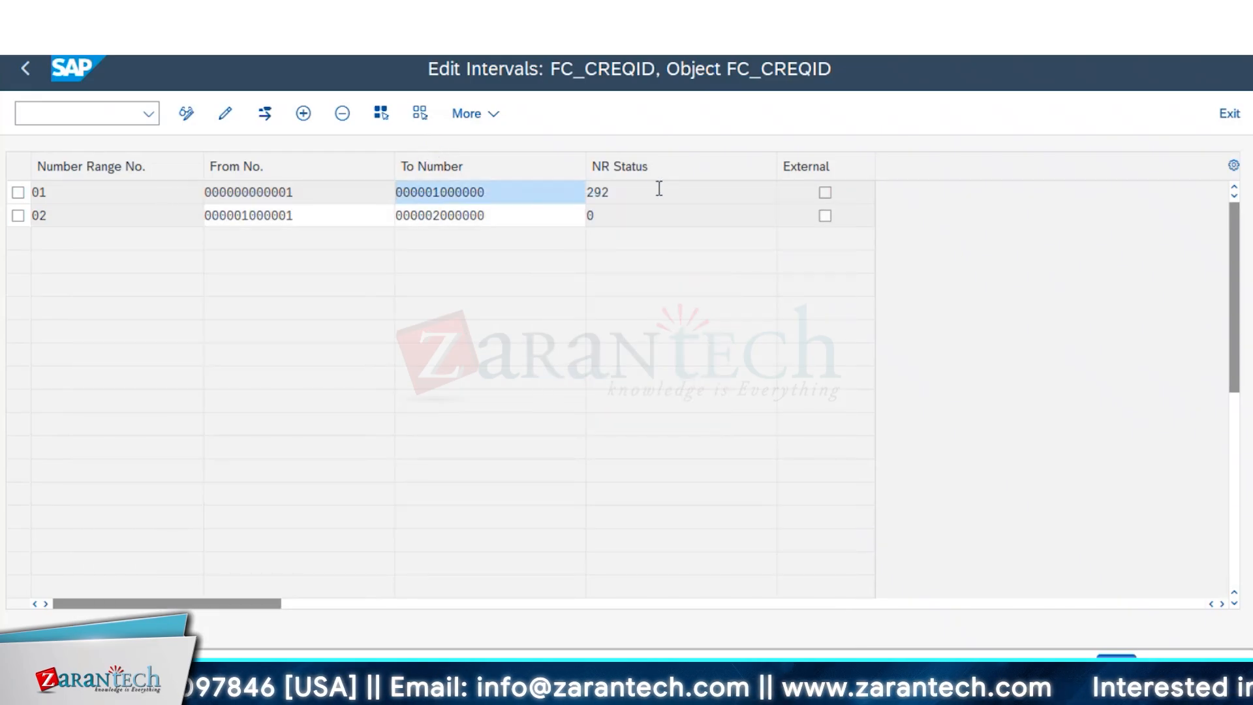
# - Check the NR Status of interval 01 and return to the IMG structure
pyautogui.click(589, 192)
pyautogui.doubleClick(585, 193)
pyautogui.moveTo(620, 196); pyautogui.dragTo(565, 190)
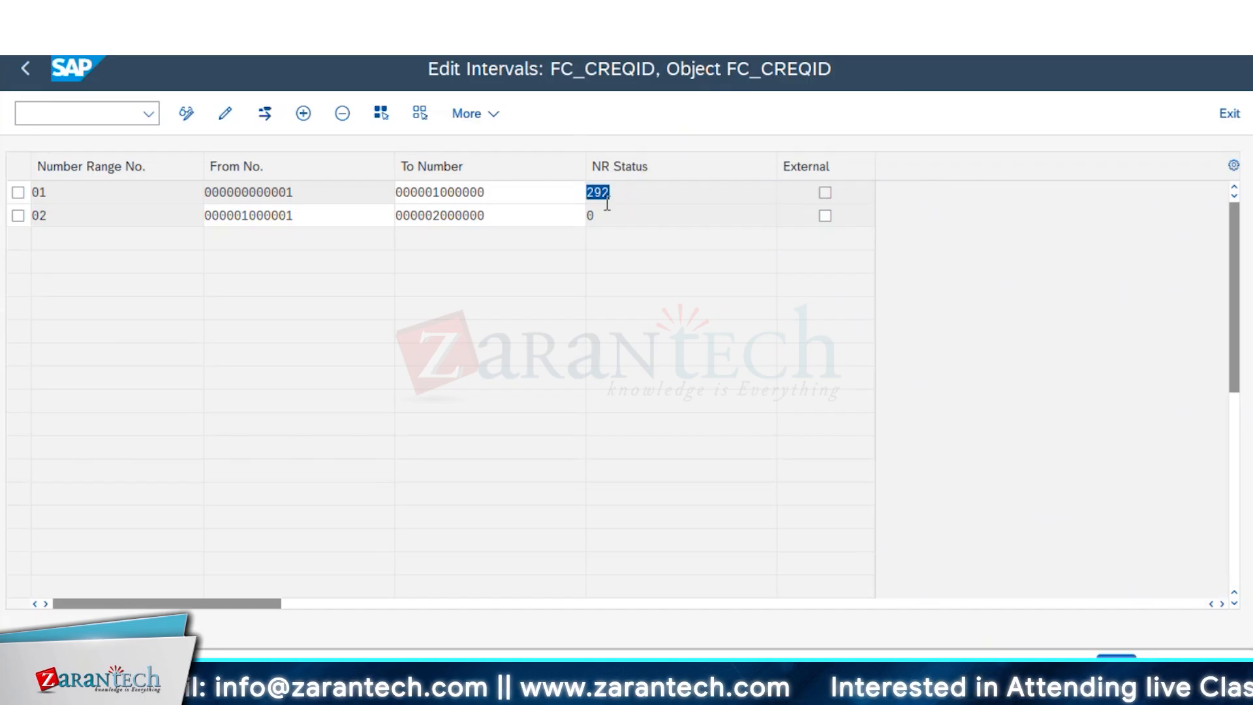
pyautogui.click(15, 68)
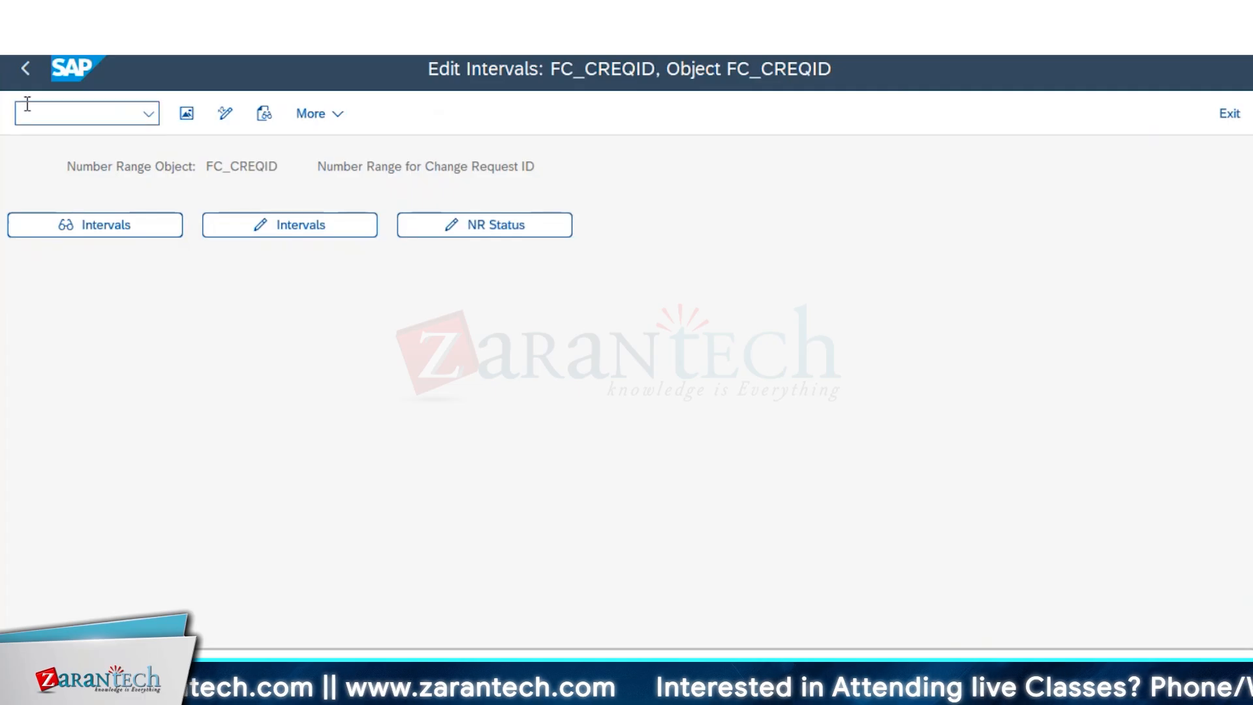
pyautogui.click(25, 68)
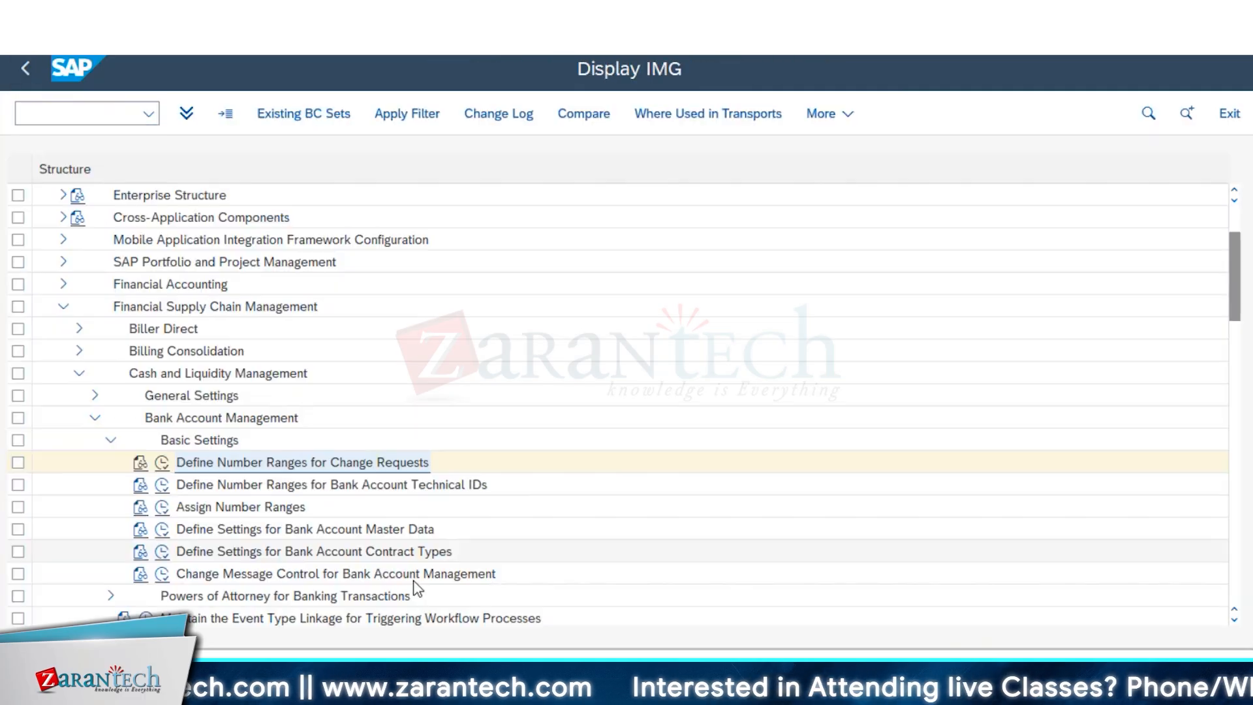
# - View the intervals in Define Number Ranges for Bank Account Technical IDs and return to the IMG structure
pyautogui.click(164, 488)
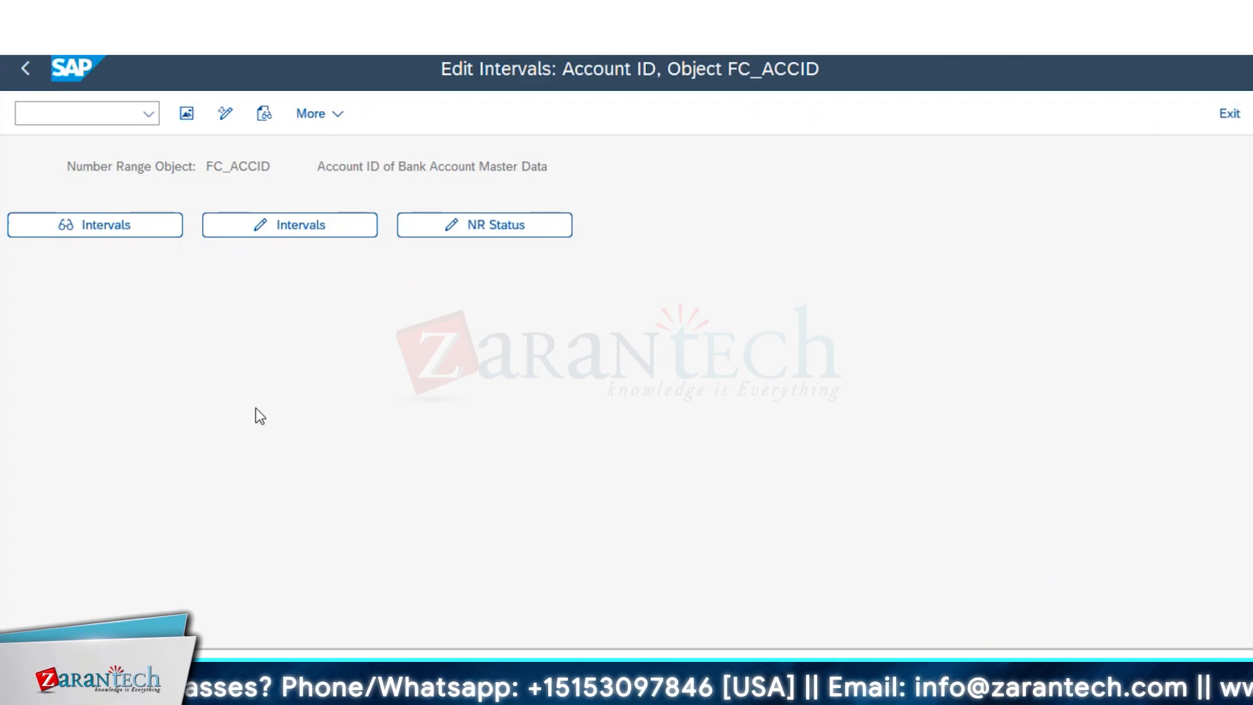
pyautogui.click(288, 229)
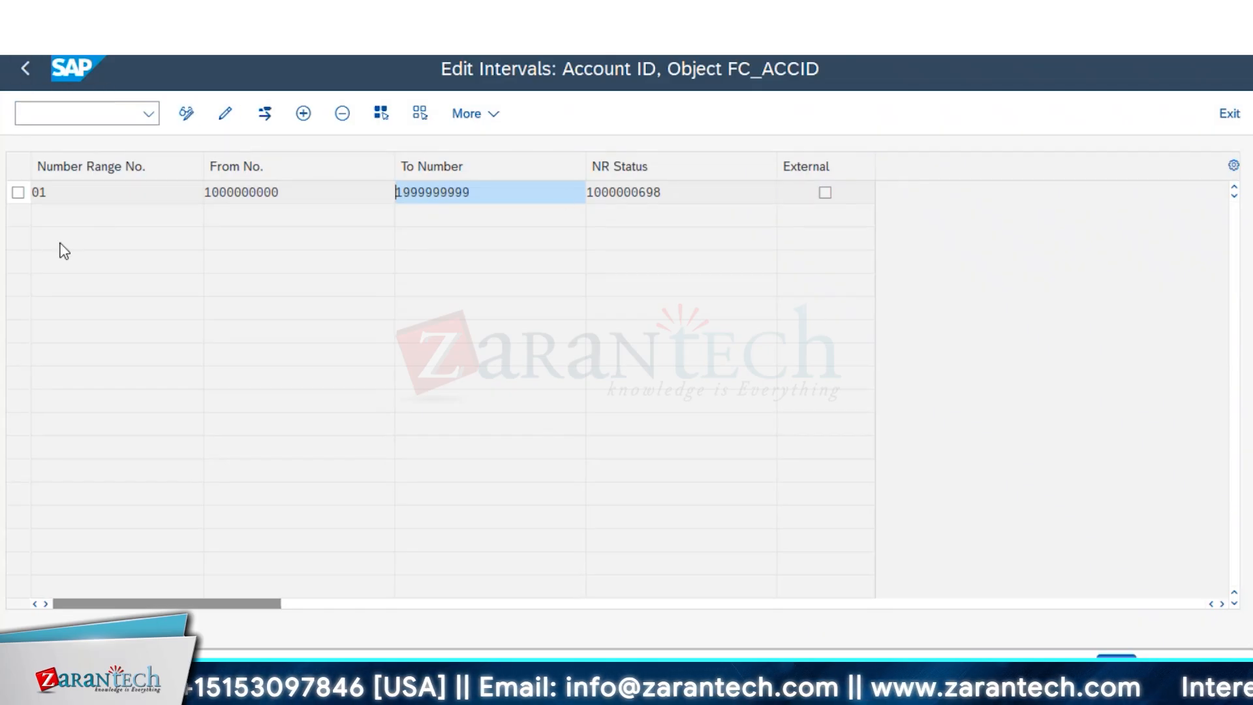
pyautogui.press('F3')
pyautogui.click(36, 66)
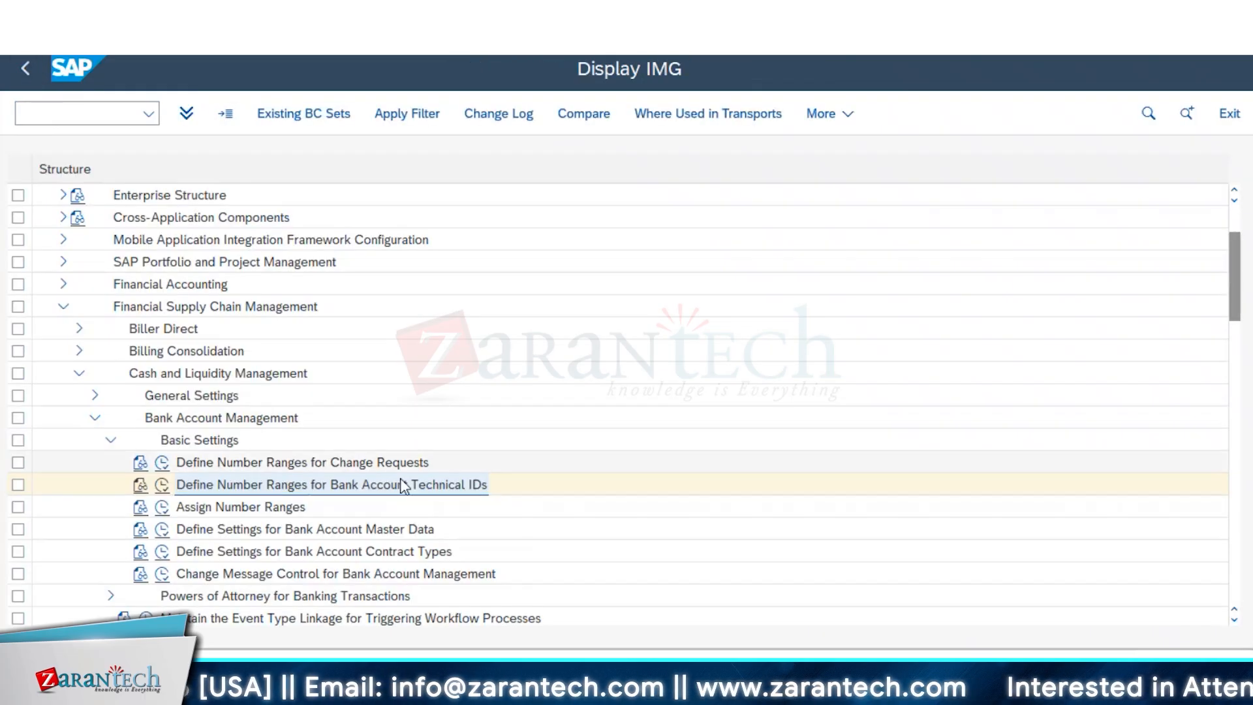
# - Review the Req. No. Range and Tech. ID No. Range under Assign Number Ranges and return to the IMG structure
pyautogui.click(161, 509)
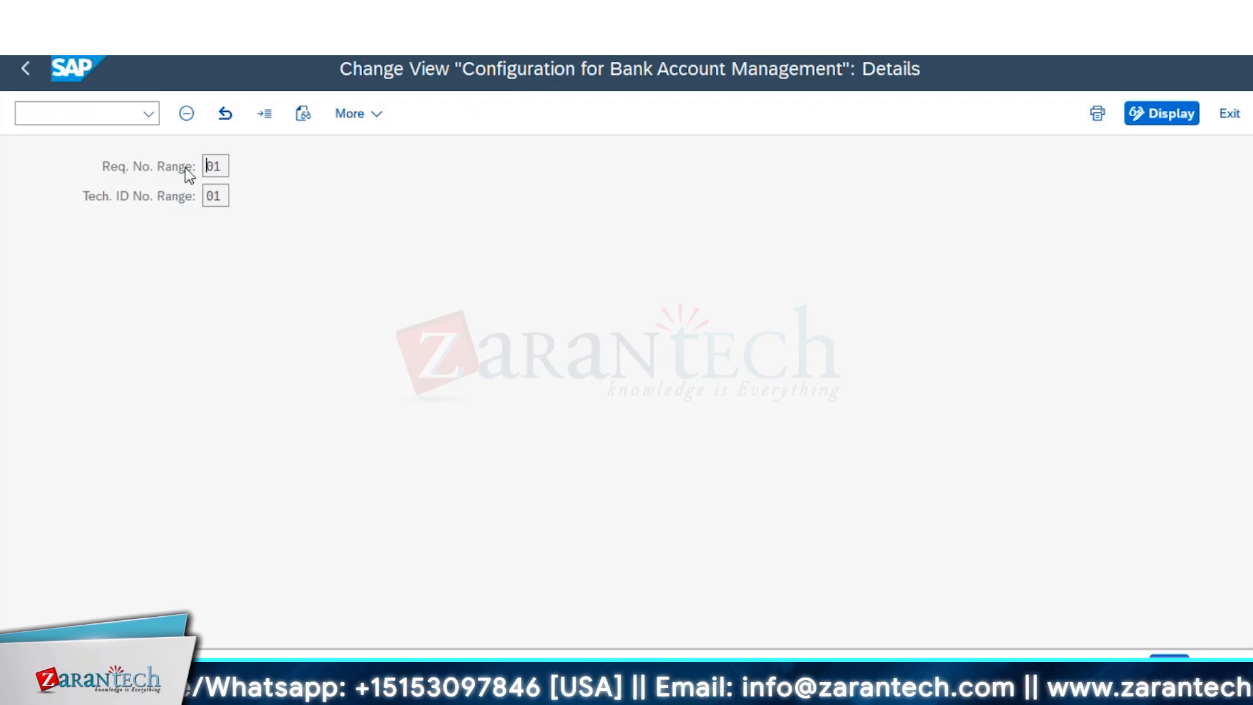
pyautogui.moveTo(212, 167); pyautogui.dragTo(169, 167)
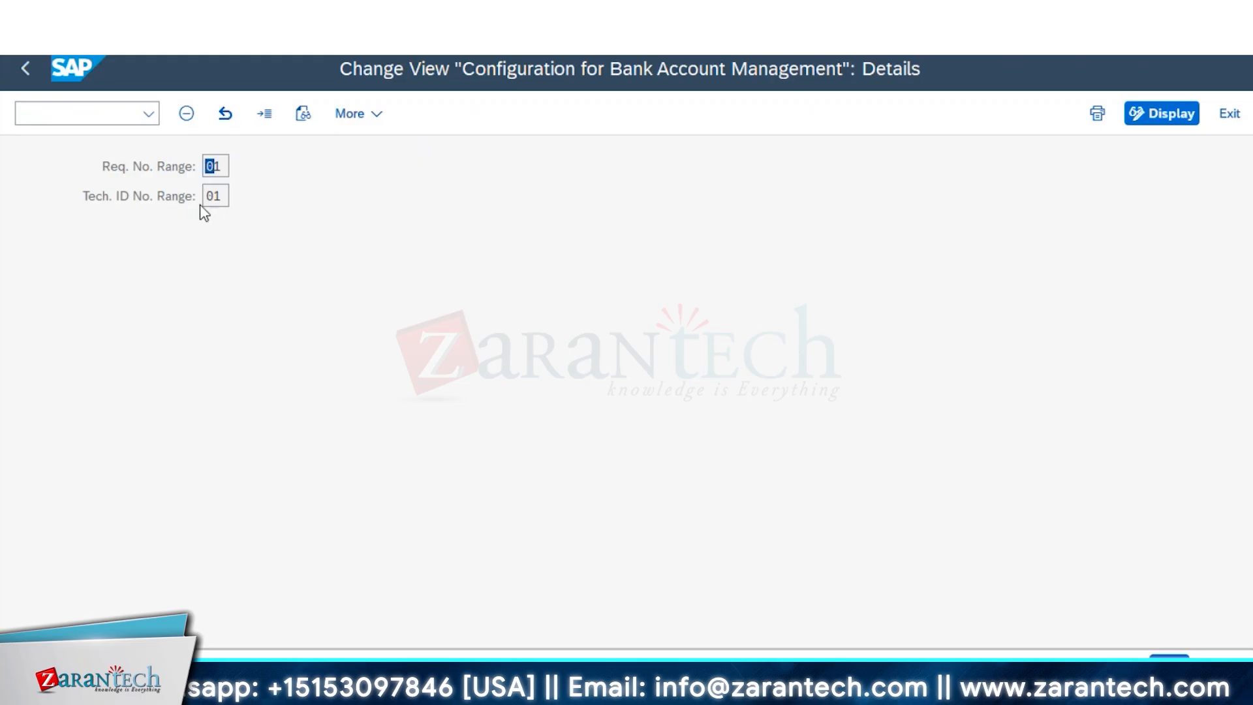
pyautogui.click(225, 196)
pyautogui.moveTo(226, 195); pyautogui.dragTo(159, 200)
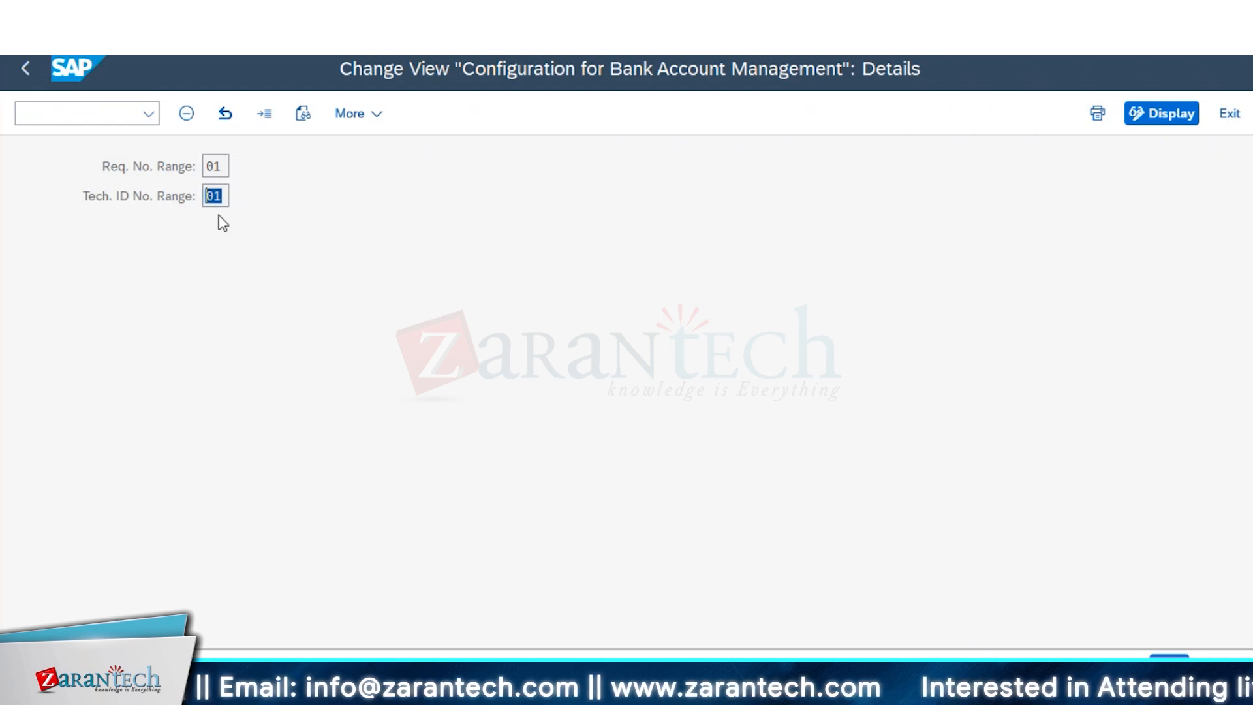
pyautogui.click(29, 72)
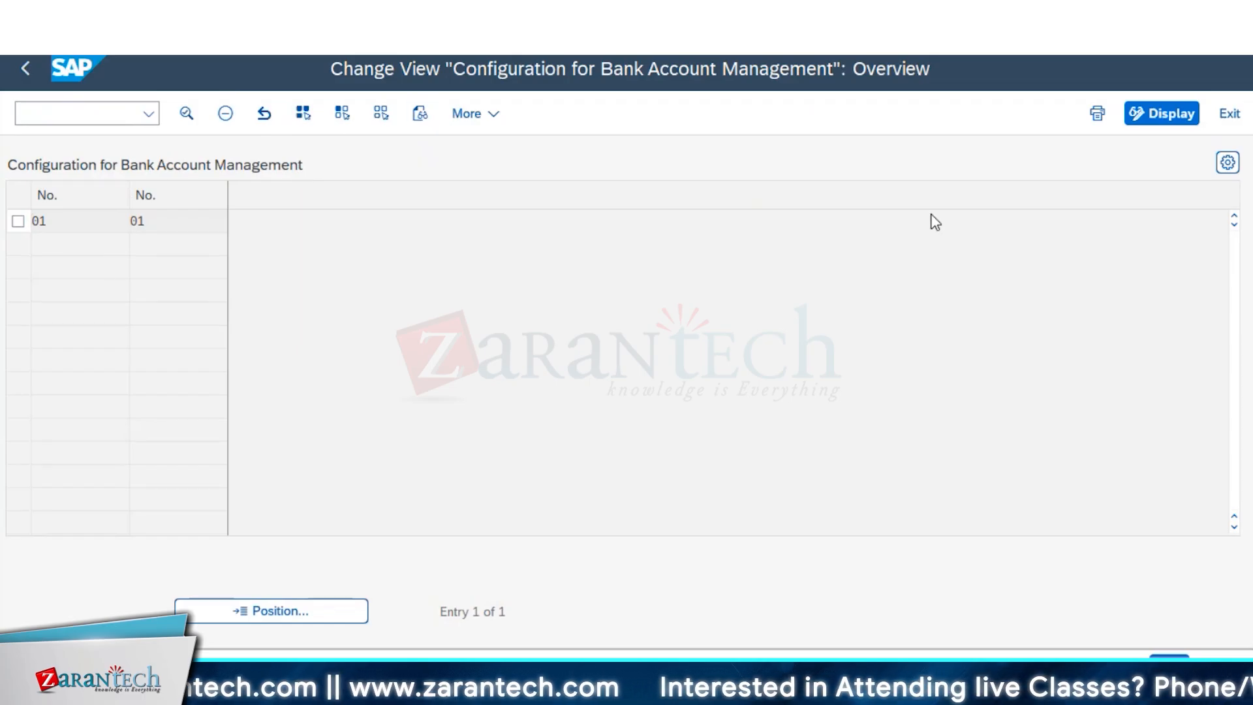
pyautogui.click(132, 210)
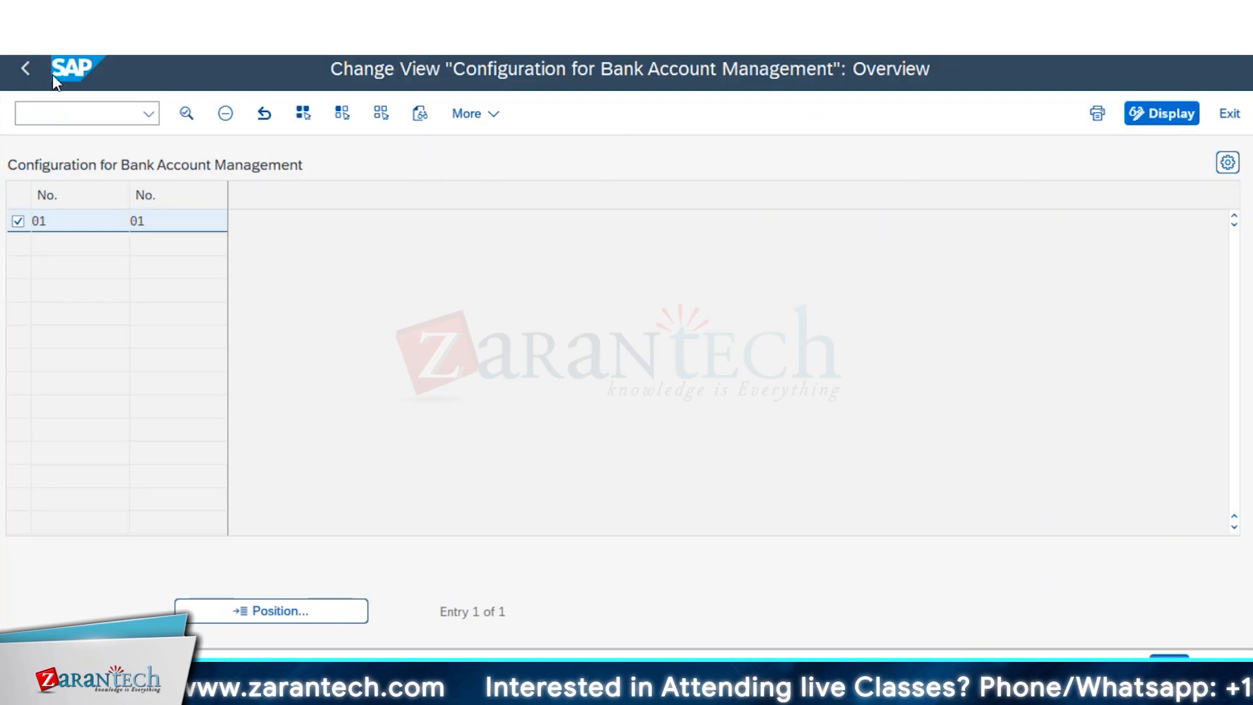
pyautogui.press('F3')
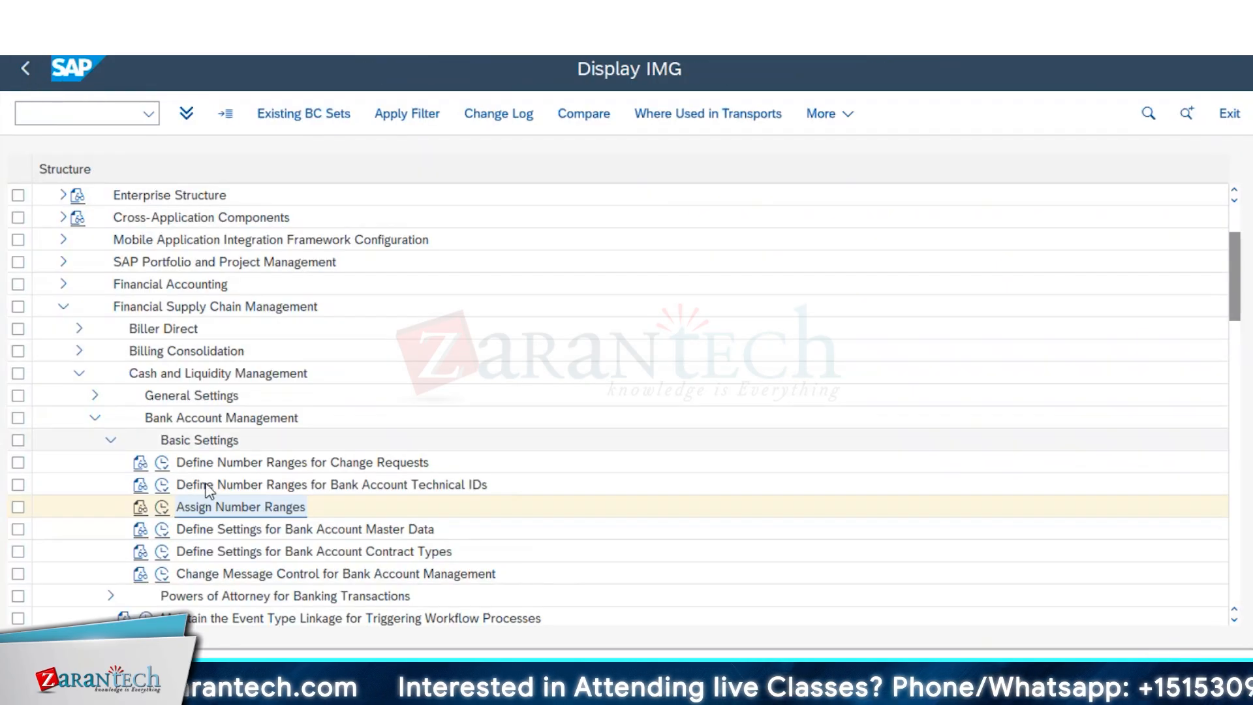
# - Reopen Assign Number Ranges, try to delete the number range assignment entry and leave the view
pyautogui.click(162, 508)
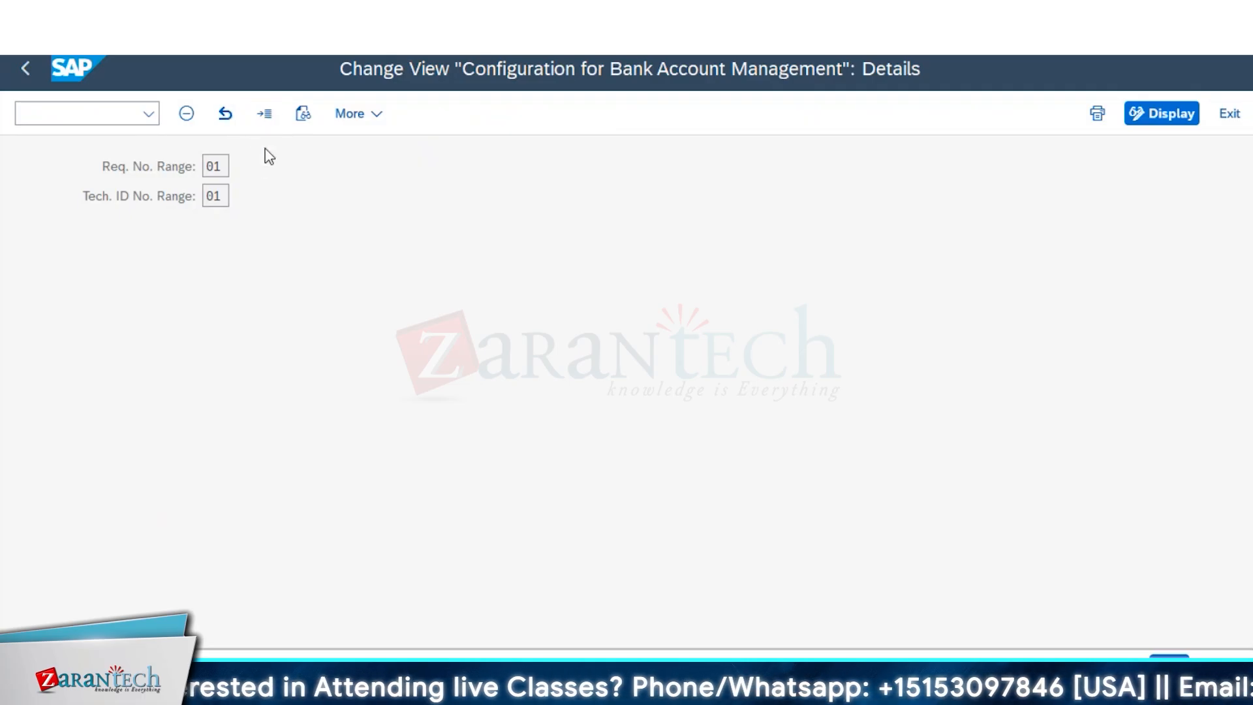
pyautogui.click(187, 115)
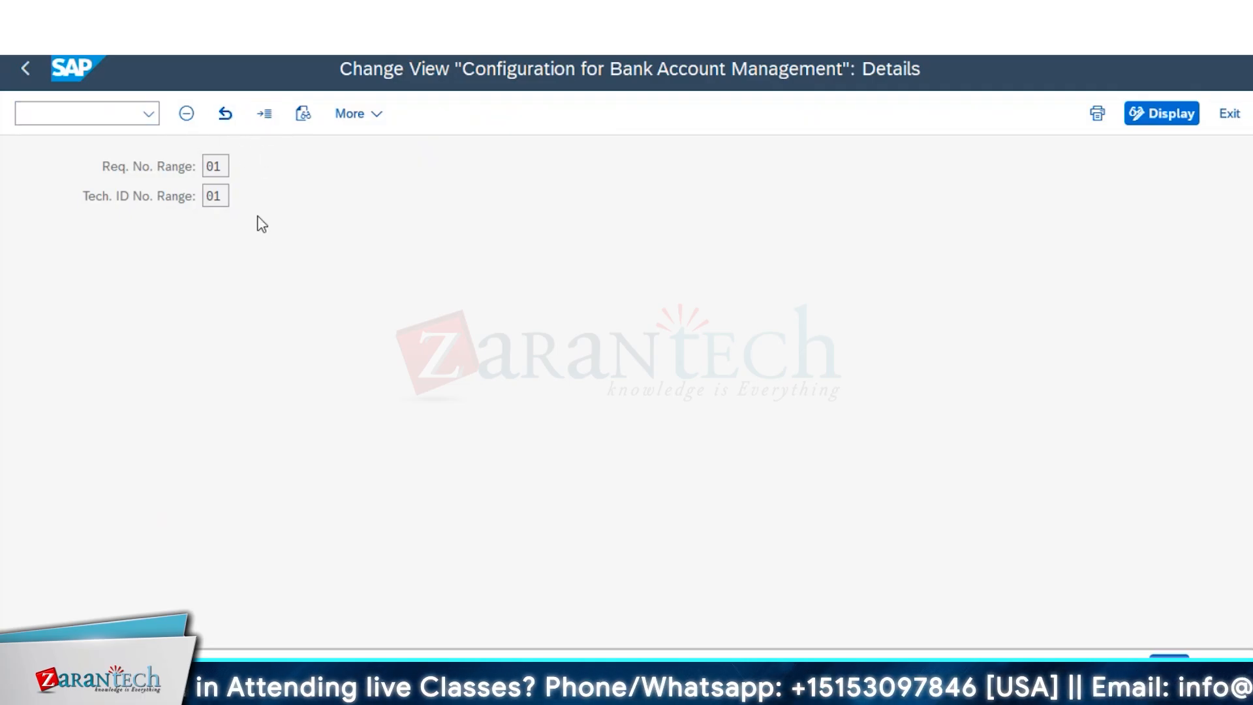
pyautogui.click(684, 488)
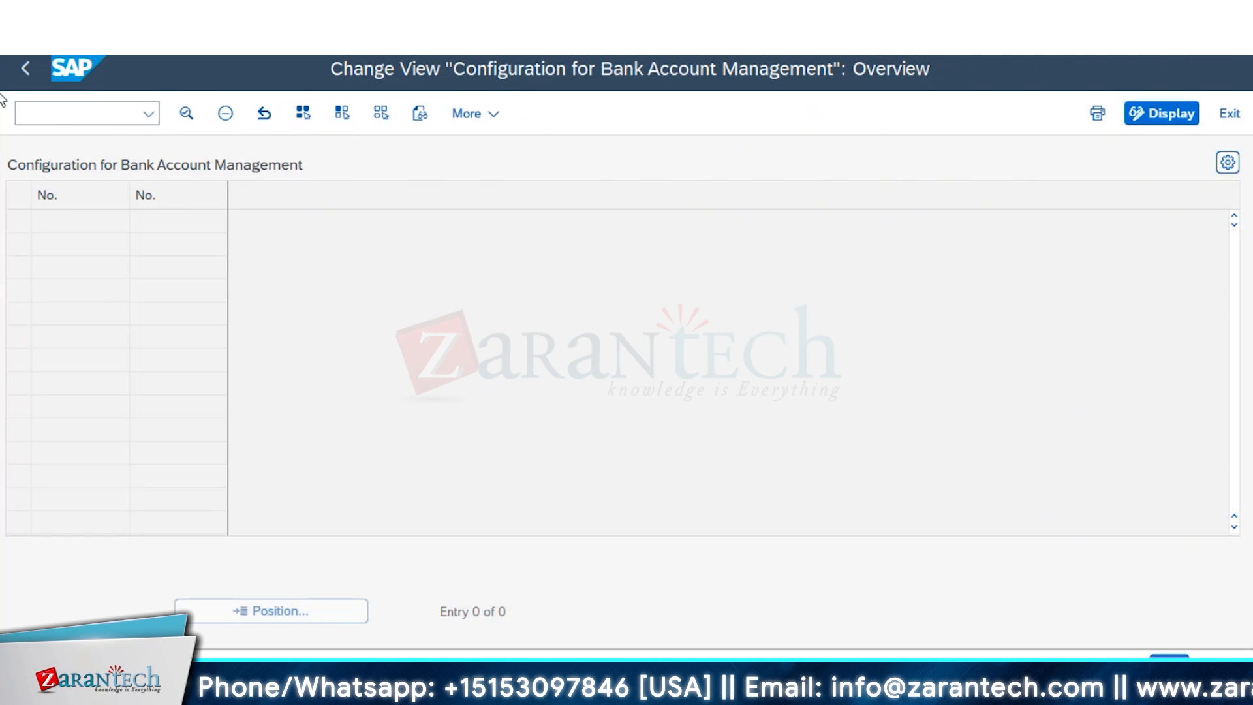
pyautogui.click(467, 476)
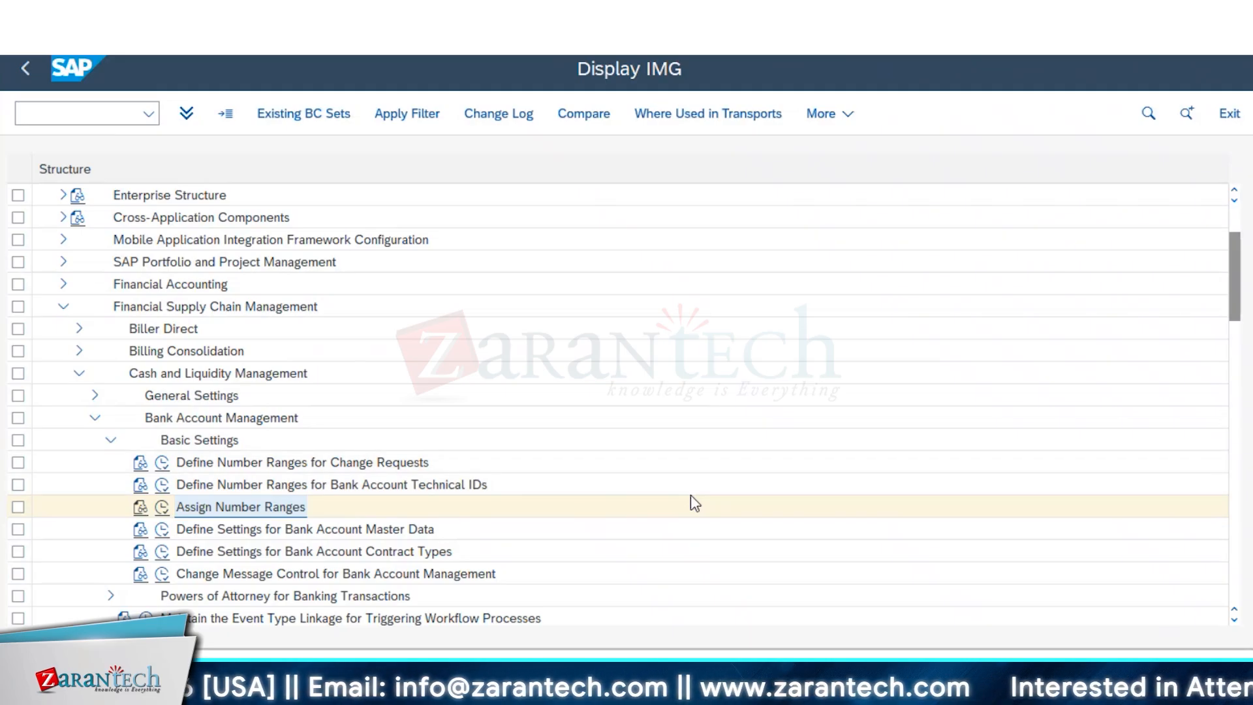
# - Open Define Settings for Bank Account Master Data and review the current, deposit and loan account types
pyautogui.click(162, 529)
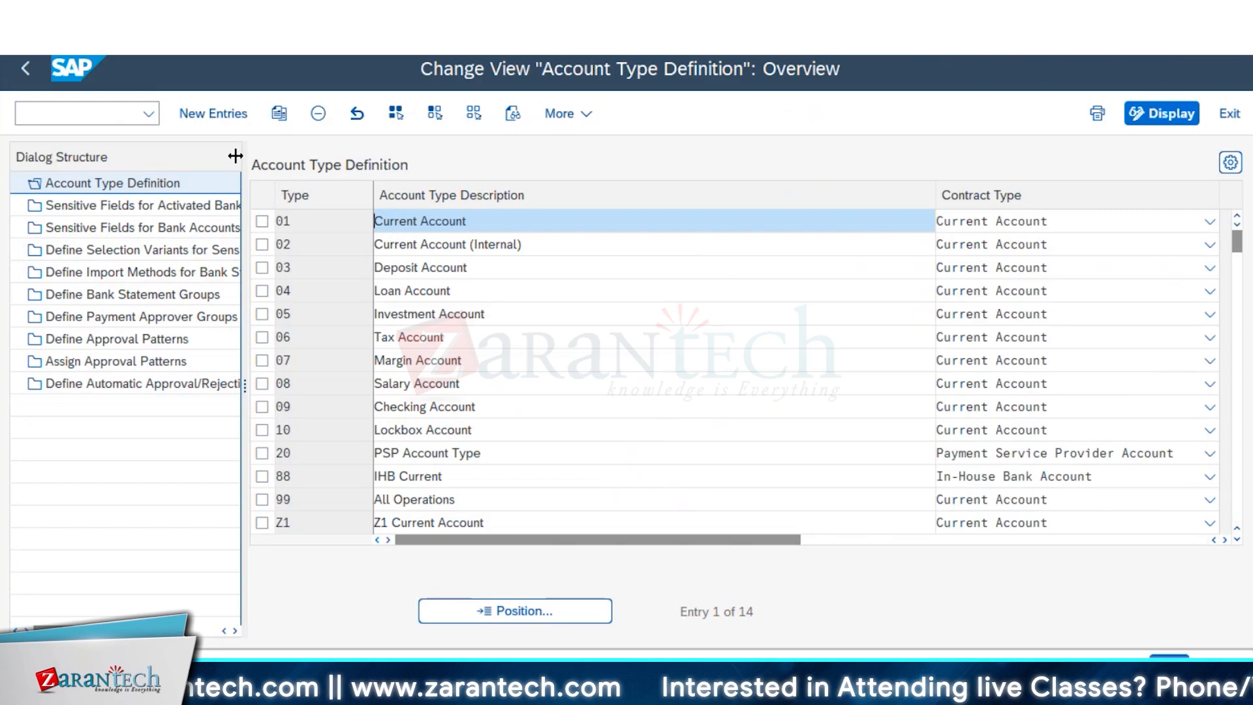
pyautogui.moveTo(236, 156); pyautogui.dragTo(285, 174)
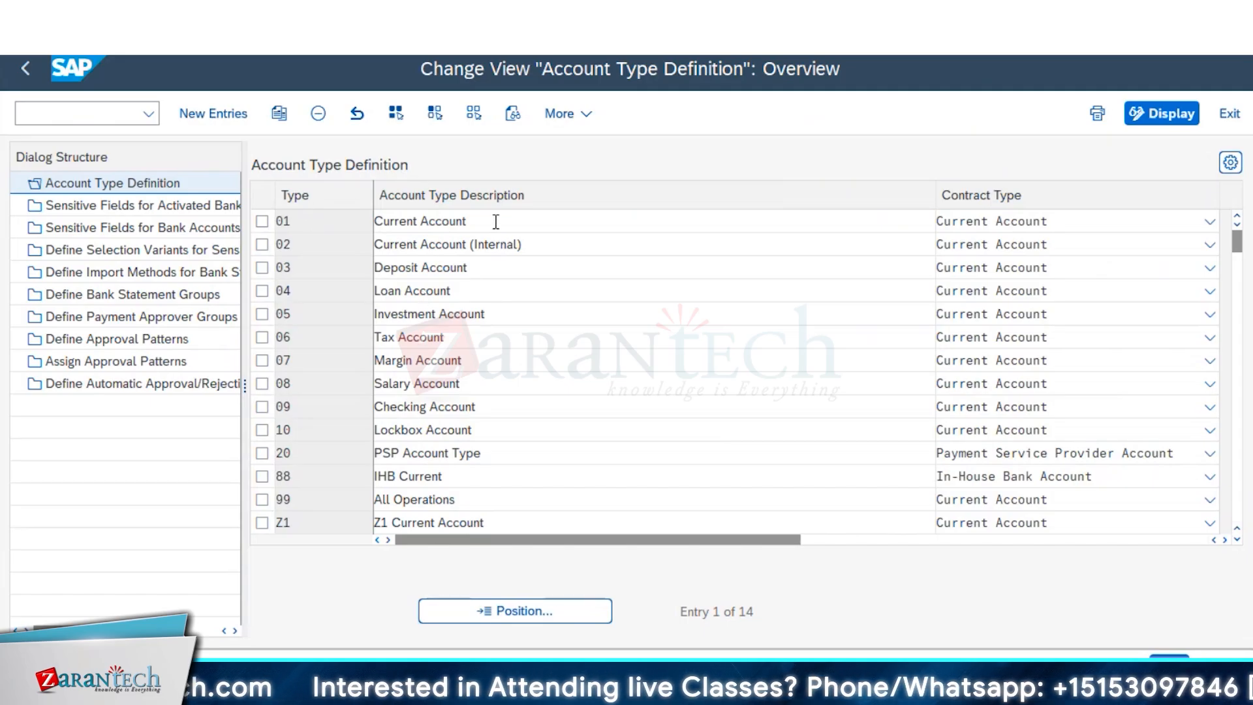
pyautogui.moveTo(497, 222); pyautogui.dragTo(311, 243)
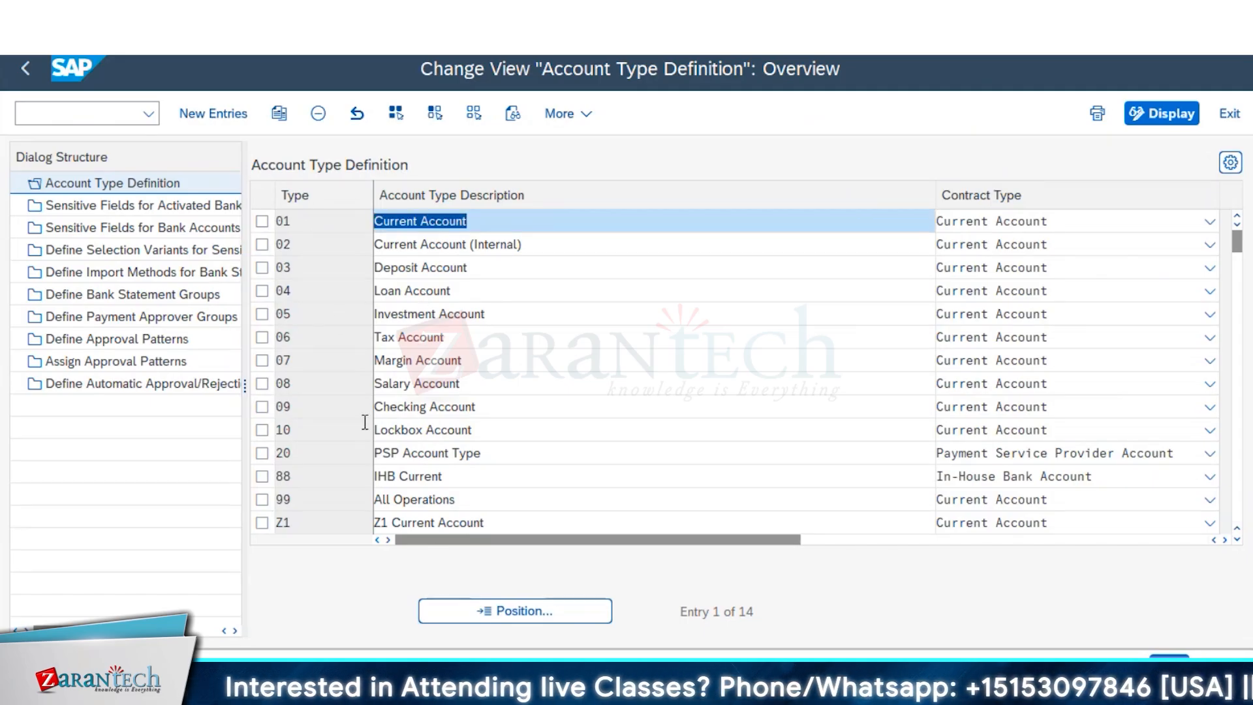
pyautogui.click(498, 270)
pyautogui.moveTo(497, 270); pyautogui.dragTo(353, 270)
pyautogui.moveTo(547, 288); pyautogui.dragTo(332, 290)
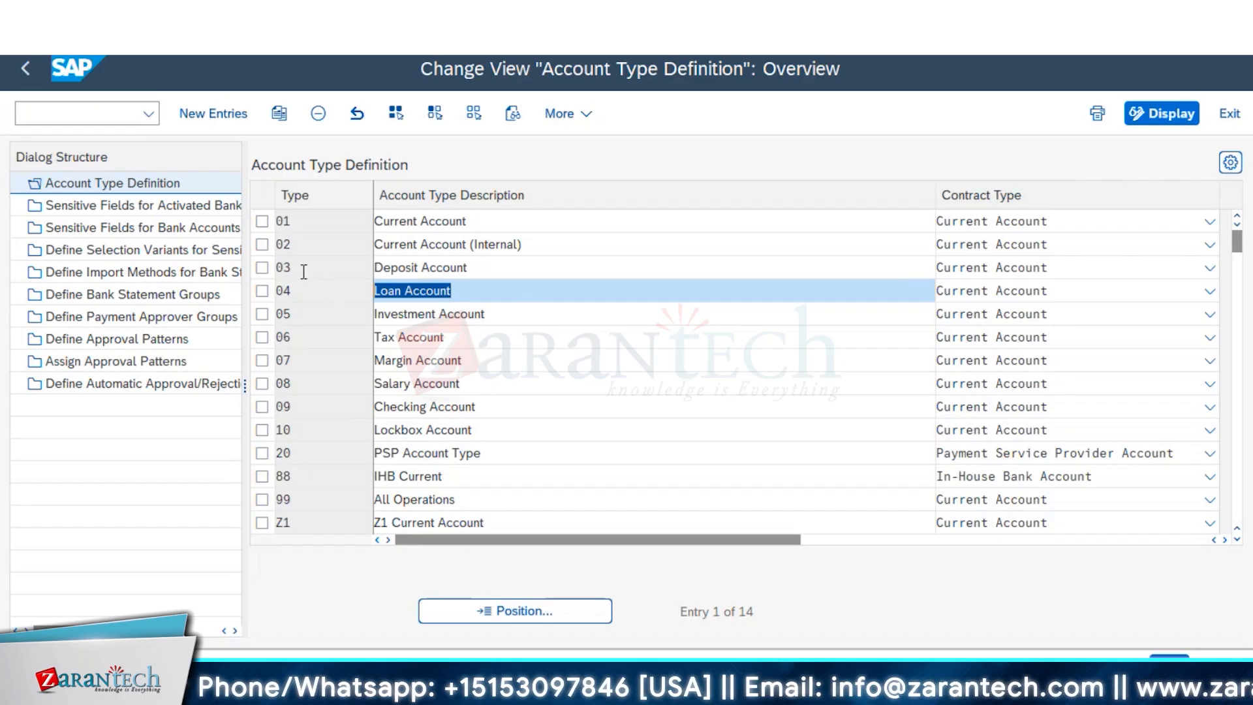
# - Open Sensitive Fields for Activated Bank Accounts and examine its ACC_NUM entry
pyautogui.click(262, 220)
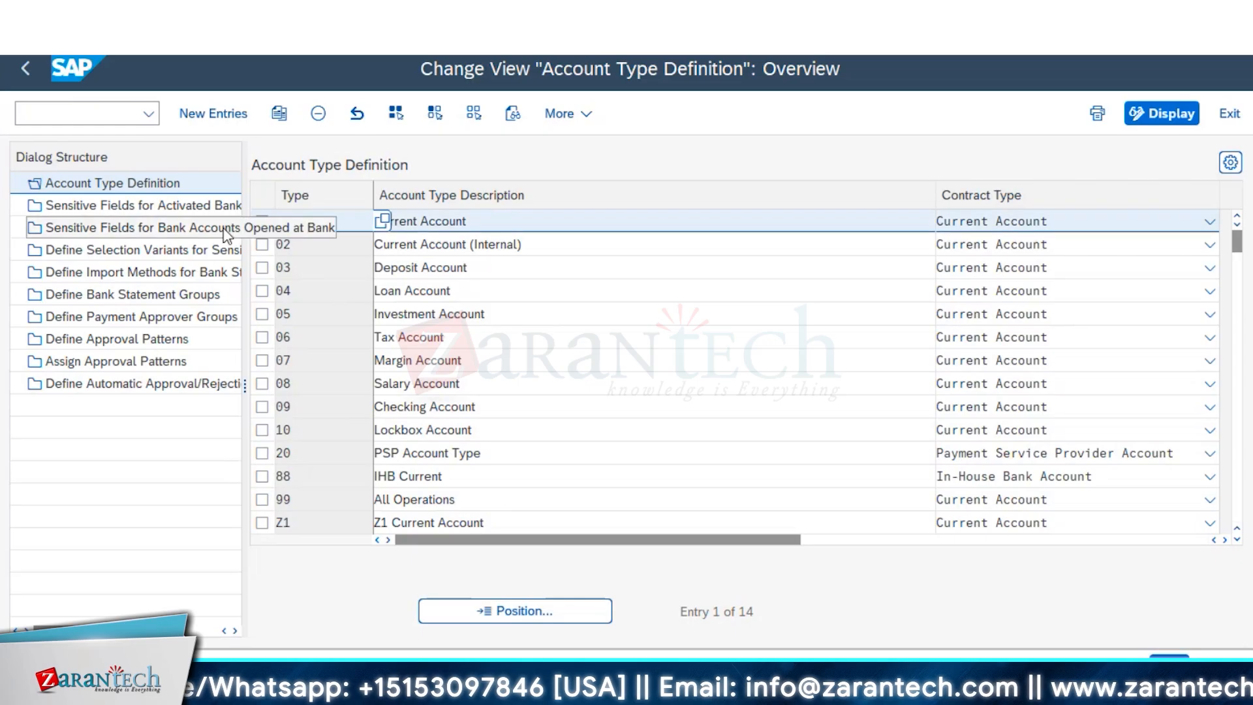
pyautogui.doubleClick(174, 207)
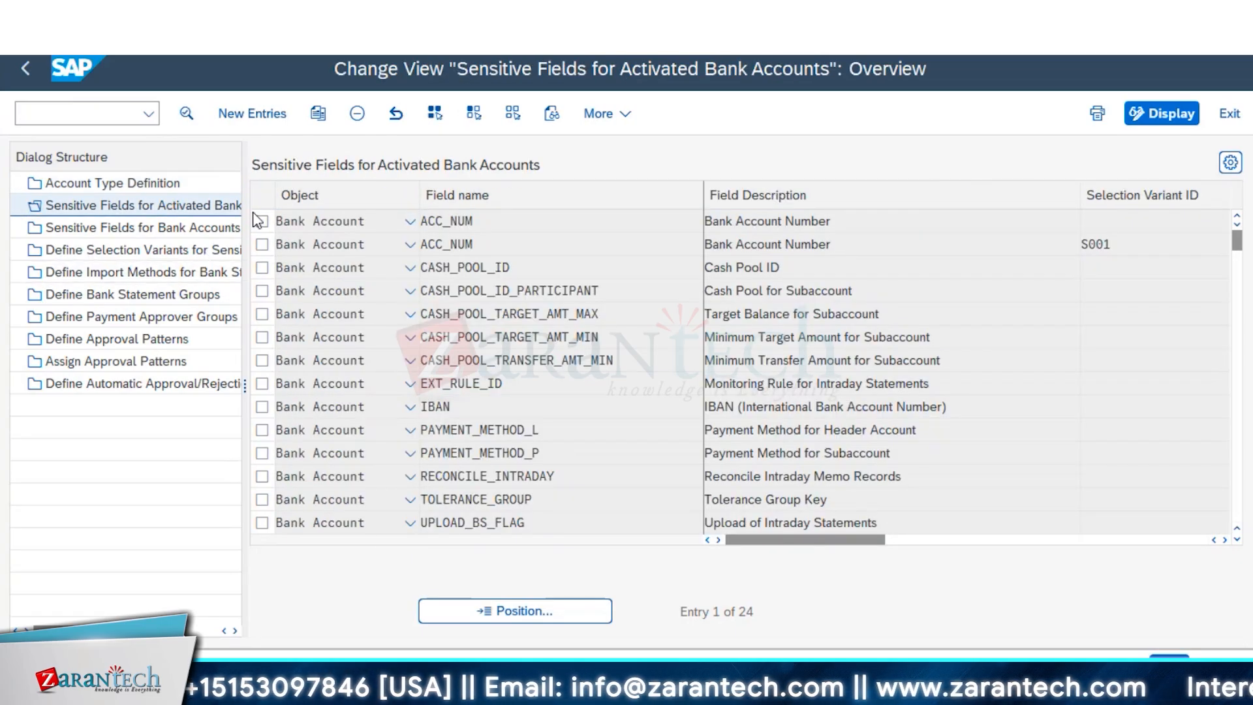
pyautogui.click(262, 221)
pyautogui.click(262, 222)
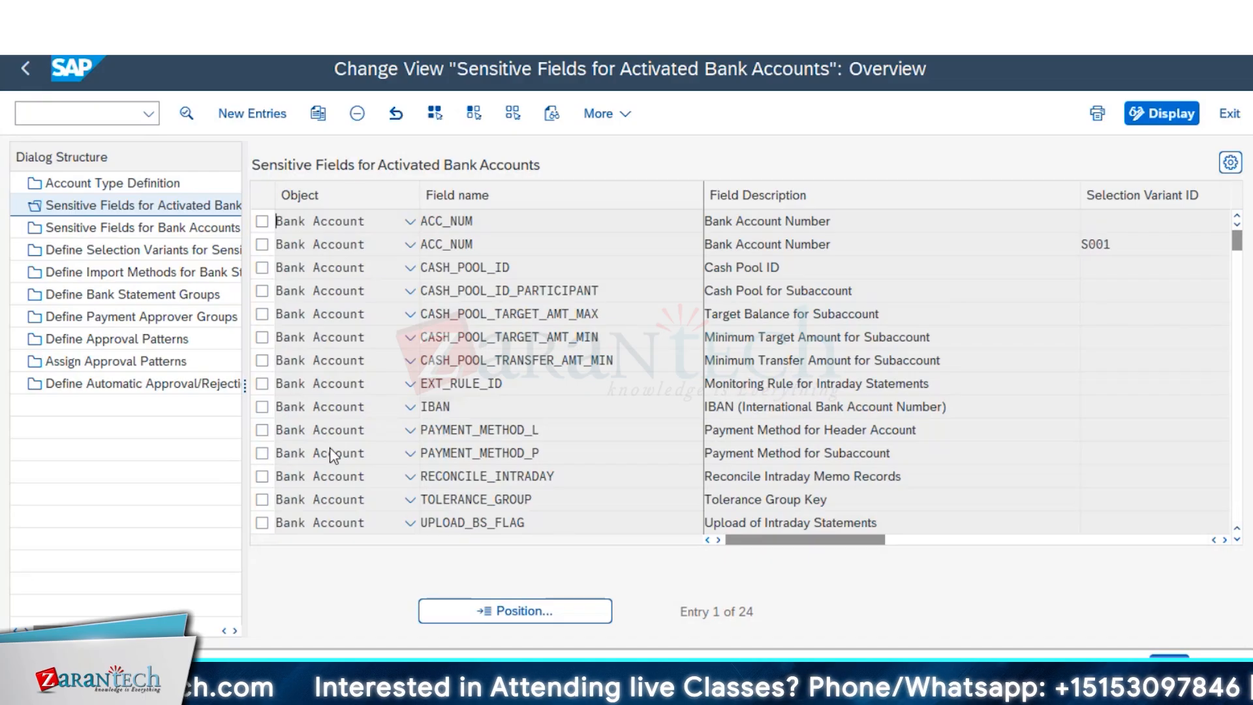
# - Compare the sensitive fields for bank accounts opened at bank with those for activated bank accounts, including the Bank Key field
pyautogui.doubleClick(98, 228)
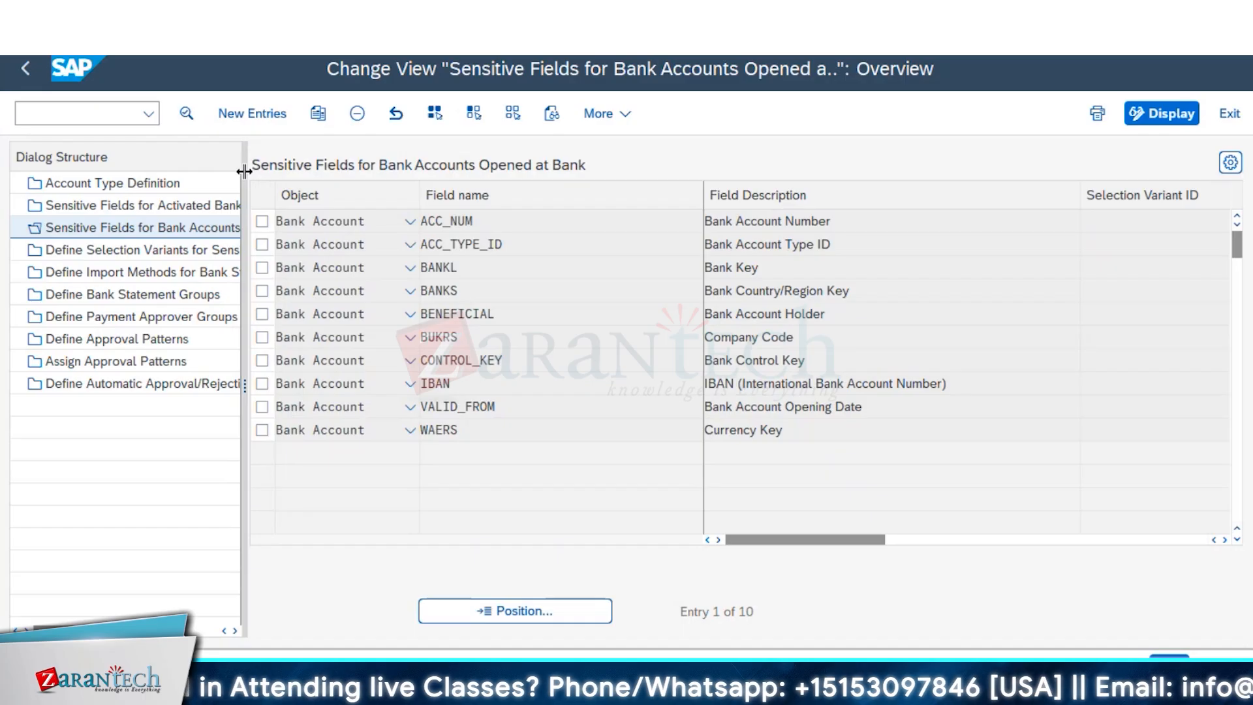
pyautogui.moveTo(244, 171); pyautogui.dragTo(391, 173)
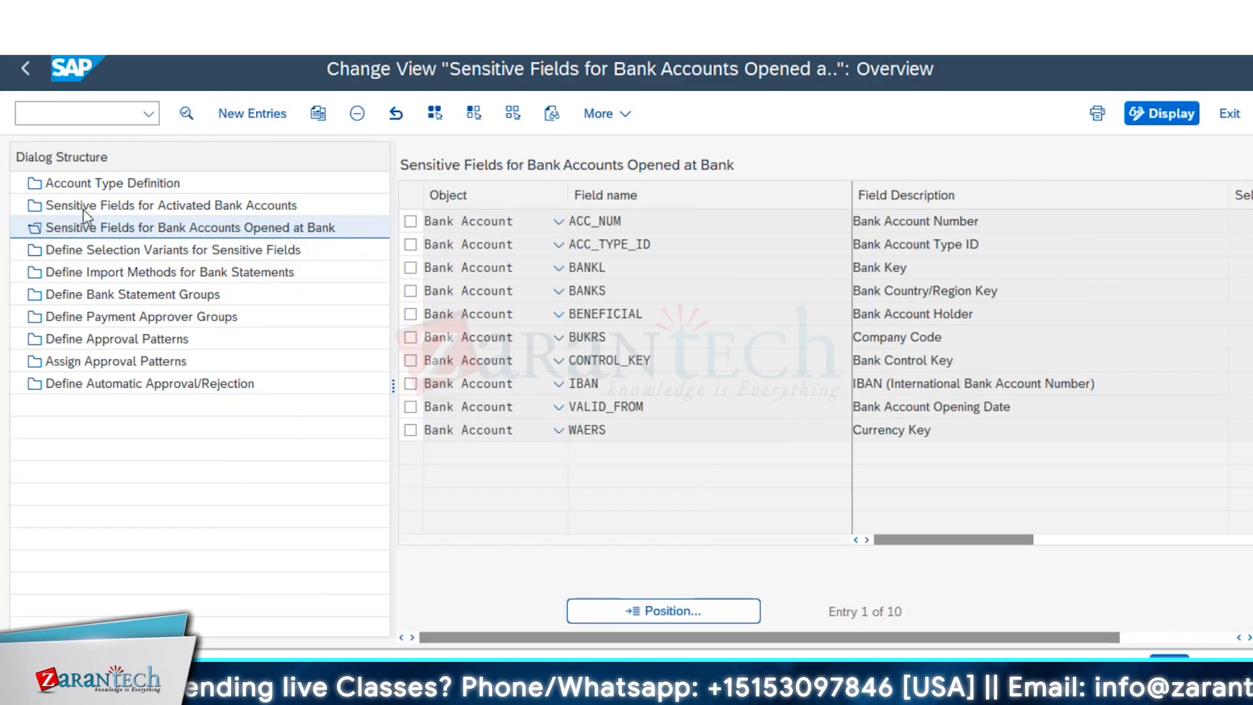
pyautogui.click(271, 208)
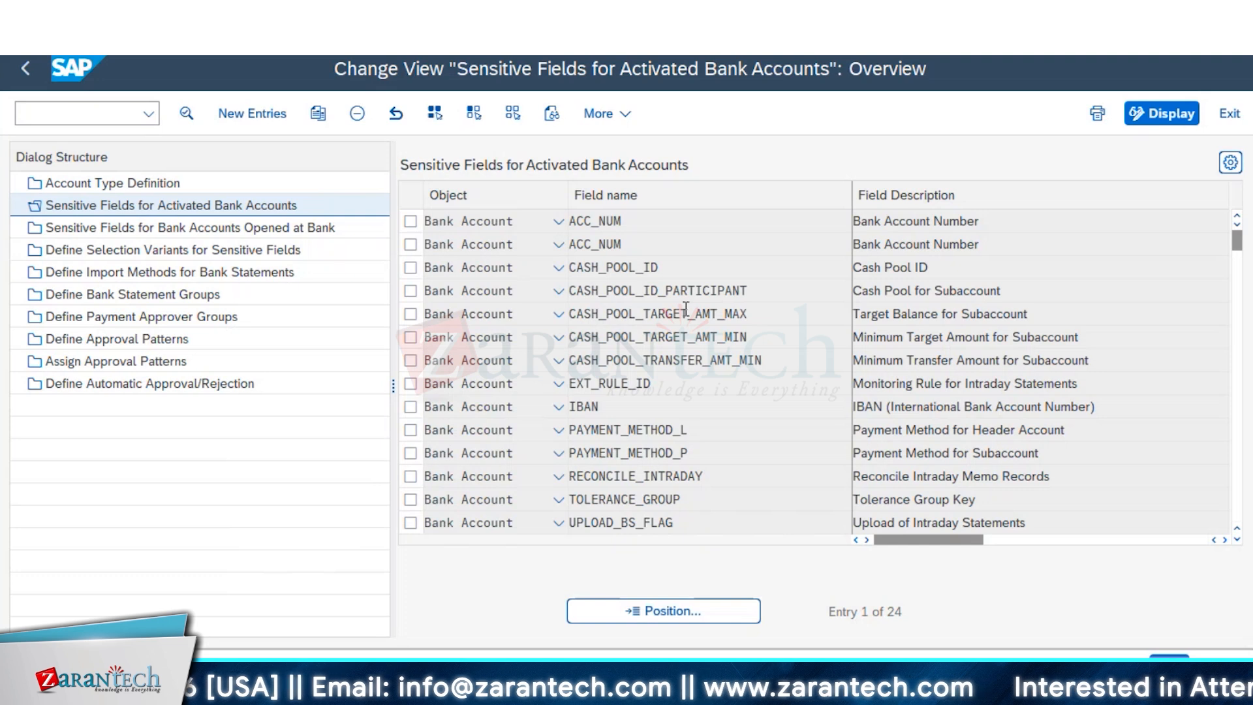
pyautogui.click(326, 228)
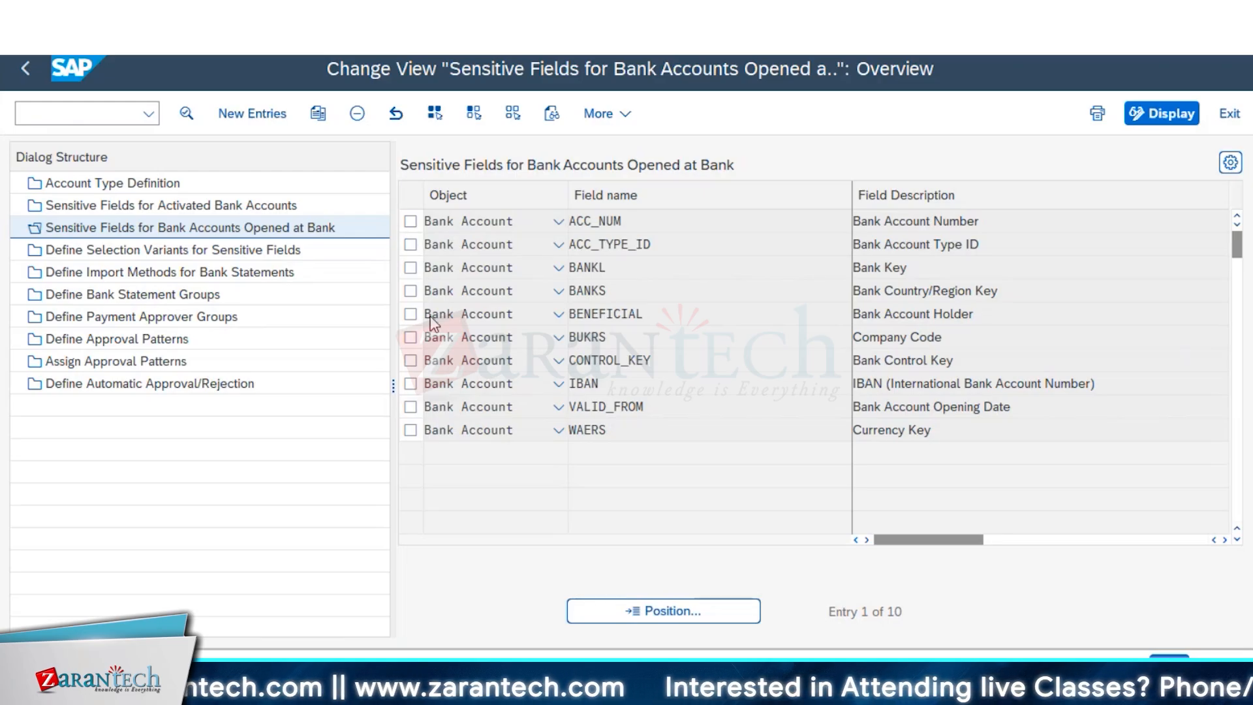
pyautogui.moveTo(934, 271); pyautogui.dragTo(787, 276)
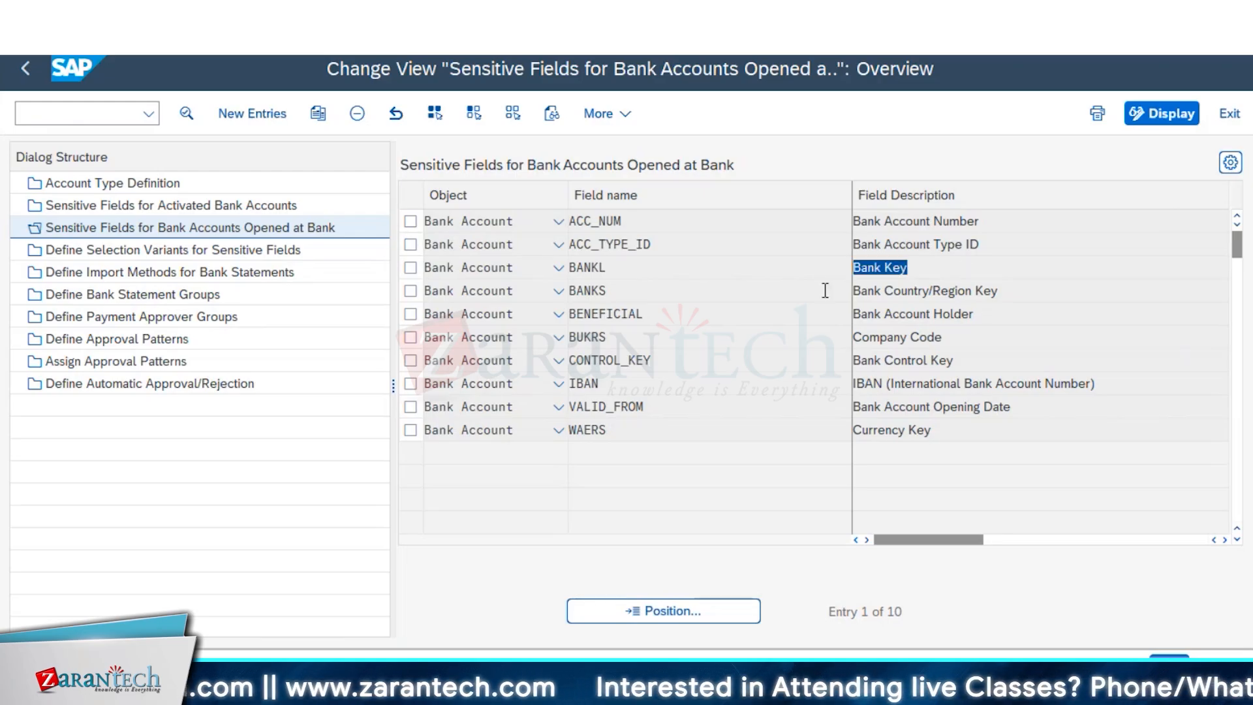
# - Open Define Selection Variants for Sensitive Fields and examine the Account Type field of selection S001
pyautogui.click(410, 268)
pyautogui.click(408, 274)
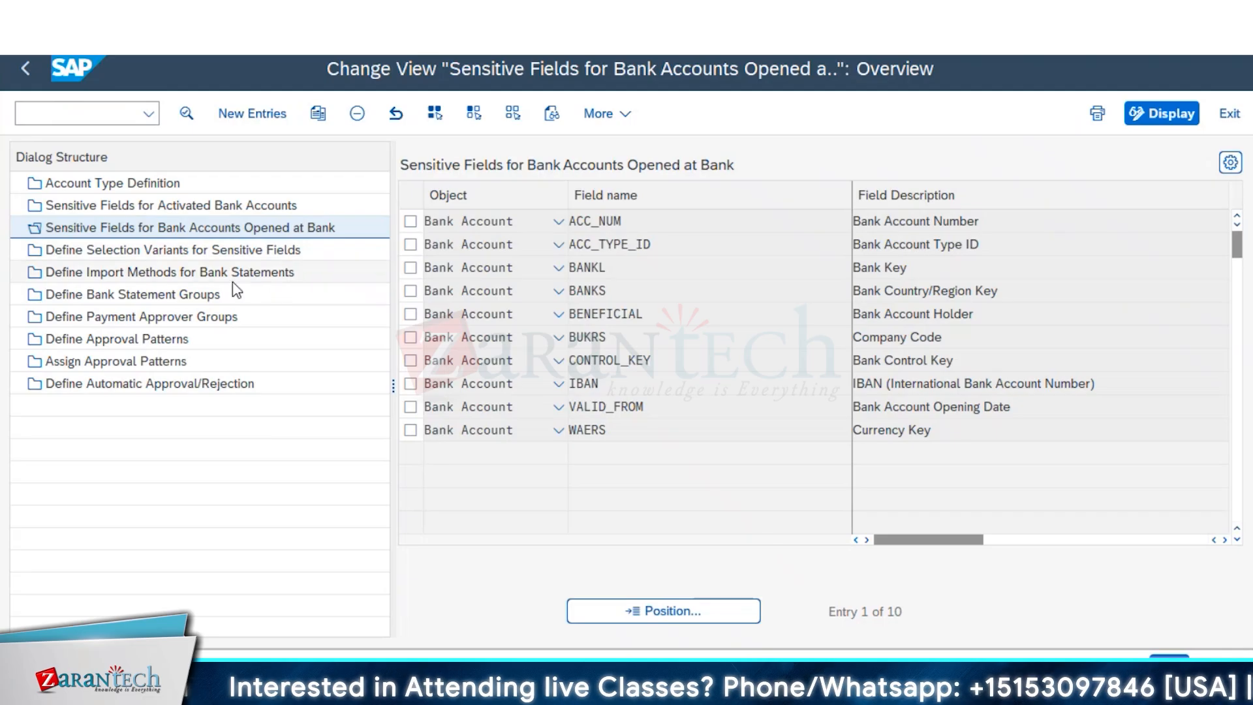
pyautogui.click(282, 255)
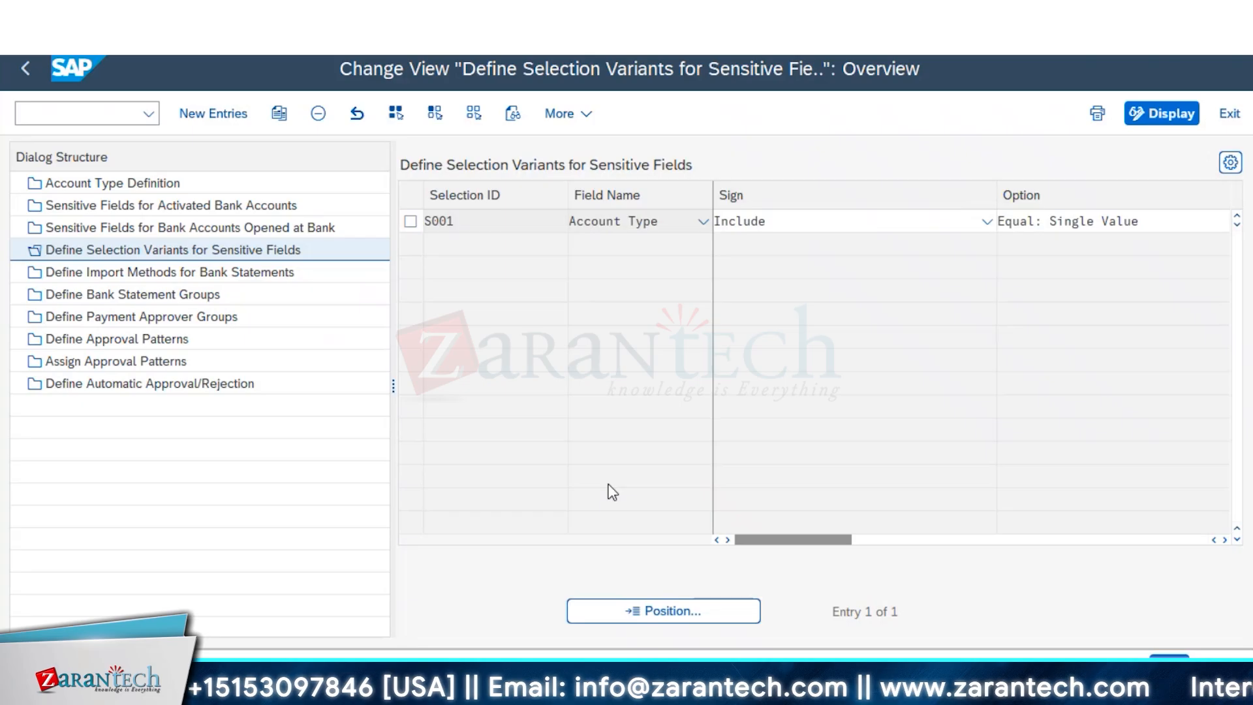
pyautogui.click(692, 224)
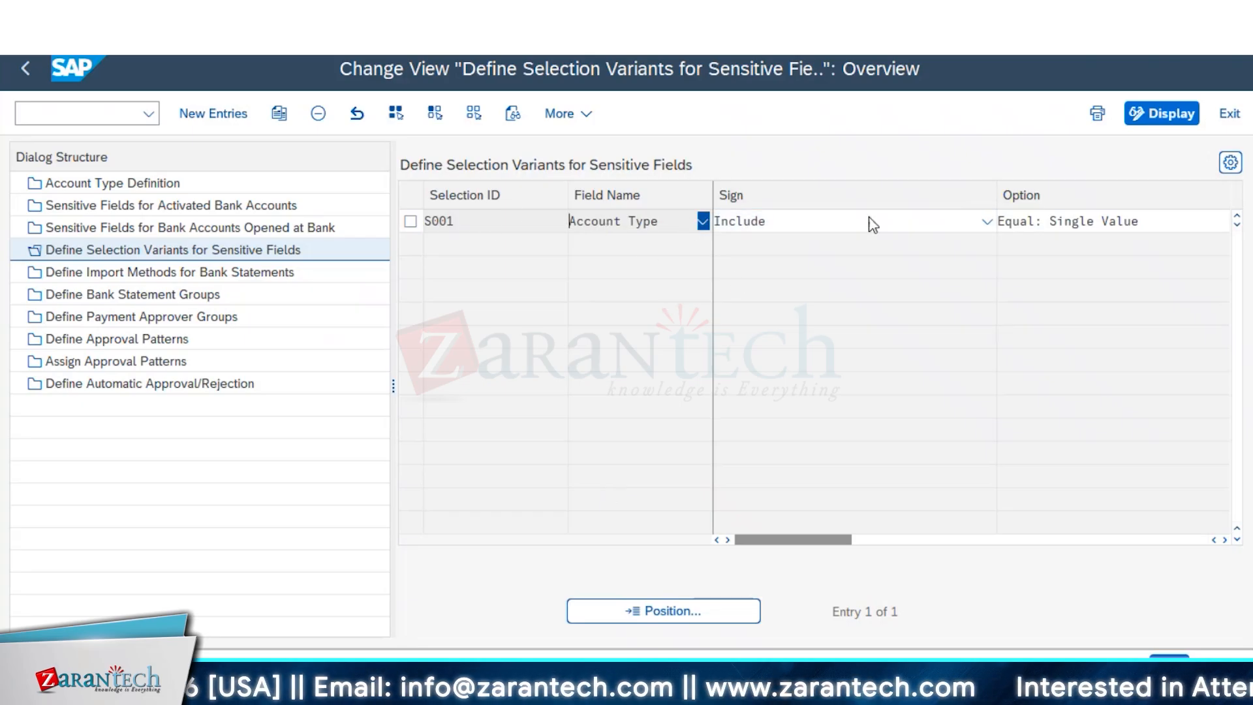
# - Open Define Import Methods for Bank Statements and review the app, FSN and manual bank statement methods
pyautogui.click(164, 277)
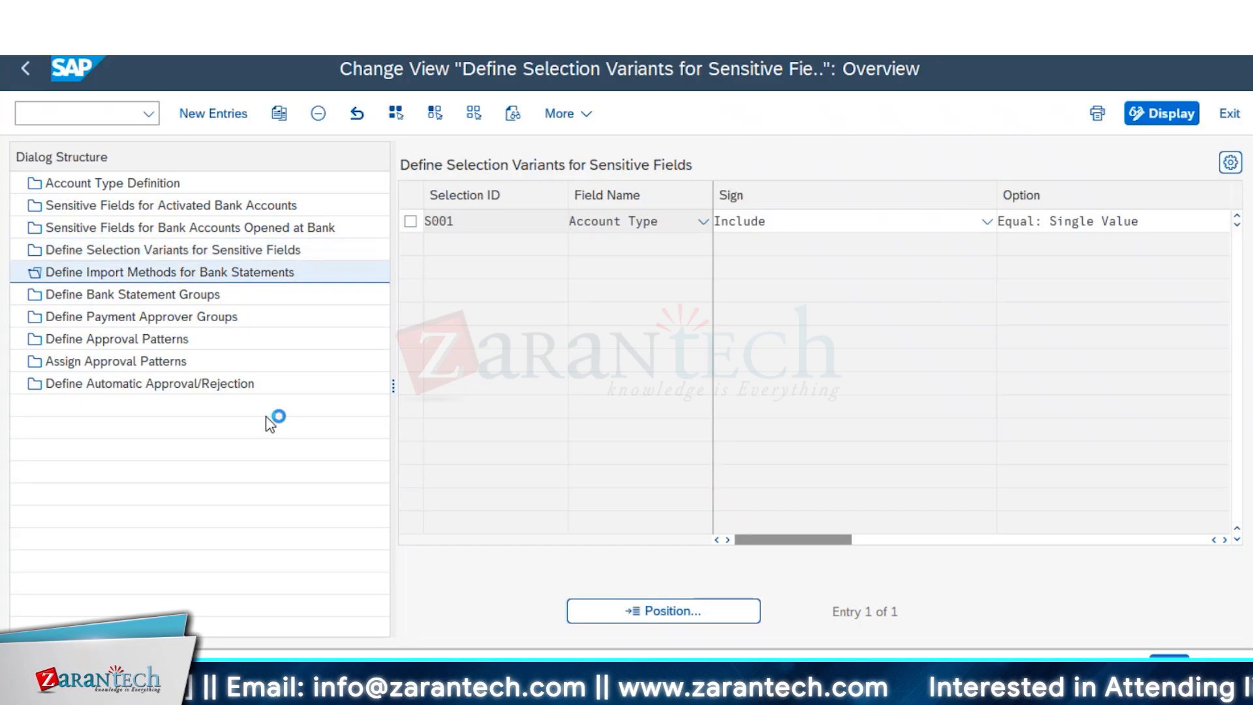
pyautogui.click(496, 502)
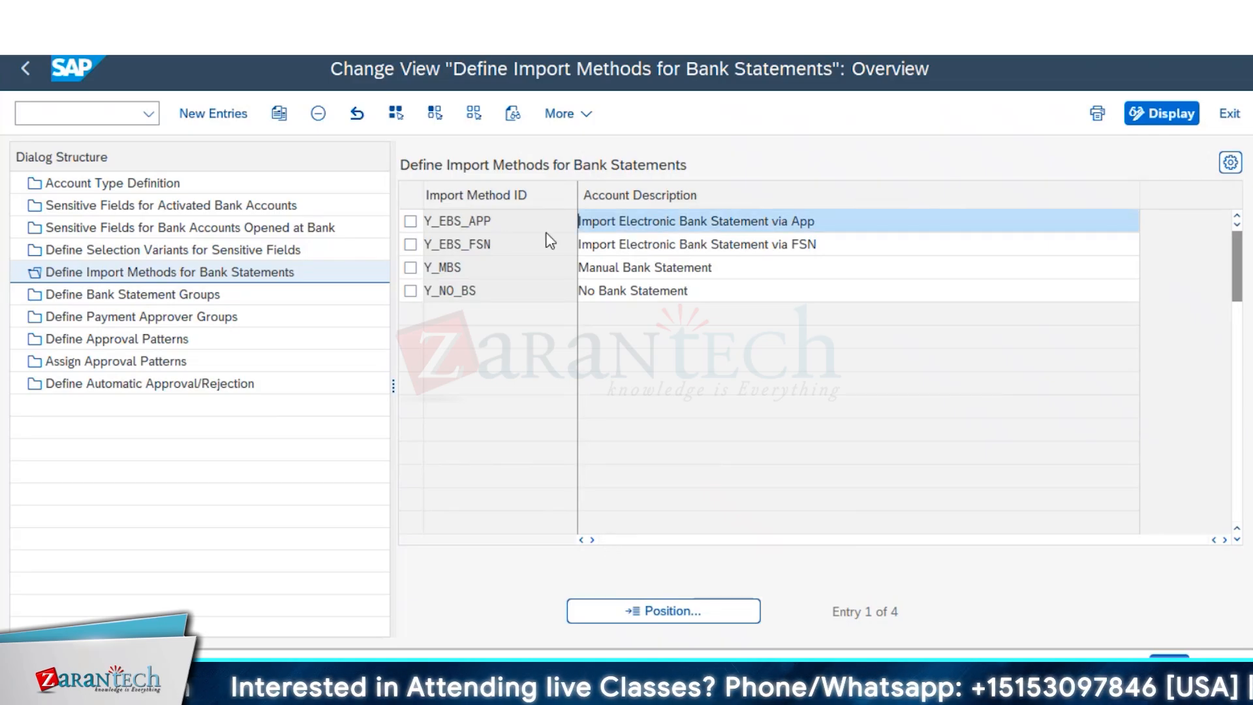
pyautogui.moveTo(540, 222); pyautogui.dragTo(428, 224)
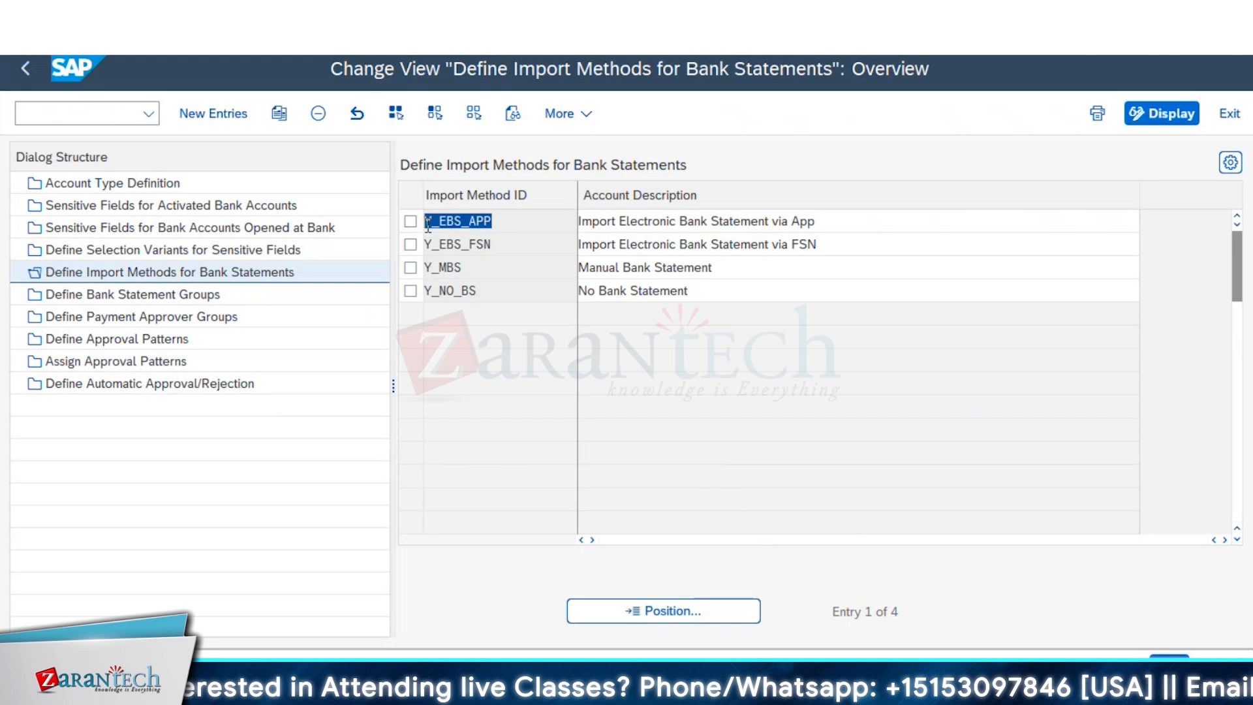
pyautogui.moveTo(842, 221); pyautogui.dragTo(550, 233)
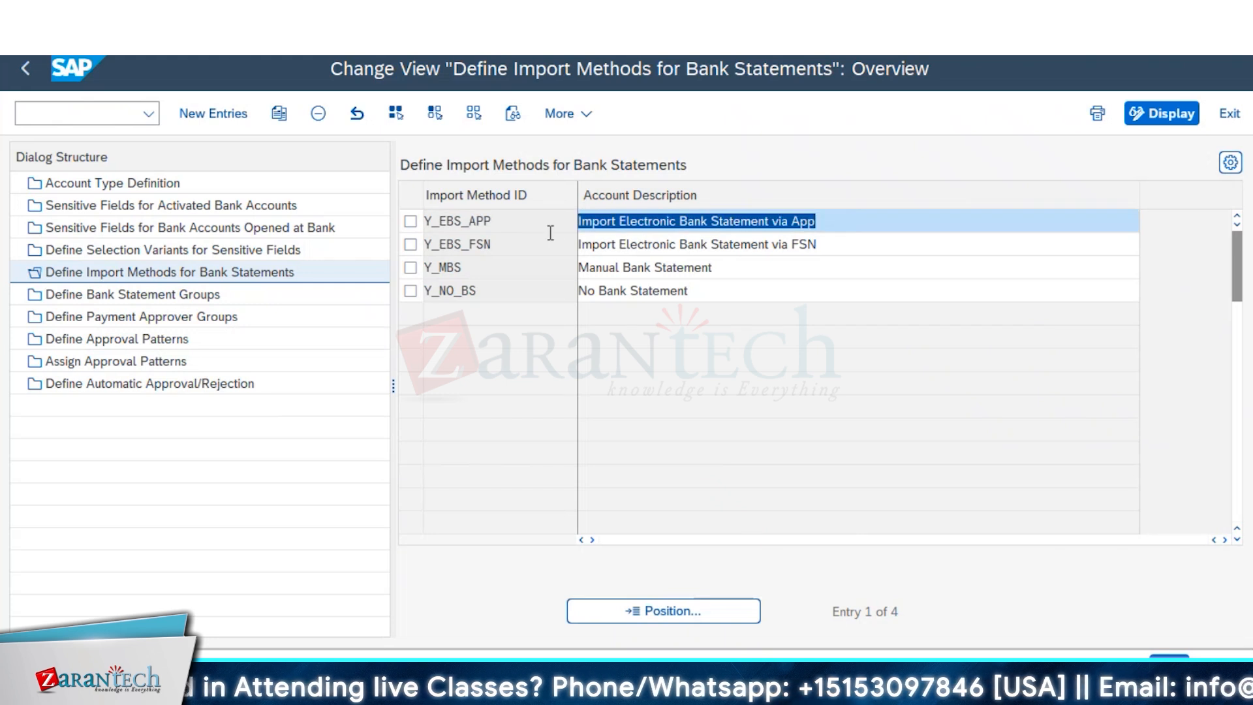
pyautogui.click(867, 221)
pyautogui.moveTo(872, 243); pyautogui.dragTo(574, 261)
pyautogui.click(722, 274)
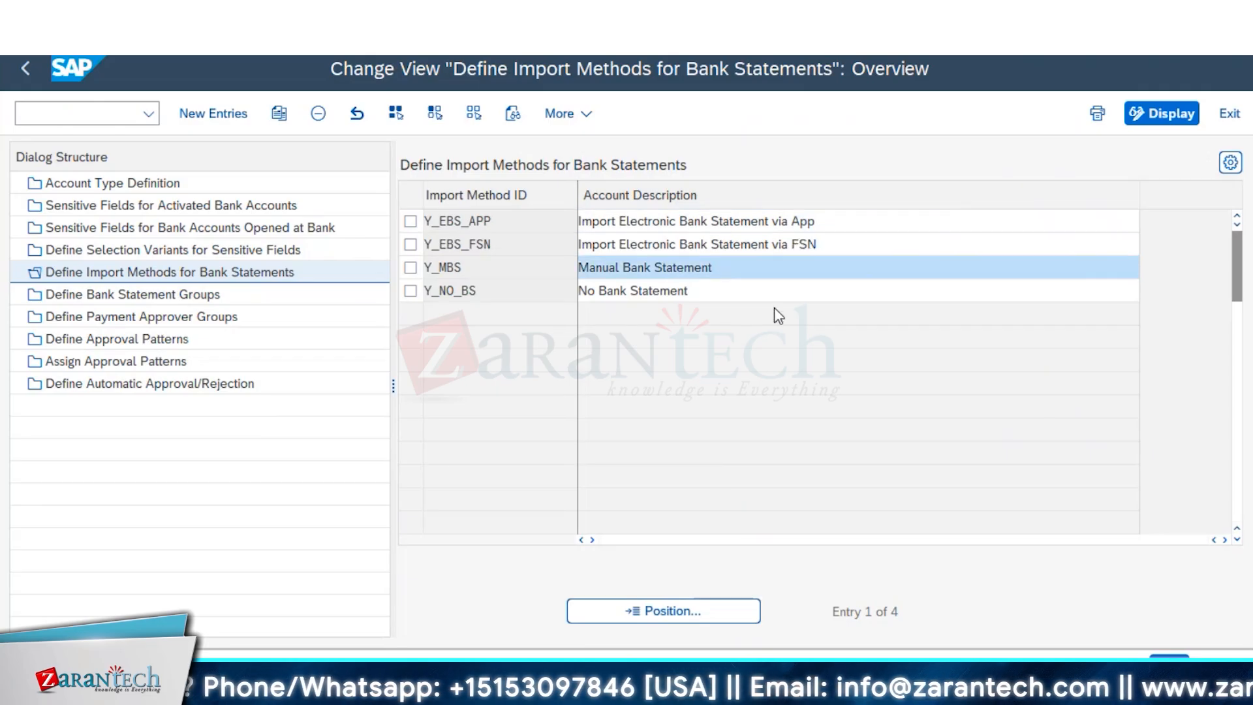
# - View Define Bank Statement Groups and review the approver groups in Define Payment Approver Groups
pyautogui.doubleClick(216, 299)
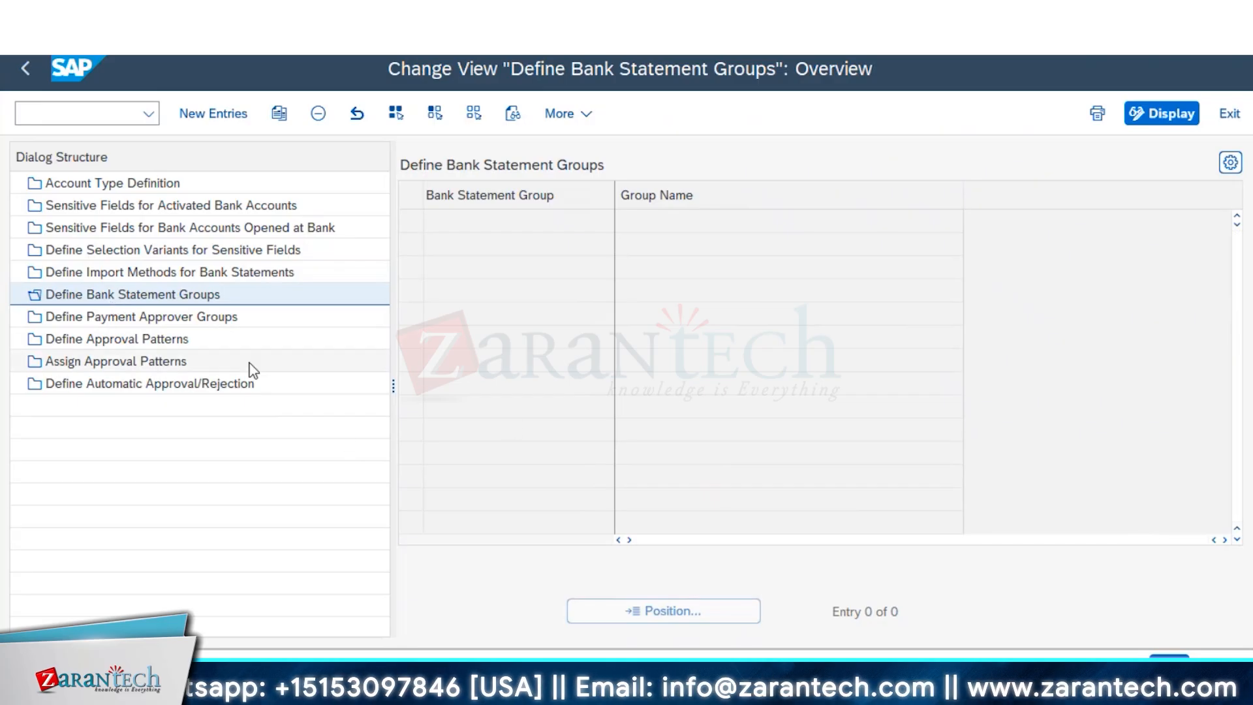
pyautogui.doubleClick(235, 318)
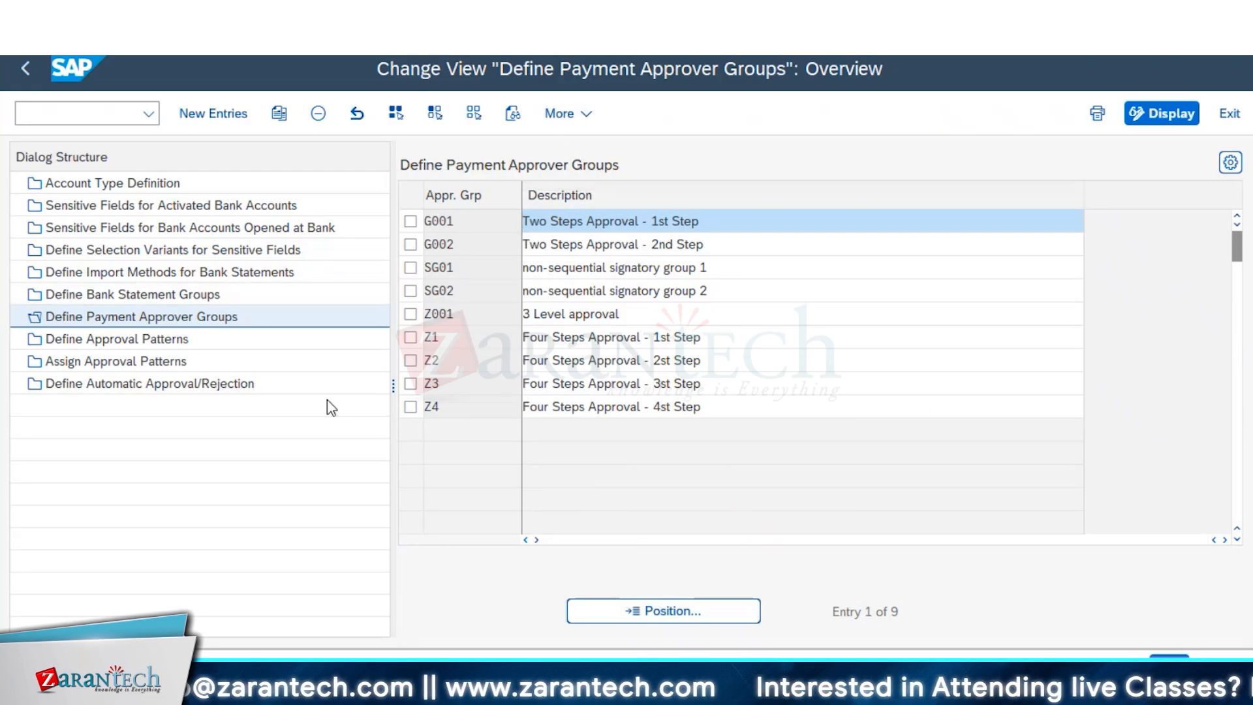
pyautogui.click(457, 495)
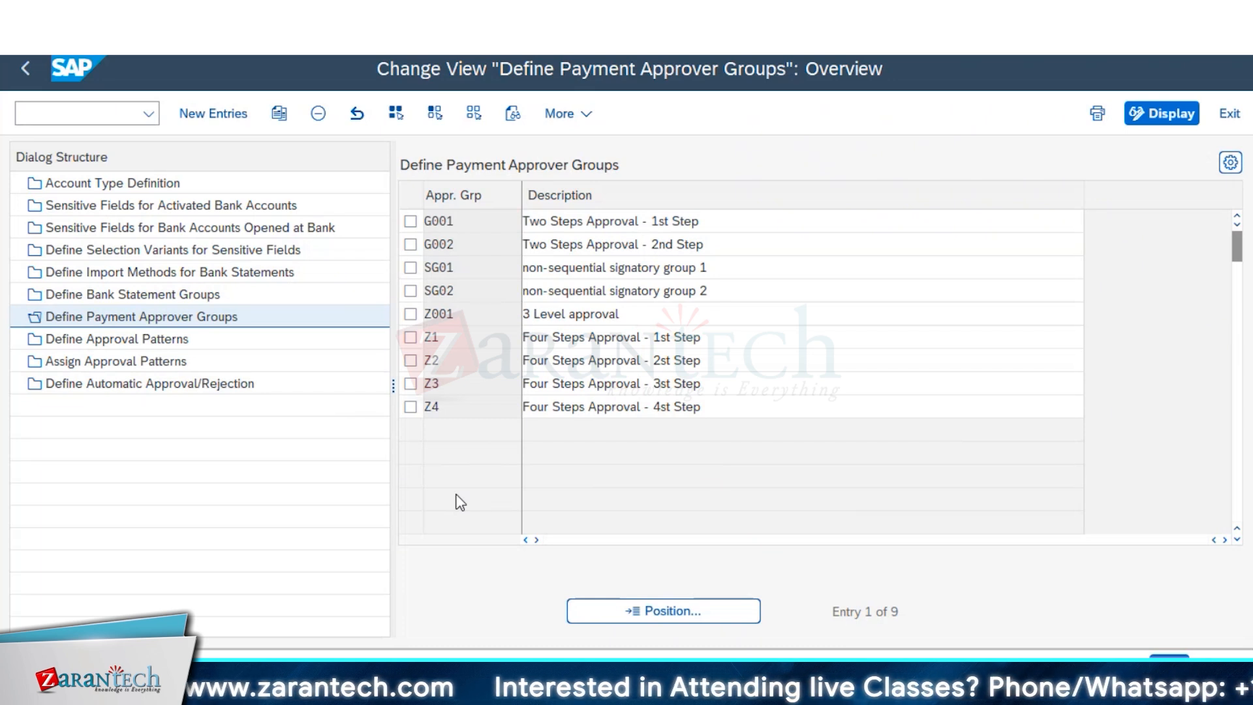
pyautogui.click(478, 442)
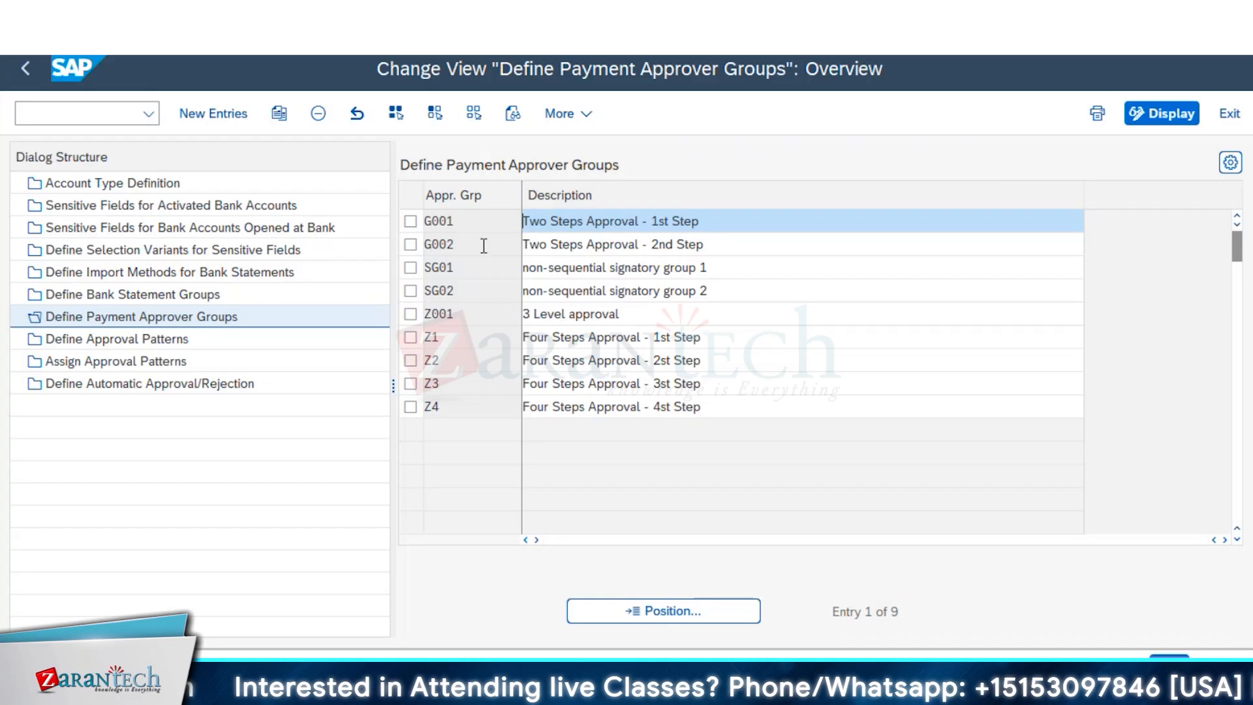
# - Examine the 3LS pattern's first step in Define Approval Patterns and look up its approver group Z001 in Define Payment Approver Groups
pyautogui.click(159, 346)
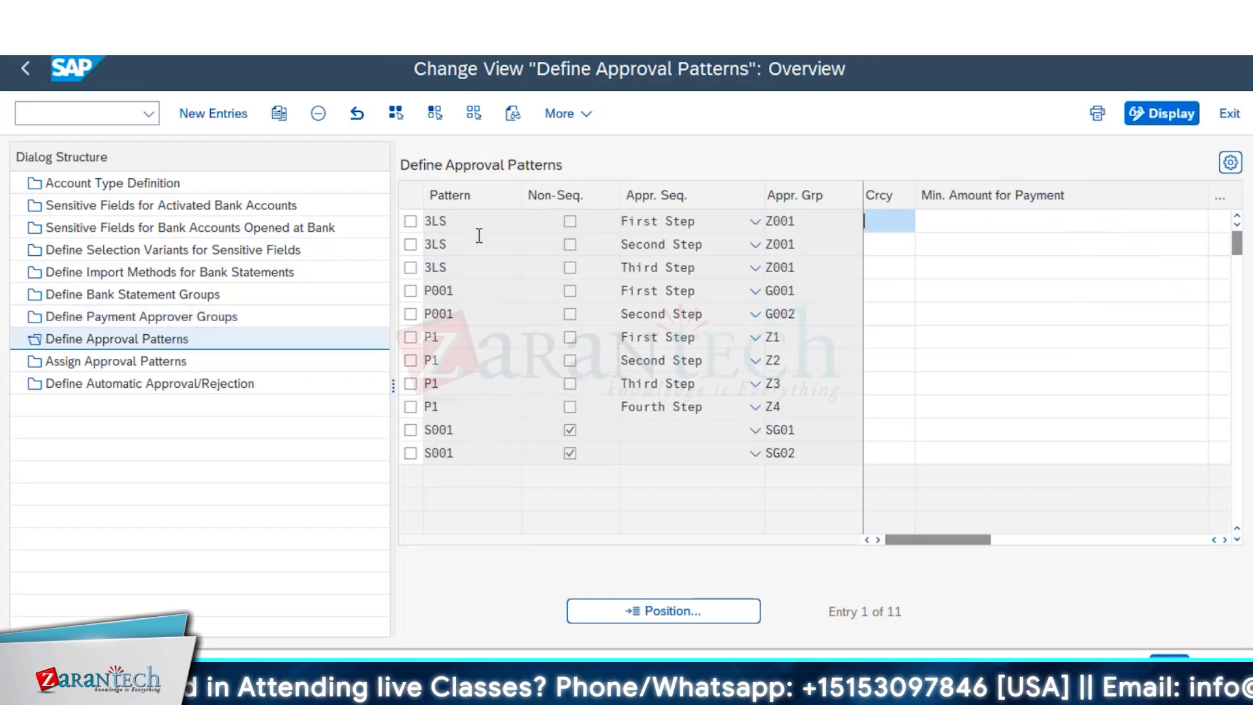
pyautogui.doubleClick(465, 220)
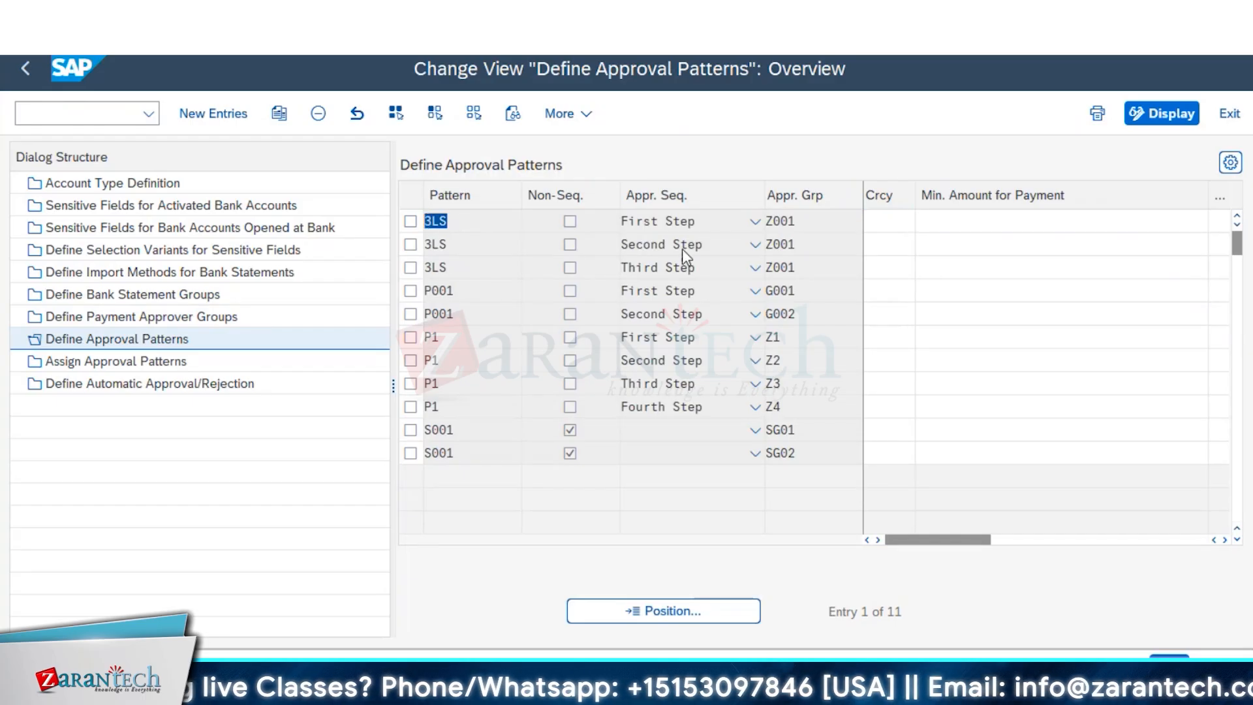
pyautogui.click(687, 224)
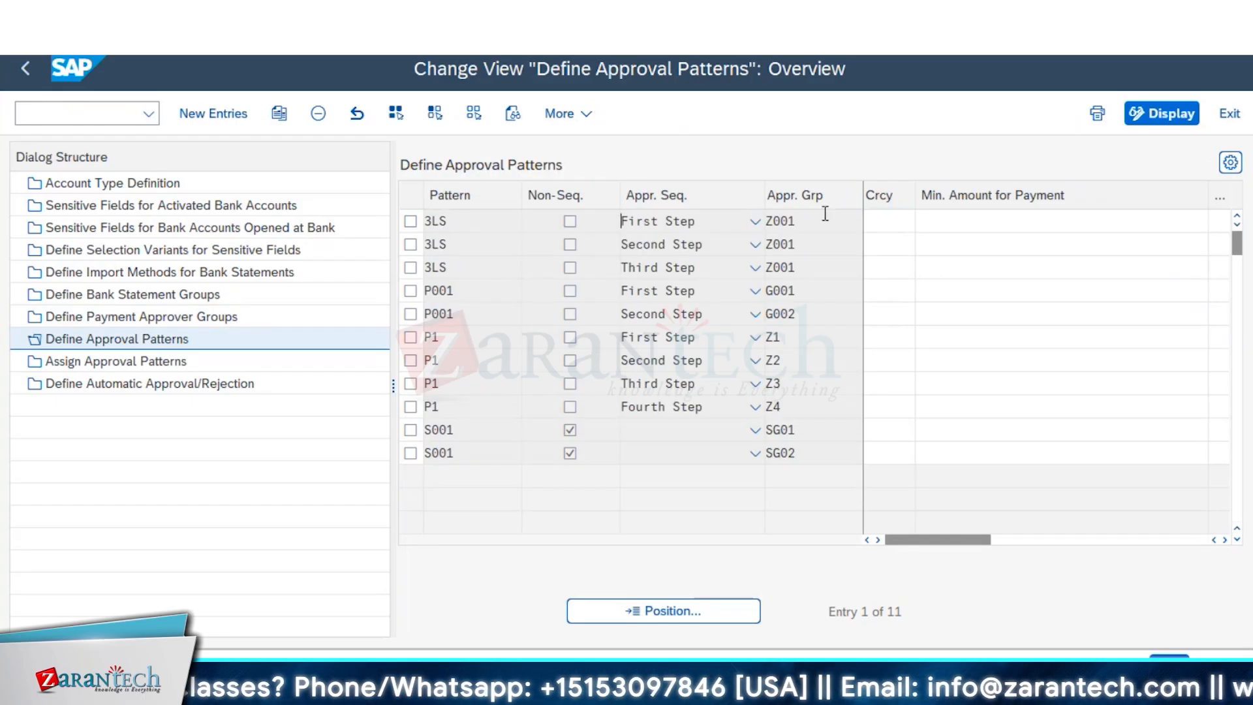
pyautogui.moveTo(808, 220); pyautogui.dragTo(747, 212)
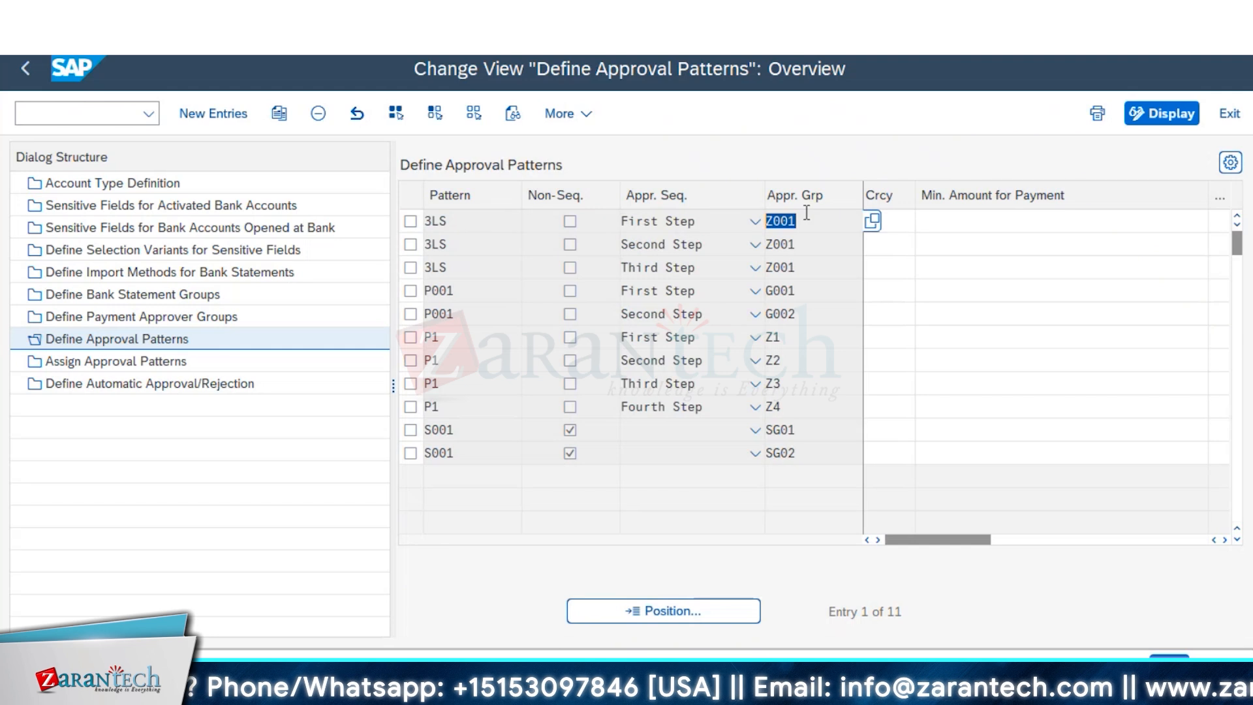
pyautogui.doubleClick(199, 320)
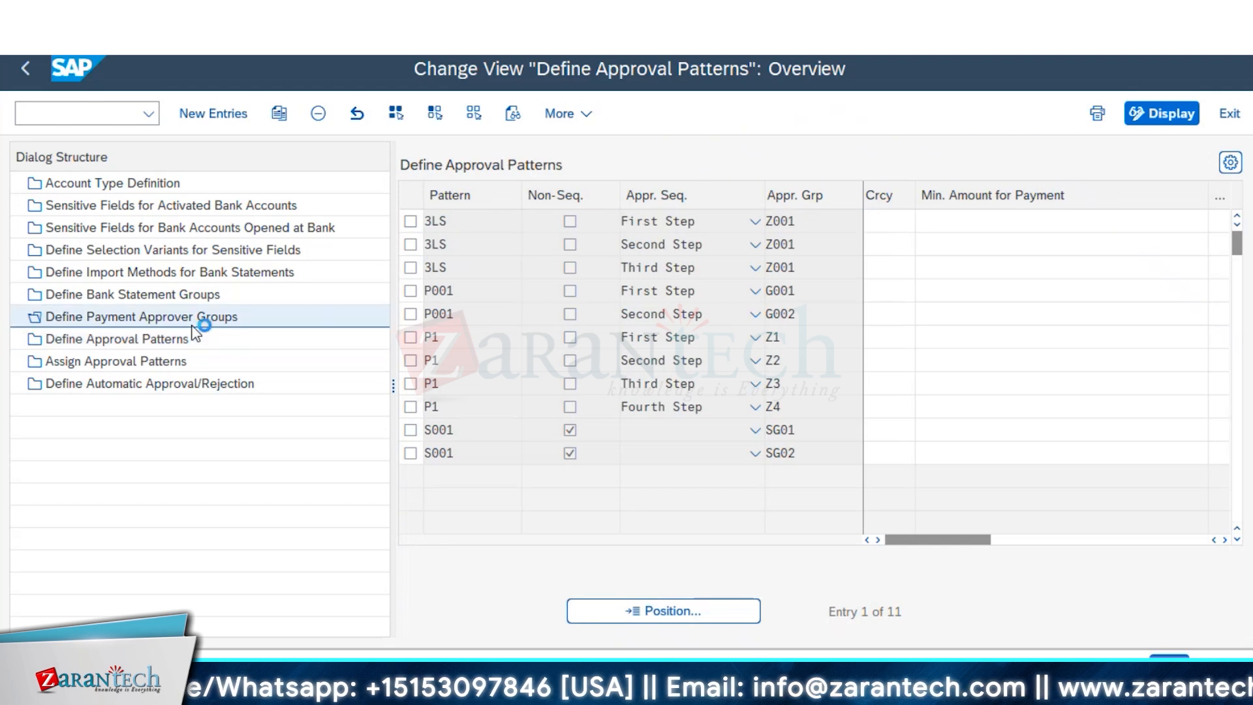
pyautogui.click(410, 314)
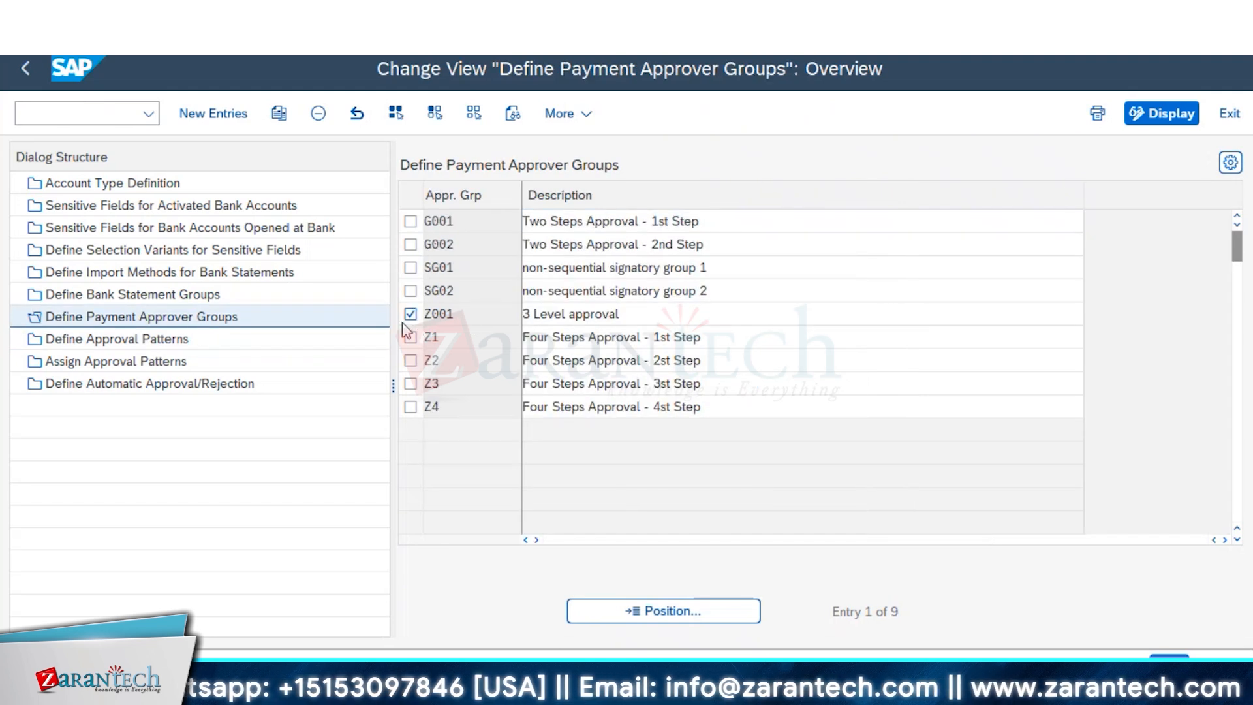
# - Return to Define Approval Patterns and review the first, second and third steps of pattern 3LS
pyautogui.doubleClick(123, 341)
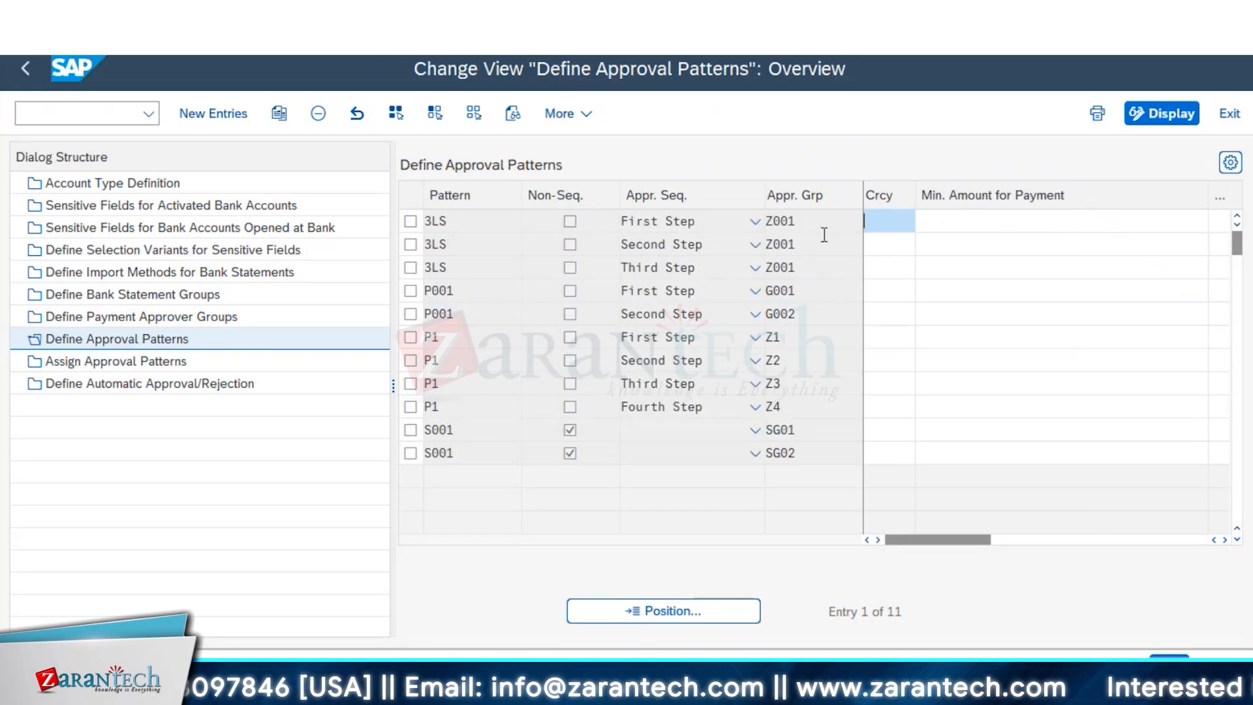
pyautogui.click(679, 224)
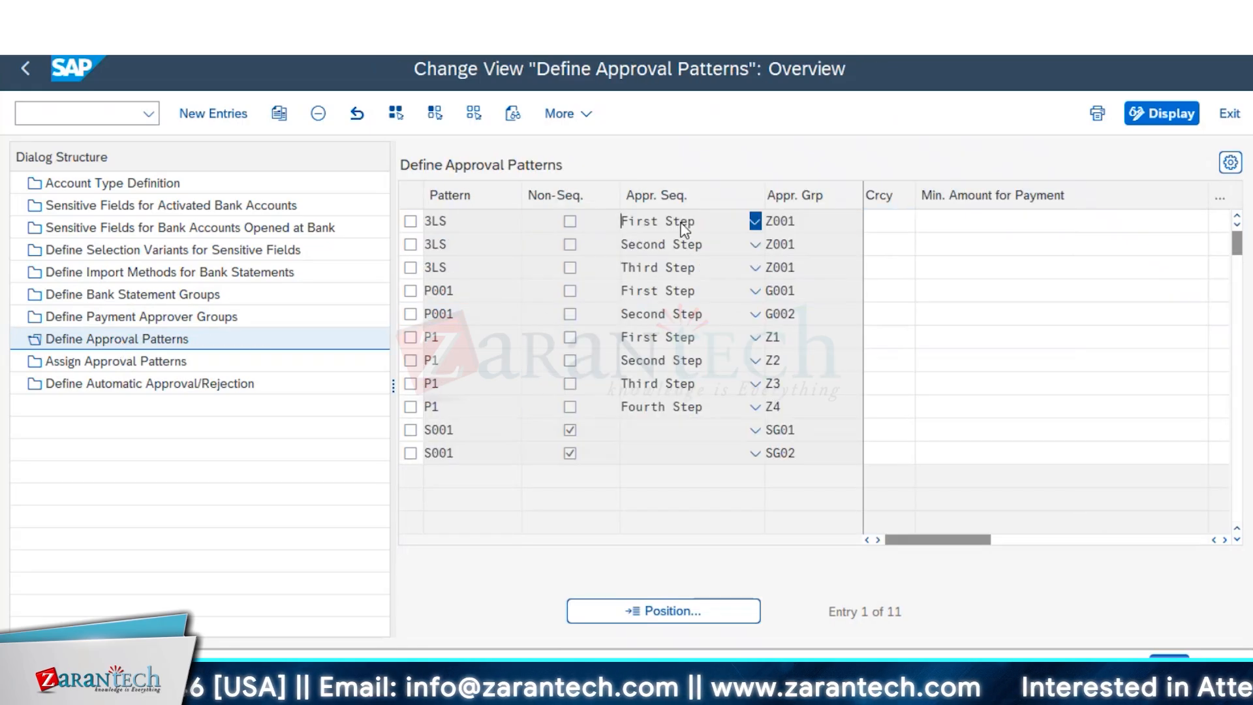
pyautogui.click(678, 248)
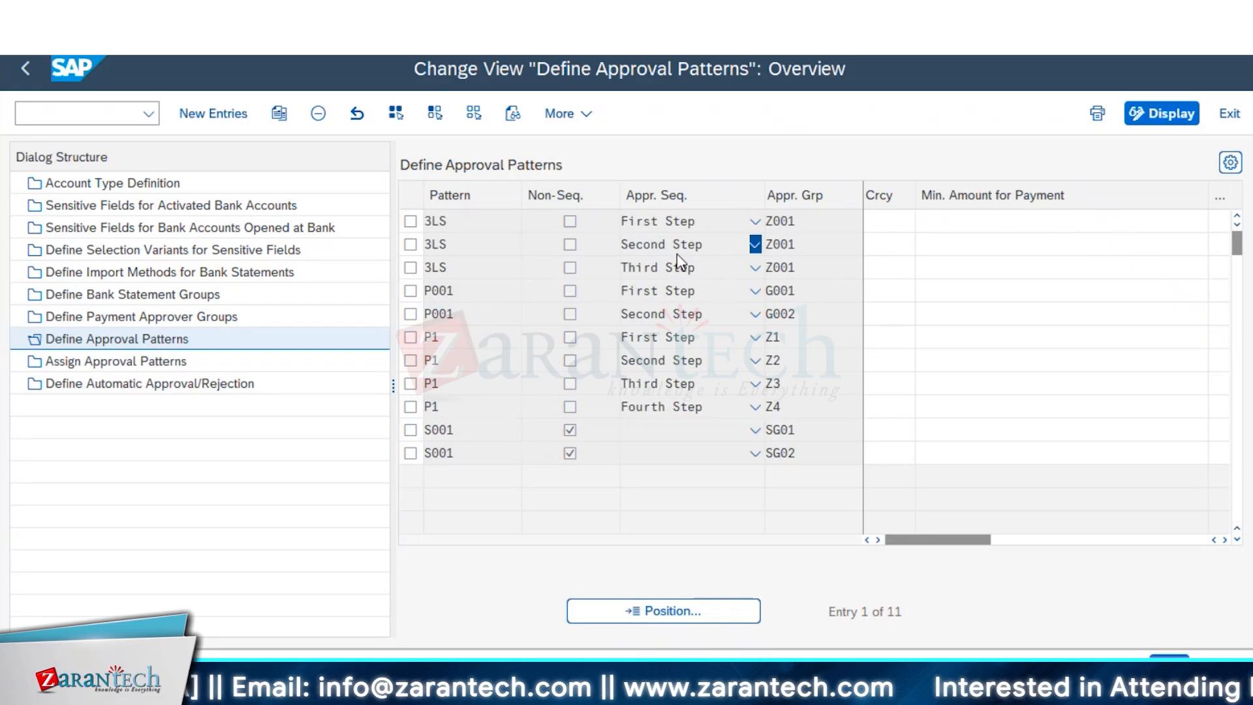
pyautogui.click(681, 267)
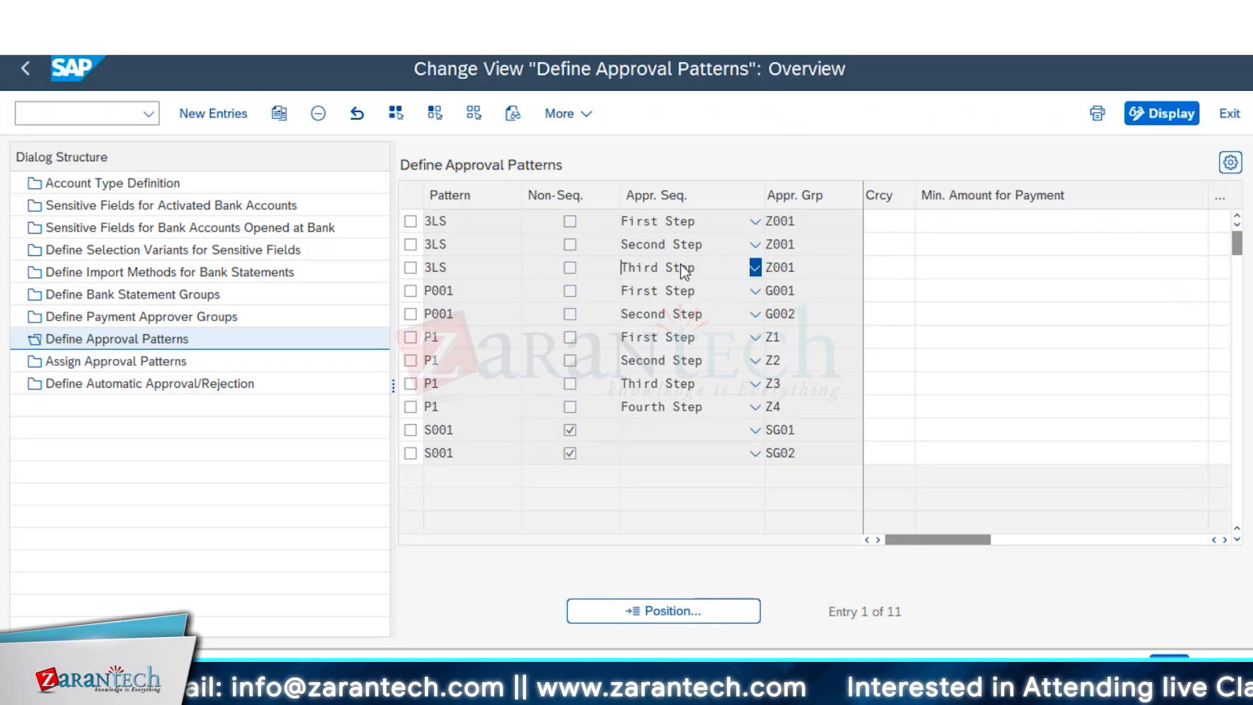
# - Check the G002 second-step description in Define Payment Approver Groups and go back to Define Approval Patterns
pyautogui.click(197, 316)
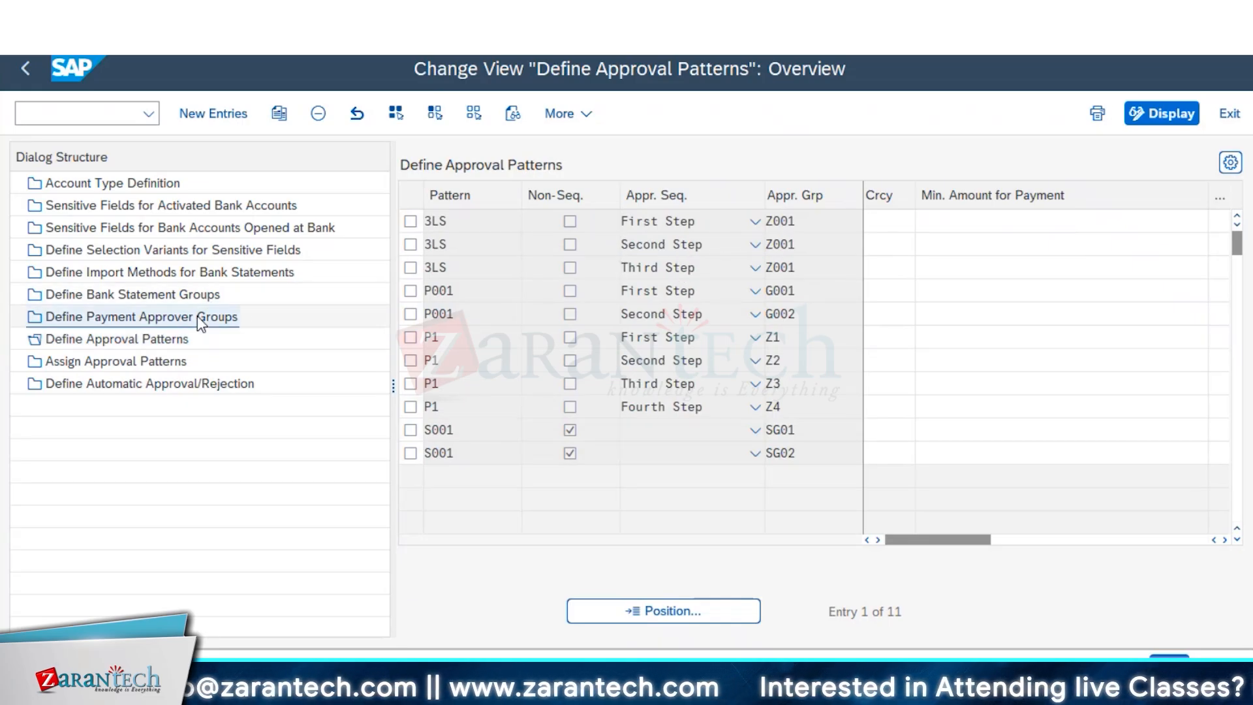
pyautogui.moveTo(705, 226); pyautogui.dragTo(647, 247)
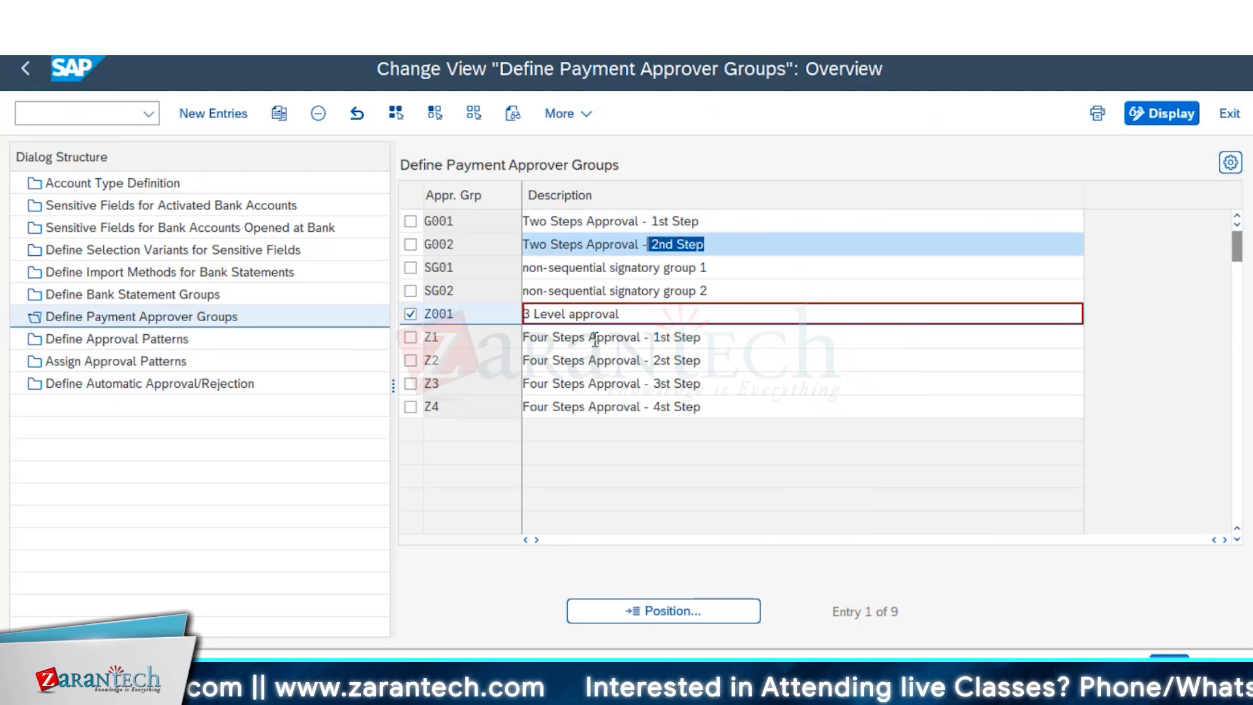
pyautogui.click(174, 341)
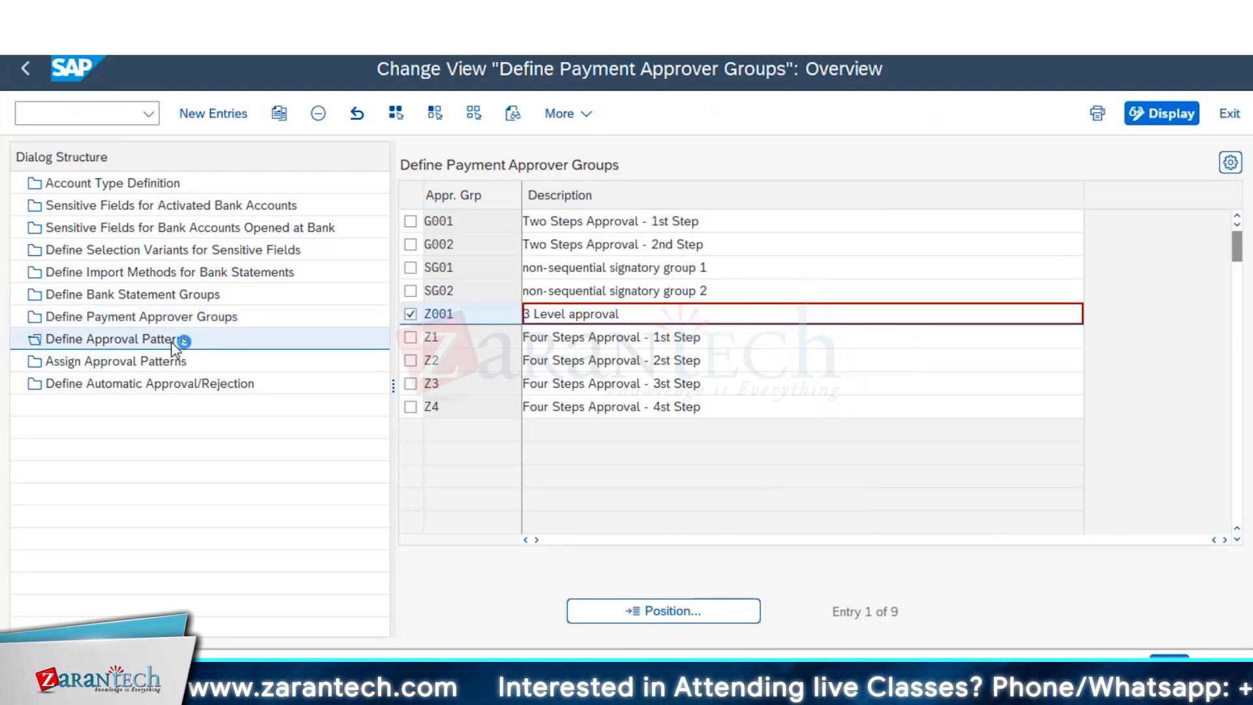
# - Open Assign Approval Patterns, position the list at company code 1710 and examine its first P001 entry
pyautogui.click(174, 371)
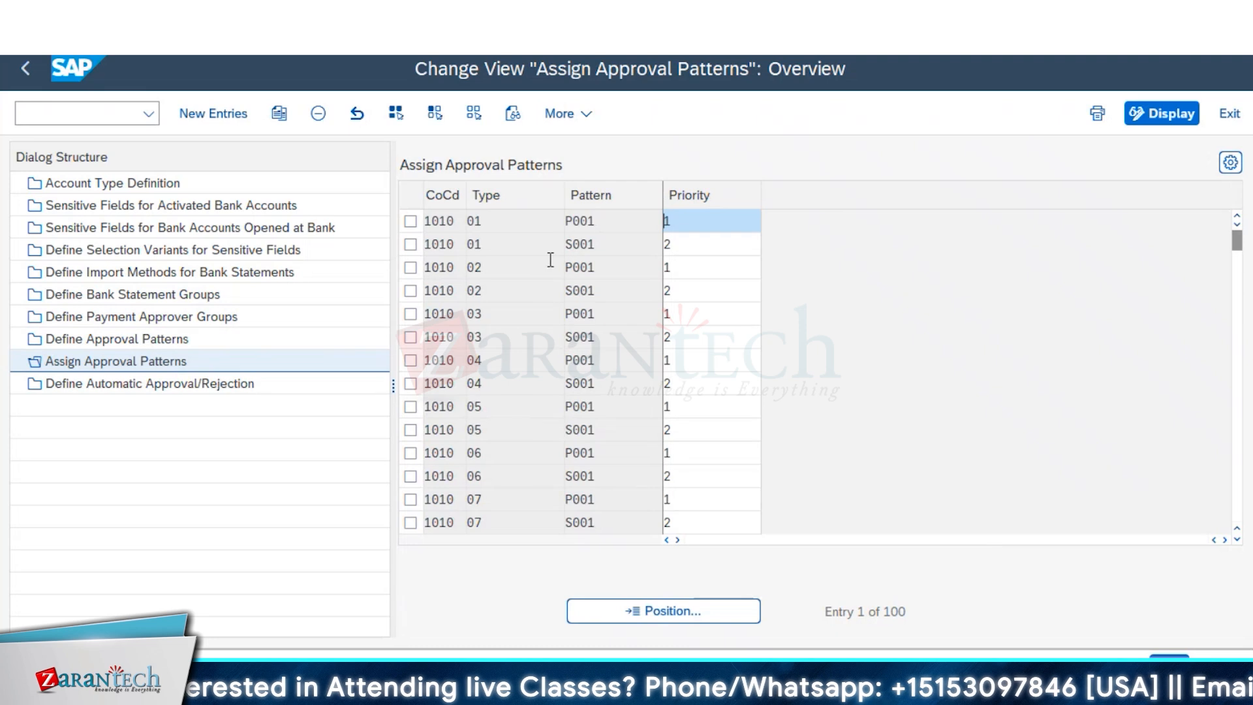
pyautogui.scroll(-1, 673, 590)
pyautogui.click(692, 609)
pyautogui.write('1710')
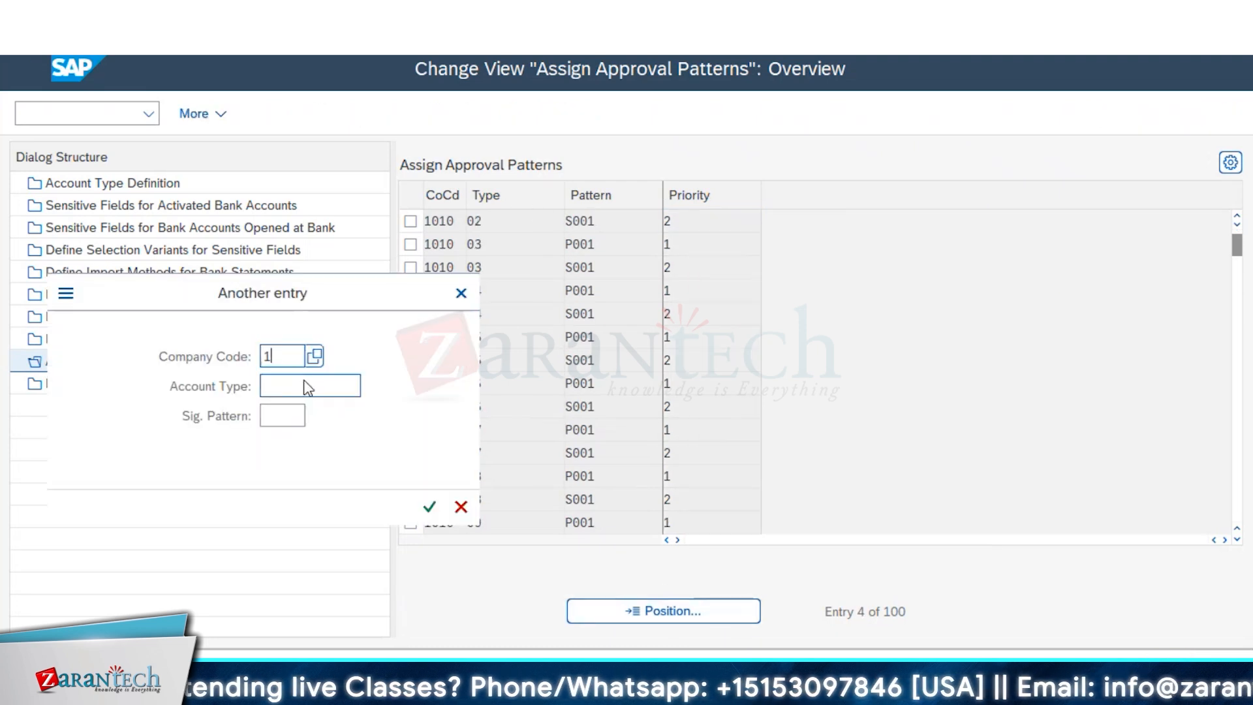
pyautogui.press('Return')
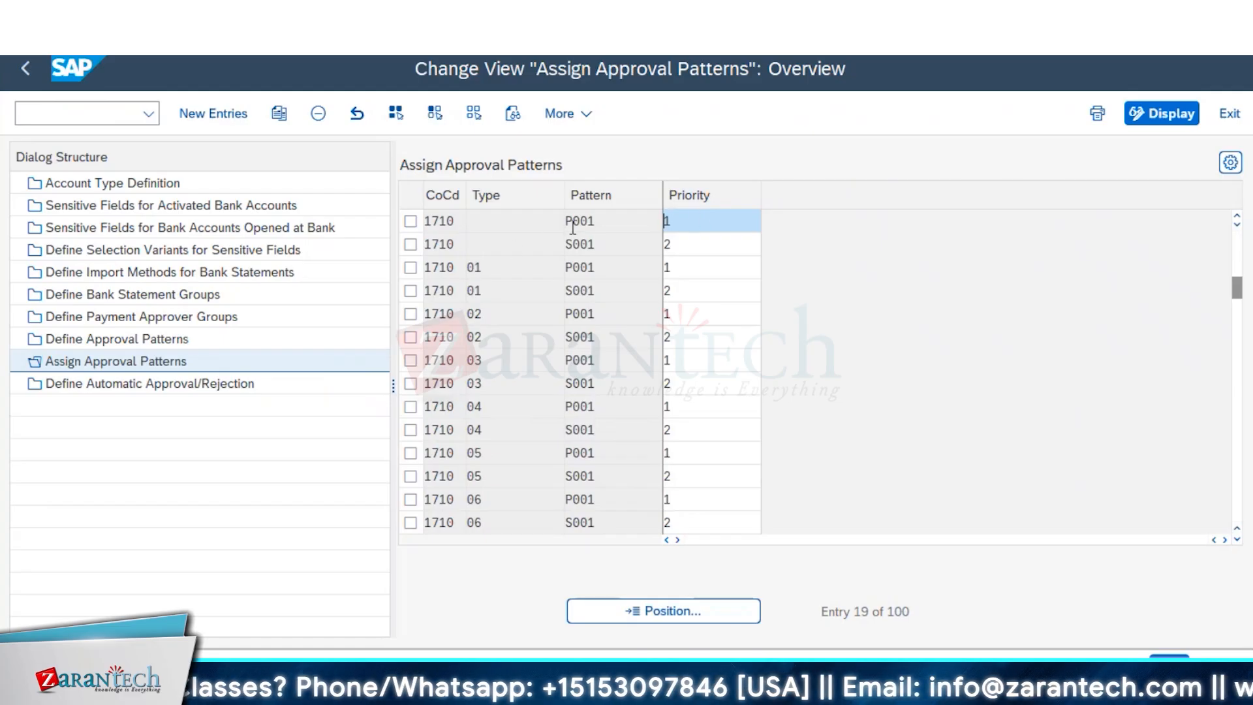
pyautogui.moveTo(572, 222); pyautogui.dragTo(635, 238)
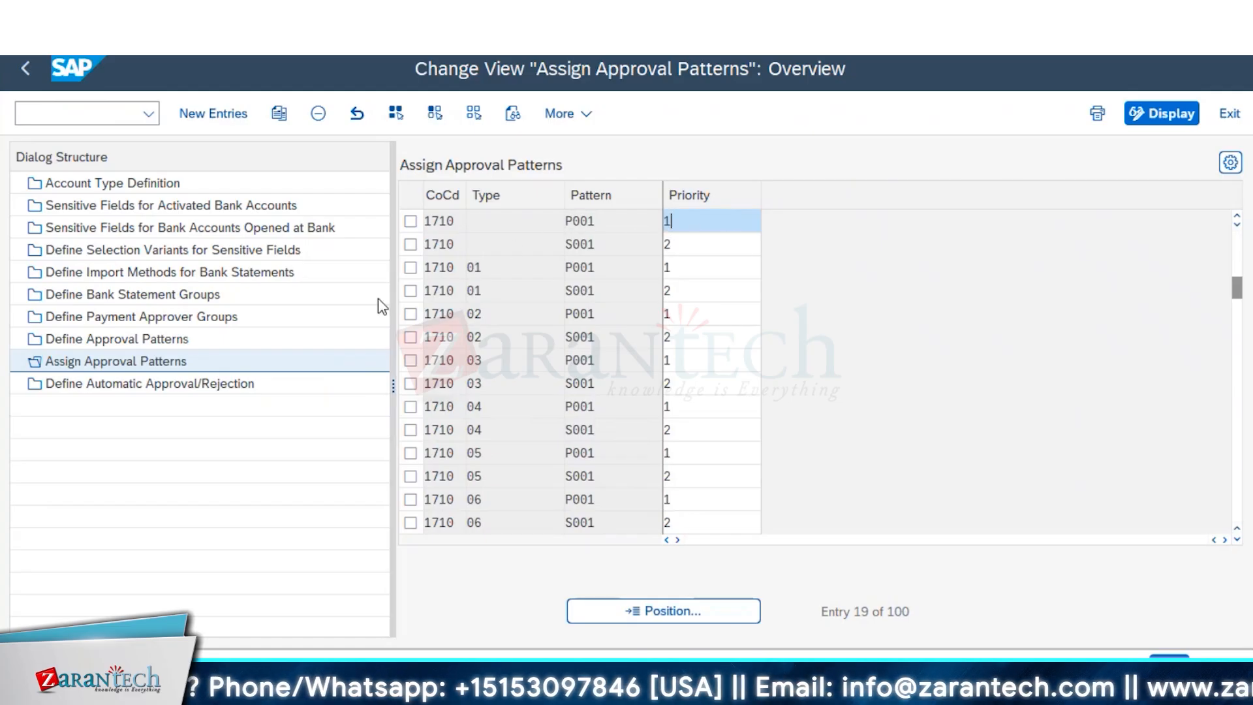
# - Examine the second step of pattern P001 in Define Approval Patterns and look up its group G002 in Define Payment Approver Groups
pyautogui.click(158, 339)
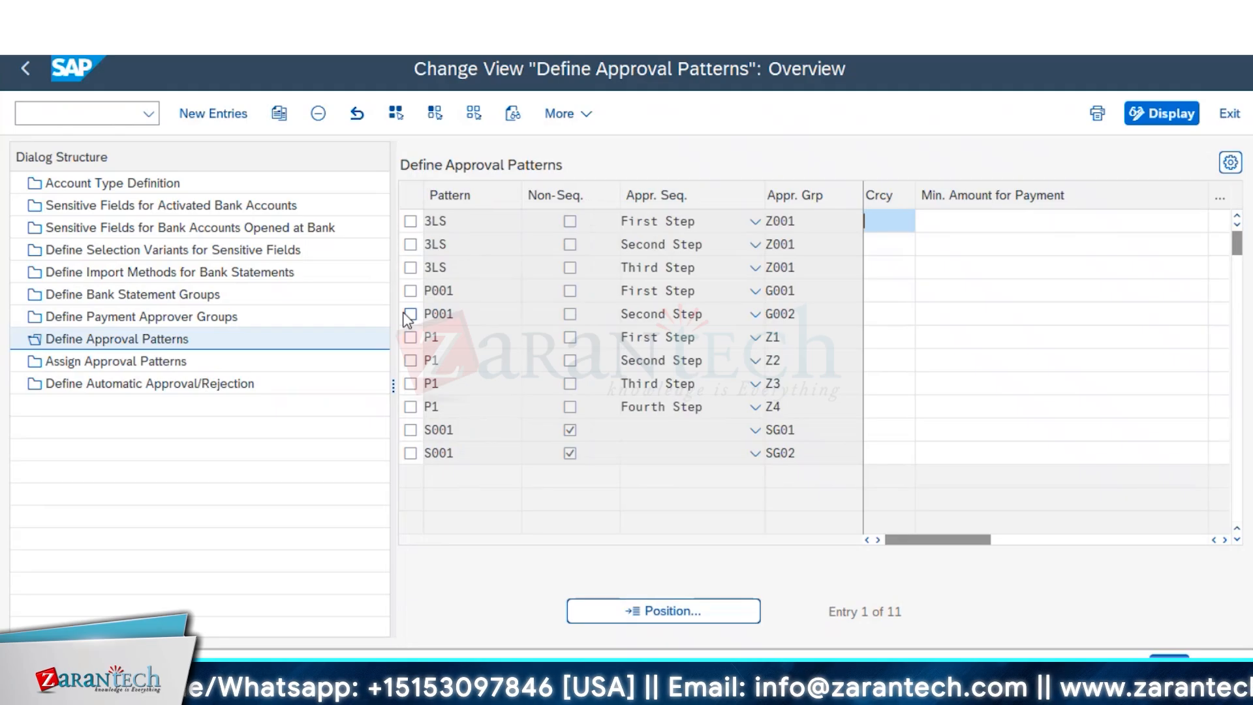
pyautogui.click(410, 314)
pyautogui.moveTo(849, 316); pyautogui.dragTo(763, 314)
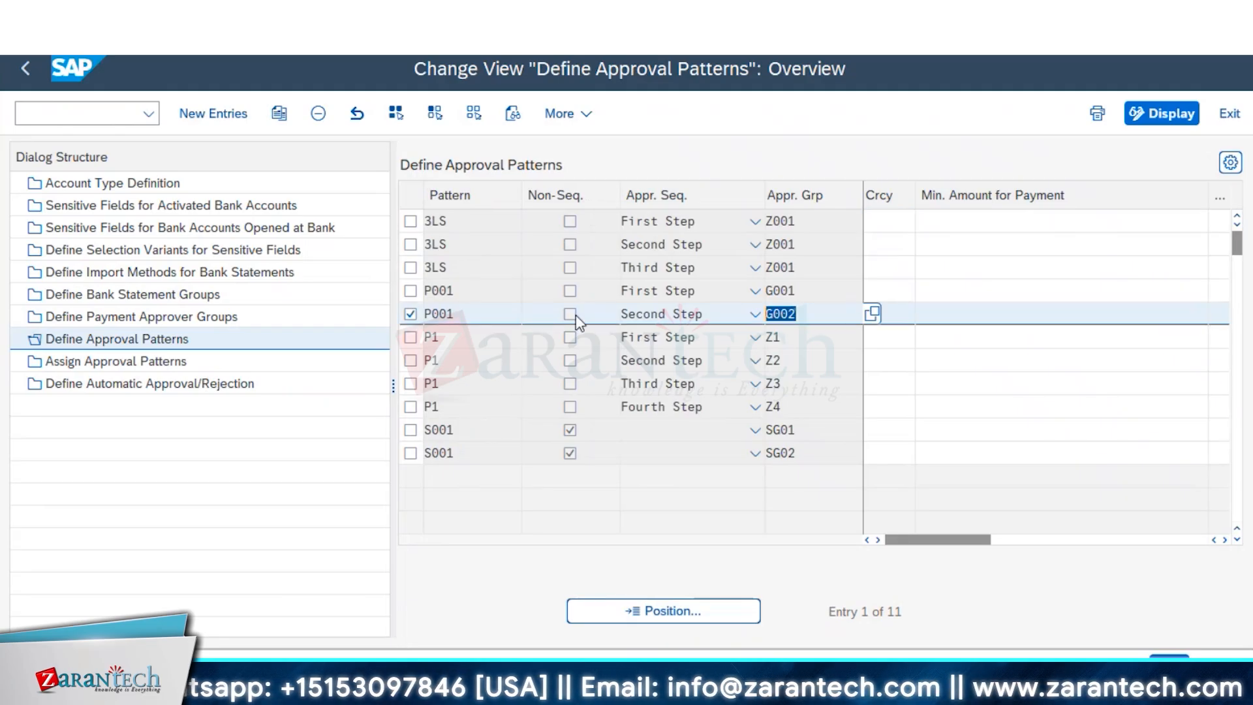
pyautogui.click(194, 316)
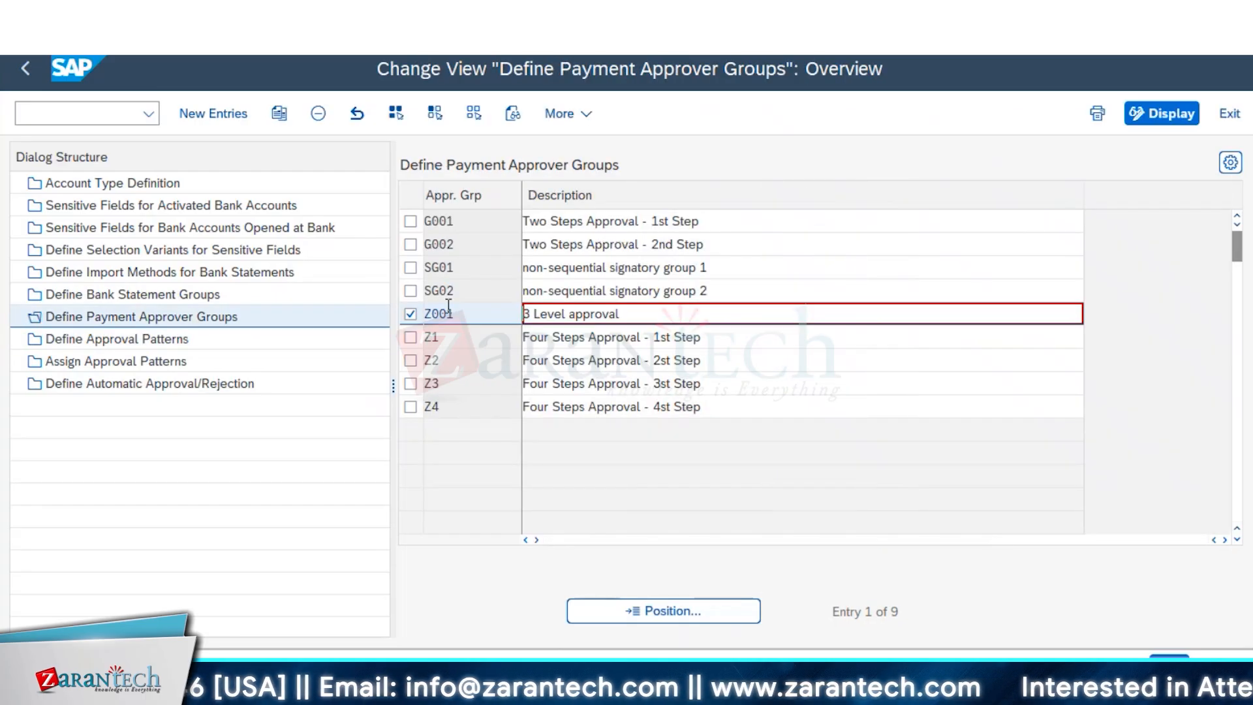
pyautogui.click(519, 252)
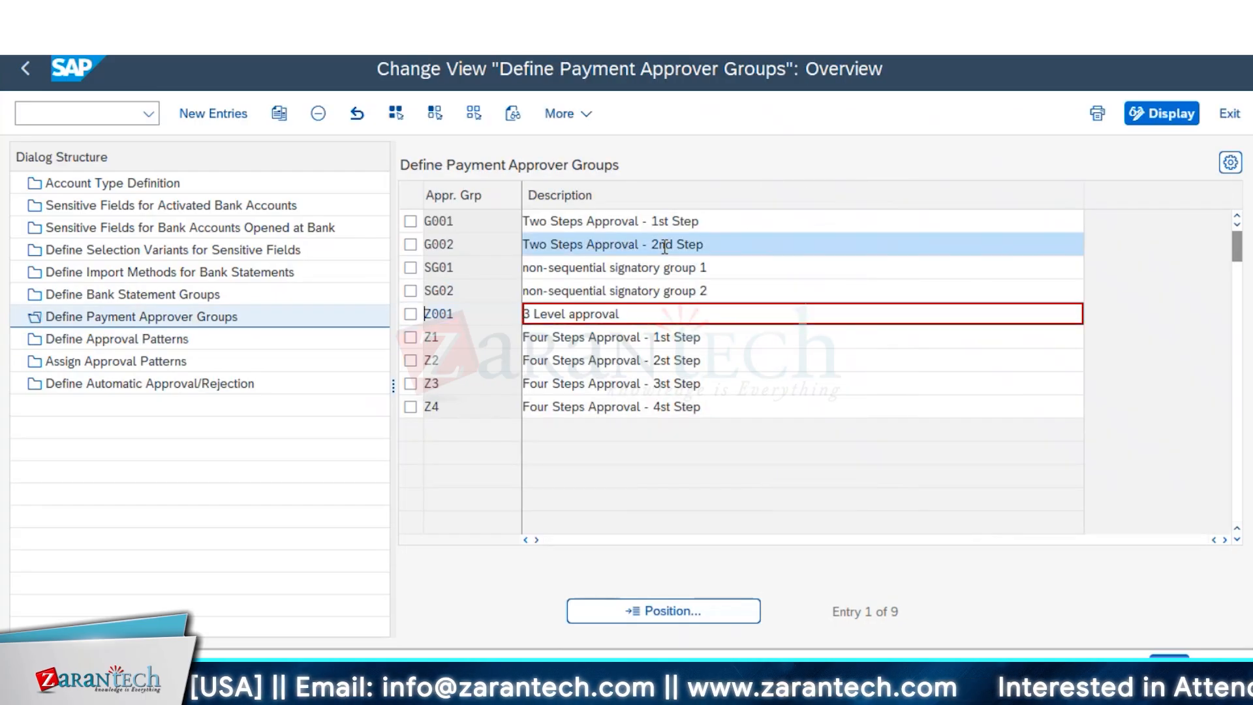
# - Return to Assign Approval Patterns and compare the priorities of P001 and S001 for company code 1710
pyautogui.click(123, 366)
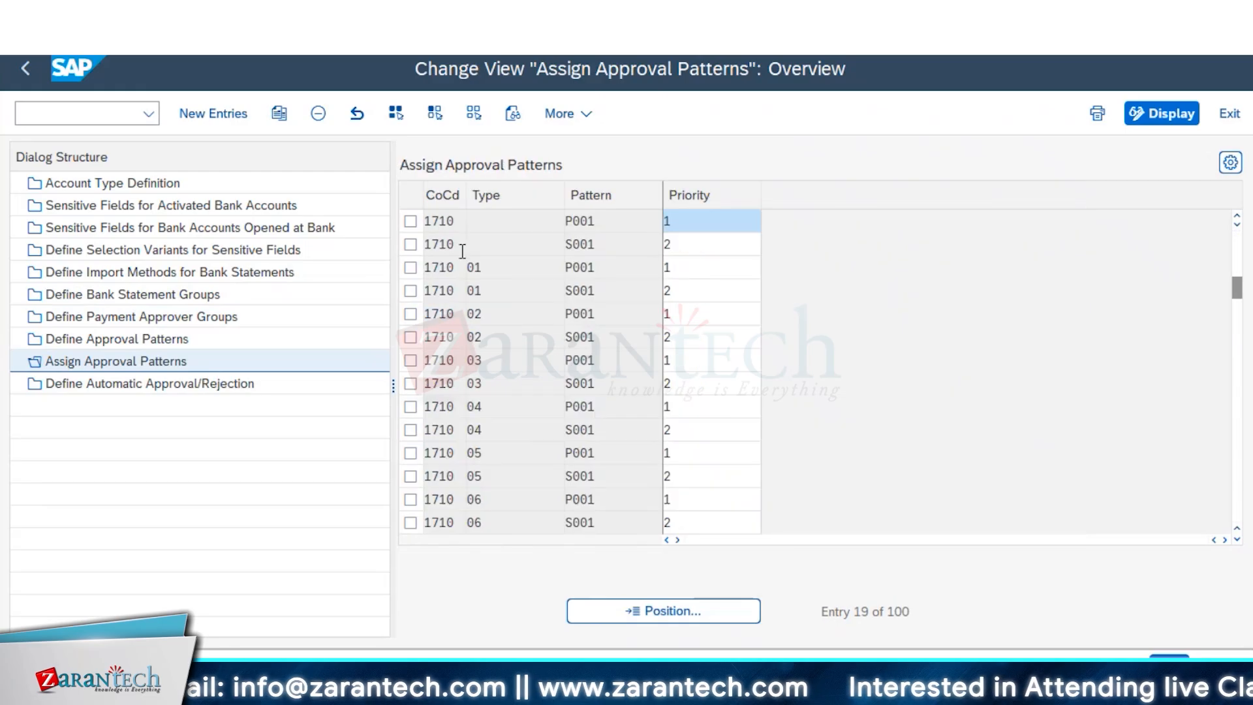
pyautogui.moveTo(698, 221); pyautogui.dragTo(658, 246)
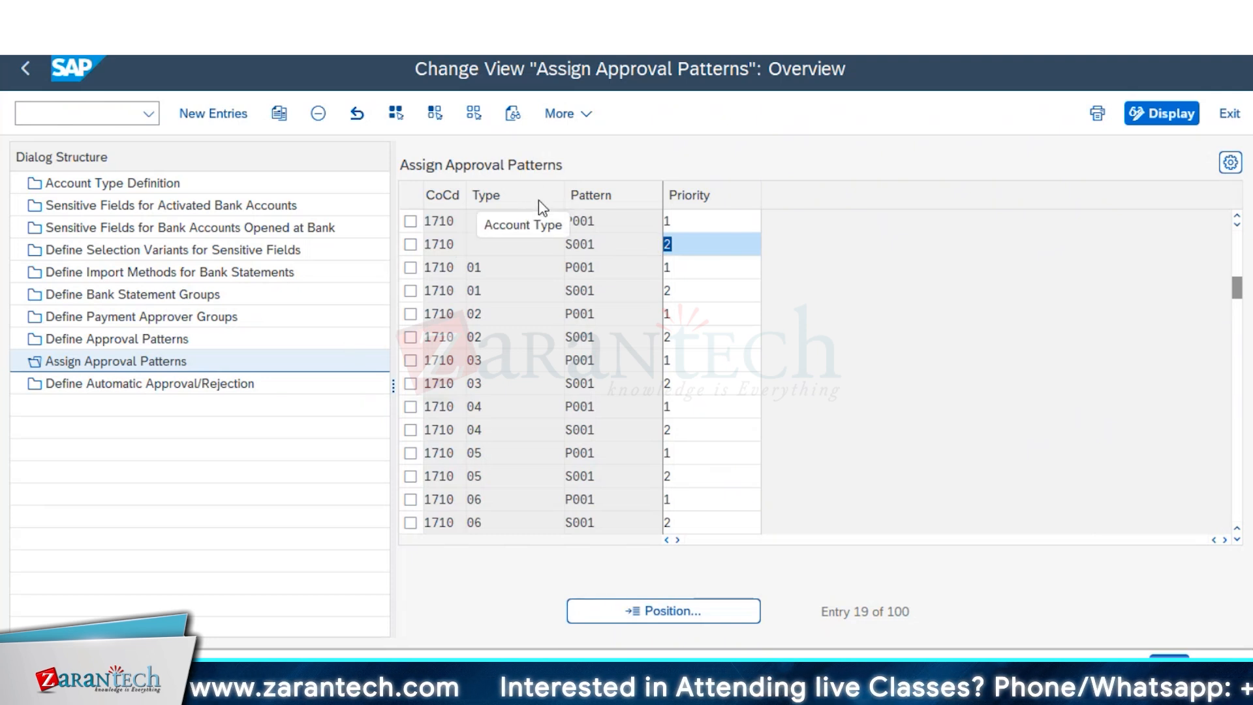
# - Look up the bank account type descriptions in Assign Approval Patterns and compare them with company code 1710's type 01 and blank-type entries
pyautogui.click(499, 273)
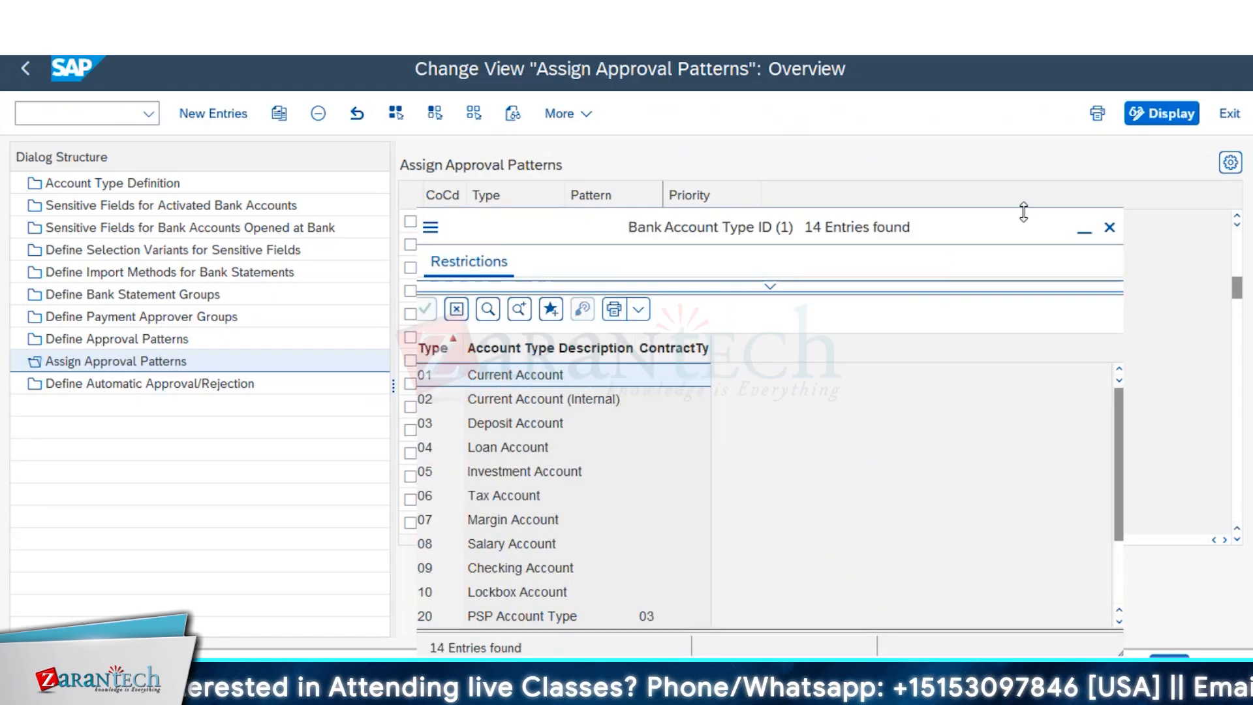
pyautogui.moveTo(1023, 212); pyautogui.dragTo(1252, 135)
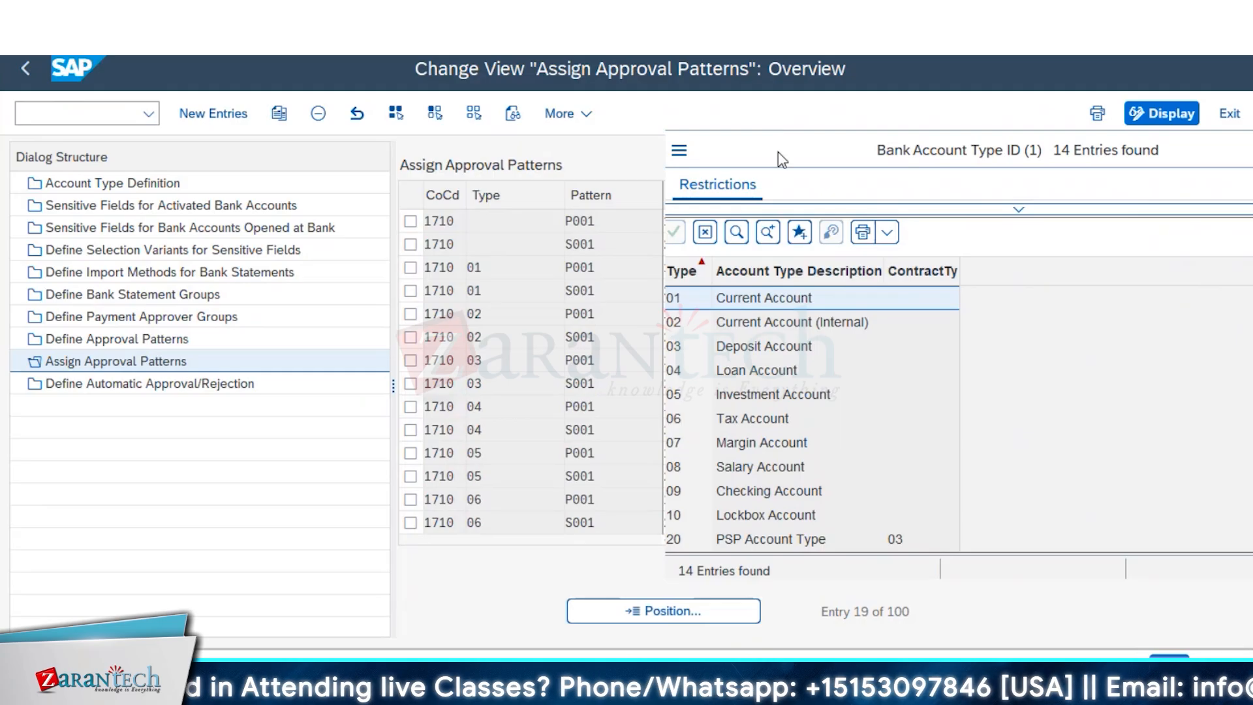
pyautogui.moveTo(782, 160); pyautogui.dragTo(887, 172)
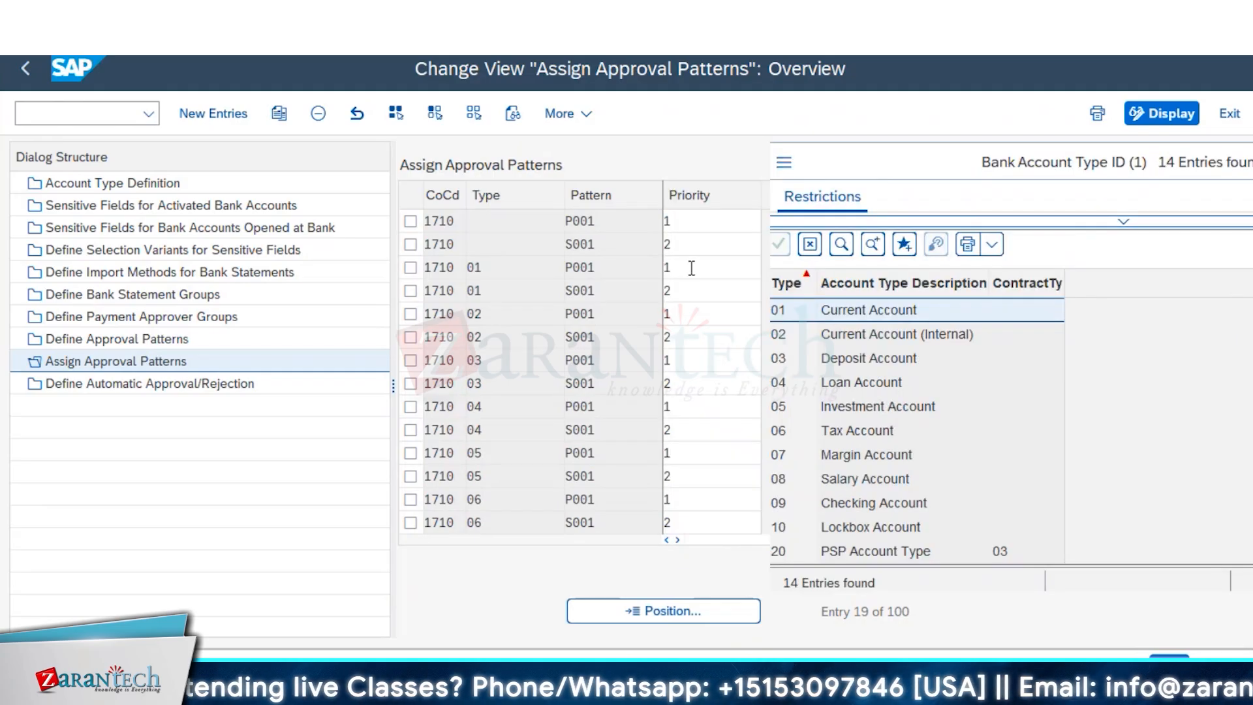
pyautogui.click(666, 267)
pyautogui.click(619, 269)
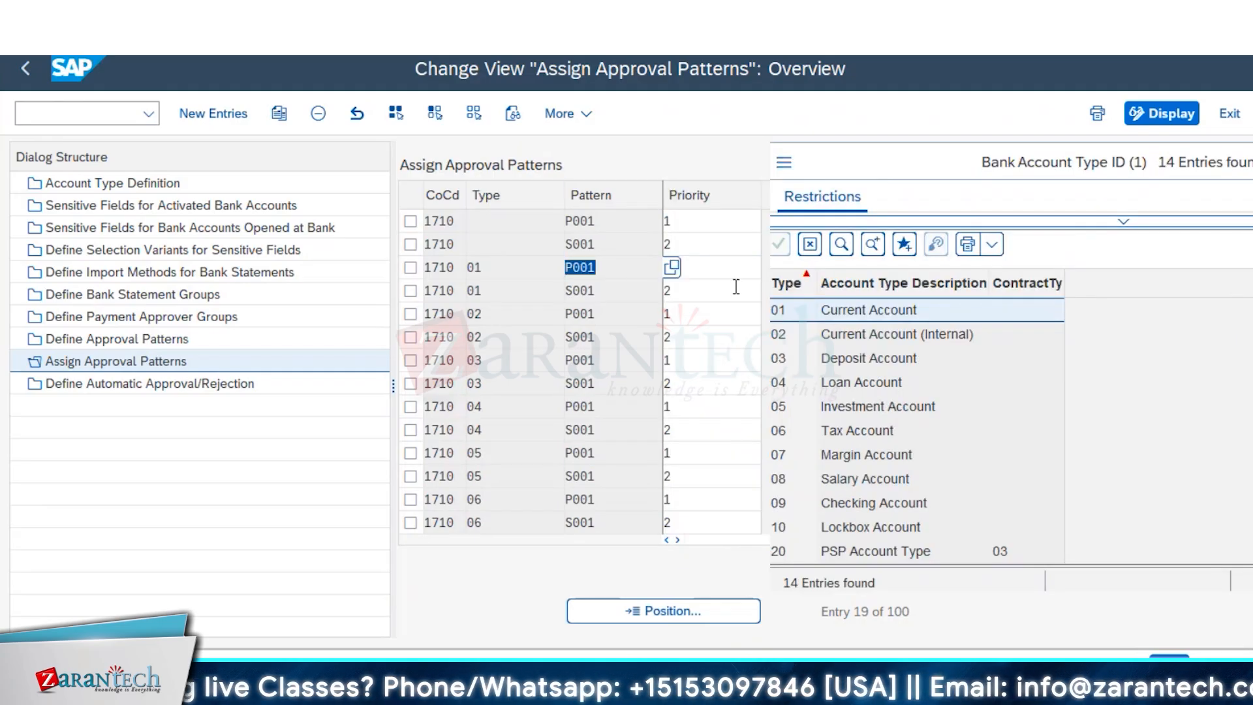
pyautogui.click(482, 224)
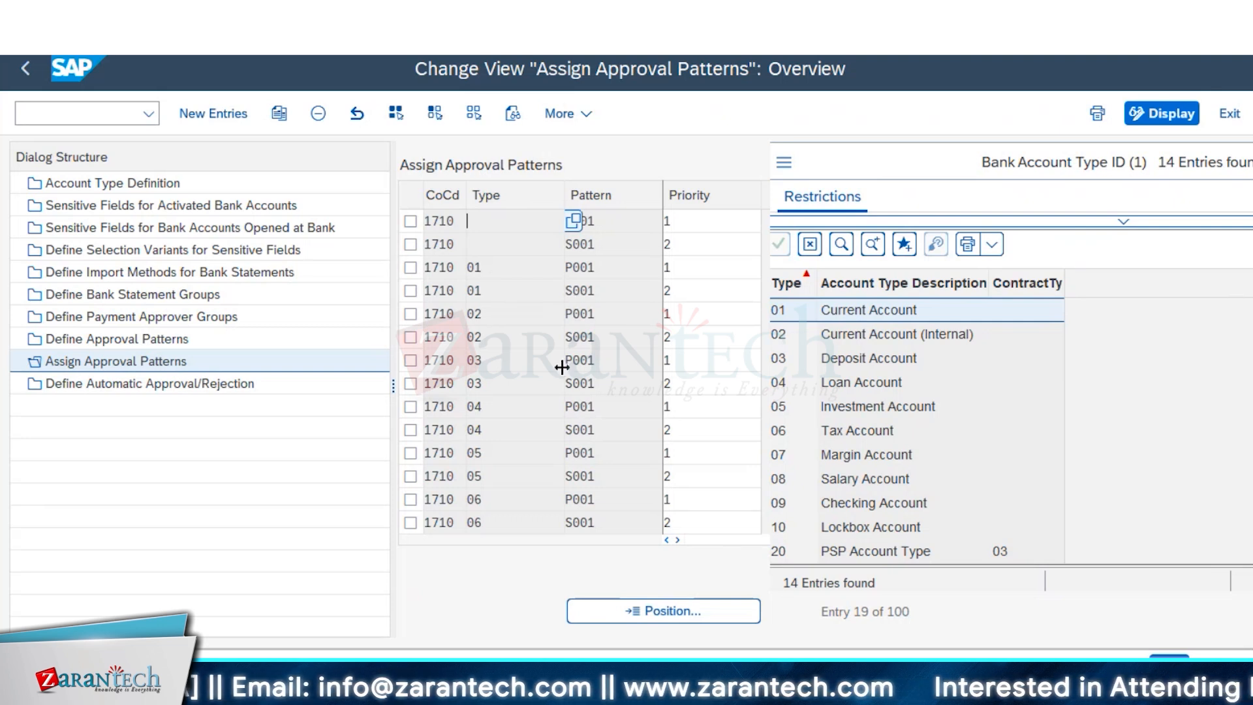
pyautogui.click(810, 245)
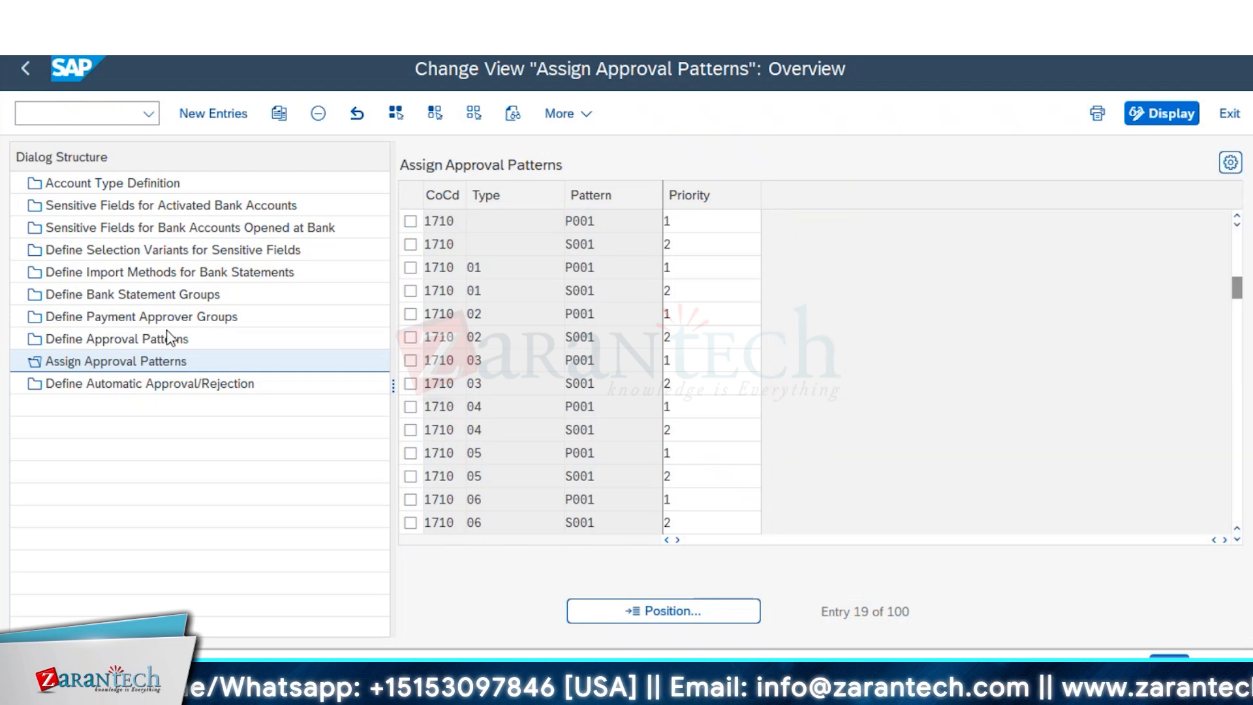
# - Create payment approver group G003 with the description THREE LEVEL APPROVAL in Define Payment Approver Groups and save it
pyautogui.click(184, 320)
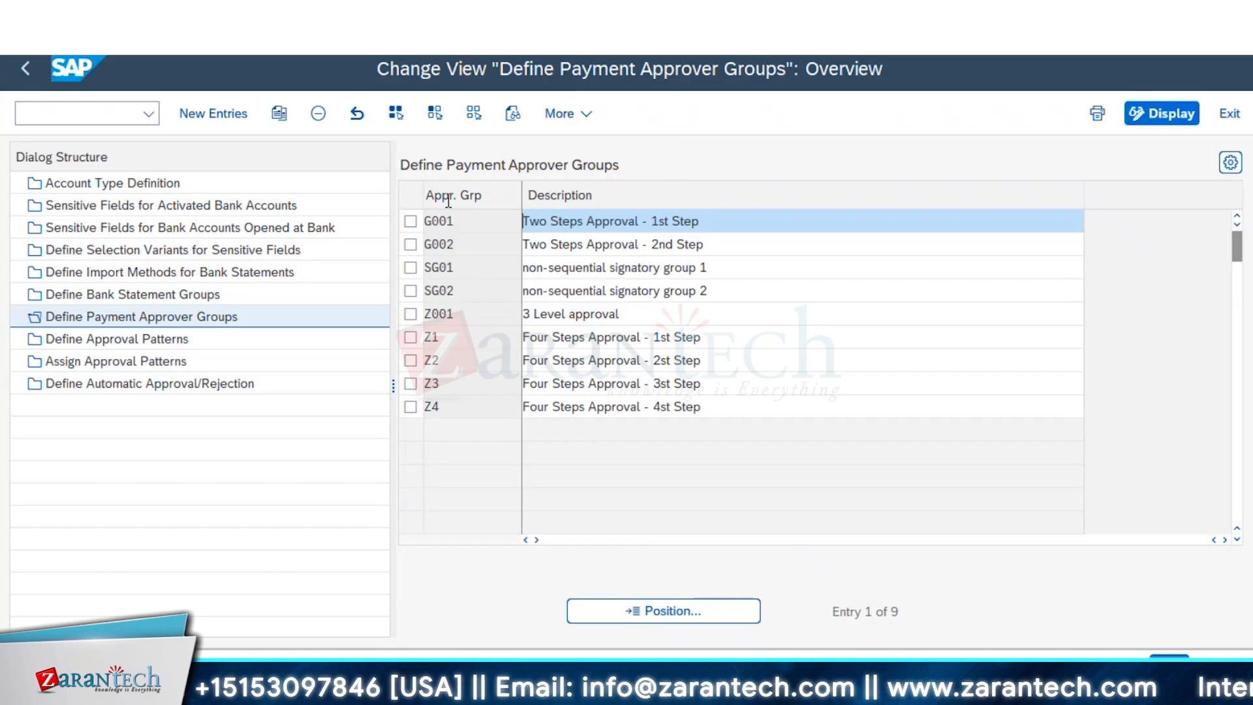
pyautogui.click(212, 115)
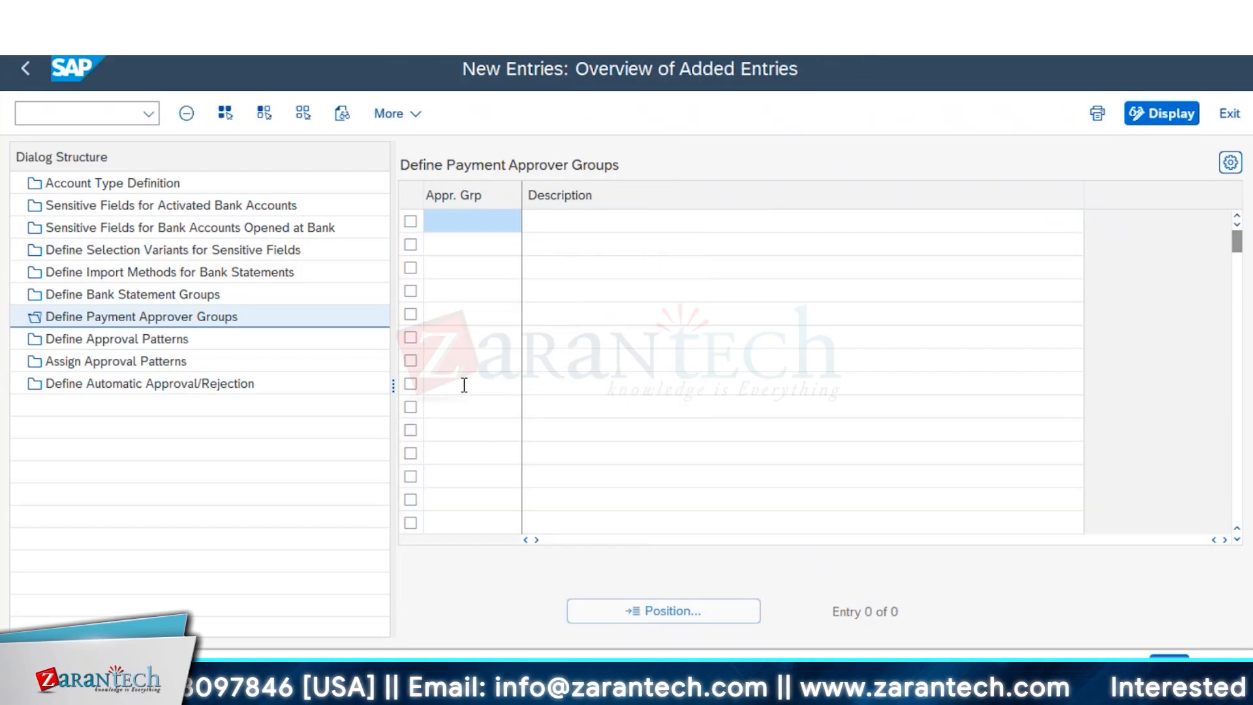
pyautogui.write('G003')
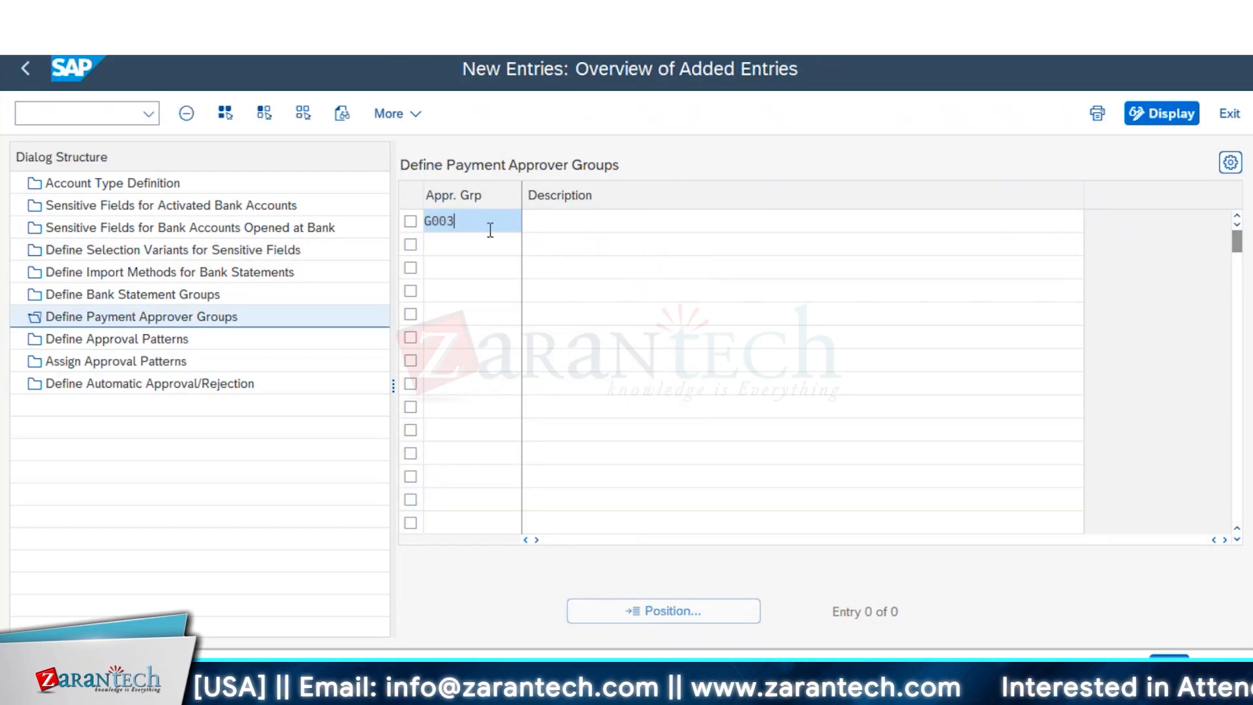
pyautogui.press('Tab')
pyautogui.write('THR')
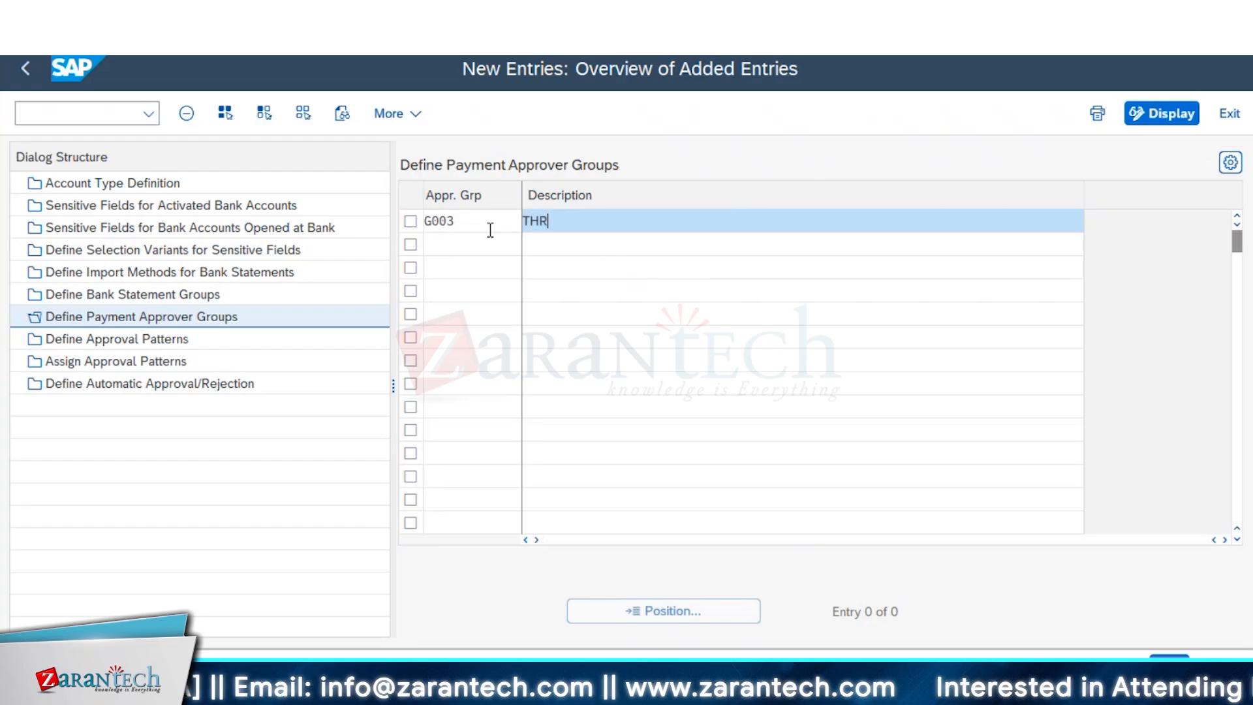
pyautogui.write('EE LEVEL APPROVAL')
pyautogui.press('Return')
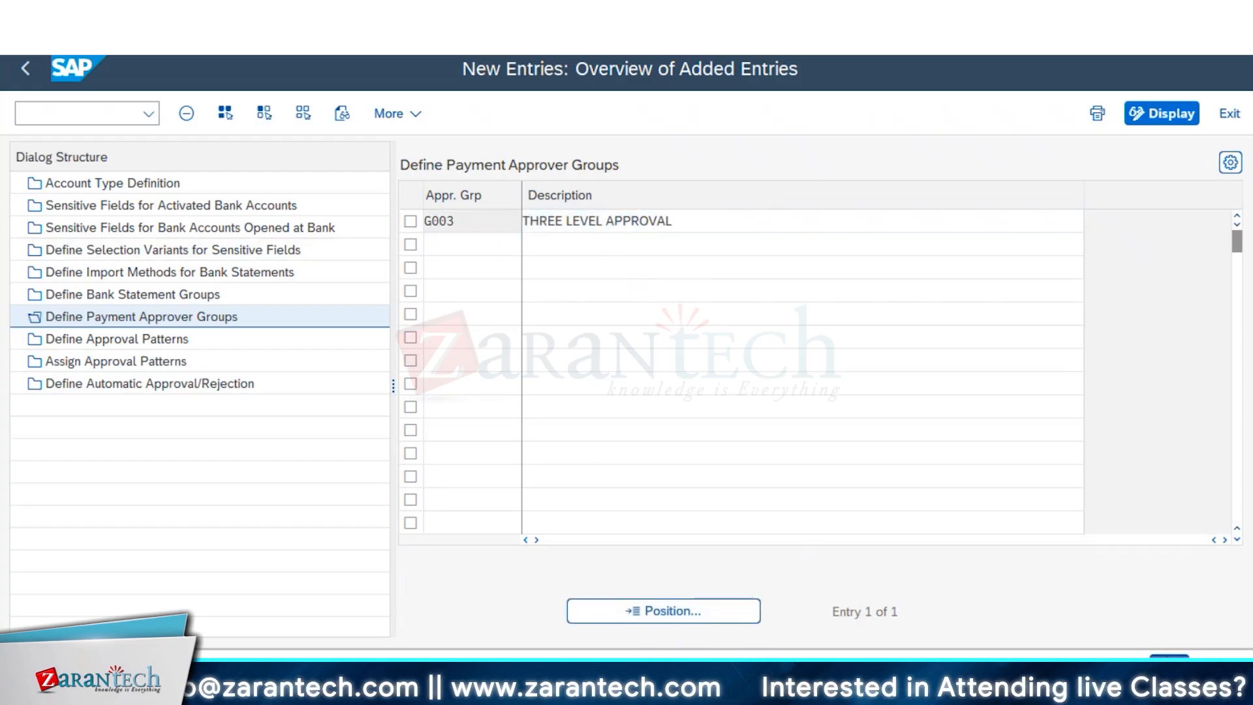
pyautogui.hotkey('ctrl', 's')
pyautogui.click(485, 446)
pyautogui.click(410, 221)
# - Start new entries in Define Approval Patterns and add pattern G003 with sequence First Step and approver group G003
pyautogui.click(134, 346)
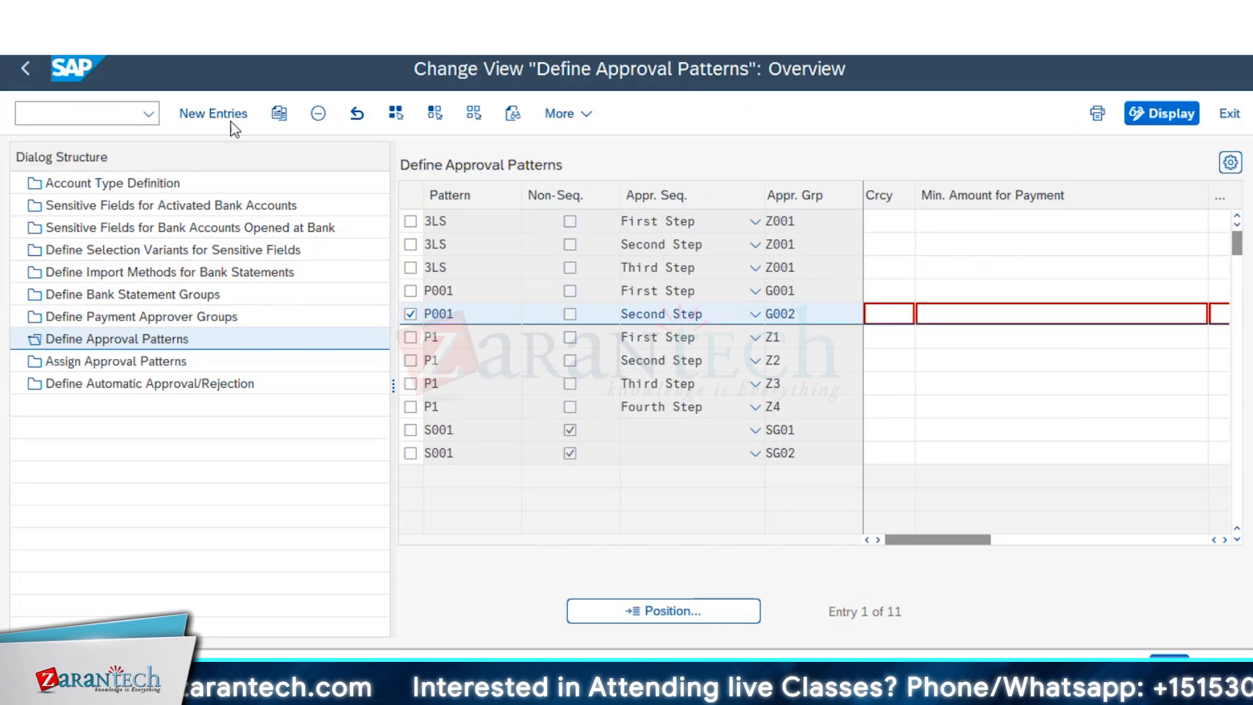
pyautogui.click(212, 114)
pyautogui.write('G003')
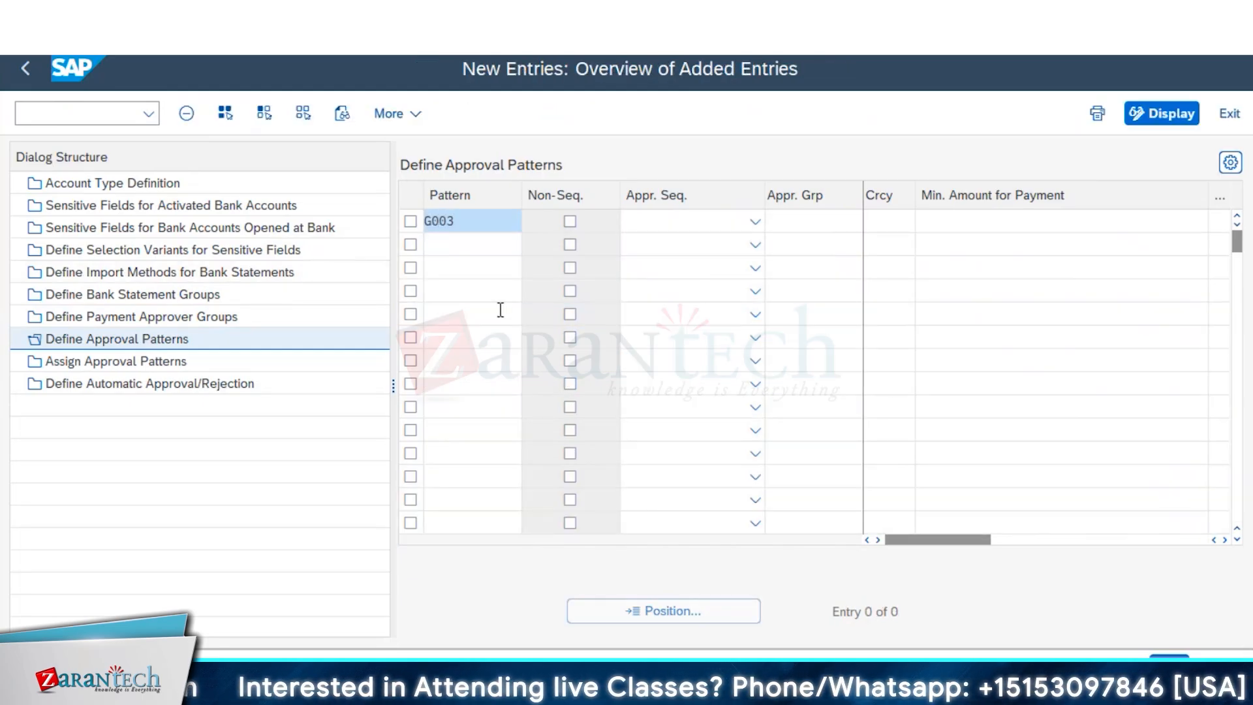
pyautogui.click(646, 223)
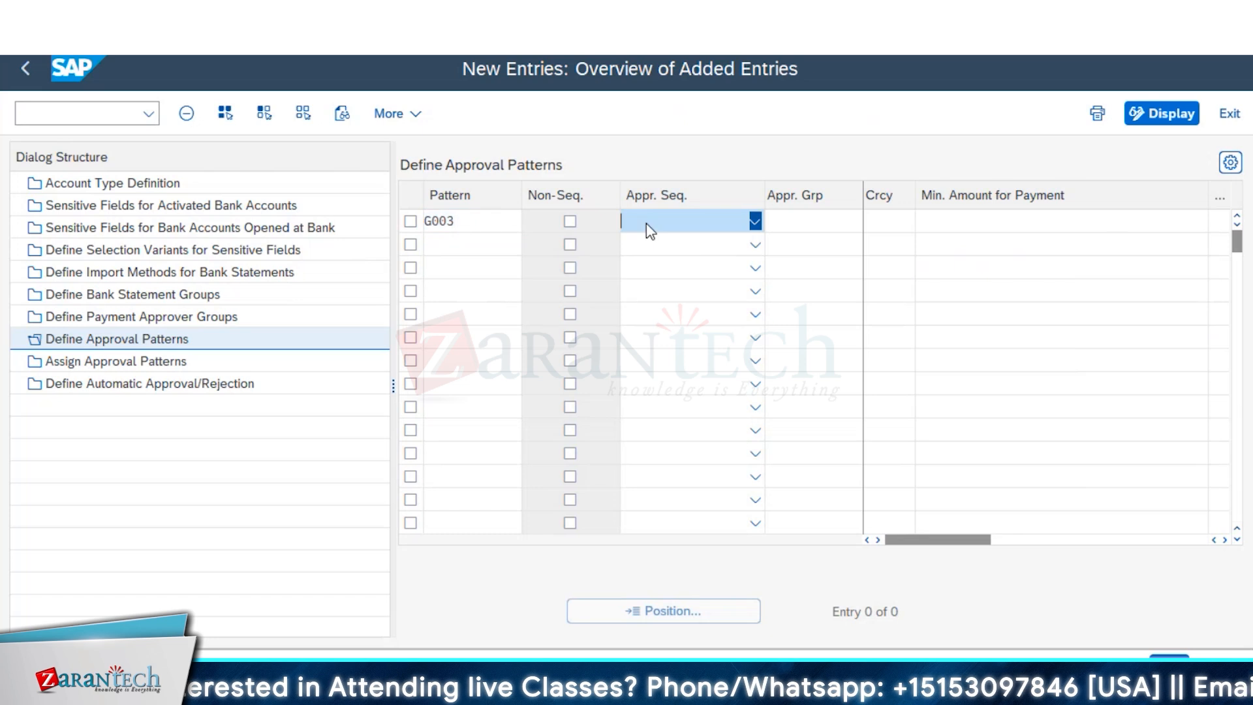
pyautogui.click(703, 249)
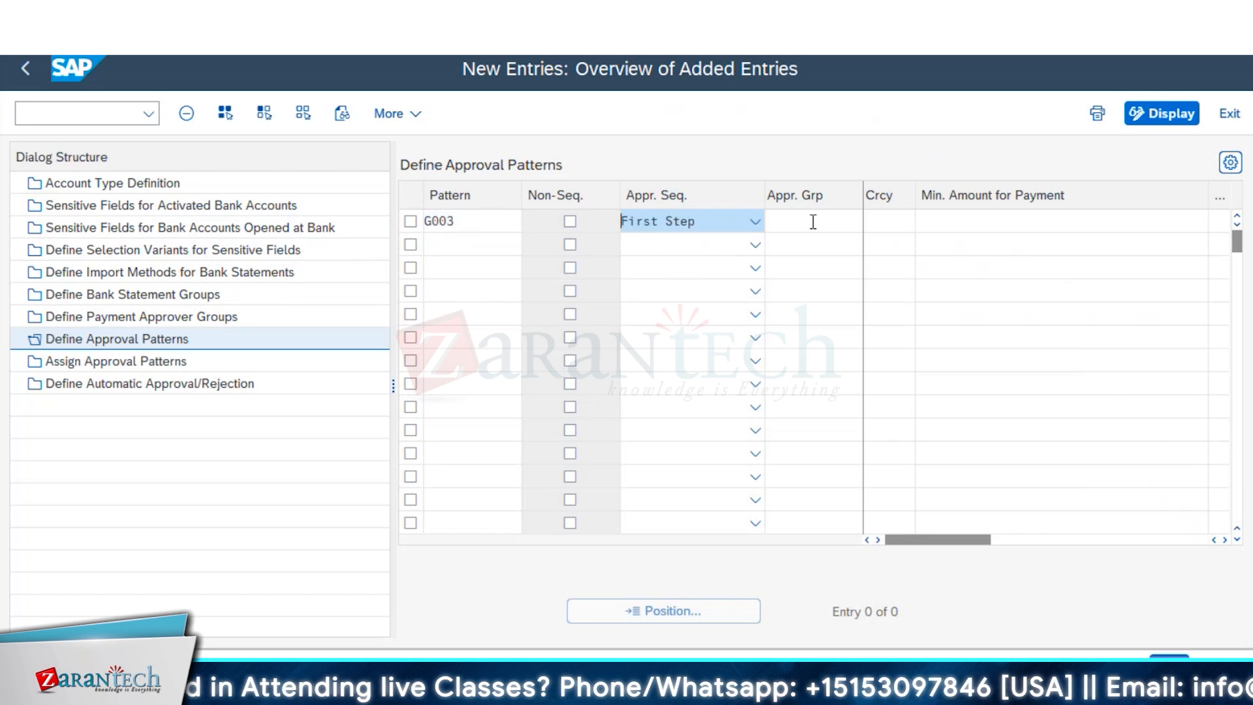
pyautogui.click(814, 221)
pyautogui.press('F4')
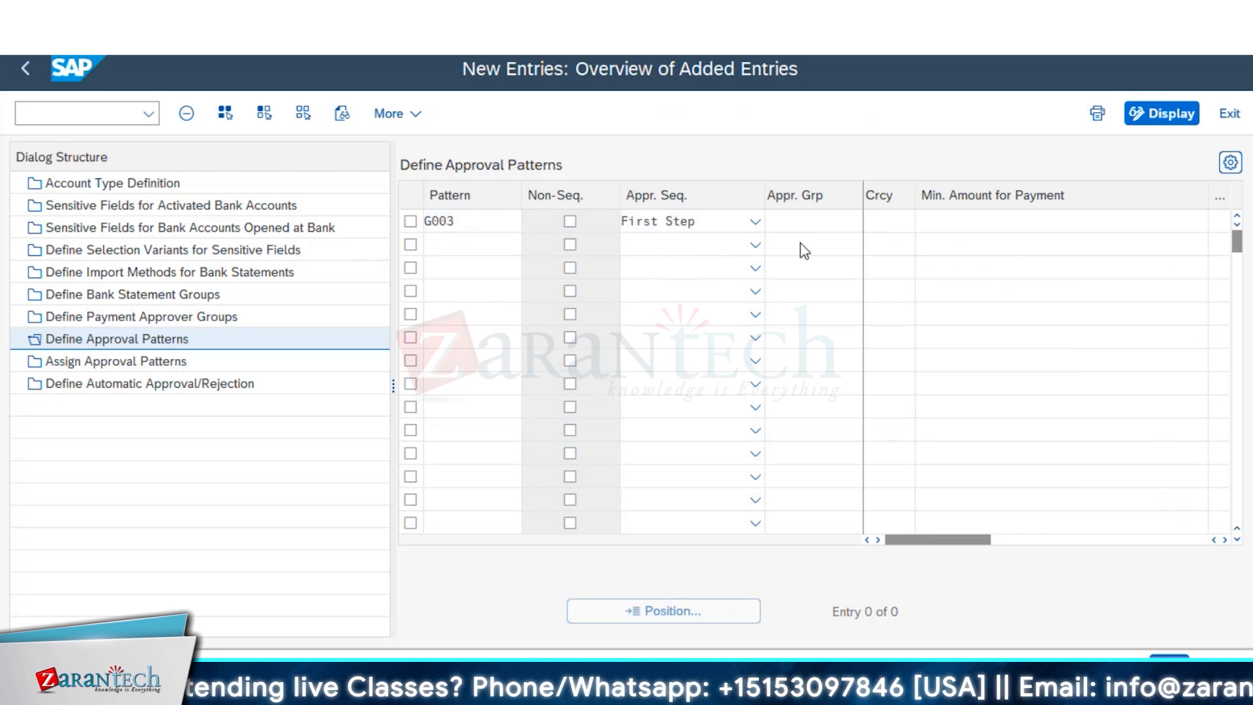
# - Add a second row for pattern G003 with sequence Second Step and approver group G003
pyautogui.click(467, 243)
pyautogui.write('G003')
pyautogui.click(570, 245)
pyautogui.click(662, 248)
pyautogui.click(695, 308)
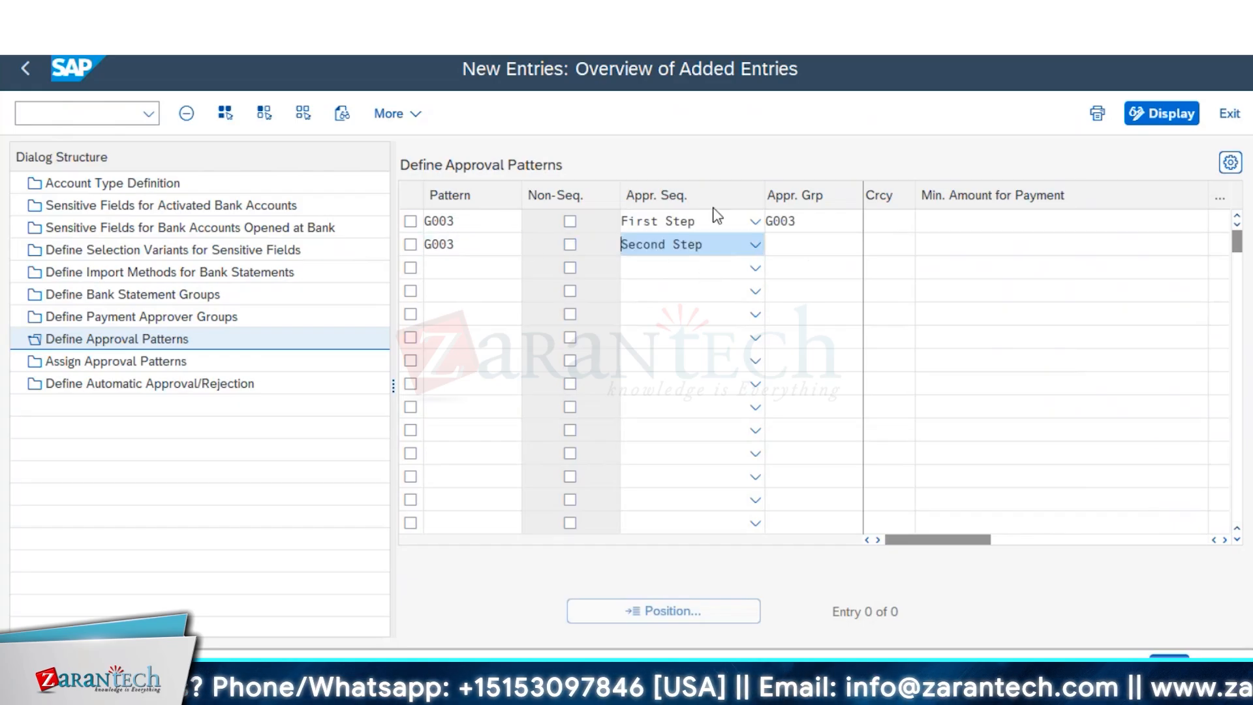
pyautogui.moveTo(498, 225); pyautogui.dragTo(409, 220)
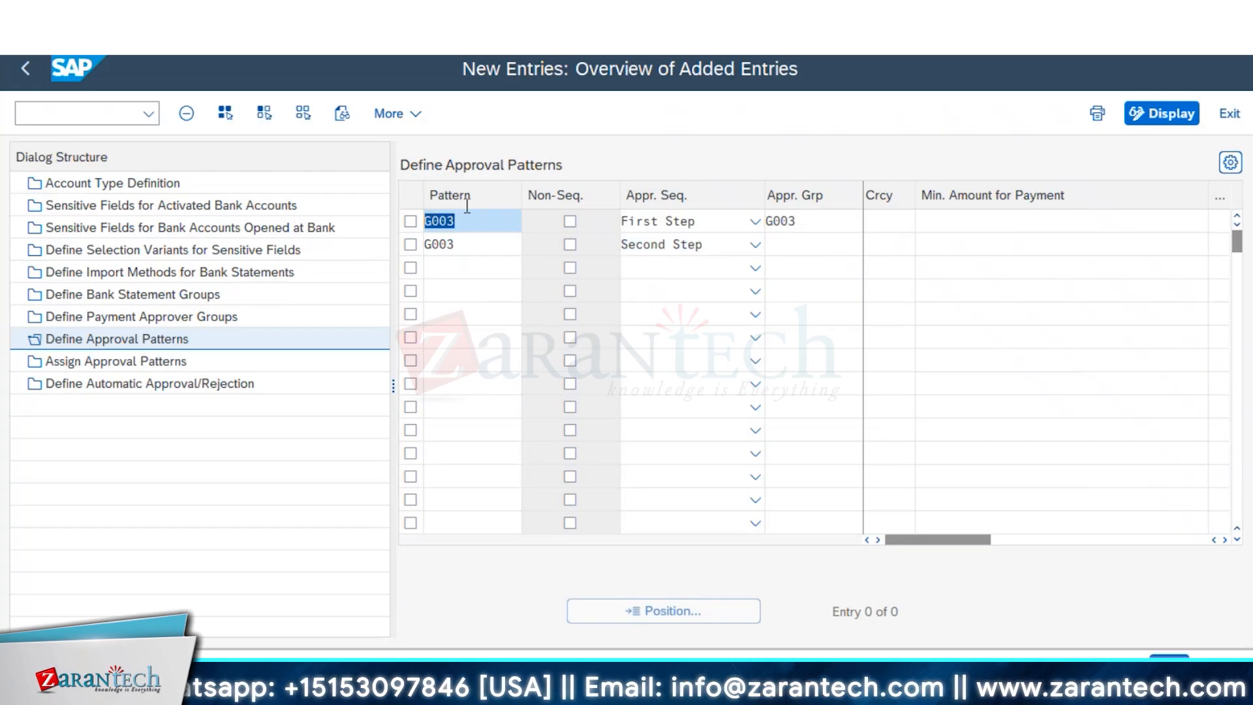
pyautogui.click(678, 221)
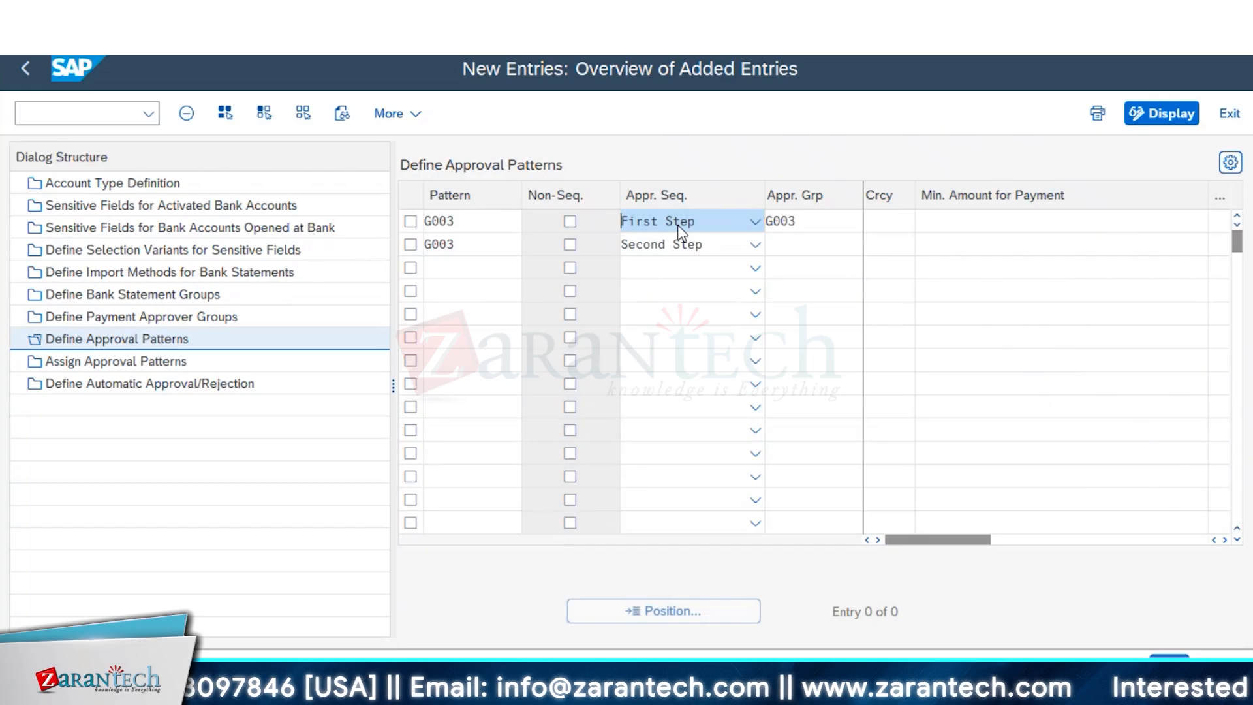
pyautogui.click(817, 244)
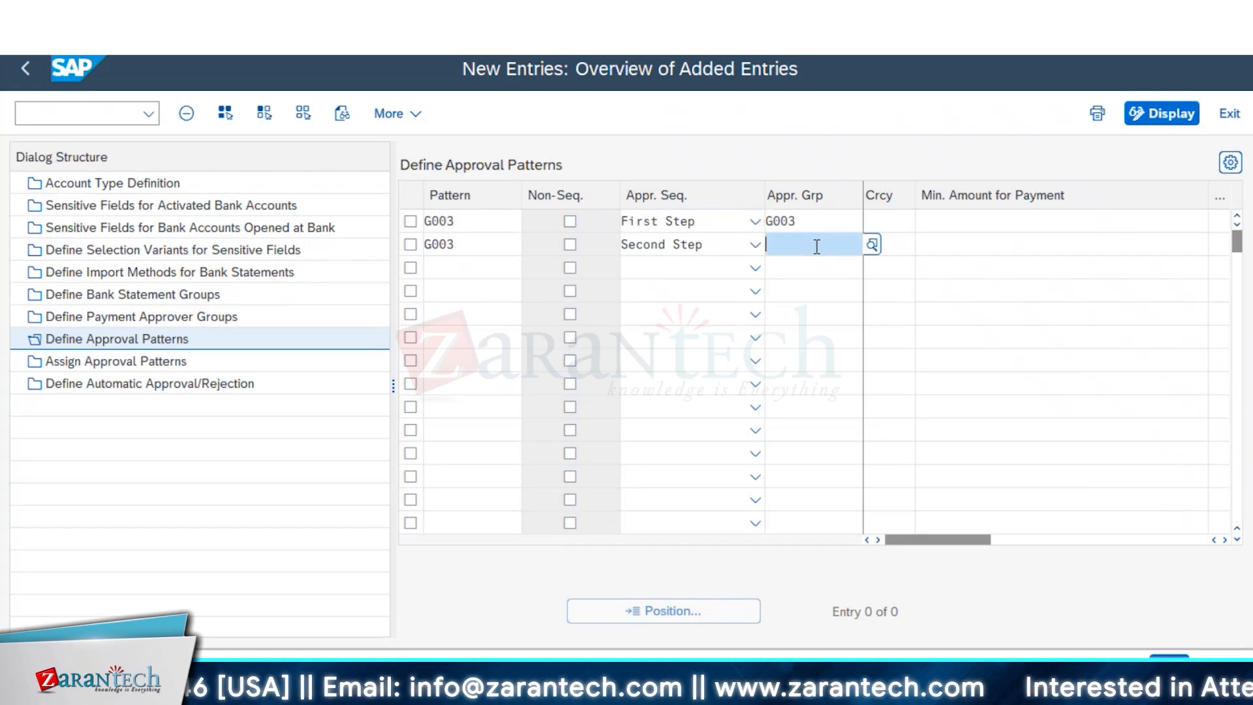
pyautogui.press('F4')
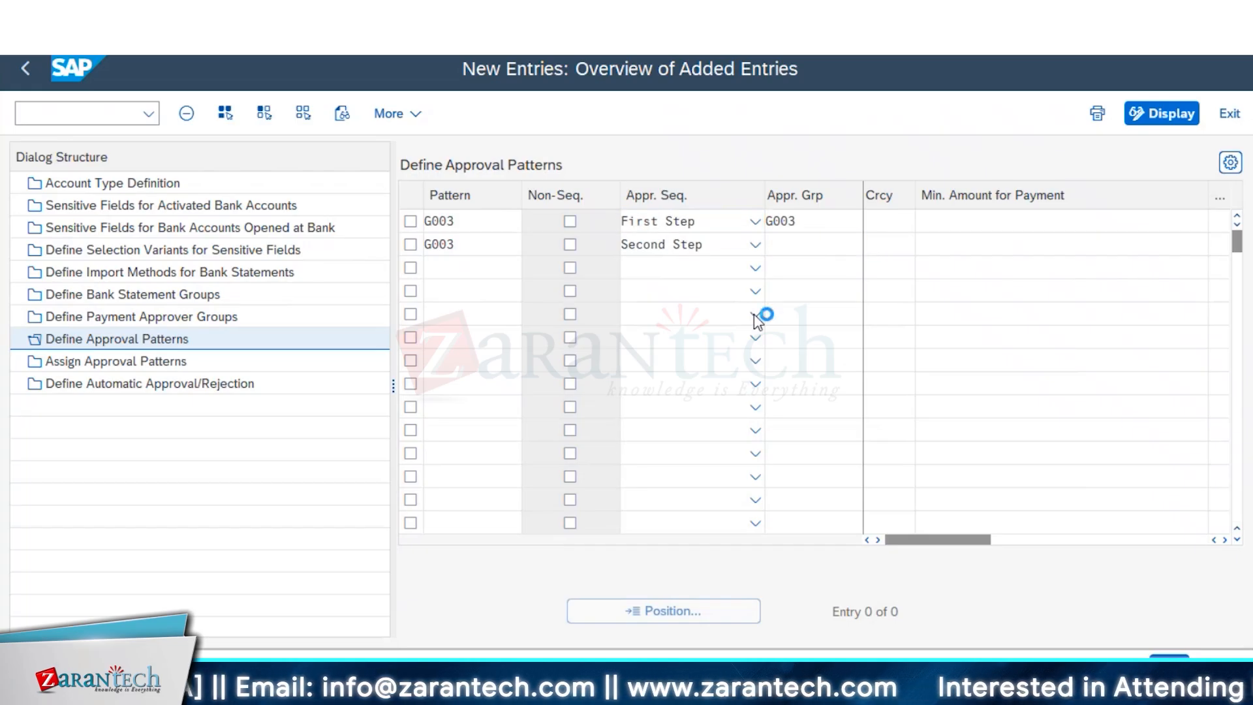
# - Add a third row for pattern G003 with sequence Third Step and approver group G003, and save the pattern
pyautogui.click(478, 270)
pyautogui.write('G003')
pyautogui.press('Tab')
pyautogui.press('Tab')
pyautogui.click(651, 273)
pyautogui.click(681, 372)
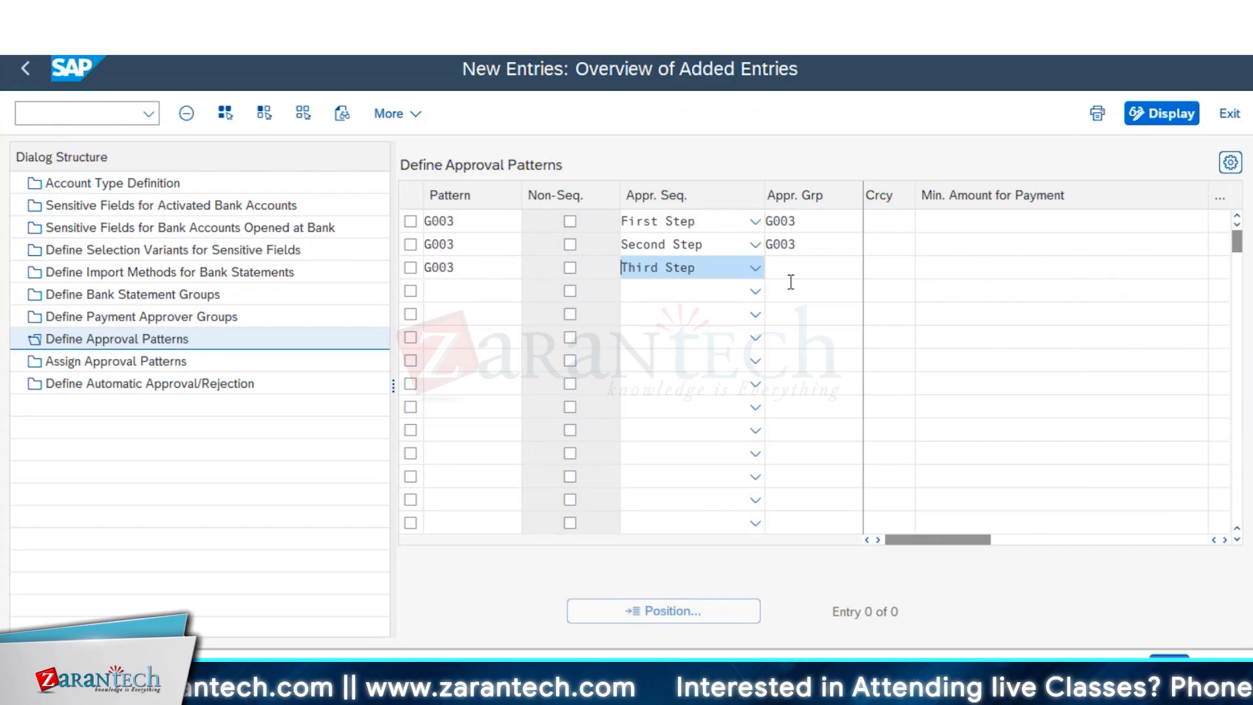
pyautogui.click(808, 268)
pyautogui.click(873, 271)
pyautogui.doubleClick(820, 292)
pyautogui.press('Return')
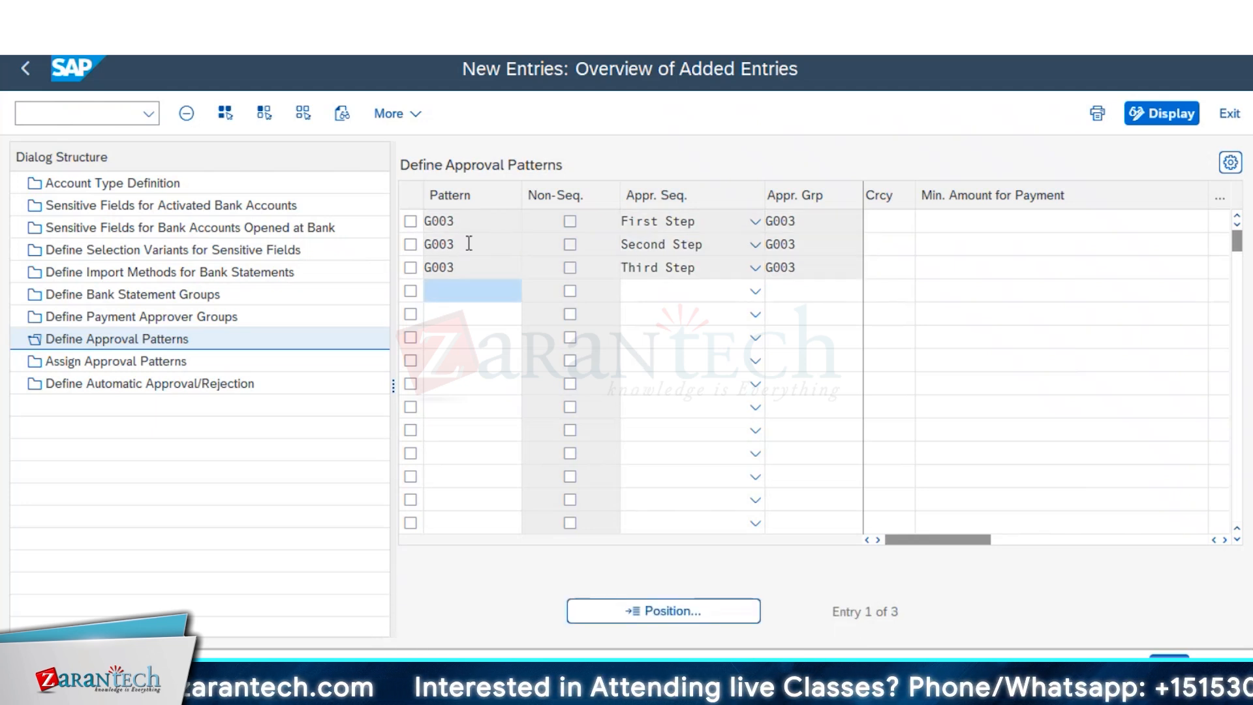
pyautogui.click(1169, 660)
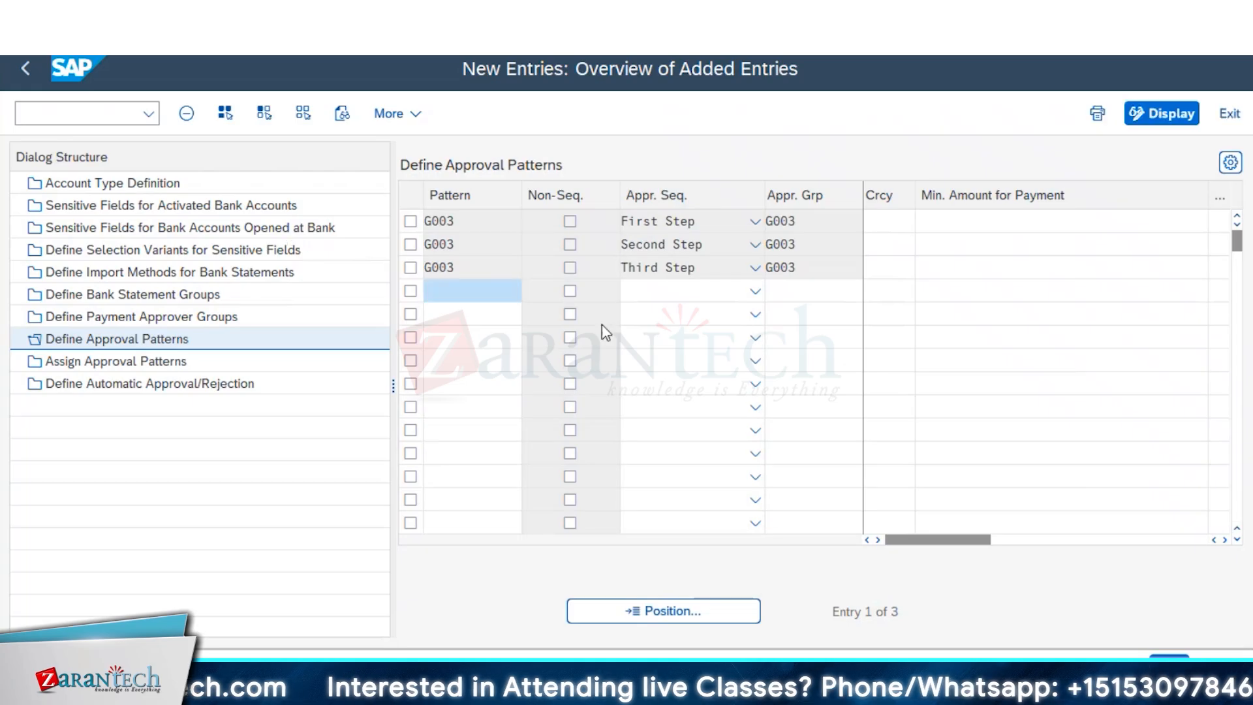
# - Open Assign Approval Patterns and examine company code 1710's entries and the list of possible bank account types
pyautogui.click(136, 363)
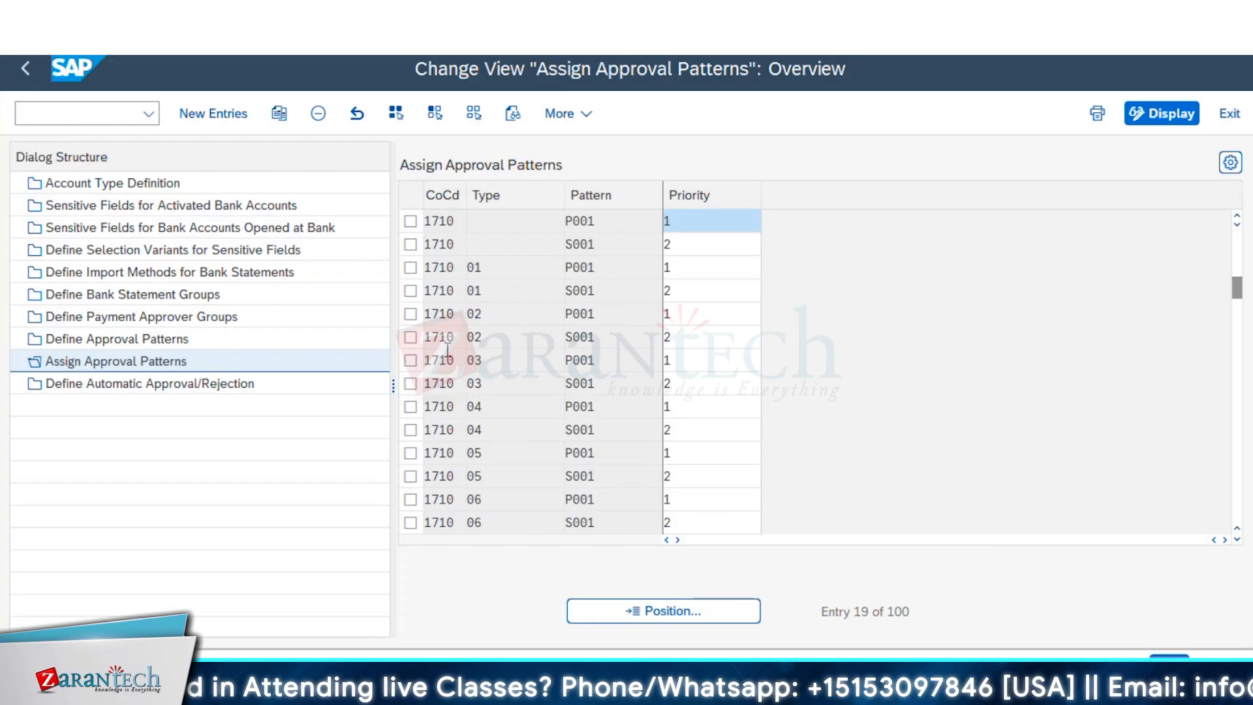
pyautogui.moveTo(459, 222); pyautogui.dragTo(421, 222)
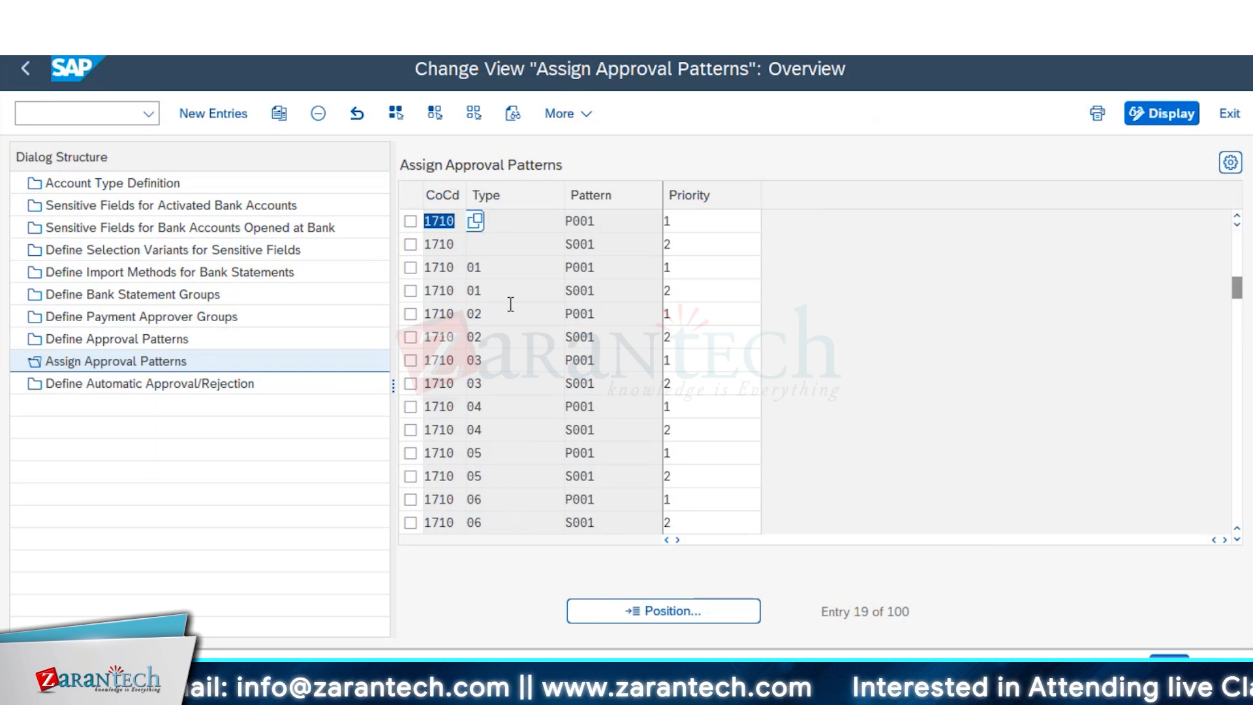
pyautogui.click(503, 271)
pyautogui.click(507, 222)
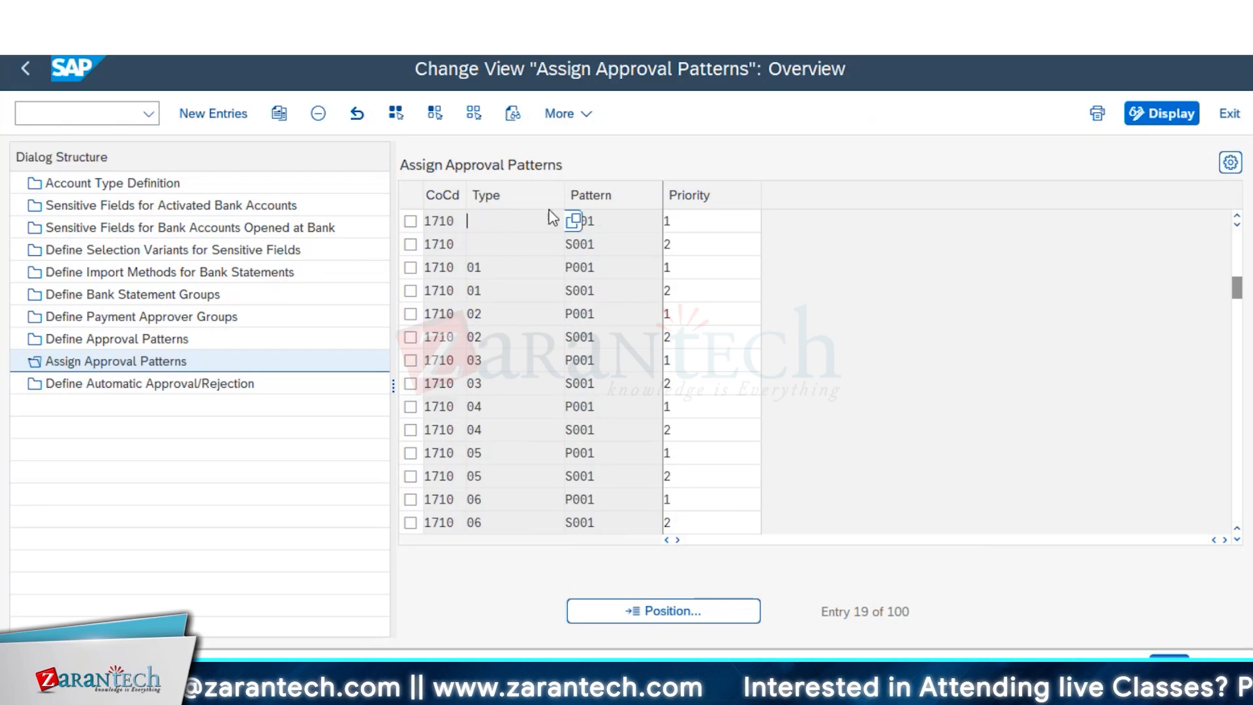
pyautogui.click(580, 224)
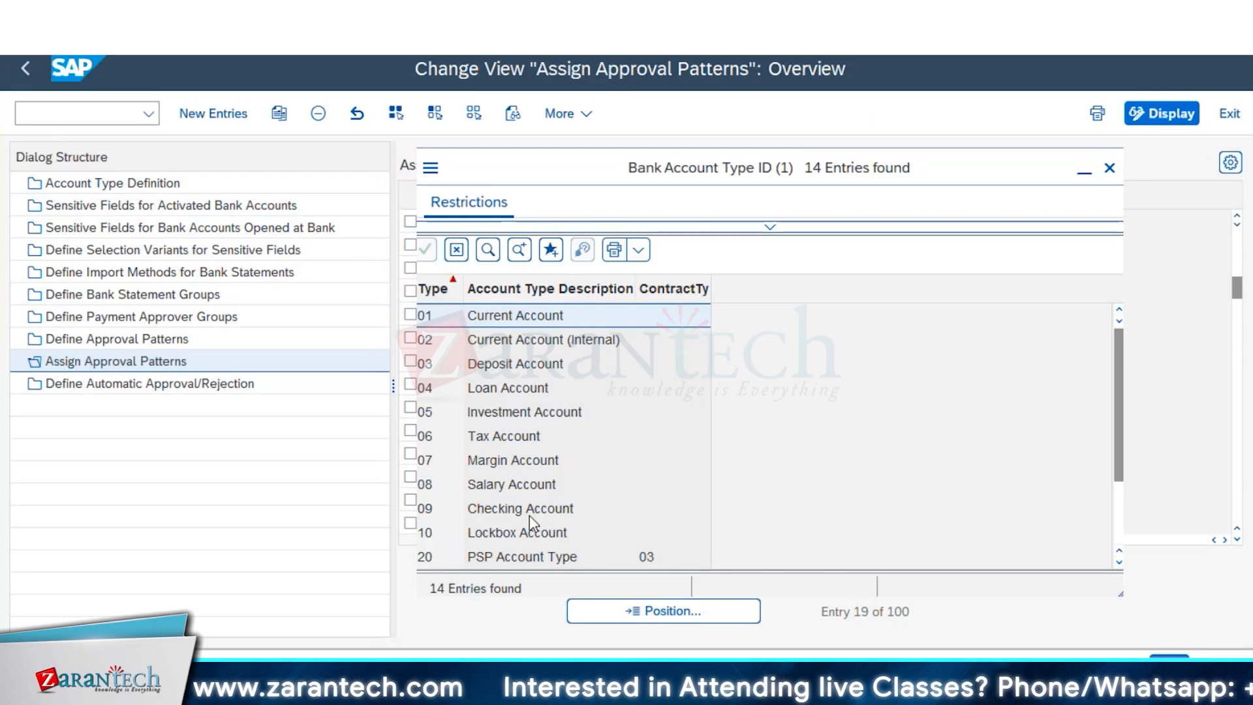
pyautogui.click(1109, 168)
# - Compare the priorities of patterns P001 and S001 for account type 01 in company code 1710
pyautogui.click(491, 268)
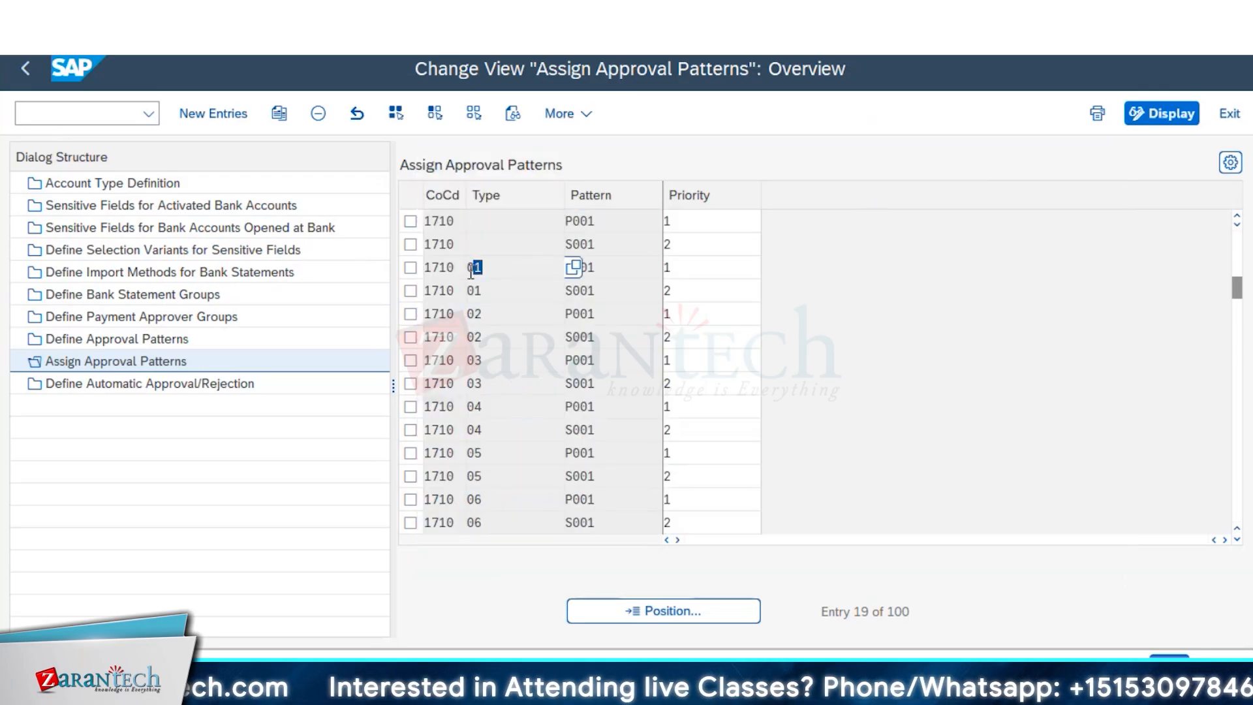
pyautogui.click(637, 268)
pyautogui.moveTo(636, 267); pyautogui.dragTo(565, 266)
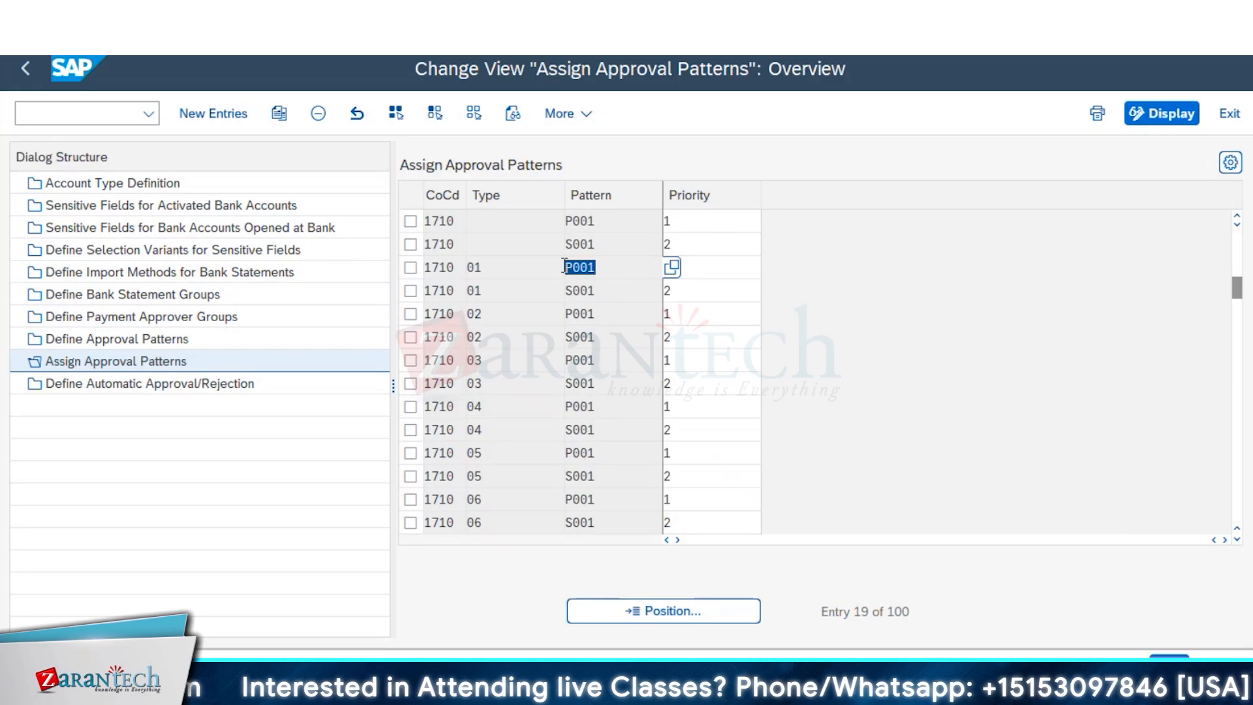
pyautogui.click(724, 269)
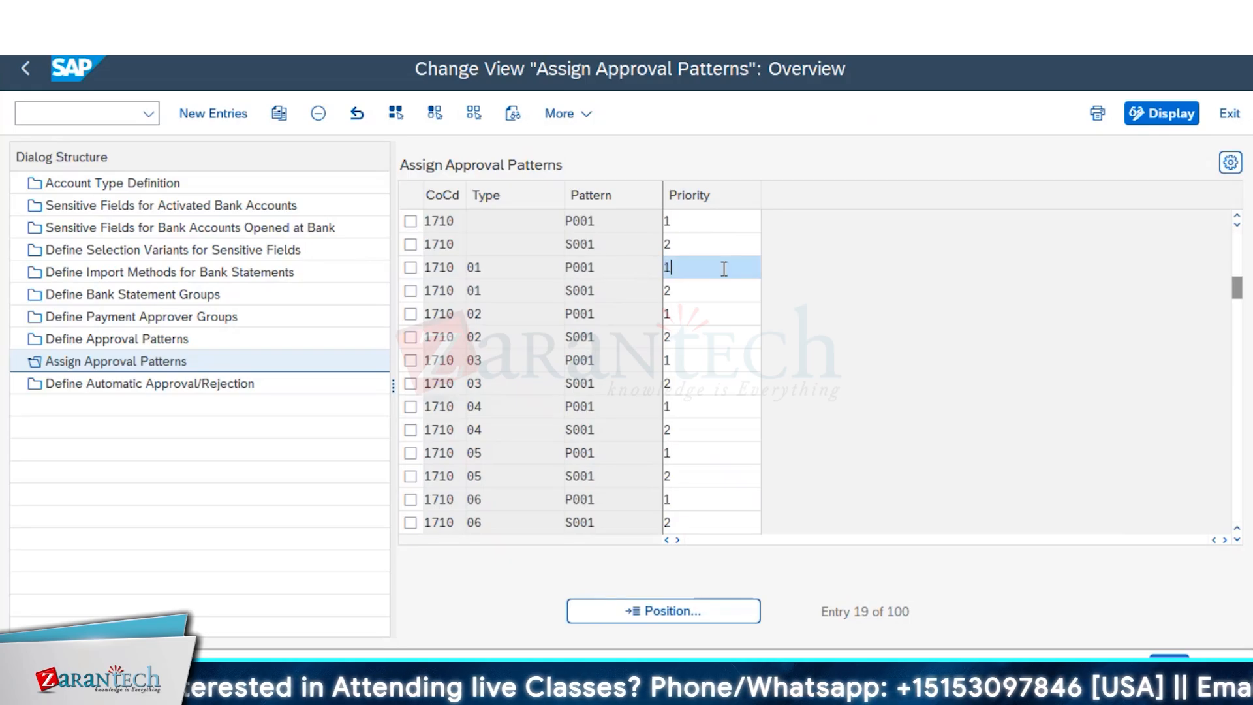
pyautogui.moveTo(630, 269); pyautogui.dragTo(567, 269)
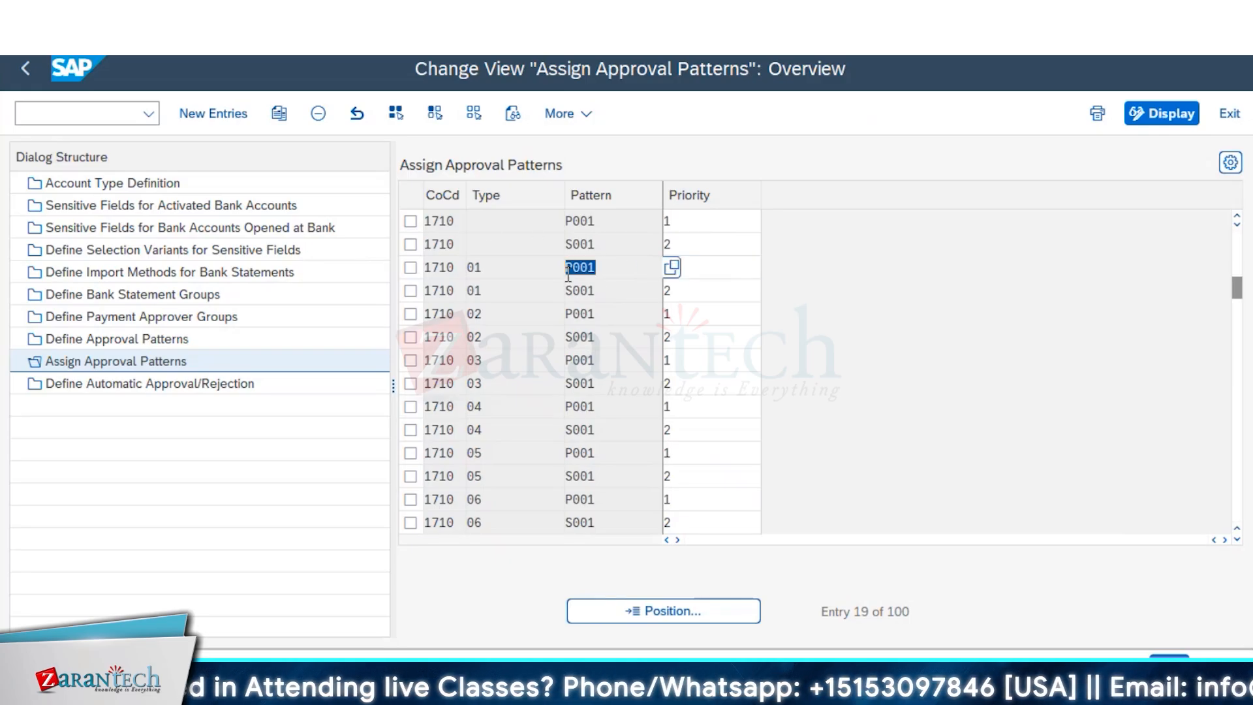
pyautogui.click(720, 269)
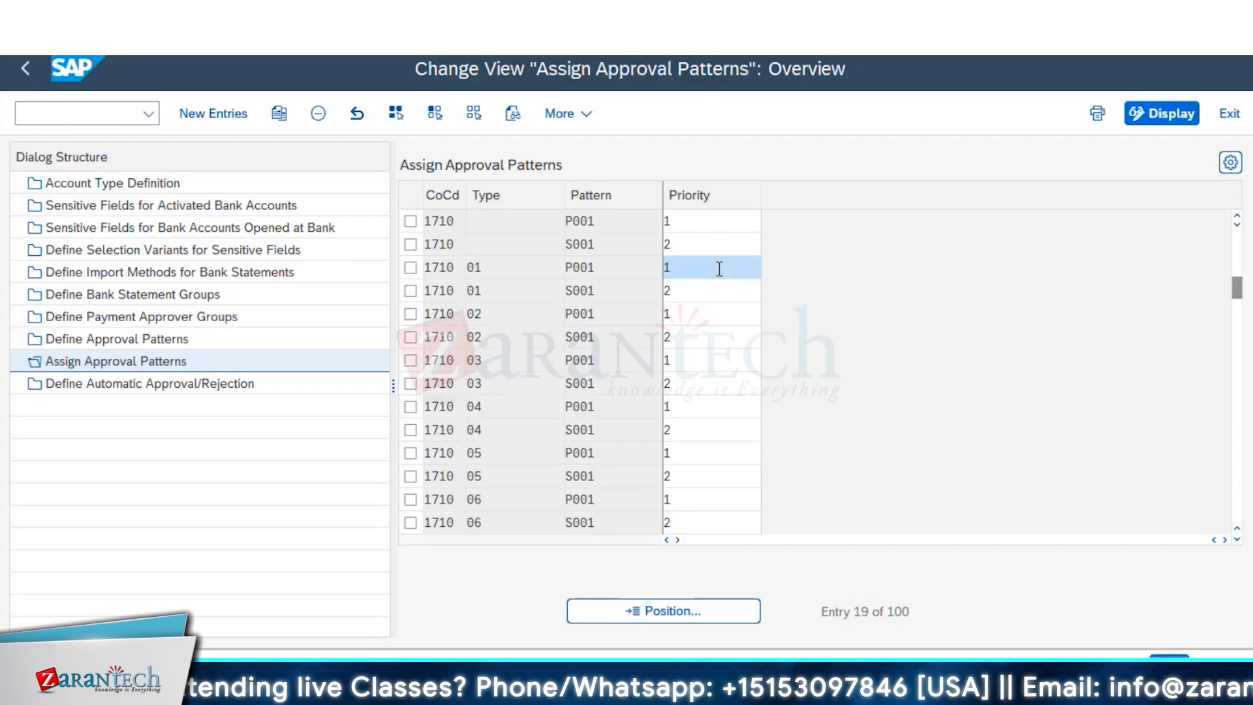
pyautogui.moveTo(625, 292); pyautogui.dragTo(563, 288)
pyautogui.click(713, 292)
pyautogui.write('2')
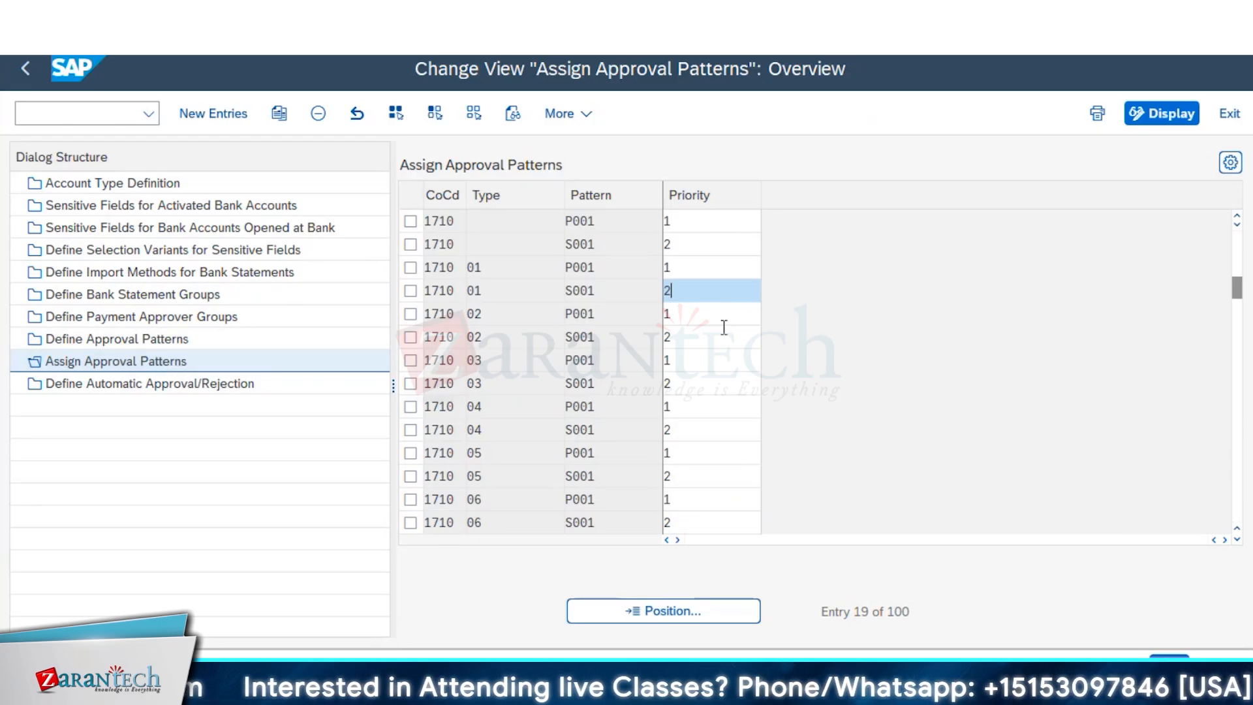
# - Open Define Automatic Approval/Rejection, examine the rule for company code 1710, and return to the IMG structure
pyautogui.click(174, 386)
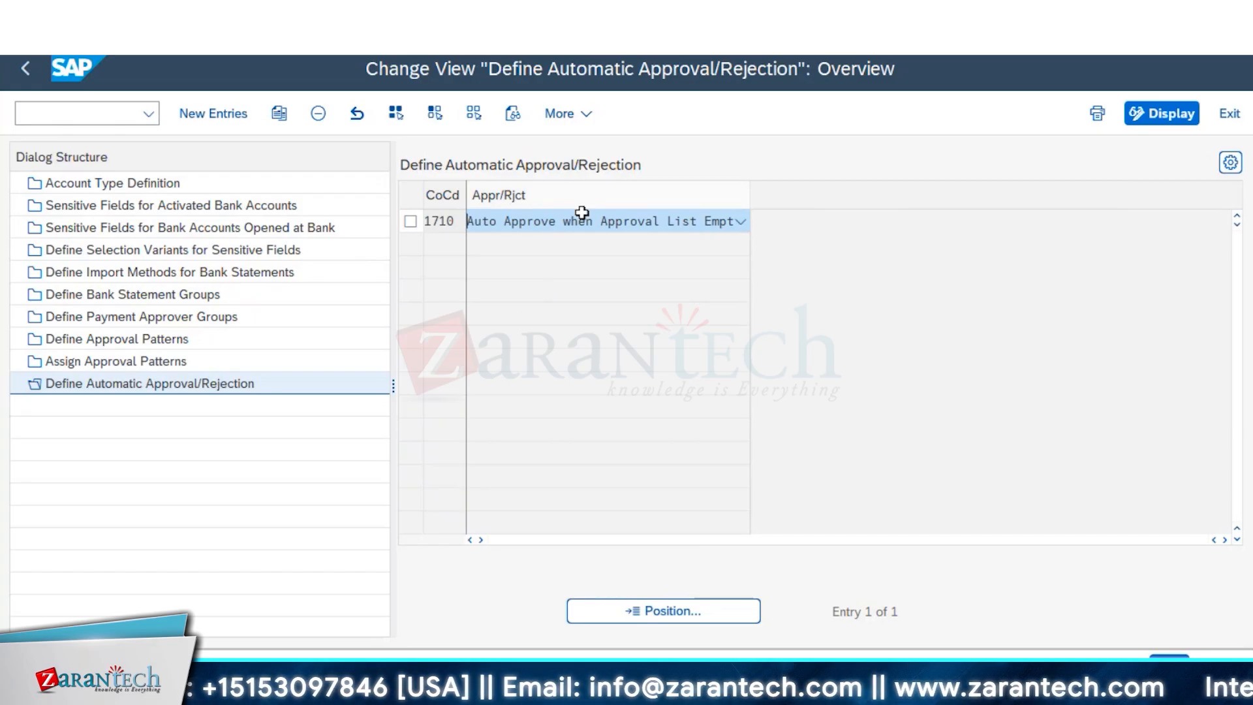
pyautogui.moveTo(427, 226); pyautogui.dragTo(457, 222)
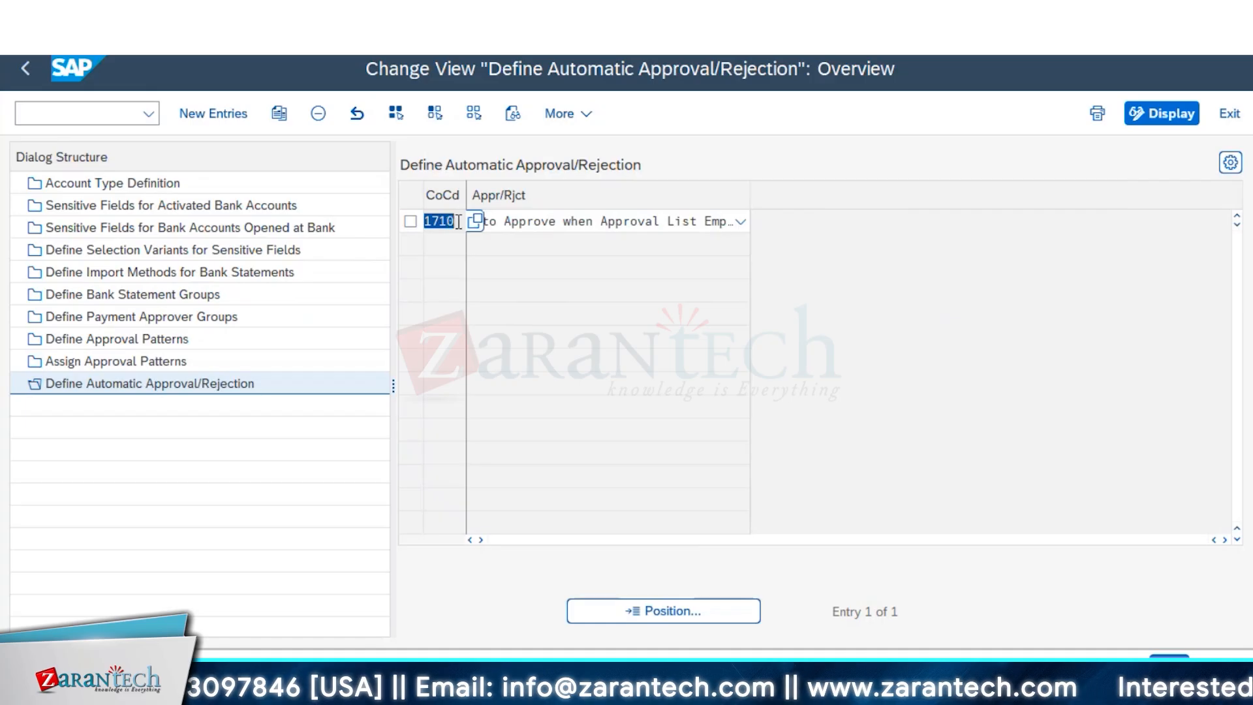
pyautogui.click(637, 228)
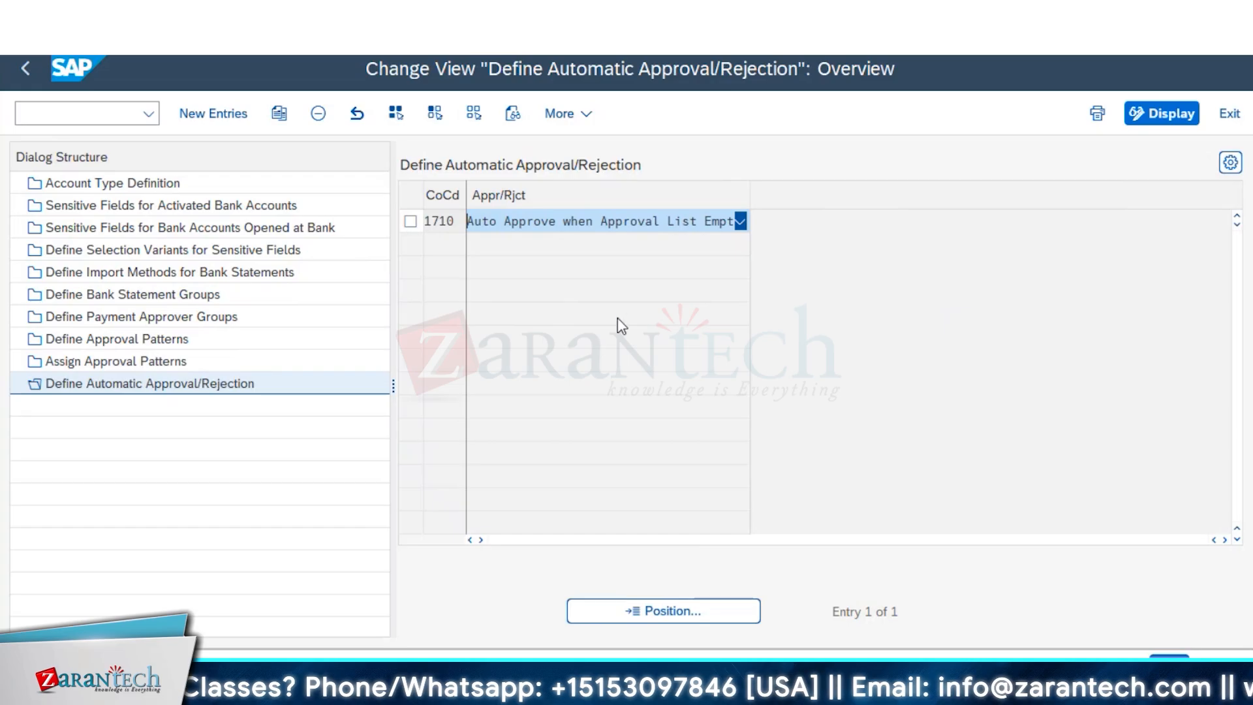
pyautogui.click(25, 68)
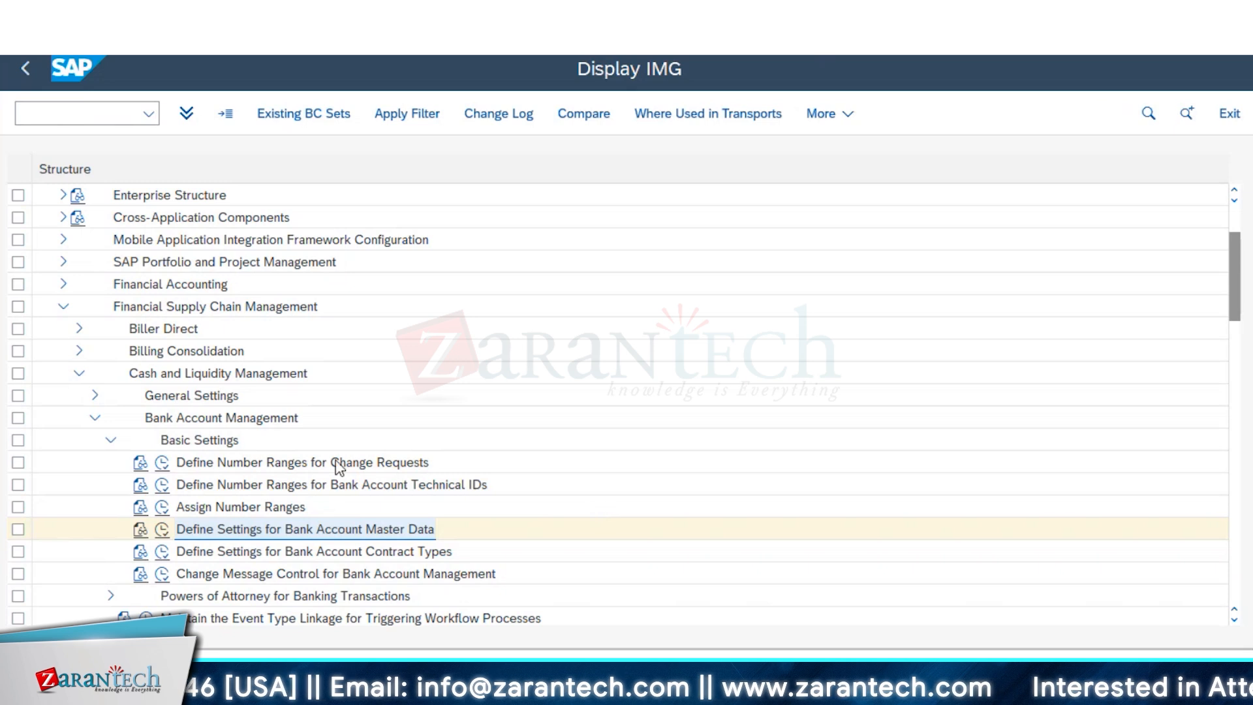
# - Open Define Settings for Bank Account Contract Types and review the repair action and the origination process and manual creation settings
pyautogui.scroll(-1, 338, 465)
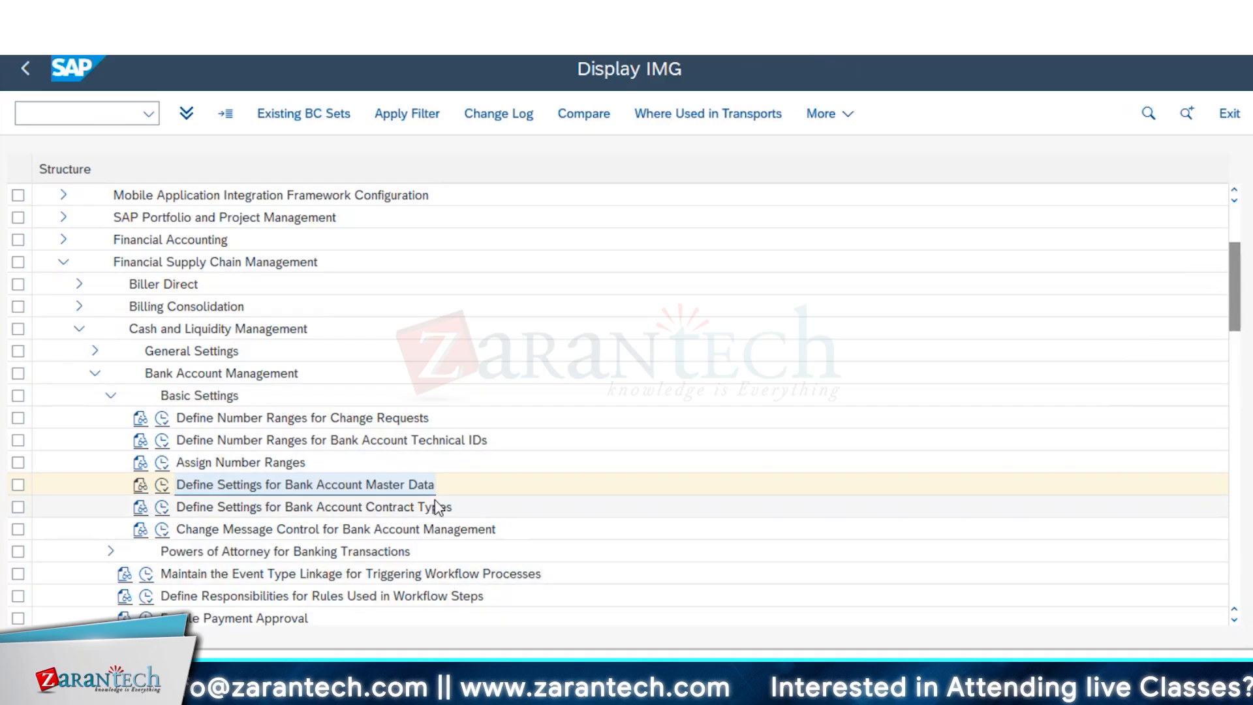
pyautogui.click(167, 508)
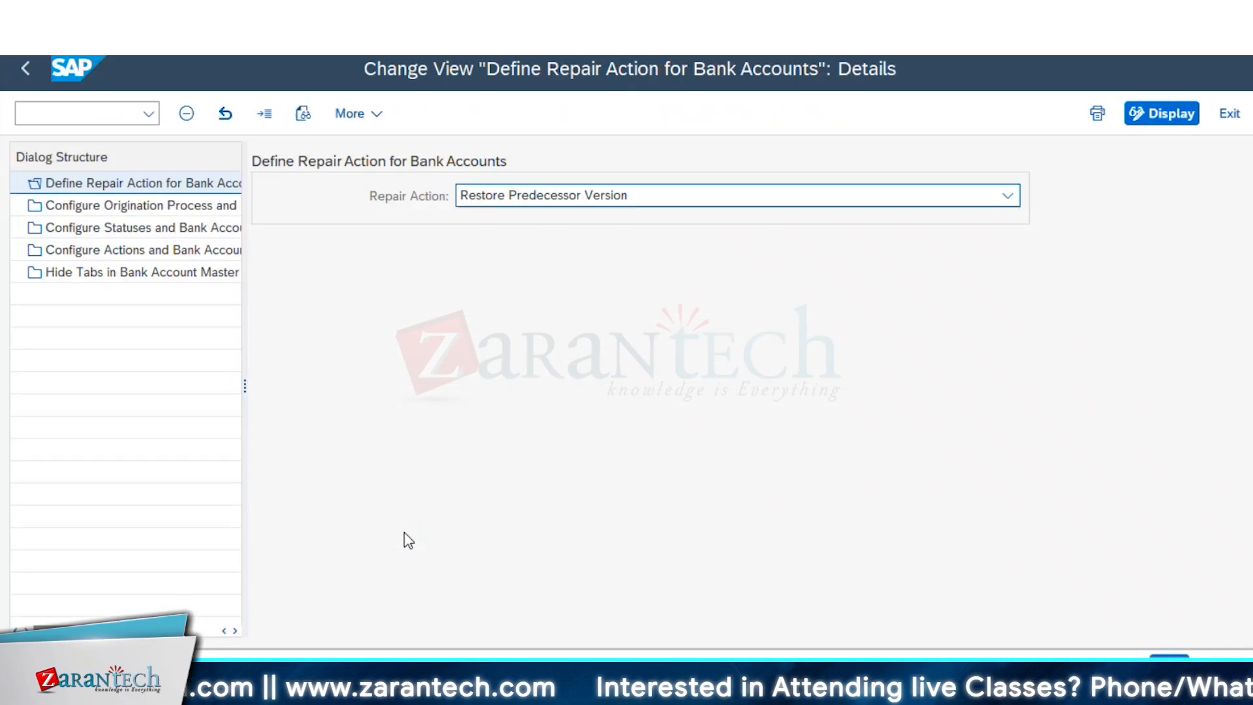
pyautogui.moveTo(237, 150); pyautogui.dragTo(334, 163)
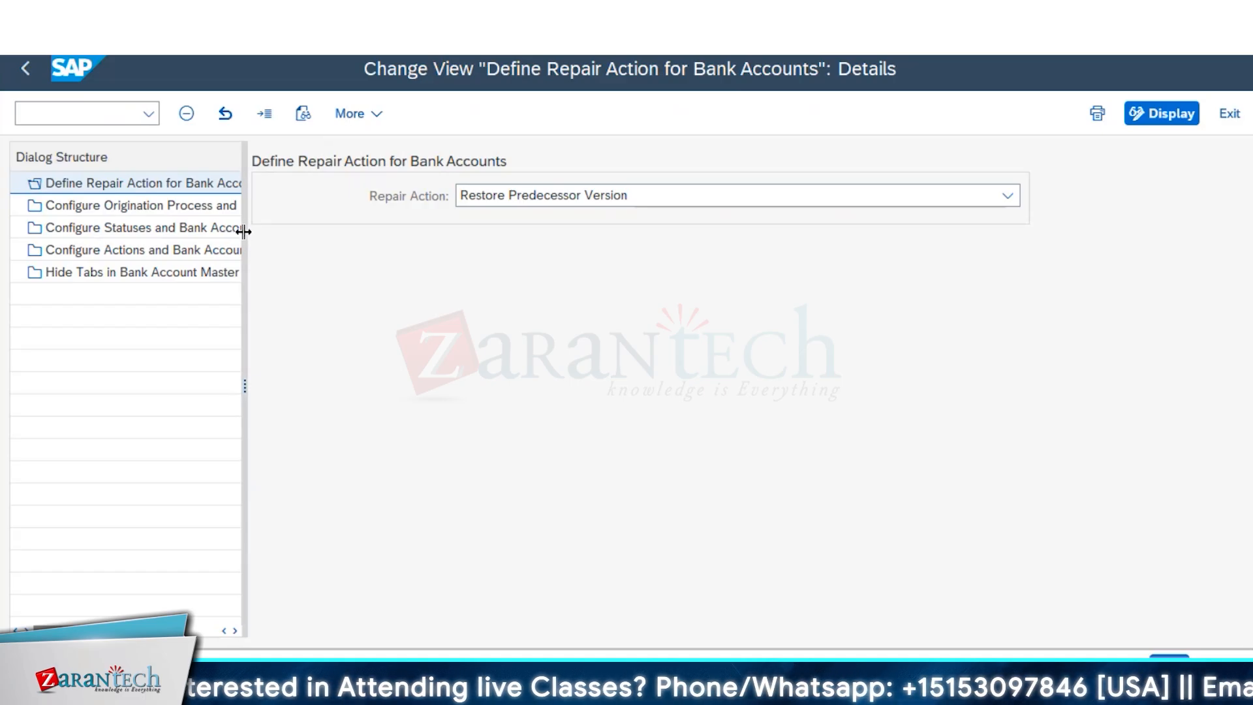
pyautogui.moveTo(243, 231); pyautogui.dragTo(392, 238)
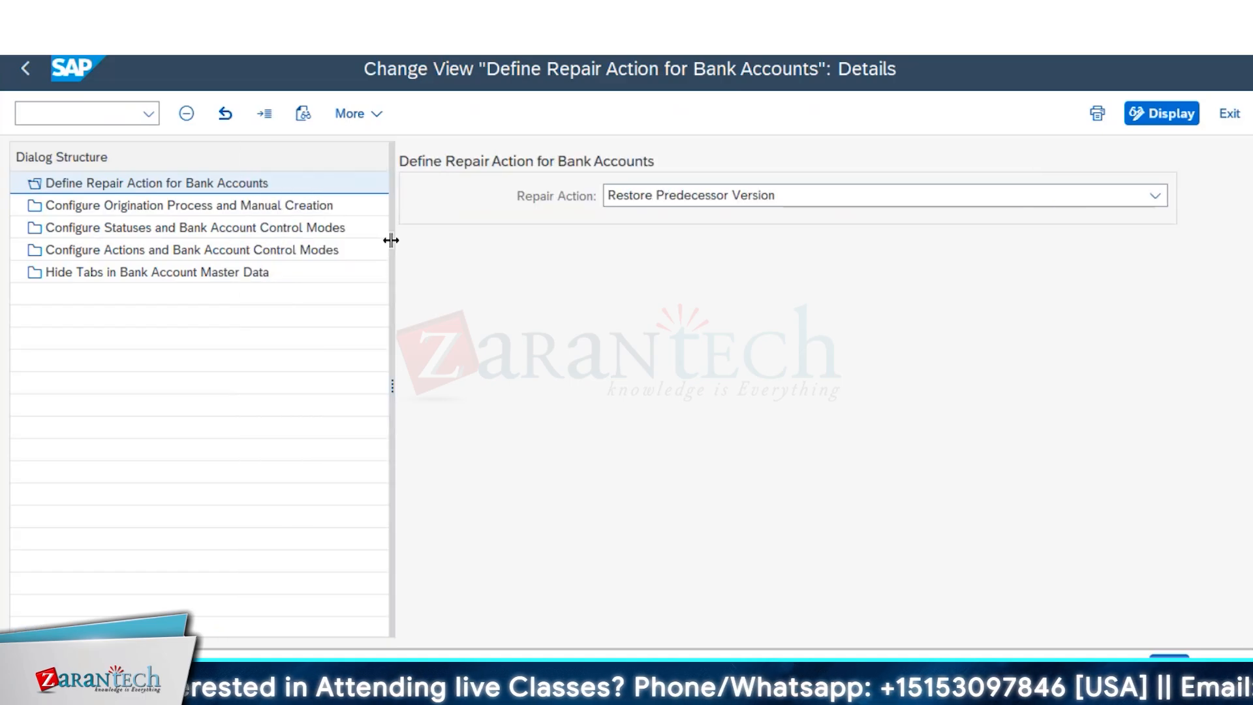
pyautogui.doubleClick(264, 206)
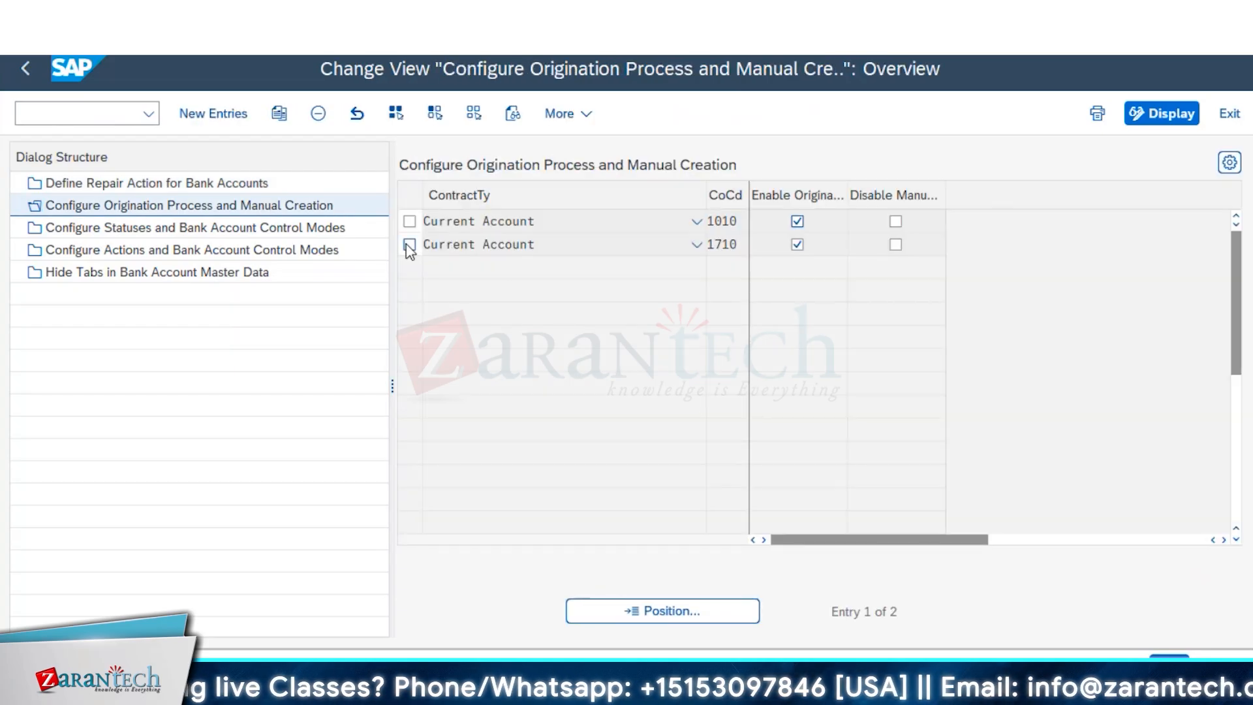
pyautogui.doubleClick(122, 189)
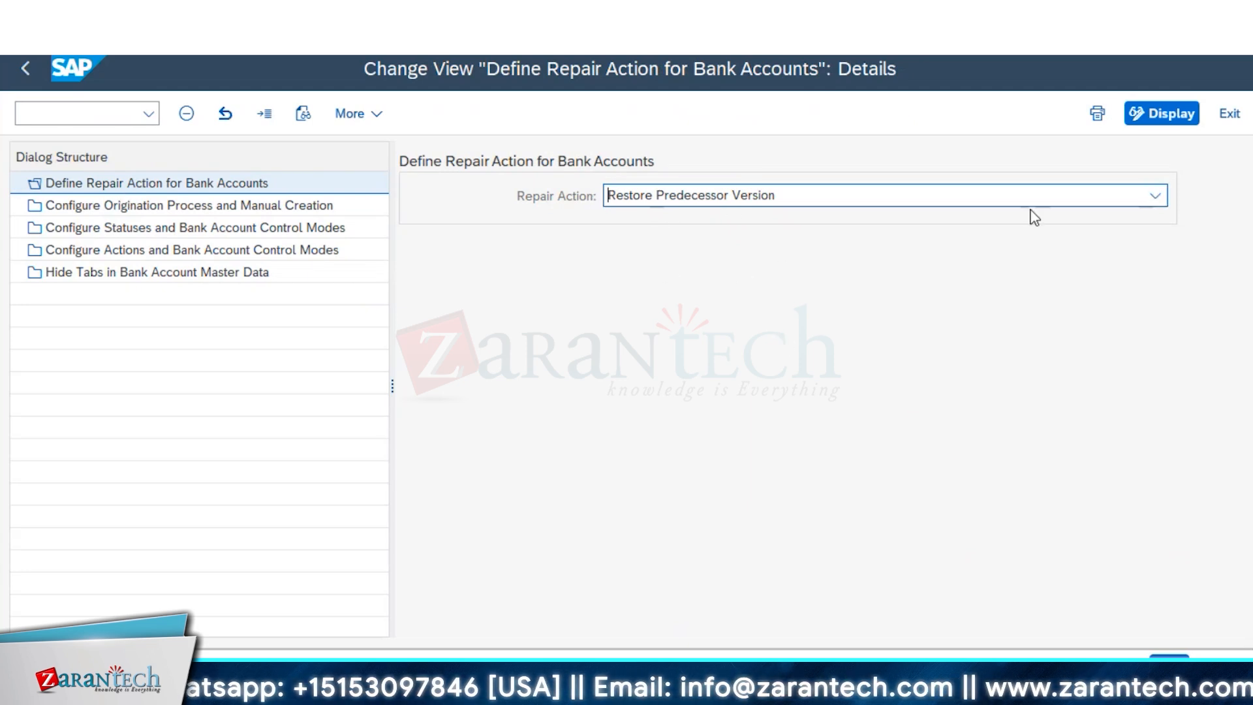
pyautogui.doubleClick(325, 205)
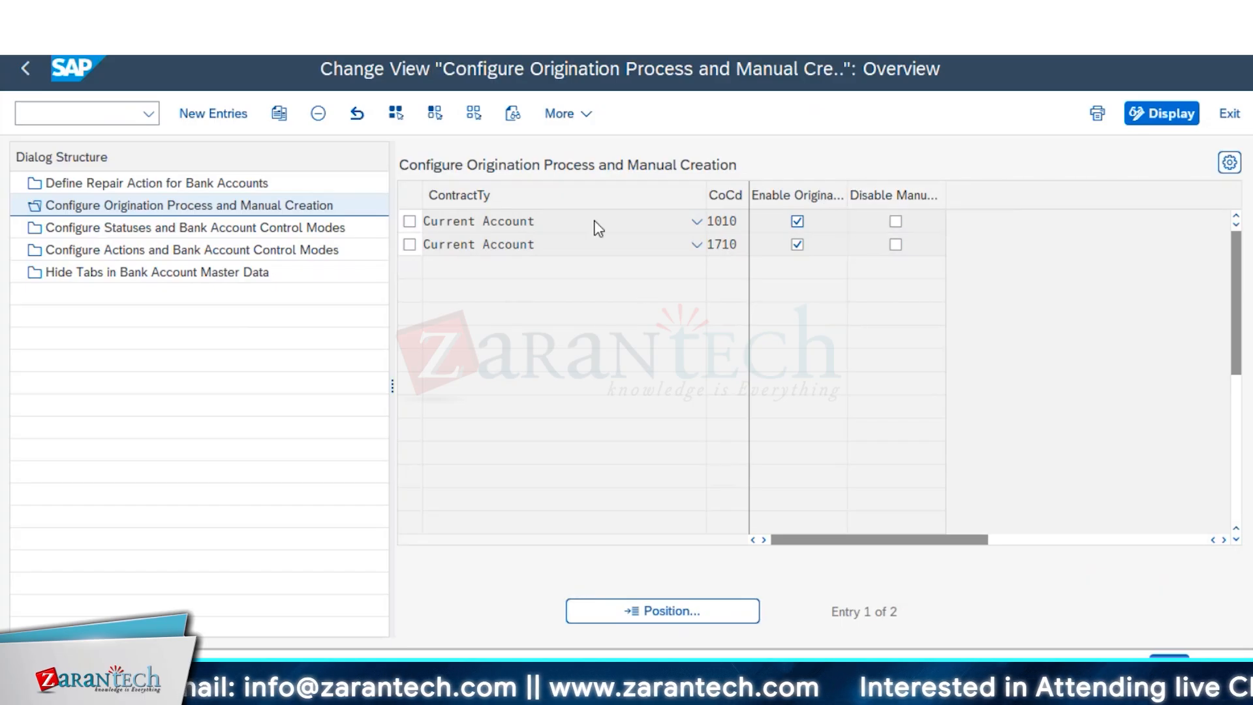
# - Examine the statuses and bank account control modes configured for the Current Account contract type
pyautogui.click(269, 227)
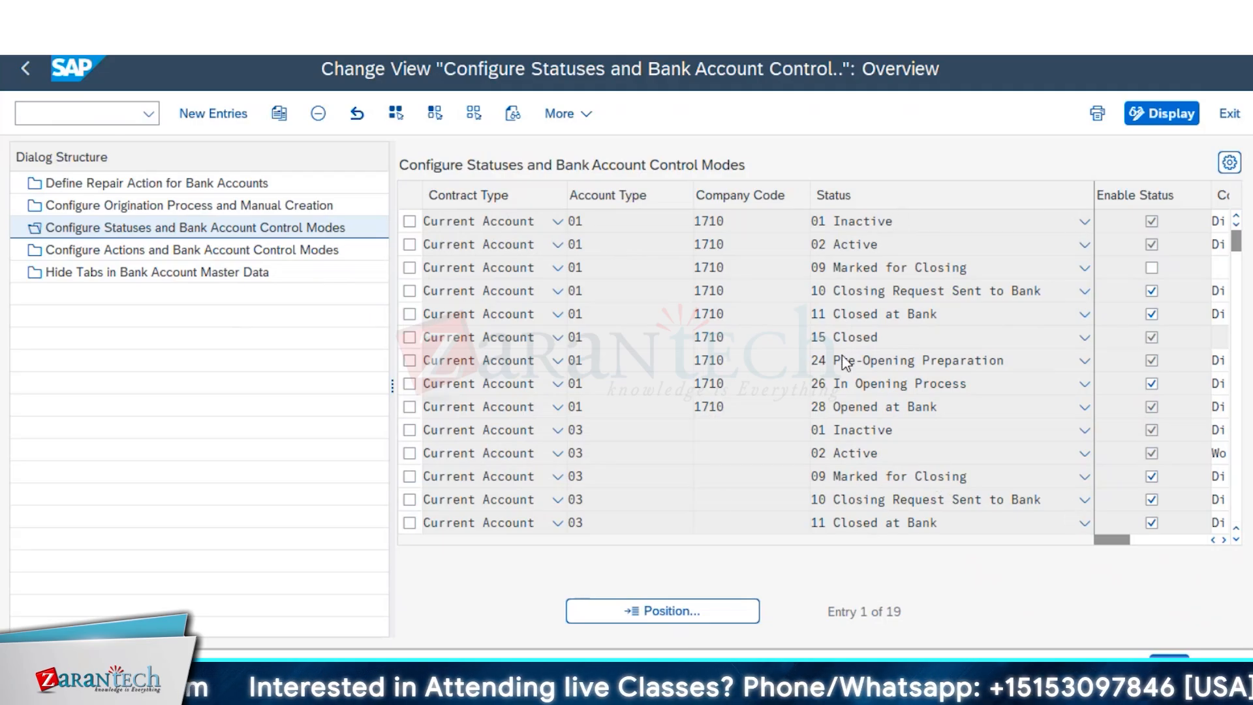
pyautogui.moveTo(1119, 540); pyautogui.dragTo(1181, 542)
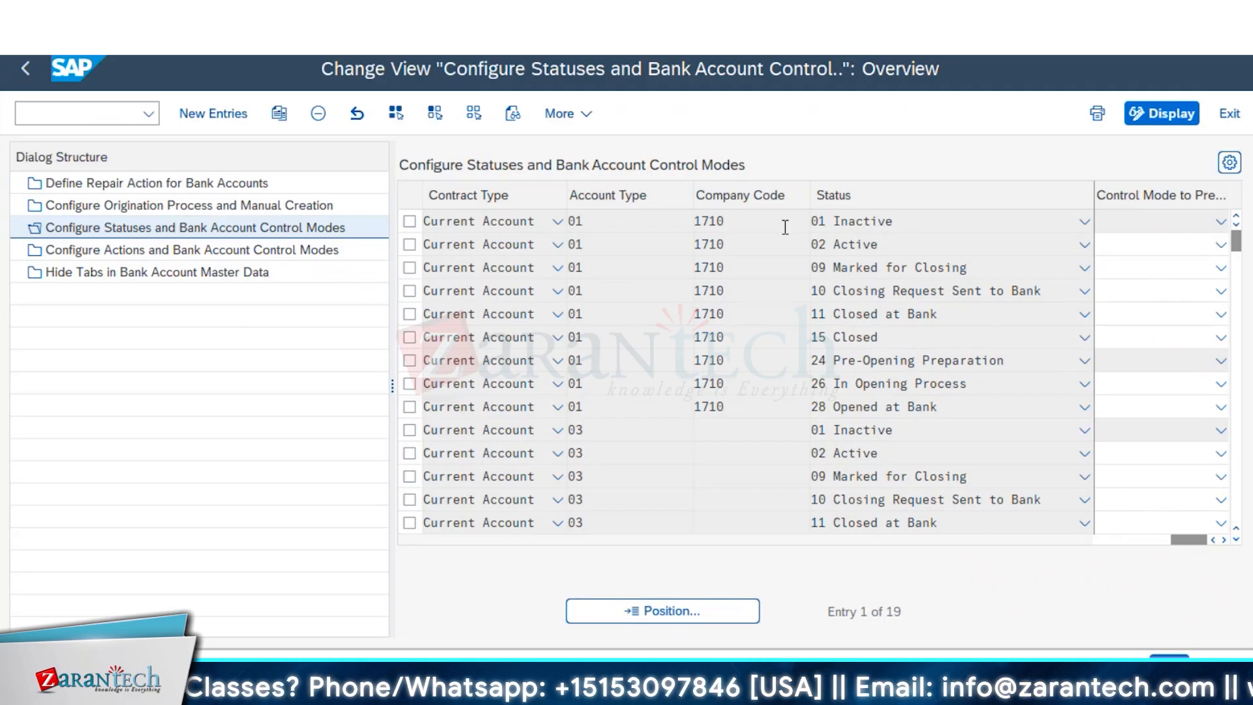
pyautogui.click(895, 222)
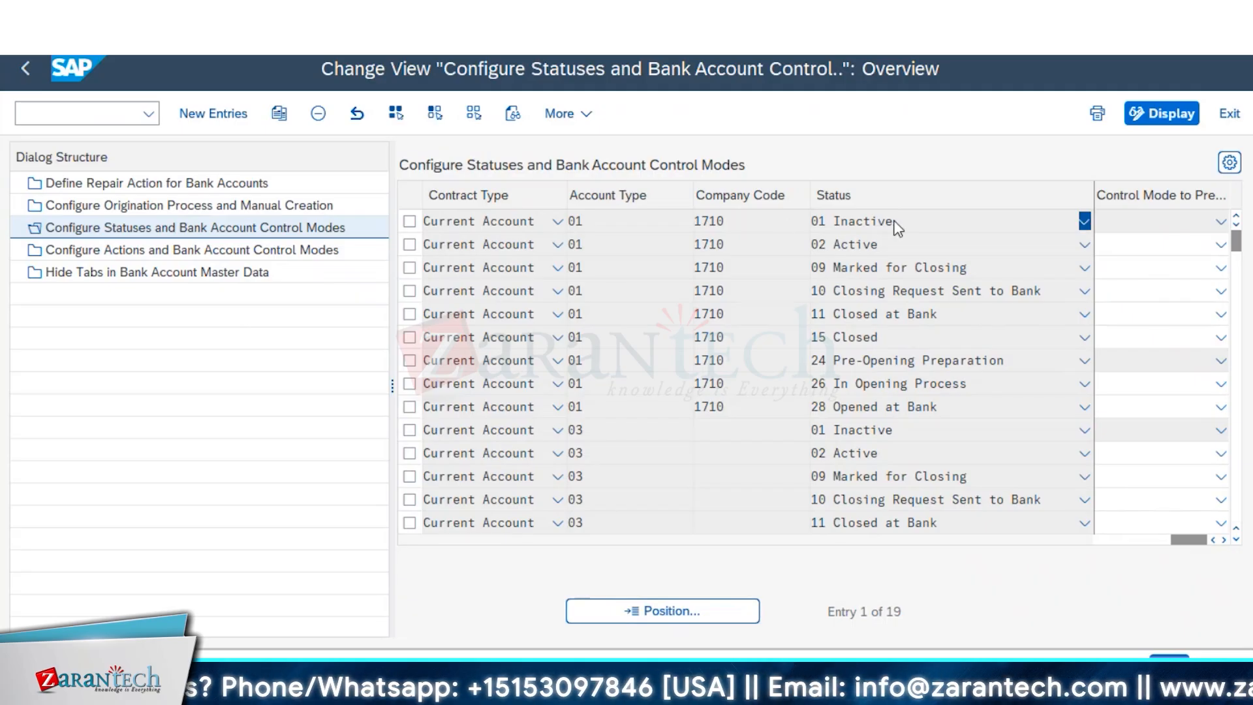
pyautogui.scroll(-1, 991, 453)
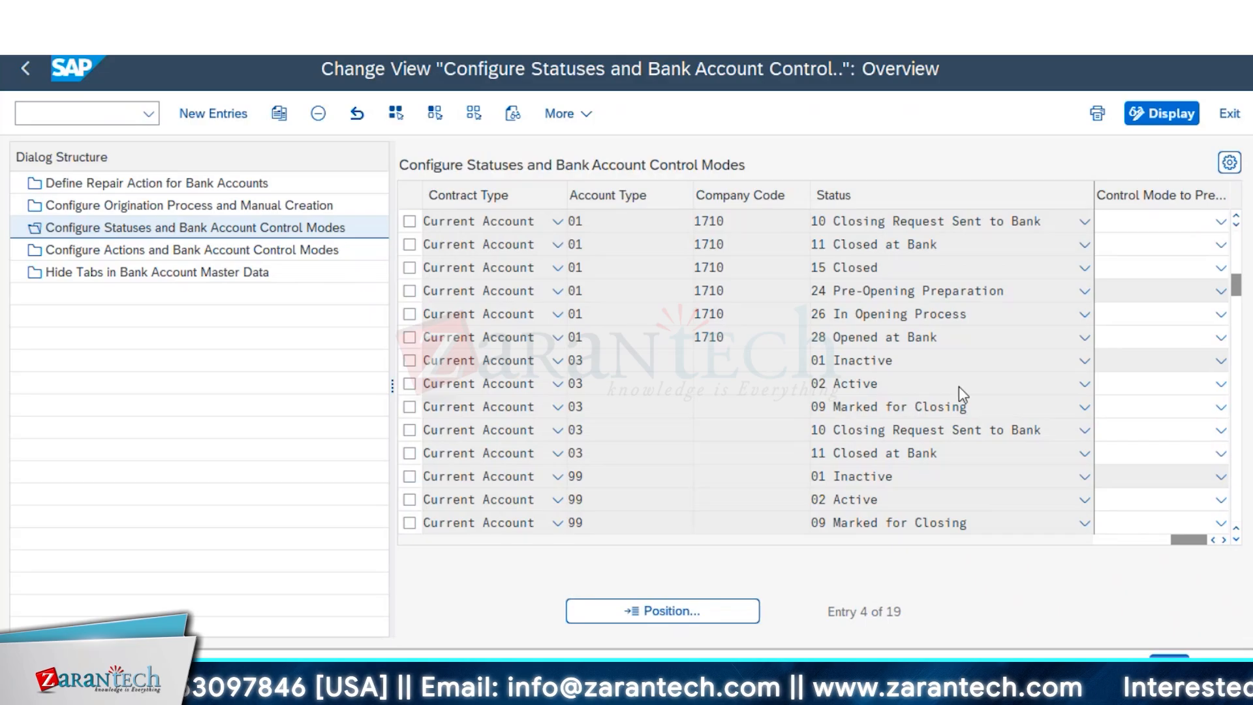
pyautogui.scroll(1, 927, 392)
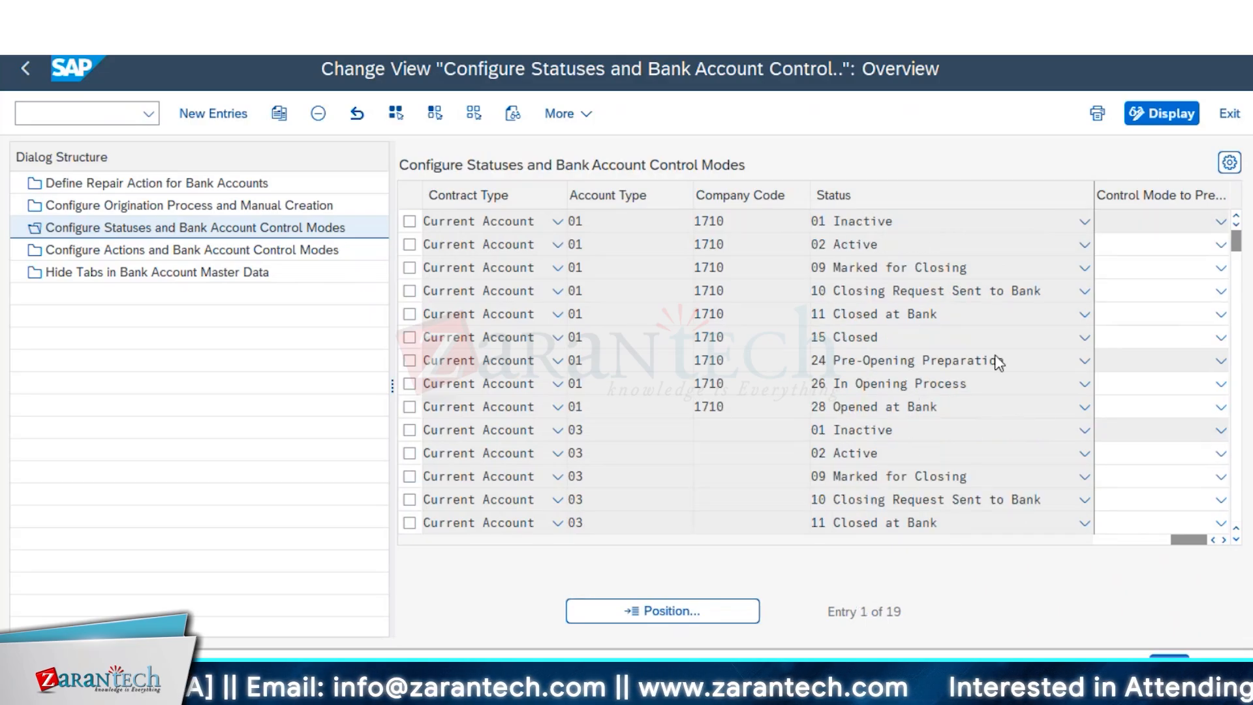
# - Review the action control modes and the hidden tabs in bank account master data, and return to the IMG structure
pyautogui.click(247, 255)
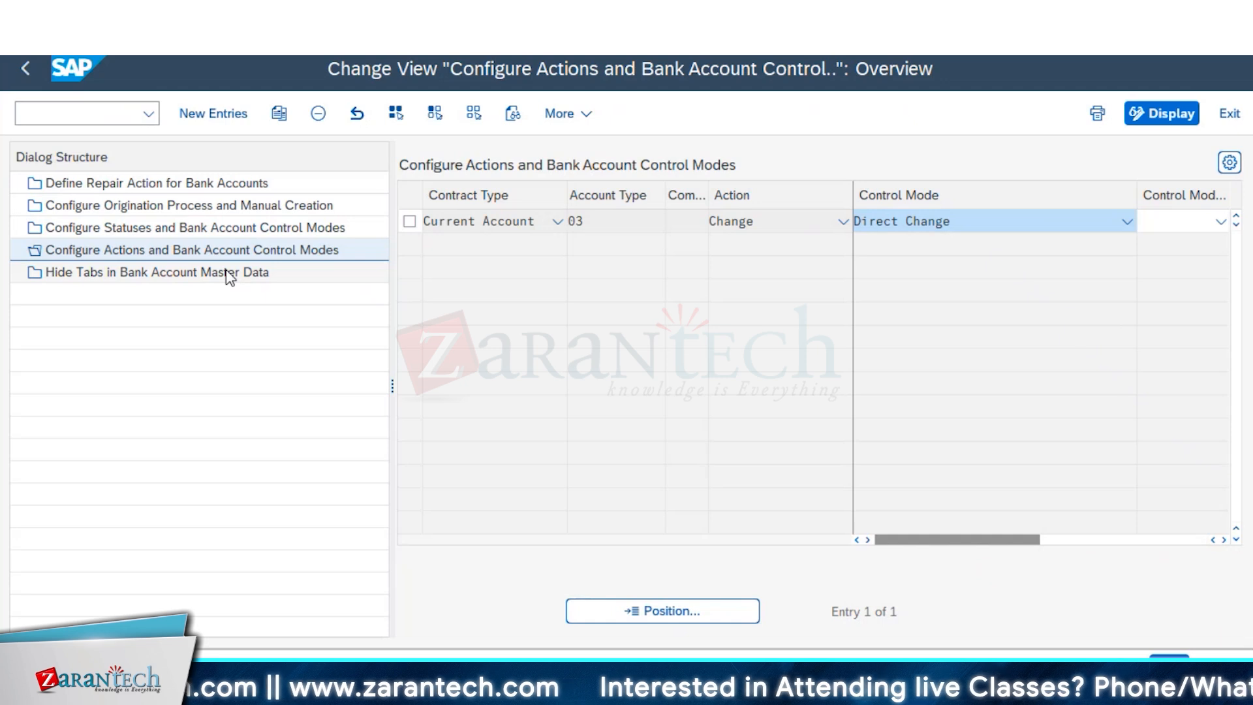
pyautogui.click(230, 277)
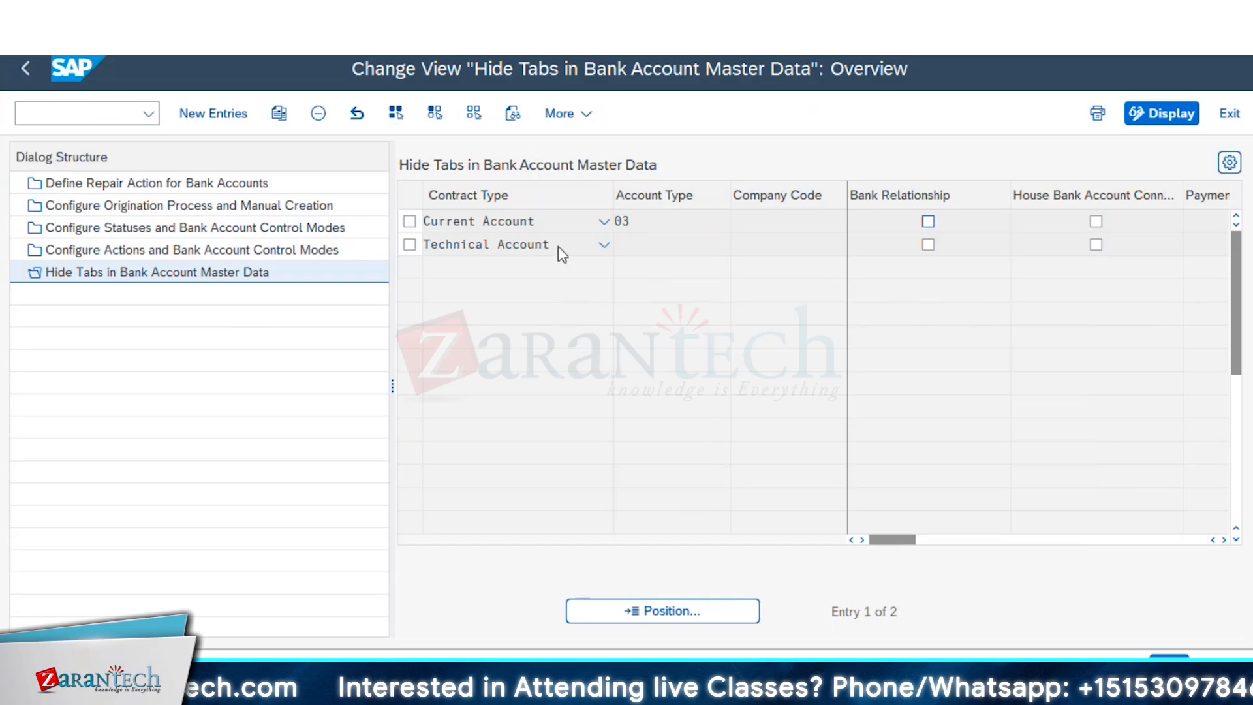
pyautogui.moveTo(885, 547); pyautogui.dragTo(1128, 549)
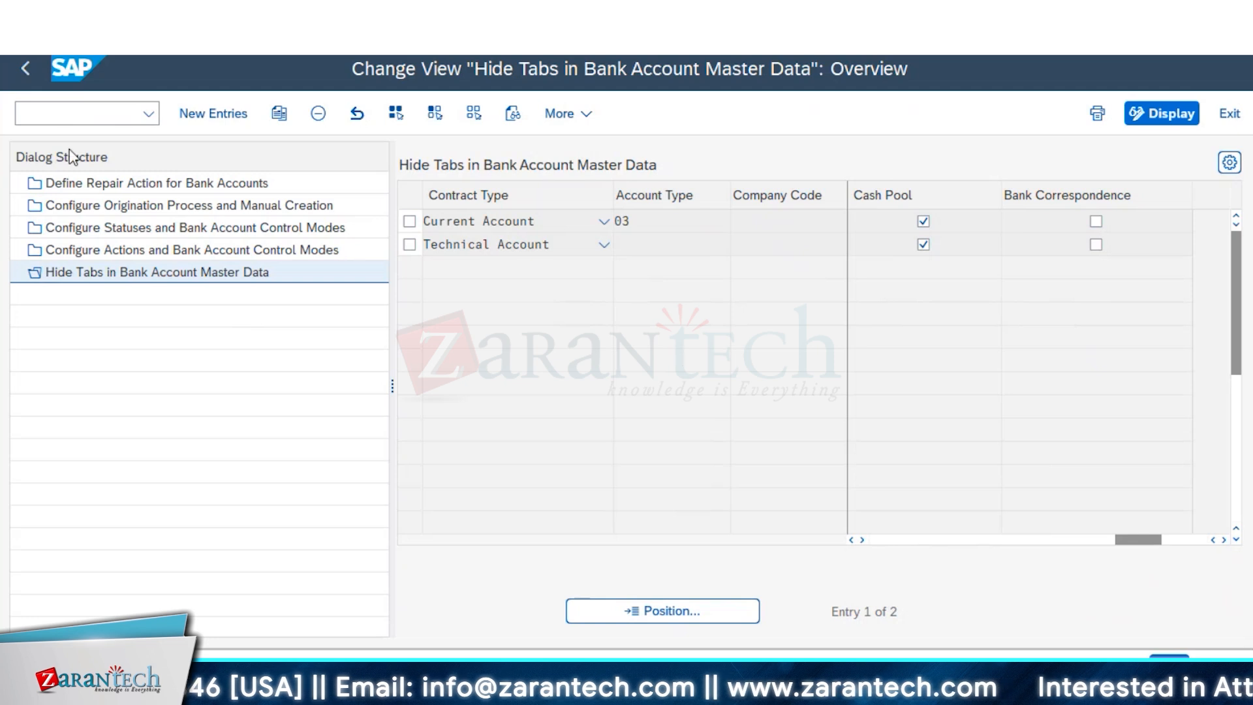
pyautogui.click(23, 71)
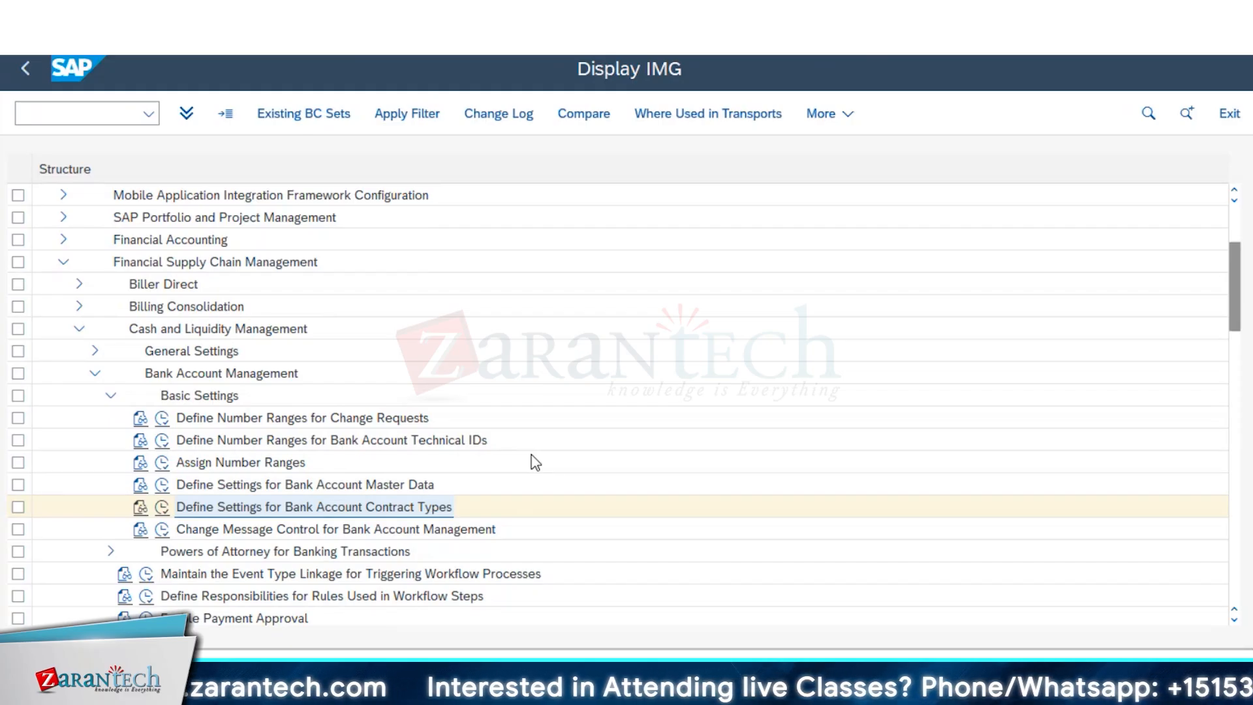
# - Collapse Basic Settings and locate Manage Field Status Groups under Bank Account Management through the IMG search hits
pyautogui.press('Left')
pyautogui.press('Left')
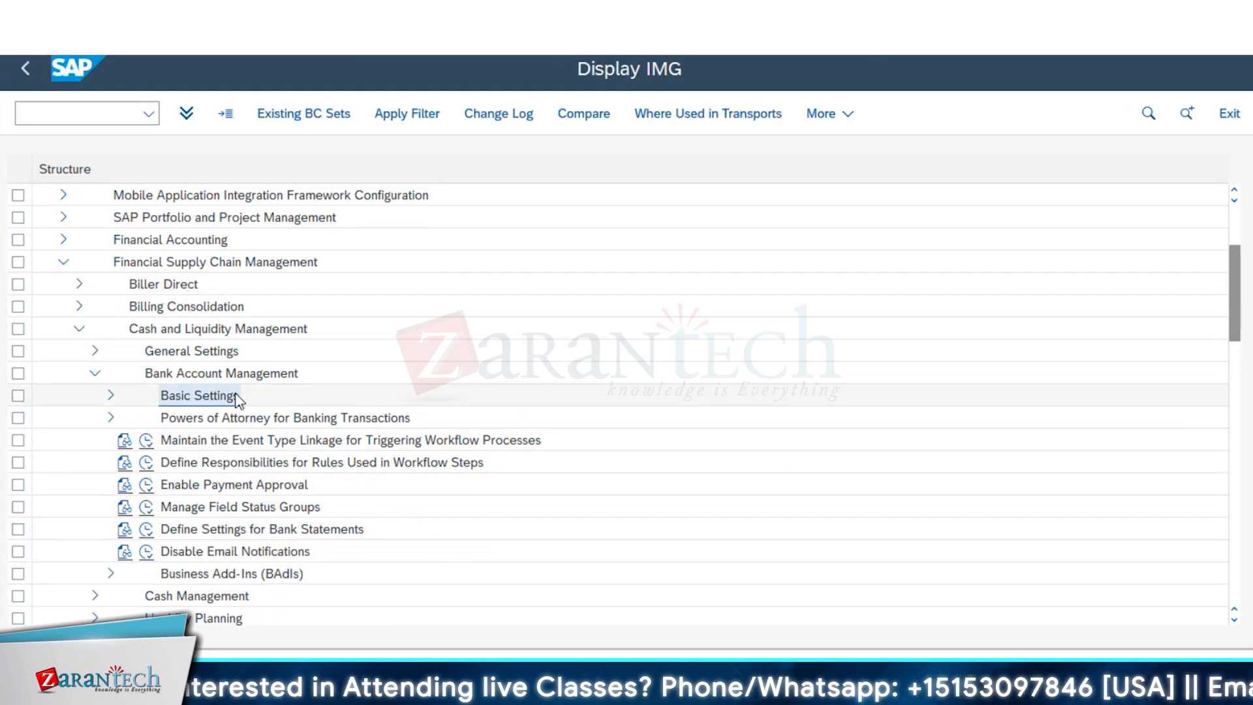
pyautogui.click(105, 400)
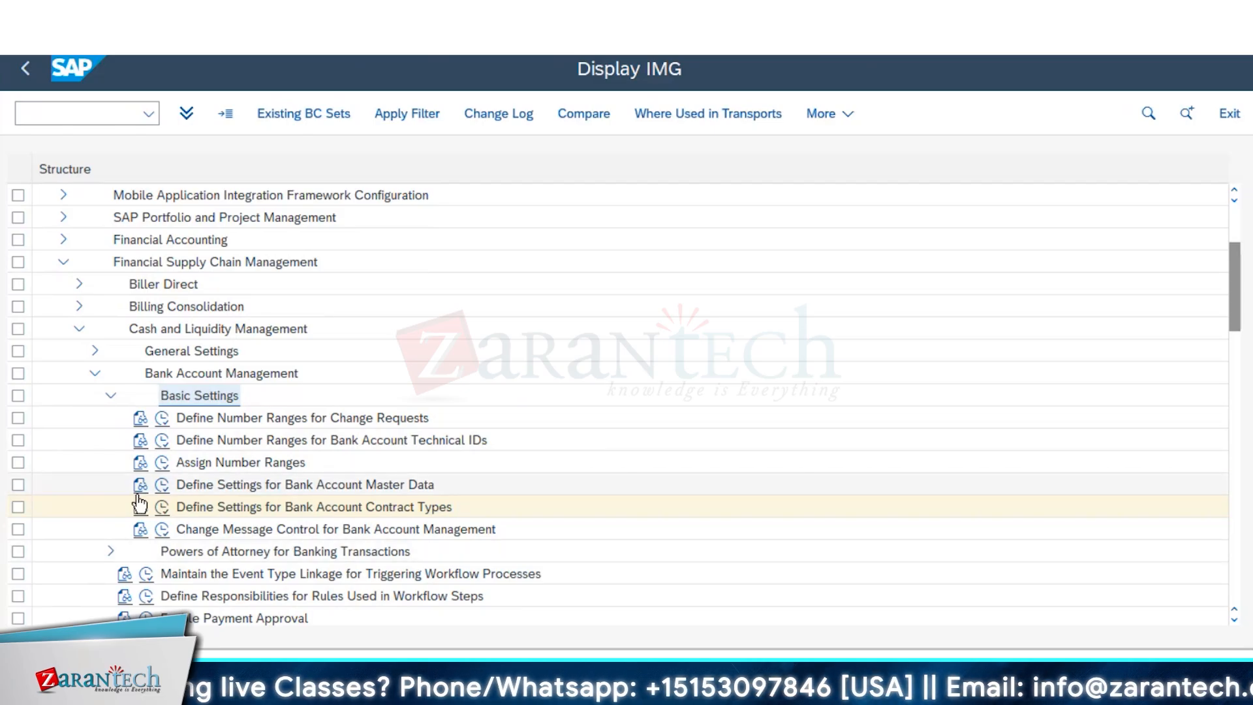
pyautogui.click(108, 398)
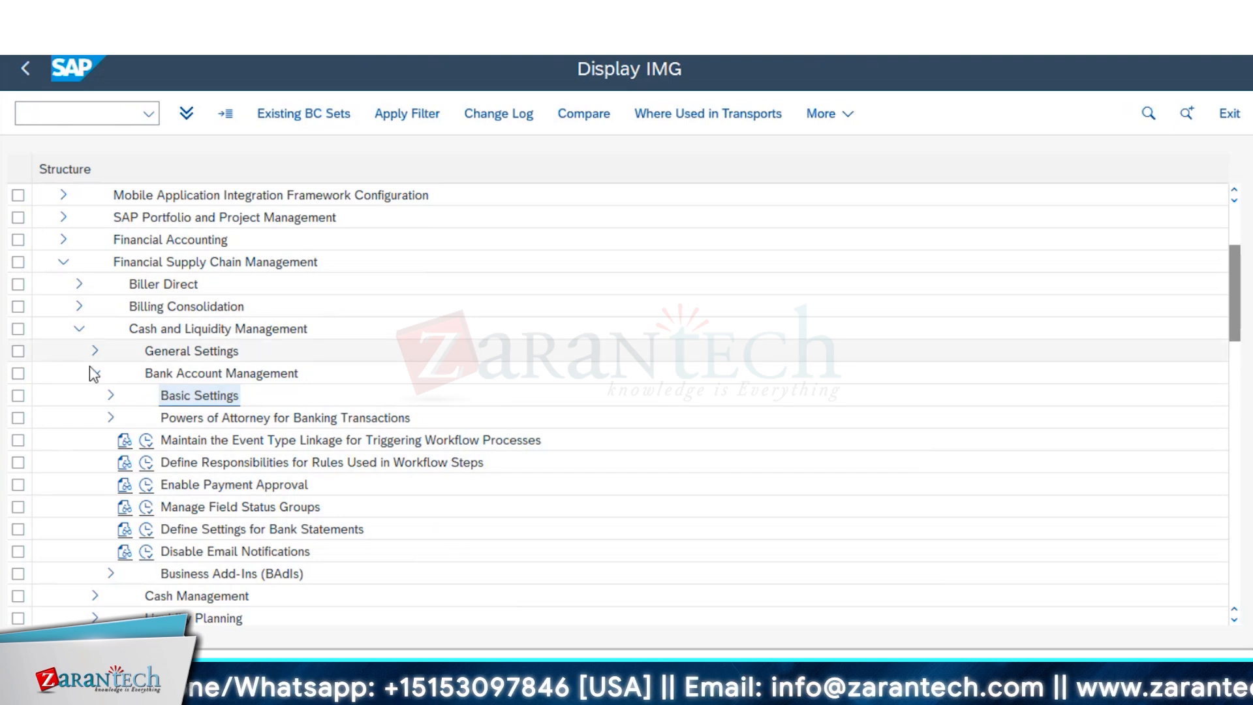
pyautogui.scroll(-1, 107, 490)
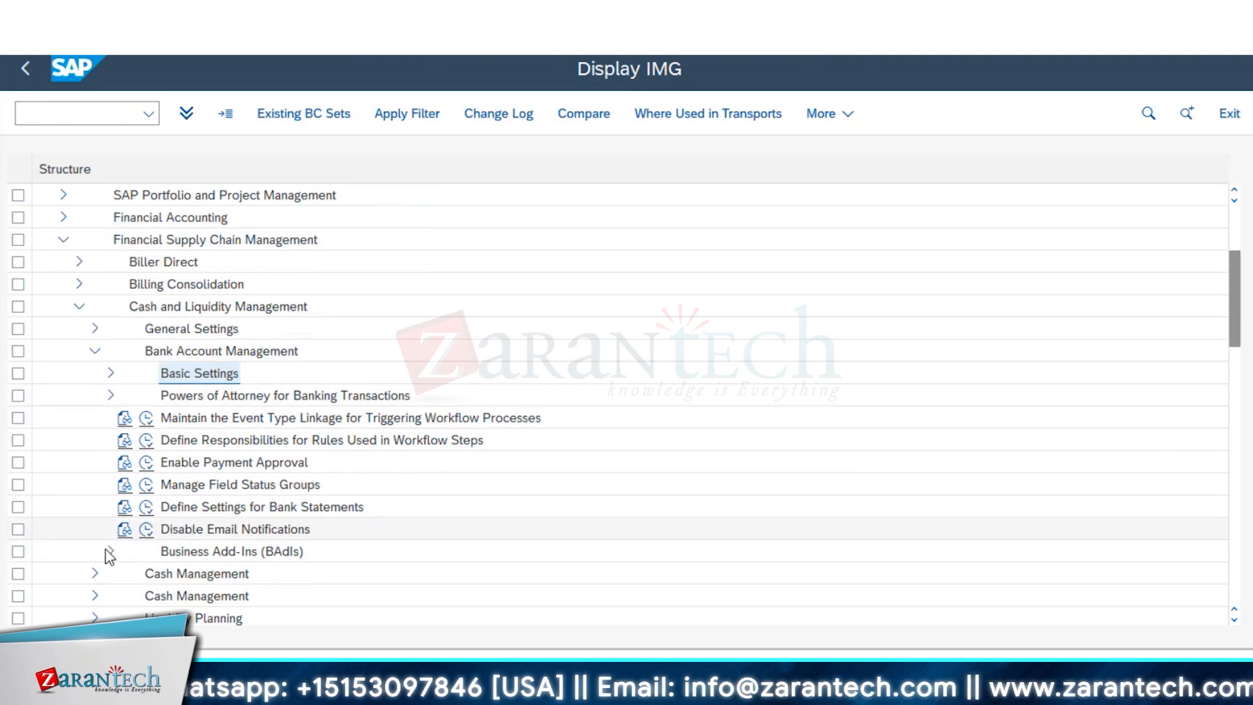
pyautogui.click(110, 373)
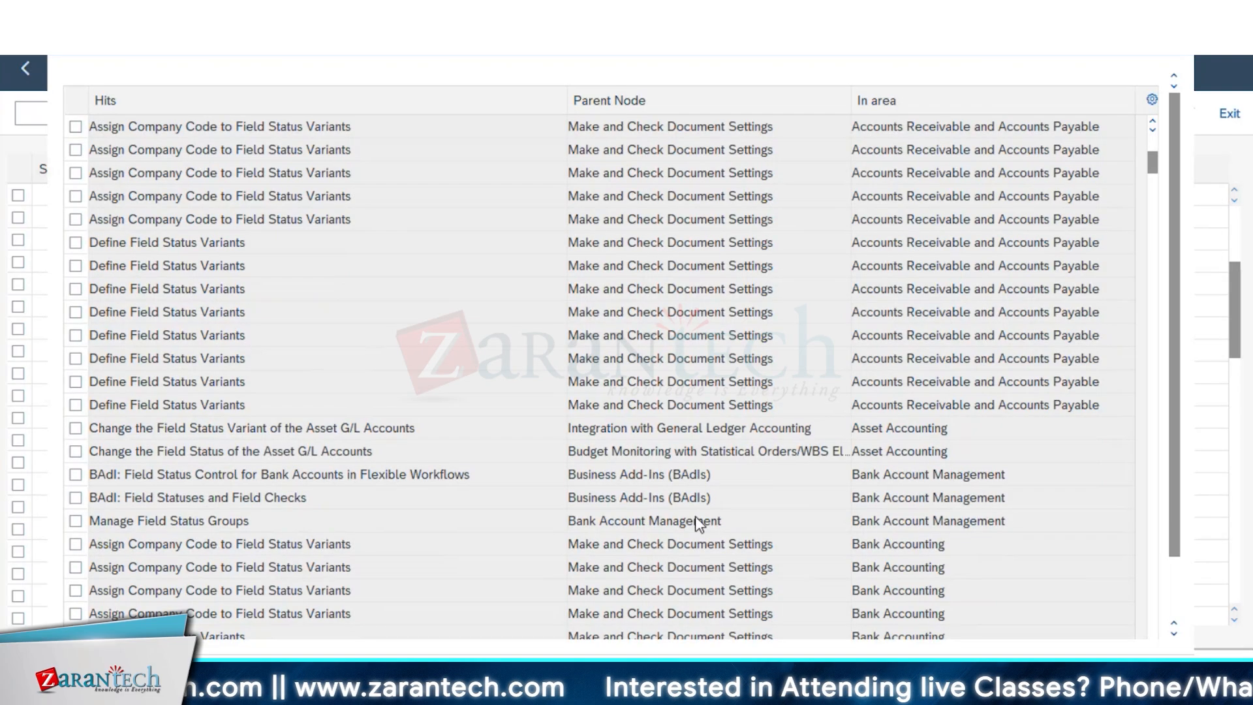
pyautogui.doubleClick(695, 516)
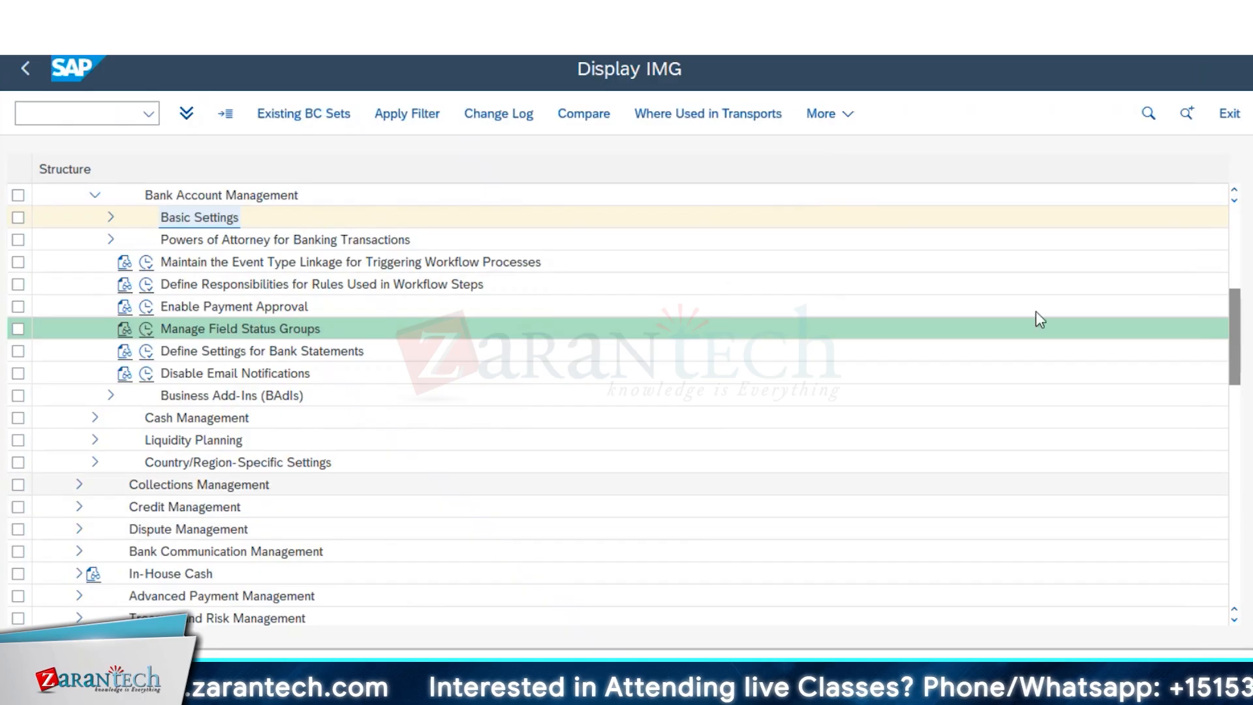
# - Open Manage Field Status Groups, select field group BAMACT, and widen the dialog structure to show the full node names
pyautogui.click(1234, 190)
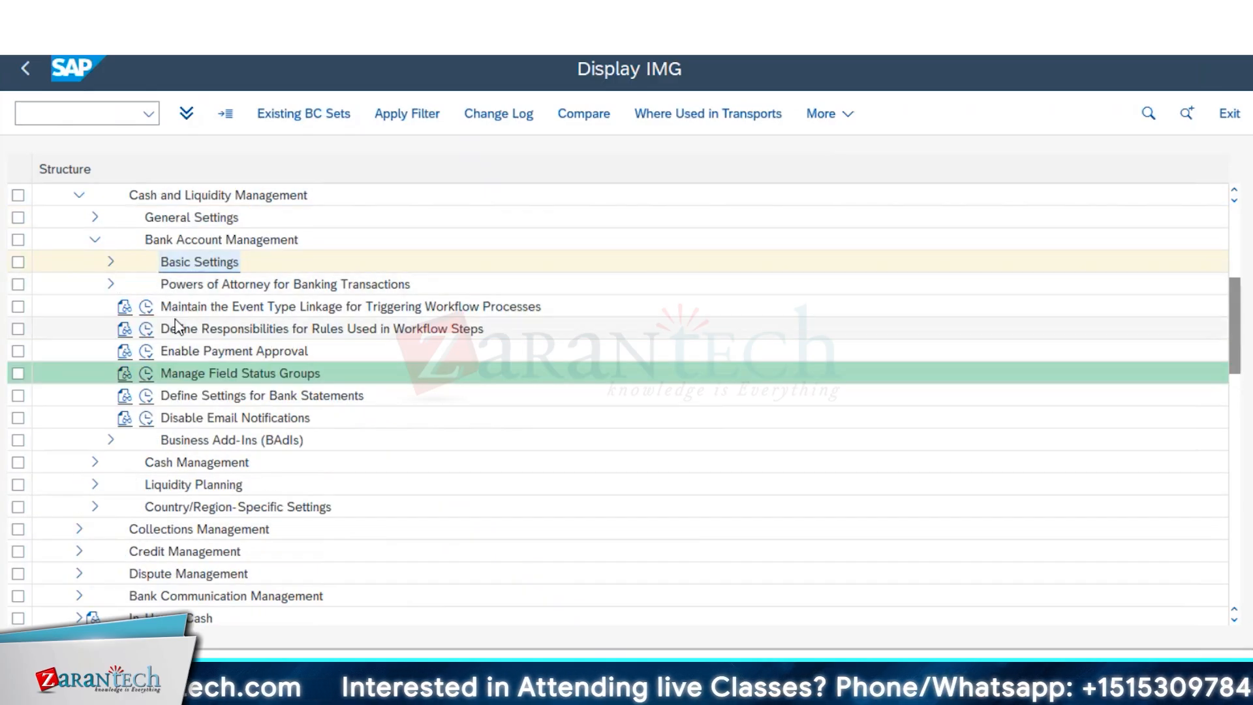
pyautogui.scroll(1, 163, 254)
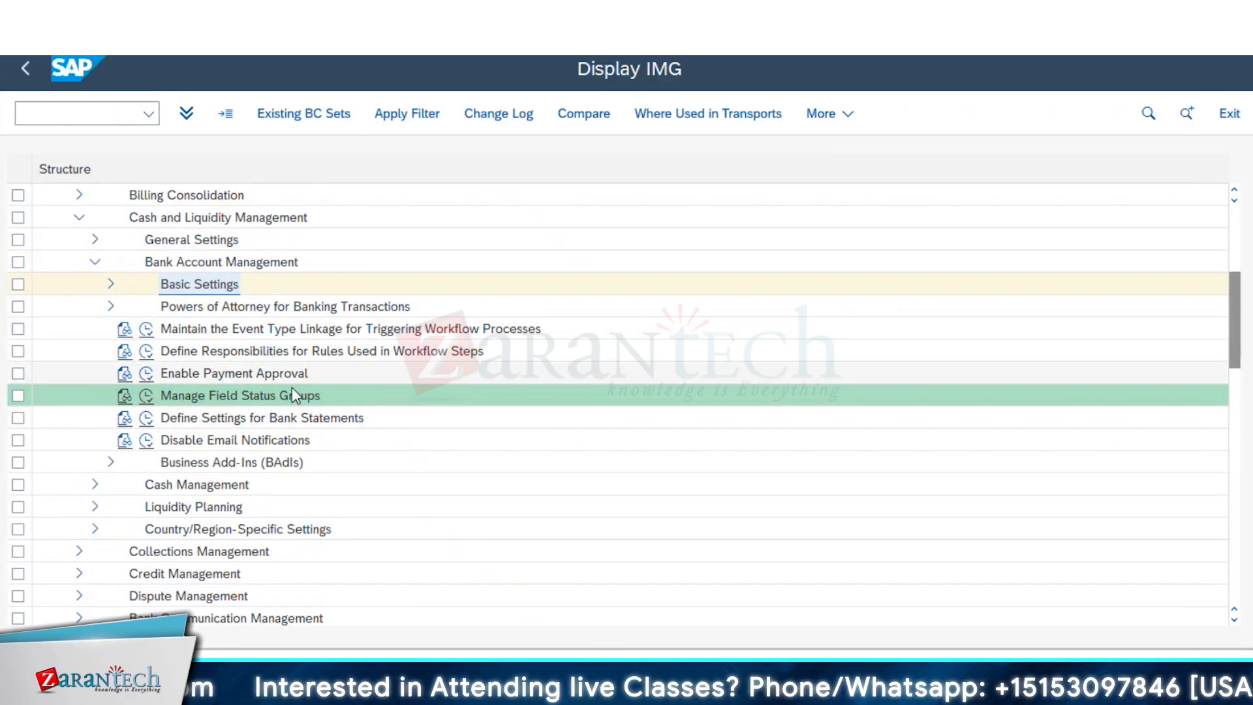
pyautogui.click(147, 397)
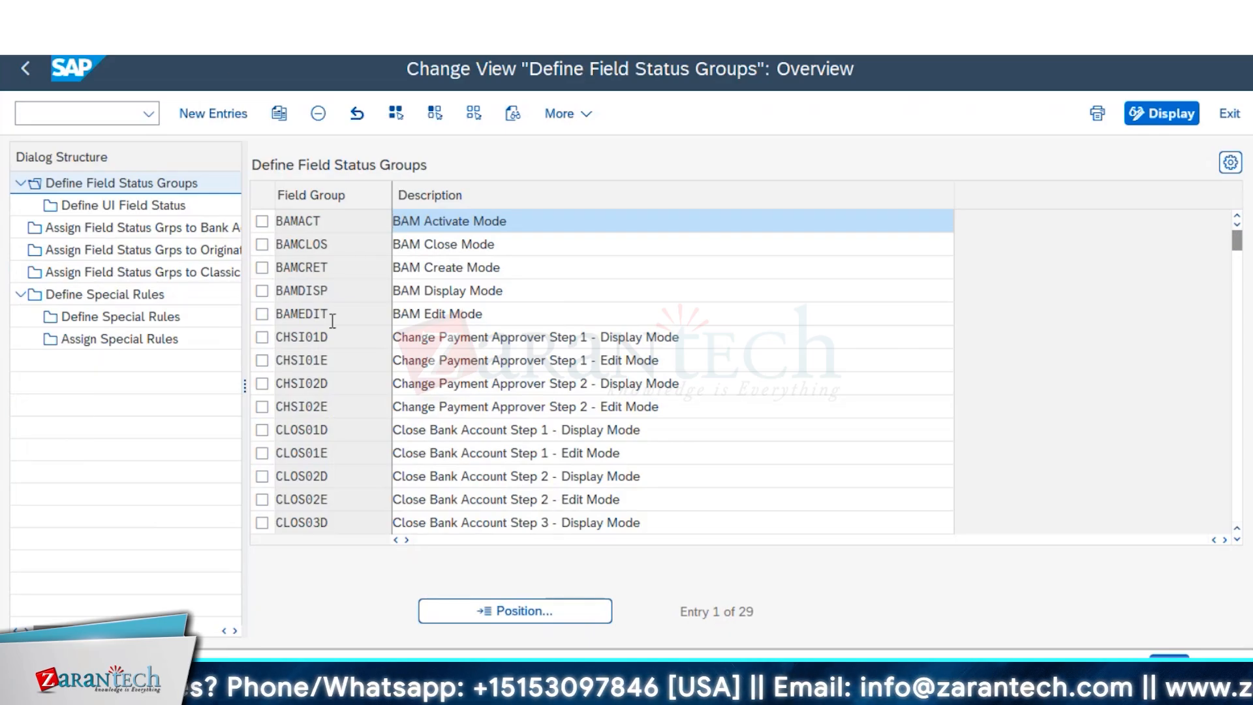
pyautogui.scroll(-3, 482, 335)
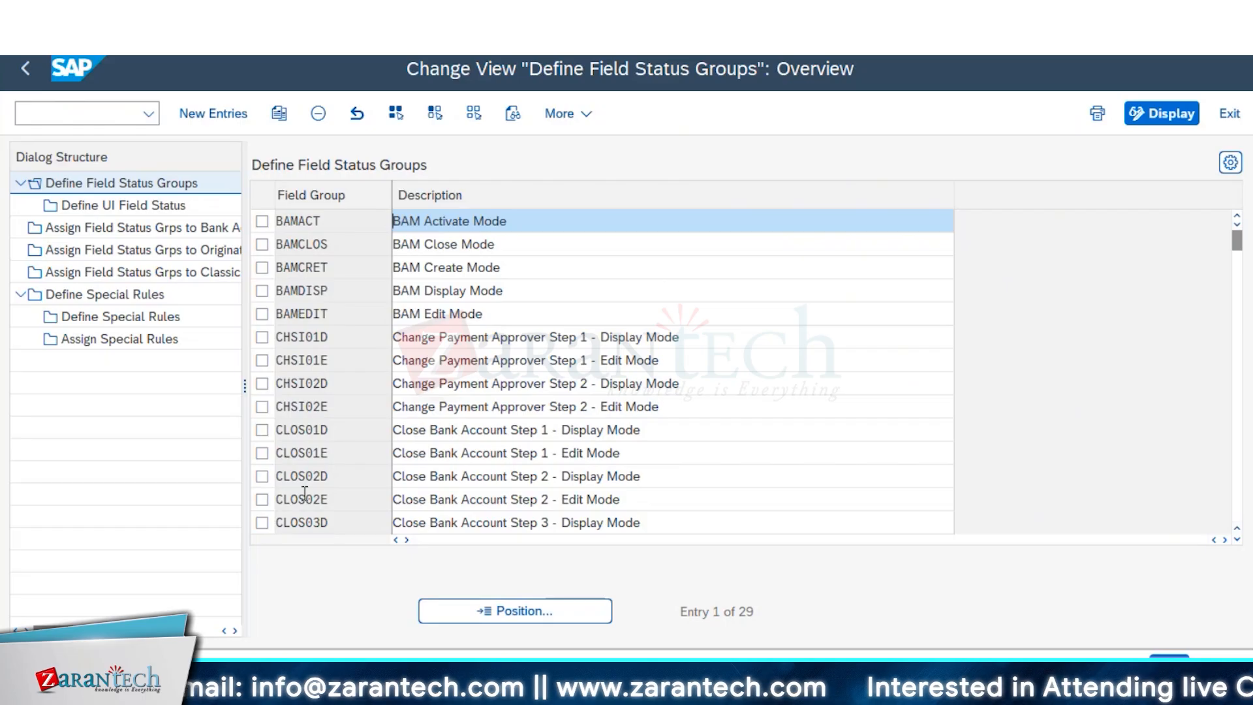
pyautogui.click(261, 222)
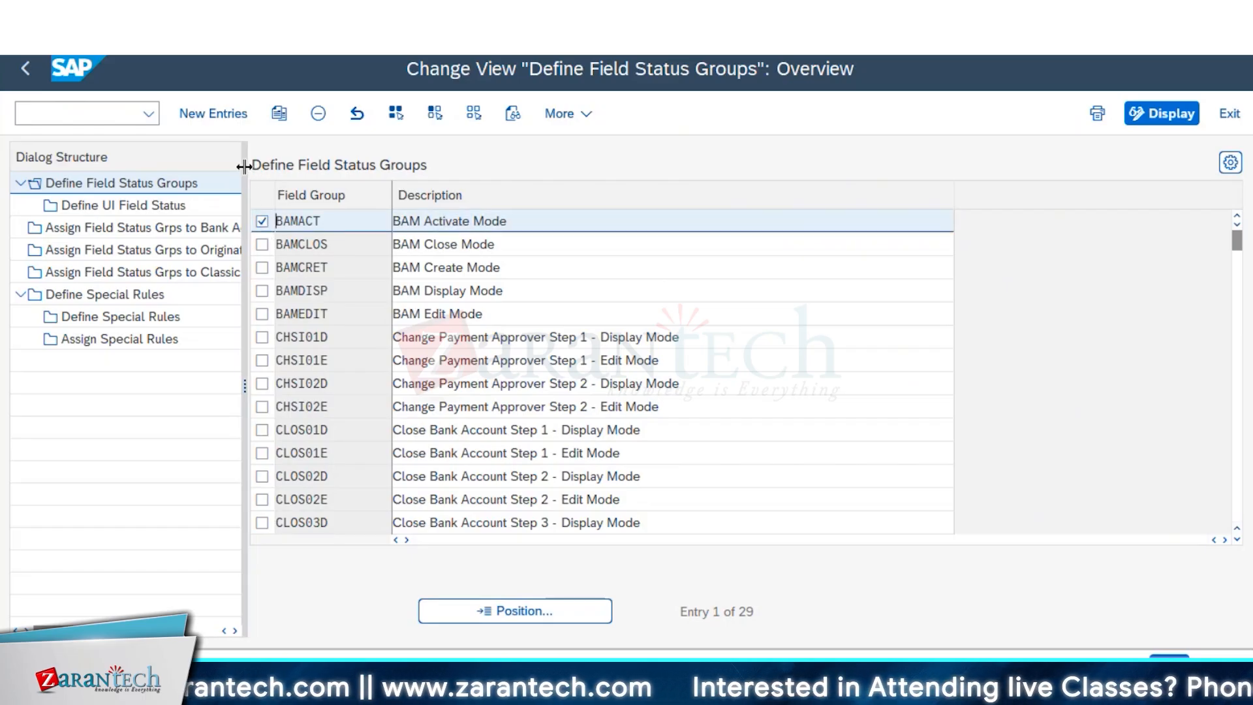
pyautogui.moveTo(244, 167); pyautogui.dragTo(378, 167)
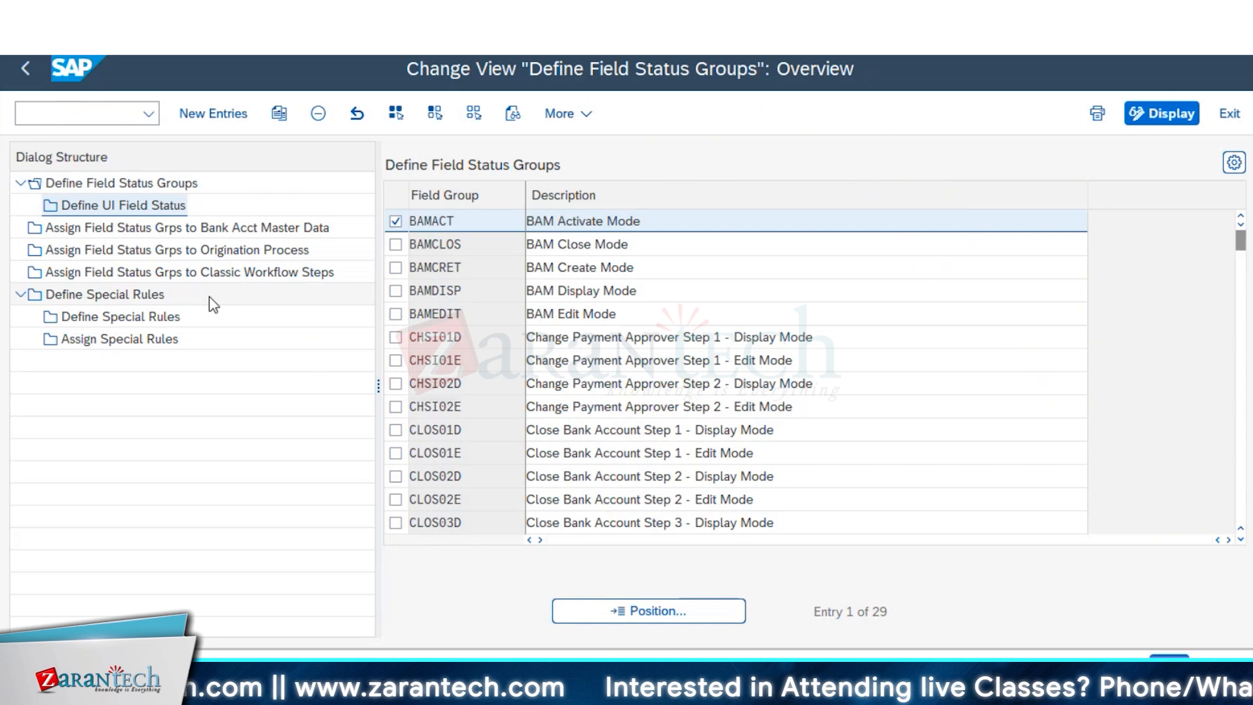
# - Open Assign Field Status Grps to Bank Acct Master Data and examine the field group for creating and editing inactive current accounts
pyautogui.doubleClick(137, 232)
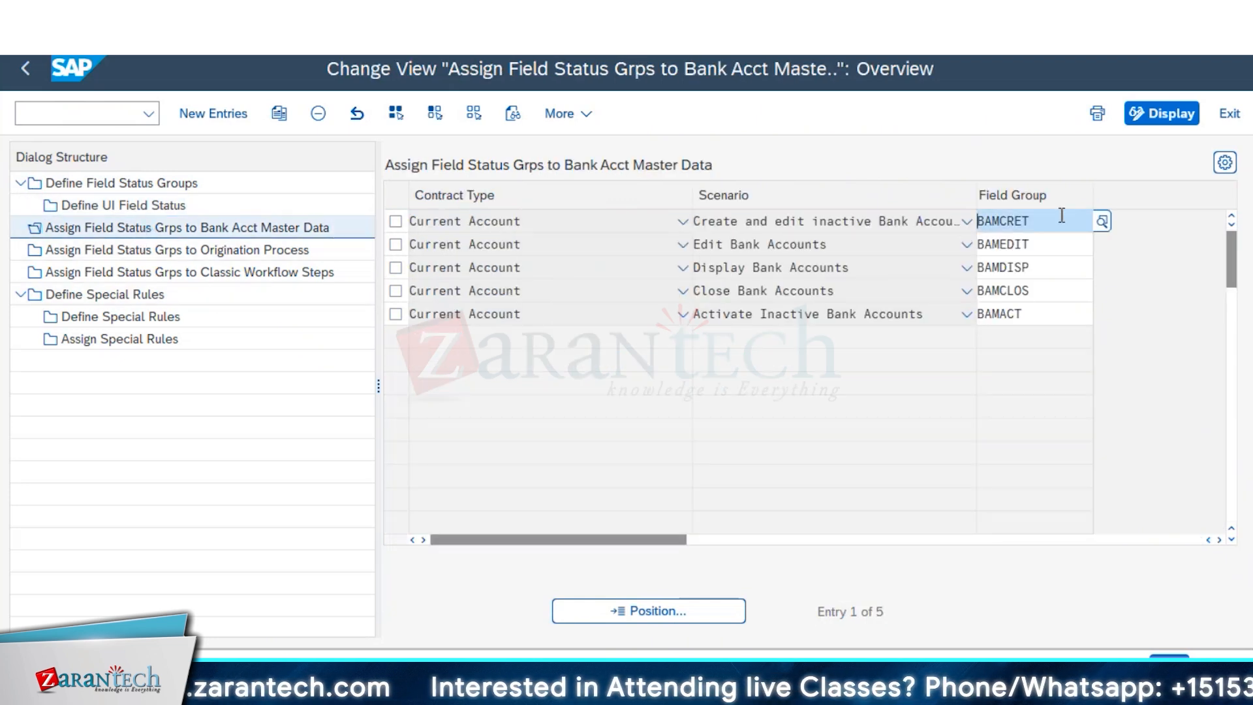
pyautogui.moveTo(1062, 215); pyautogui.dragTo(930, 216)
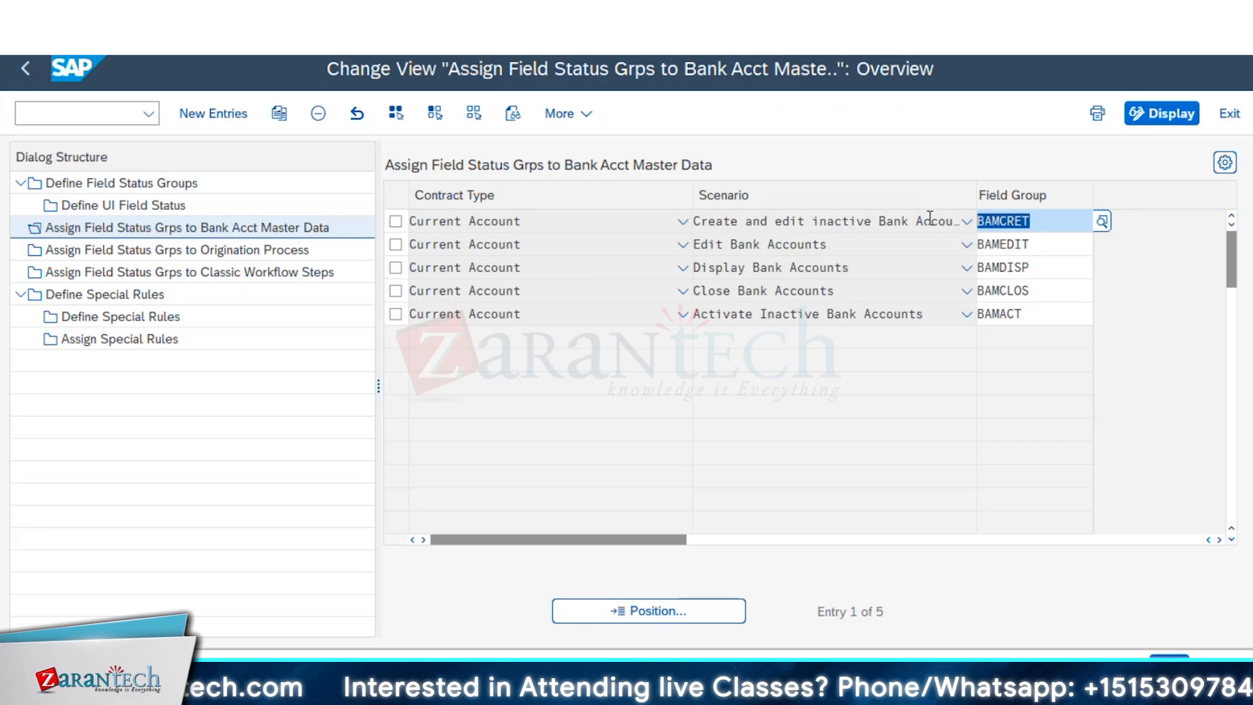
pyautogui.click(525, 224)
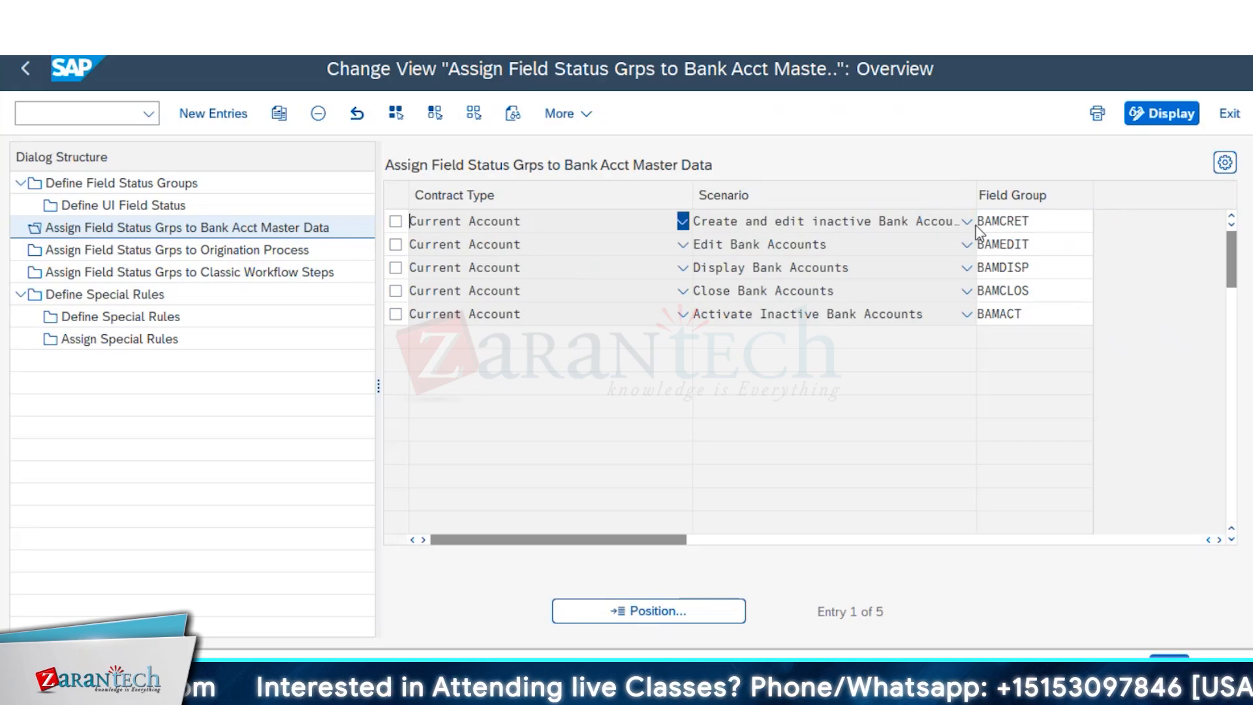
# - Open Assign Field Status Grps to Classic Workflow Steps and examine the field group for Create, step 01, in Edit status
pyautogui.click(1043, 221)
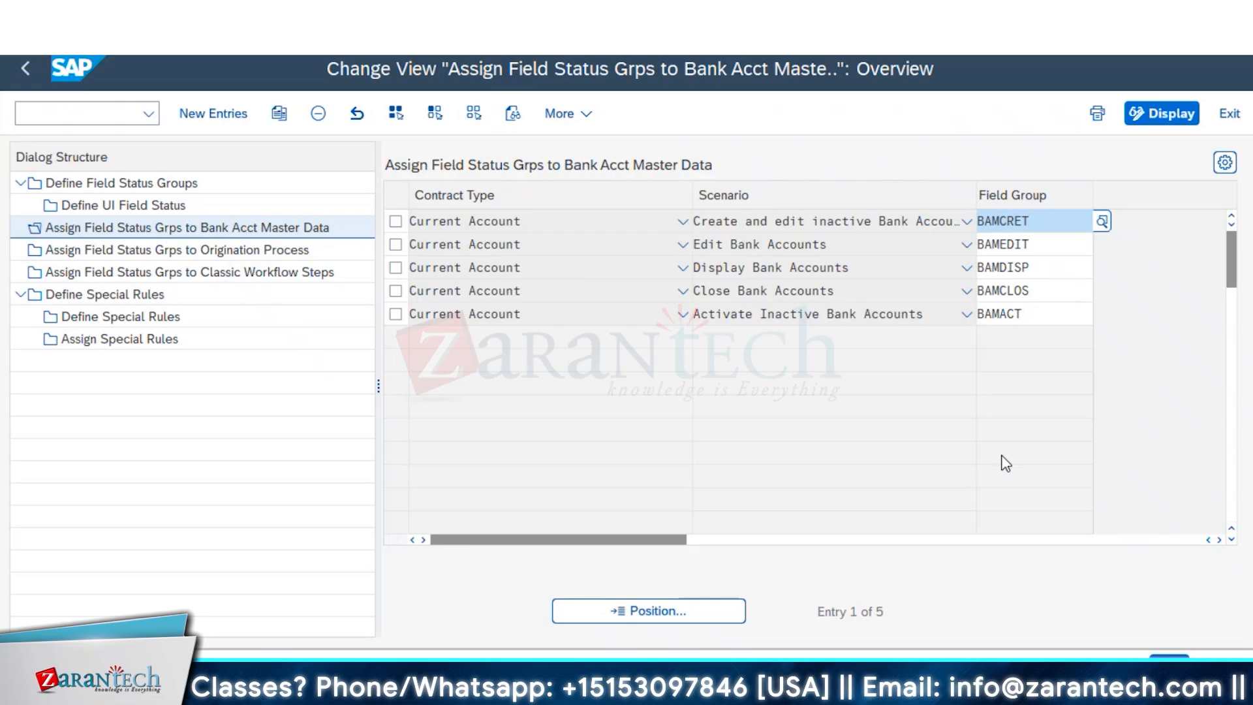
pyautogui.click(239, 252)
pyautogui.click(246, 272)
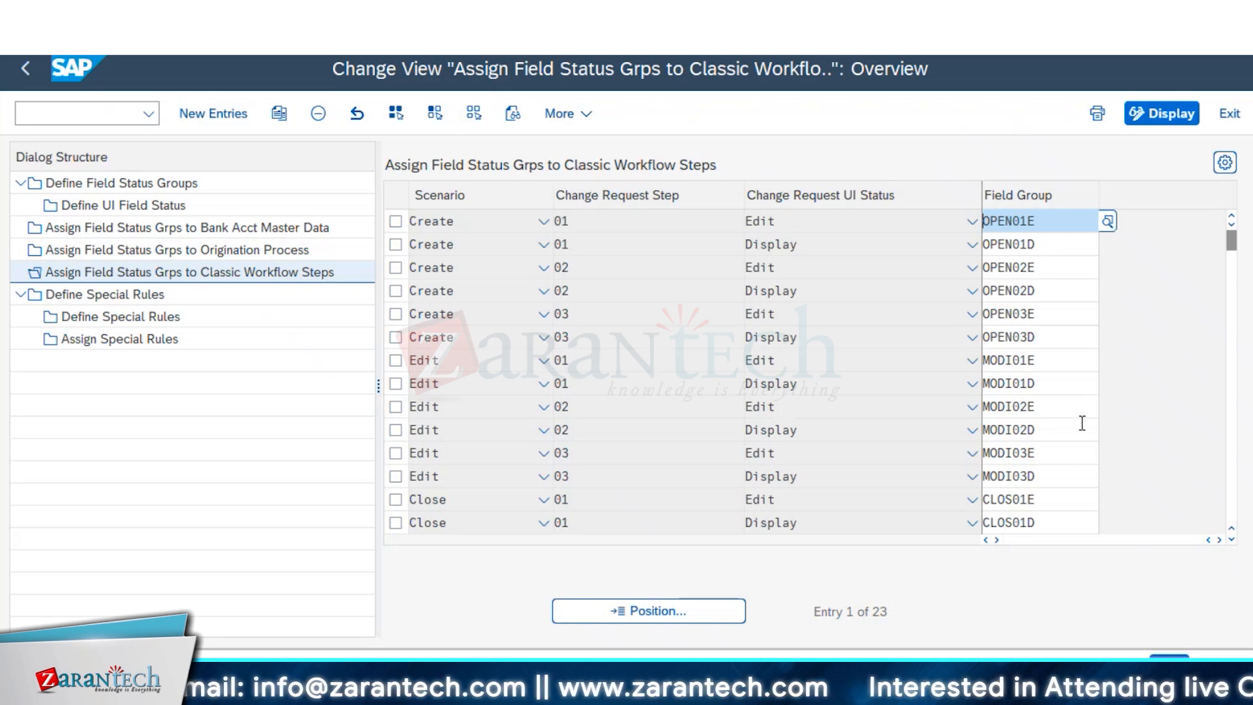
pyautogui.doubleClick(997, 222)
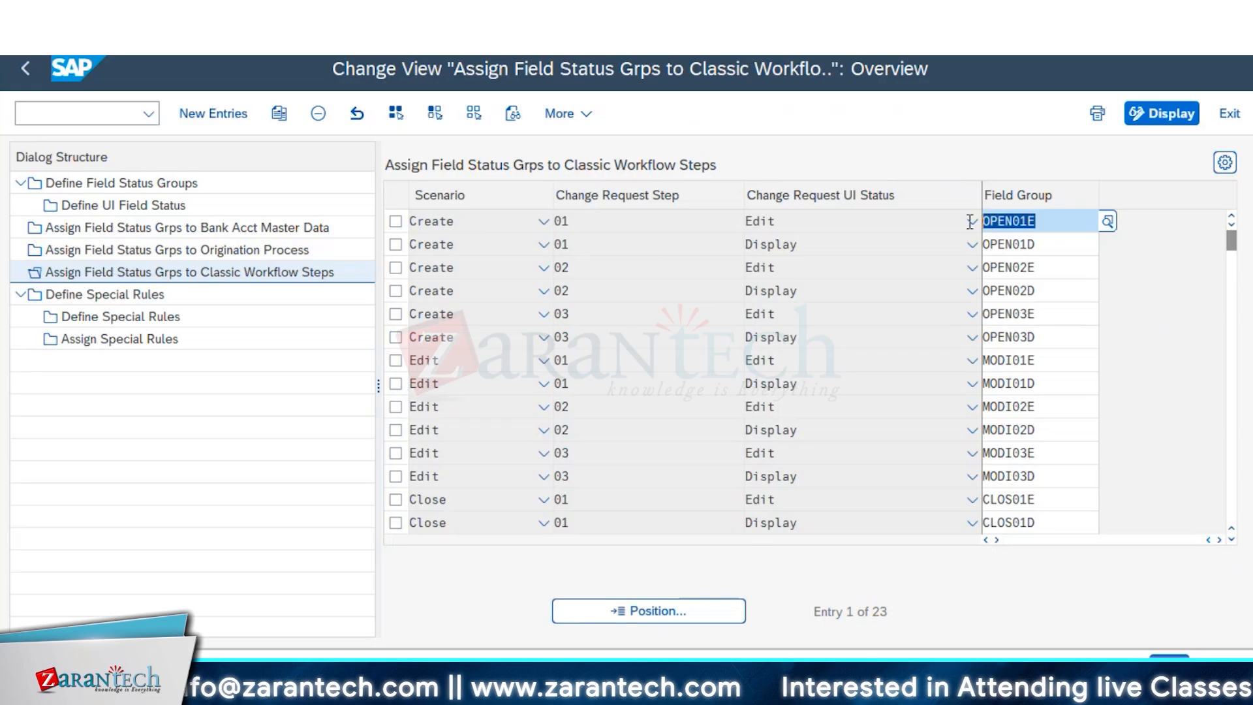
pyautogui.click(620, 219)
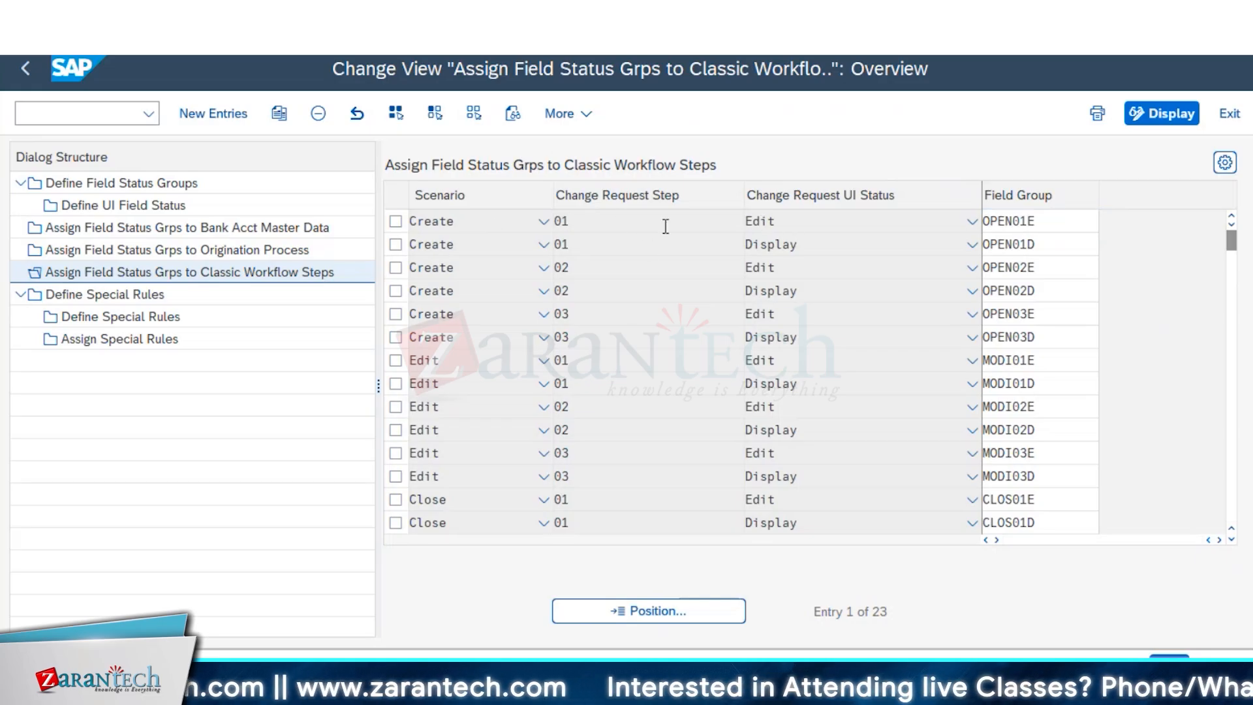
pyautogui.click(479, 222)
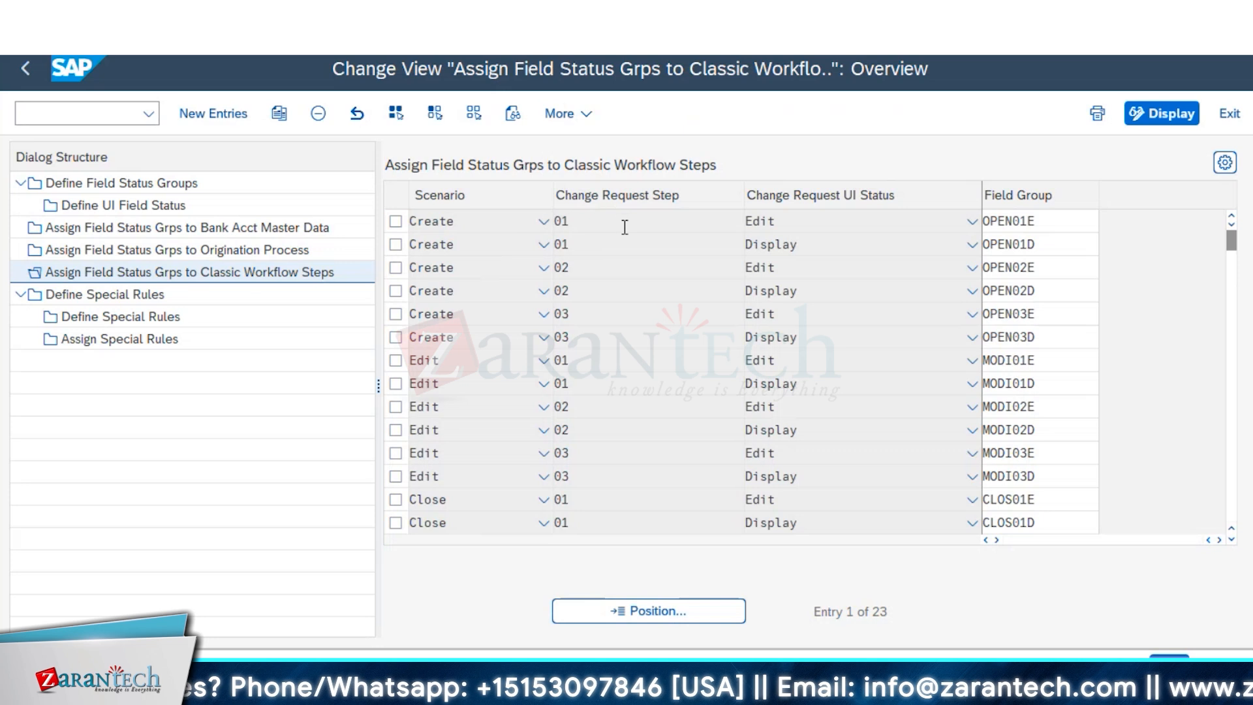
pyautogui.click(813, 219)
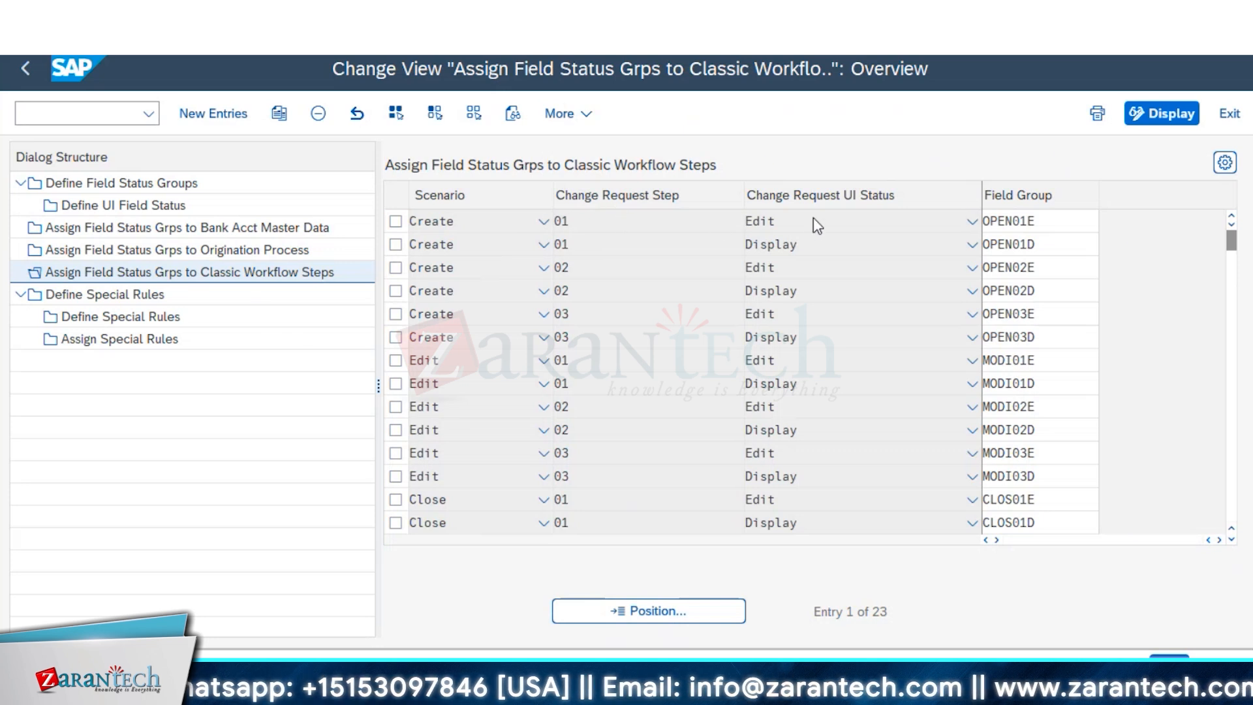
pyautogui.click(1049, 220)
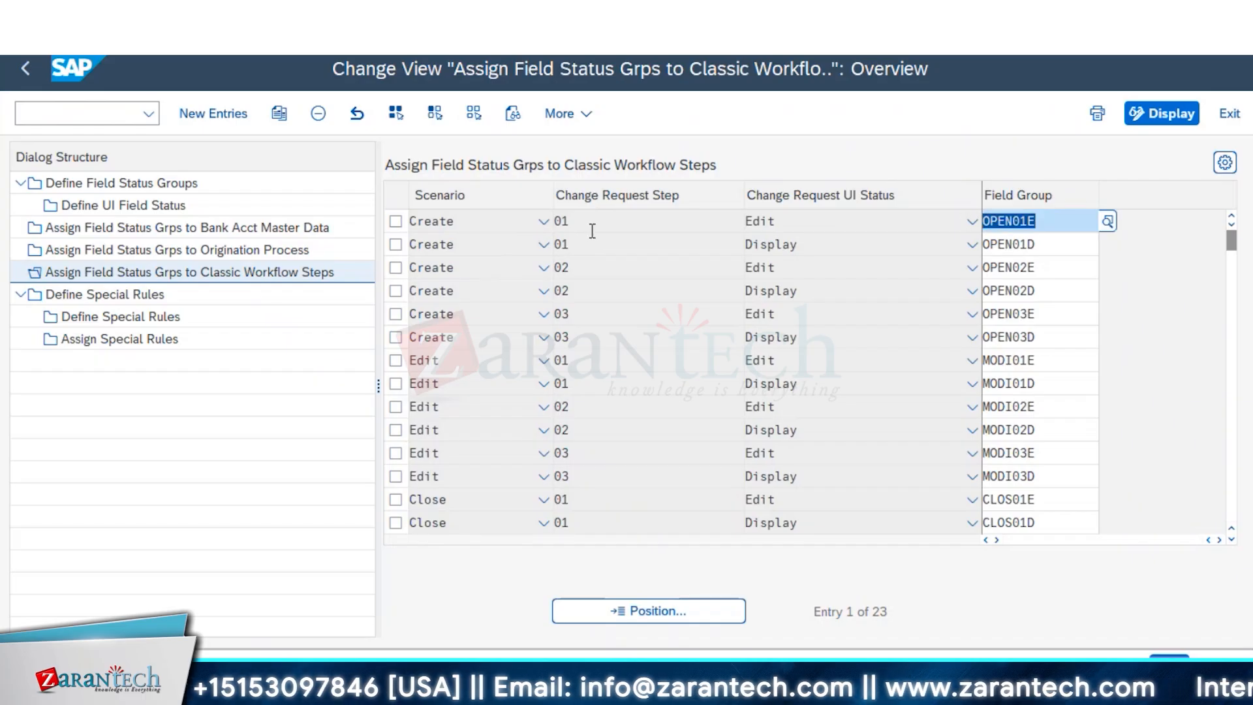
# - Return to Define Field Status Groups, position the list at OPEN01D, and select field group OPEN01E
pyautogui.click(156, 185)
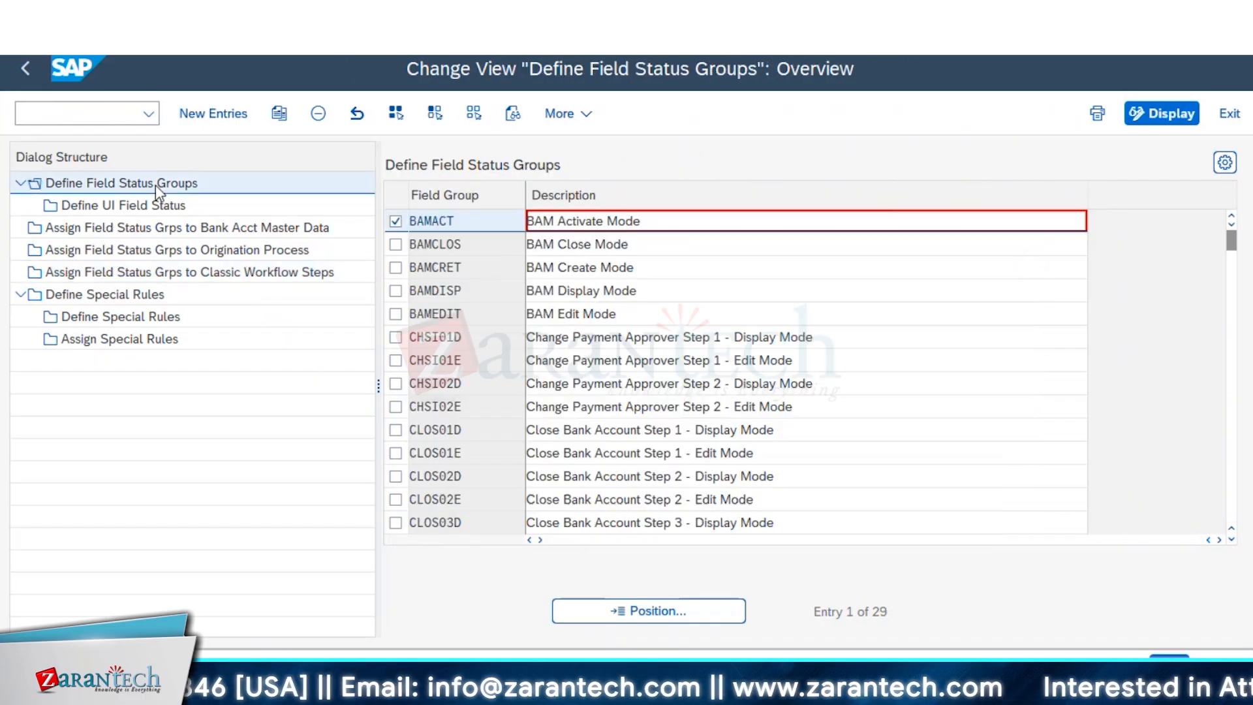
pyautogui.click(578, 611)
pyautogui.write('OPEN01D')
pyautogui.press('Return')
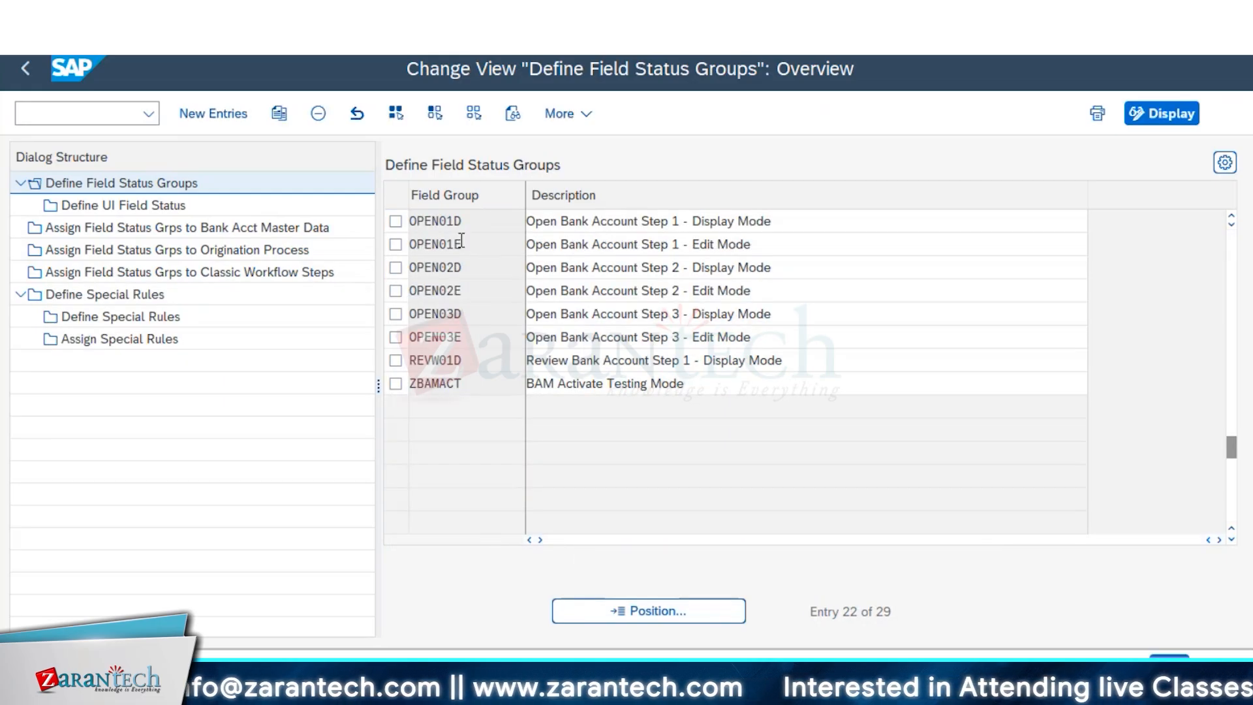
pyautogui.click(396, 244)
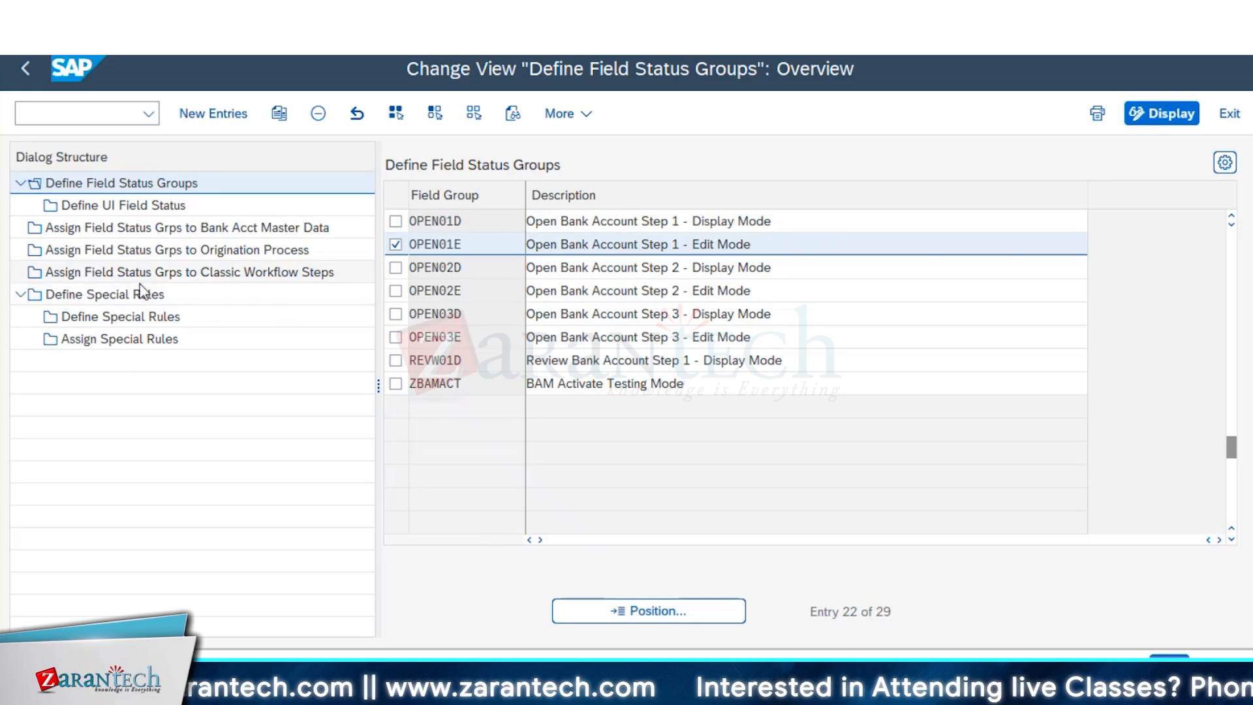
pyautogui.doubleClick(145, 317)
pyautogui.press('Escape')
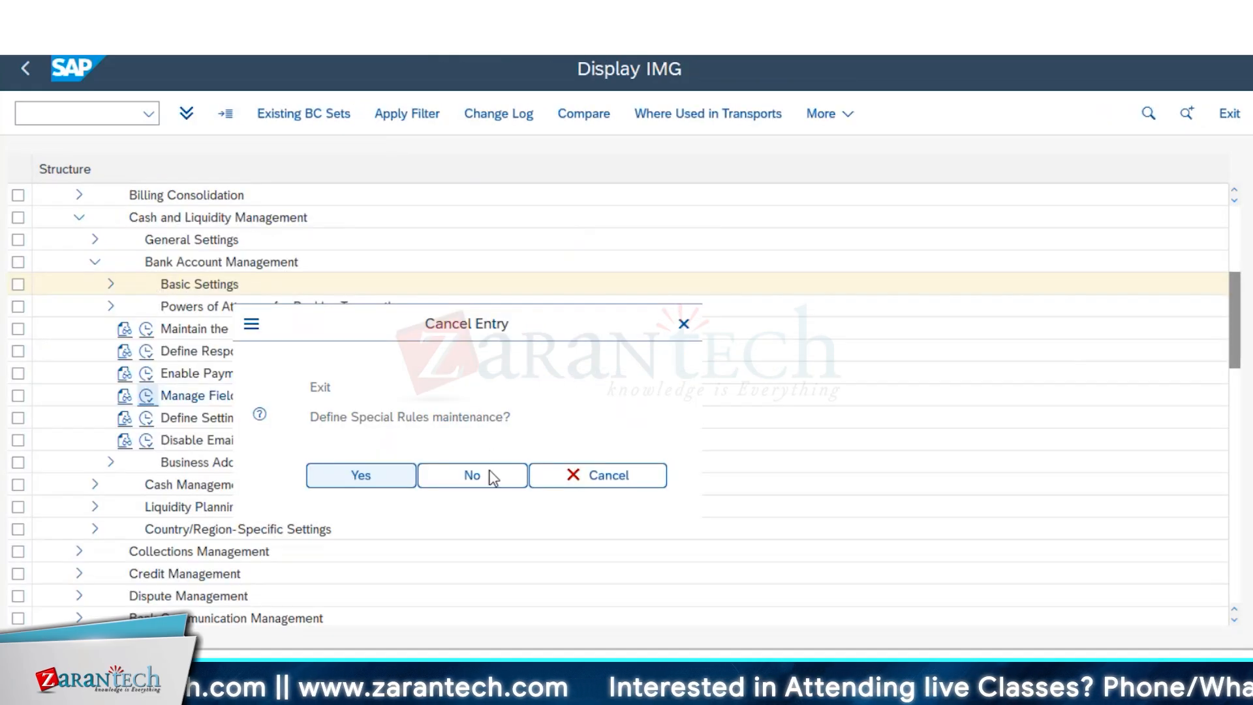
pyautogui.click(492, 477)
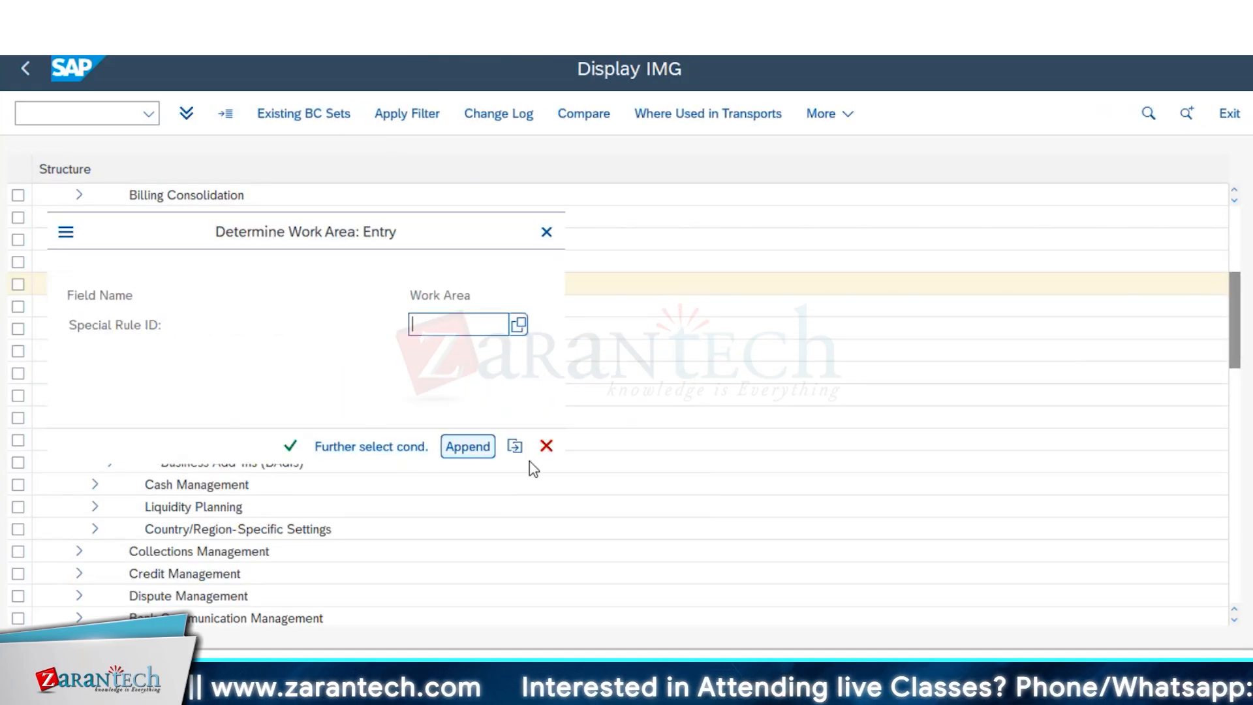
pyautogui.click(545, 446)
# - Read the OPEN01E description, reopen the classic workflow step assignments, and select the Create, step 01, Edit row
pyautogui.moveTo(854, 253); pyautogui.dragTo(527, 246)
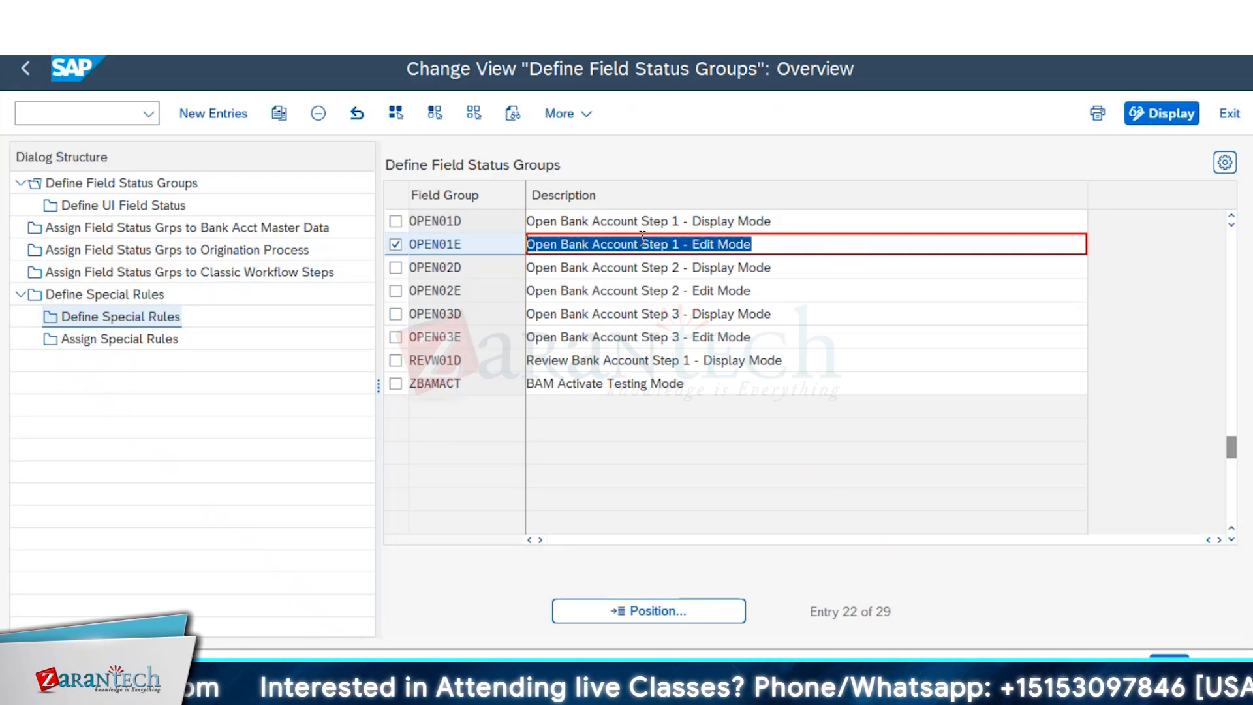
pyautogui.click(236, 274)
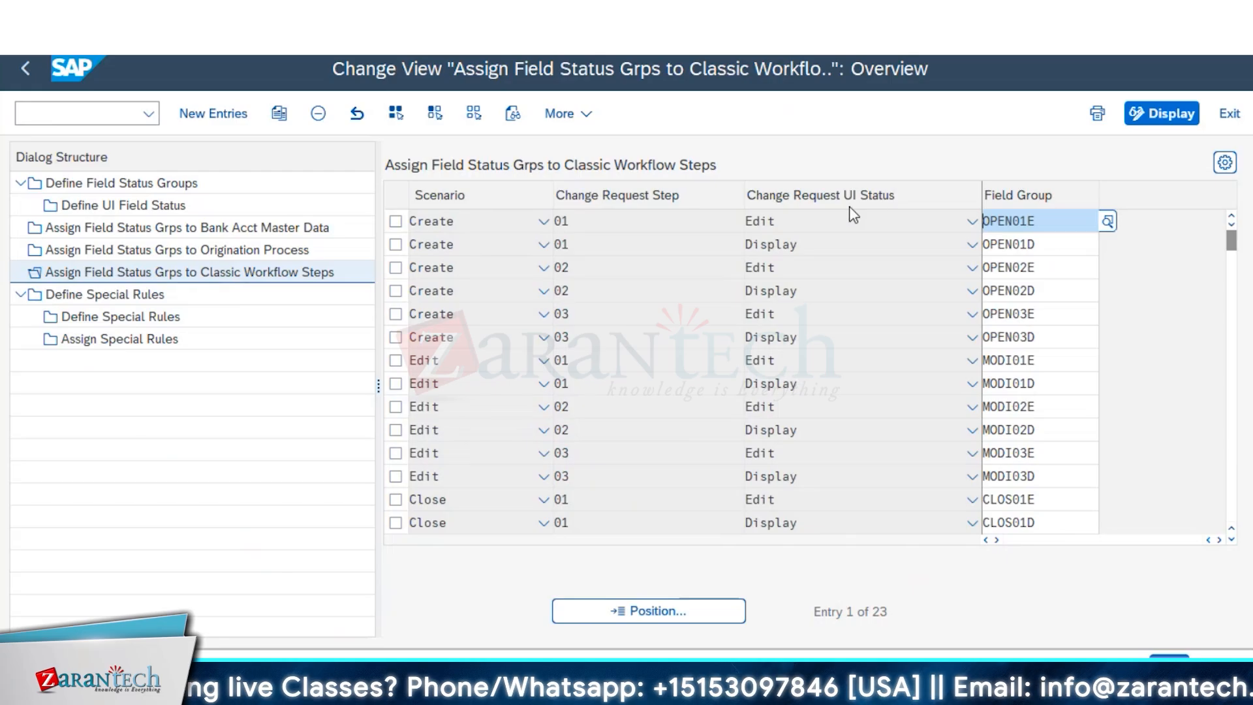
pyautogui.click(818, 220)
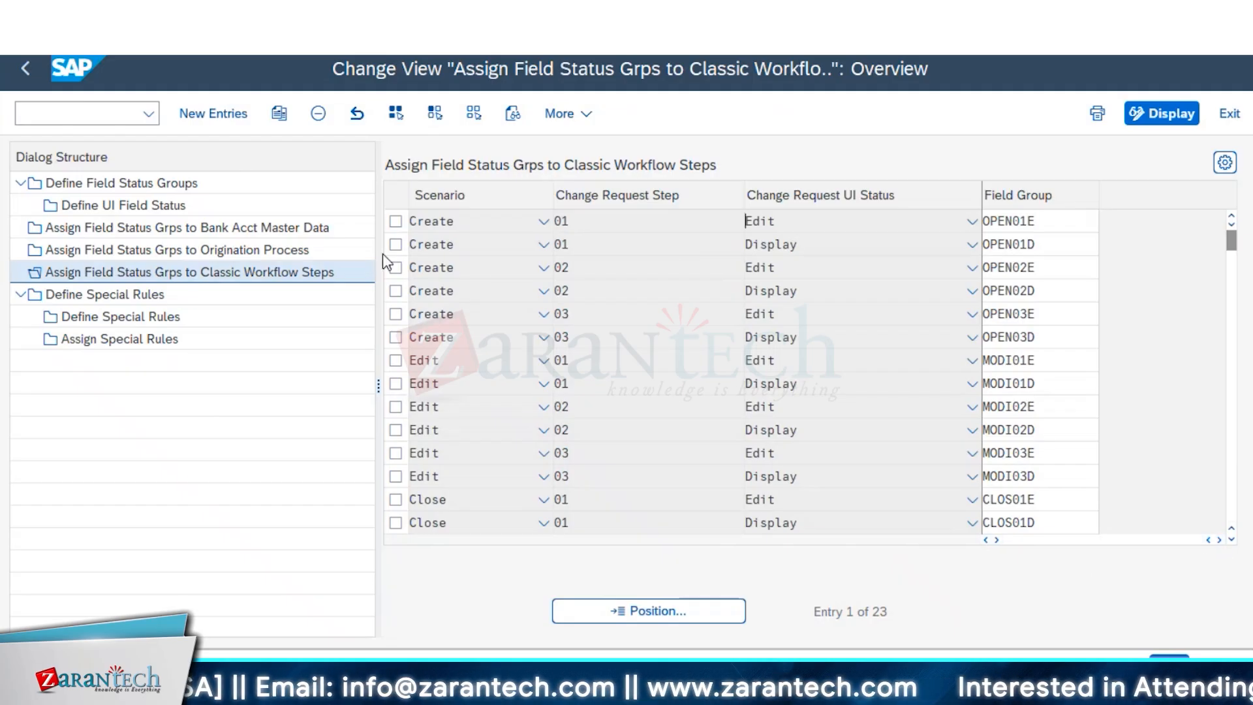
pyautogui.click(395, 221)
pyautogui.click(158, 297)
pyautogui.click(138, 275)
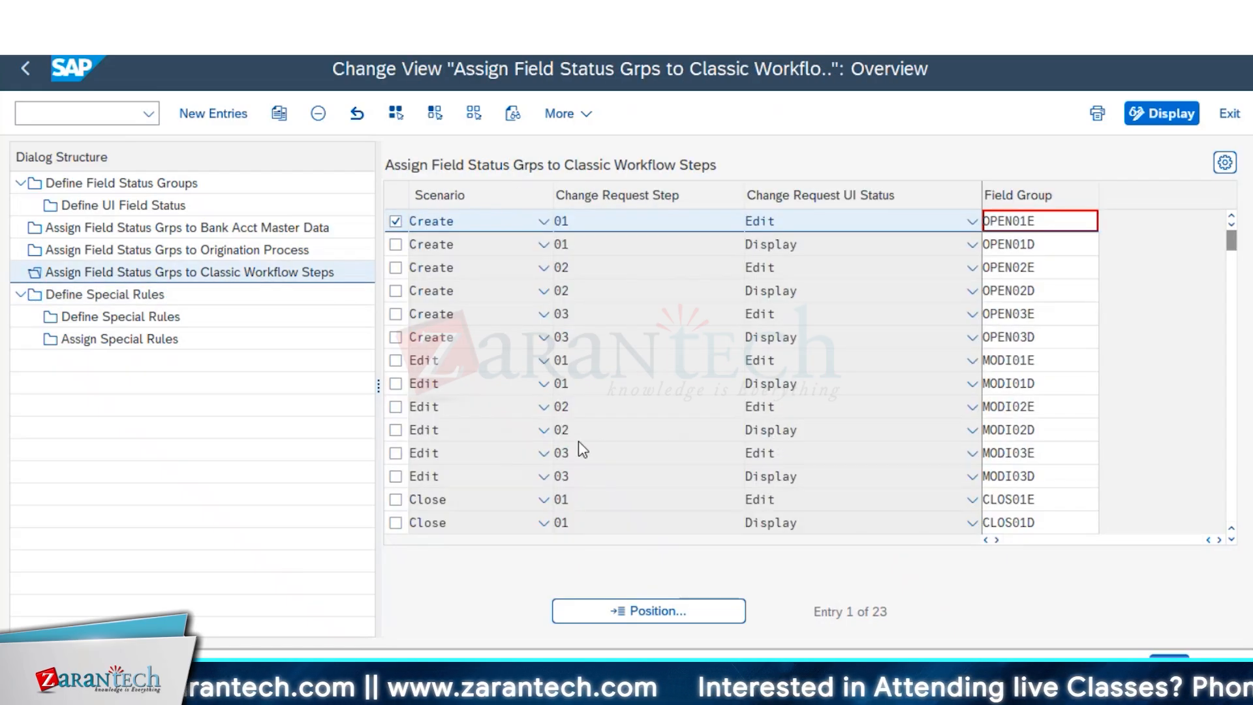
# - Reopen Define Field Status Groups, select field group BAMACT, and open its UI field status definitions
pyautogui.click(115, 177)
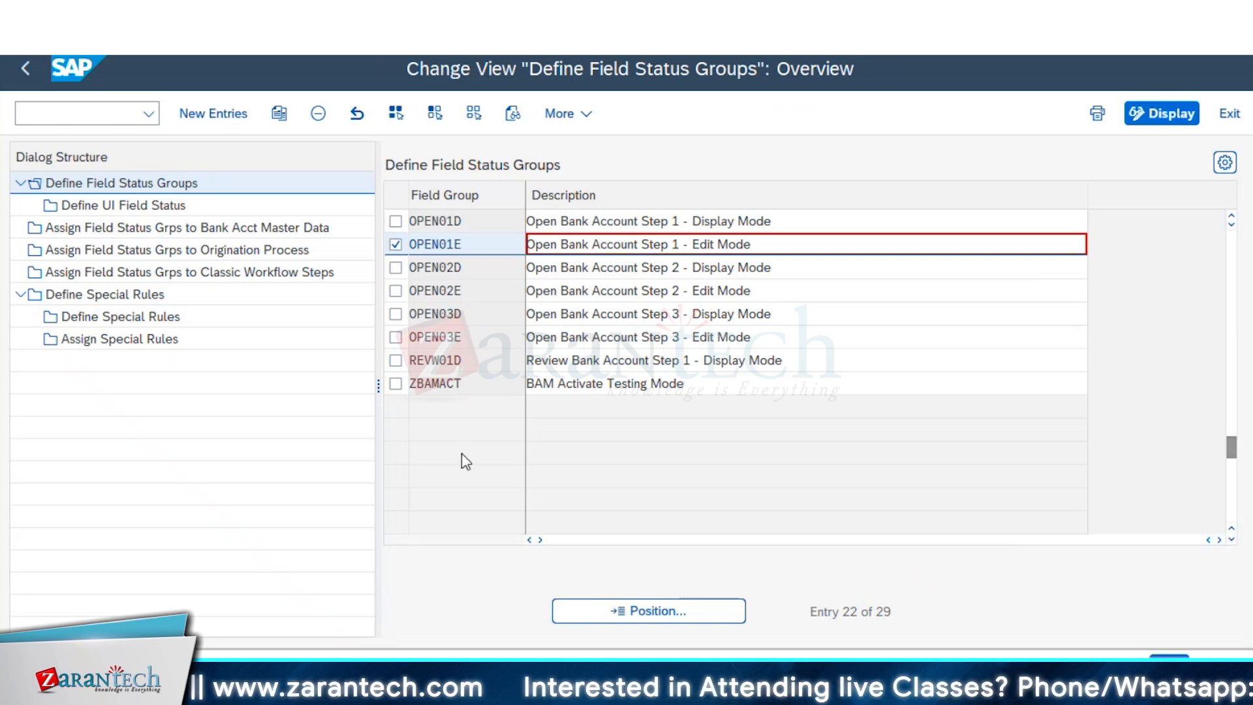
pyautogui.click(474, 228)
pyautogui.press('F3')
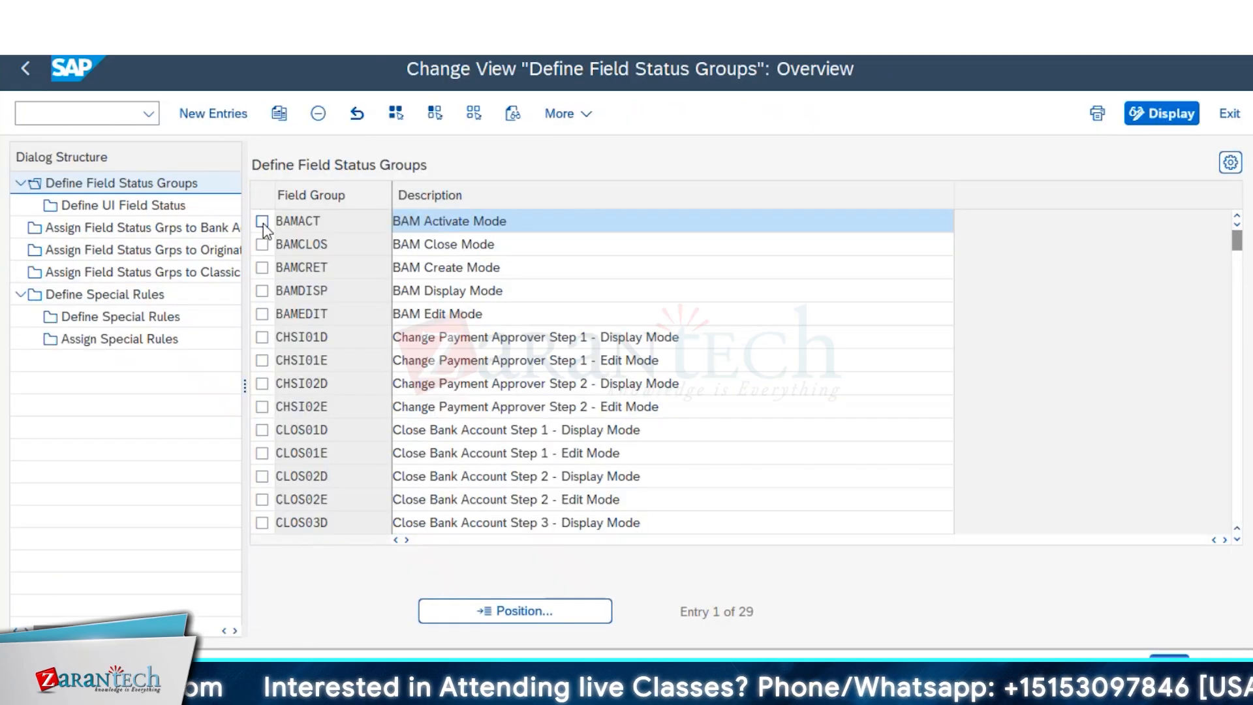
pyautogui.click(263, 222)
pyautogui.doubleClick(168, 207)
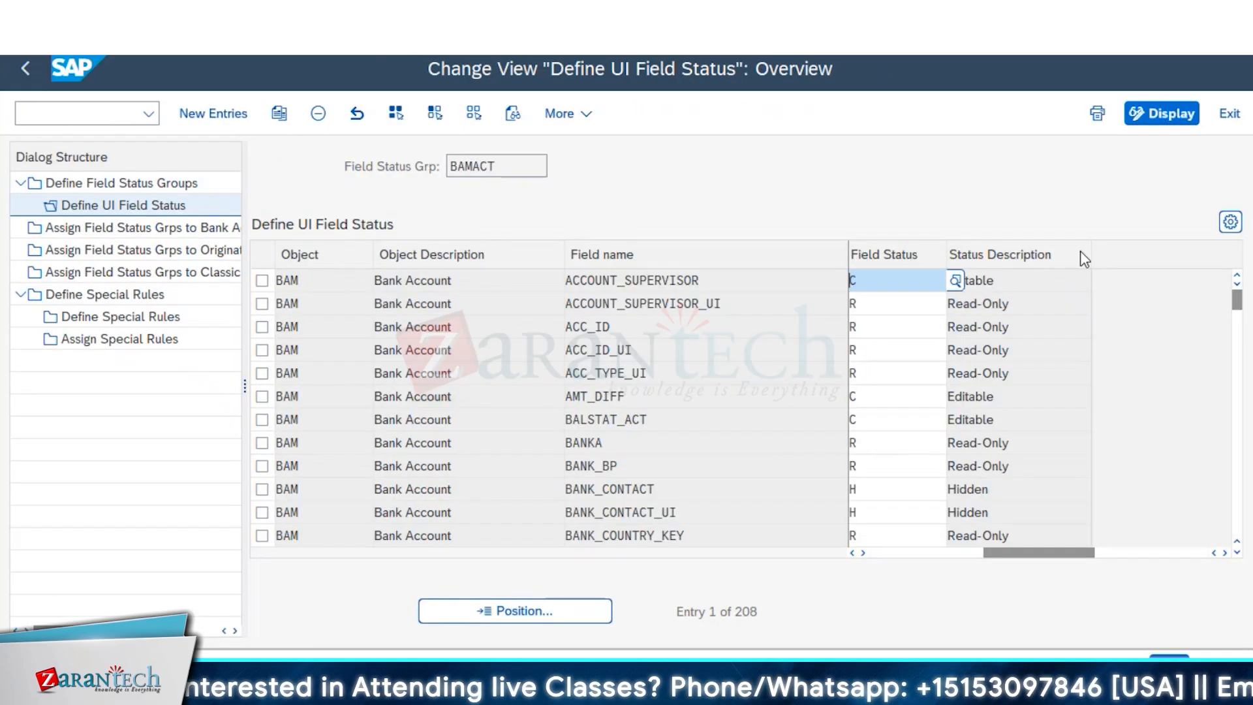
# - Examine the ACCOUNT_SUPERVISOR entry of the BAM object, review its possible field status values, and close the value list
pyautogui.moveTo(323, 277); pyautogui.dragTo(256, 277)
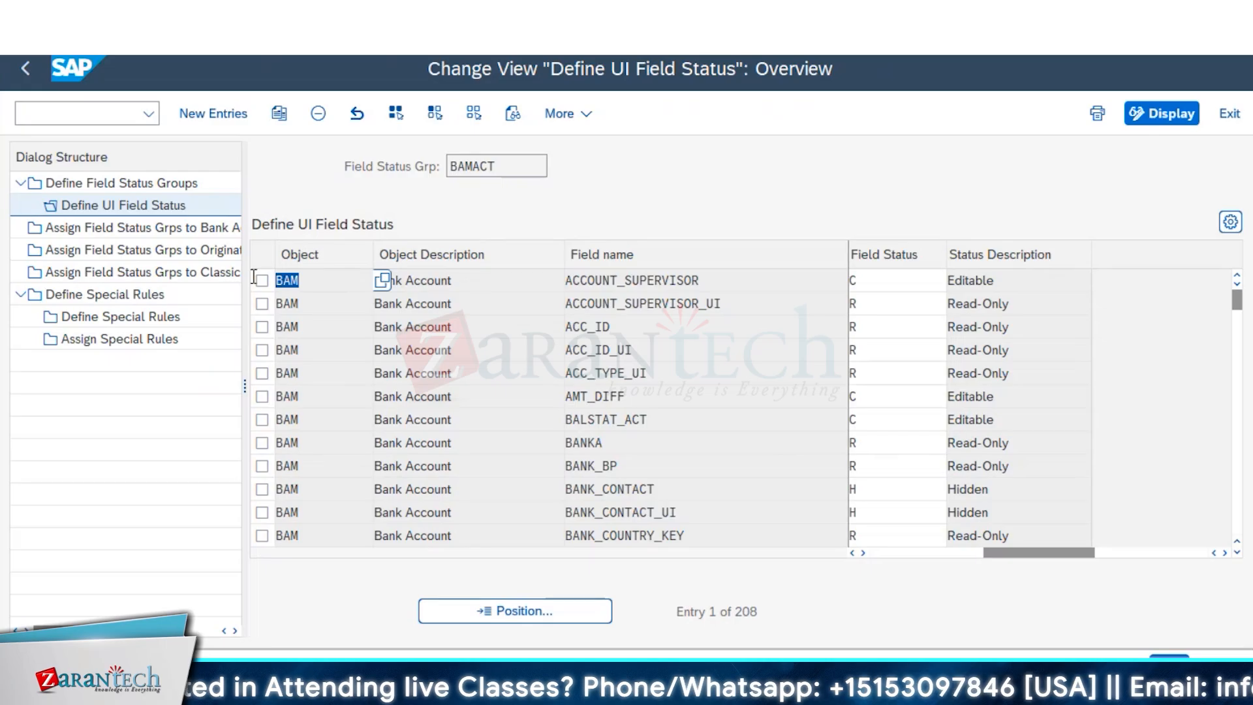
pyautogui.click(474, 280)
pyautogui.moveTo(705, 281); pyautogui.dragTo(563, 281)
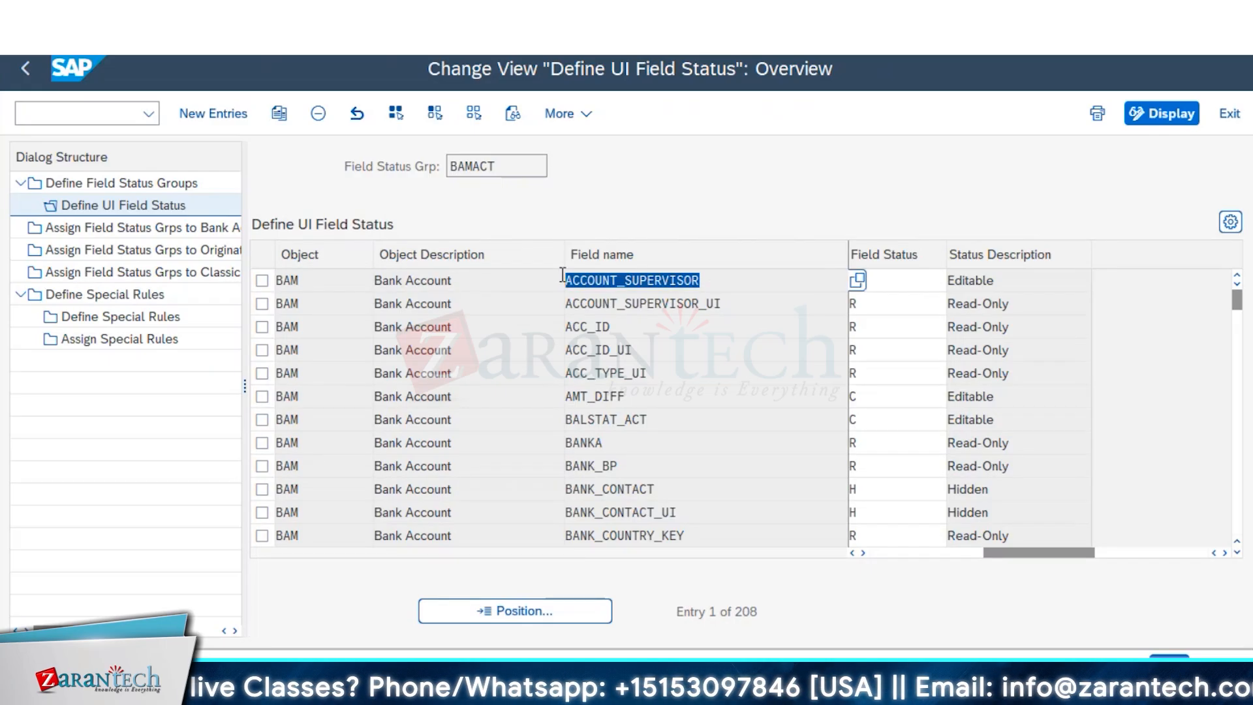
pyautogui.click(904, 287)
pyautogui.click(961, 282)
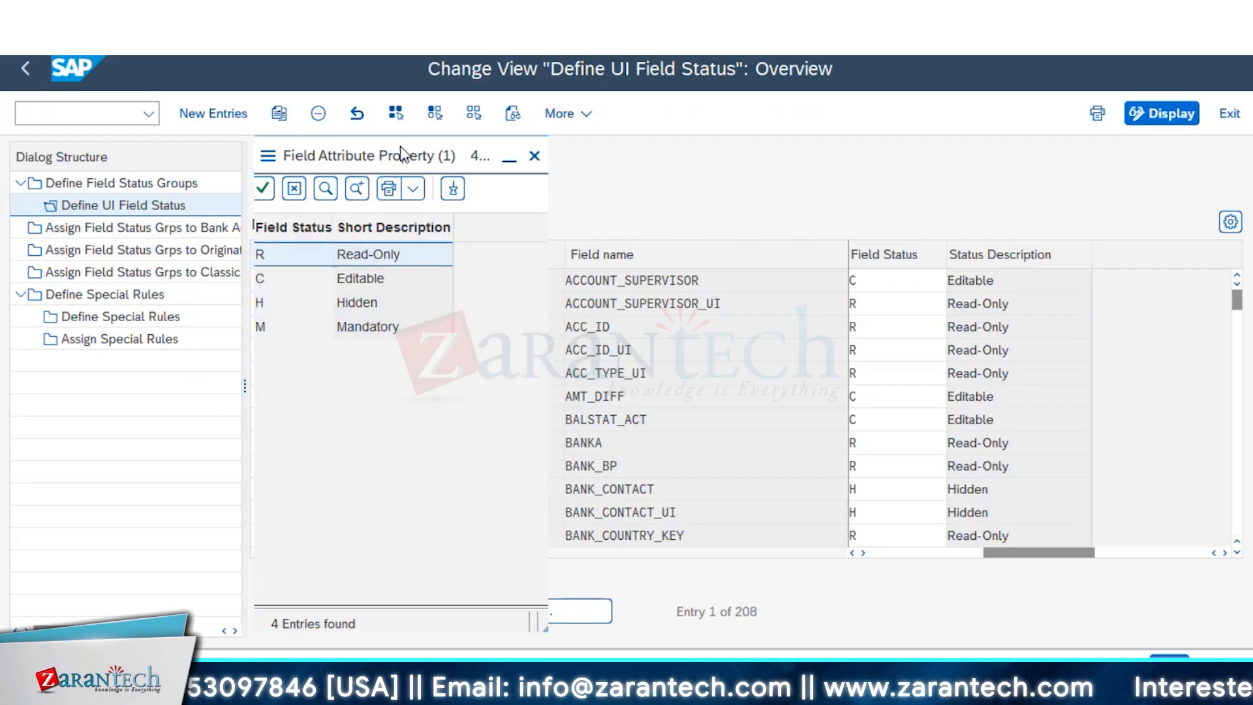
pyautogui.moveTo(404, 154); pyautogui.dragTo(1170, 163)
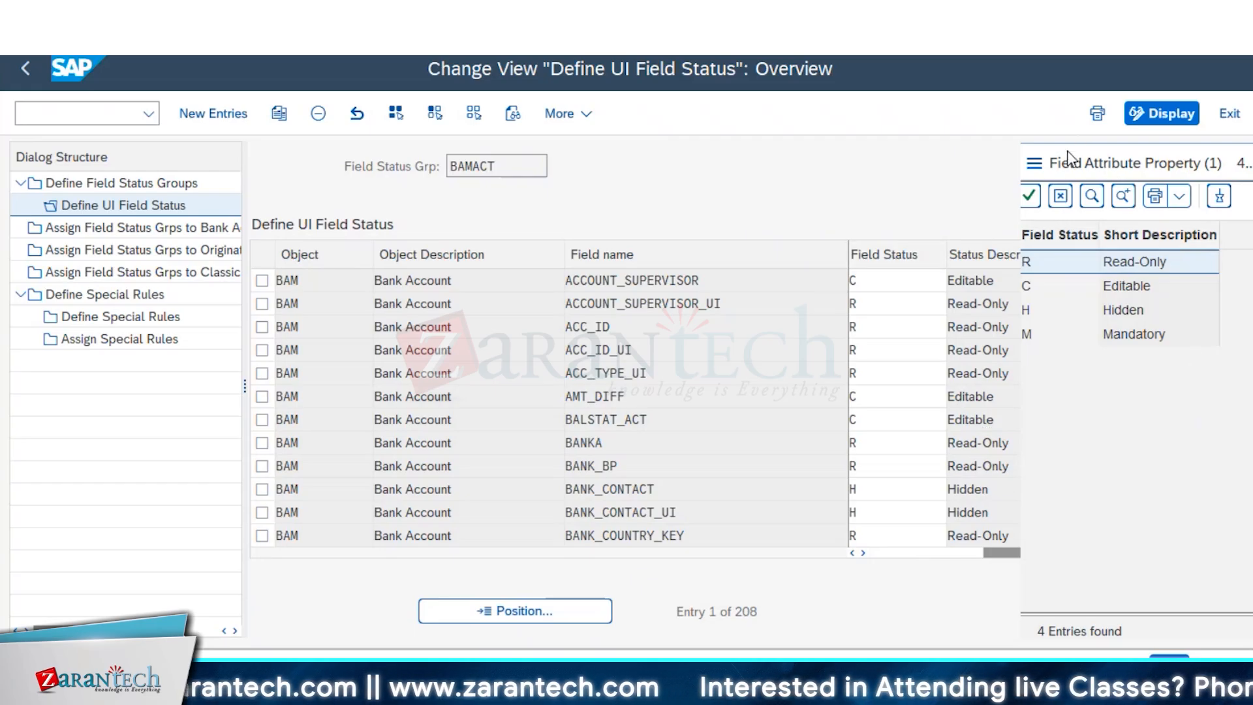
pyautogui.moveTo(1069, 160); pyautogui.dragTo(815, 167)
pyautogui.click(1048, 171)
pyautogui.click(875, 286)
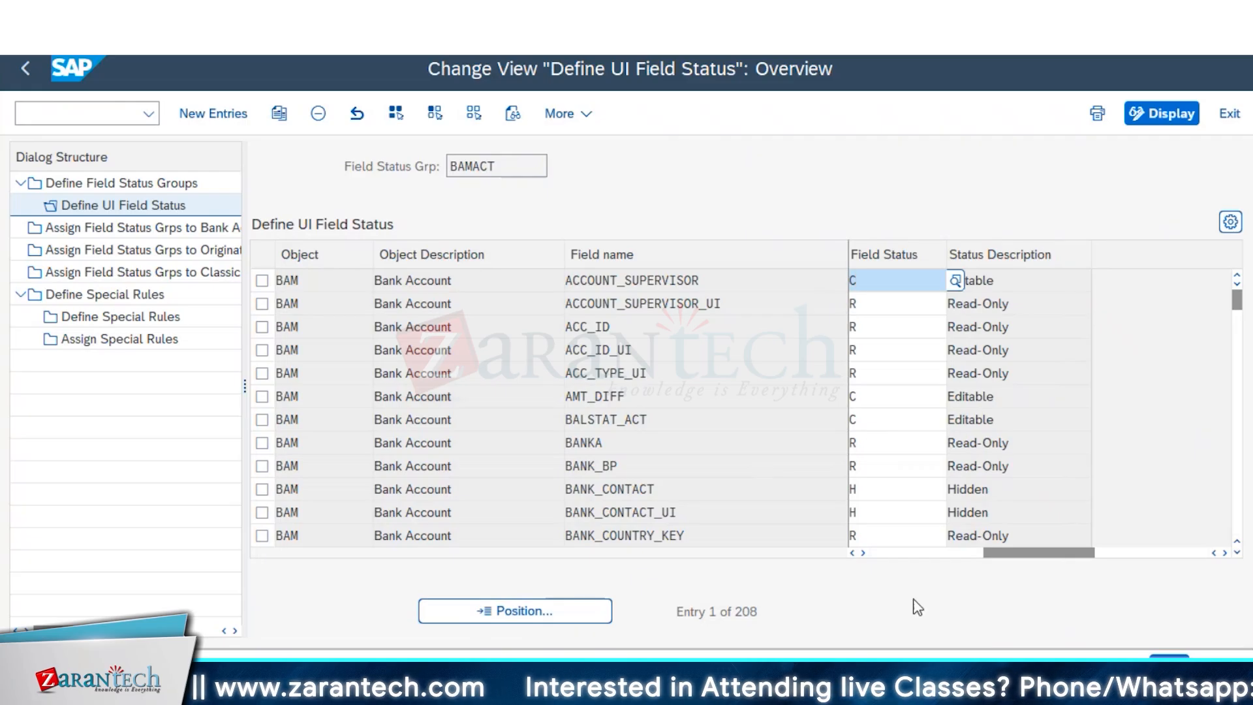
# - Check the bank account master data assignments, view the UI field status of field group BAMCRET, and return to the field status groups
pyautogui.doubleClick(137, 228)
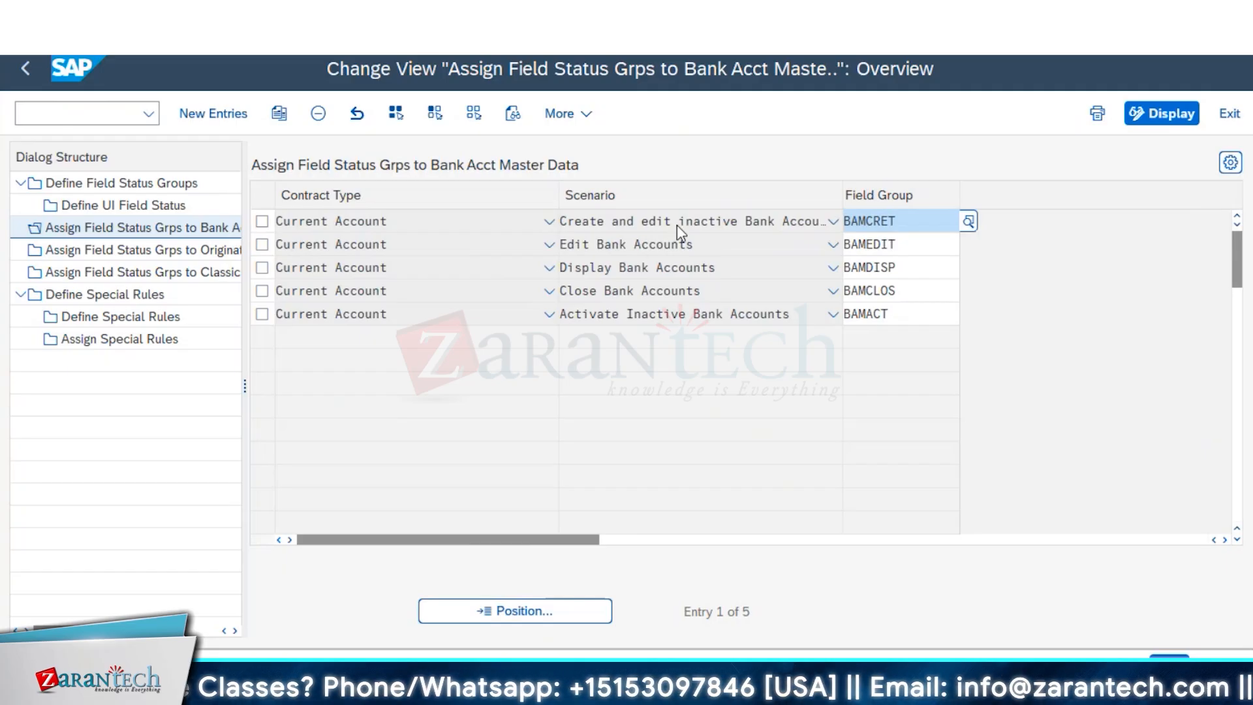
pyautogui.click(195, 183)
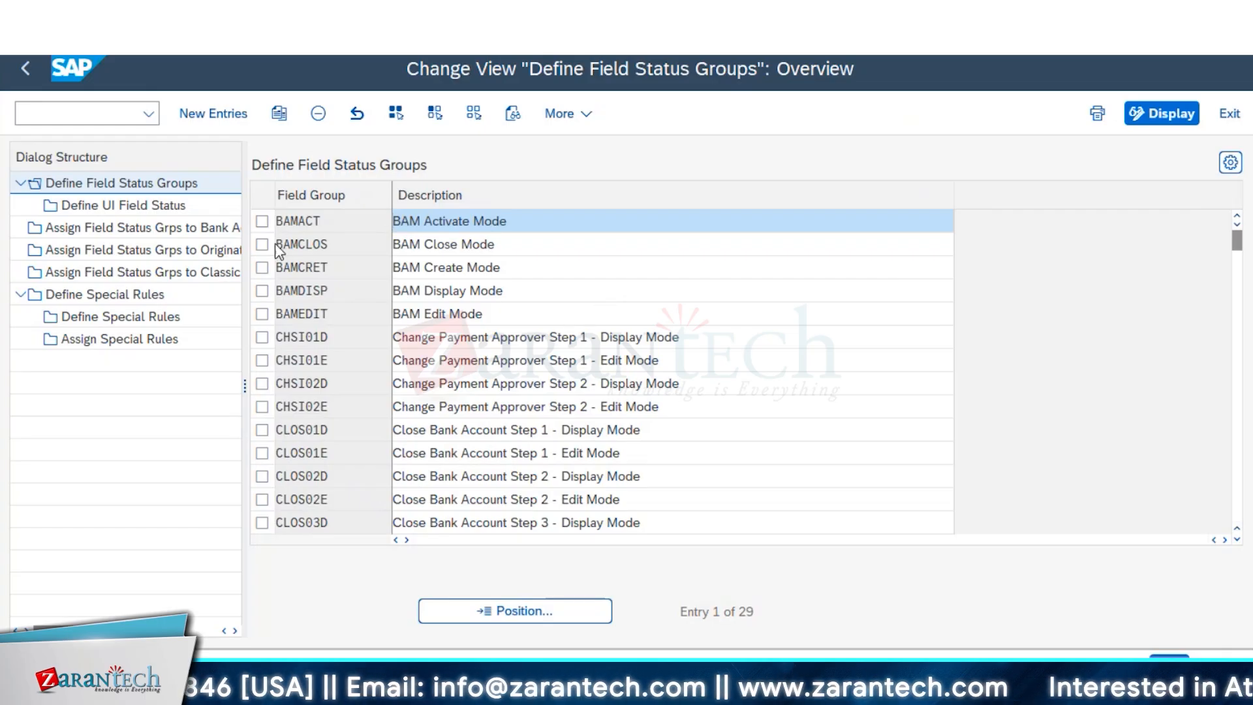
pyautogui.click(262, 267)
pyautogui.click(188, 209)
pyautogui.click(177, 206)
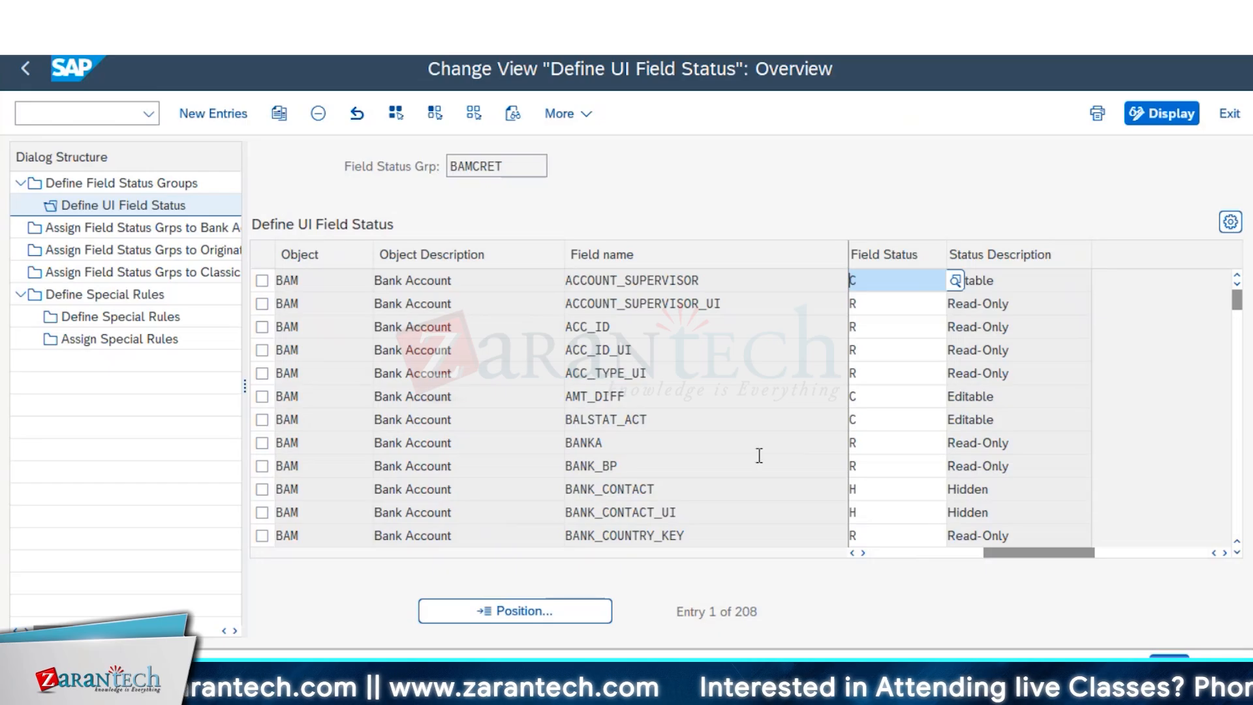
pyautogui.click(26, 69)
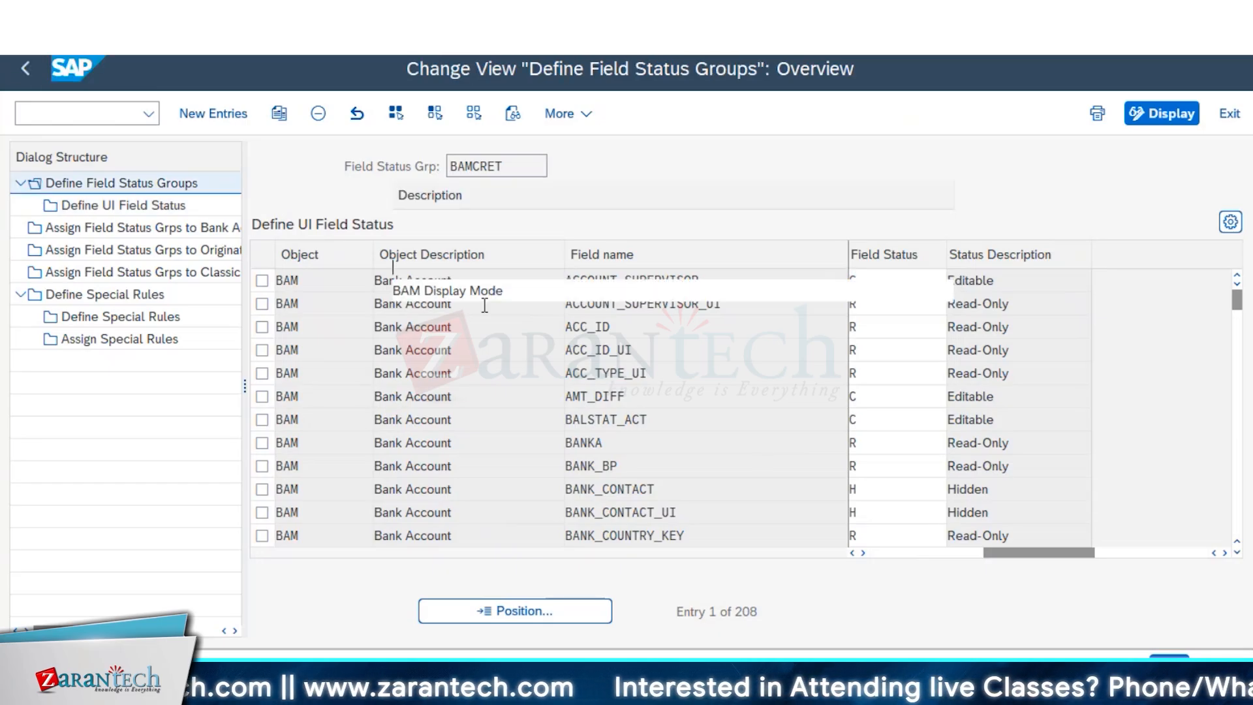